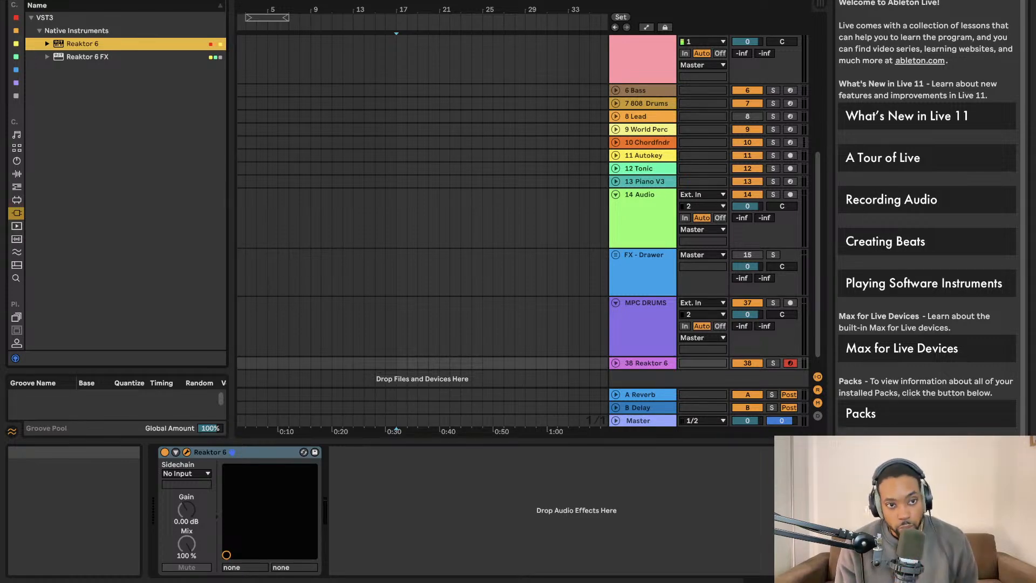
# Open the Reaktor 6 plug-in window, make it taller and narrower, and shift it within the screen.
pyautogui.click(187, 452)
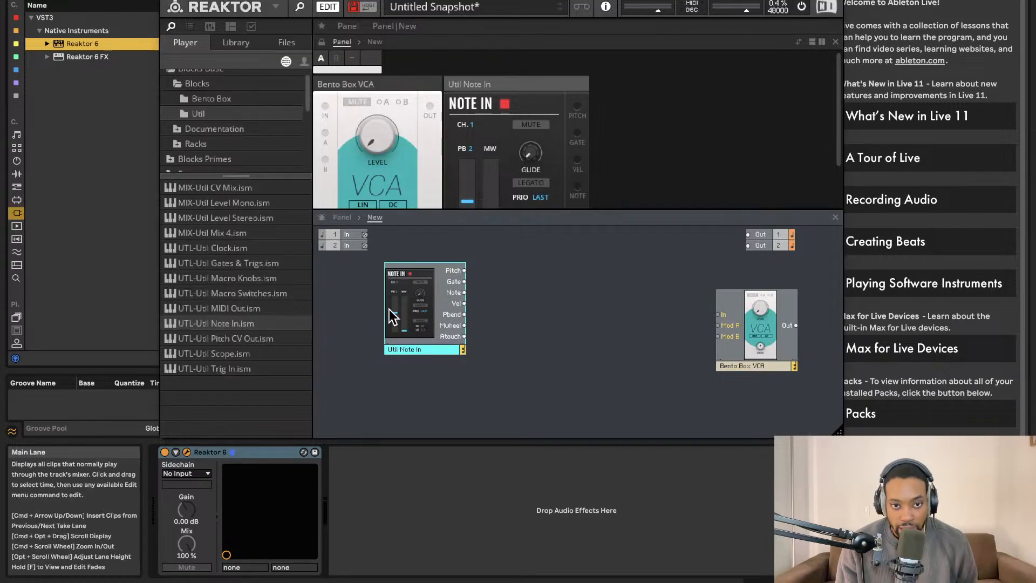
pyautogui.moveTo(837, 432); pyautogui.dragTo(729, 579)
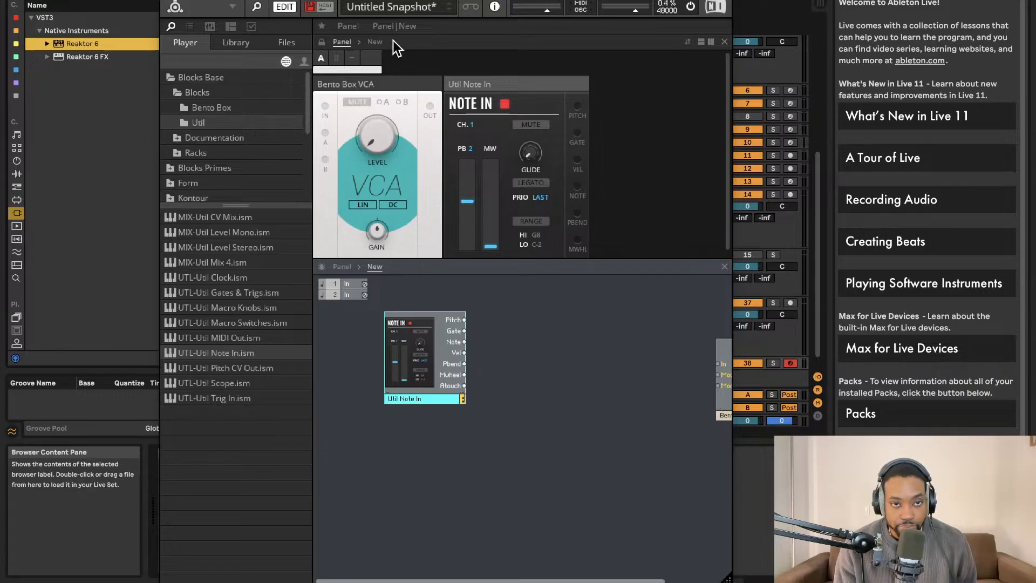
pyautogui.moveTo(396, 3); pyautogui.dragTo(343, 2)
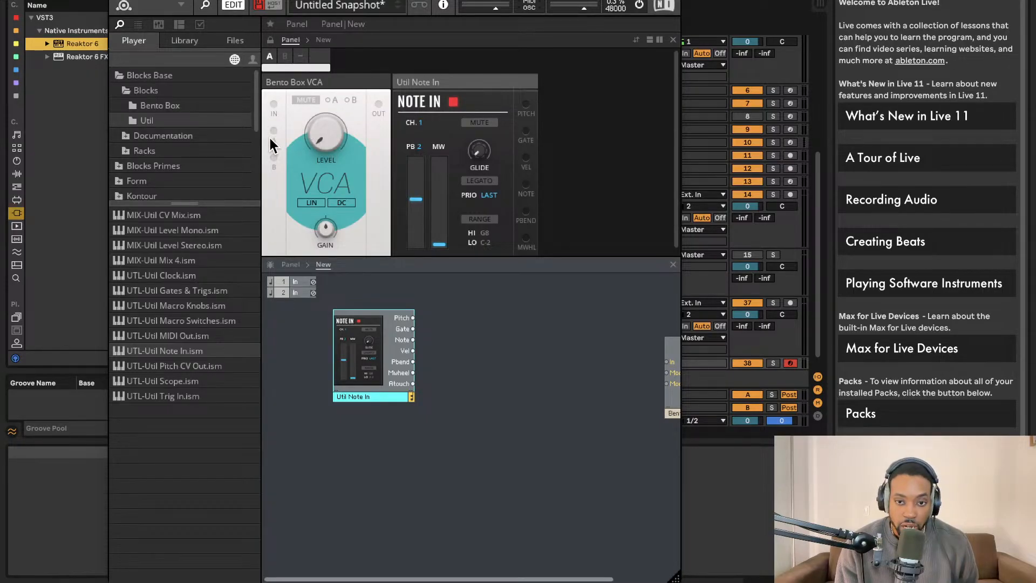
# Add two Bento Oscillator blocks from the Bento Box library to the structure, next to the Note In block.
pyautogui.click(173, 106)
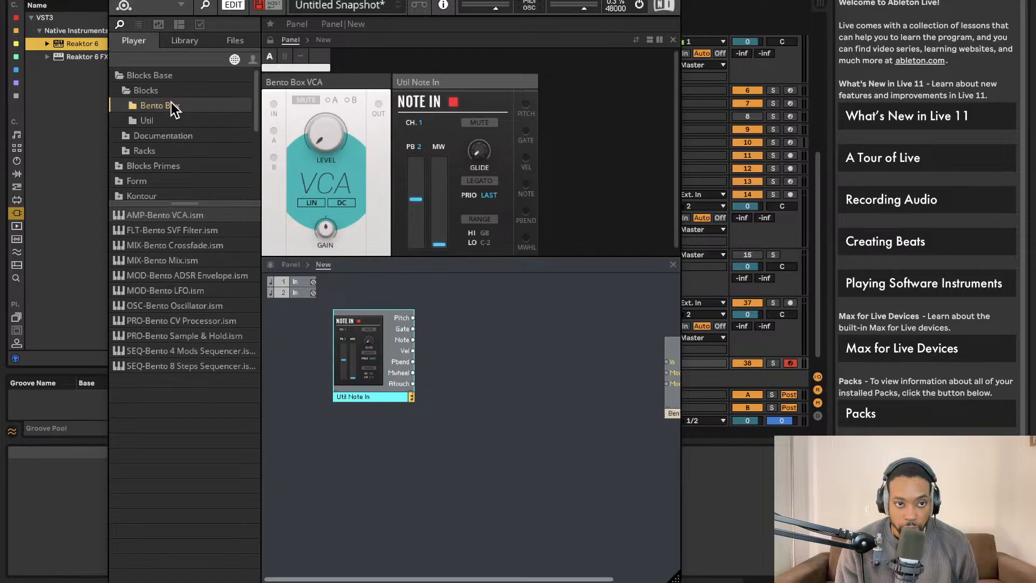
pyautogui.moveTo(195, 311); pyautogui.dragTo(470, 454)
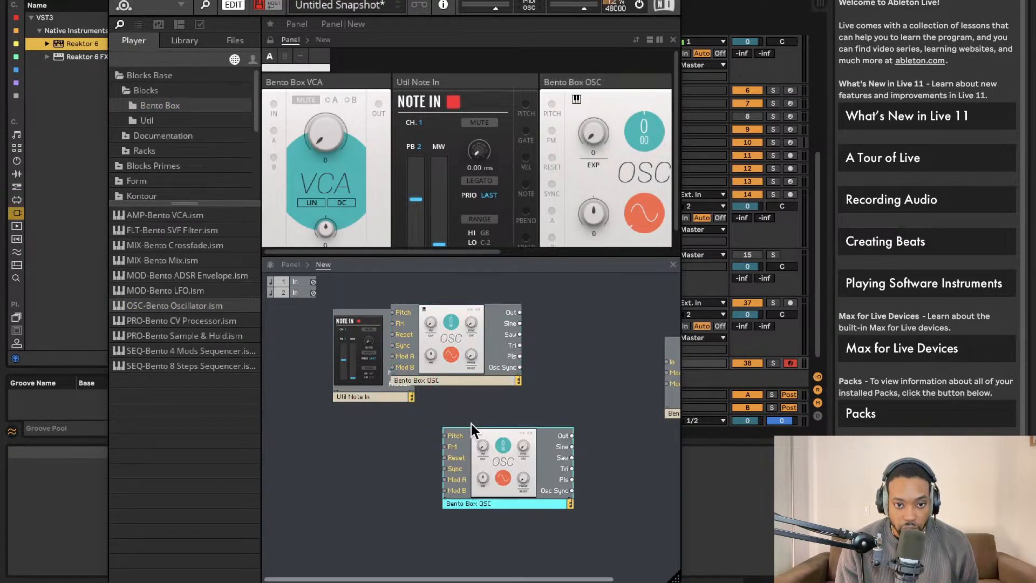
pyautogui.moveTo(443, 379); pyautogui.dragTo(468, 376)
# Rename the oscillators Bento Box OSC 1 and Bento Box OSC 2, and stack them beside the Note In block.
pyautogui.doubleClick(467, 376)
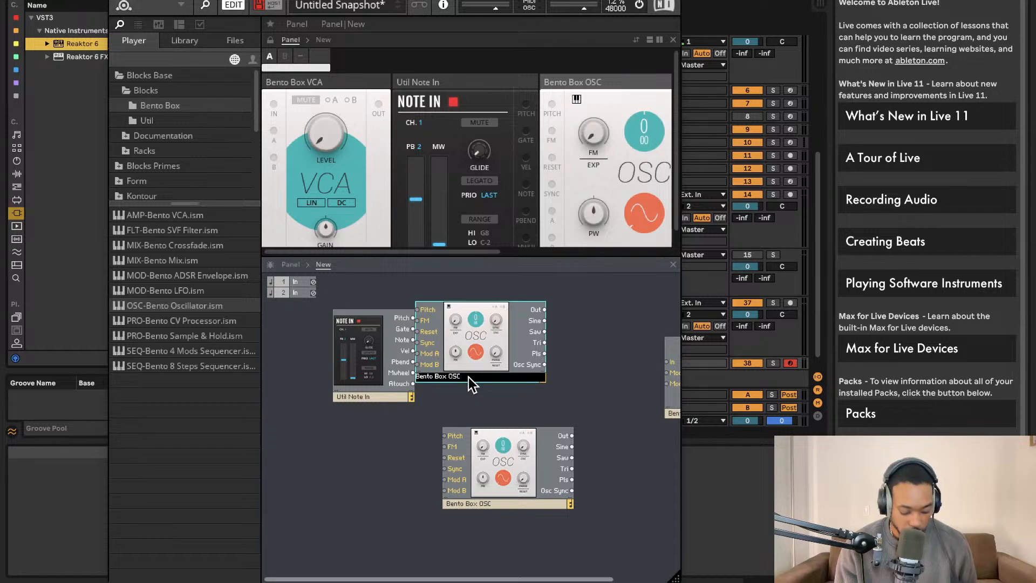
pyautogui.write('1')
pyautogui.press('Return')
pyautogui.doubleClick(497, 502)
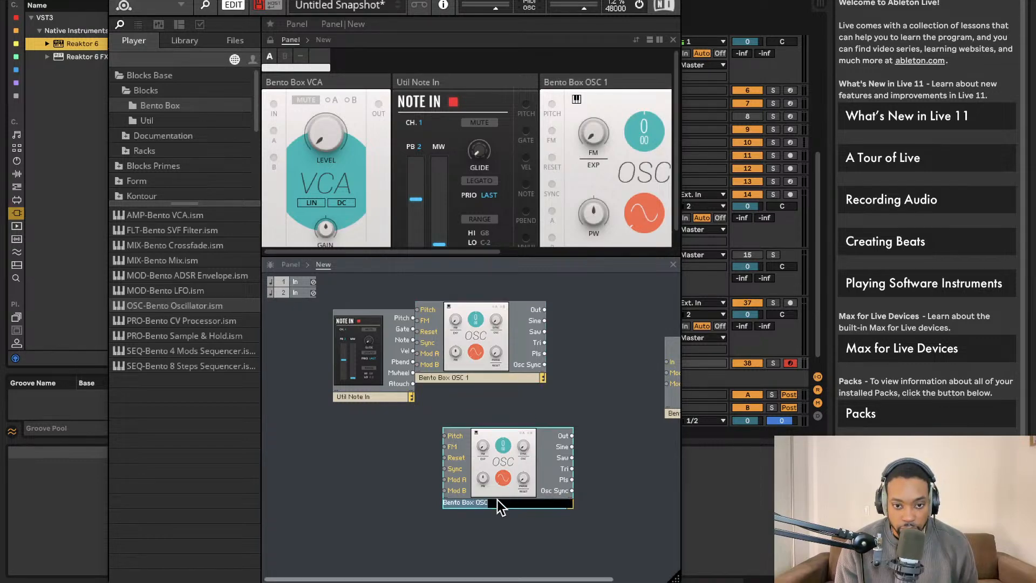
pyautogui.write('2')
pyautogui.press('Return')
pyautogui.moveTo(492, 450); pyautogui.dragTo(465, 432)
pyautogui.moveTo(463, 357); pyautogui.dragTo(471, 364)
# Set the waveform of OSC 1 to saw and the waveform of OSC 2 to triangle.
pyautogui.hscroll(5, 585, 132)
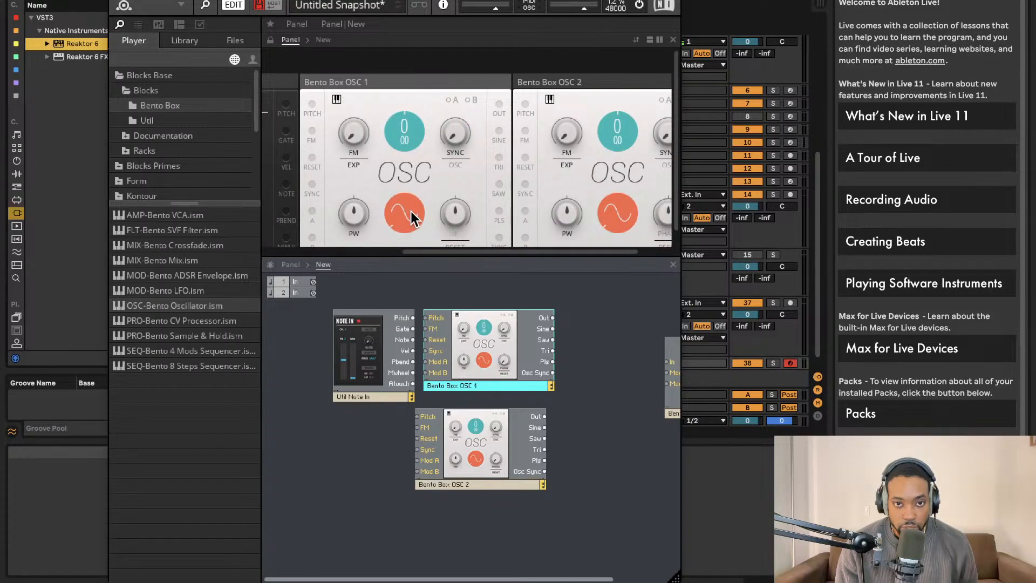
pyautogui.click(410, 212)
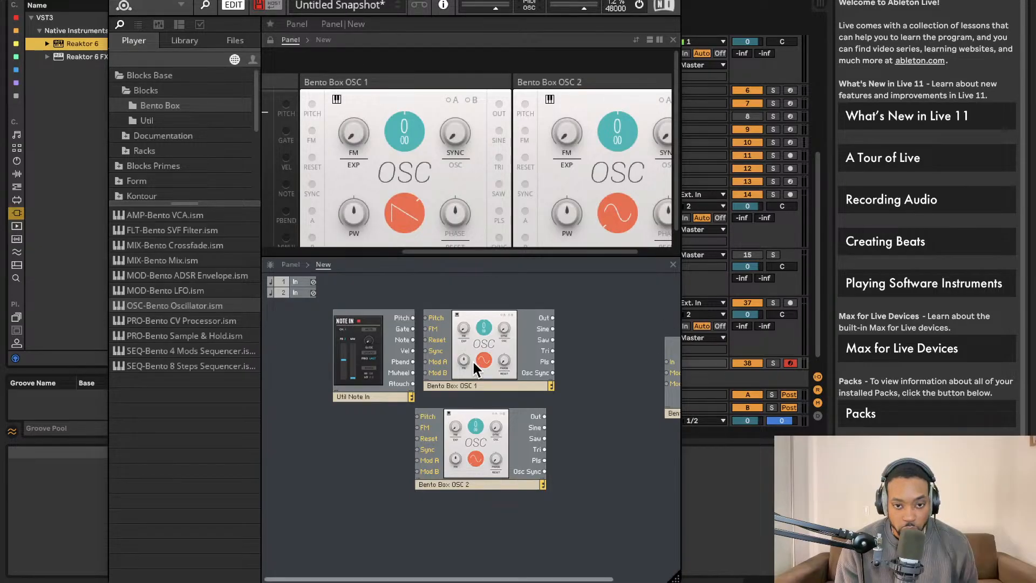
pyautogui.click(616, 221)
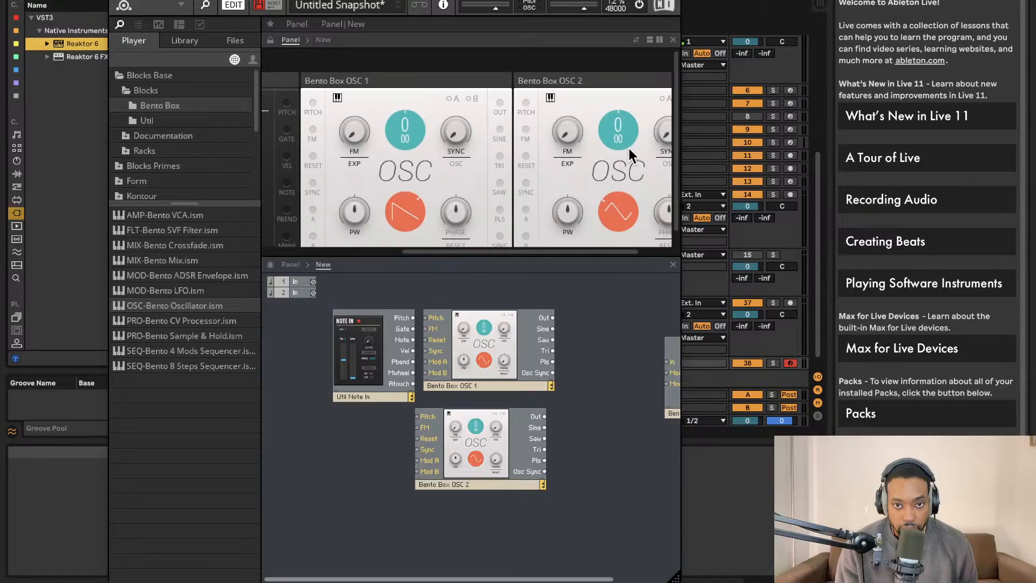
pyautogui.hscroll(1, 590, 238)
pyautogui.hscroll(2, 590, 237)
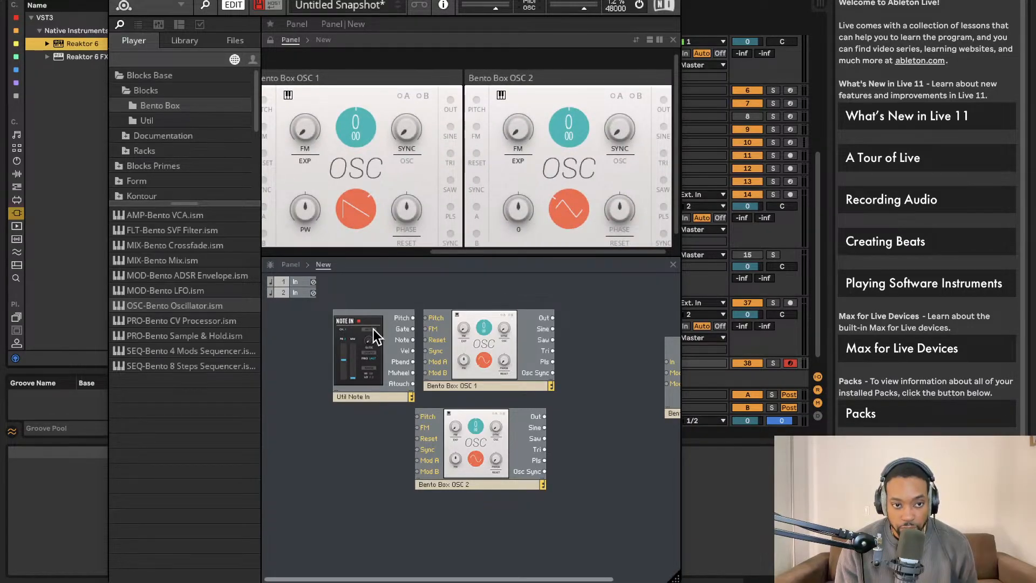
# Add a Bento Mix block with OSC 1 and OSC 2 wired to In 1 and In 2, and connect Note In's Pitch to both oscillators.
pyautogui.moveTo(193, 254); pyautogui.dragTo(553, 318)
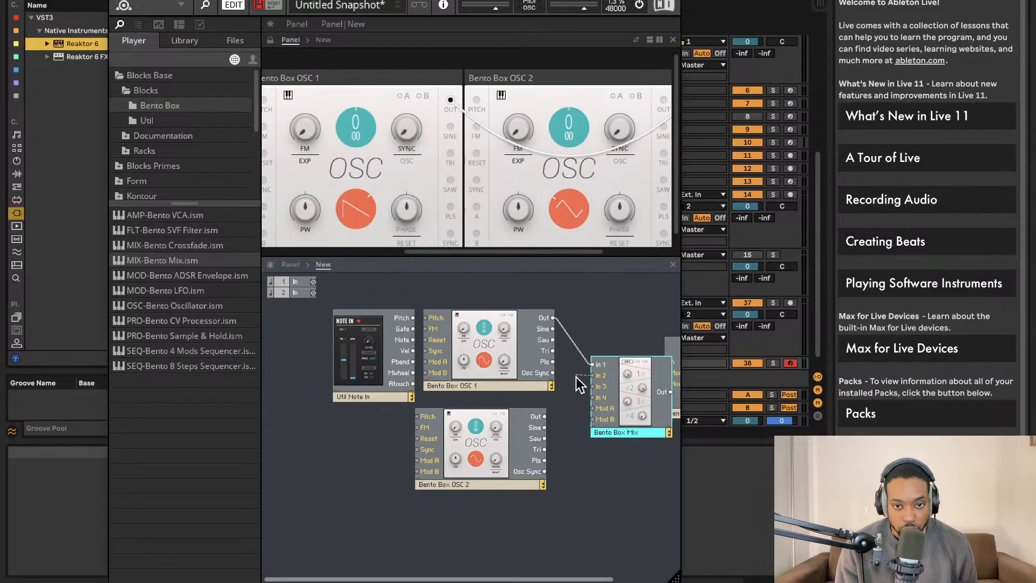
pyautogui.moveTo(538, 416); pyautogui.dragTo(543, 416)
pyautogui.moveTo(413, 318); pyautogui.dragTo(425, 318)
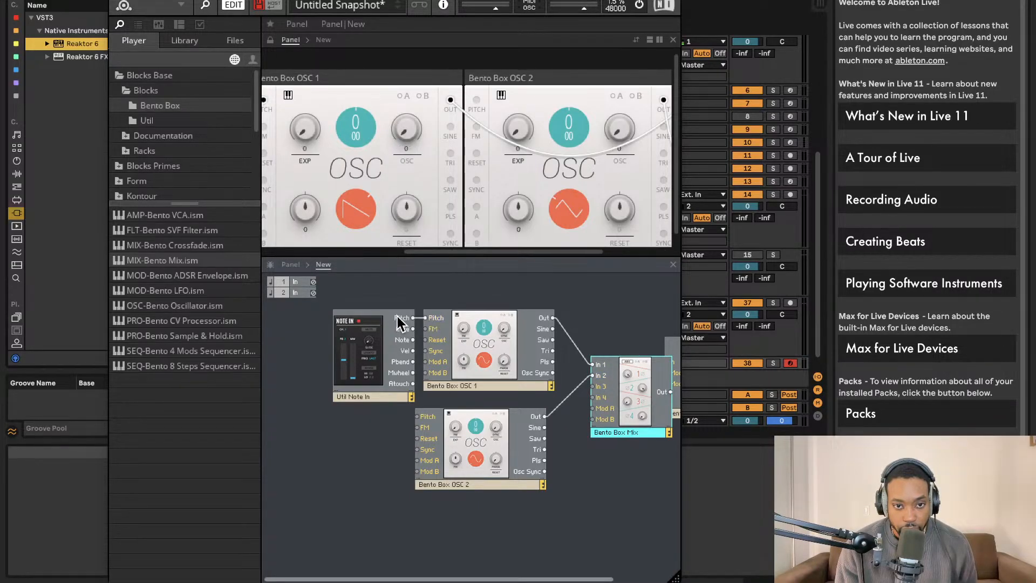
pyautogui.moveTo(418, 415); pyautogui.dragTo(419, 416)
# Move the Bento Mix block away from the VCA and wire its output to Out 1 and Out 2.
pyautogui.hscroll(3, 653, 358)
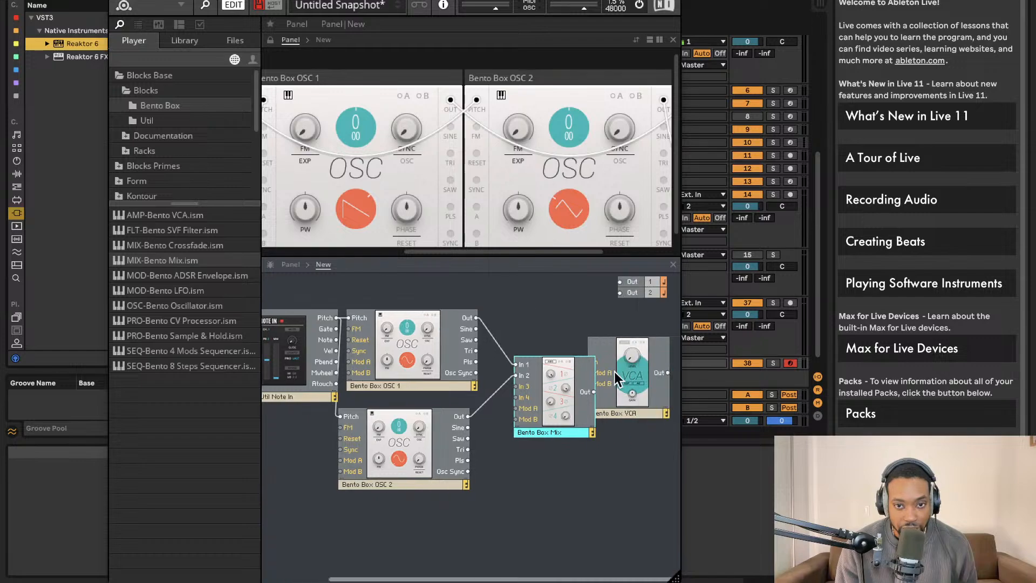
pyautogui.moveTo(568, 402); pyautogui.dragTo(536, 396)
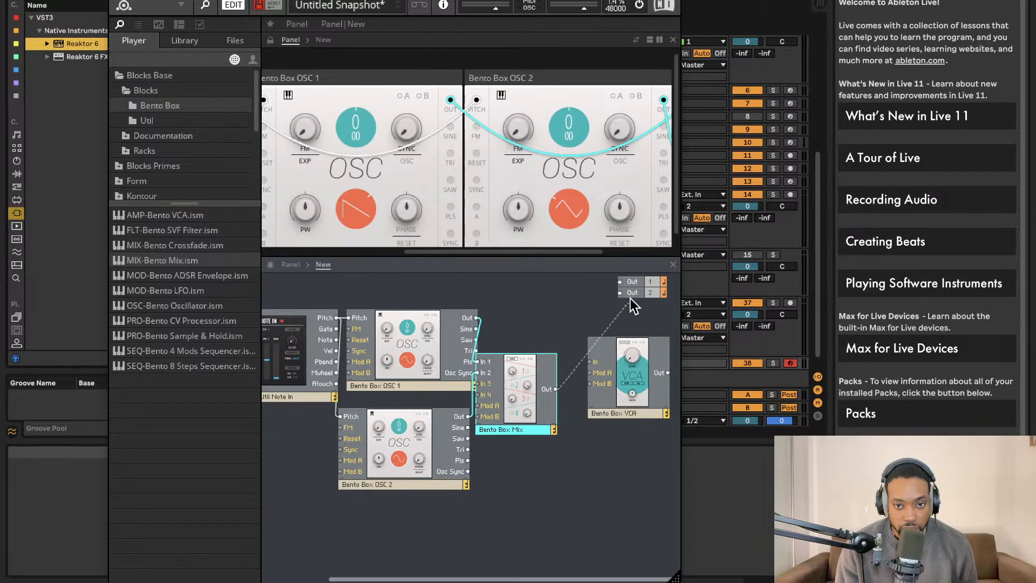
pyautogui.moveTo(631, 302); pyautogui.dragTo(620, 281)
pyautogui.moveTo(556, 388); pyautogui.dragTo(620, 293)
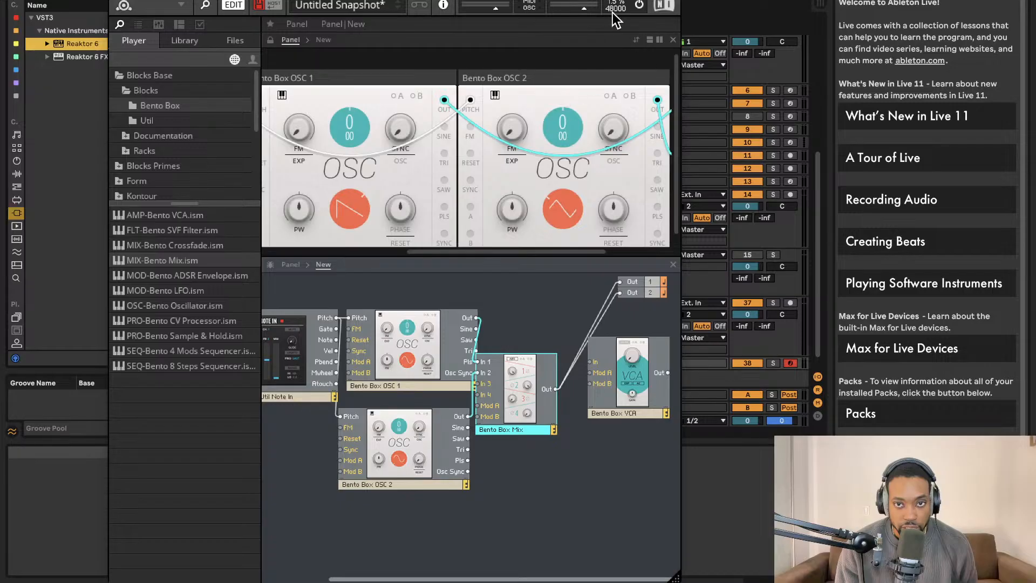
# Lower Reaktor's output volume and turn up the channel 1 level on the Bento Mix block.
pyautogui.moveTo(573, 10); pyautogui.dragTo(562, 4)
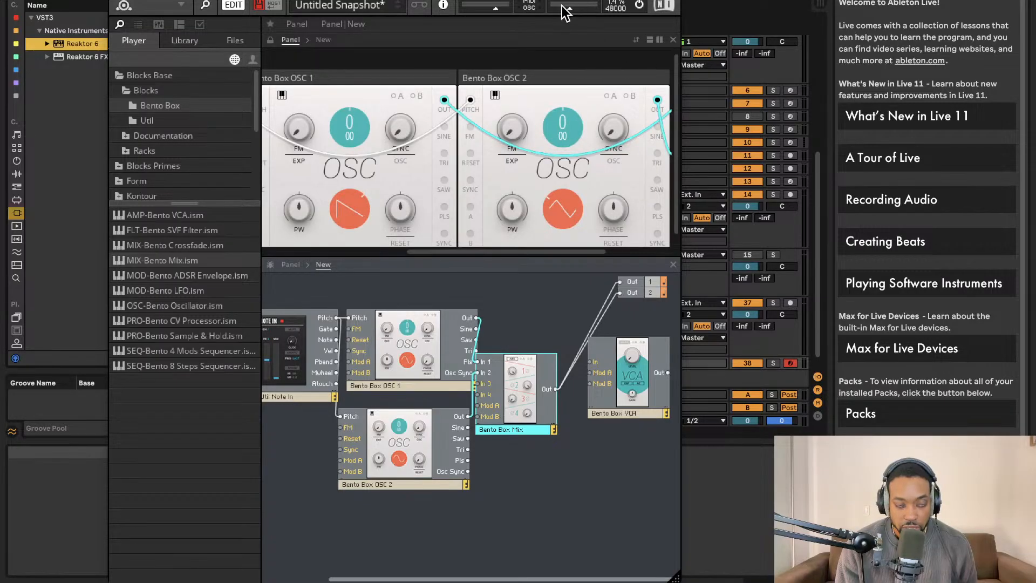
pyautogui.hscroll(5, 543, 101)
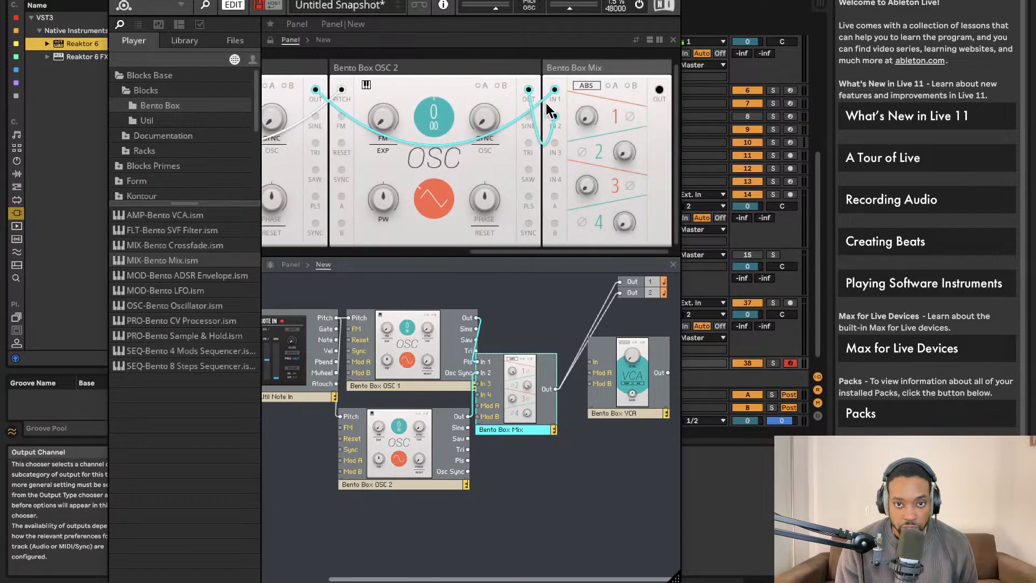
pyautogui.moveTo(592, 120); pyautogui.dragTo(584, 107)
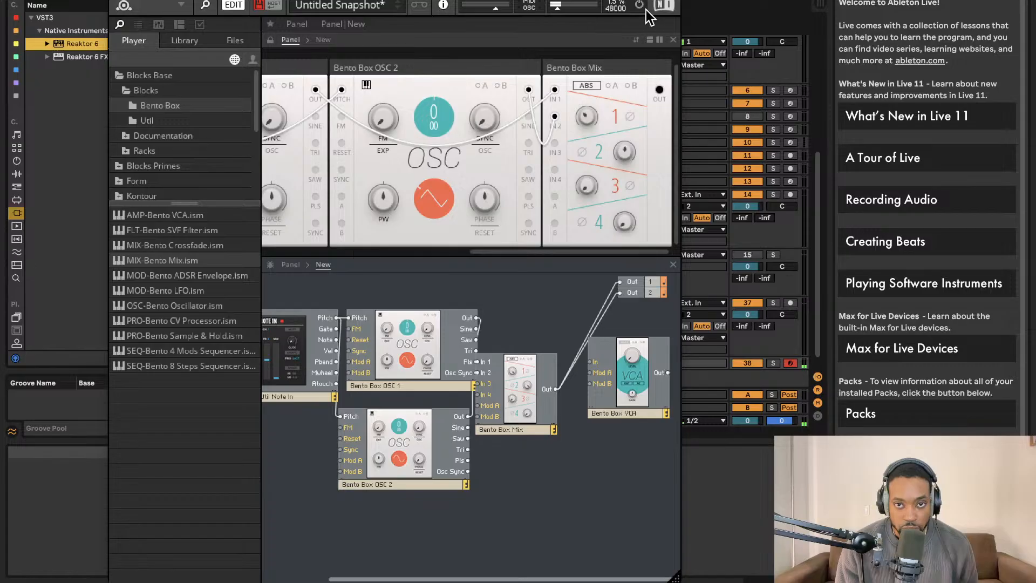
# Wire the Bento Mix output directly to the VCA's input.
pyautogui.click(420, 330)
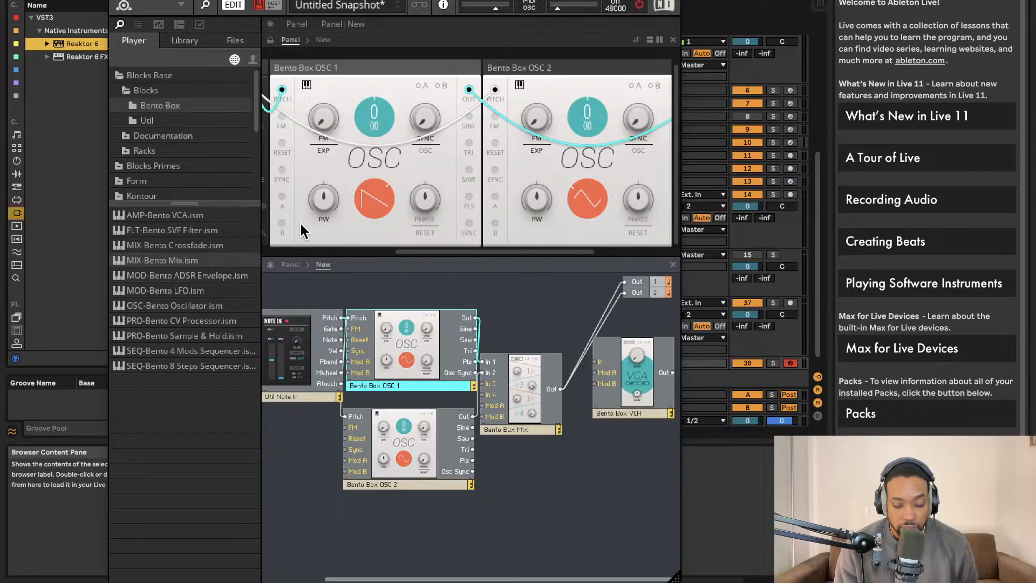
pyautogui.moveTo(564, 389); pyautogui.dragTo(596, 361)
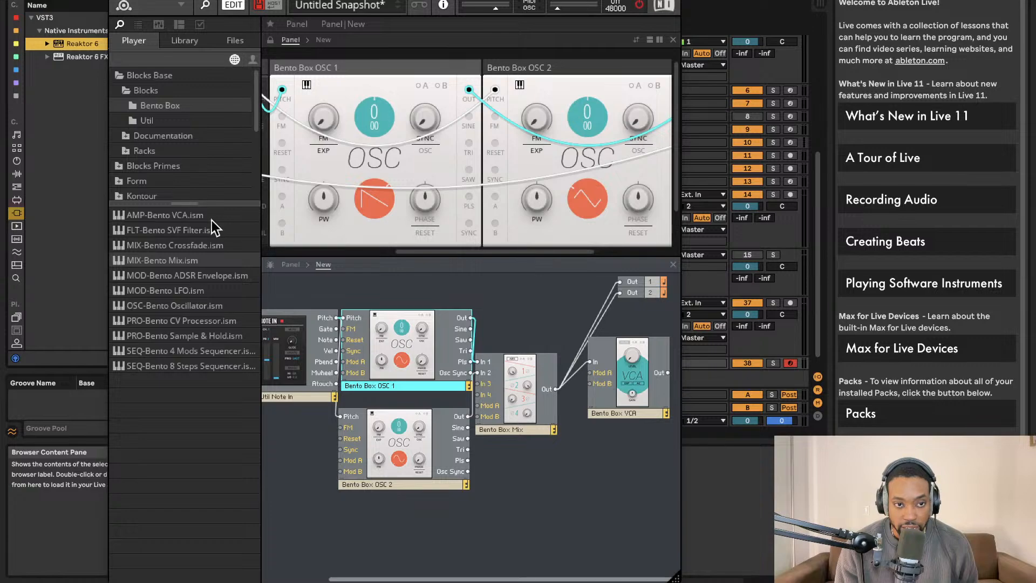
# Add a Bento SVF Filter block between Bento Mix and the VCA, and feed it from the Mix output.
pyautogui.moveTo(209, 229); pyautogui.dragTo(582, 378)
pyautogui.moveTo(648, 346); pyautogui.dragTo(721, 373)
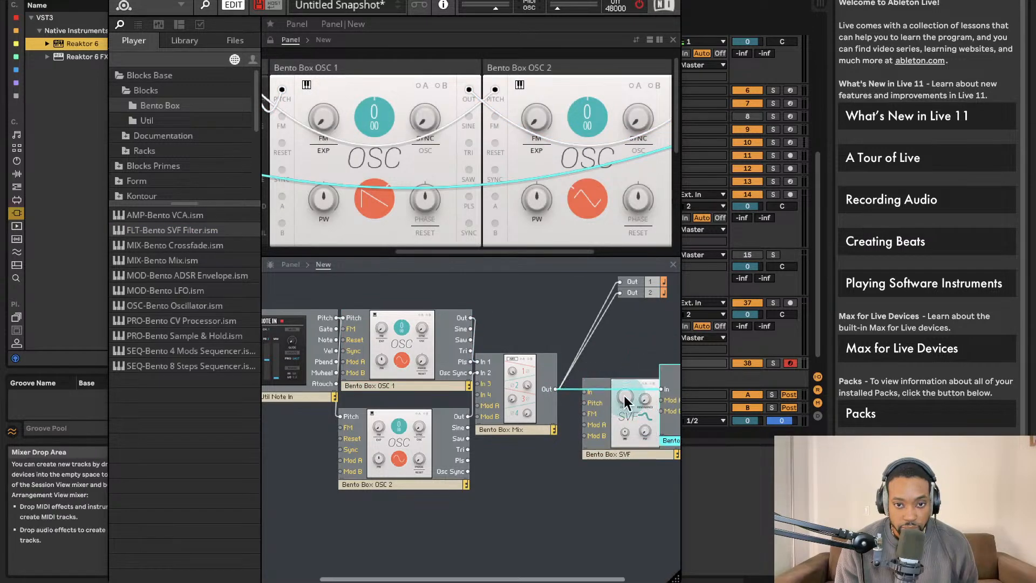
pyautogui.moveTo(546, 388)
pyautogui.mouseDown()
pyautogui.moveTo(572, 383)
pyautogui.moveTo(543, 387)
pyautogui.mouseUp()
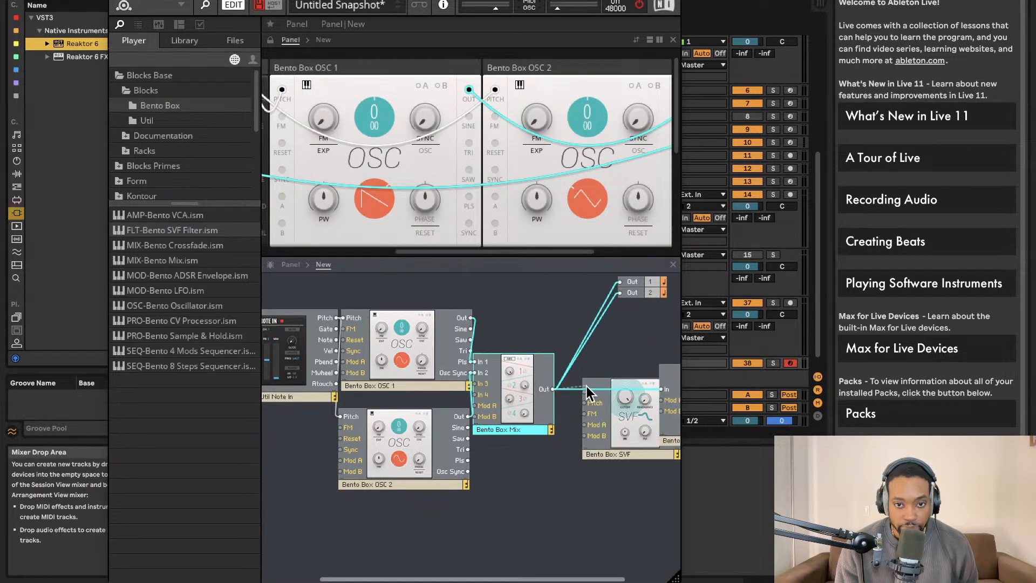
# Wire the SVF output to the VCA's input, and route the VCA output to Out 1 and Out 2.
pyautogui.hscroll(3, 624, 363)
pyautogui.moveTo(630, 371); pyautogui.dragTo(678, 357)
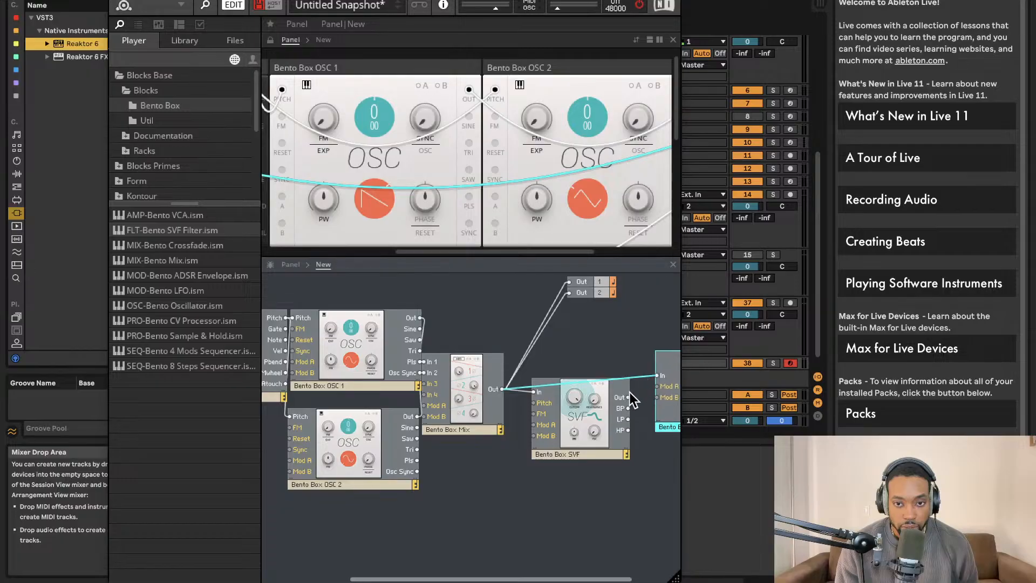
pyautogui.moveTo(629, 397); pyautogui.dragTo(658, 376)
pyautogui.hscroll(3, 661, 381)
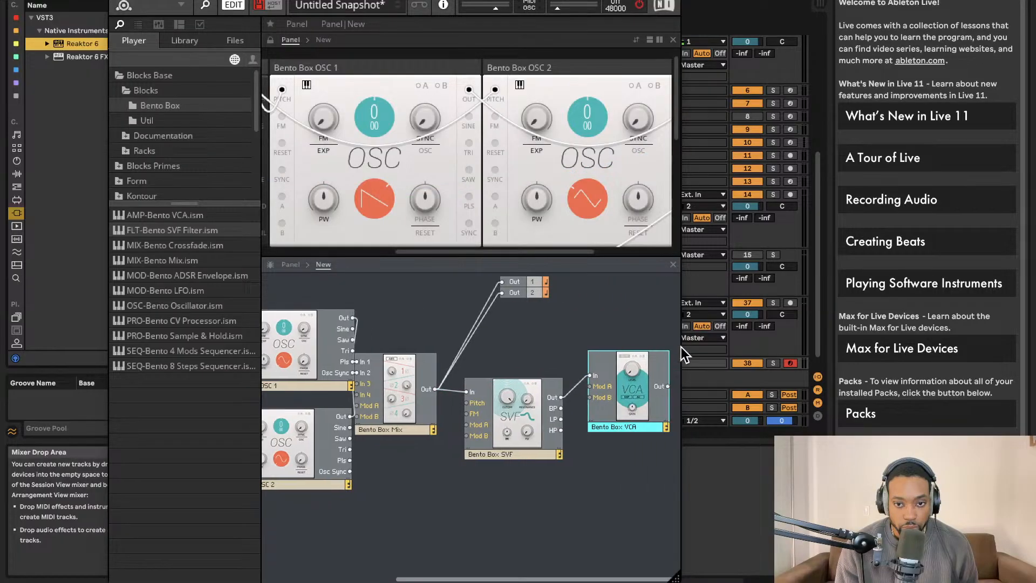
pyautogui.moveTo(501, 282)
pyautogui.mouseDown()
pyautogui.moveTo(669, 389)
pyautogui.moveTo(510, 300)
pyautogui.mouseUp()
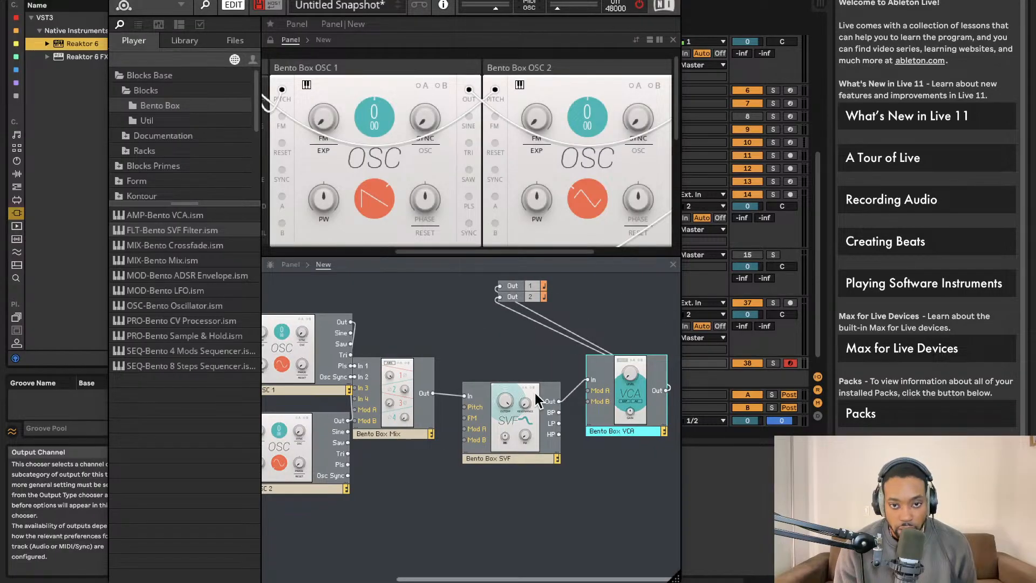
# Adjust the SVF filter's cutoff to about 947 Hz.
pyautogui.scroll(-5, 458, 166)
pyautogui.hscroll(-7, 483, 166)
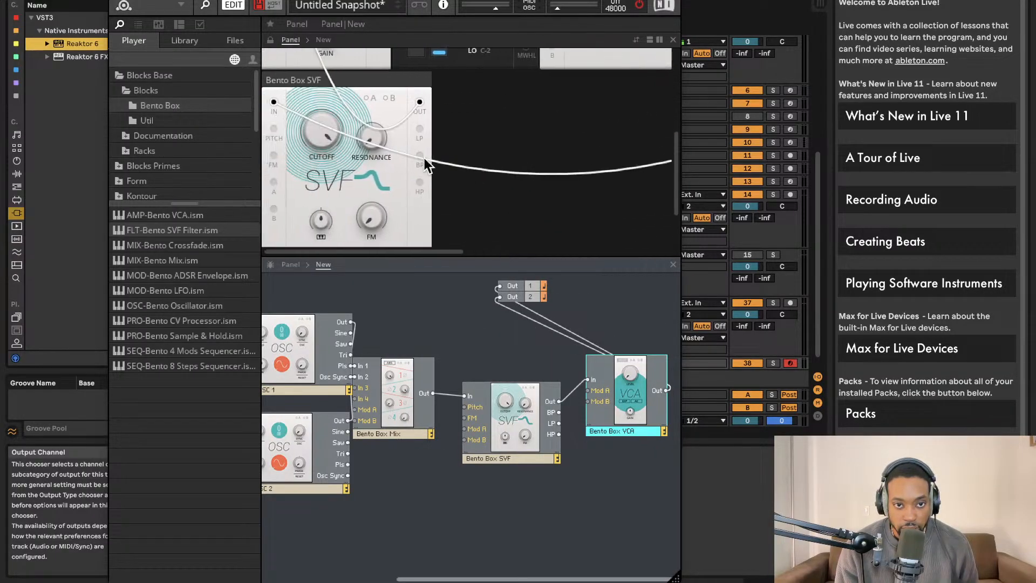
pyautogui.moveTo(315, 125); pyautogui.dragTo(317, 108)
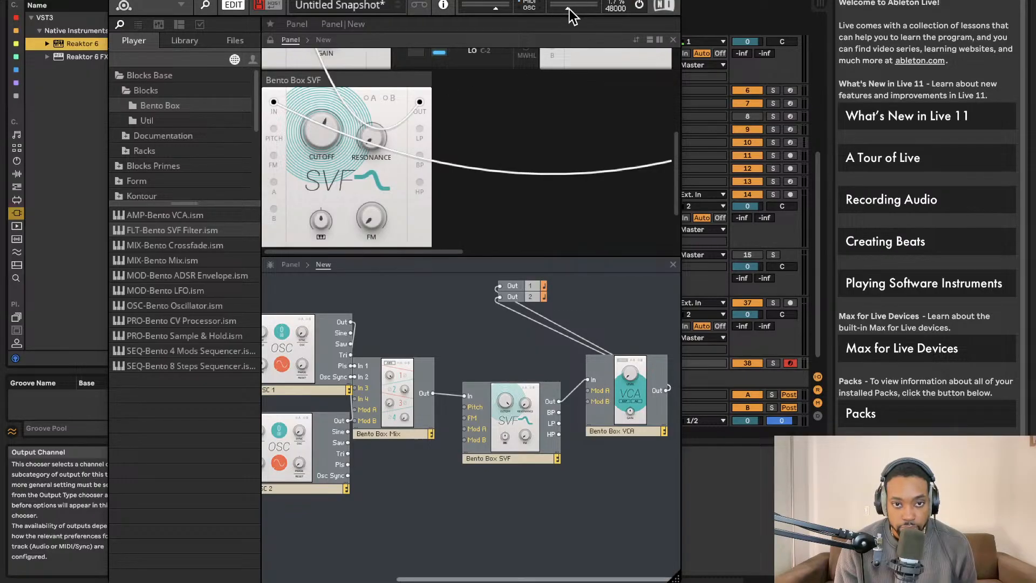
# Add a Bento ADSR Envelope block gated by Note In, and wire its output to the VCA's Mod A input.
pyautogui.hscroll(3, 534, 151)
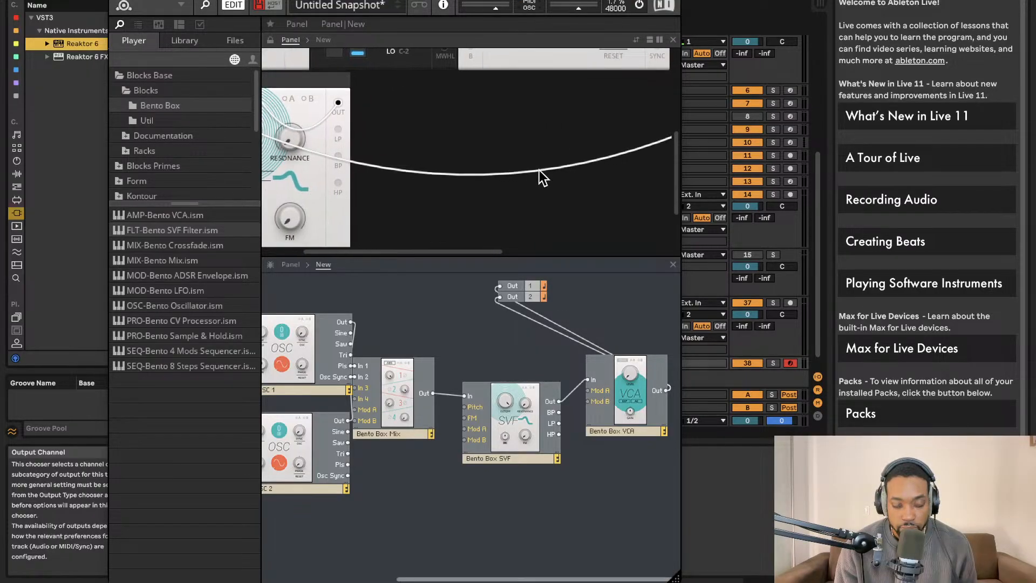
pyautogui.moveTo(213, 275); pyautogui.dragTo(356, 334)
pyautogui.hscroll(5, 390, 314)
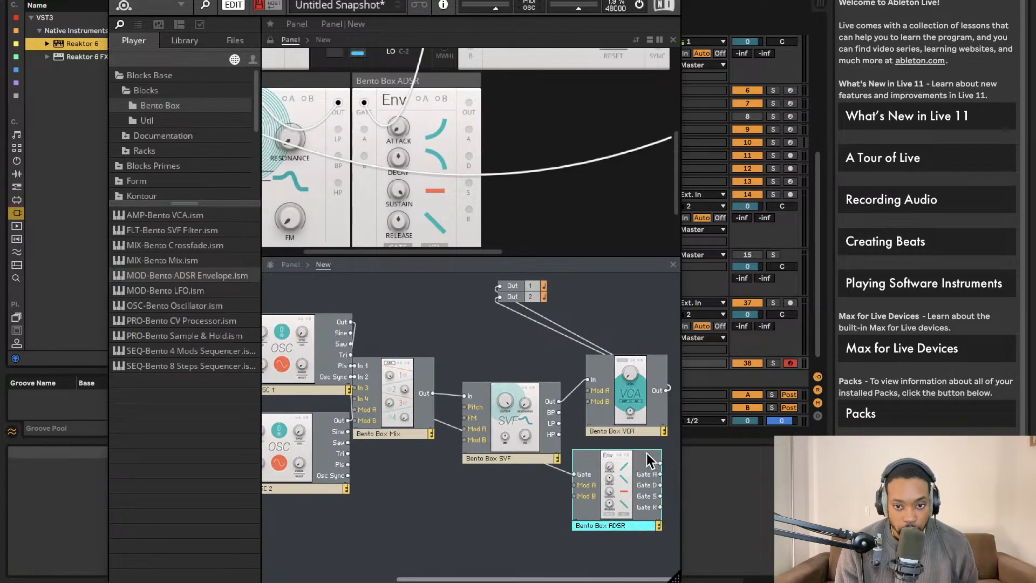
pyautogui.moveTo(603, 393); pyautogui.dragTo(600, 391)
# Turn up modulation slot A on the VCA so the ADSR envelope controls its level.
pyautogui.hscroll(-10, 496, 200)
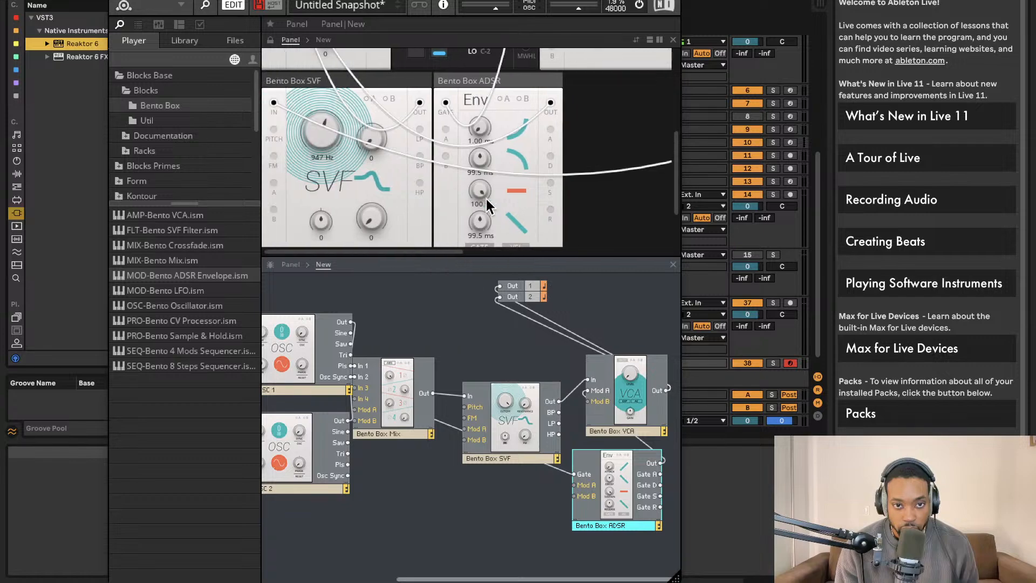
pyautogui.hscroll(5, 496, 200)
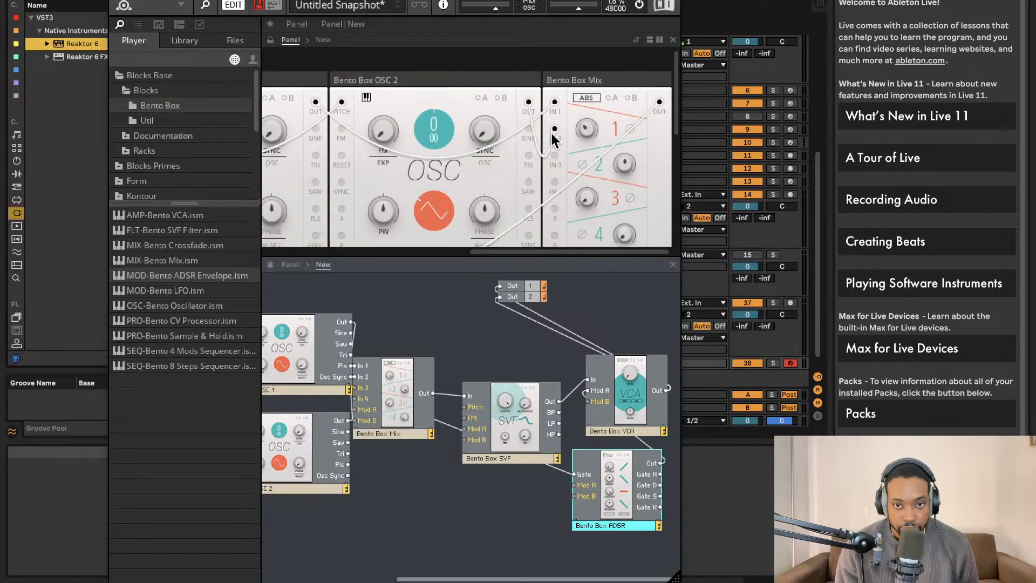
pyautogui.scroll(-10, 527, 139)
pyautogui.scroll(5, 523, 138)
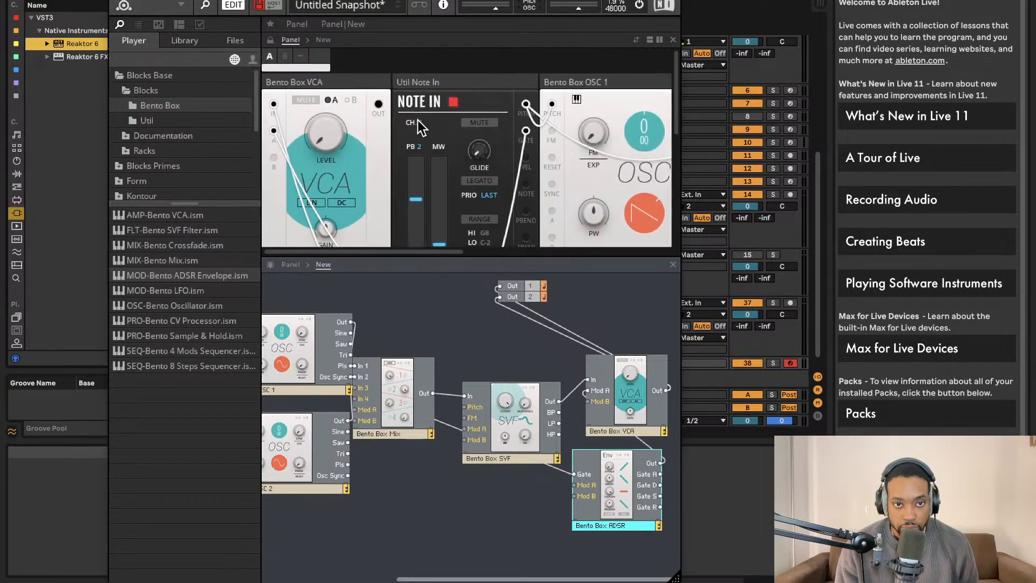
pyautogui.click(333, 101)
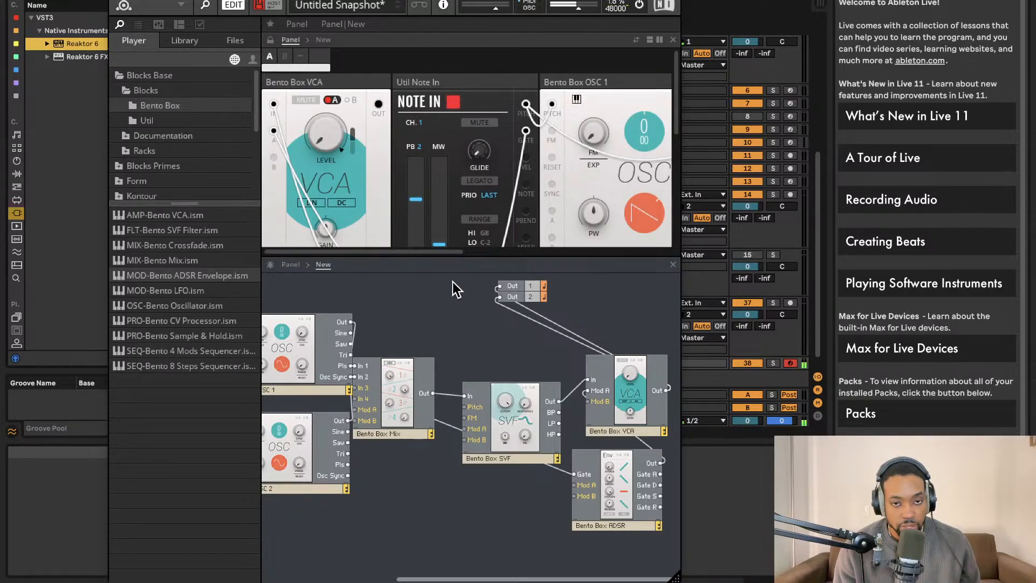
pyautogui.hscroll(-1, 503, 301)
pyautogui.hscroll(1, 518, 162)
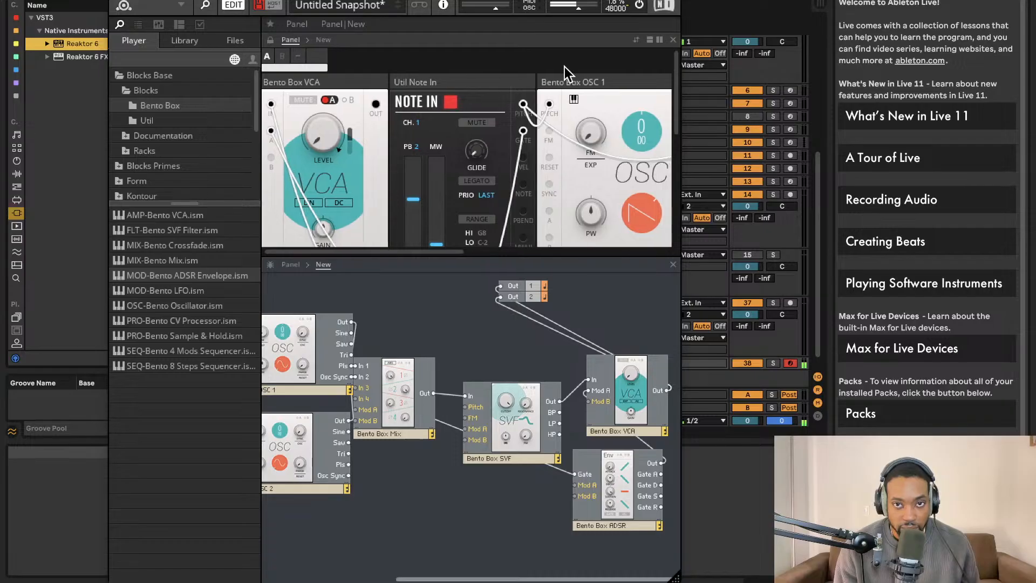
# Add a Util Scope block beside the VCA and wire the VCA output to the scope's In.
pyautogui.hotkey('shift', '?')
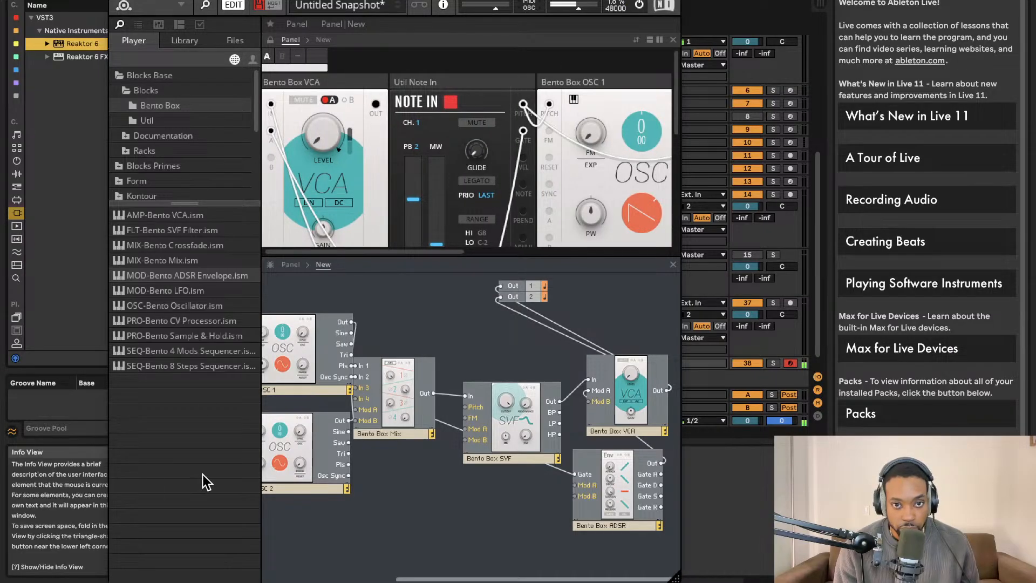
pyautogui.click(160, 126)
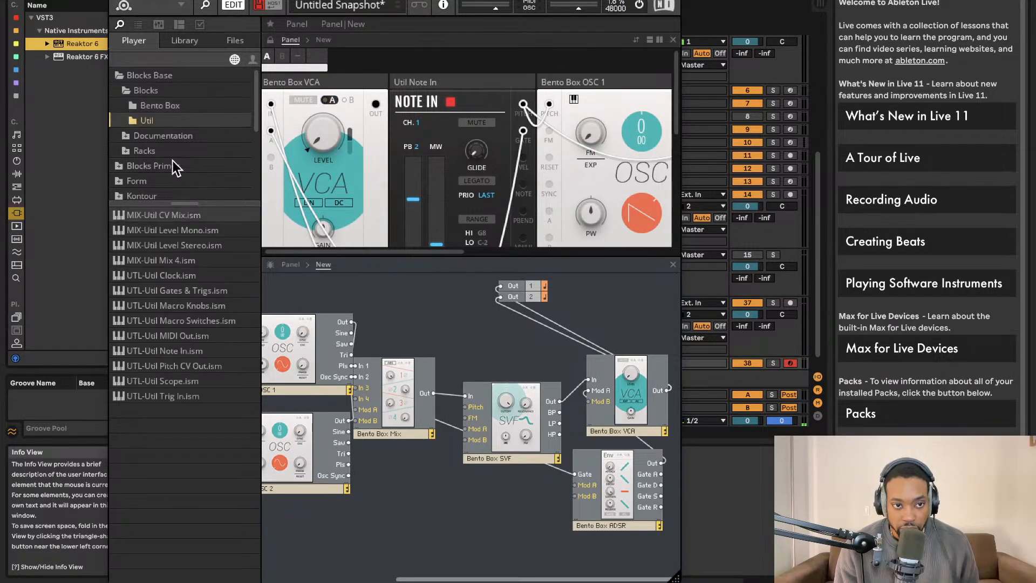
pyautogui.moveTo(183, 383); pyautogui.dragTo(626, 409)
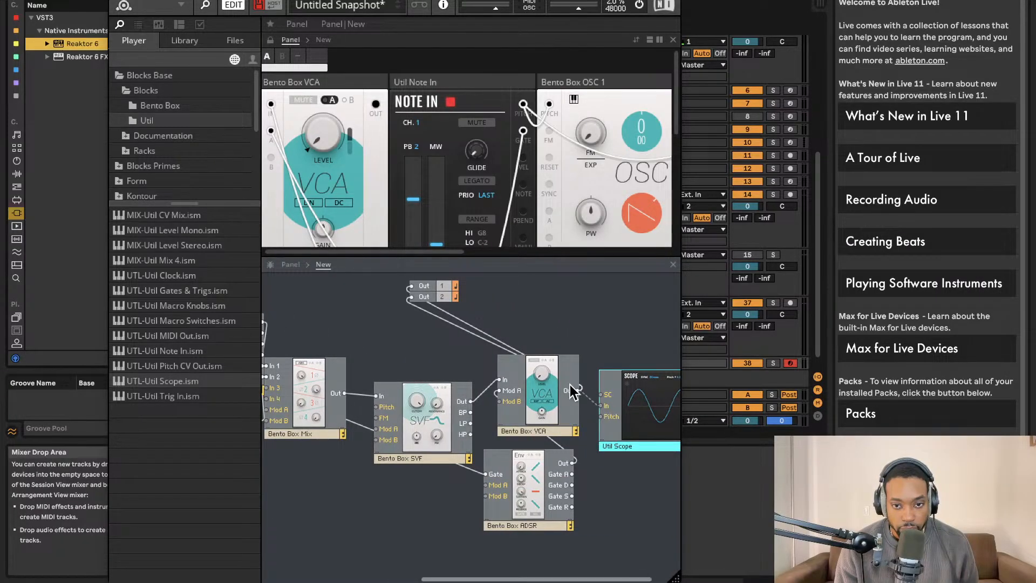
pyautogui.moveTo(577, 389); pyautogui.dragTo(600, 405)
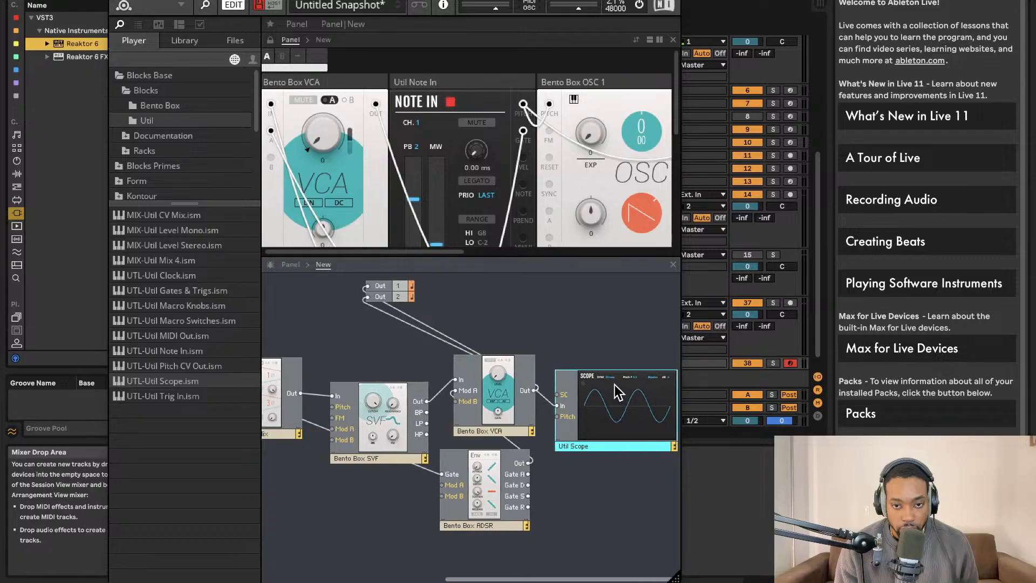
# Examine the VCA's output waveform on the Util Scope in the panel view.
pyautogui.scroll(-5, 386, 121)
pyautogui.hscroll(6, 389, 123)
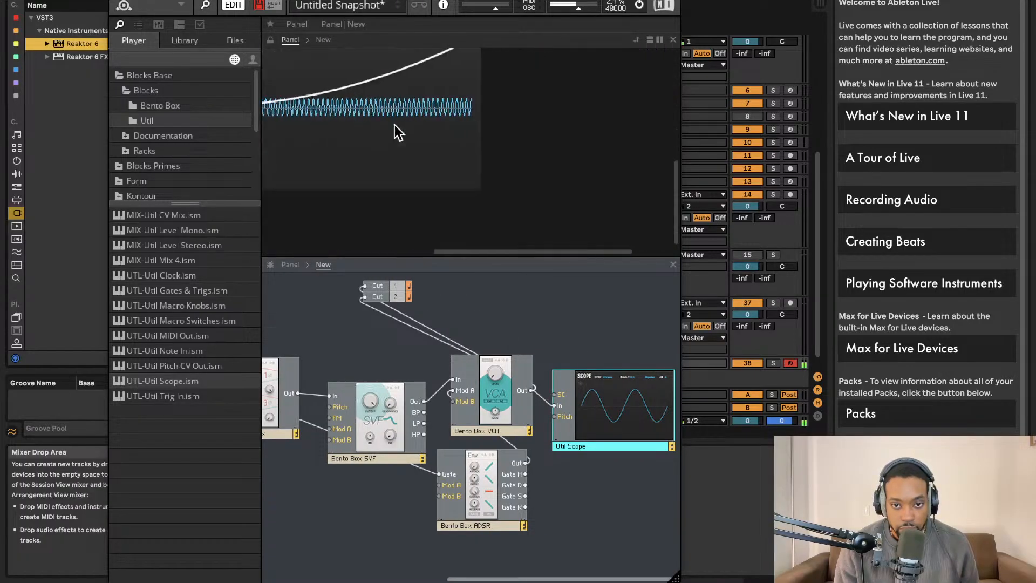
pyautogui.scroll(2, 398, 141)
pyautogui.hscroll(-2, 400, 146)
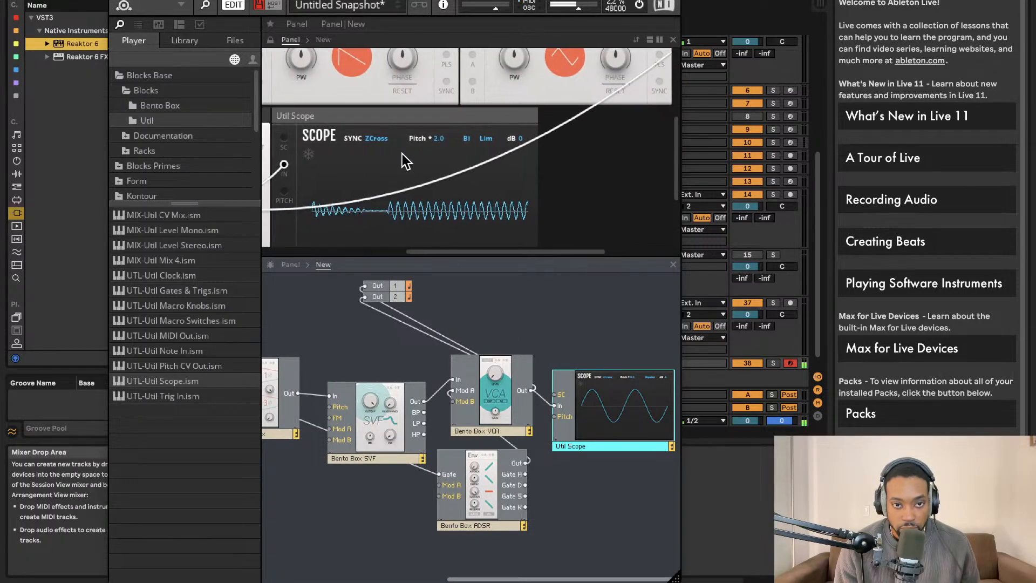
pyautogui.hscroll(-1, 402, 153)
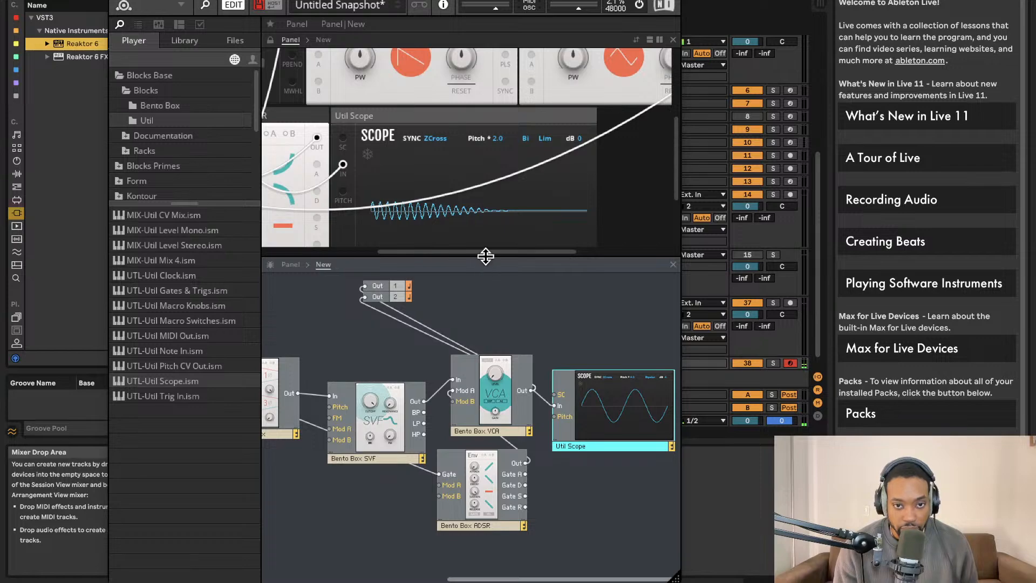
pyautogui.moveTo(486, 255); pyautogui.dragTo(483, 325)
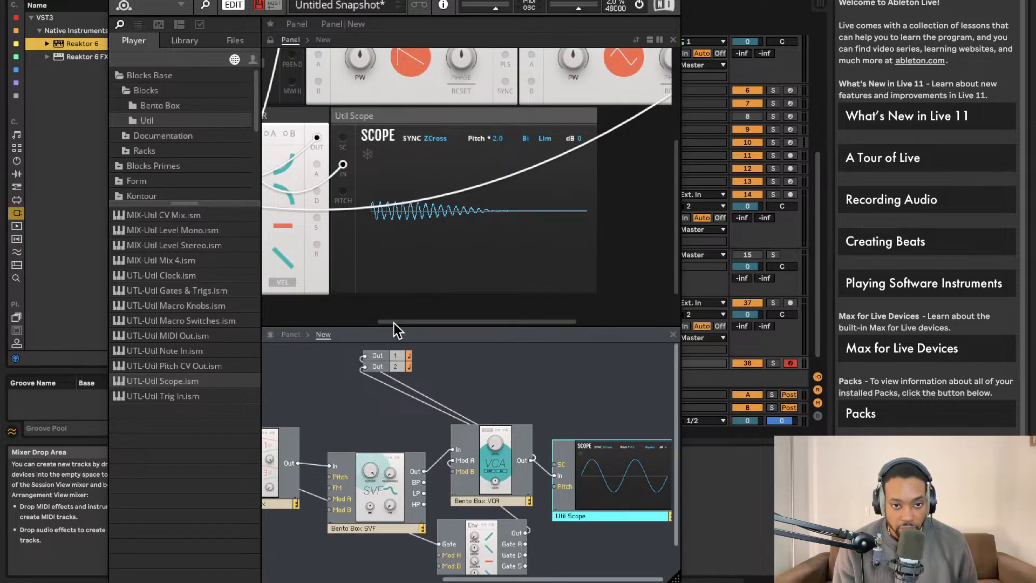
pyautogui.moveTo(393, 324); pyautogui.dragTo(389, 219)
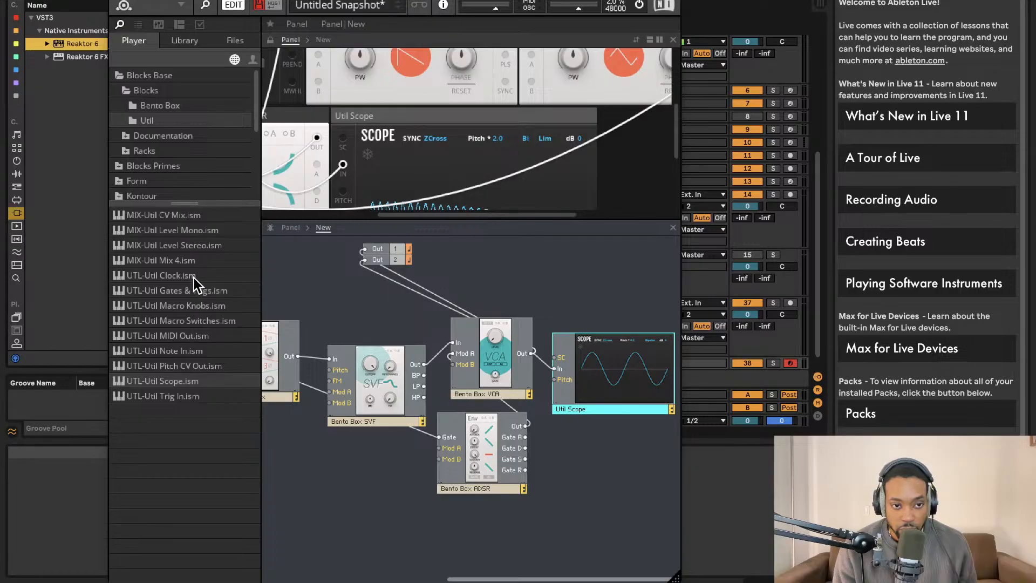
# Add a Bento LFO block below the SVF filter and wire its output to the SVF's Mod A input.
pyautogui.click(178, 106)
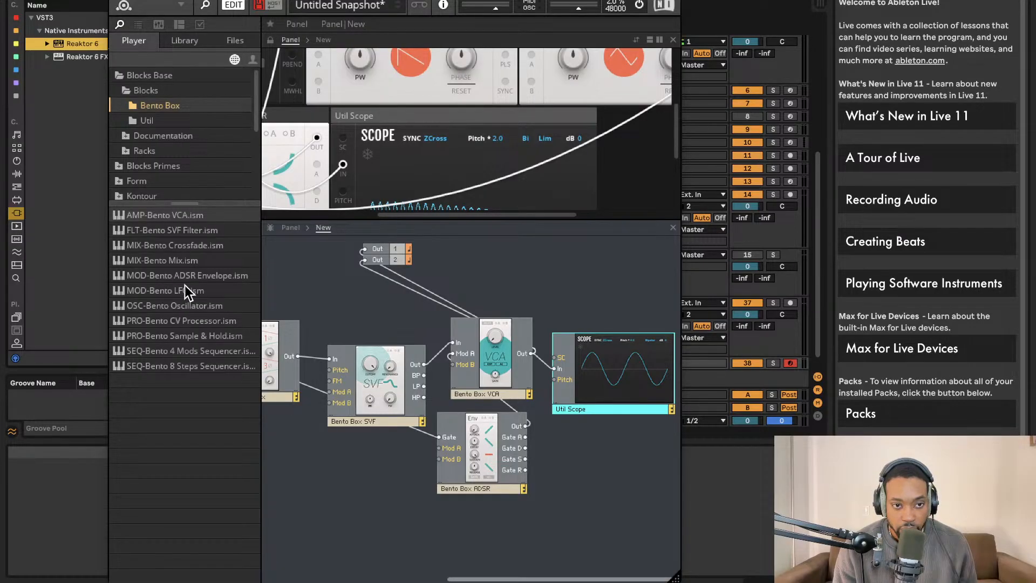
pyautogui.moveTo(184, 286); pyautogui.dragTo(348, 454)
pyautogui.moveTo(406, 475); pyautogui.dragTo(330, 392)
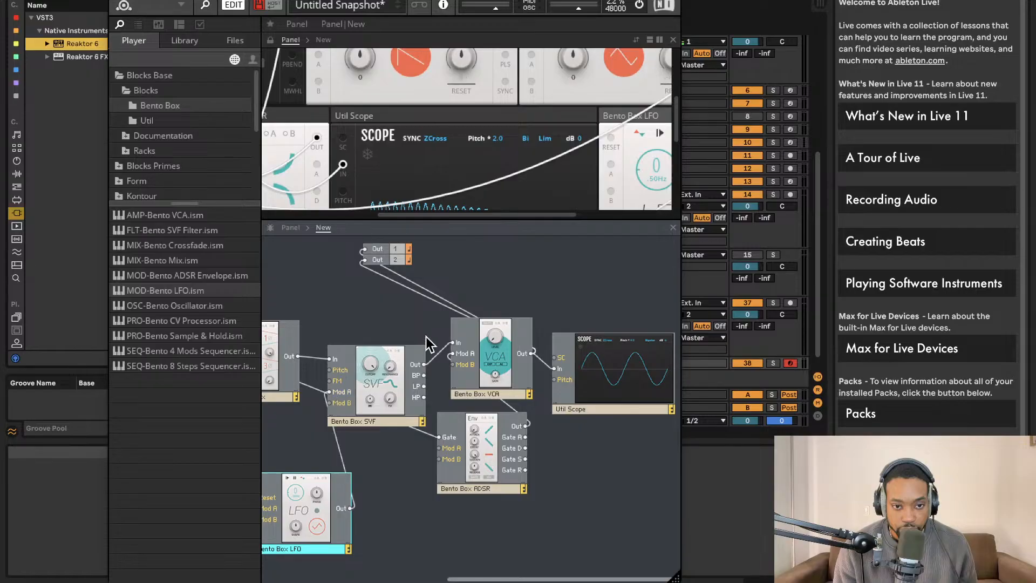
# Turn up modulation slot A on the SVF's cutoff so the LFO sweeps it, and fine-tune the cutoff knob.
pyautogui.hscroll(-2, 410, 162)
pyautogui.hscroll(-3, 363, 402)
pyautogui.hscroll(-1, 375, 77)
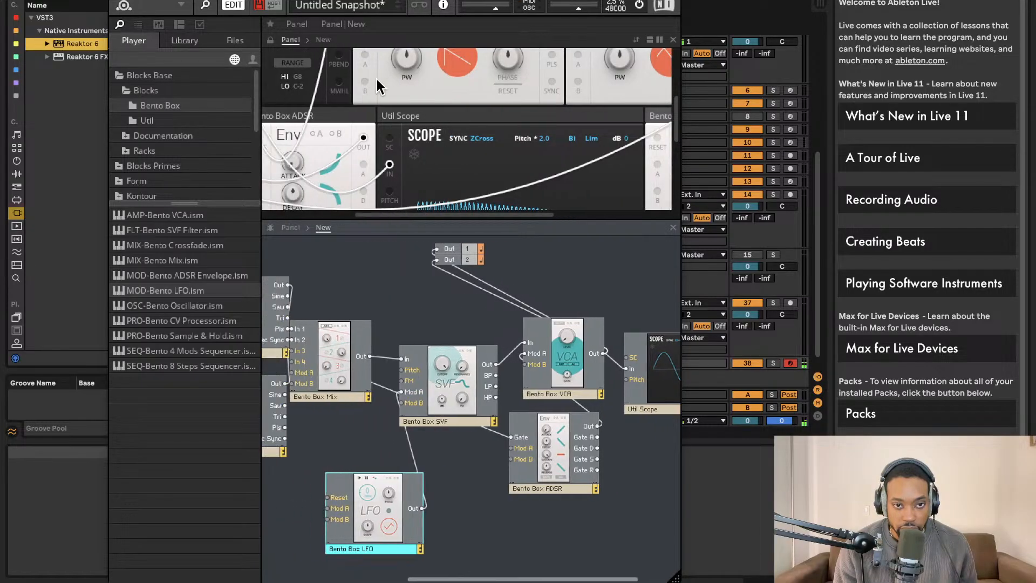
pyautogui.scroll(-1, 375, 85)
pyautogui.hscroll(6, 377, 89)
pyautogui.scroll(3, 376, 90)
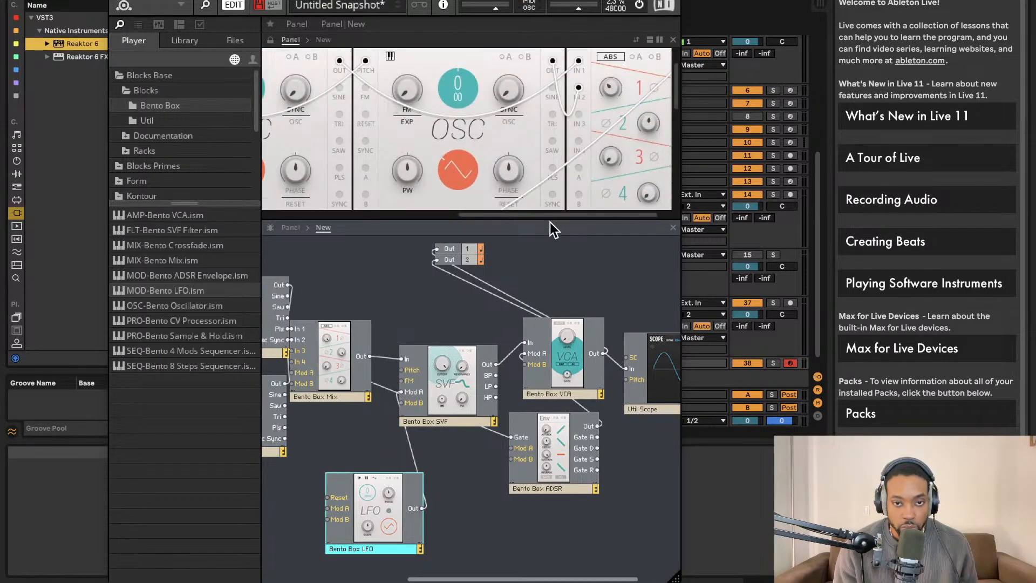
pyautogui.moveTo(549, 217); pyautogui.dragTo(549, 348)
pyautogui.hscroll(-4, 513, 259)
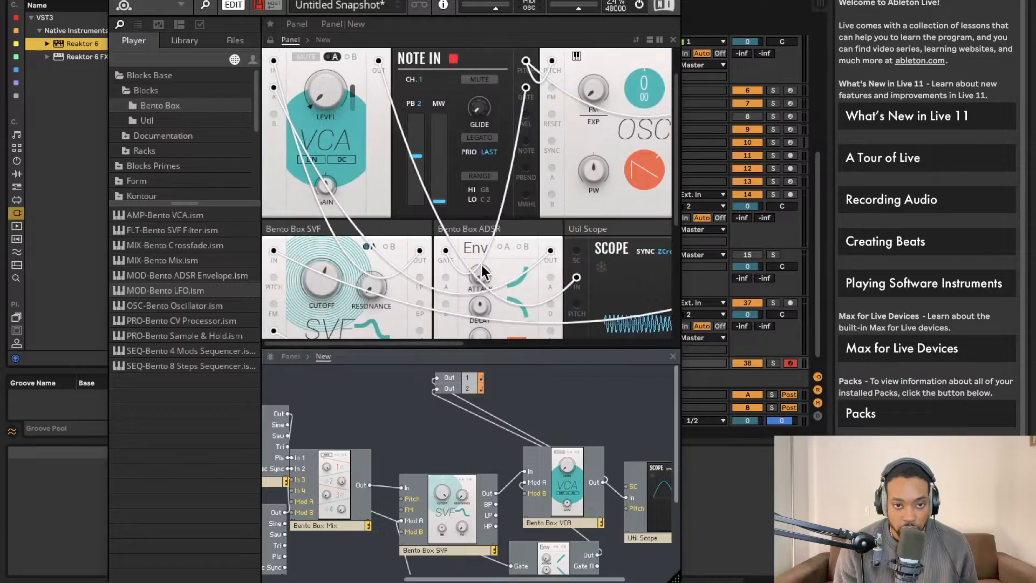
pyautogui.click(367, 247)
pyautogui.moveTo(350, 277); pyautogui.dragTo(347, 236)
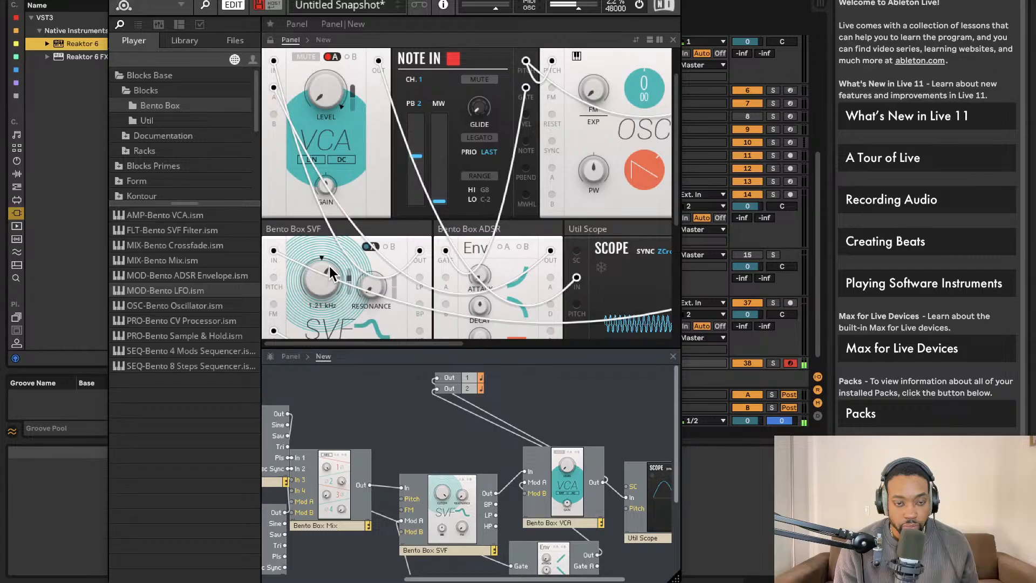
pyautogui.moveTo(325, 280); pyautogui.dragTo(323, 284)
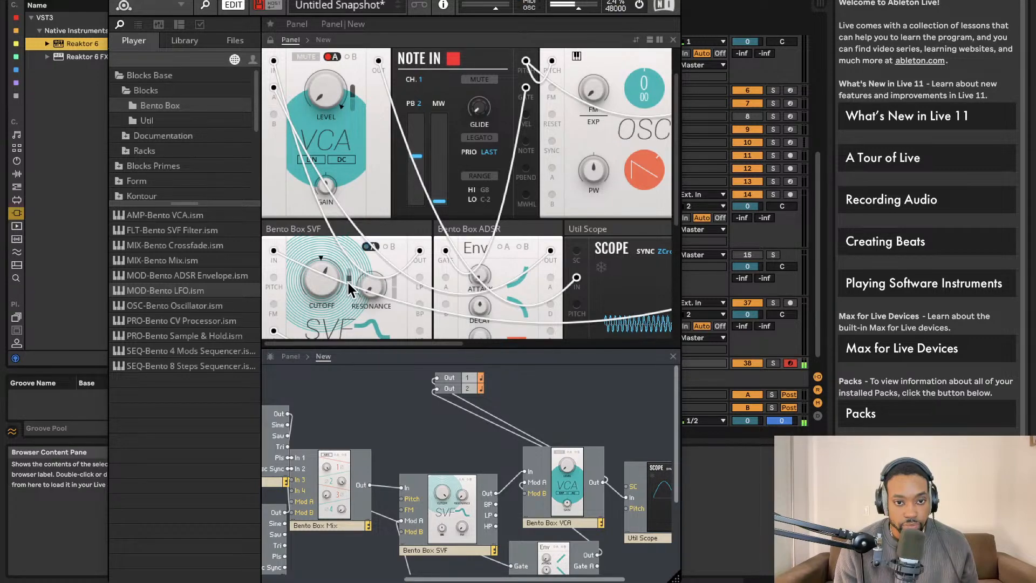
# Raise the Bento LFO's rate to about 3.91 Hz.
pyautogui.scroll(-5, 483, 265)
pyautogui.hscroll(6, 484, 265)
pyautogui.hscroll(1, 483, 264)
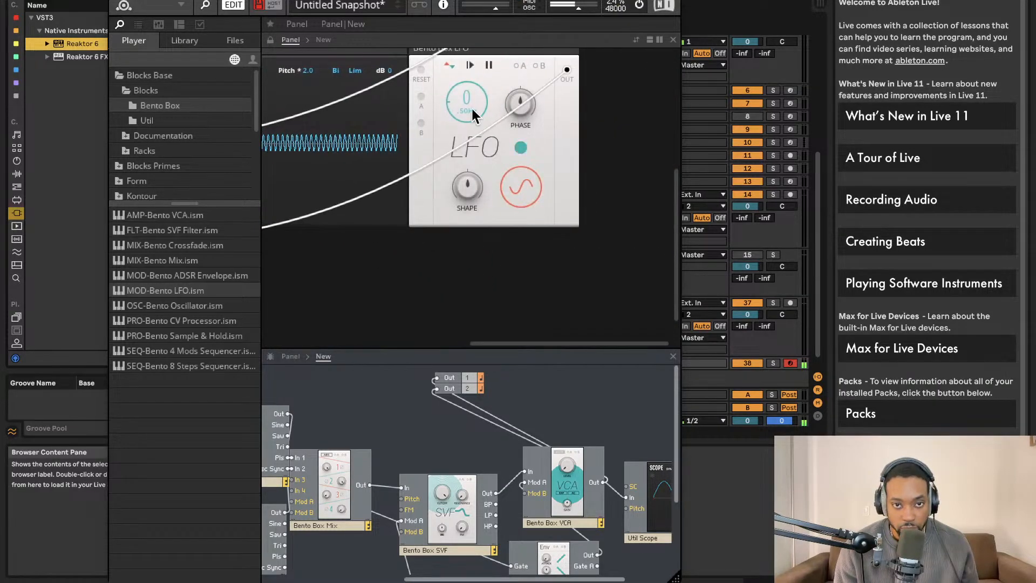
pyautogui.moveTo(471, 55); pyautogui.dragTo(472, 65)
# Try the rising sawtooth, falling sawtooth and stepped random waveforms on the LFO.
pyautogui.click(528, 181)
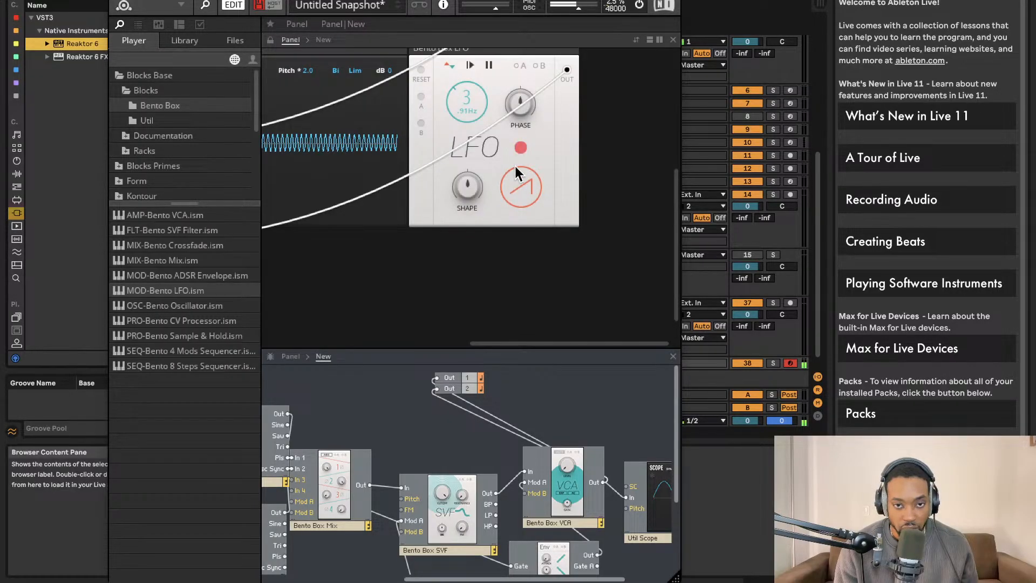
pyautogui.click(513, 195)
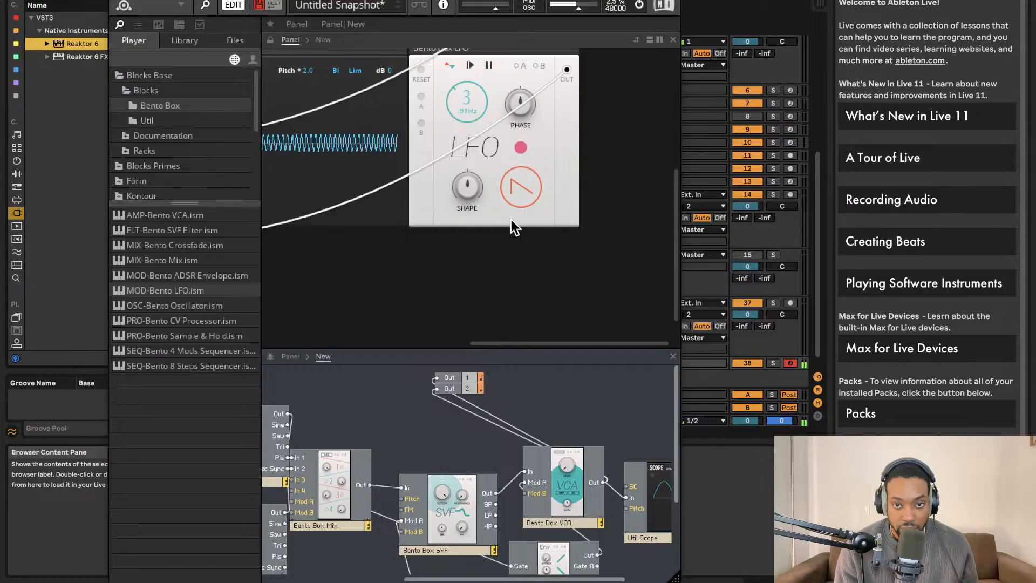
pyautogui.moveTo(511, 155); pyautogui.dragTo(500, 75)
pyautogui.moveTo(523, 197); pyautogui.dragTo(521, 141)
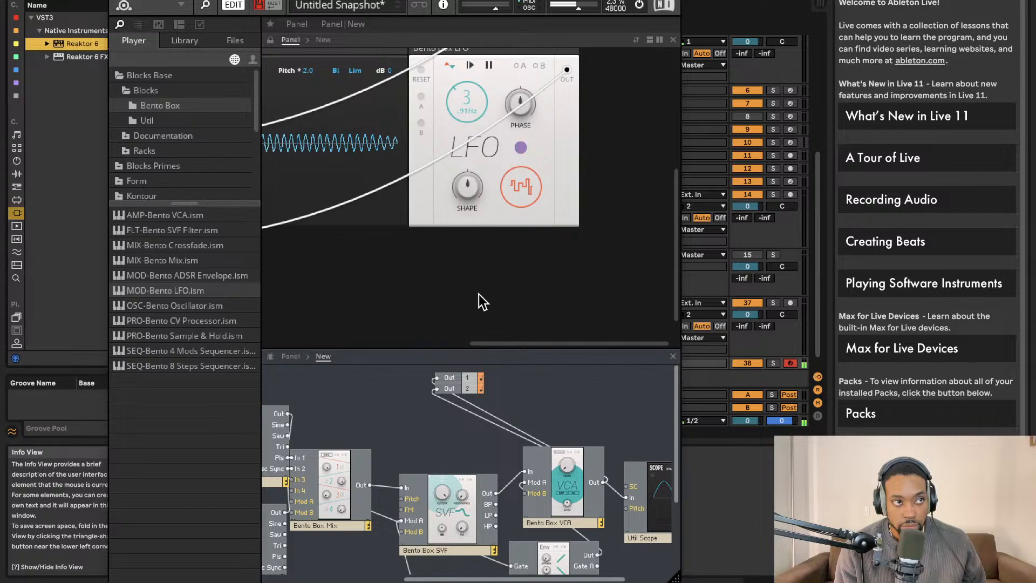
# Set the LFO's waveform to the falling sawtooth.
pyautogui.hscroll(-10, 468, 150)
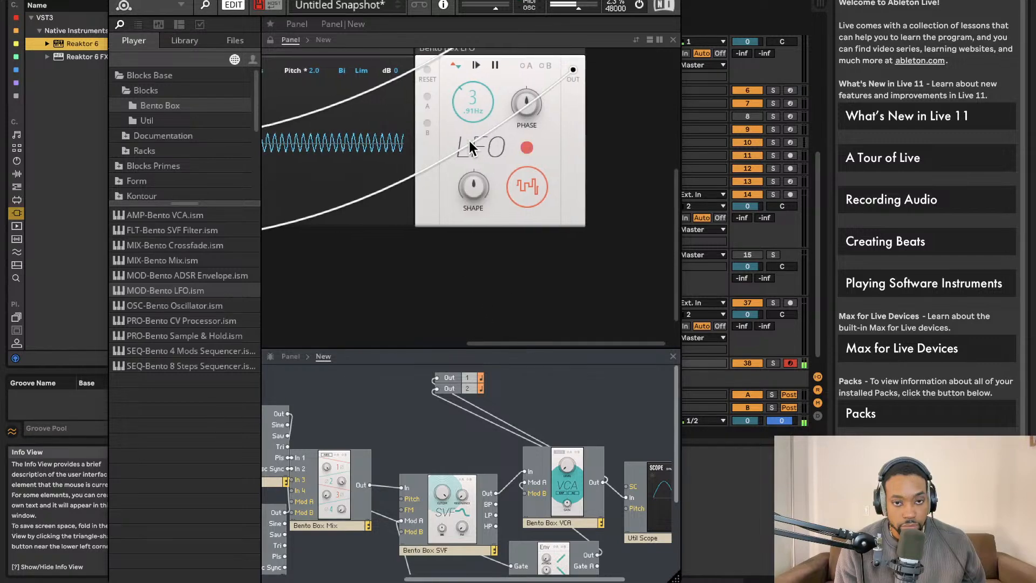
pyautogui.hscroll(-5, 379, 157)
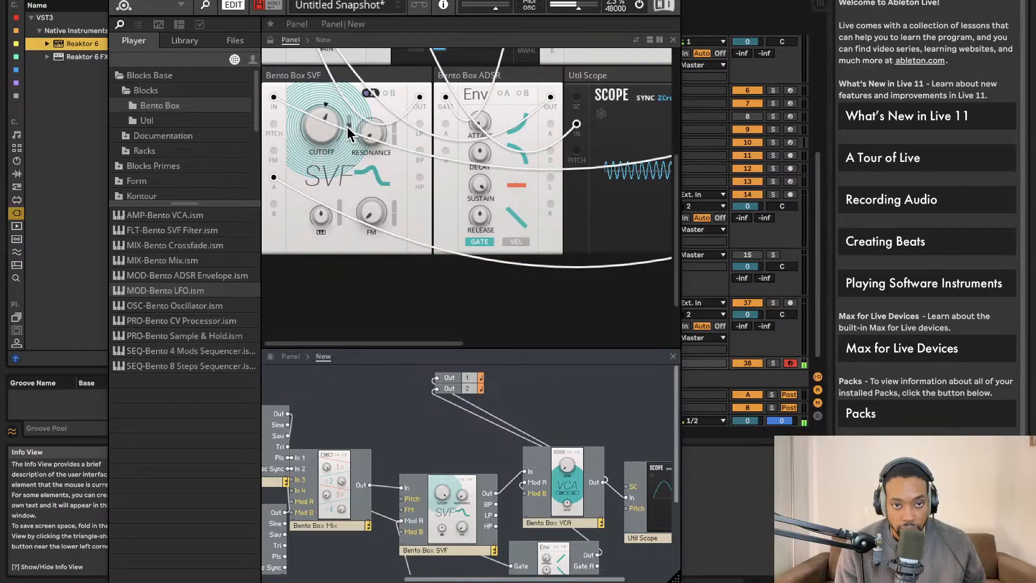
pyautogui.hscroll(15, 356, 137)
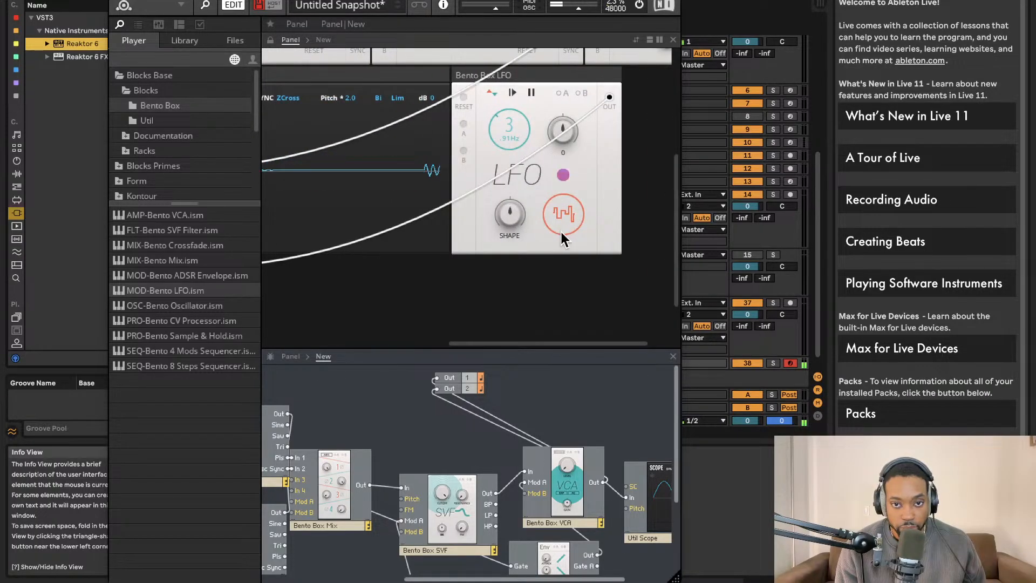
pyautogui.moveTo(562, 228)
pyautogui.mouseDown()
pyautogui.moveTo(569, 301)
pyautogui.moveTo(572, 264)
pyautogui.moveTo(558, 332)
pyautogui.moveTo(569, 218)
pyautogui.moveTo(561, 322)
pyautogui.mouseUp()
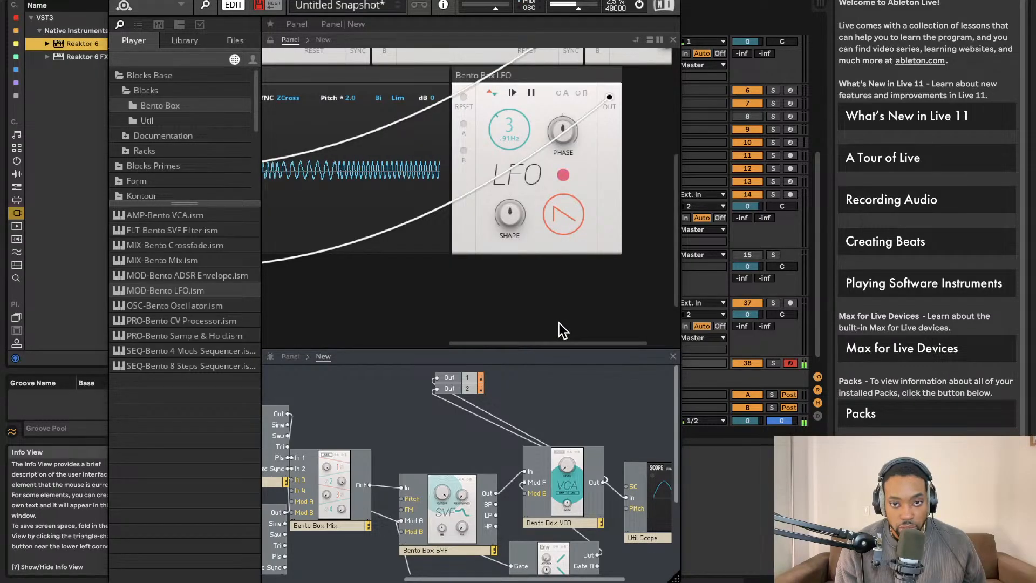
# Enlarge the panel view, and turn up modulation slot A on the SVF's resonance and FM knobs.
pyautogui.hscroll(-3, 558, 212)
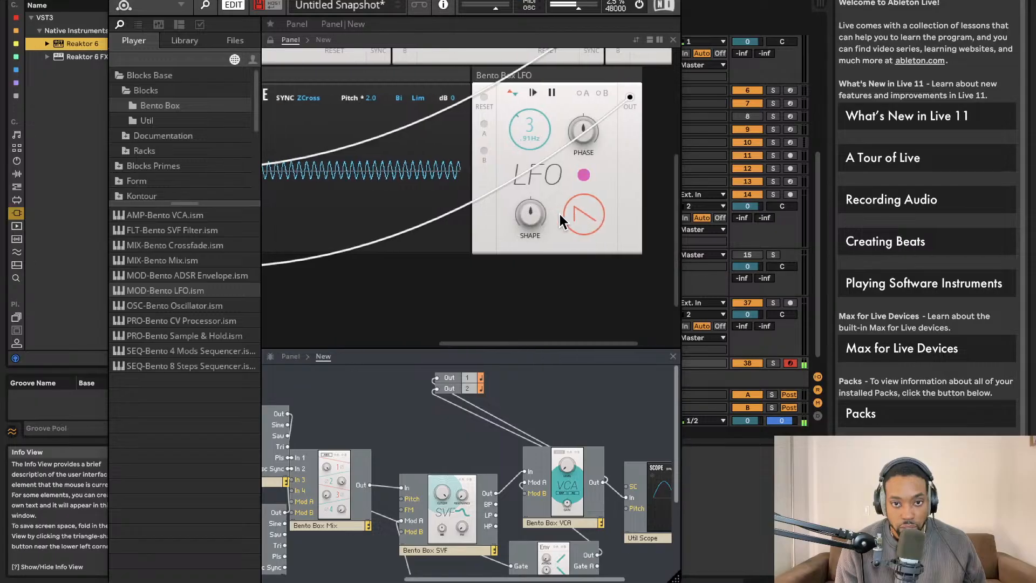
pyautogui.hscroll(-2, 562, 190)
pyautogui.scroll(1, 561, 190)
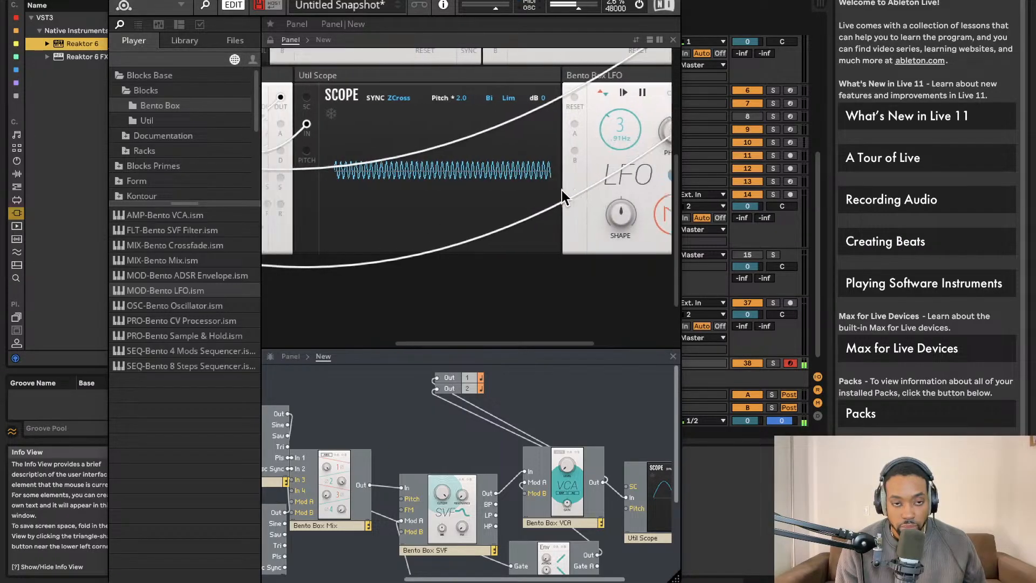
pyautogui.hscroll(-5, 451, 209)
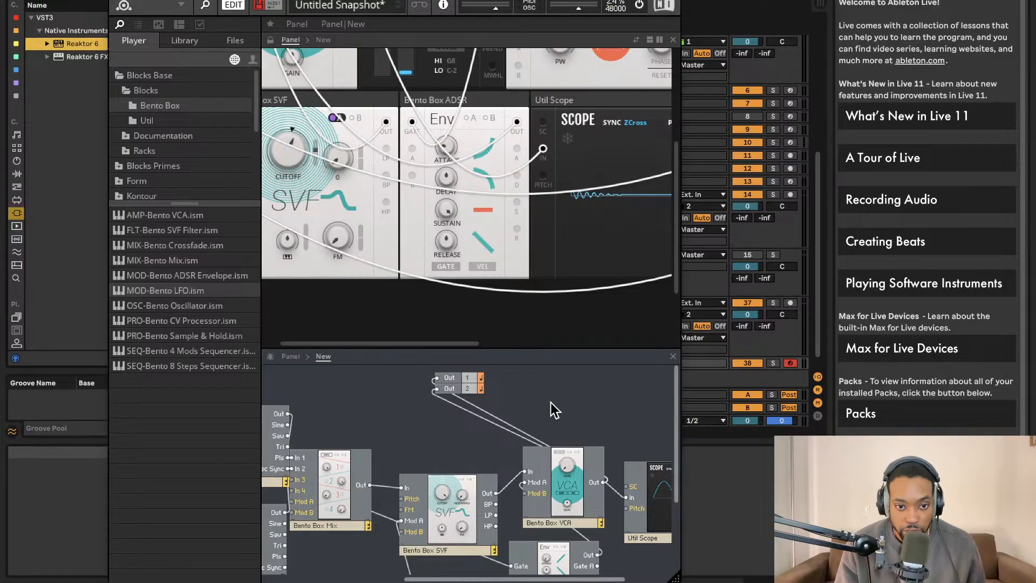
pyautogui.moveTo(499, 348); pyautogui.dragTo(488, 486)
pyautogui.hscroll(4, 477, 301)
pyautogui.hscroll(-3, 399, 273)
pyautogui.hscroll(-3, 308, 227)
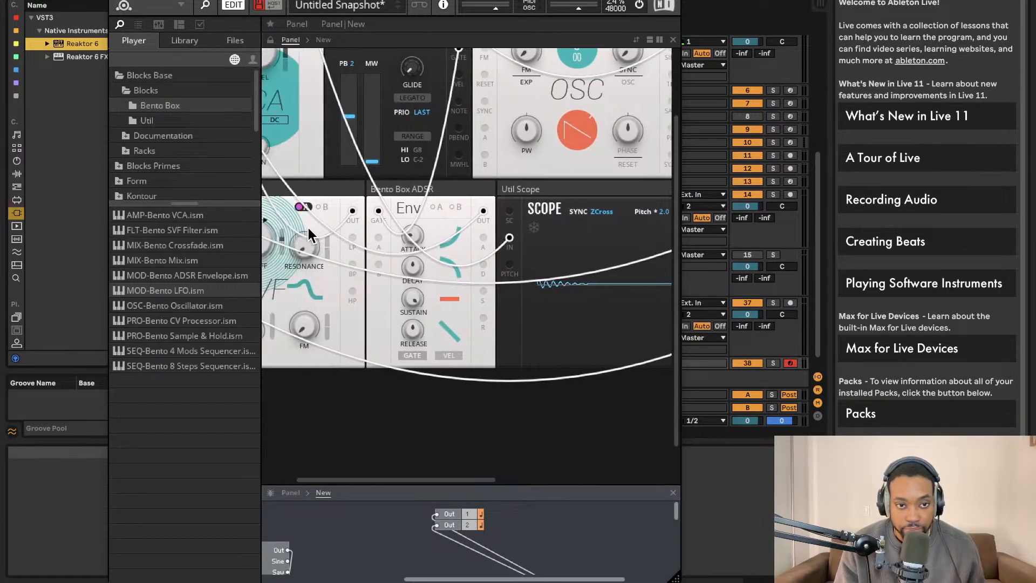
pyautogui.moveTo(359, 239); pyautogui.dragTo(361, 199)
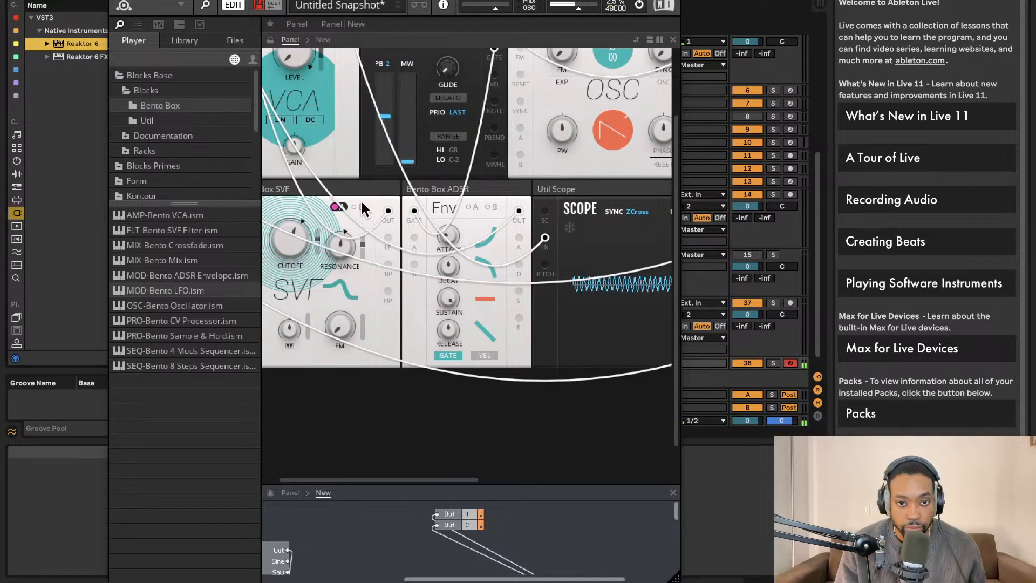
pyautogui.moveTo(340, 242); pyautogui.dragTo(332, 248)
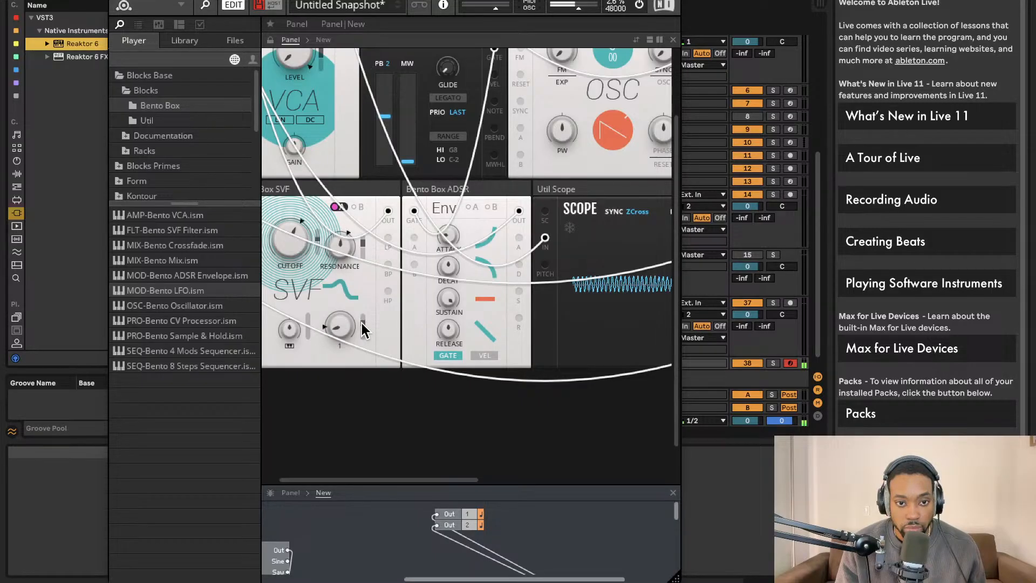
pyautogui.hscroll(-2, 465, 237)
pyautogui.scroll(3, 465, 276)
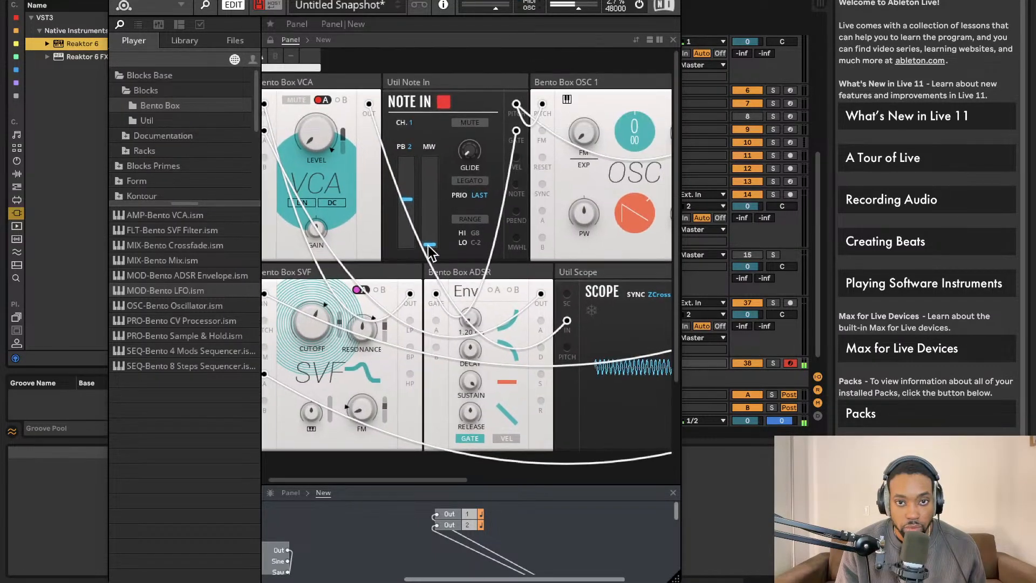
# Look through the Blocks Base documentation and racks, and expand the block collections in Blocks Primes.
pyautogui.click(162, 136)
pyautogui.click(149, 168)
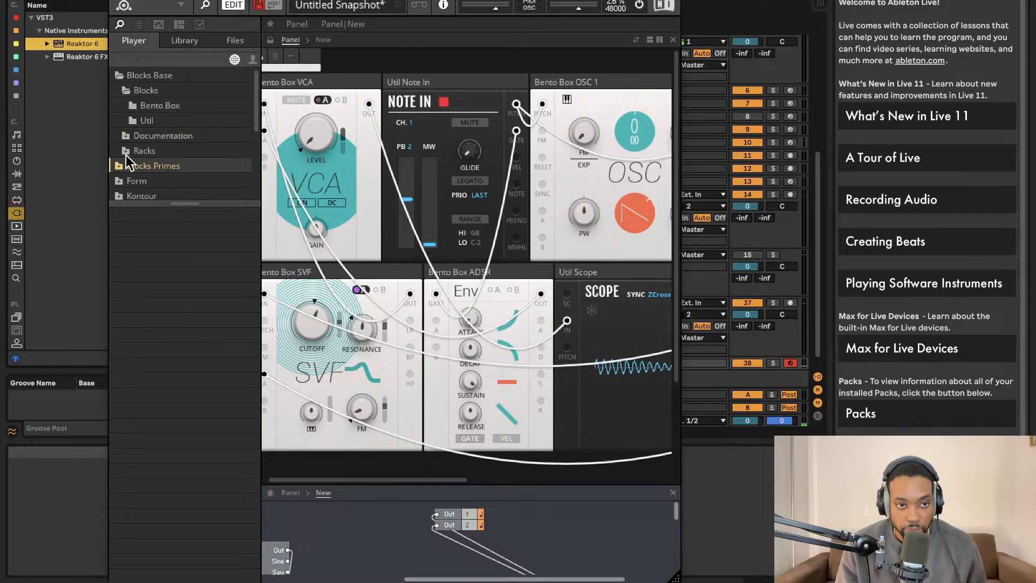
pyautogui.click(127, 154)
pyautogui.click(140, 176)
pyautogui.scroll(-3, 141, 175)
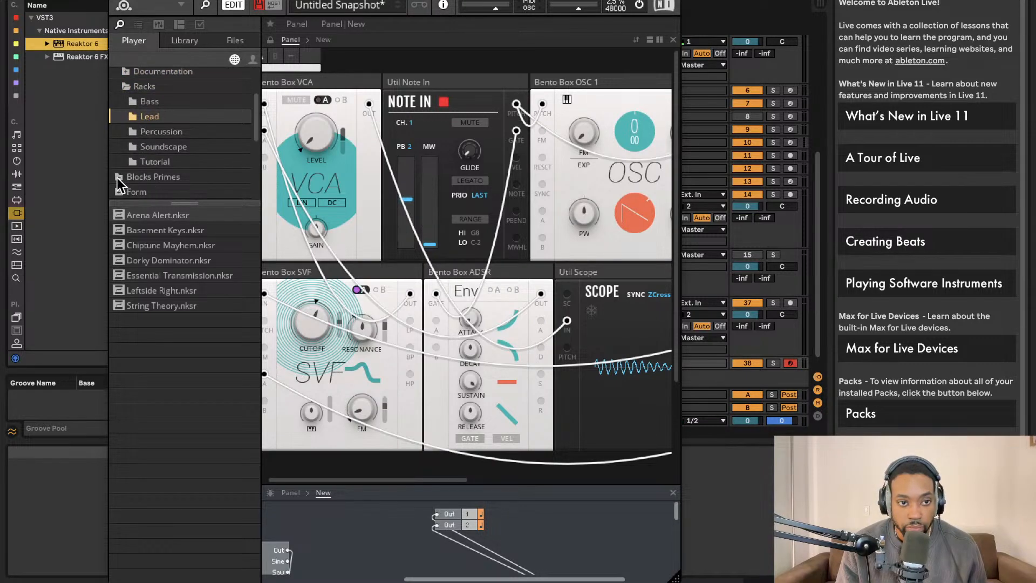
pyautogui.click(118, 177)
pyautogui.scroll(-3, 126, 179)
pyautogui.click(130, 122)
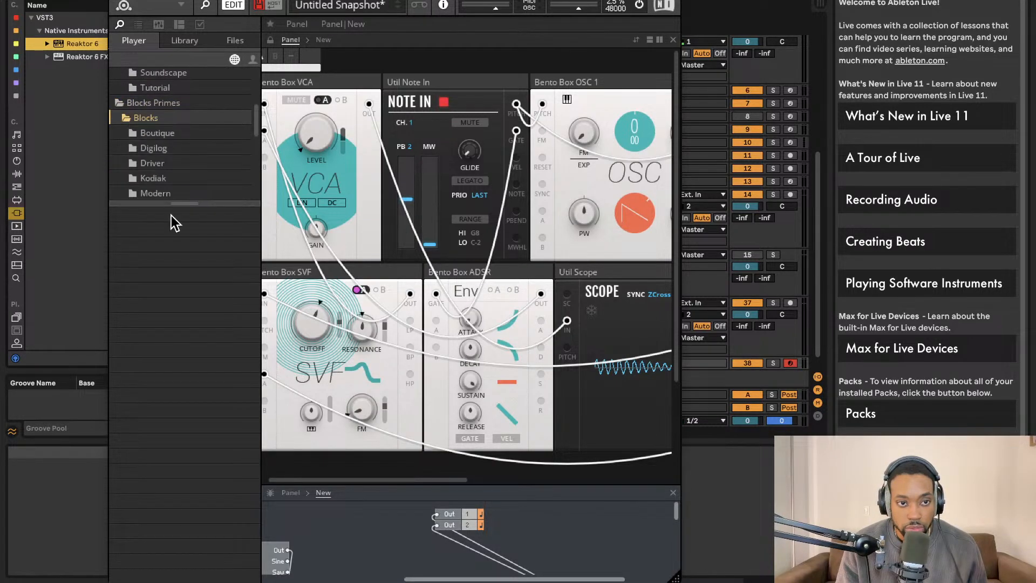
pyautogui.scroll(-1, 151, 178)
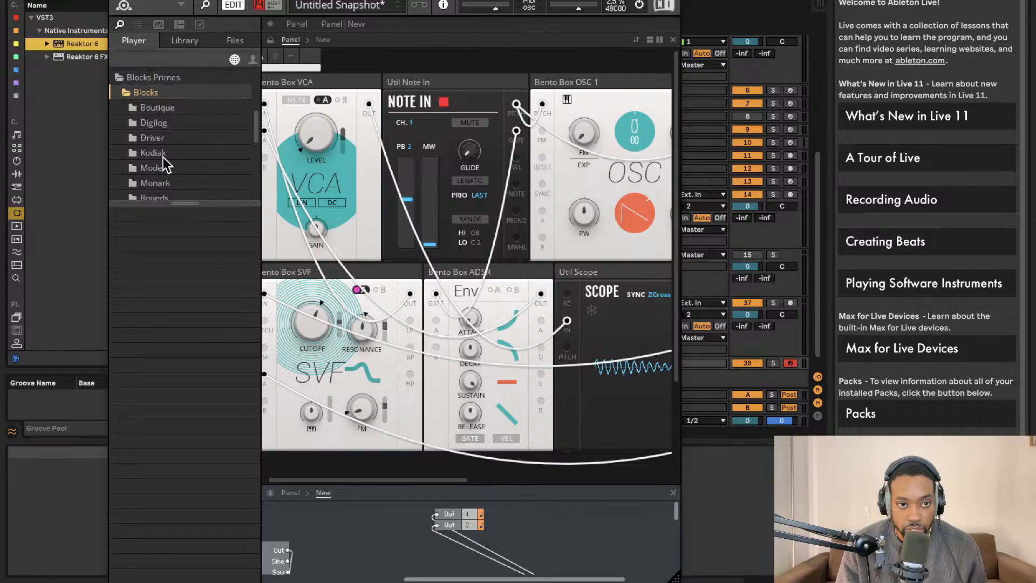
# Look through the Driver, Digilog, Boutique, Kodiak, Modern and Monark block sets in Blocks Primes.
pyautogui.click(157, 138)
pyautogui.click(156, 123)
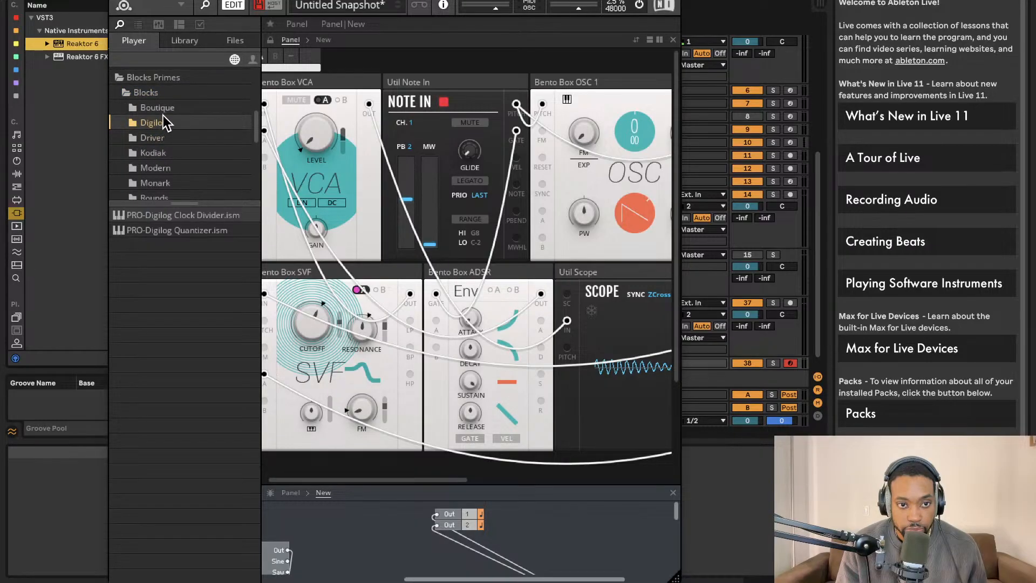
pyautogui.click(162, 111)
pyautogui.click(166, 140)
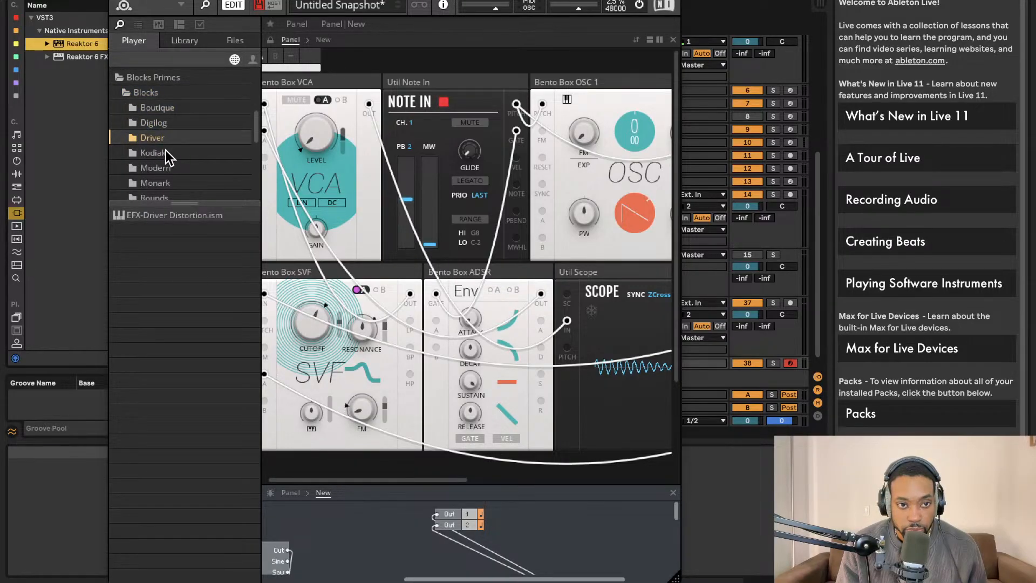
pyautogui.click(165, 152)
pyautogui.click(161, 168)
pyautogui.click(161, 182)
pyautogui.scroll(-2, 162, 172)
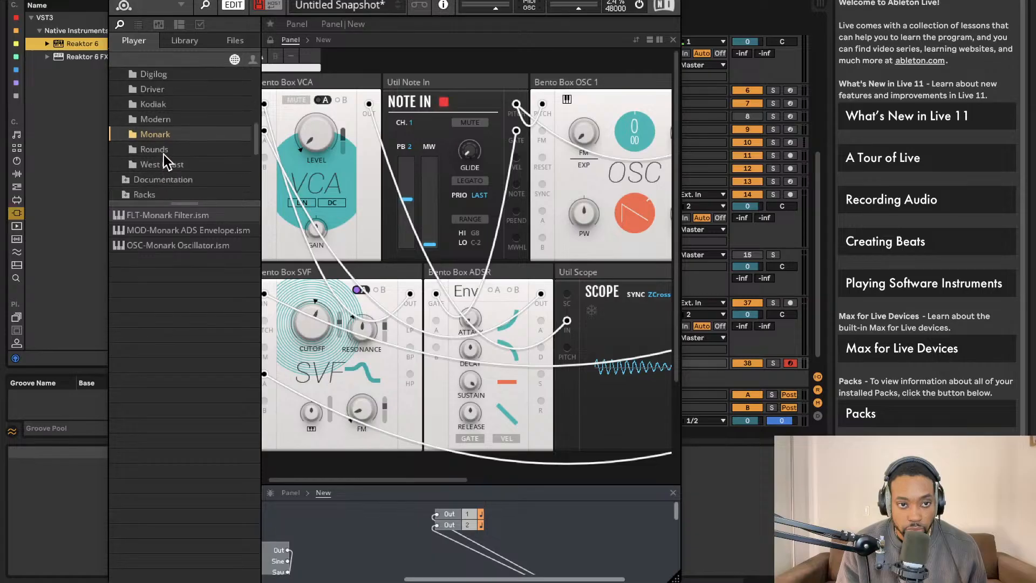
# Add the Rounds Reverb block to the rack, enlarge the structure view and place the reverb beside the Util Scope.
pyautogui.click(163, 153)
pyautogui.moveTo(181, 232); pyautogui.dragTo(594, 540)
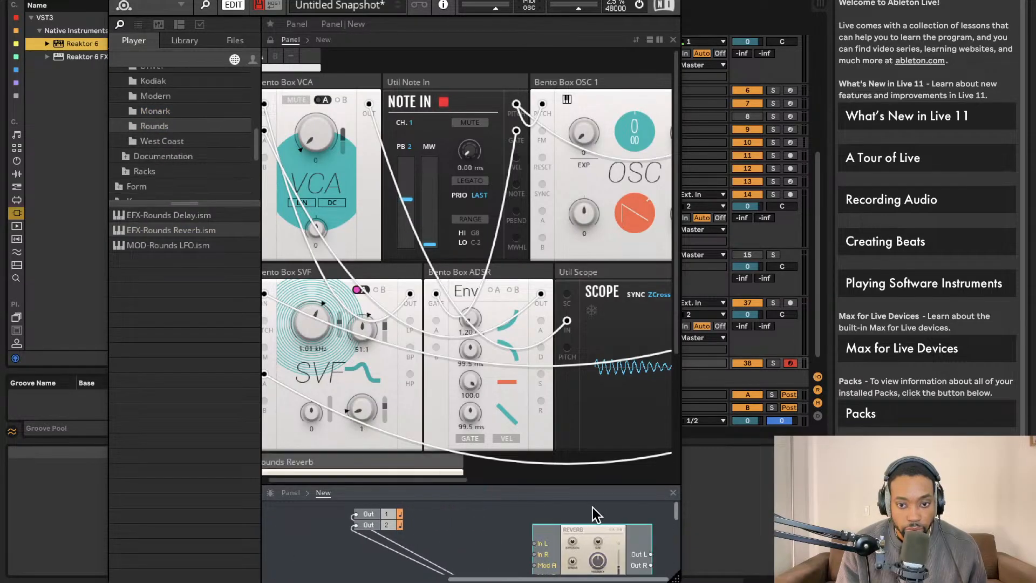
pyautogui.scroll(3, 588, 515)
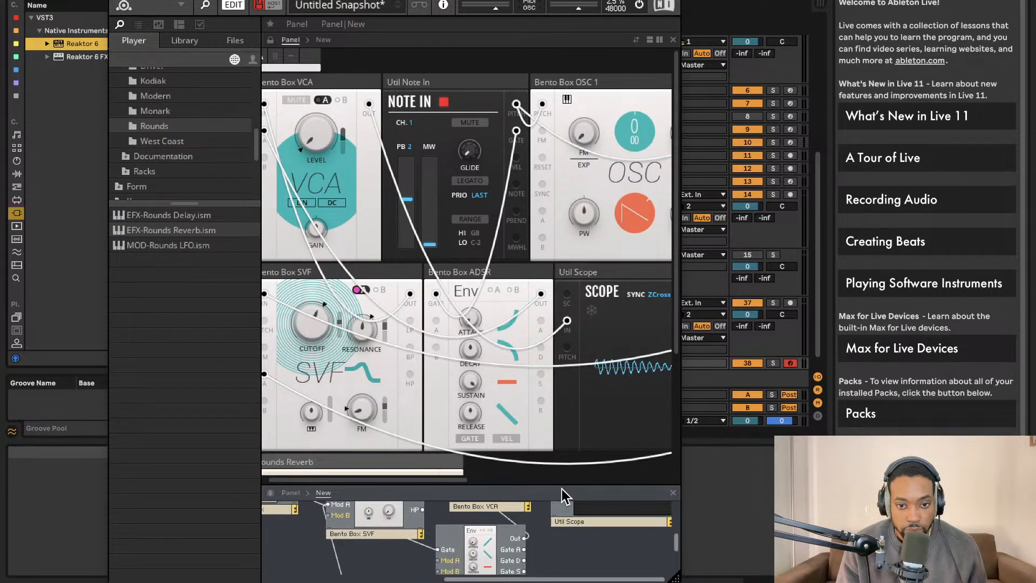
pyautogui.moveTo(564, 486); pyautogui.dragTo(566, 221)
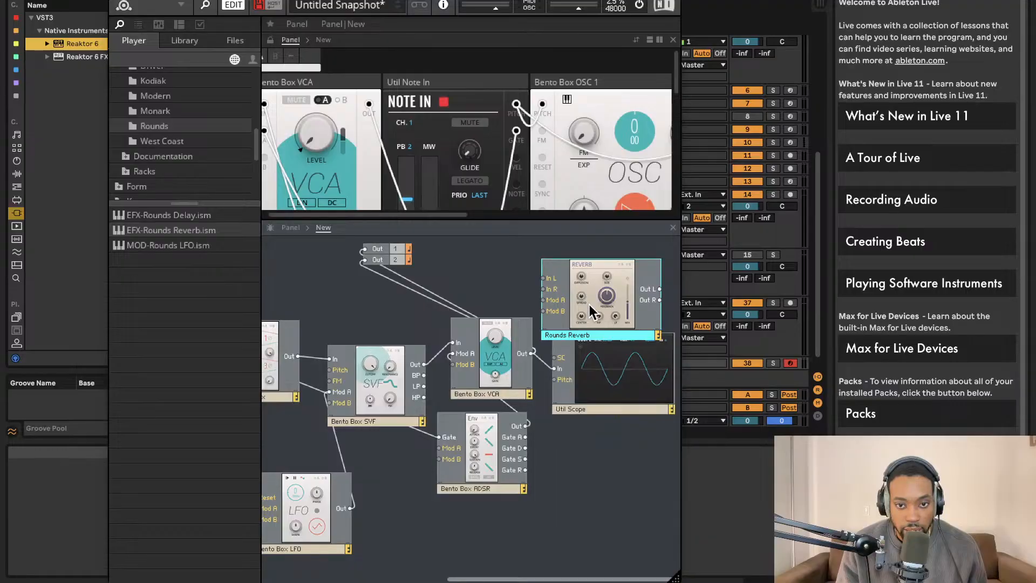
pyautogui.moveTo(593, 312); pyautogui.dragTo(610, 364)
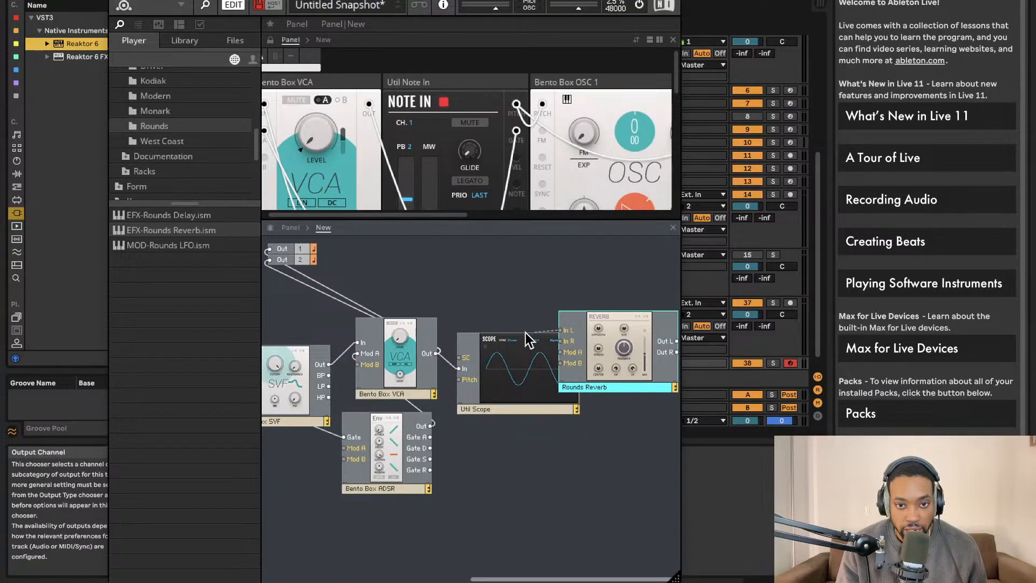
# Wire the Bento Box VCA's output into the reverb's left and right inputs, and the reverb's outputs to rack outputs 1 and 2.
pyautogui.moveTo(528, 340); pyautogui.dragTo(439, 351)
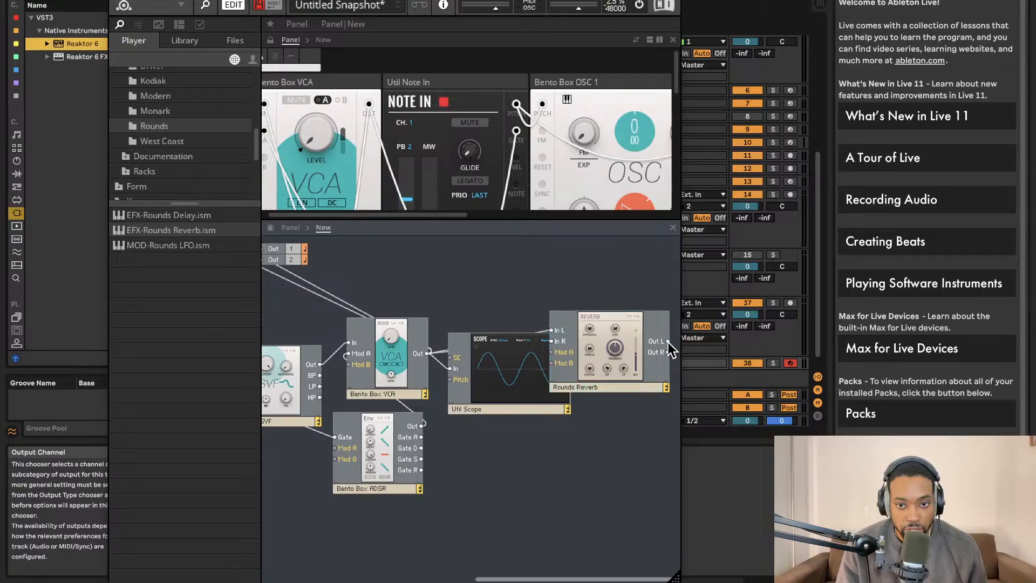
pyautogui.moveTo(668, 345); pyautogui.dragTo(286, 246)
pyautogui.moveTo(674, 352); pyautogui.dragTo(276, 260)
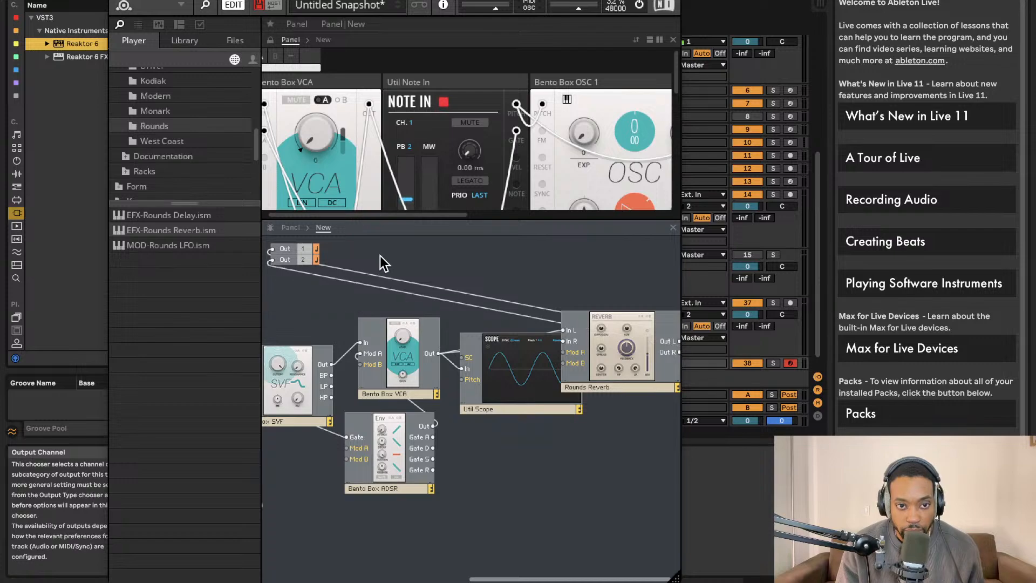
# Enlarge the panel view, and set the Rounds Reverb's feedback to 6.5 and its mix to 71.6.
pyautogui.moveTo(462, 219); pyautogui.dragTo(488, 416)
pyautogui.hscroll(8, 484, 240)
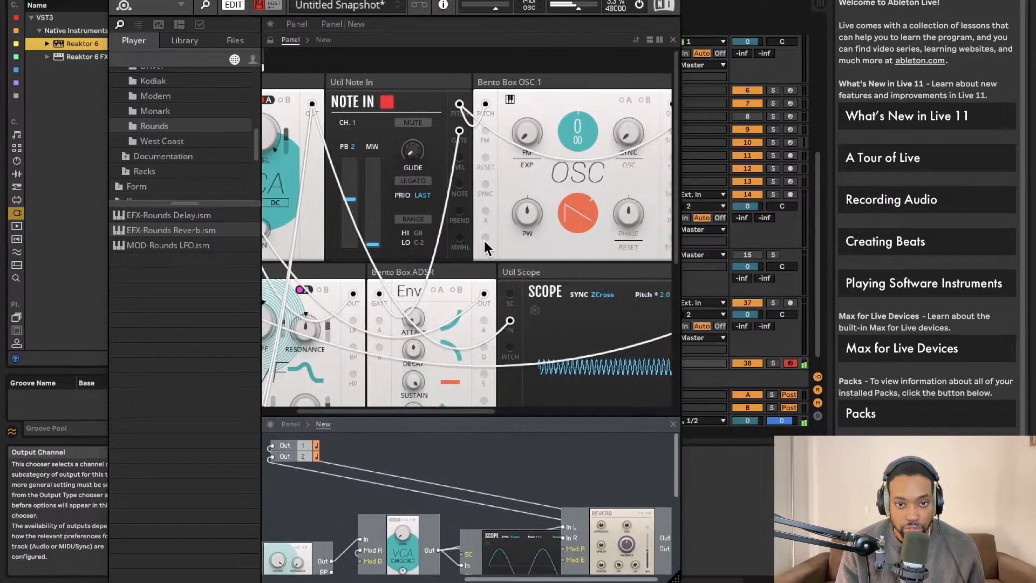
pyautogui.scroll(-2, 484, 263)
pyautogui.scroll(-3, 484, 264)
pyautogui.hscroll(-8, 484, 264)
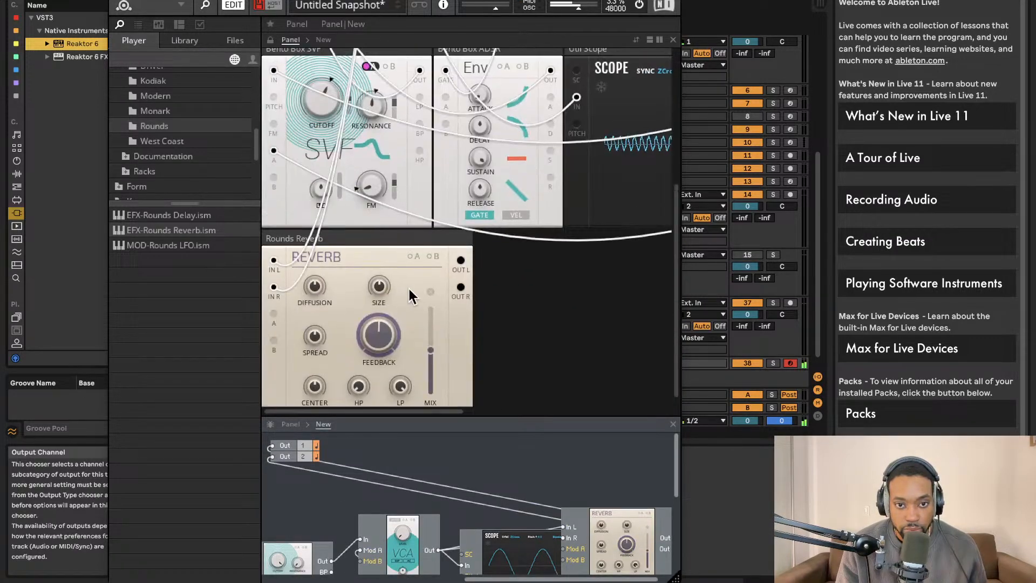
pyautogui.moveTo(385, 326); pyautogui.dragTo(416, 391)
pyautogui.moveTo(431, 351); pyautogui.dragTo(434, 292)
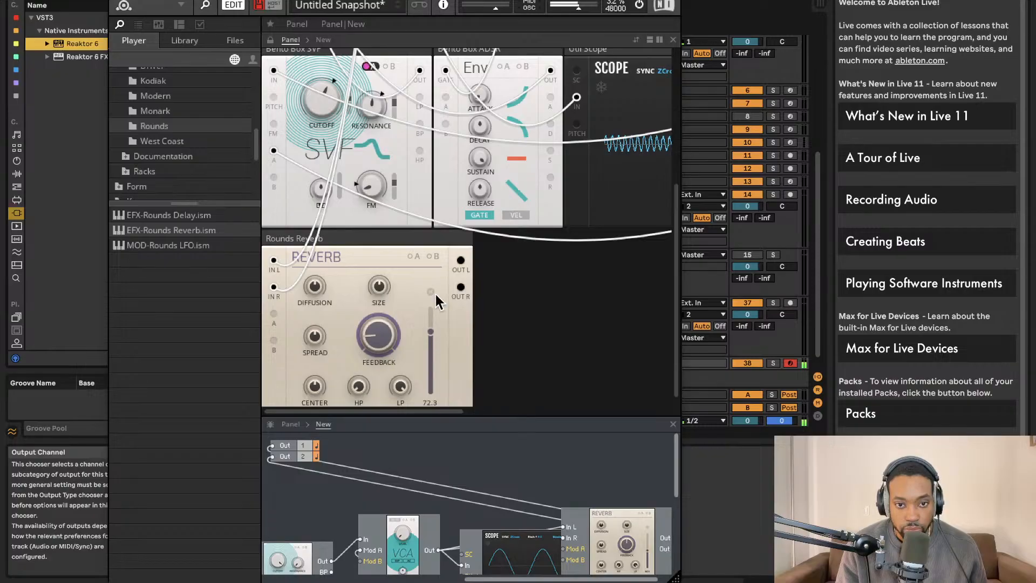
pyautogui.moveTo(392, 330); pyautogui.dragTo(392, 341)
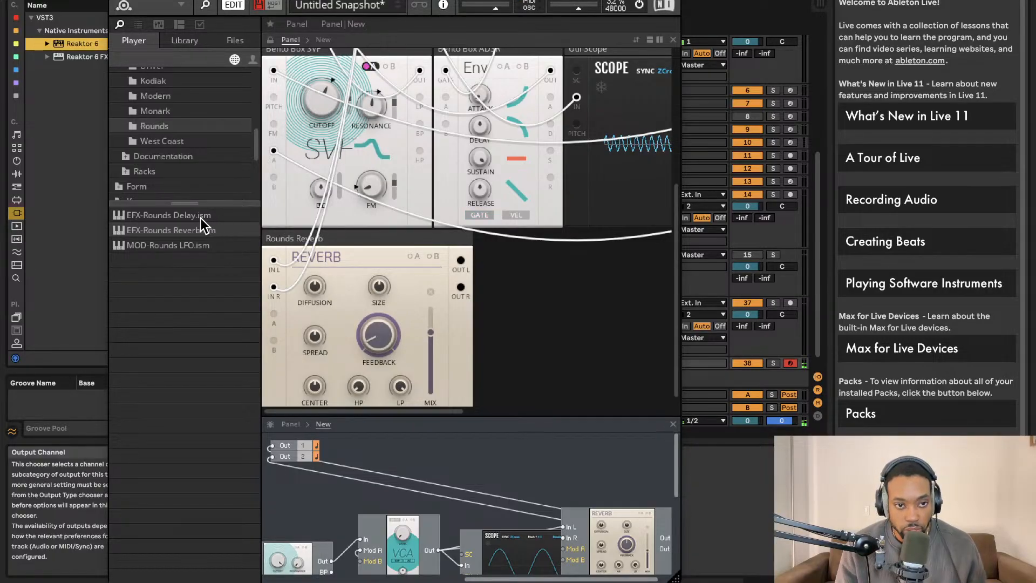
# Add a Rounds Delay block after the Rounds Reverb and feed the reverb's left and right outputs into it.
pyautogui.moveTo(201, 217); pyautogui.dragTo(669, 536)
pyautogui.hscroll(2, 633, 518)
pyautogui.scroll(-1, 634, 518)
pyautogui.moveTo(591, 501); pyautogui.dragTo(583, 531)
pyautogui.hscroll(2, 620, 481)
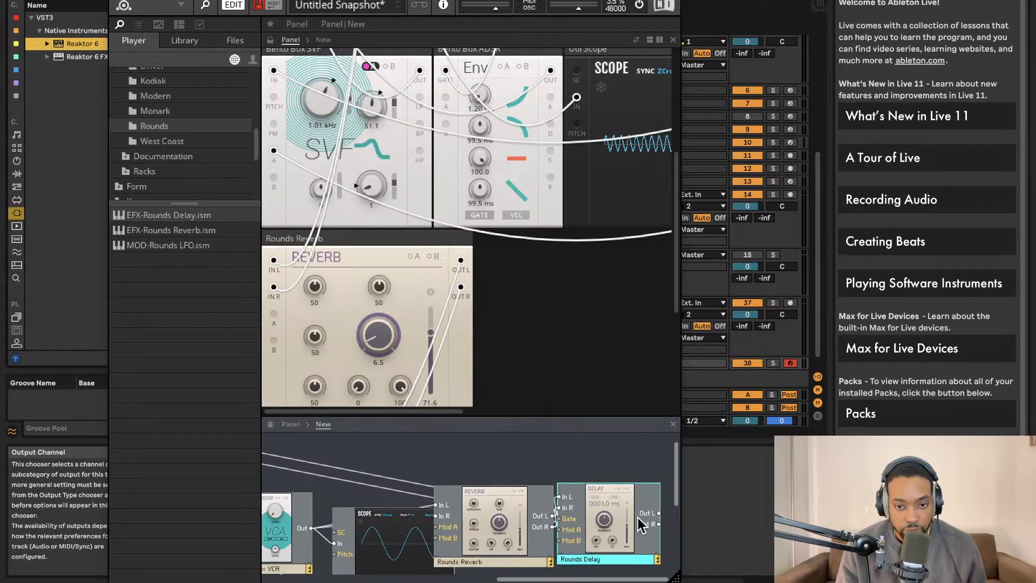
# Wire the Rounds Delay's left and right outputs to rack outputs 1 and 2.
pyautogui.moveTo(656, 513); pyautogui.dragTo(396, 446)
pyautogui.hscroll(10, 482, 436)
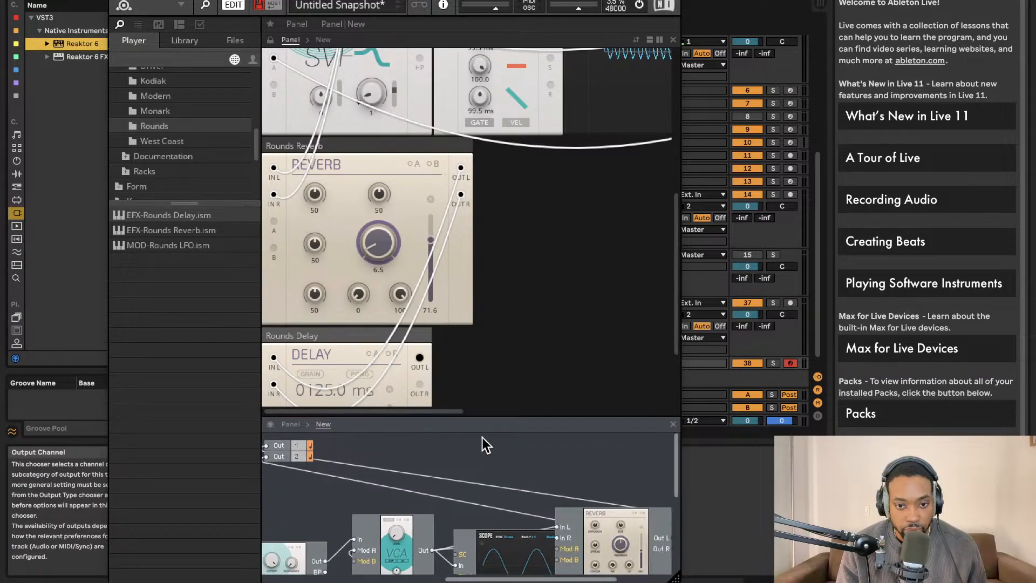
pyautogui.moveTo(657, 493); pyautogui.dragTo(351, 415)
pyautogui.scroll(-5, 351, 302)
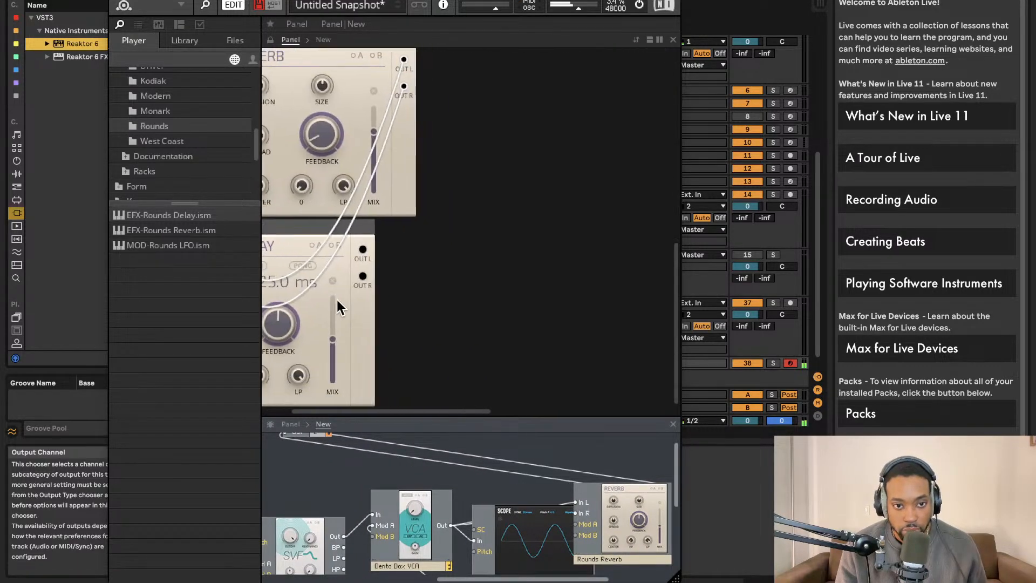
pyautogui.hscroll(1, 318, 312)
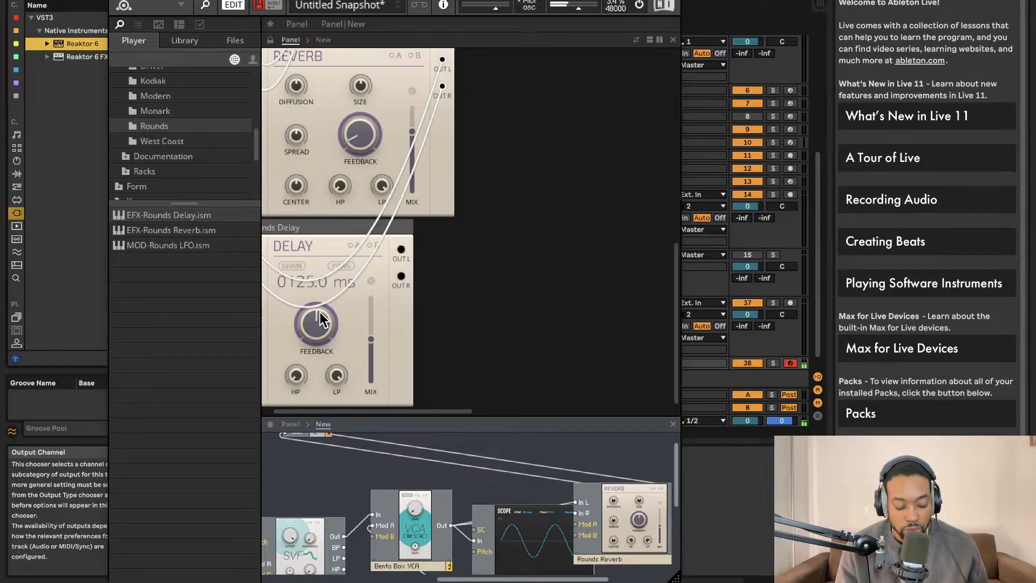
pyautogui.scroll(12, 371, 221)
pyautogui.hscroll(-1, 372, 222)
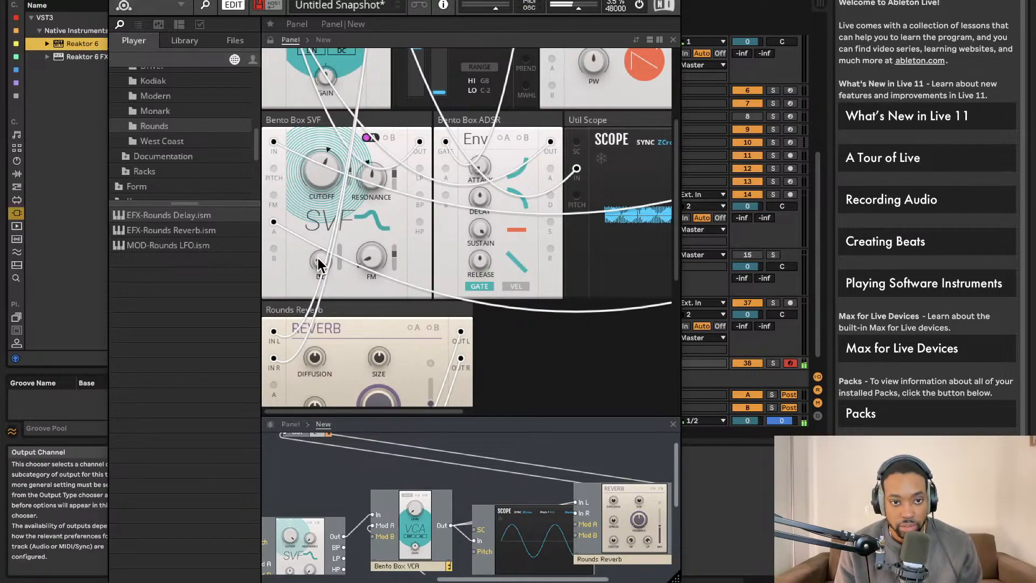
pyautogui.moveTo(318, 260)
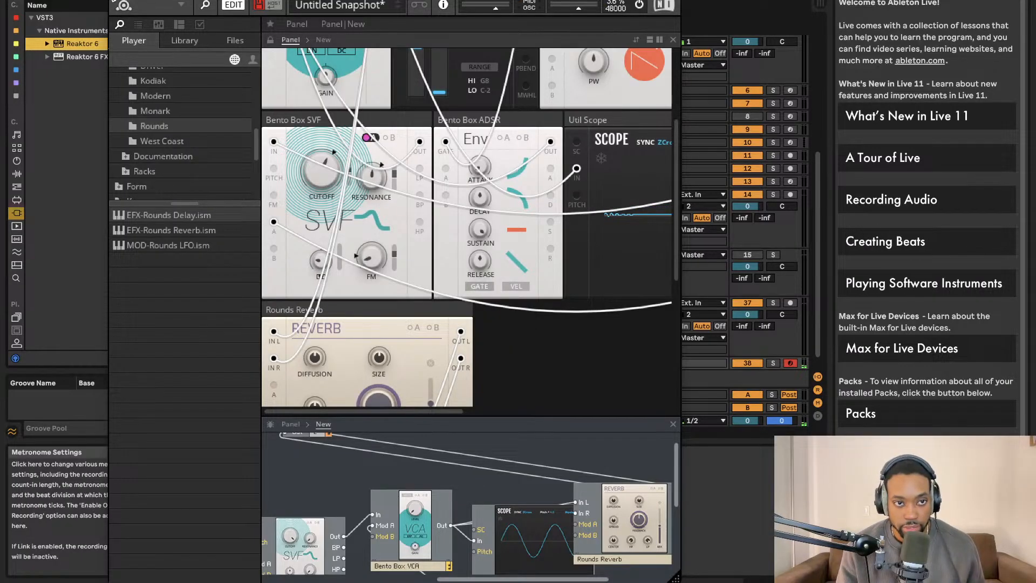
# Switch to the Ableton Live arrangement, start playback and unfold the Reaktor 6 track.
pyautogui.click(114, 0)
pyautogui.click(507, 0)
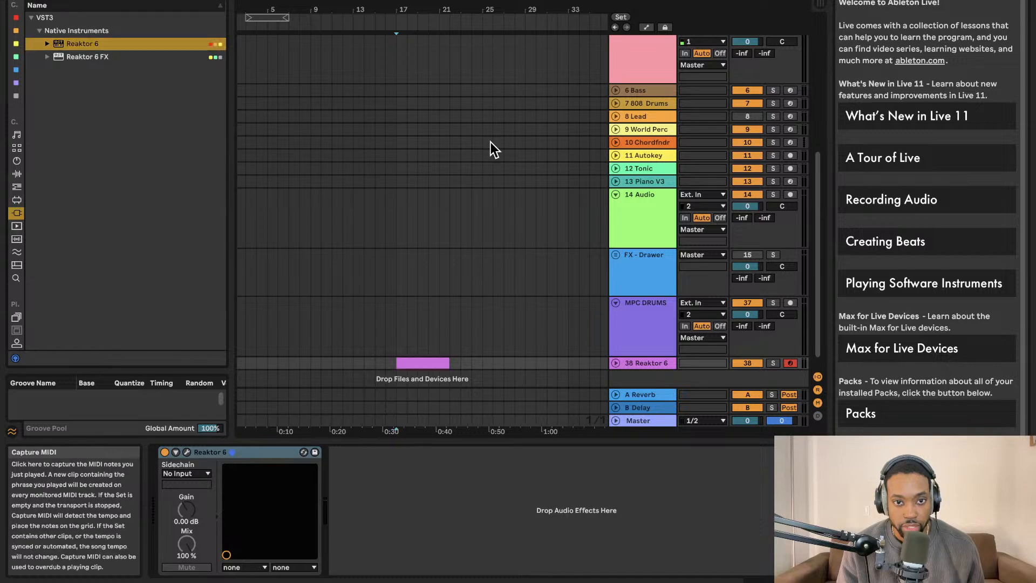
pyautogui.press('space')
pyautogui.scroll(-1, 421, 363)
pyautogui.click(615, 350)
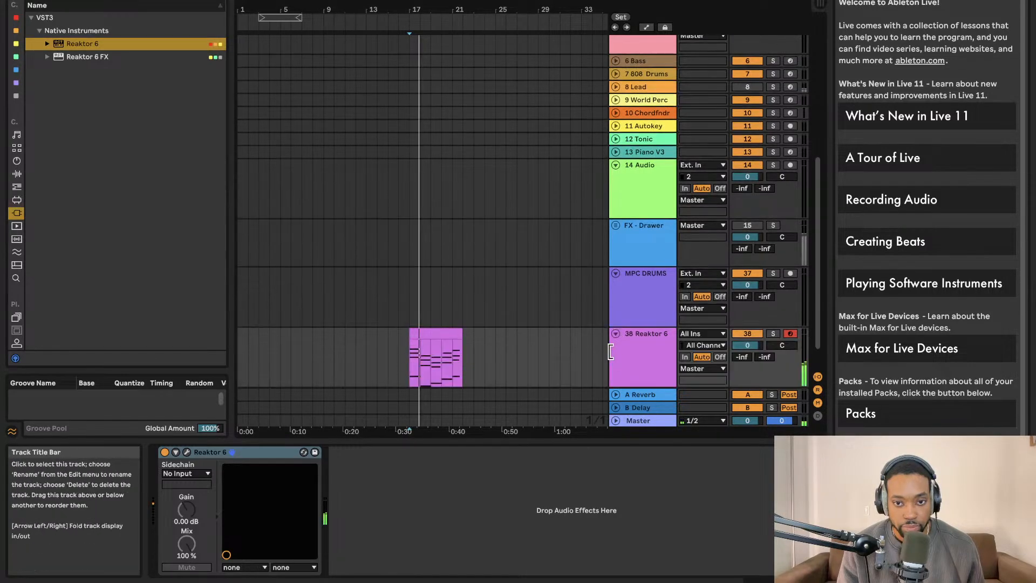
pyautogui.scroll(-2, 423, 341)
# Trim the MIDI clip on the Reaktor 6 track to four bars and loop the arrangement playback over it.
pyautogui.click(420, 302)
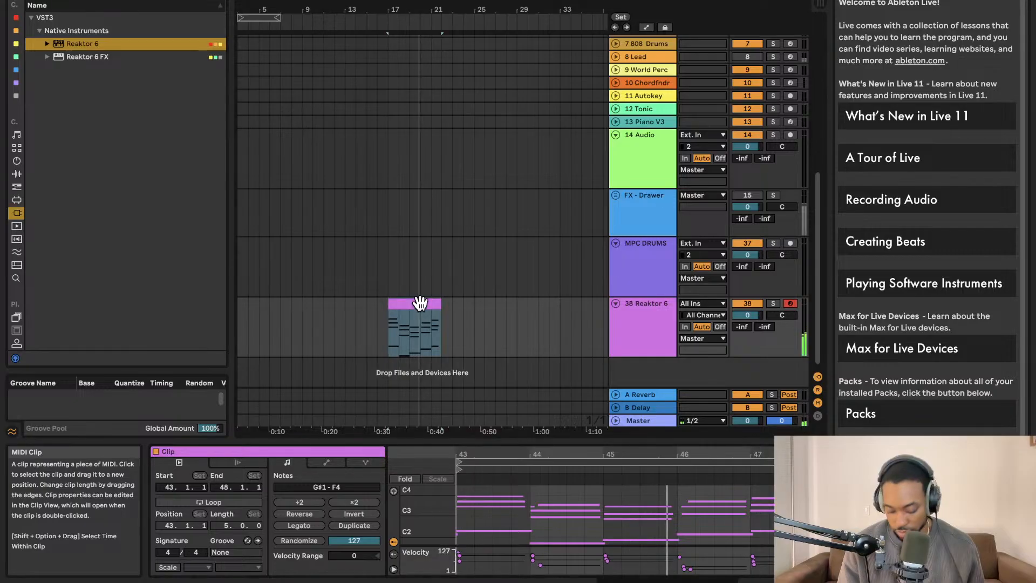
pyautogui.hotkey('ctrl', 'l')
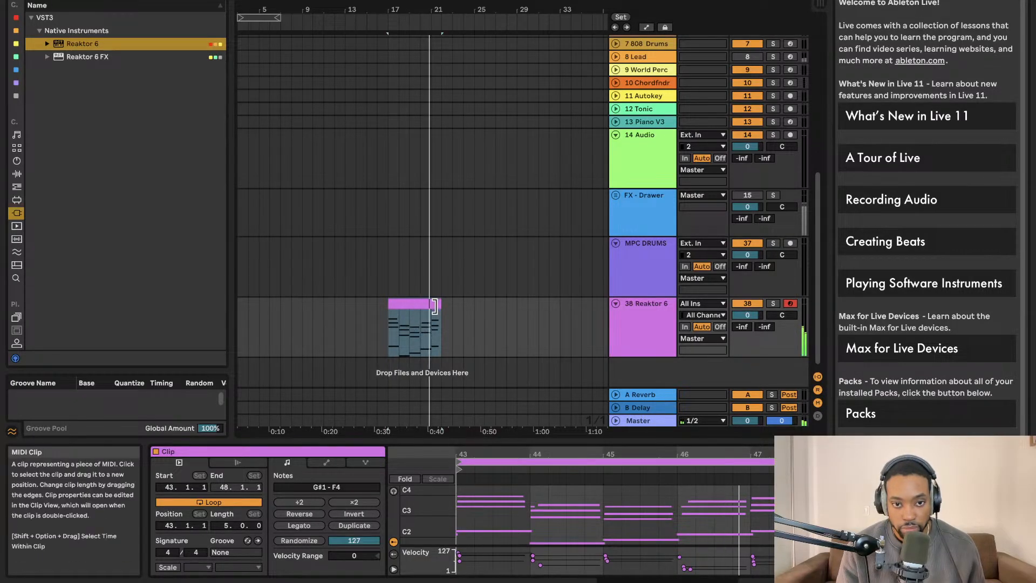
pyautogui.moveTo(435, 304); pyautogui.dragTo(426, 305)
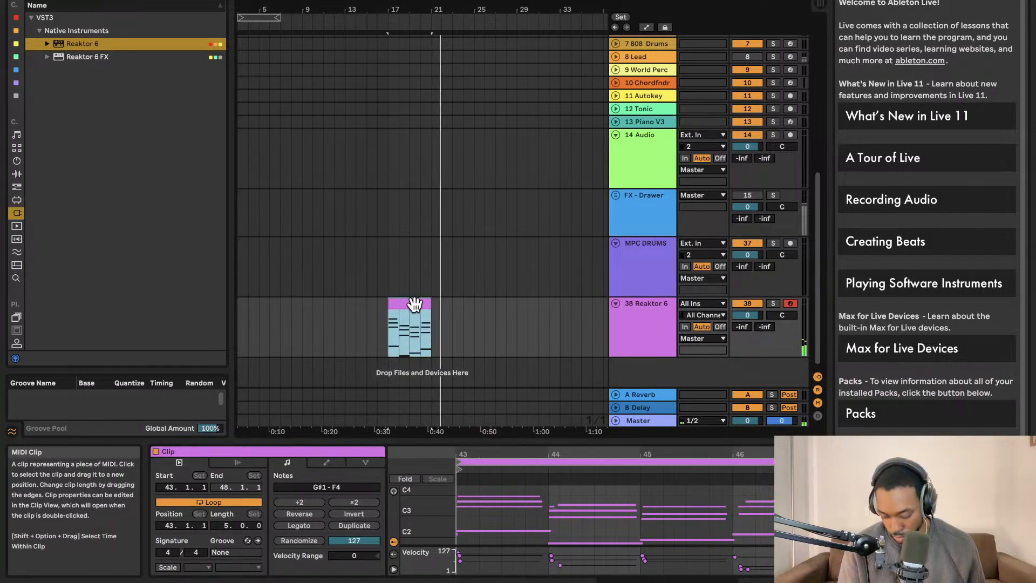
pyautogui.press('super+l')
pyautogui.press('space')
pyautogui.press('space')
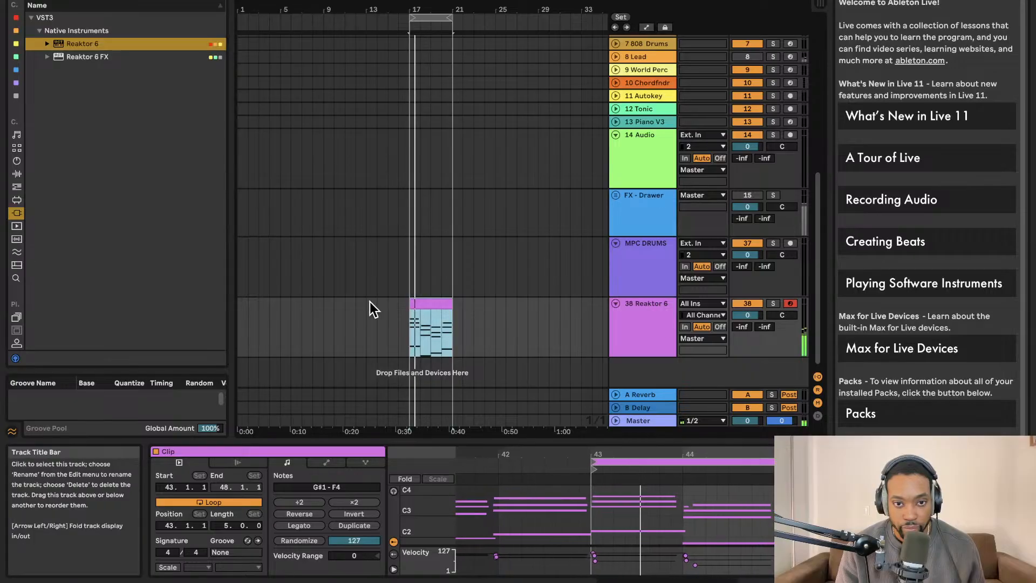
# Select all the notes in the looped MIDI clip and enlarge the note editor.
pyautogui.click(526, 502)
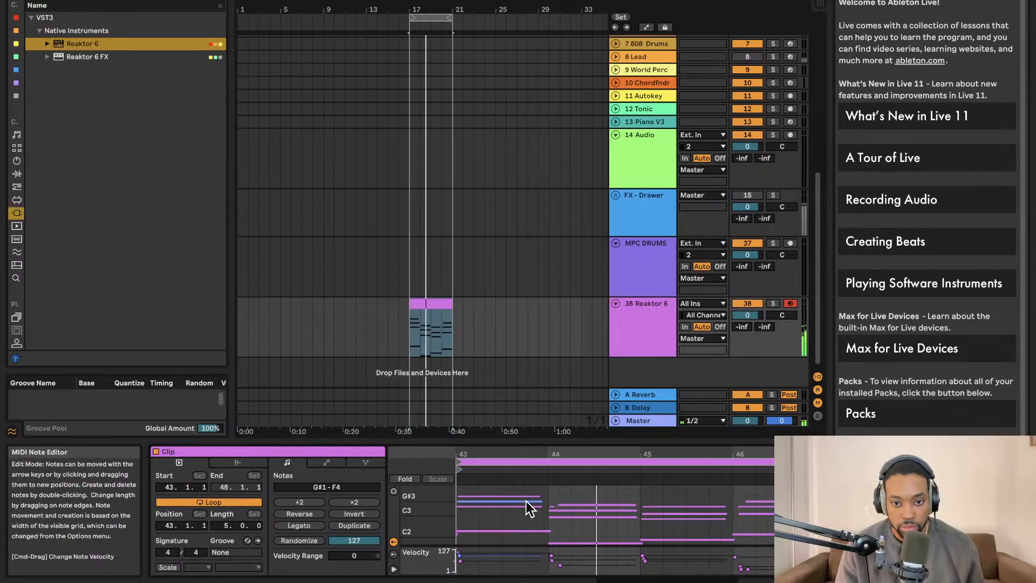
pyautogui.press('super+a')
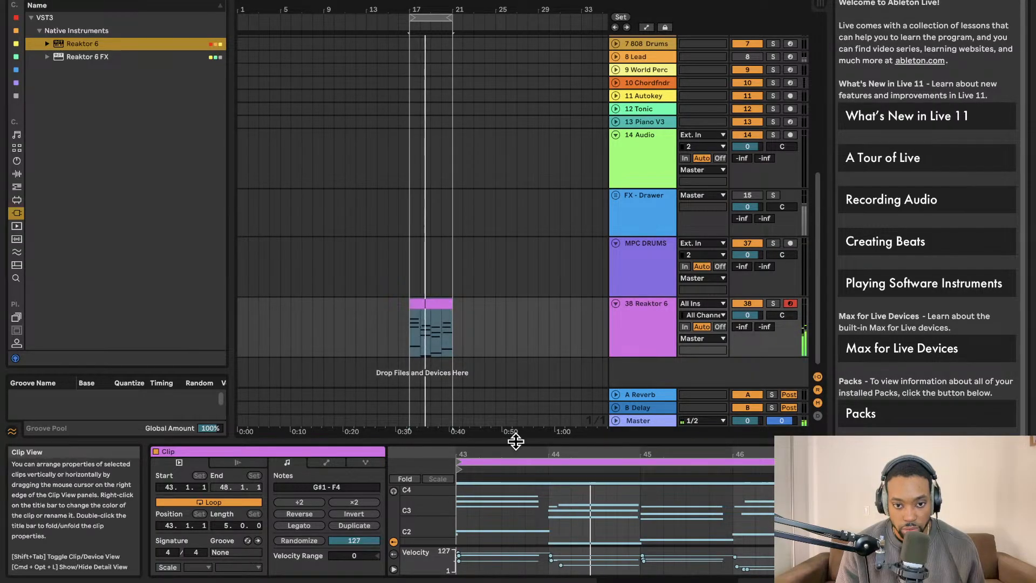
pyautogui.moveTo(516, 441); pyautogui.dragTo(509, 337)
# Show the Reaktor 6 track's device, reopen its plug-in window and bring the Bento Box oscillators into view.
pyautogui.doubleClick(652, 249)
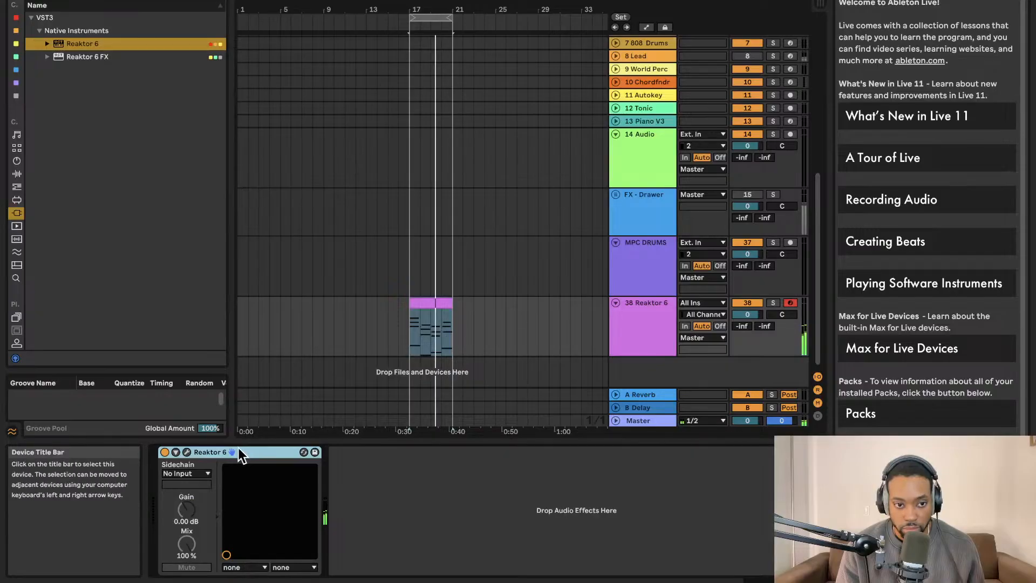
pyautogui.click(185, 451)
pyautogui.scroll(4, 524, 197)
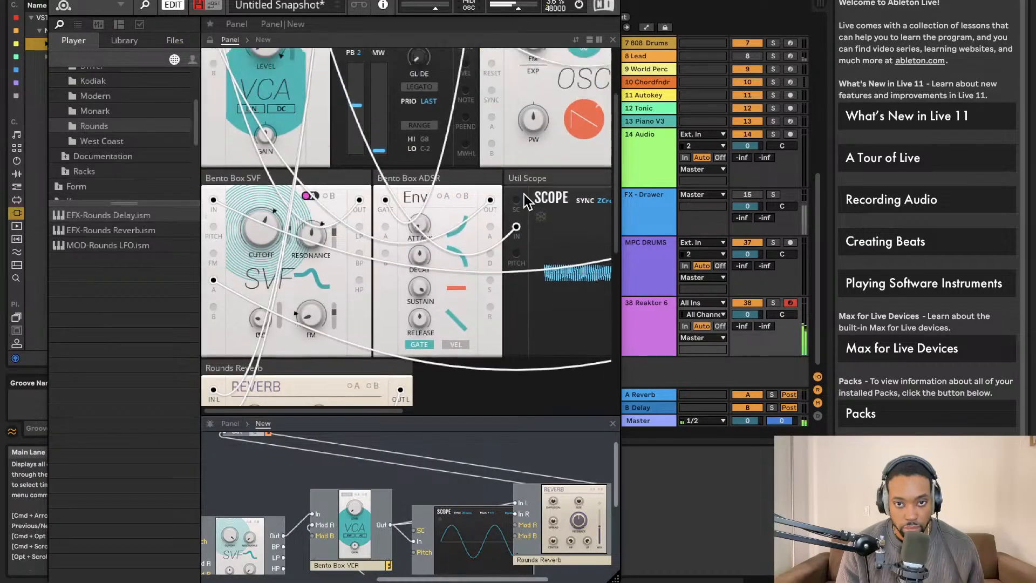
pyautogui.hscroll(5, 384, 216)
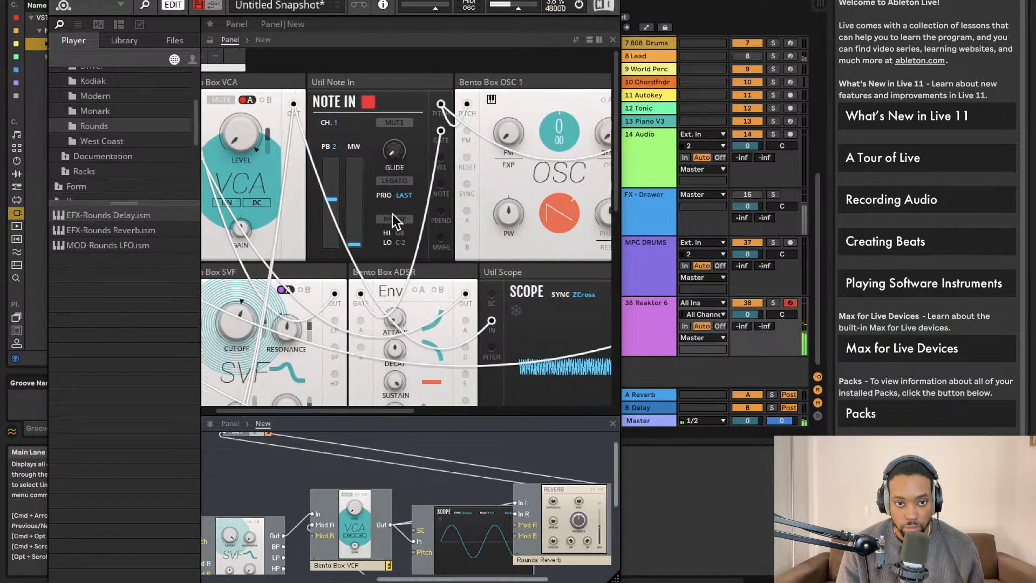
pyautogui.hscroll(4, 390, 222)
pyautogui.hscroll(-3, 390, 224)
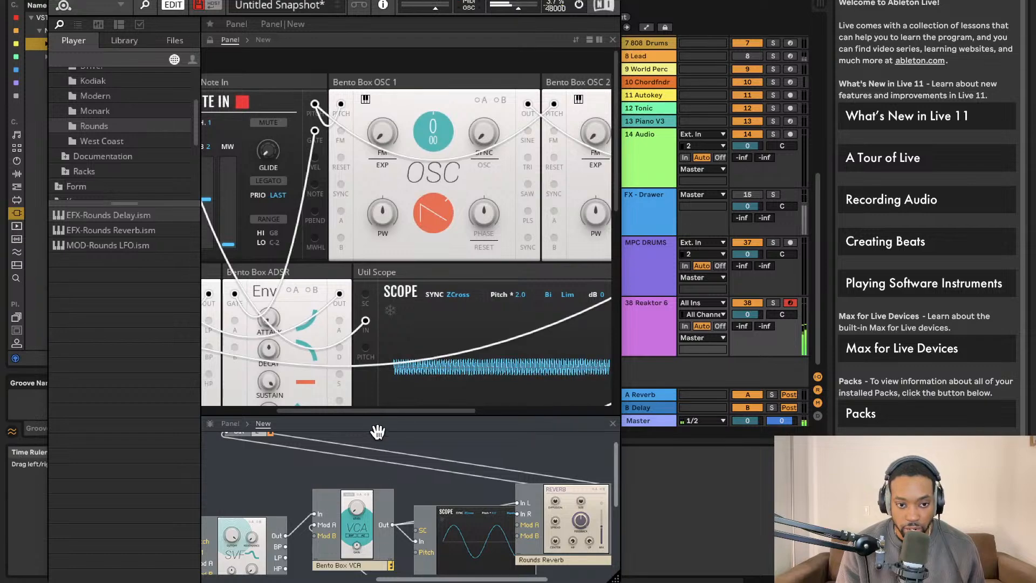
pyautogui.scroll(-3, 369, 443)
pyautogui.hscroll(-6, 370, 443)
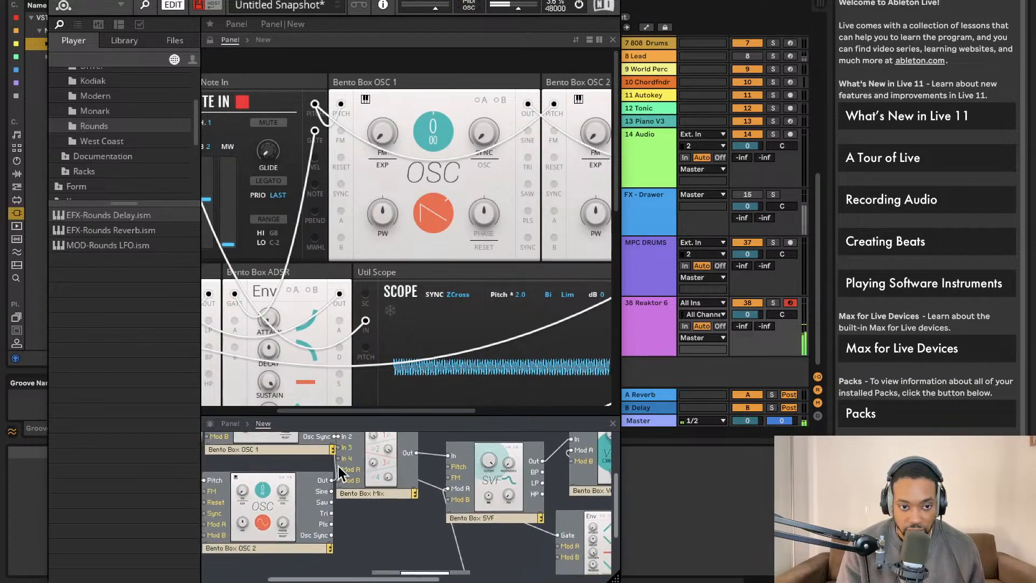
pyautogui.rightClick(295, 497)
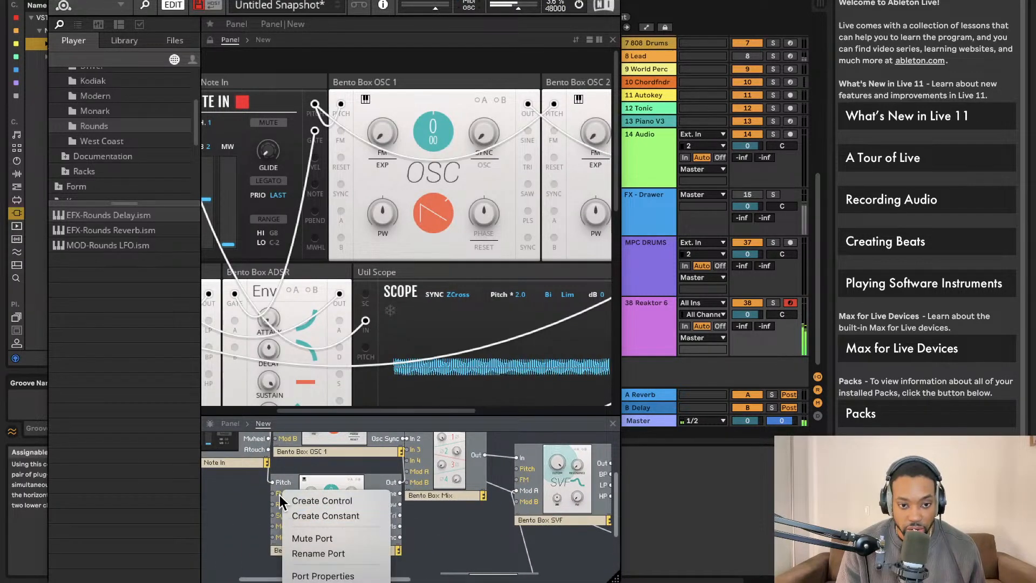
pyautogui.scroll(-3, 267, 485)
pyautogui.click(347, 460)
pyautogui.rightClick(351, 461)
pyautogui.press('Escape')
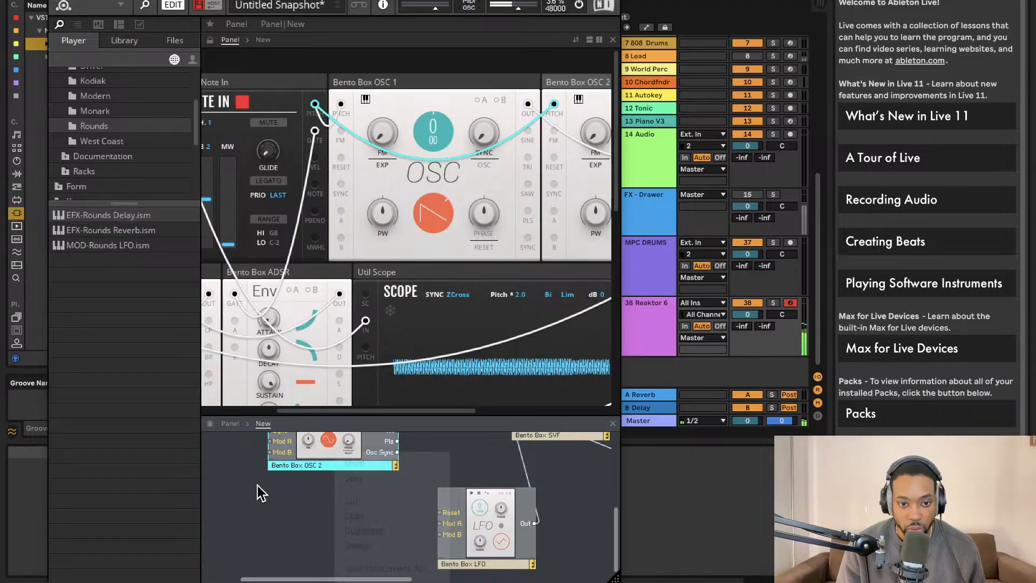
# Sweep the pitch of Bento Box OSC 2 down and back up, settling on 0 semitones and 16 cents.
pyautogui.scroll(2, 258, 485)
pyautogui.scroll(3, 290, 451)
pyautogui.hscroll(4, 439, 221)
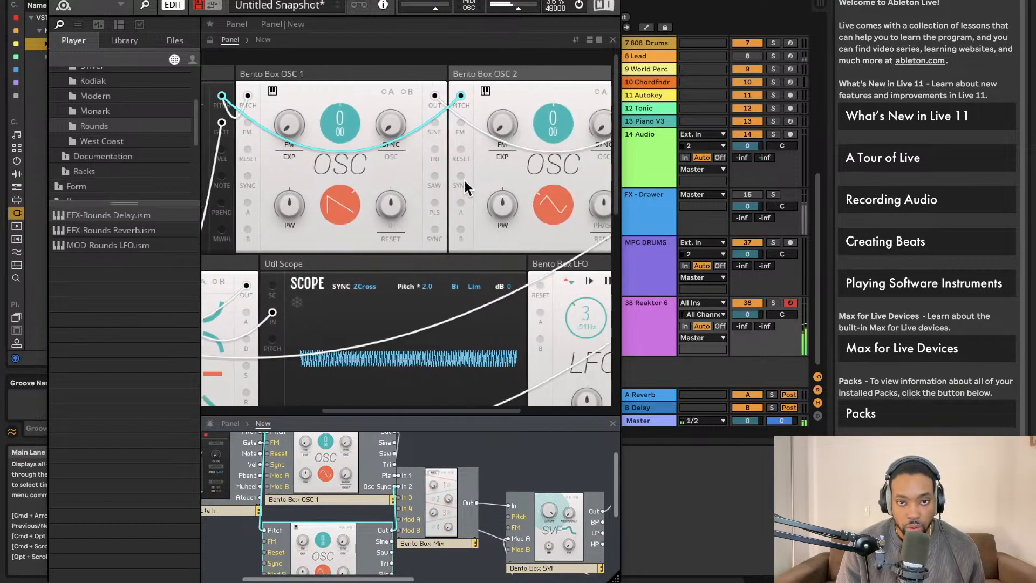
pyautogui.moveTo(548, 130); pyautogui.dragTo(549, 121)
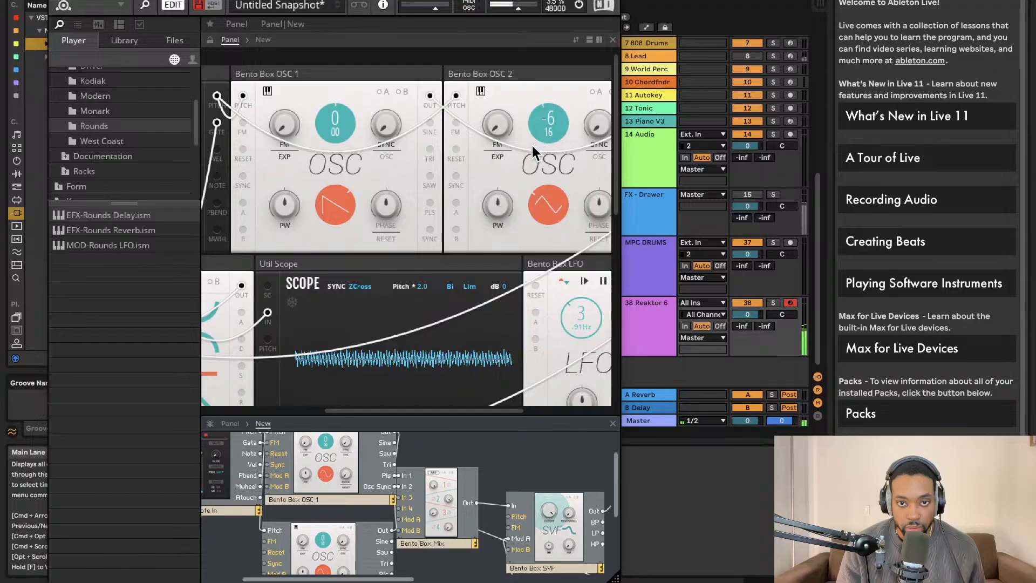
pyautogui.moveTo(525, 183); pyautogui.dragTo(510, 261)
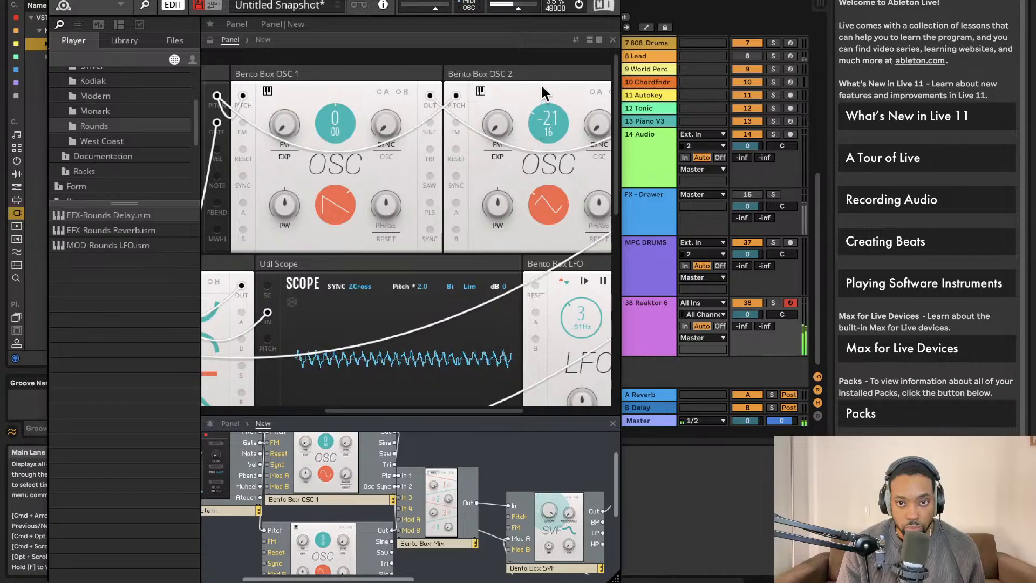
pyautogui.moveTo(541, 86); pyautogui.dragTo(541, 0)
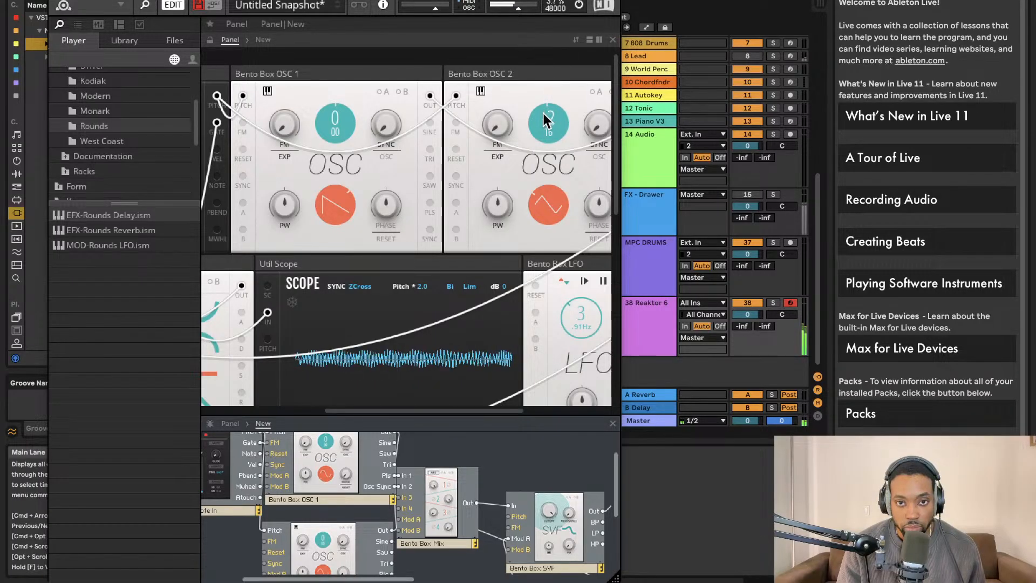
pyautogui.moveTo(544, 115); pyautogui.dragTo(546, 114)
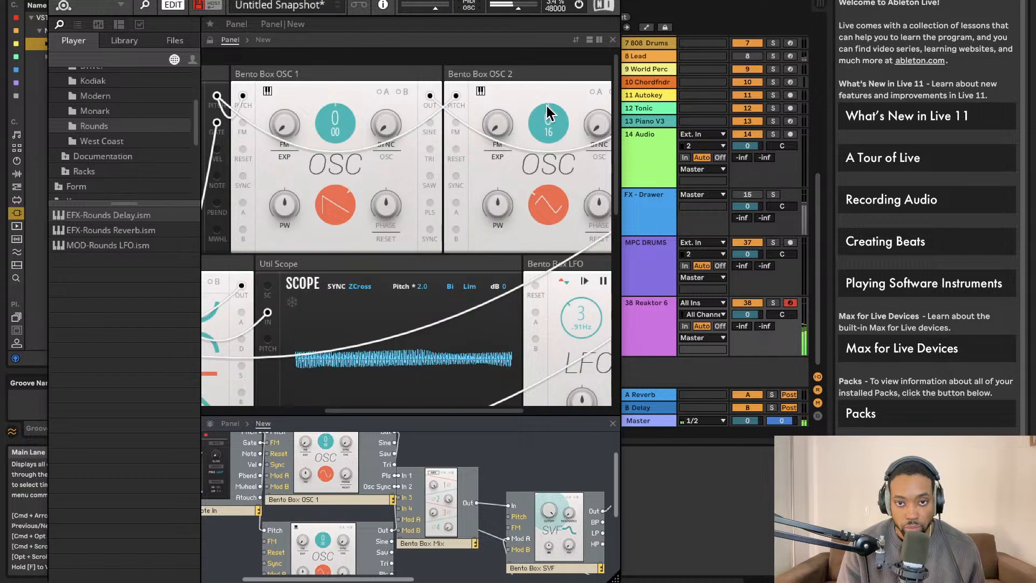
# Enlarge the structure view, duplicate Bento Box OSC 2 and place the copy directly below the original.
pyautogui.moveTo(358, 416); pyautogui.dragTo(334, 169)
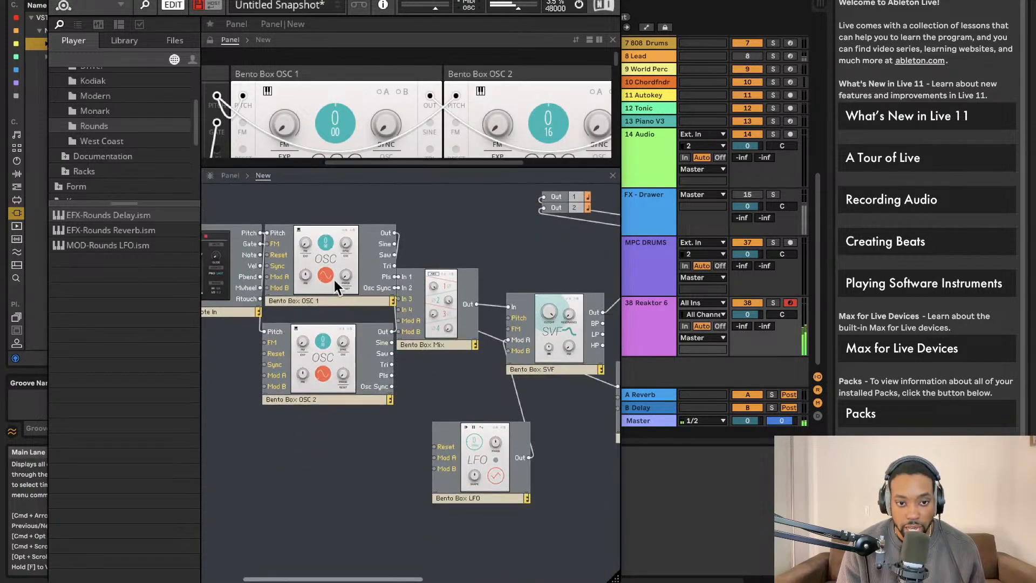
pyautogui.rightClick(310, 327)
pyautogui.click(281, 410)
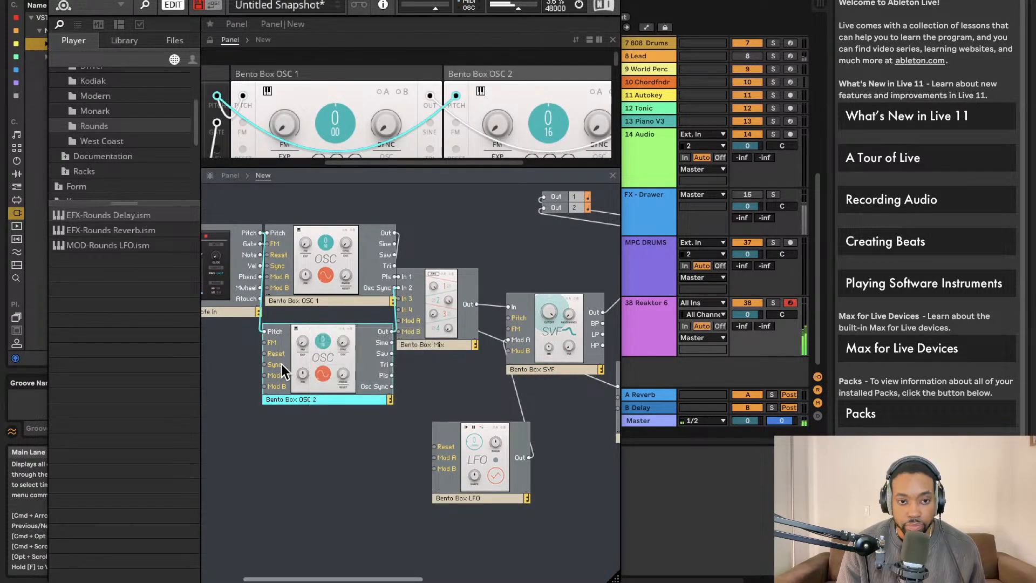
pyautogui.rightClick(275, 354)
pyautogui.click(245, 381)
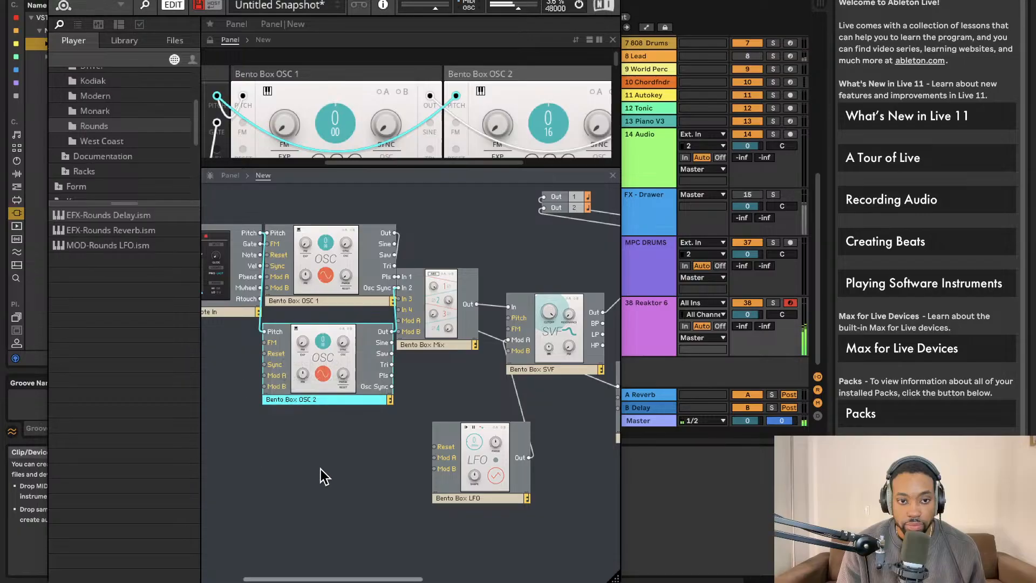
pyautogui.rightClick(321, 375)
pyautogui.click(354, 453)
pyautogui.moveTo(340, 391); pyautogui.dragTo(339, 477)
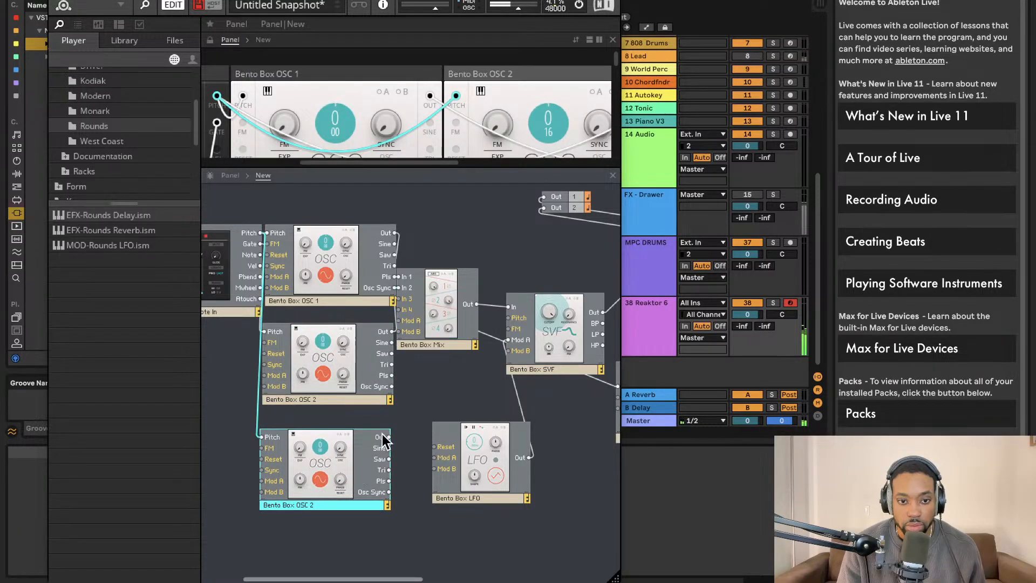
# Wire the duplicated oscillator's output into In 3 of the Bento Box Mix and rename the duplicate Bento Box OSC 3.
pyautogui.moveTo(408, 302); pyautogui.dragTo(450, 299)
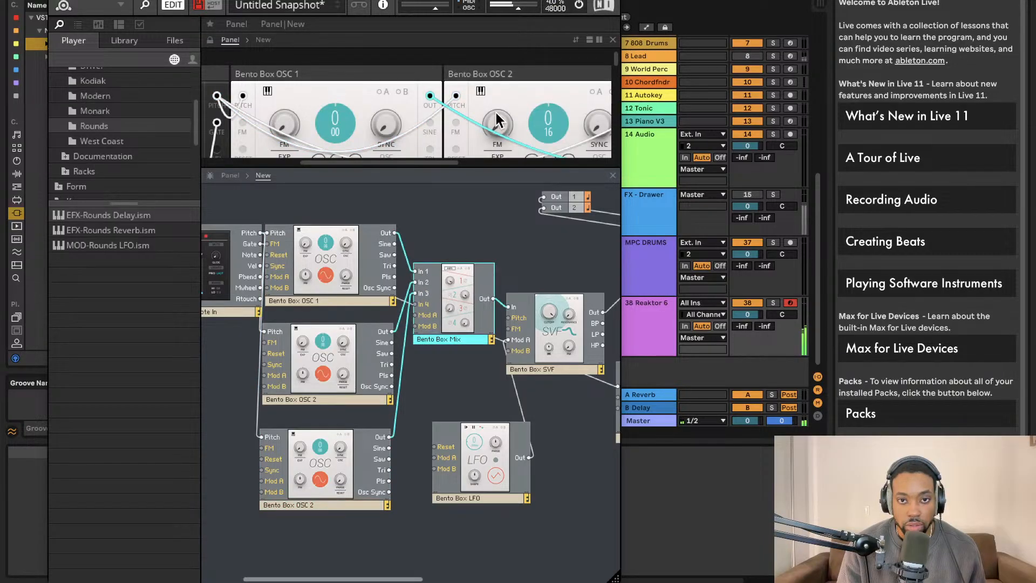
pyautogui.hscroll(5, 497, 119)
pyautogui.hscroll(1, 467, 192)
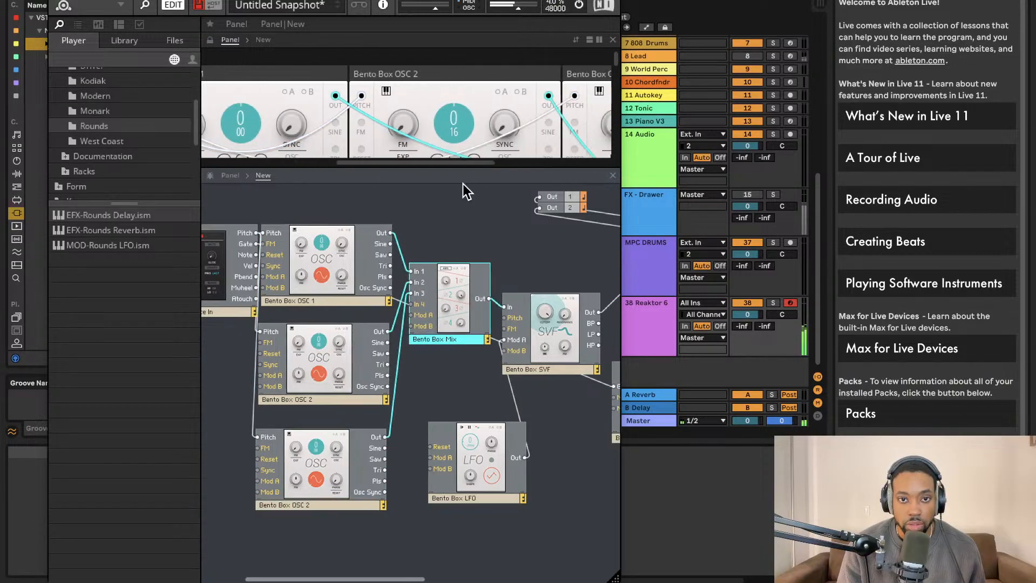
pyautogui.doubleClick(310, 504)
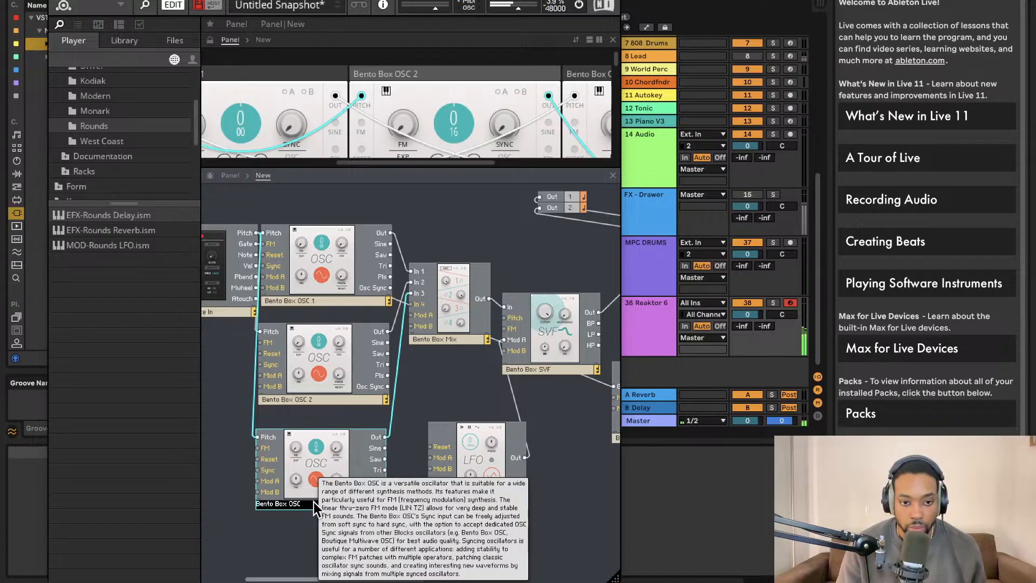
pyautogui.click(445, 378)
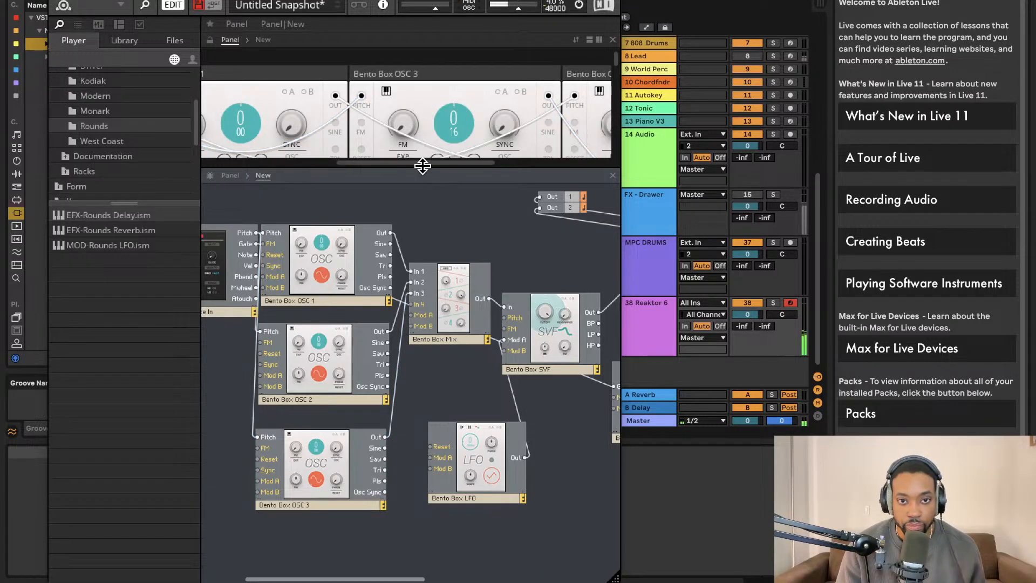
# Enlarge the panel view and reorder the oscillator panels so that OSC 3 sits directly after OSC 2.
pyautogui.moveTo(422, 166); pyautogui.dragTo(423, 369)
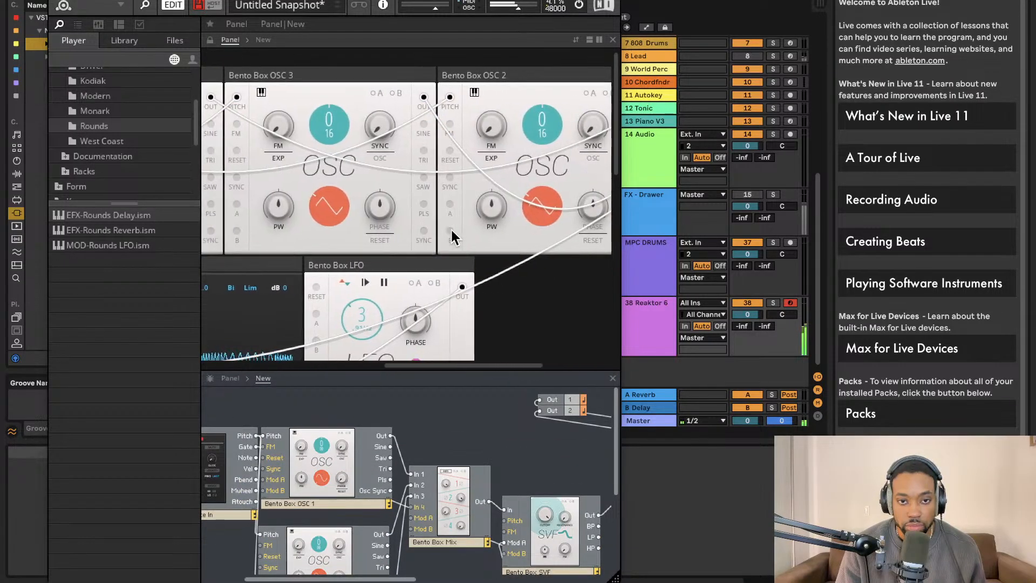
pyautogui.scroll(-1, 451, 234)
pyautogui.hscroll(-3, 451, 234)
pyautogui.scroll(2, 450, 235)
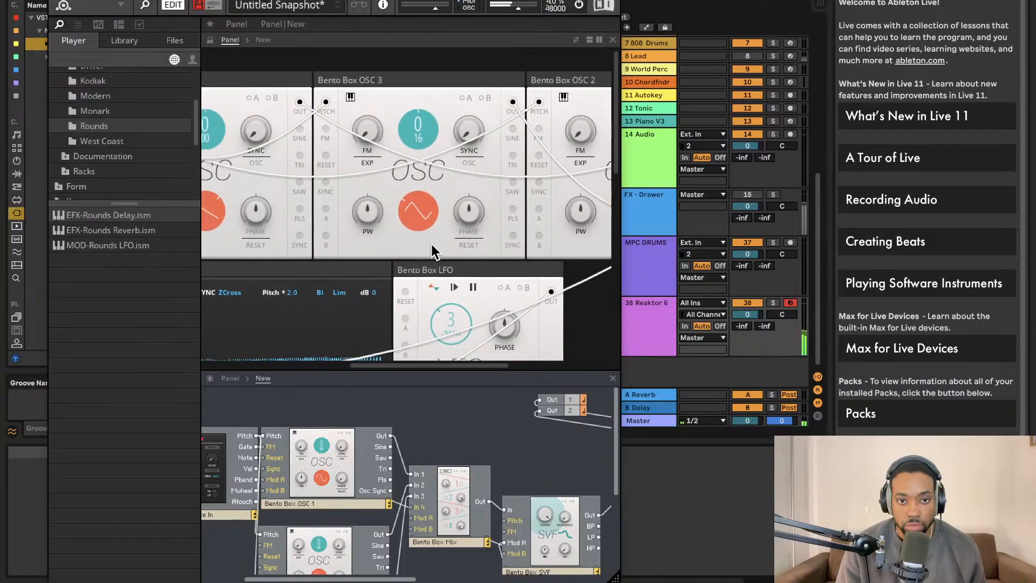
pyautogui.scroll(-1, 434, 238)
pyautogui.moveTo(427, 63); pyautogui.dragTo(603, 64)
pyautogui.hscroll(1, 539, 71)
pyautogui.moveTo(532, 63); pyautogui.dragTo(409, 63)
# Switch Bento Box OSC 3 to a sine waveform and lower its pitch to -28 semitones and 4 cents.
pyautogui.hscroll(3, 551, 113)
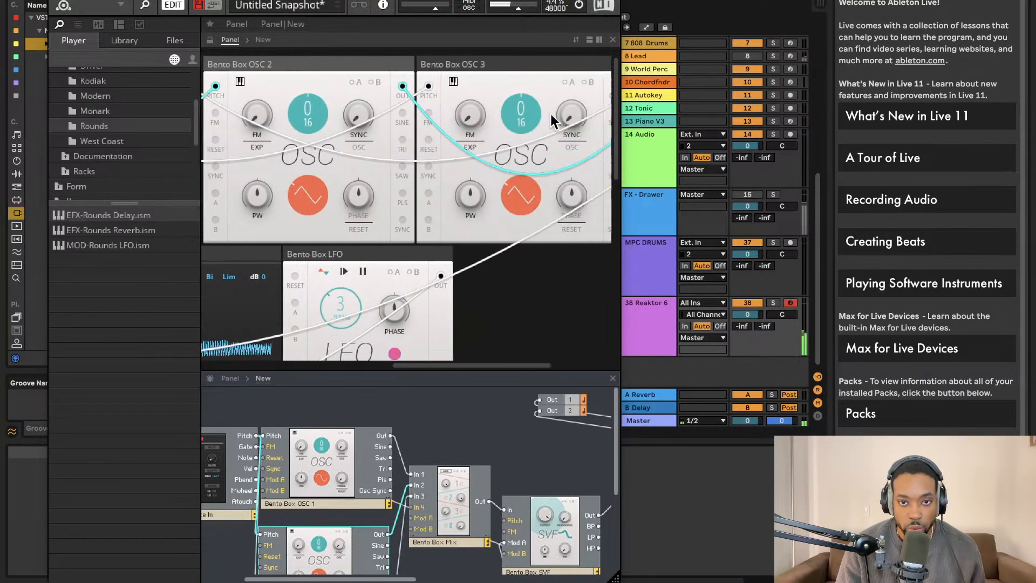
pyautogui.hscroll(1, 551, 120)
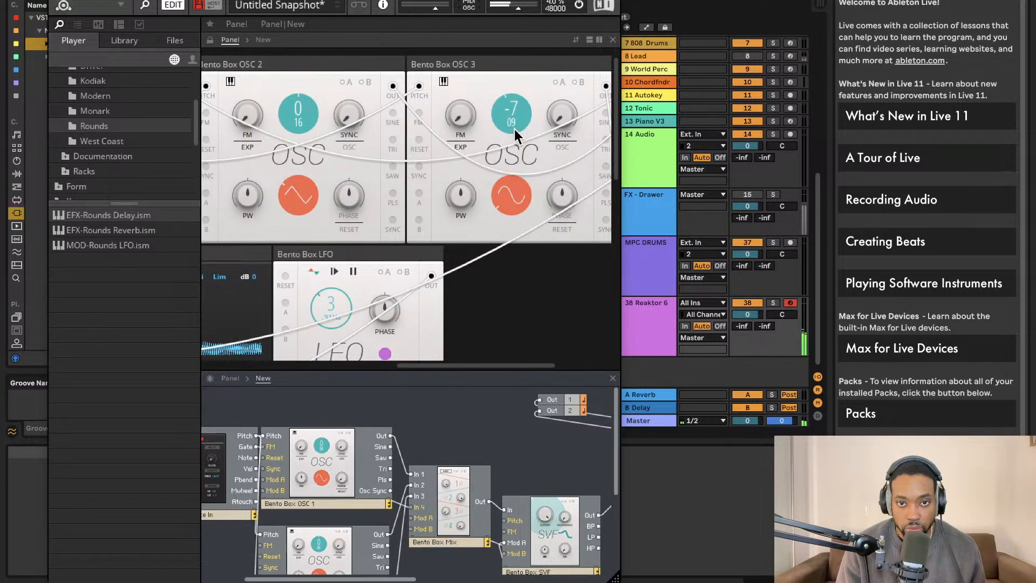
pyautogui.moveTo(514, 129); pyautogui.dragTo(514, 136)
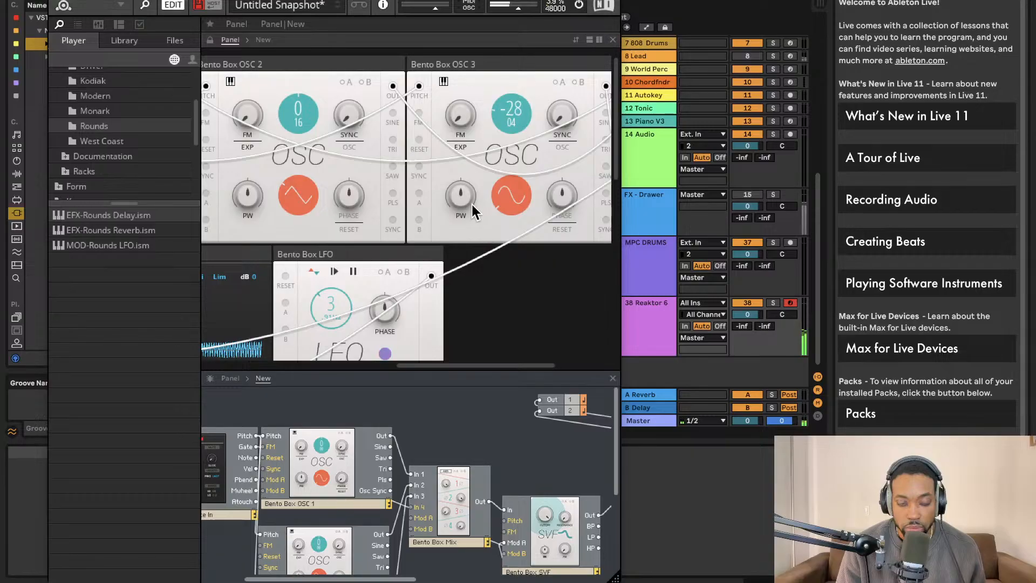
# Rearrange the panels, placing Note In beside OSC 1 at the start of its row and the VCA between the ADSR and Scope.
pyautogui.scroll(-5, 431, 186)
pyautogui.hscroll(10, 432, 173)
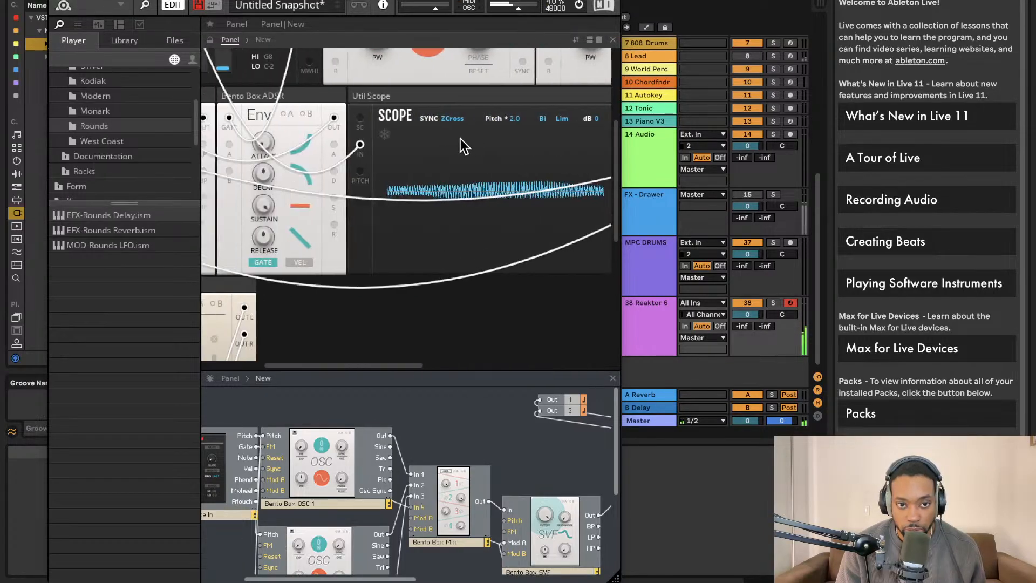
pyautogui.hscroll(-4, 372, 195)
pyautogui.scroll(5, 373, 189)
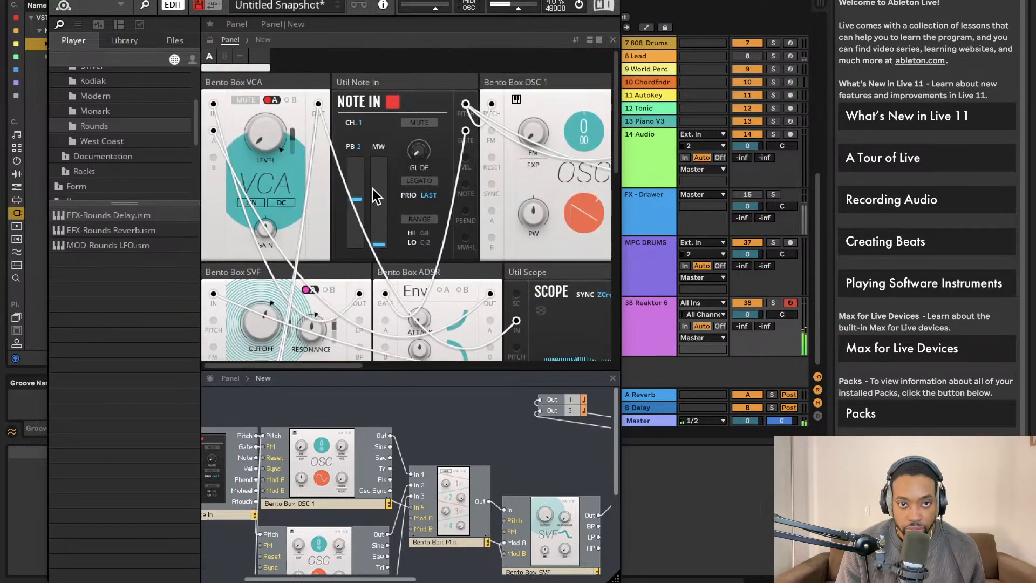
pyautogui.moveTo(419, 73); pyautogui.dragTo(214, 73)
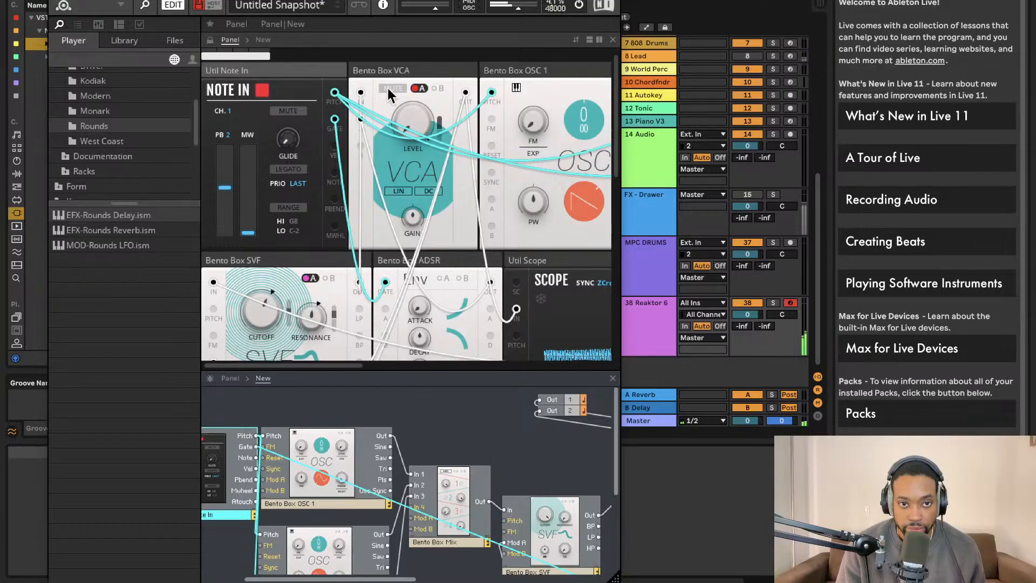
pyautogui.moveTo(391, 72); pyautogui.dragTo(533, 235)
pyautogui.hscroll(5, 530, 236)
pyautogui.scroll(-4, 522, 238)
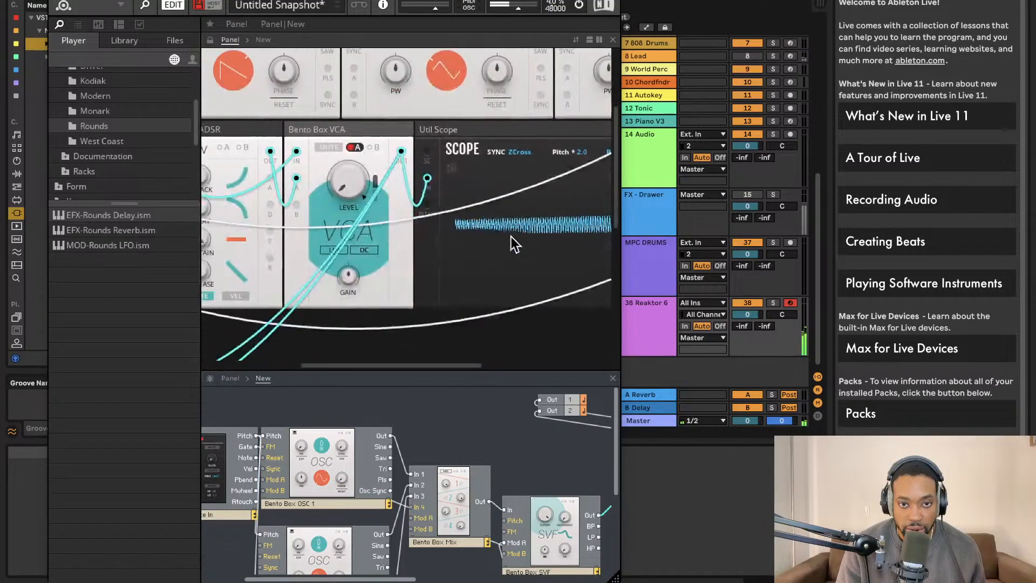
# Rebalance the oscillators in the Bento Box Mix, setting channel 3's level to 11.8 and adjusting channel 1's level.
pyautogui.hscroll(-4, 511, 236)
pyautogui.hscroll(9, 494, 237)
pyautogui.scroll(3, 527, 237)
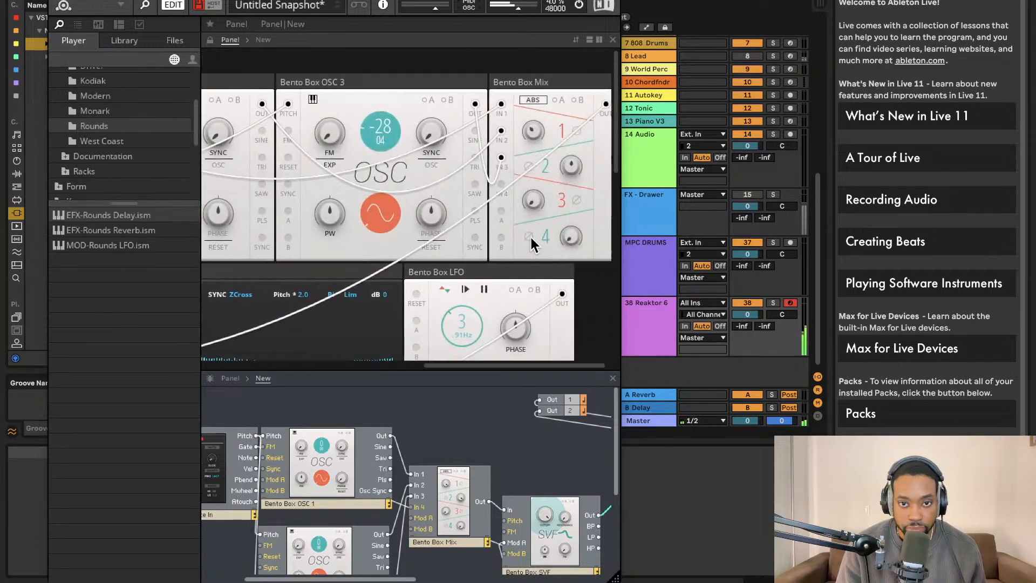
pyautogui.hscroll(1, 530, 236)
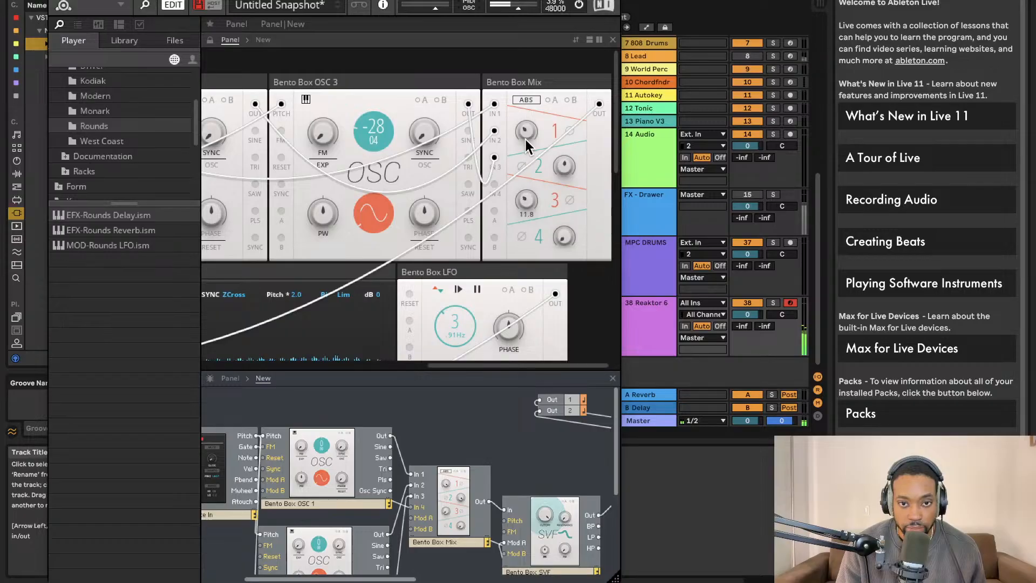
pyautogui.moveTo(526, 138); pyautogui.dragTo(528, 114)
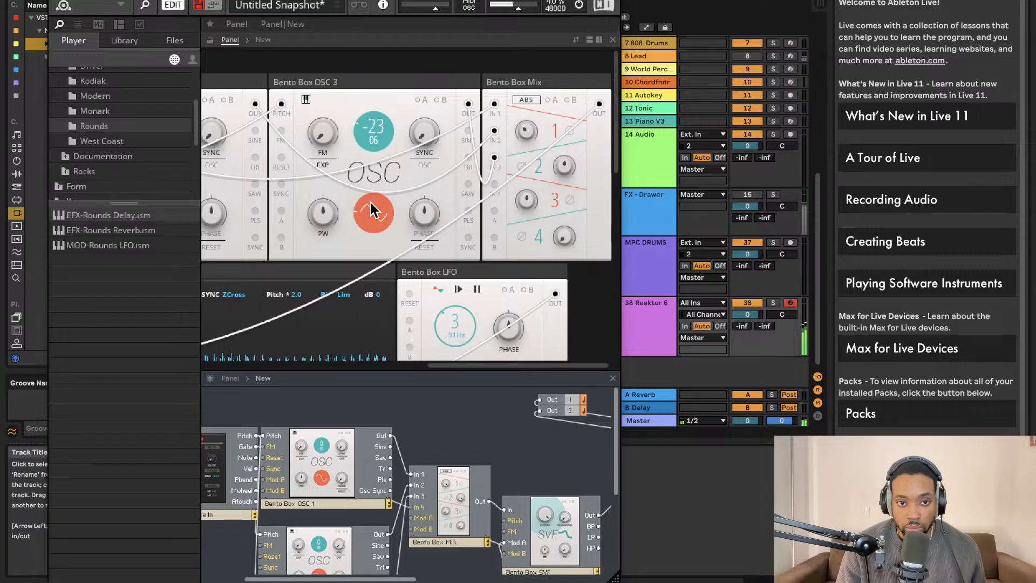
# Examine the LFO panel and the structure's signal path from the mixer through the SVF, VCA and ADSR.
pyautogui.scroll(-5, 438, 188)
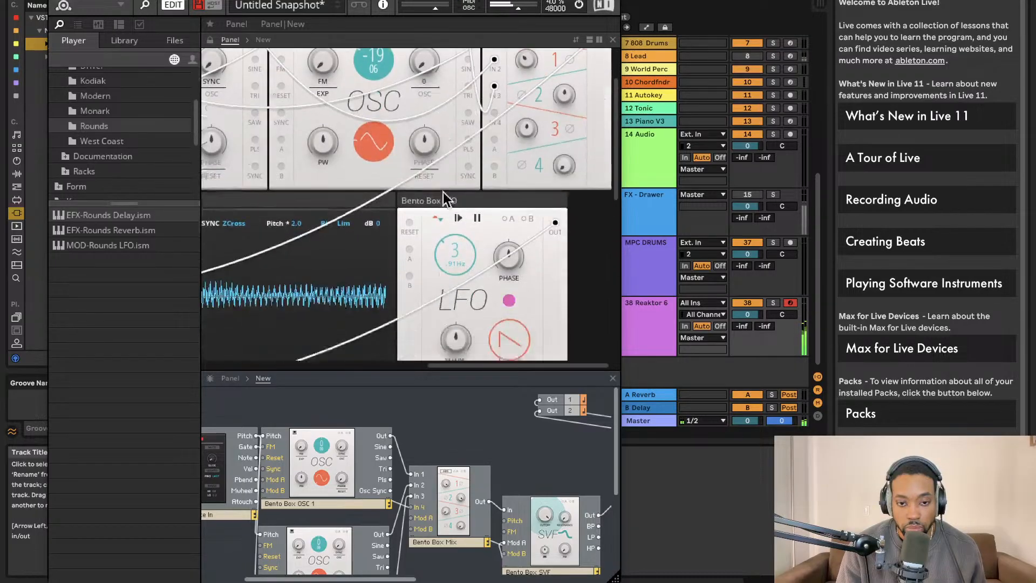
pyautogui.scroll(-1, 403, 426)
pyautogui.moveTo(394, 370); pyautogui.dragTo(414, 166)
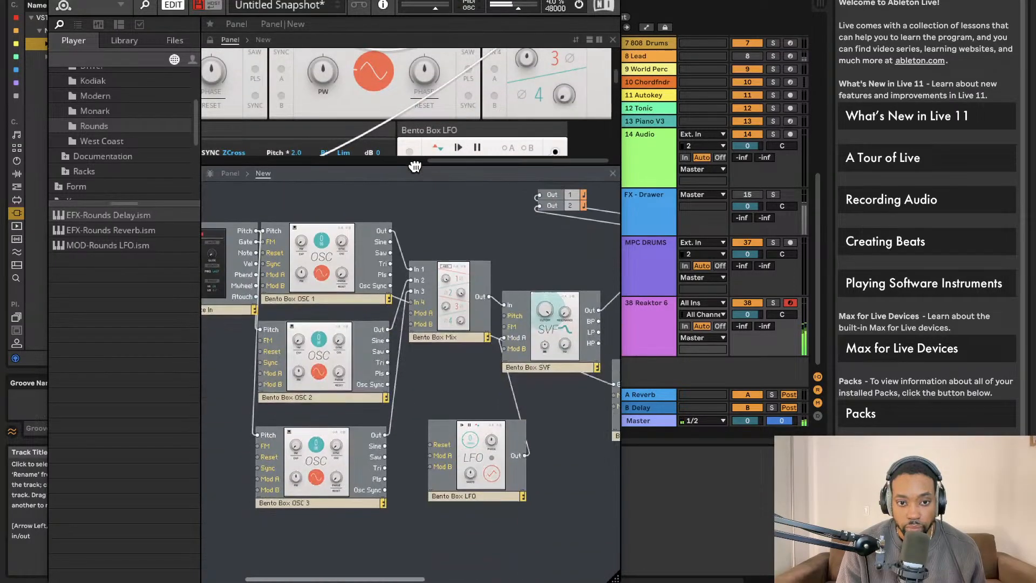
pyautogui.hscroll(6, 389, 473)
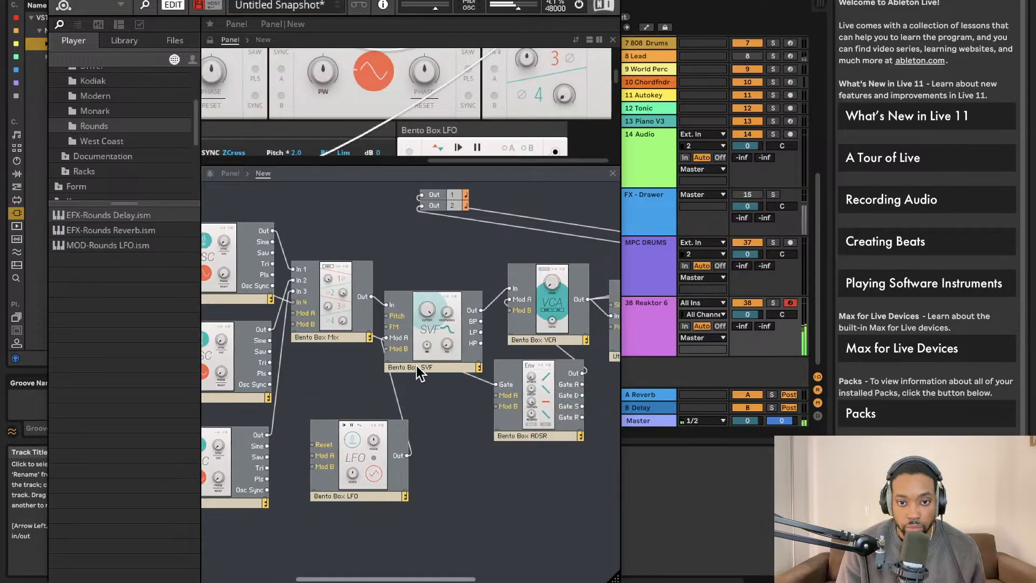
pyautogui.hscroll(1, 416, 377)
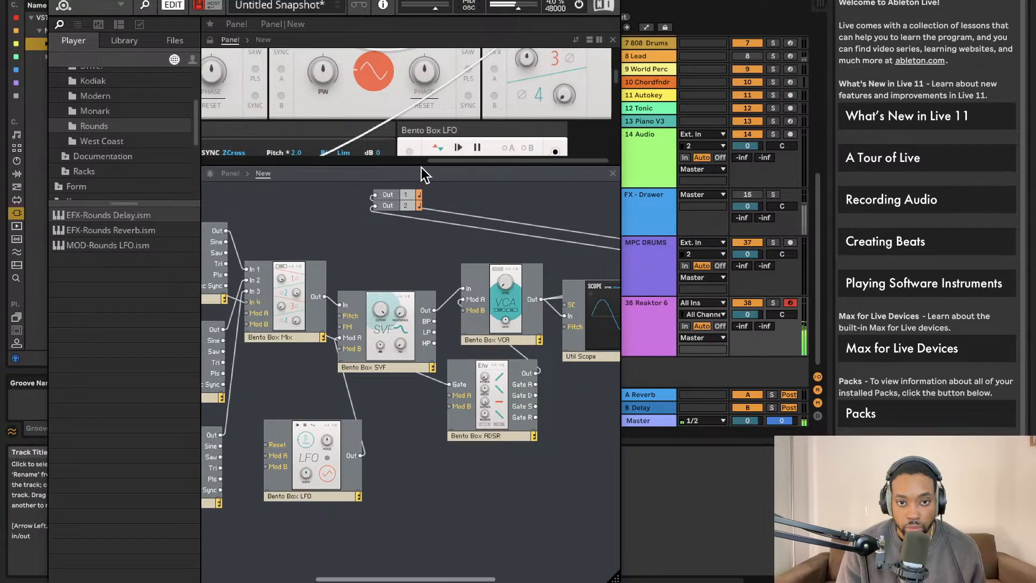
pyautogui.moveTo(421, 167); pyautogui.dragTo(426, 412)
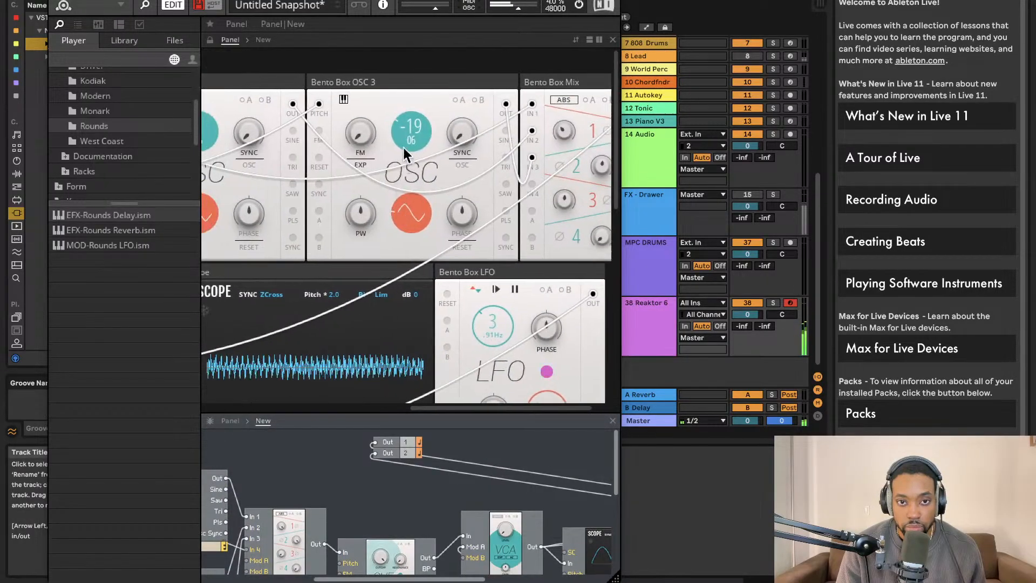
# Raise the pitch of Bento Box OSC 3 to 12 semitones and set its FM amount to 0.3.
pyautogui.moveTo(403, 147); pyautogui.dragTo(437, 1)
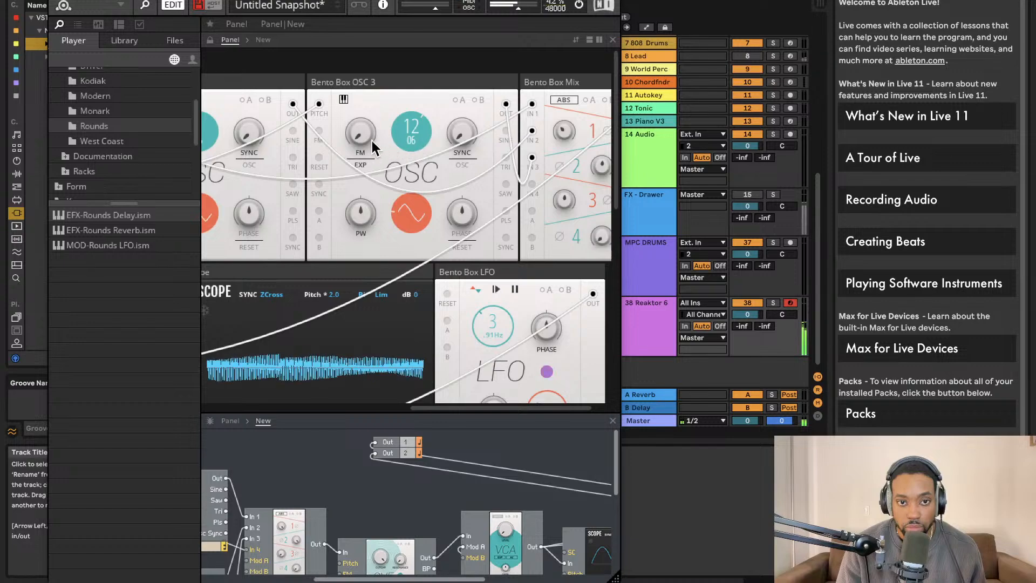
pyautogui.moveTo(365, 135)
pyautogui.mouseDown()
pyautogui.moveTo(356, 75)
pyautogui.moveTo(355, 129)
pyautogui.mouseUp()
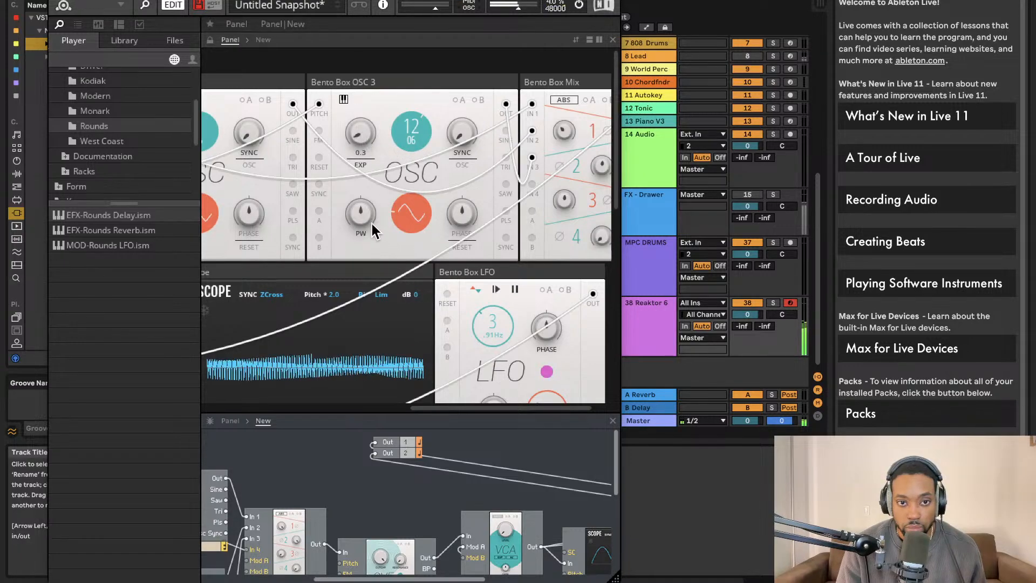
# Adjust the pulse width and the phase of Bento Box OSC 3.
pyautogui.moveTo(372, 224); pyautogui.dragTo(367, 162)
pyautogui.moveTo(457, 204); pyautogui.dragTo(449, 248)
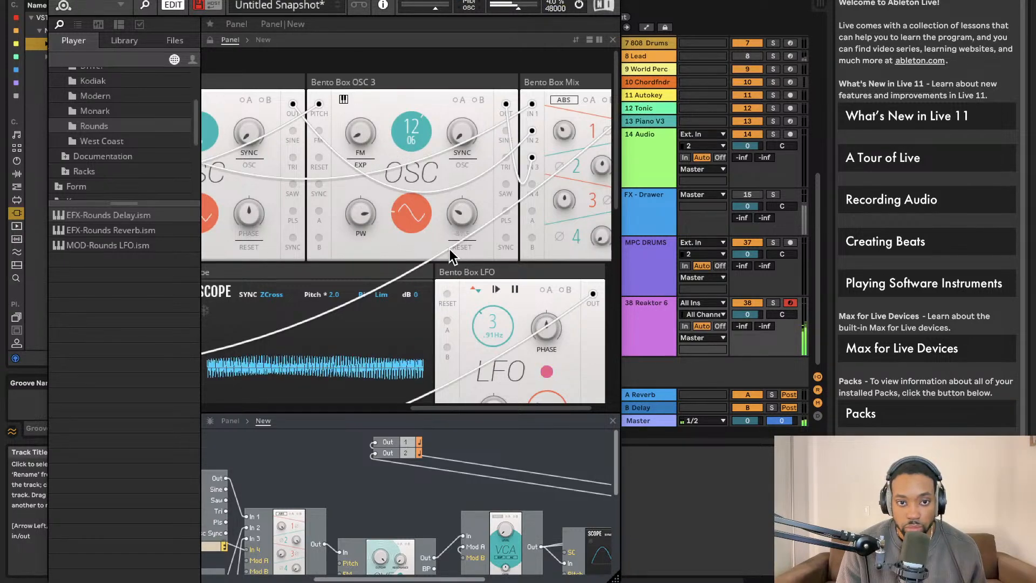
pyautogui.hscroll(-5, 423, 148)
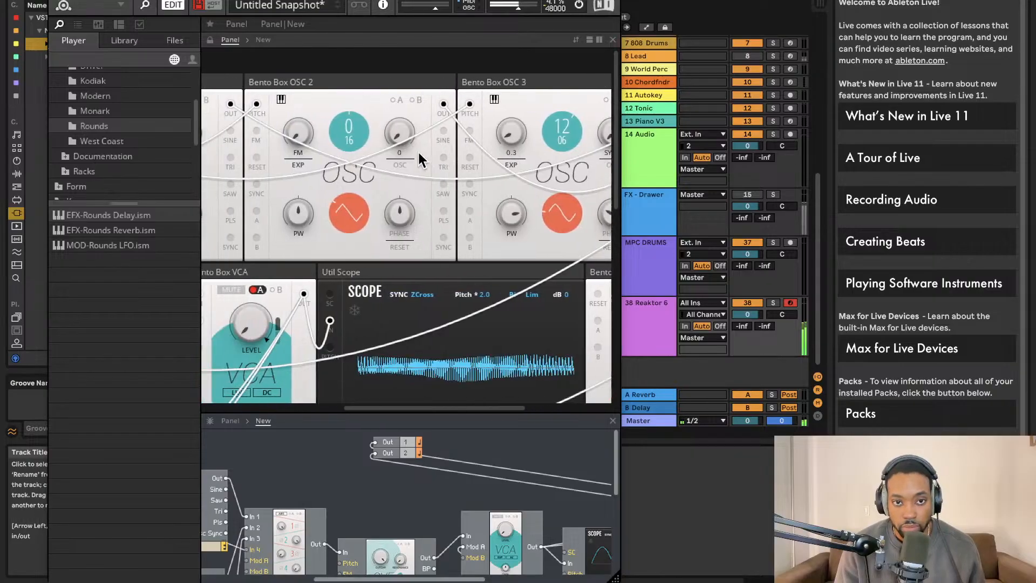
pyautogui.hscroll(3, 393, 273)
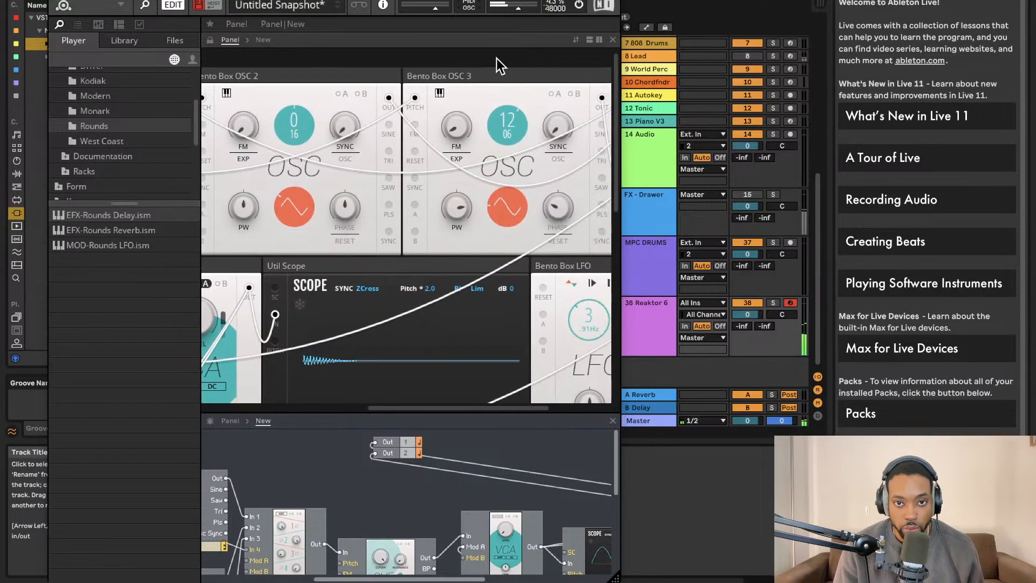
pyautogui.hscroll(-4, 350, 150)
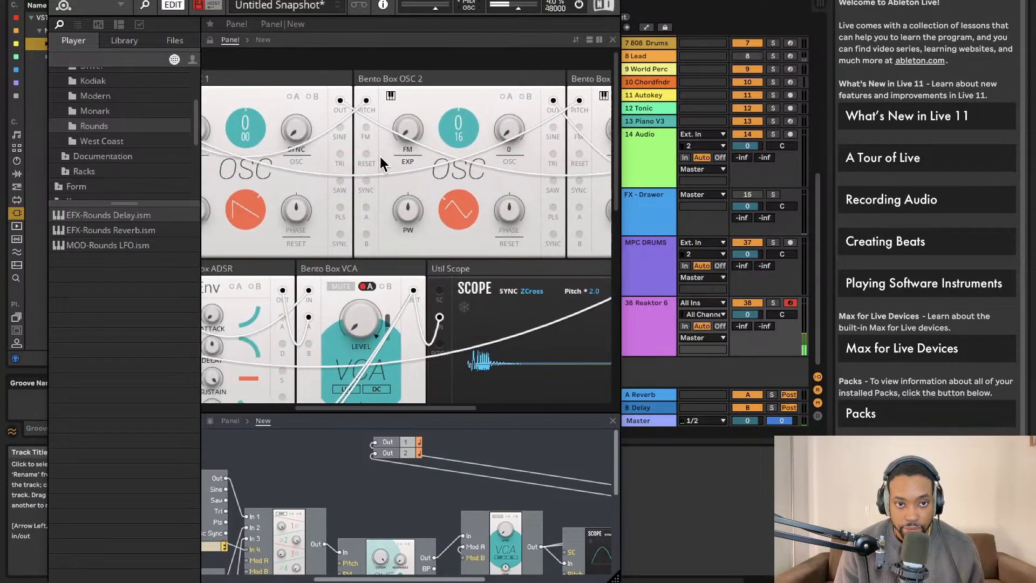
pyautogui.scroll(-1, 504, 200)
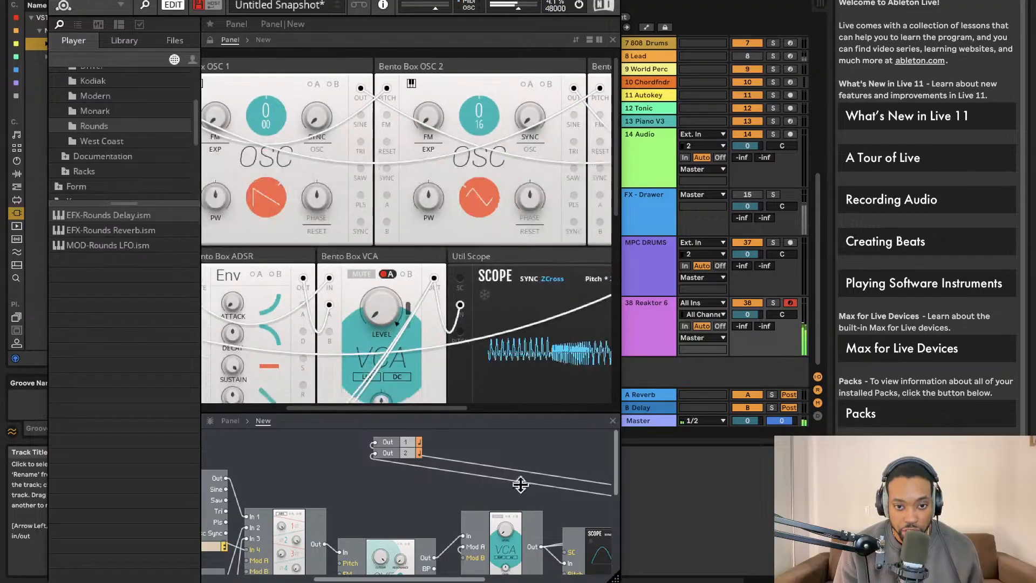
# Find the ValhallaVintageVerb plug-in in the Ableton Live browser and add it after Reaktor 6 on its track.
pyautogui.click(58, 1)
pyautogui.click(67, 0)
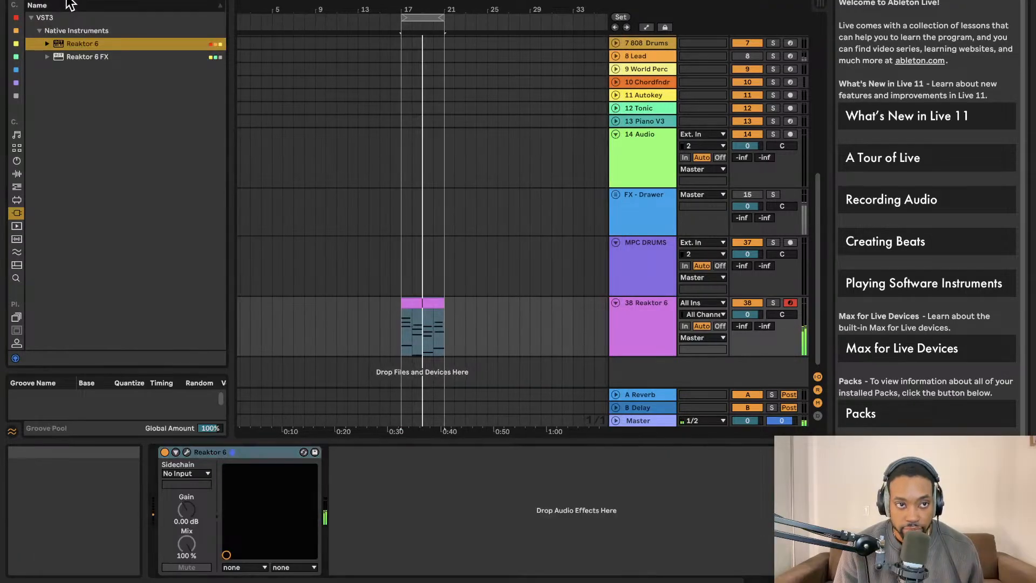
pyautogui.press('BackSpace')
pyautogui.write('rc')
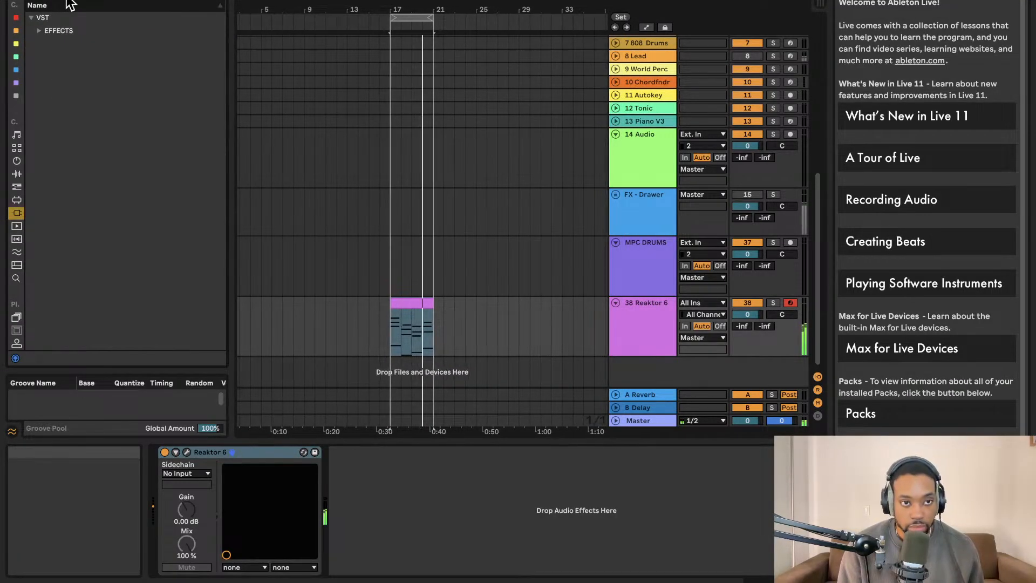
pyautogui.click(46, 30)
pyautogui.moveTo(59, 43); pyautogui.dragTo(392, 481)
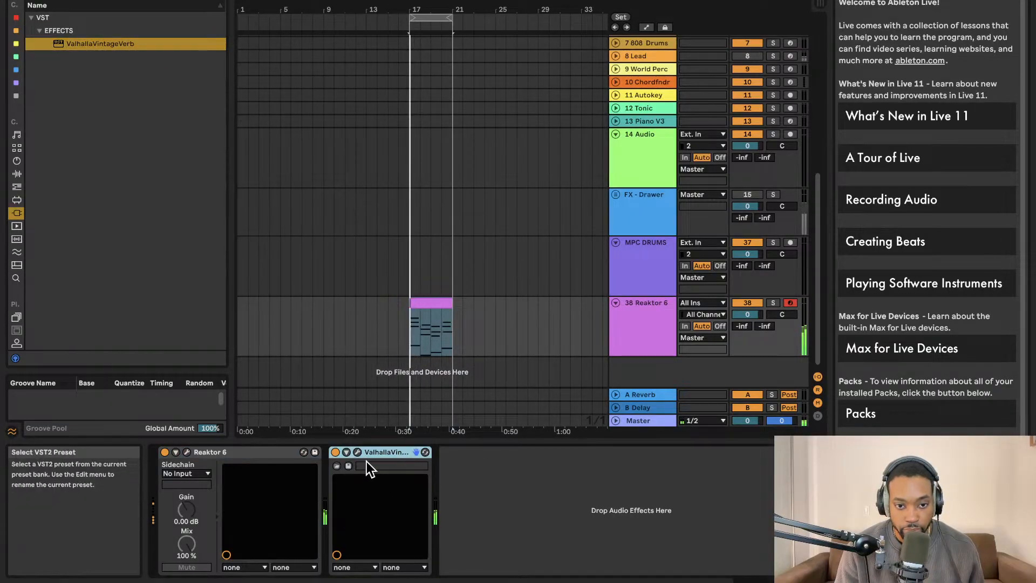
# Set the ValhallaVintageVerb decay to 0.34 s and its mix to 62.6 %, and close its window.
pyautogui.click(355, 452)
pyautogui.moveTo(250, 198); pyautogui.dragTo(245, 232)
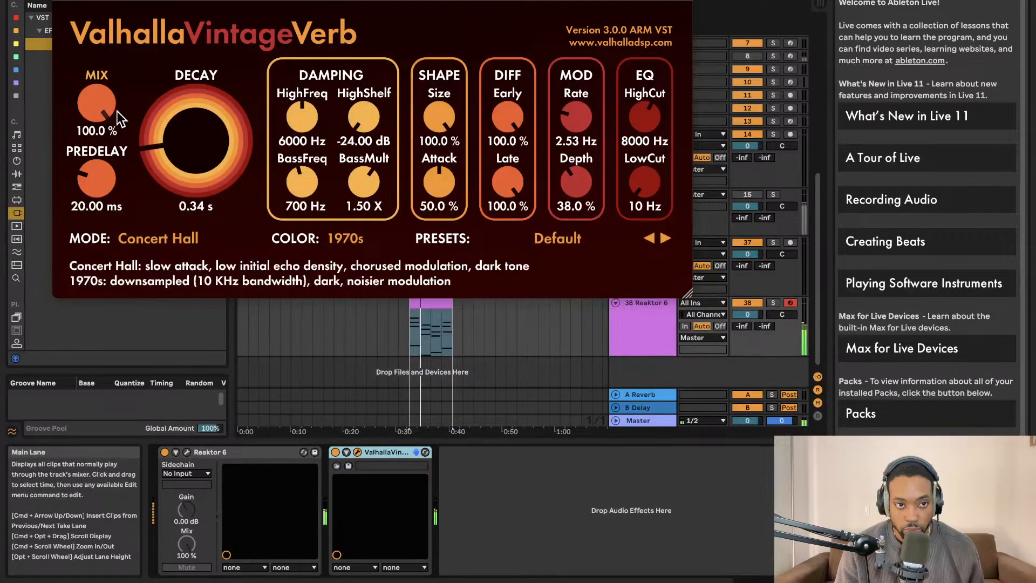
pyautogui.moveTo(95, 119); pyautogui.dragTo(108, 166)
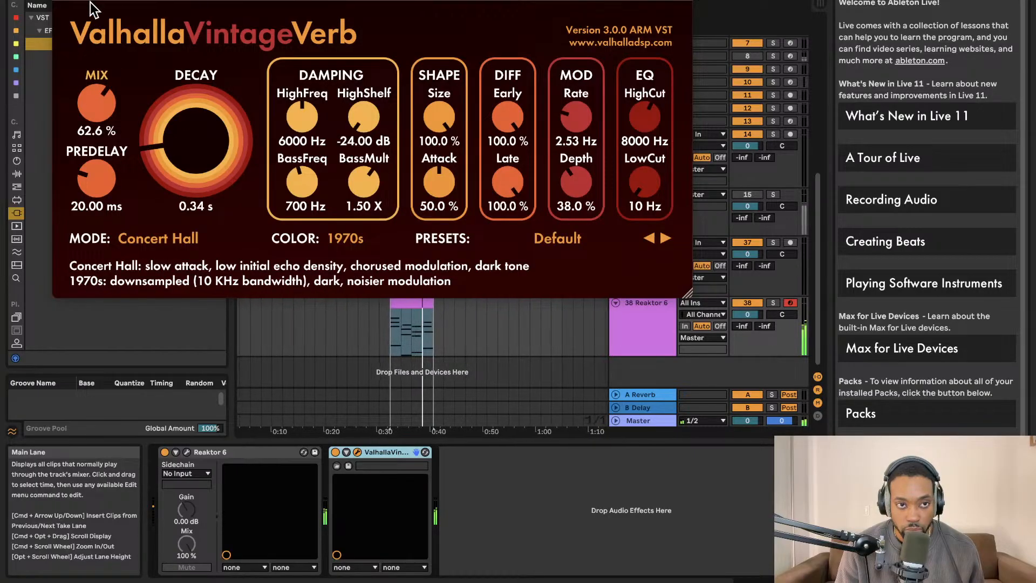
pyautogui.click(58, 0)
# Try a different volume on the Reaktor 6 track and return it to 0.
pyautogui.moveTo(749, 314); pyautogui.dragTo(750, 325)
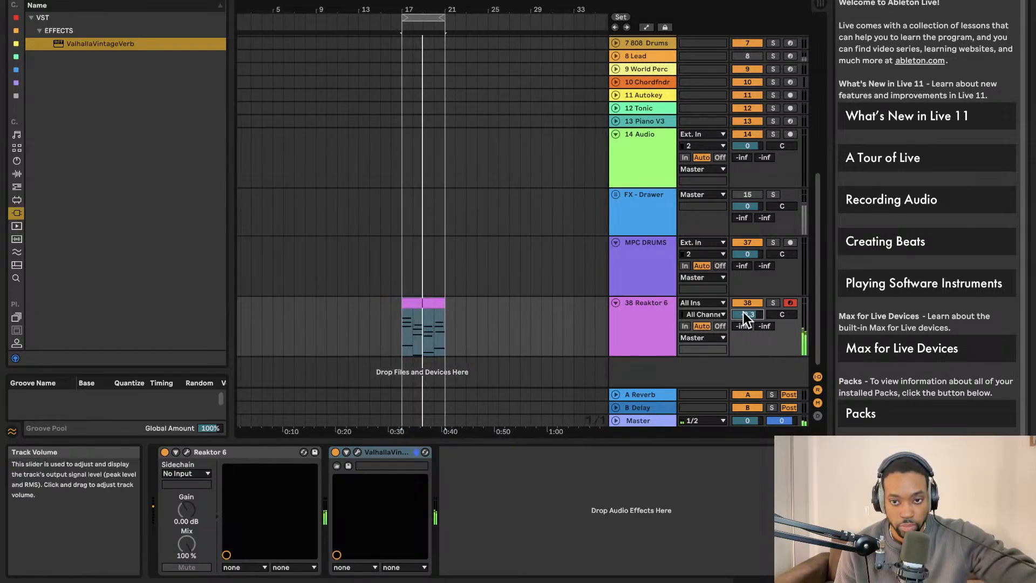
pyautogui.moveTo(754, 316); pyautogui.dragTo(754, 306)
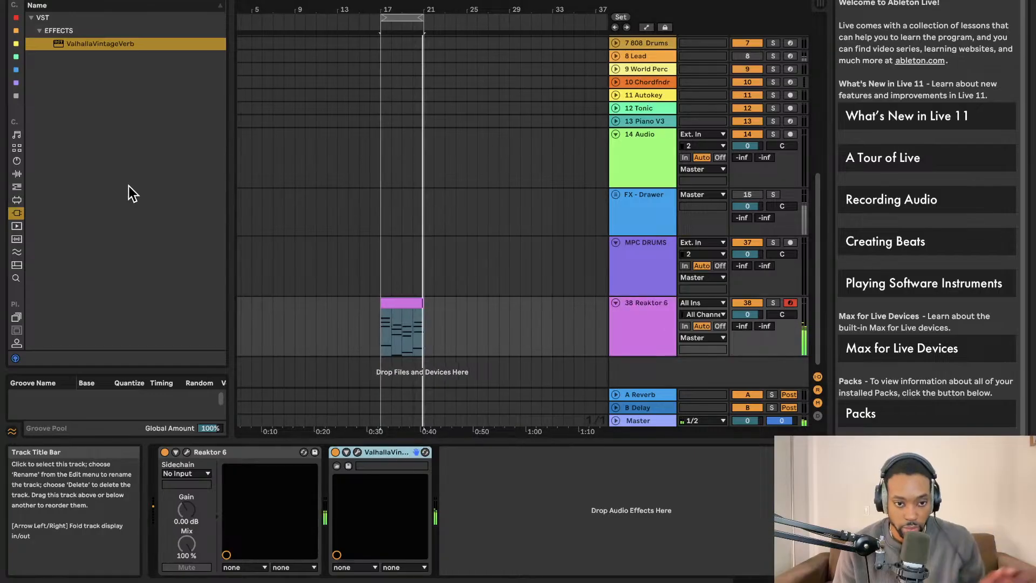
# Search for "uti" across the plug-ins, Max for Live, grooves, audio effects and MIDI effects to locate the Utility device.
pyautogui.press('BackSpace')
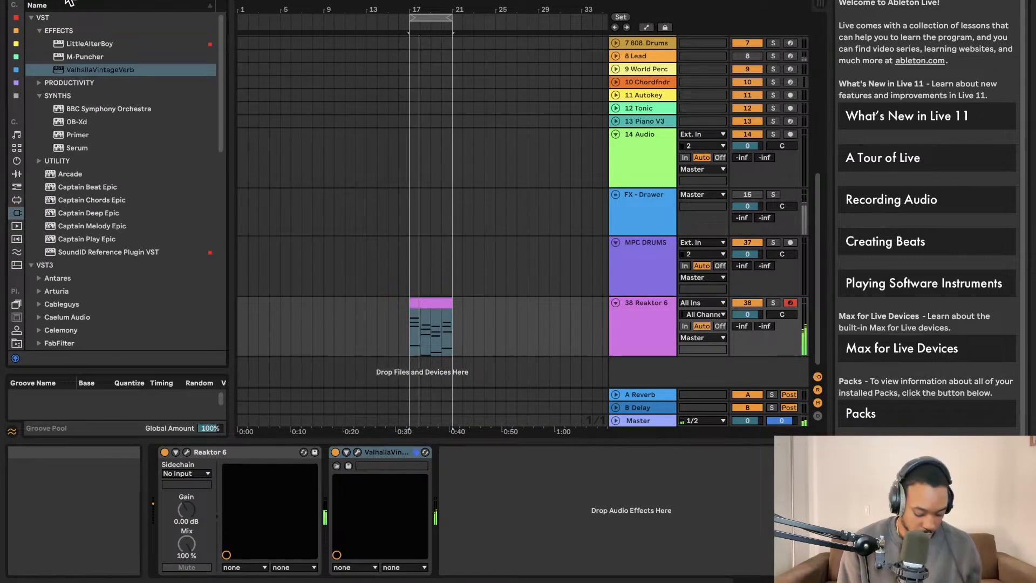
pyautogui.write('uti')
pyautogui.click(51, 30)
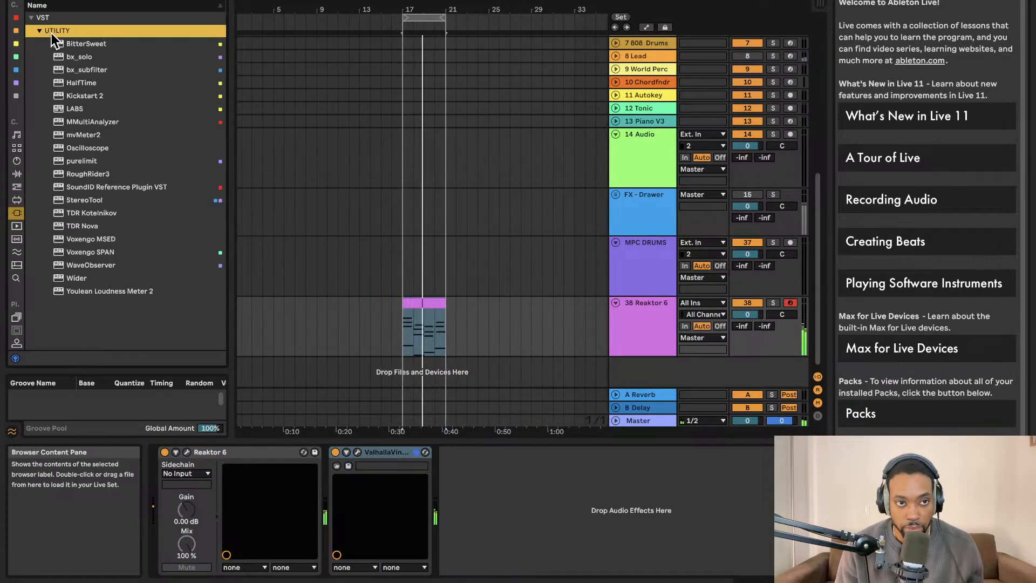
pyautogui.click(17, 205)
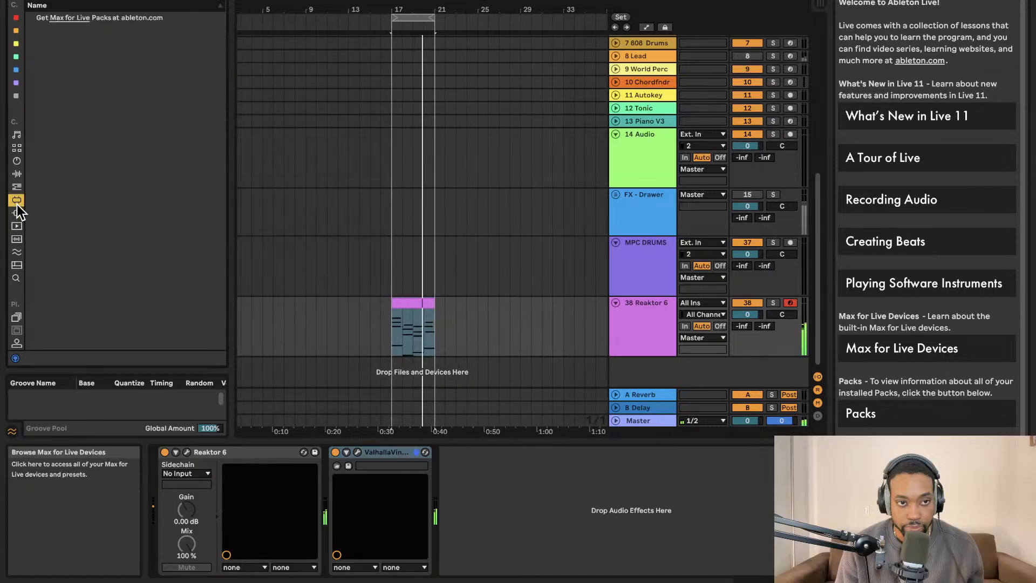
pyautogui.click(18, 213)
pyautogui.click(19, 224)
pyautogui.click(19, 201)
pyautogui.click(19, 252)
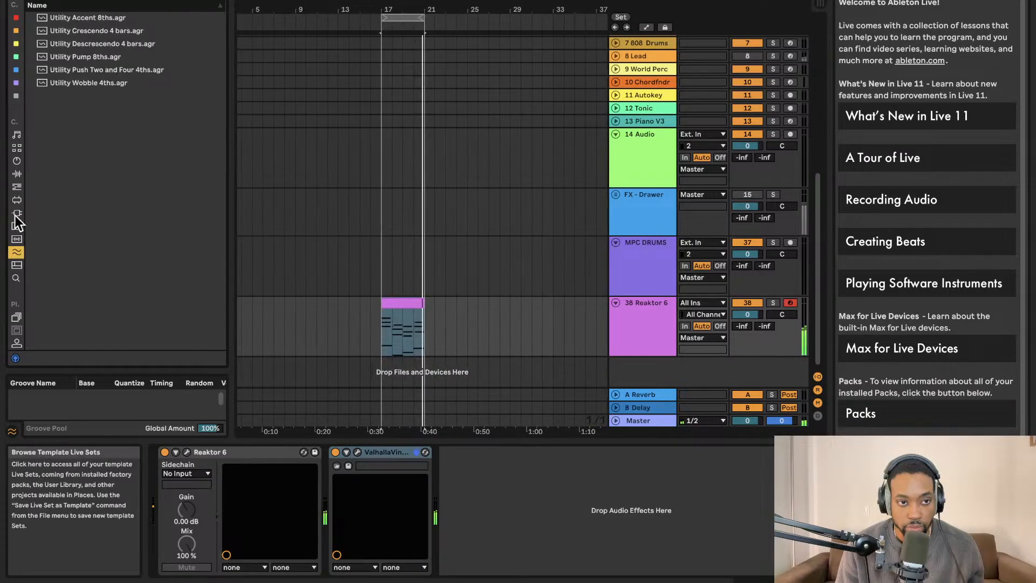
pyautogui.click(17, 189)
pyautogui.click(16, 197)
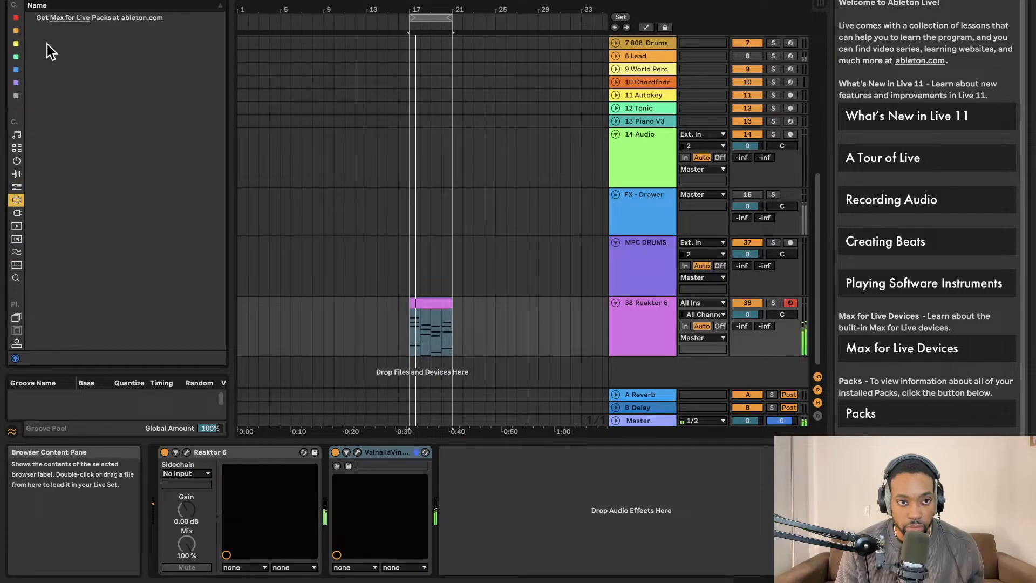
pyautogui.click(19, 214)
pyautogui.click(16, 173)
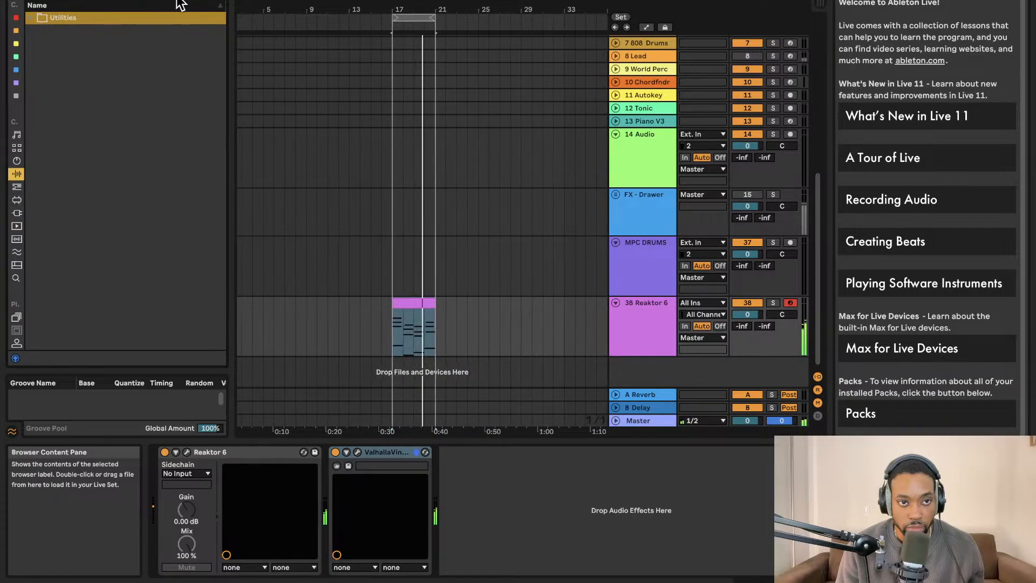
pyautogui.click(16, 187)
pyautogui.click(16, 186)
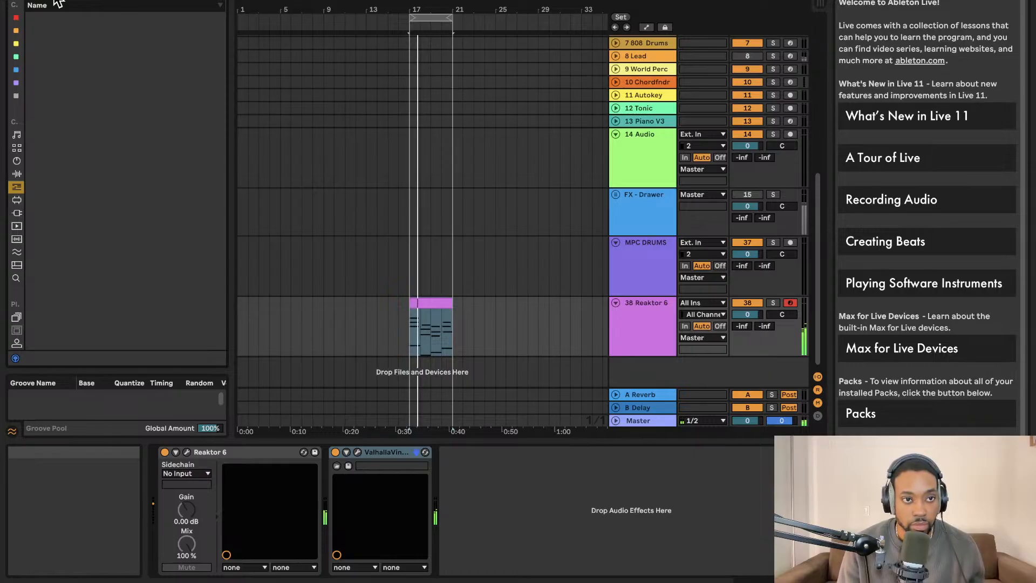
pyautogui.click(17, 175)
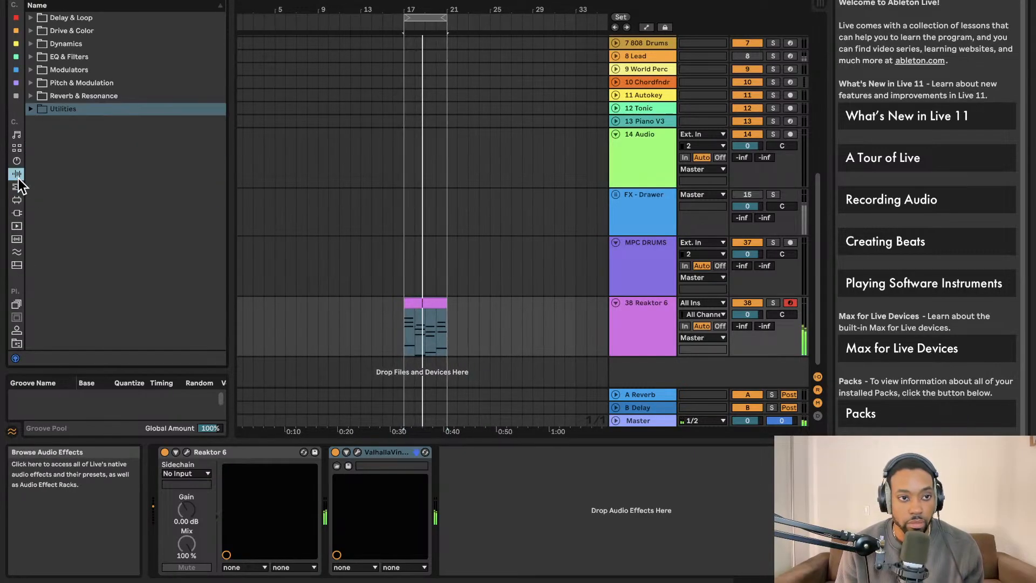
pyautogui.click(18, 186)
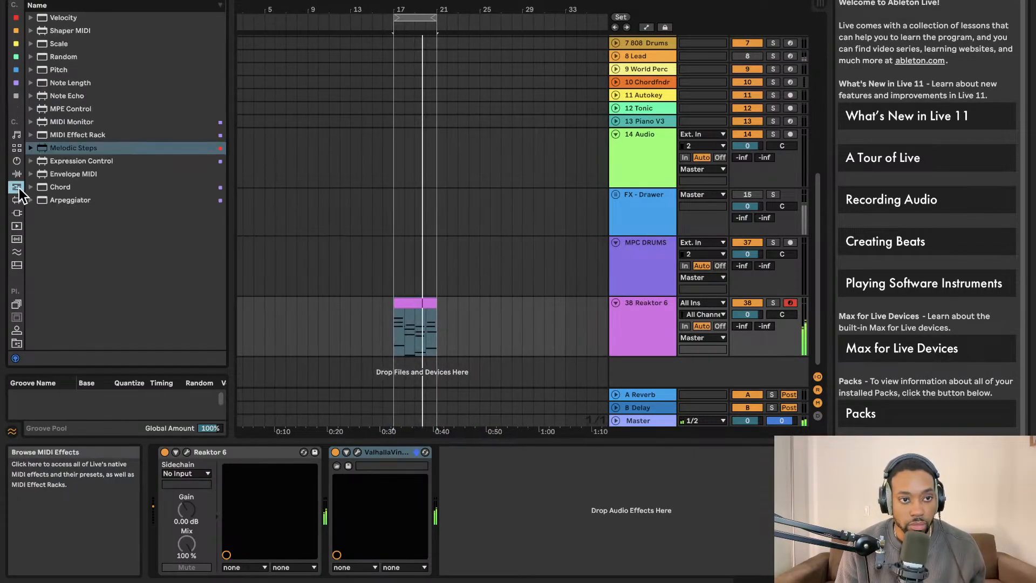
pyautogui.click(15, 213)
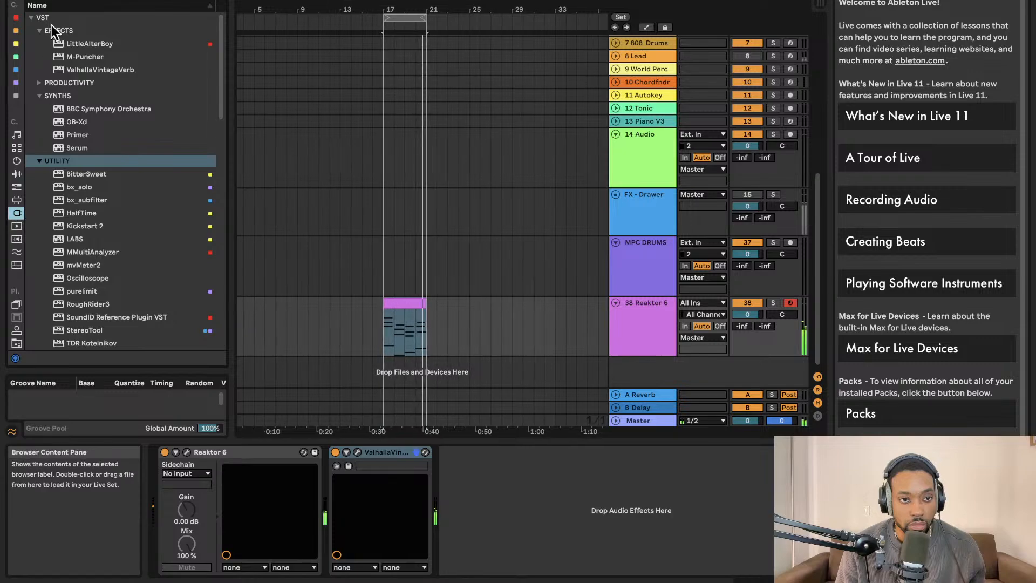
pyautogui.scroll(-5, 119, 178)
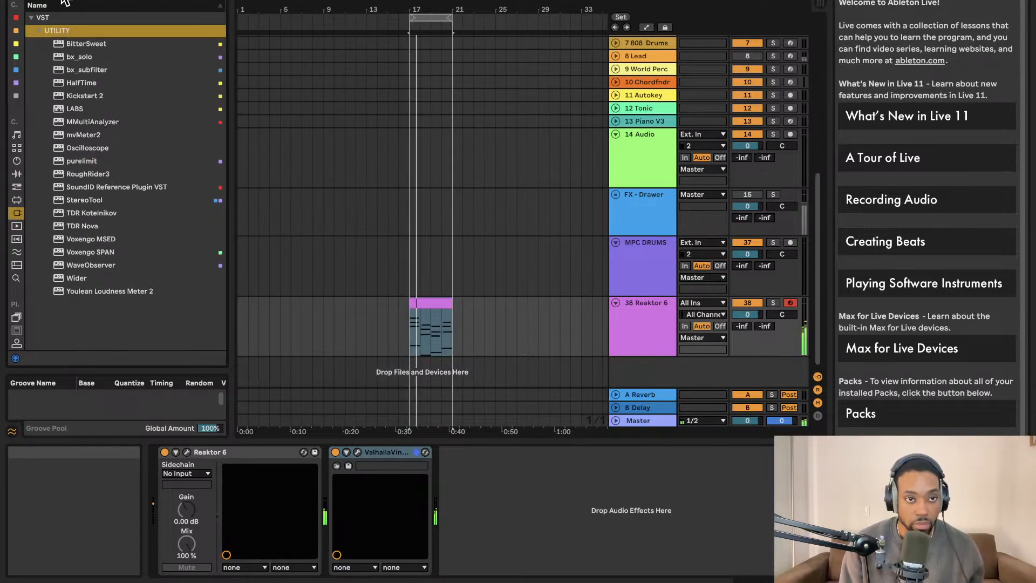
pyautogui.click(16, 200)
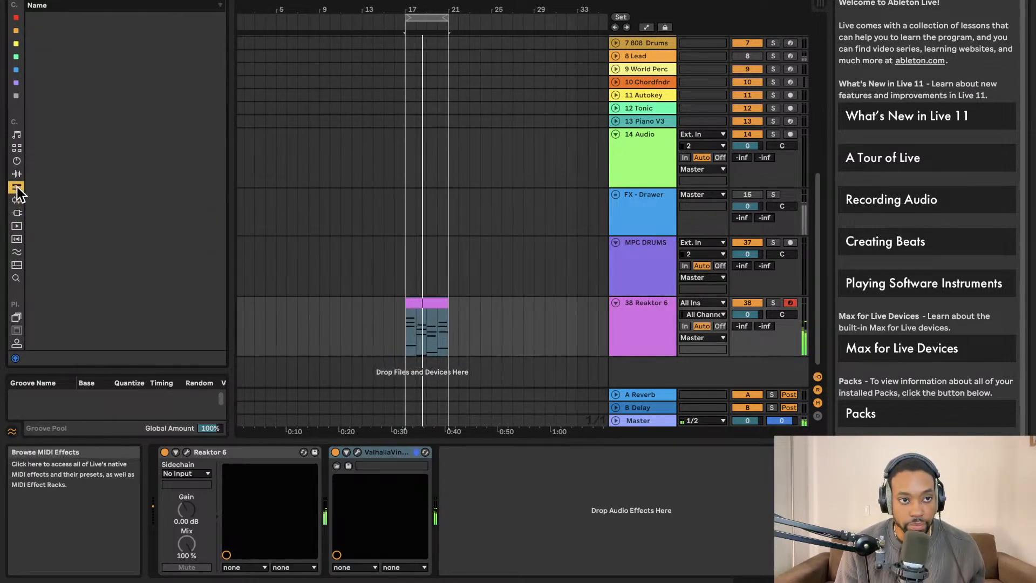
# Add the Utility audio effect after the reverb on the Reaktor 6 track and set its gain to 8.89 dB.
pyautogui.click(17, 175)
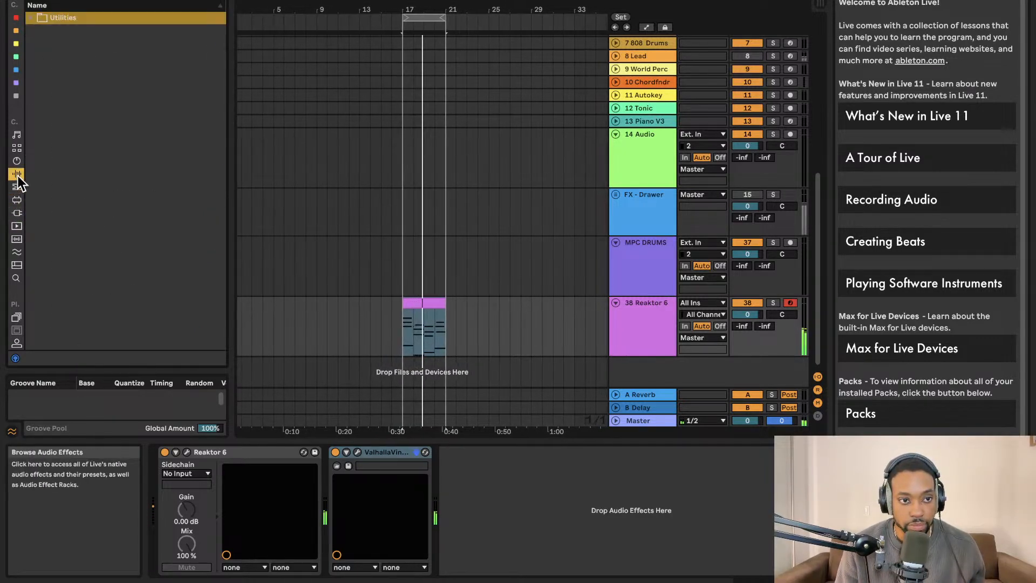
pyautogui.click(33, 17)
pyautogui.moveTo(47, 95); pyautogui.dragTo(514, 474)
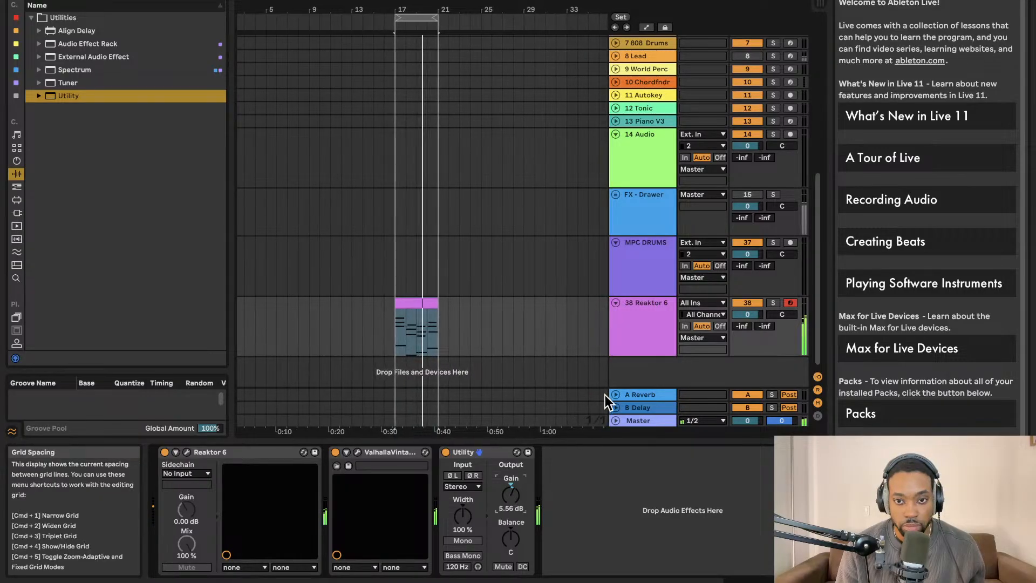
pyautogui.moveTo(511, 492)
pyautogui.mouseDown()
pyautogui.moveTo(511, 479)
pyautogui.moveTo(520, 504)
pyautogui.mouseUp()
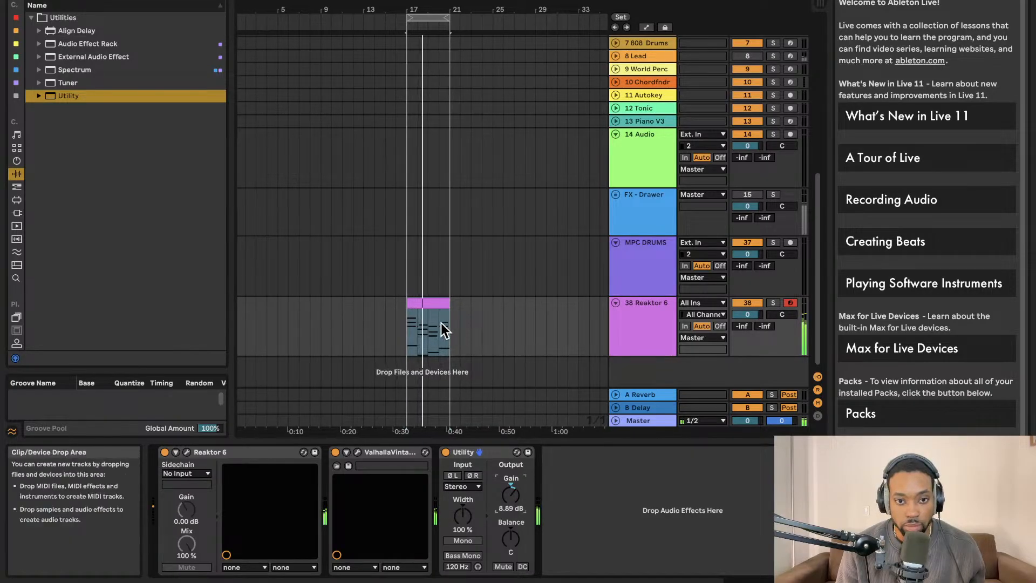
# Inspect the notes of the Reaktor 6 MIDI clip and return to the track's device chain.
pyautogui.doubleClick(430, 303)
pyautogui.click(429, 303)
pyautogui.click(420, 246)
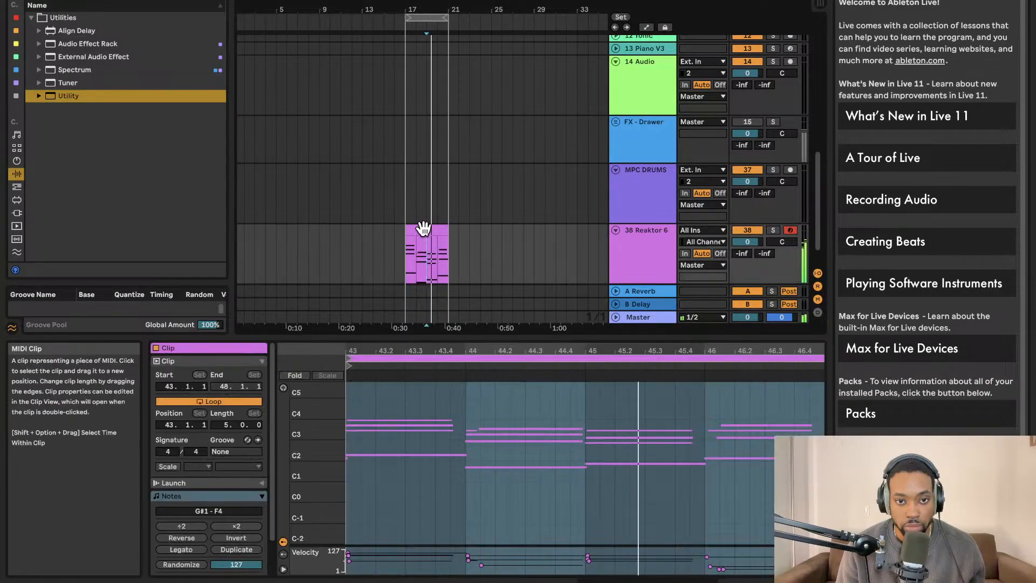
pyautogui.click(629, 271)
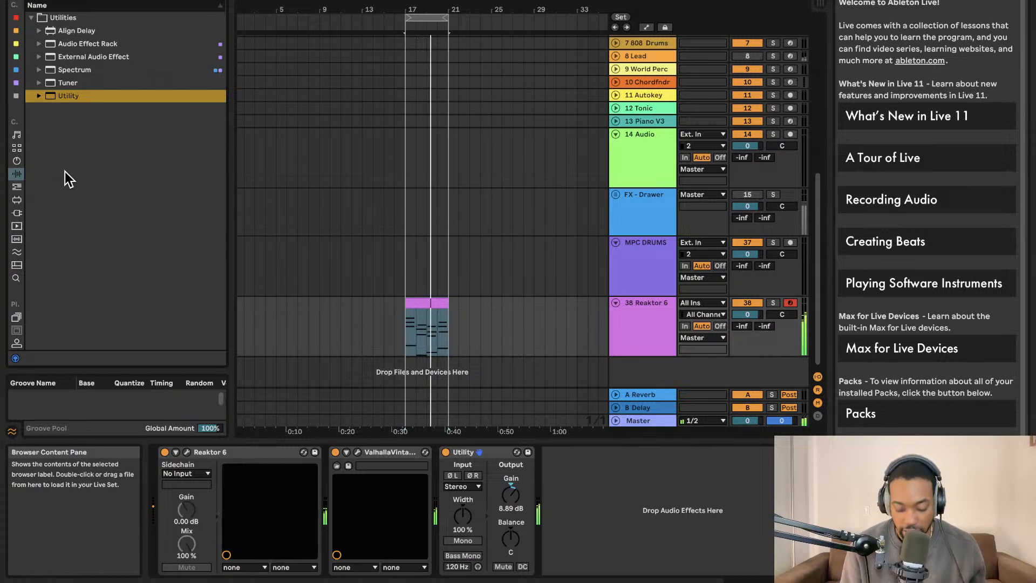
# Lower the Reaktor 6 track's volume to -7.8 dB.
pyautogui.click(16, 213)
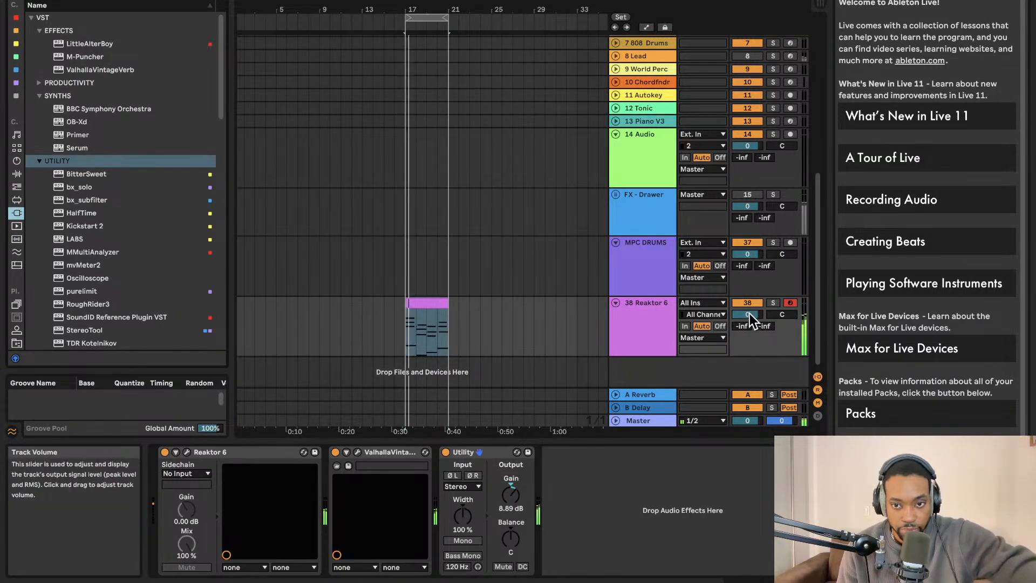
pyautogui.moveTo(749, 313); pyautogui.dragTo(749, 355)
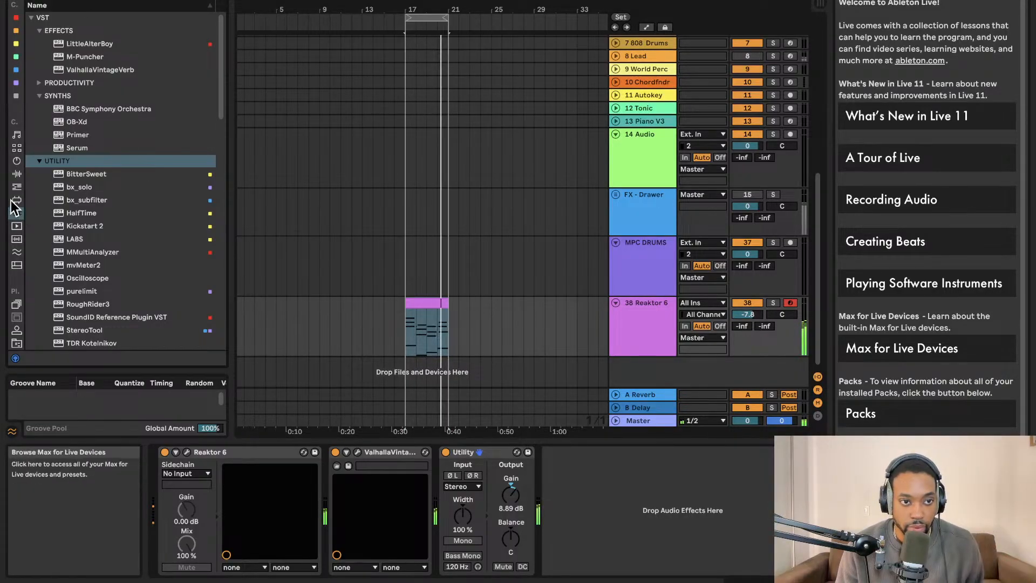
# Search the audio effects and add Corpus from Reverb & Resonance after Utility on the Reaktor 6 track.
pyautogui.click(17, 173)
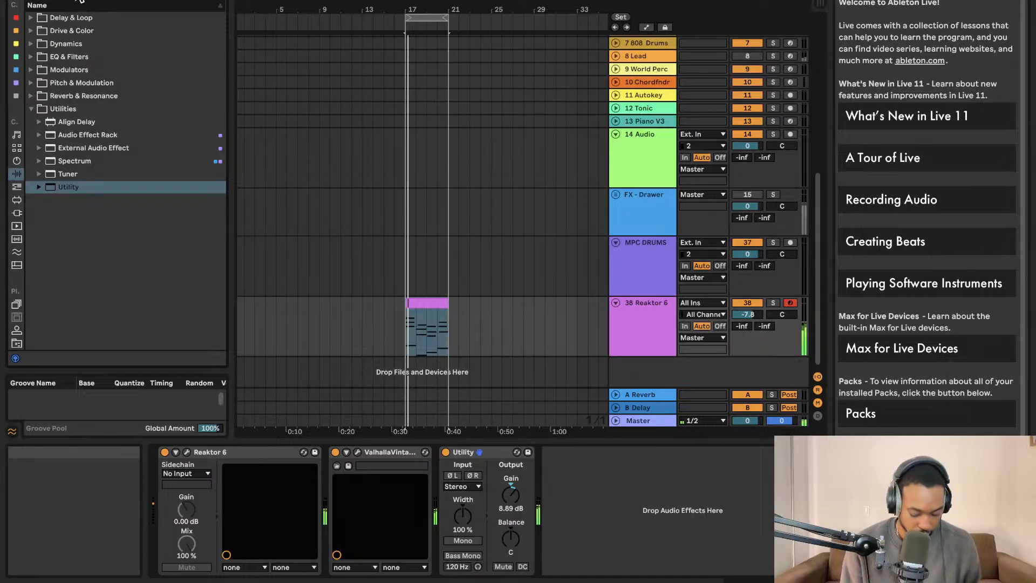
pyautogui.write('echop')
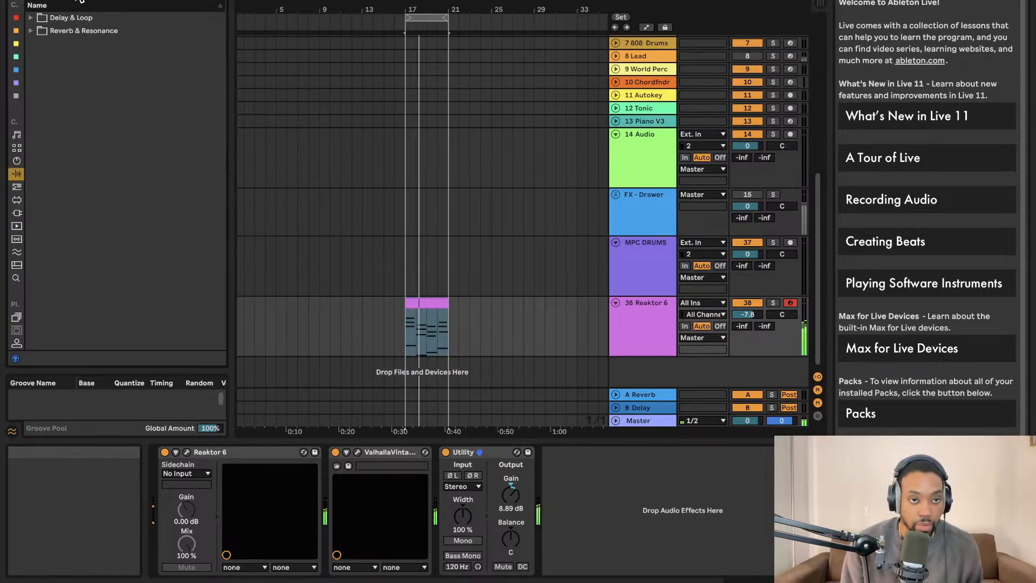
pyautogui.press('BackSpace')
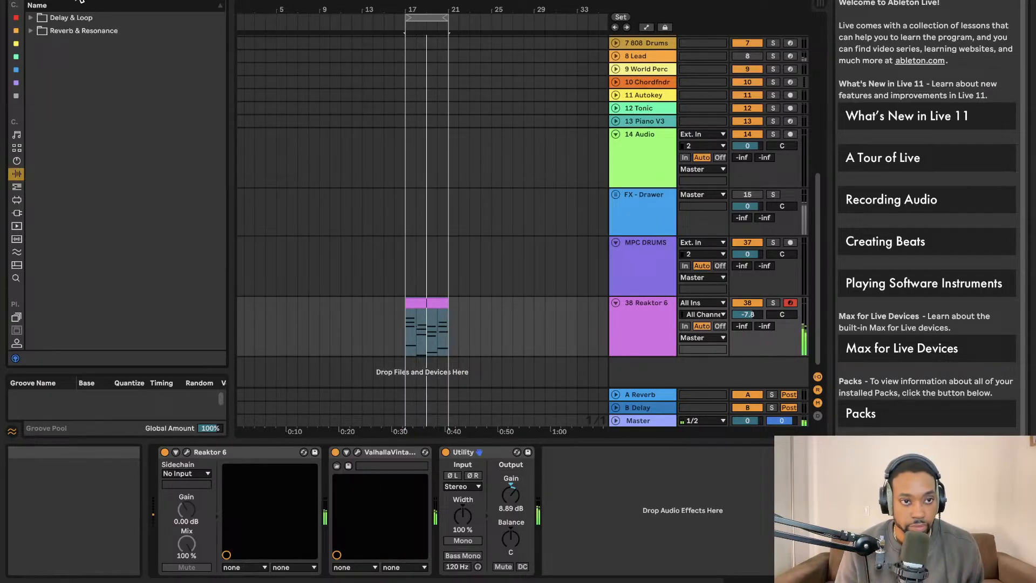
pyautogui.click(35, 31)
pyautogui.click(40, 44)
pyautogui.moveTo(69, 46); pyautogui.dragTo(645, 312)
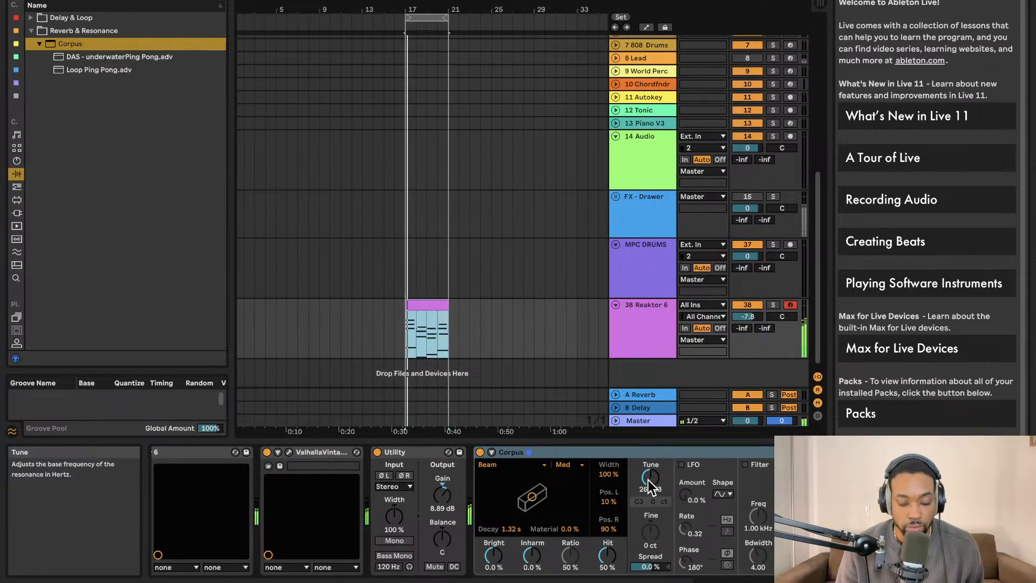
# Remove Corpus from the Reaktor 6 track's device chain.
pyautogui.click(516, 452)
pyautogui.press('Delete')
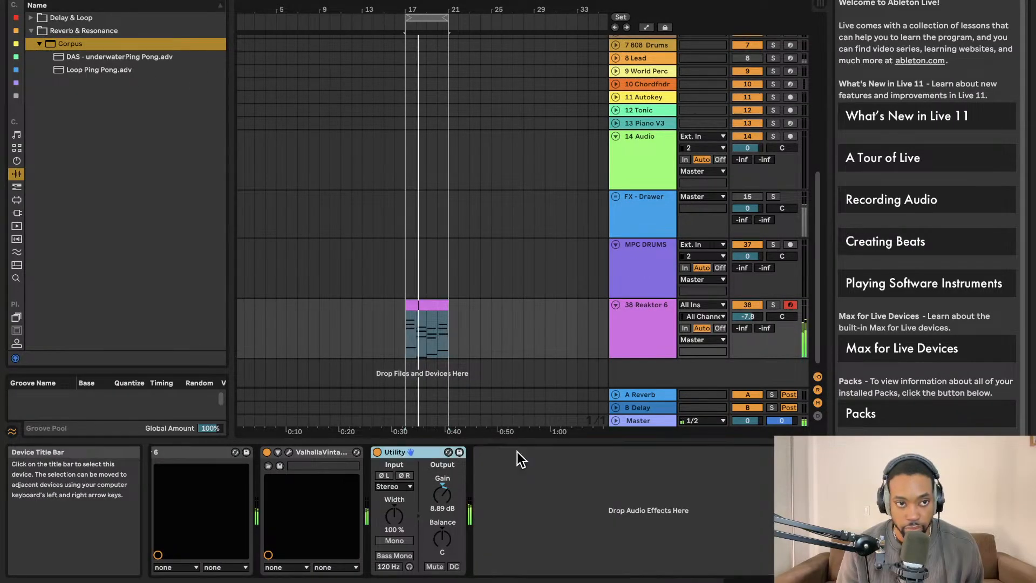
# Add the Longest Ping Pong preset of Delay, from the Clean Delay folder, after Utility on the Reaktor 6 track.
pyautogui.click(32, 18)
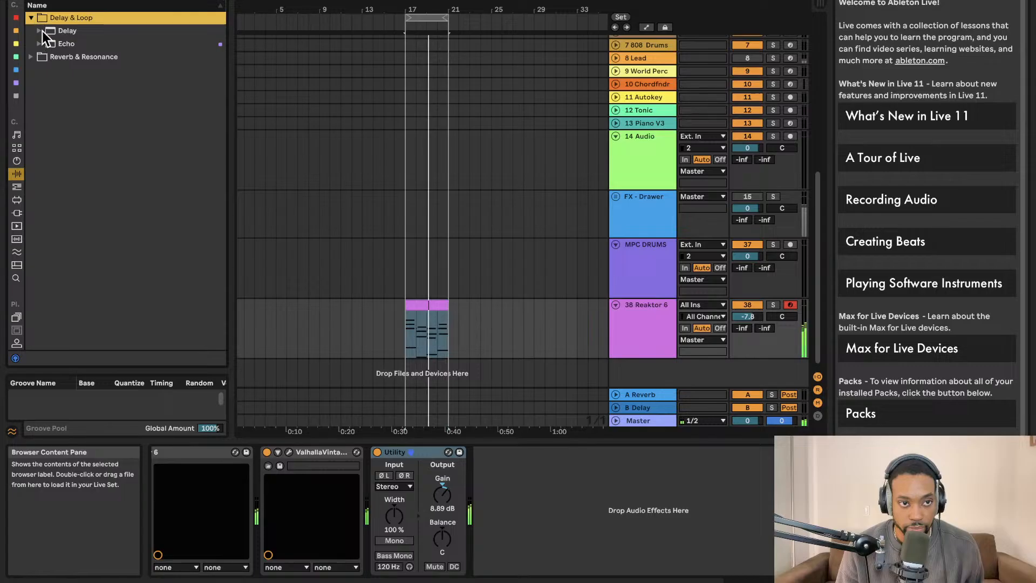
pyautogui.click(43, 31)
pyautogui.click(54, 43)
pyautogui.moveTo(85, 55); pyautogui.dragTo(620, 338)
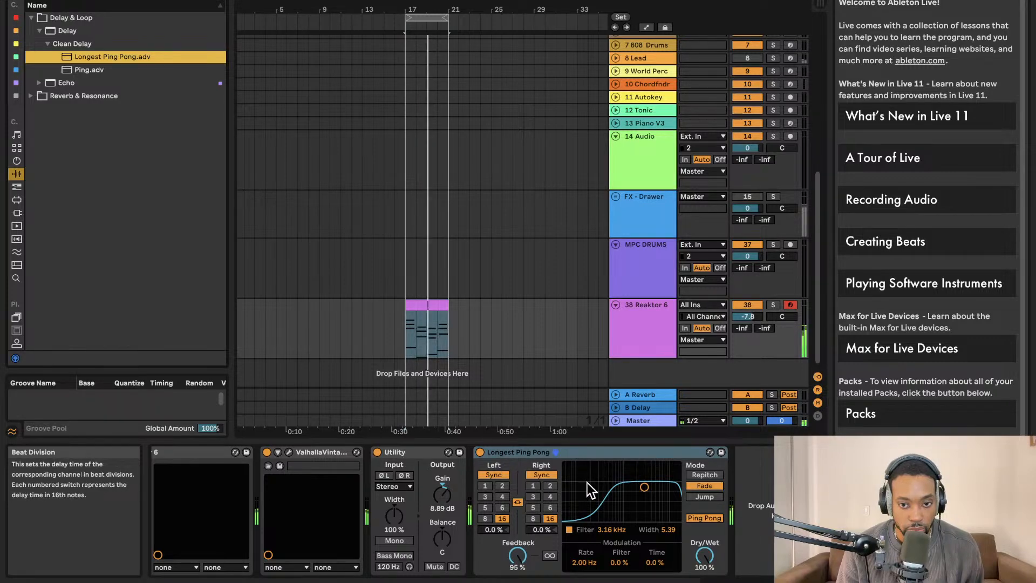
# Try the Longest Ping Pong delay in Time mode at 3.26 ms on both channels, and remove it from the chain.
pyautogui.click(485, 486)
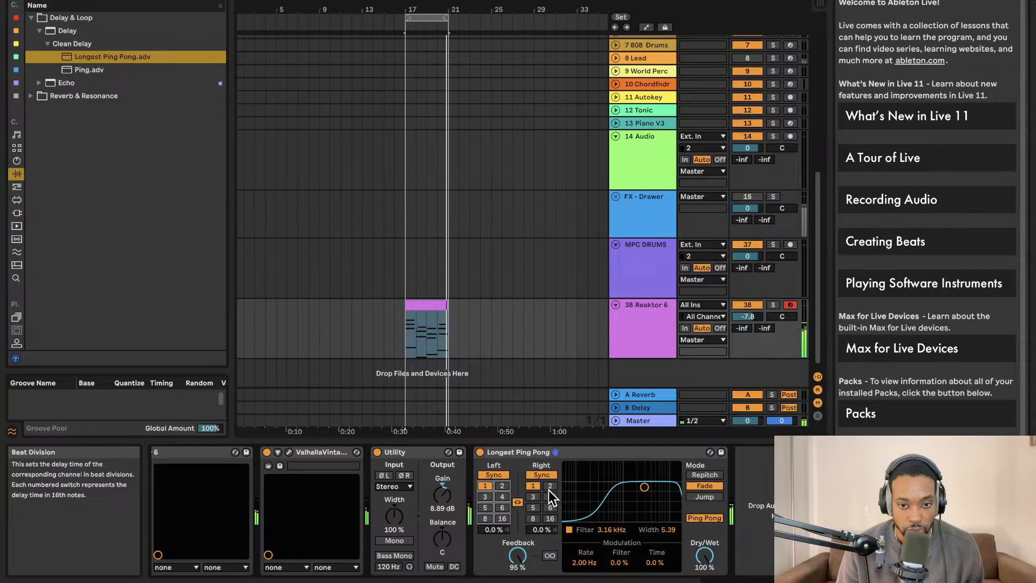
pyautogui.click(503, 486)
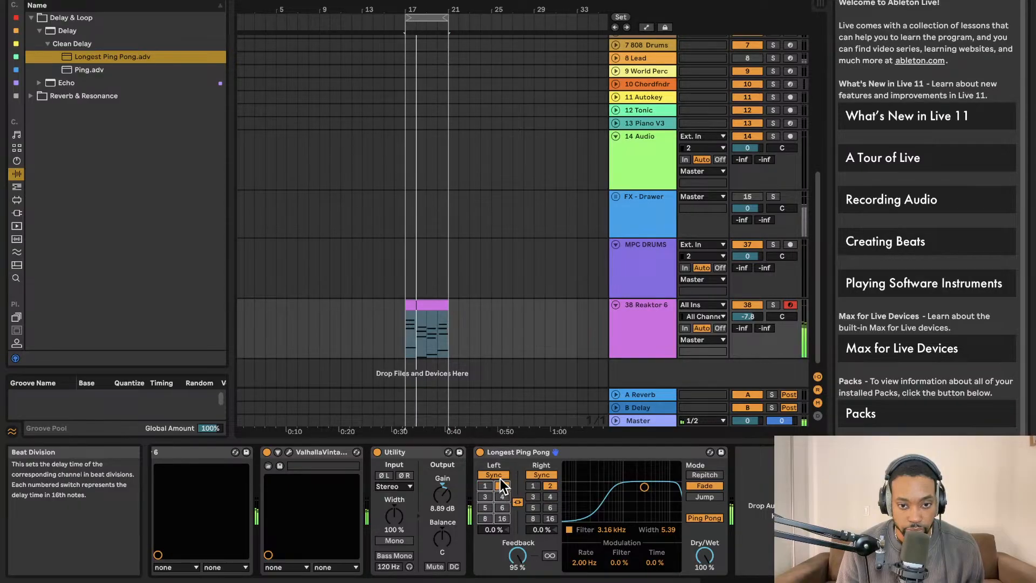
pyautogui.click(494, 474)
pyautogui.moveTo(540, 498); pyautogui.dragTo(539, 563)
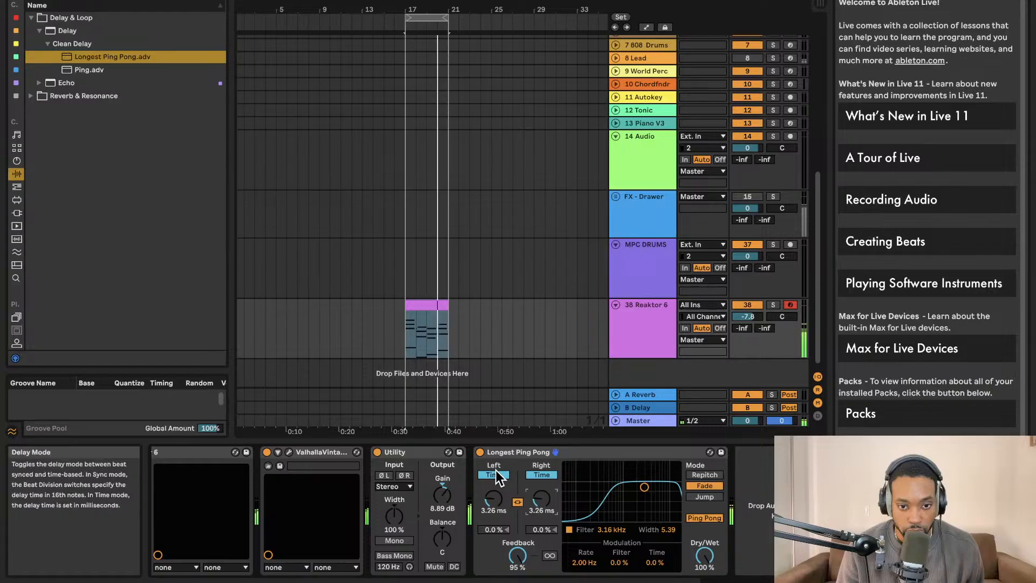
pyautogui.click(480, 452)
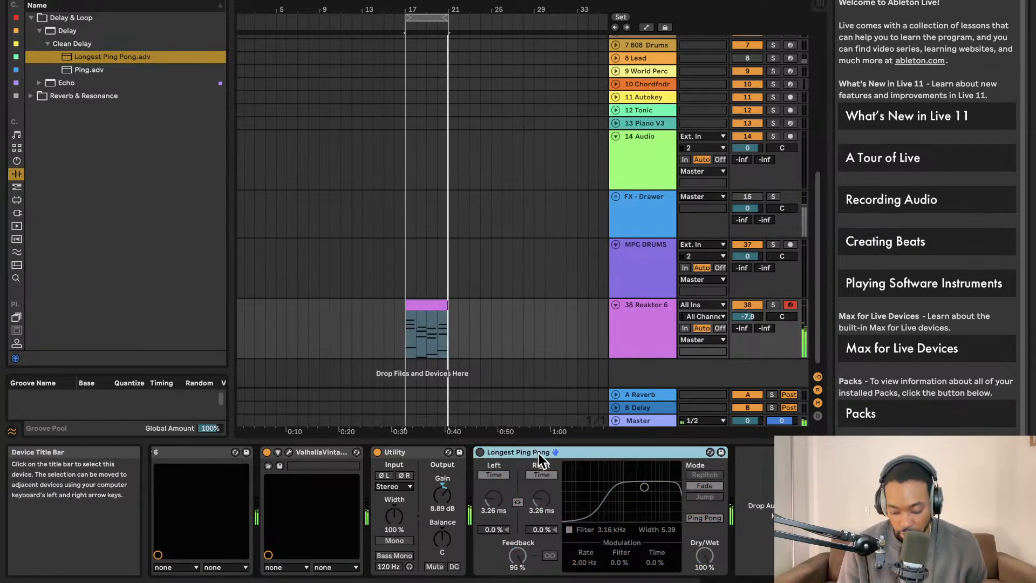
pyautogui.press('Delete')
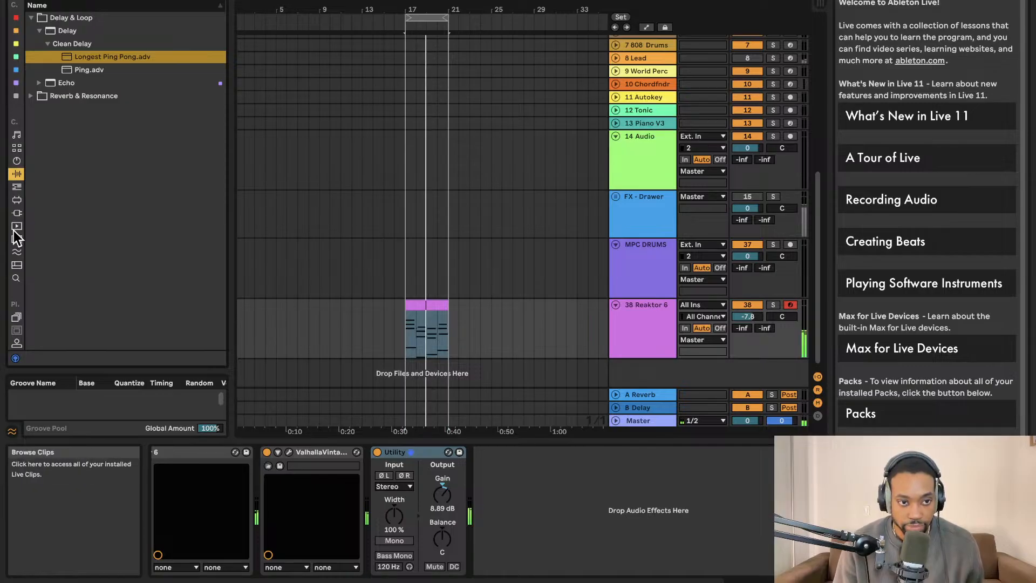
# Add the XLN Audio plug-in RC-20 Retro Color after Utility on the Reaktor 6 track.
pyautogui.click(16, 212)
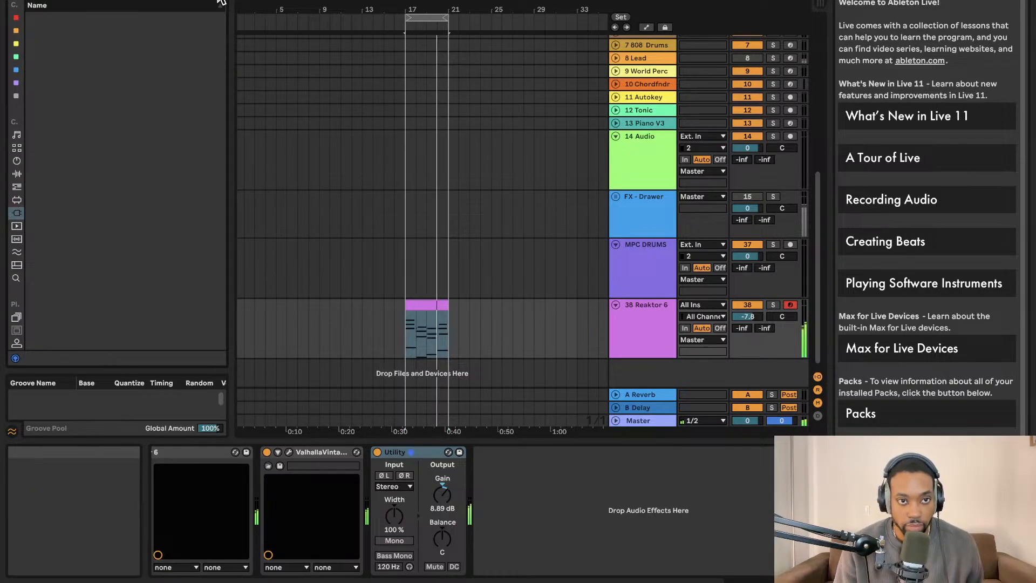
pyautogui.click(39, 95)
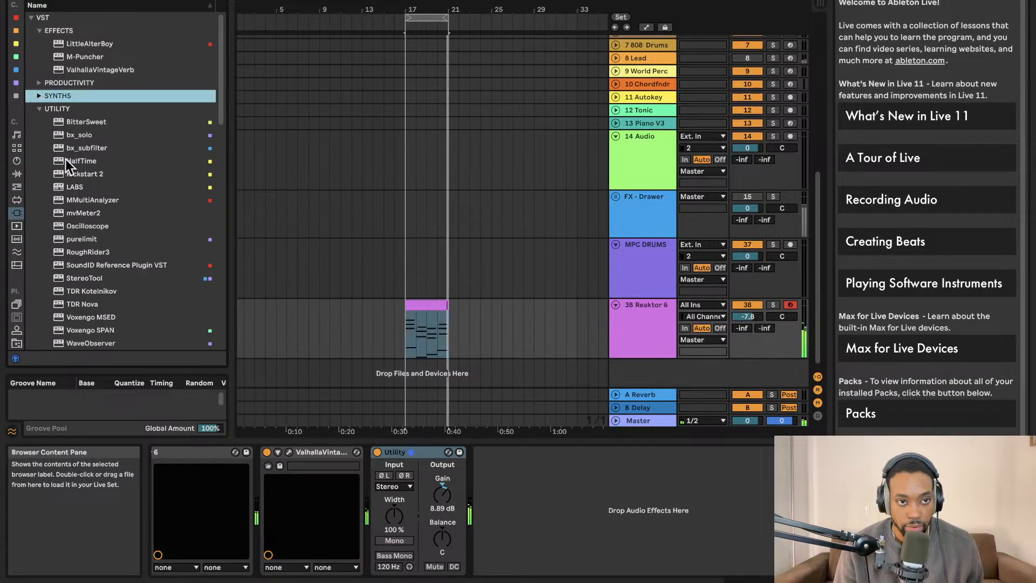
pyautogui.scroll(-10, 80, 189)
pyautogui.scroll(-8, 89, 241)
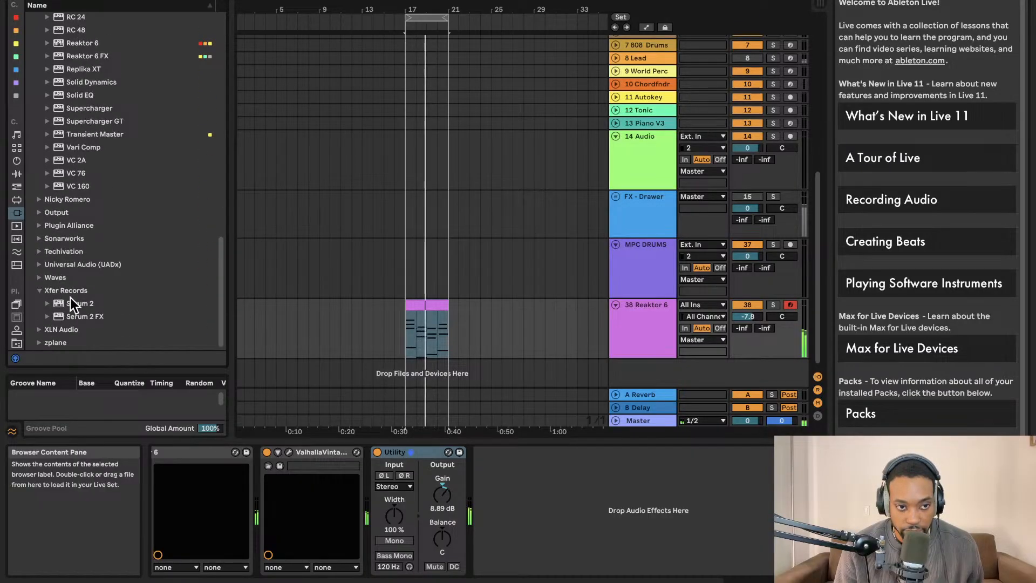
pyautogui.click(44, 330)
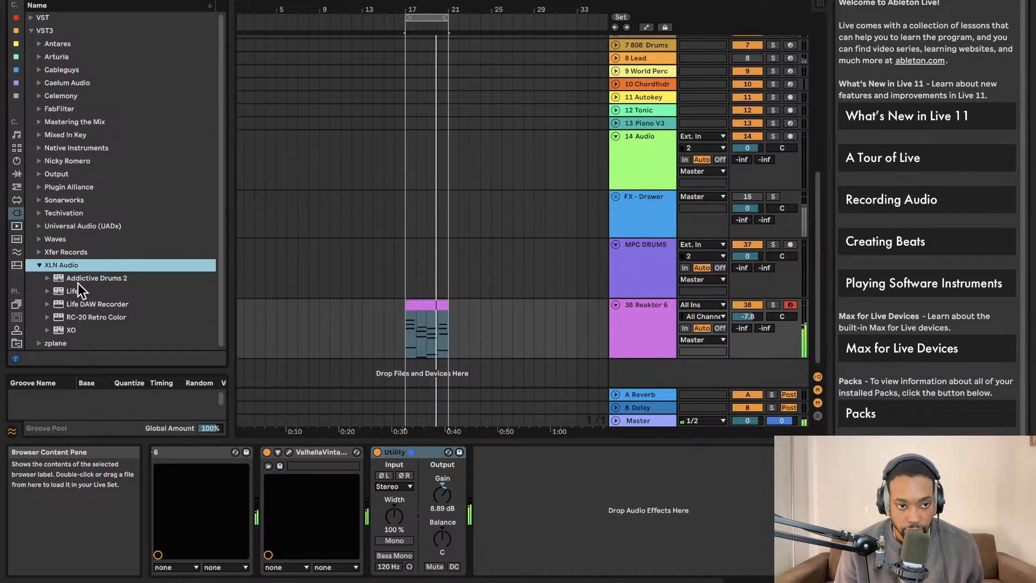
pyautogui.moveTo(76, 322); pyautogui.dragTo(563, 483)
pyautogui.click(500, 452)
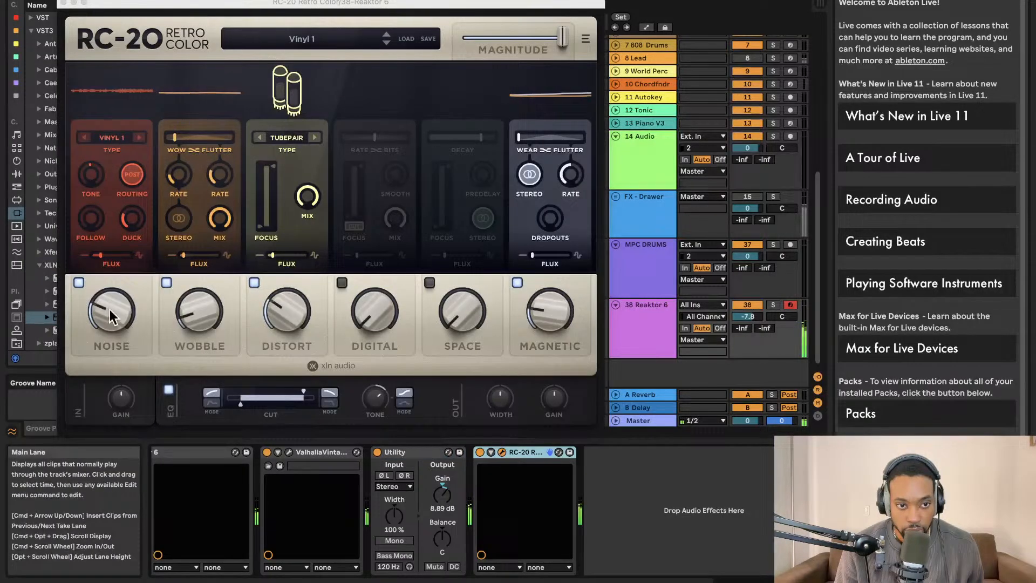
# In RC-20, lower Noise and set Distort and Digital to 25%, Space to 21% and Magnetic to about 47%.
pyautogui.moveTo(109, 309); pyautogui.dragTo(193, 315)
pyautogui.moveTo(273, 313); pyautogui.dragTo(284, 323)
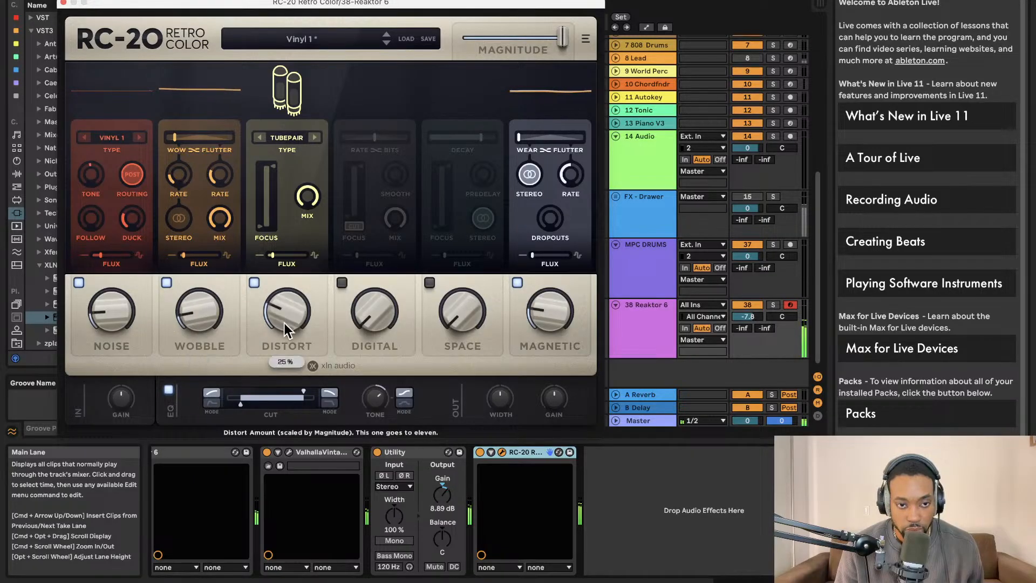
pyautogui.moveTo(374, 302); pyautogui.dragTo(381, 265)
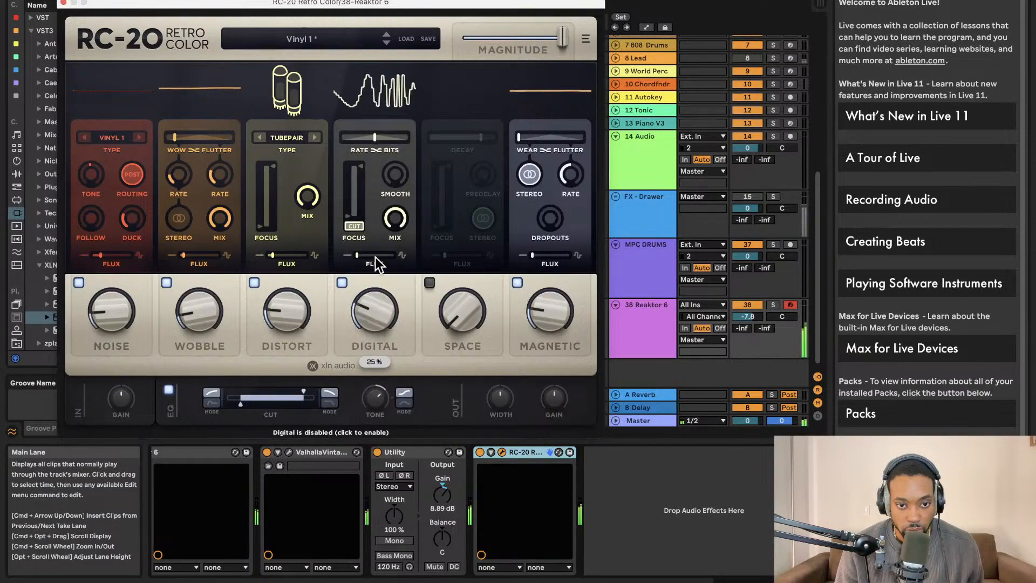
pyautogui.moveTo(458, 307); pyautogui.dragTo(462, 262)
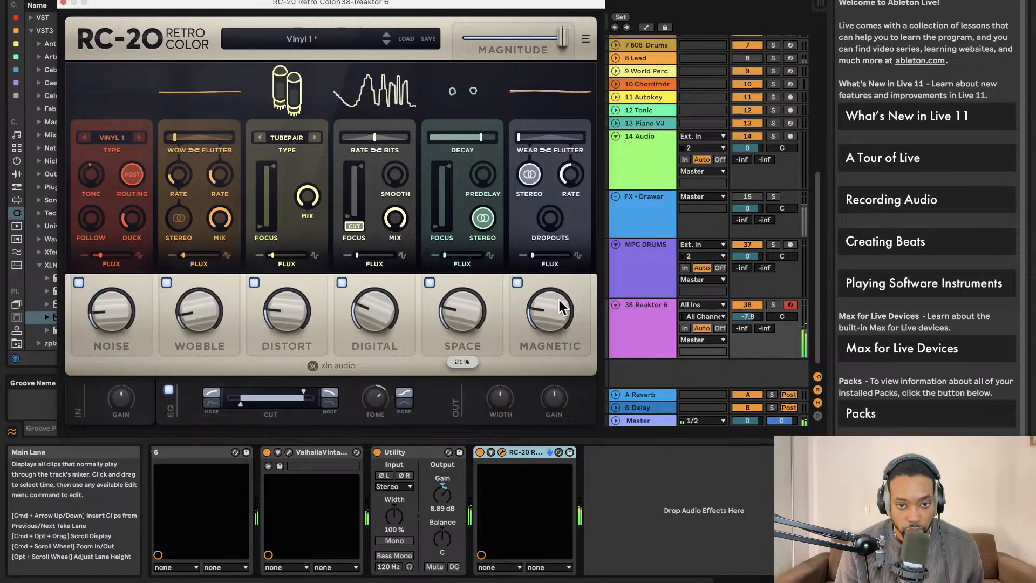
pyautogui.moveTo(558, 299); pyautogui.dragTo(561, 205)
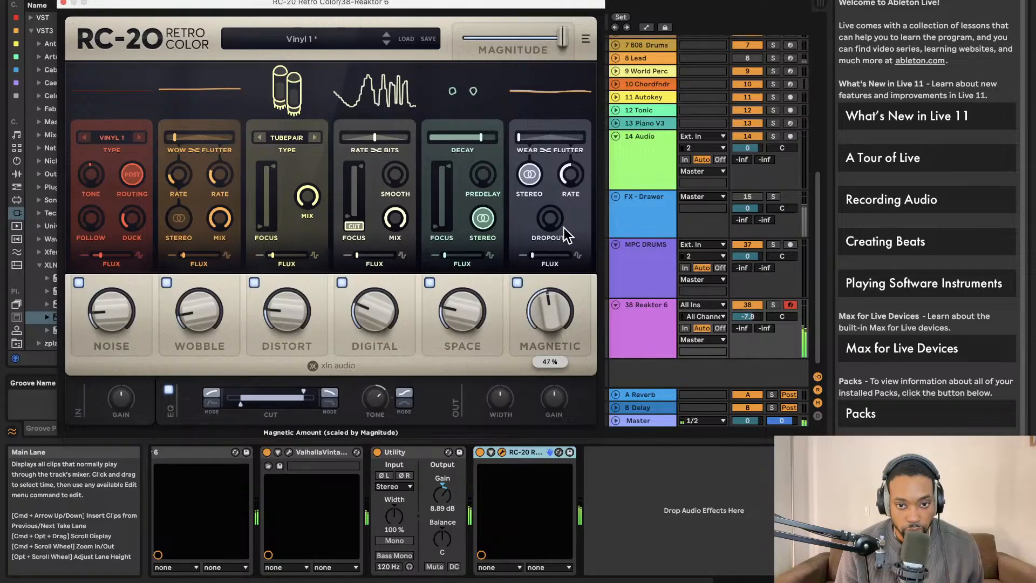
pyautogui.click(64, 3)
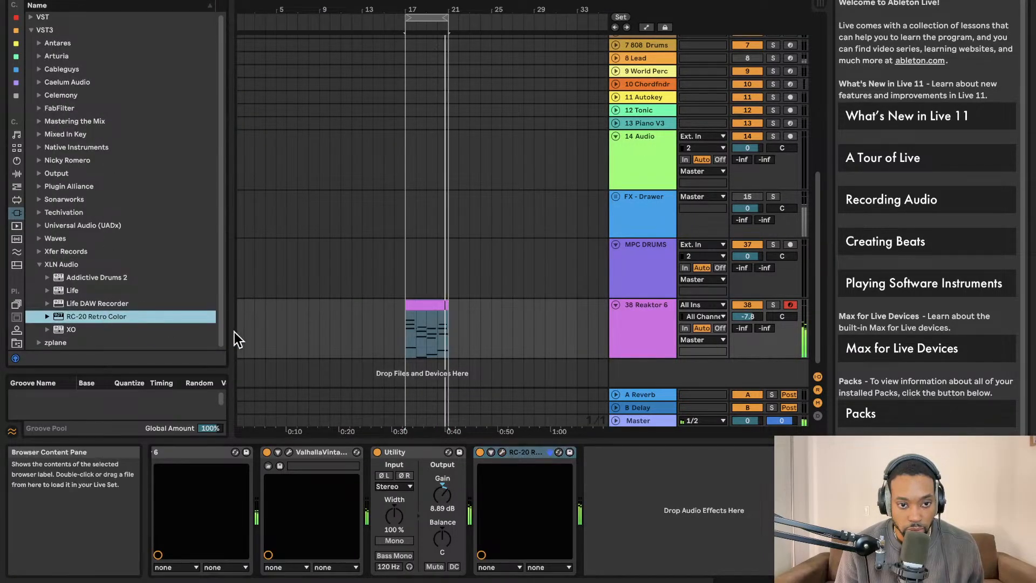
# Reopen RC-20, reduce the Noise, Magnetic, Digital and Distort amounts, and set Wobble to 8%.
pyautogui.click(503, 453)
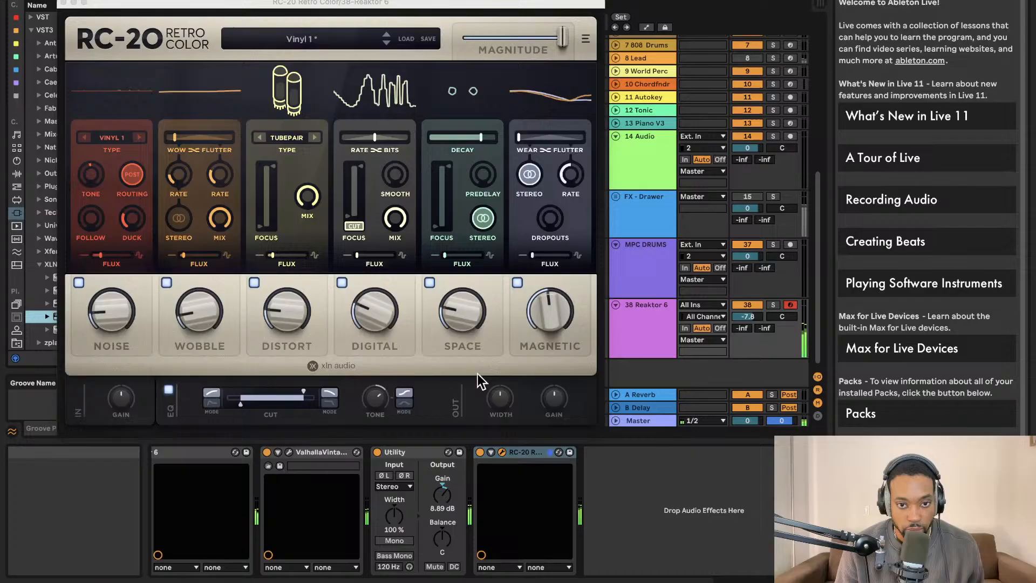
pyautogui.doubleClick(550, 311)
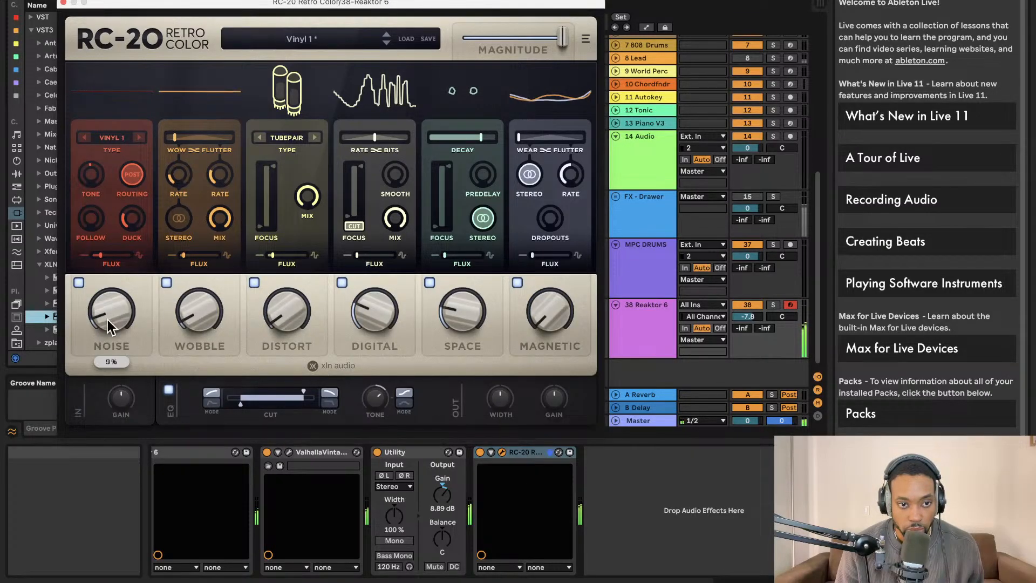
pyautogui.moveTo(376, 305); pyautogui.dragTo(326, 185)
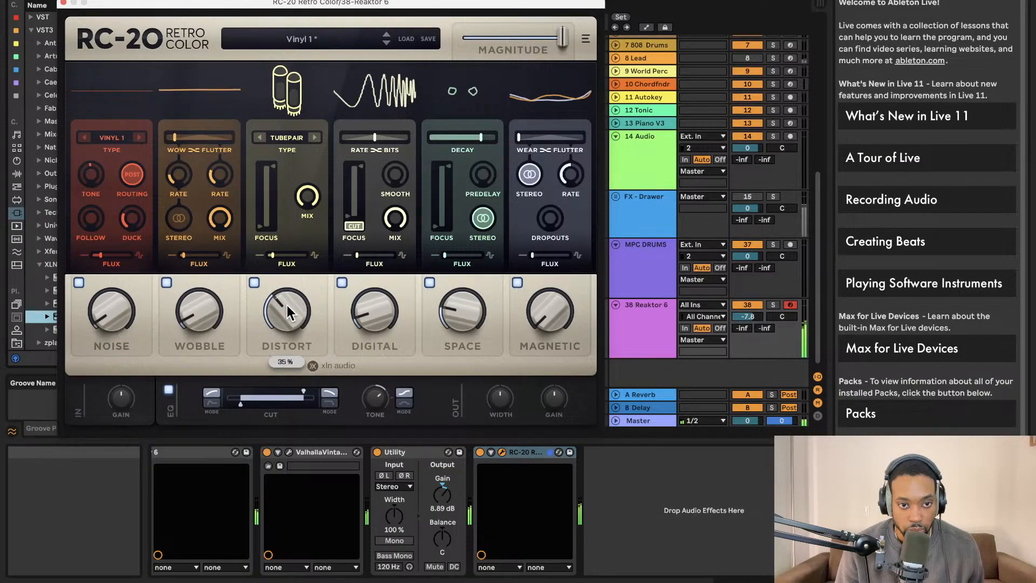
pyautogui.moveTo(283, 300); pyautogui.dragTo(282, 376)
pyautogui.moveTo(202, 319); pyautogui.dragTo(205, 361)
pyautogui.moveTo(532, 286)
pyautogui.mouseDown()
pyautogui.moveTo(545, 292)
pyautogui.moveTo(544, 280)
pyautogui.mouseUp()
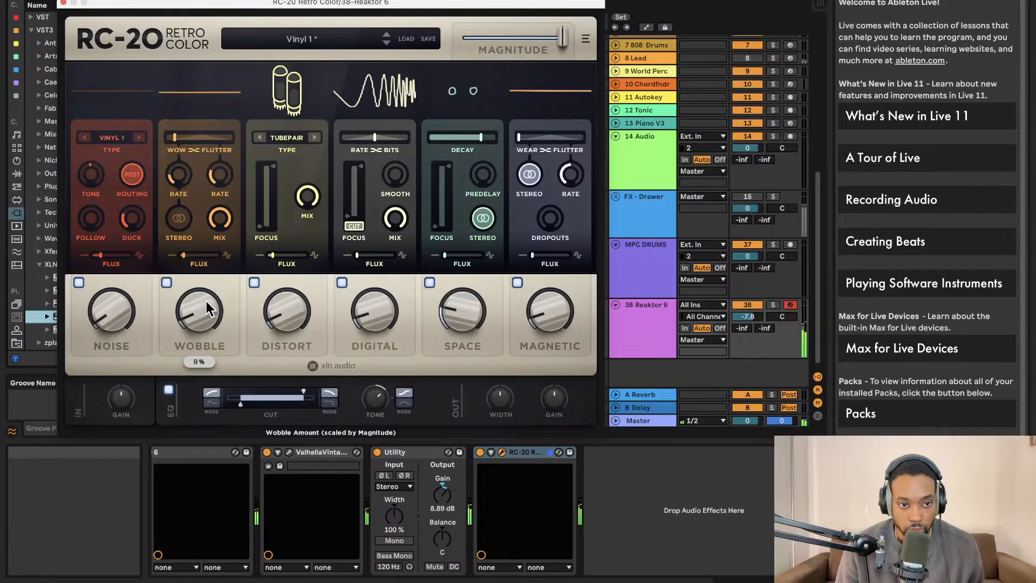
# Raise RC-20's Noise amount to about 17% and lower the noise Tone.
pyautogui.moveTo(108, 310); pyautogui.dragTo(103, 291)
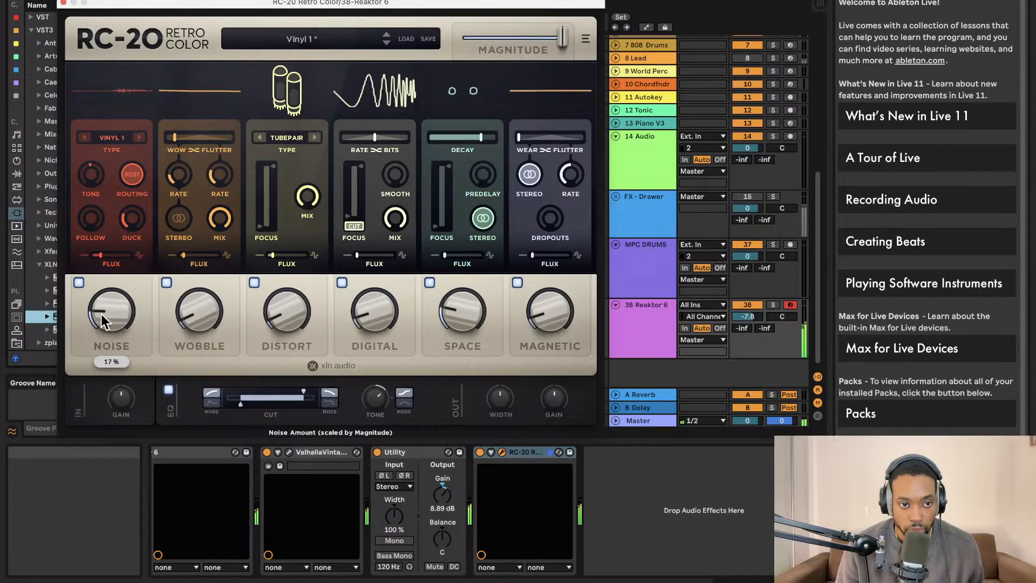
pyautogui.moveTo(99, 156); pyautogui.dragTo(109, 271)
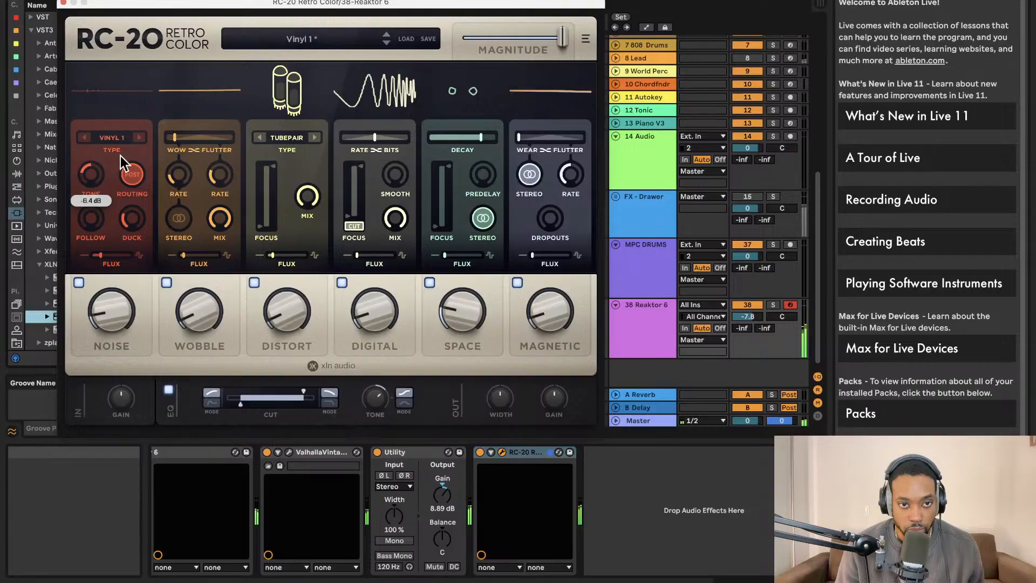
# Audition RC-20's other distortion types, including Heavy, return to Tubepair, and close the plug-in window.
pyautogui.click(261, 136)
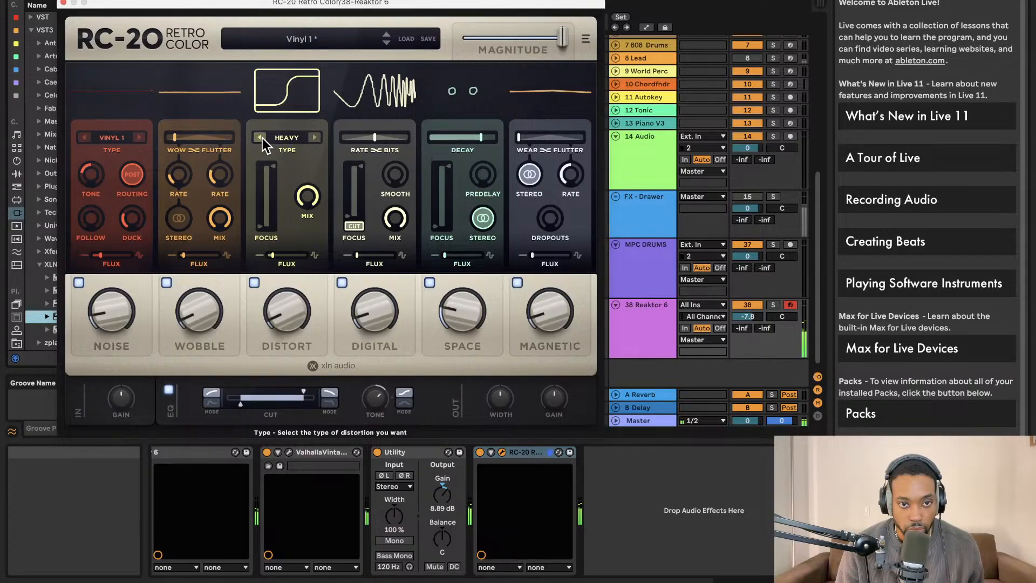
pyautogui.click(261, 138)
pyautogui.click(262, 138)
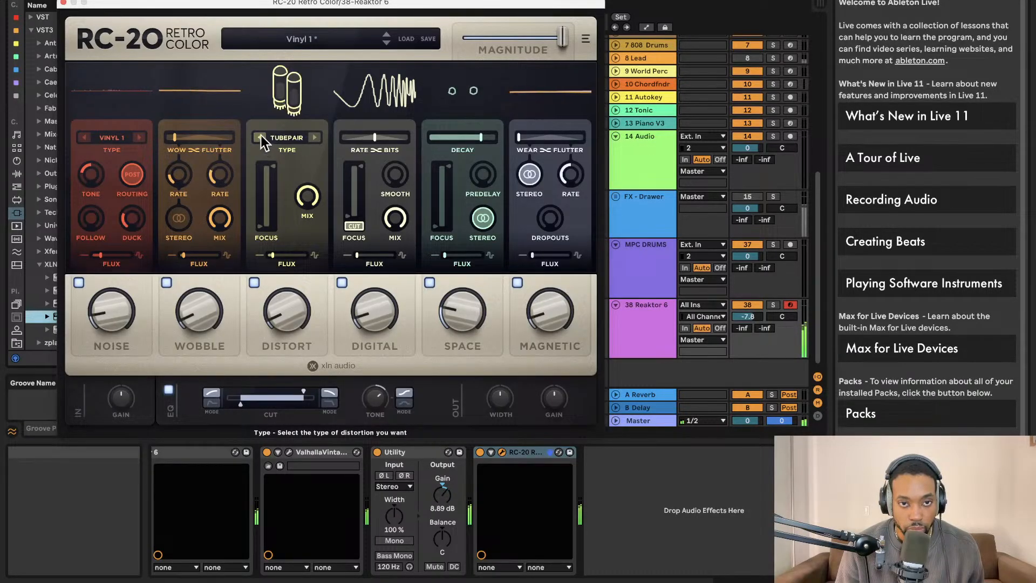
pyautogui.click(63, 3)
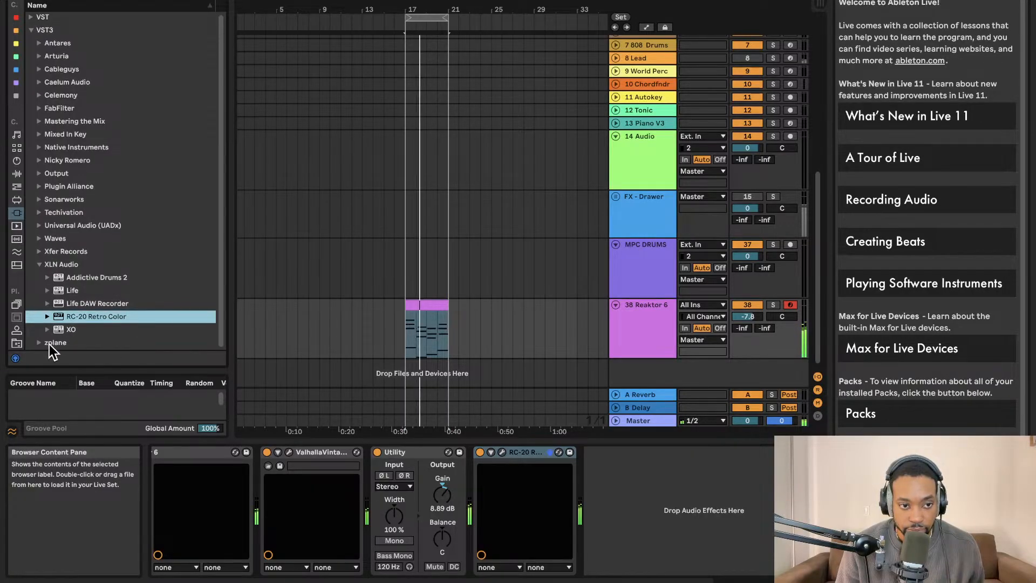
# Bypass RC-20 Retro Color on the Reaktor 6 track.
pyautogui.click(54, 252)
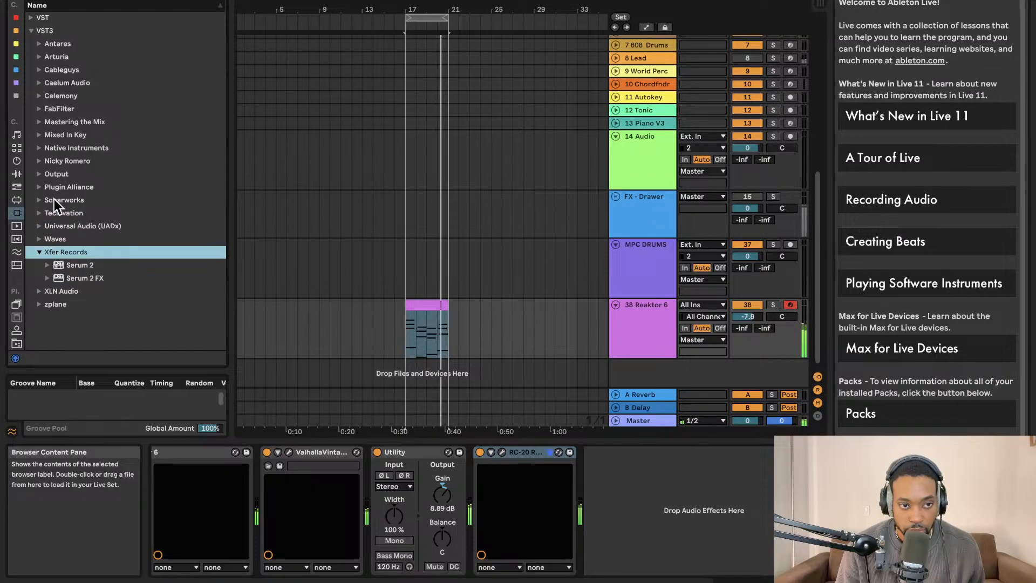
pyautogui.click(480, 452)
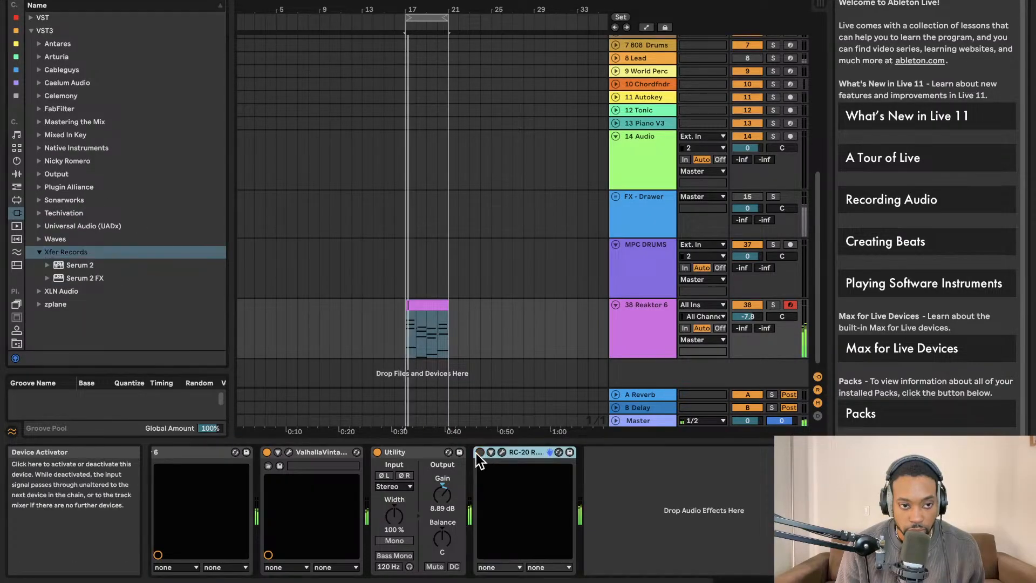
# Look through the VST3 vendor folders between zplane and Output for another plug-in to process the sound.
pyautogui.click(40, 306)
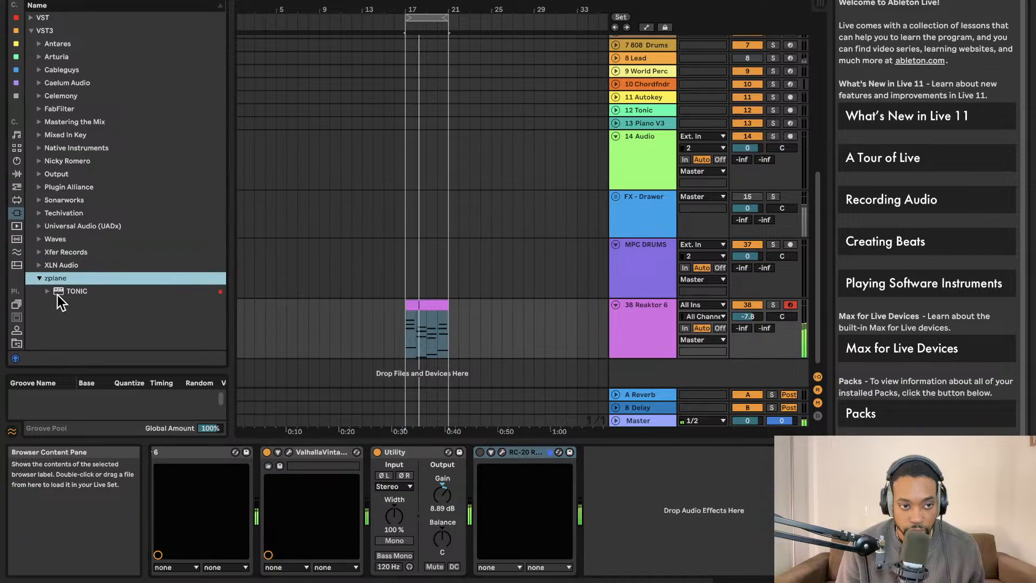
pyautogui.click(63, 294)
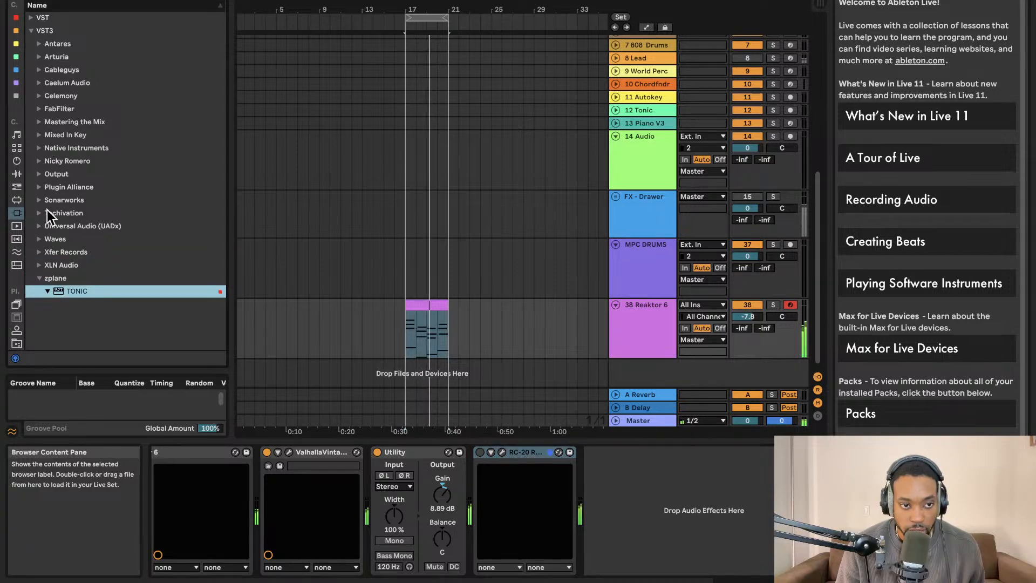
pyautogui.click(40, 251)
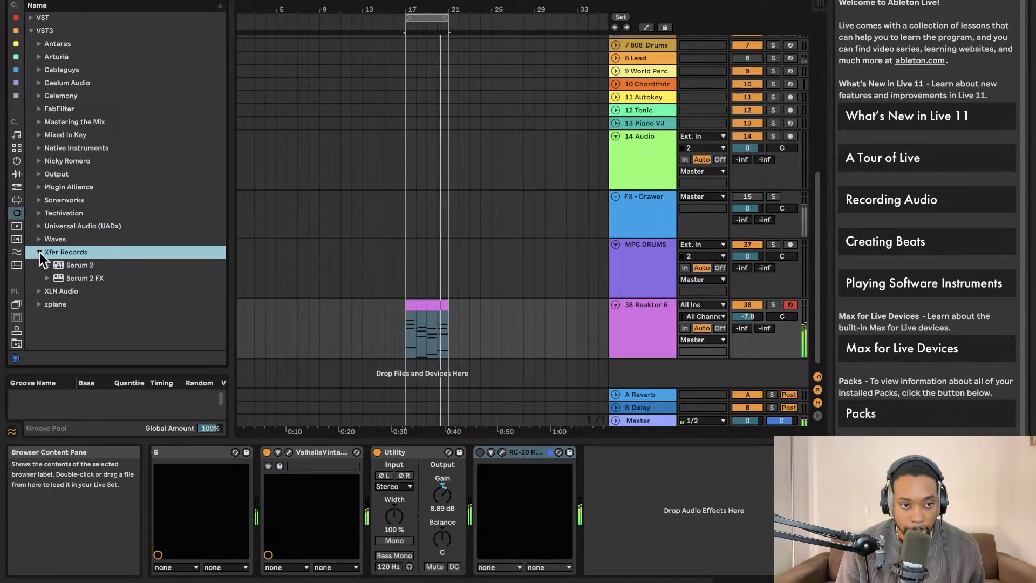
pyautogui.click(40, 291)
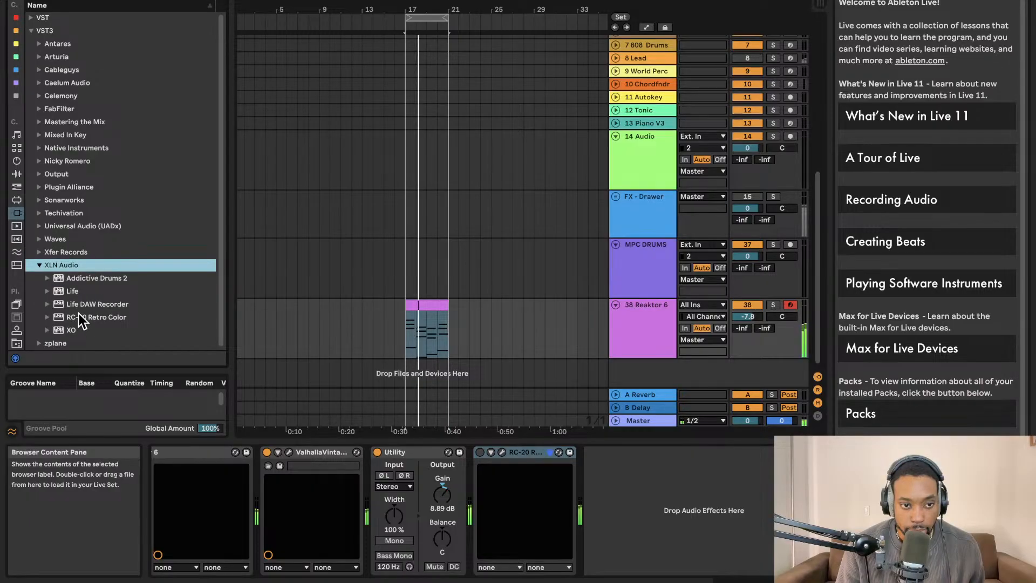
pyautogui.click(41, 240)
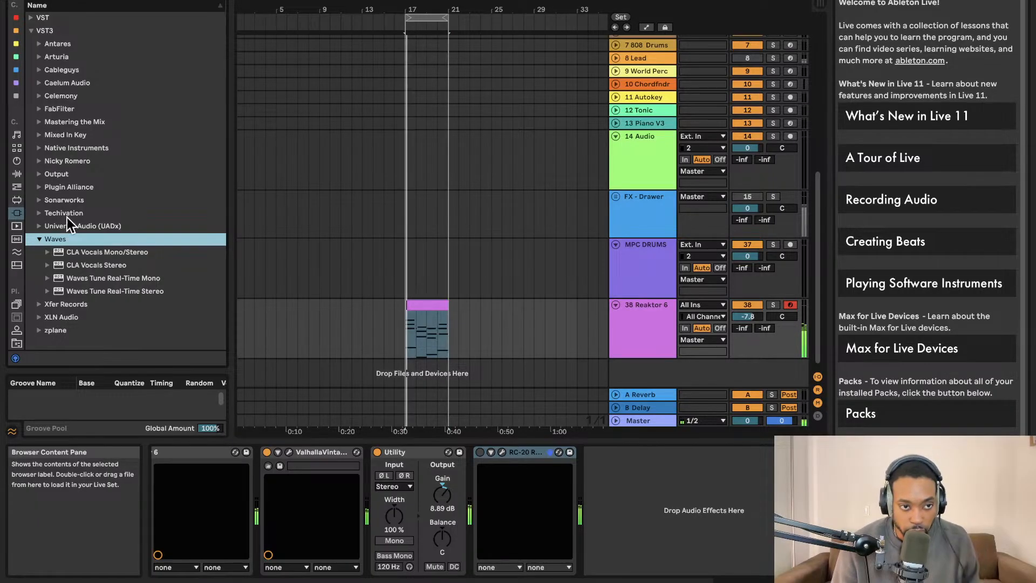
pyautogui.click(44, 330)
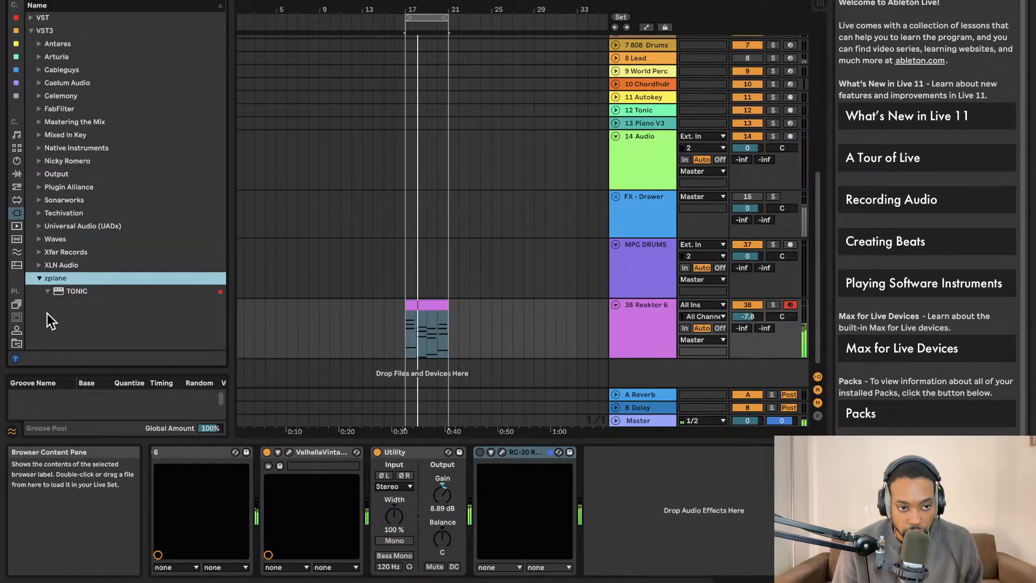
pyautogui.click(44, 266)
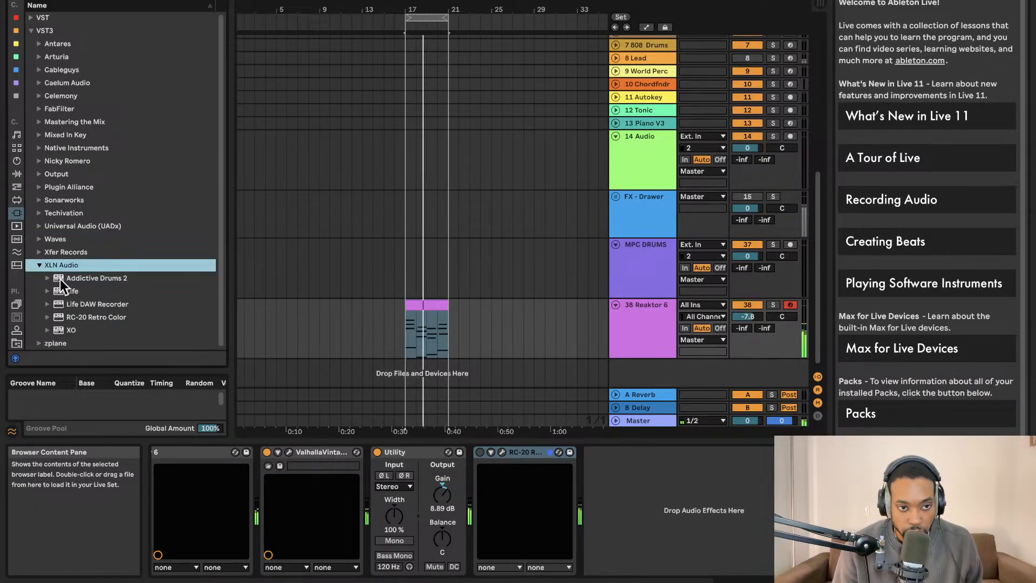
pyautogui.click(42, 252)
pyautogui.click(41, 240)
pyautogui.click(41, 230)
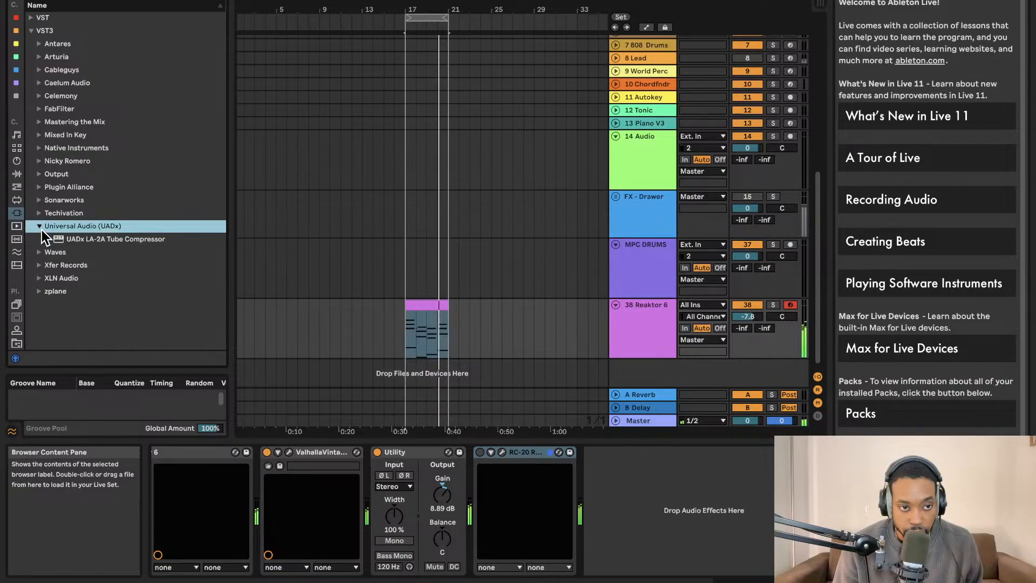
pyautogui.click(41, 213)
pyautogui.click(43, 198)
pyautogui.click(40, 185)
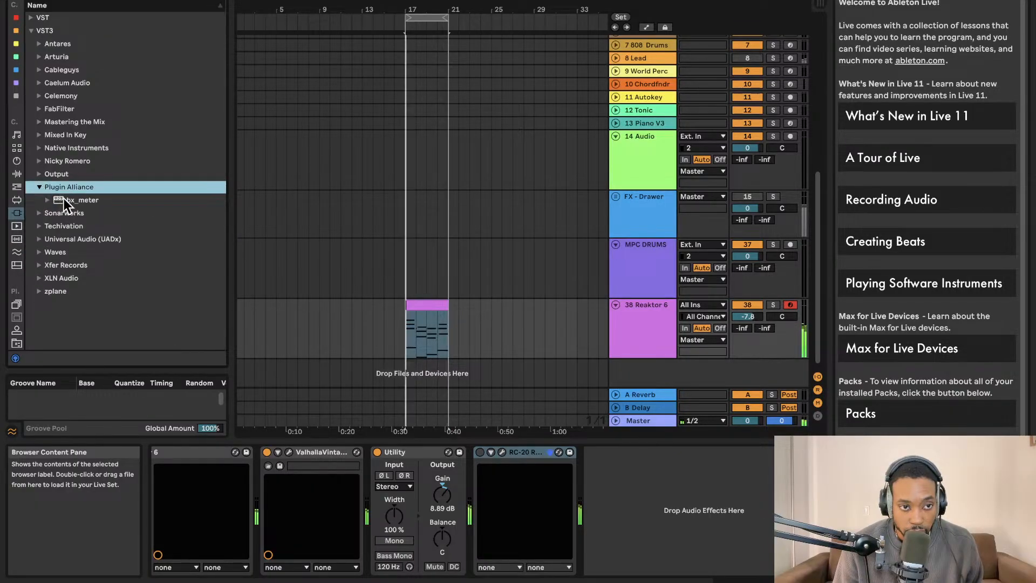
pyautogui.click(39, 175)
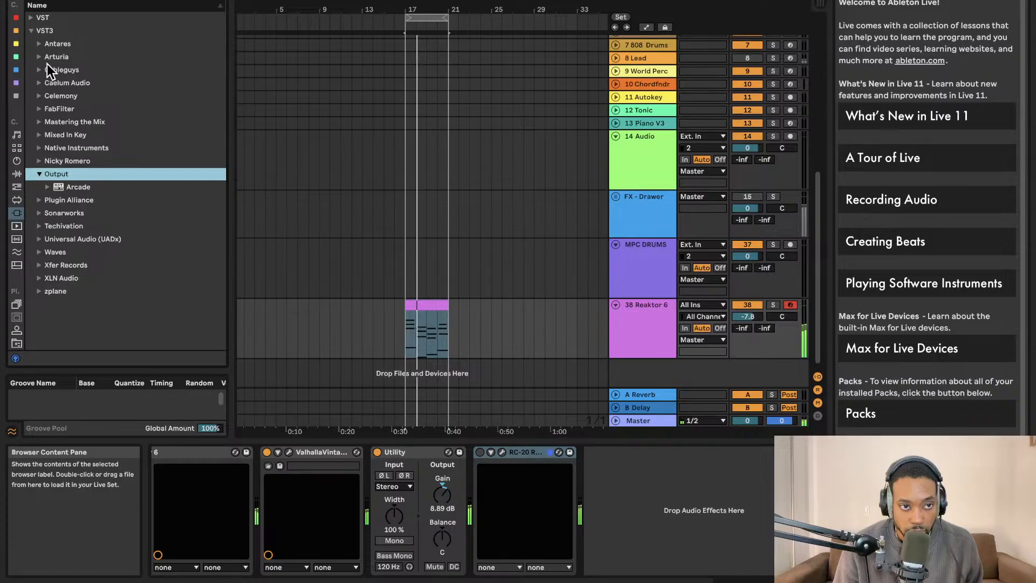
# Examine the VST folder's Utility, Effects and Productivity categories and recheck the VST3 vendors from Sonarworks to zplane.
pyautogui.click(32, 19)
pyautogui.scroll(-4, 78, 247)
pyautogui.scroll(3, 68, 180)
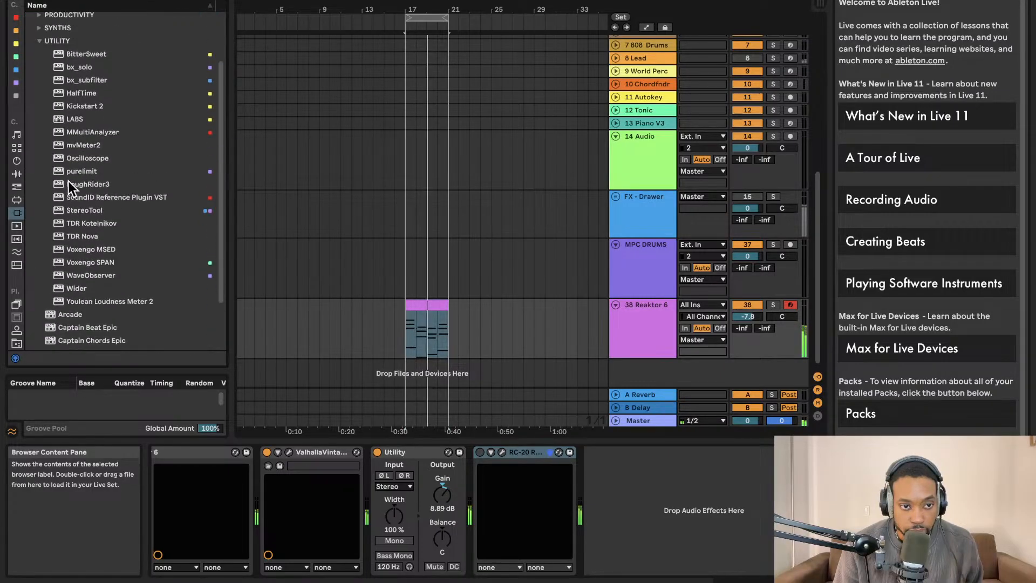
pyautogui.click(41, 82)
pyautogui.click(33, 212)
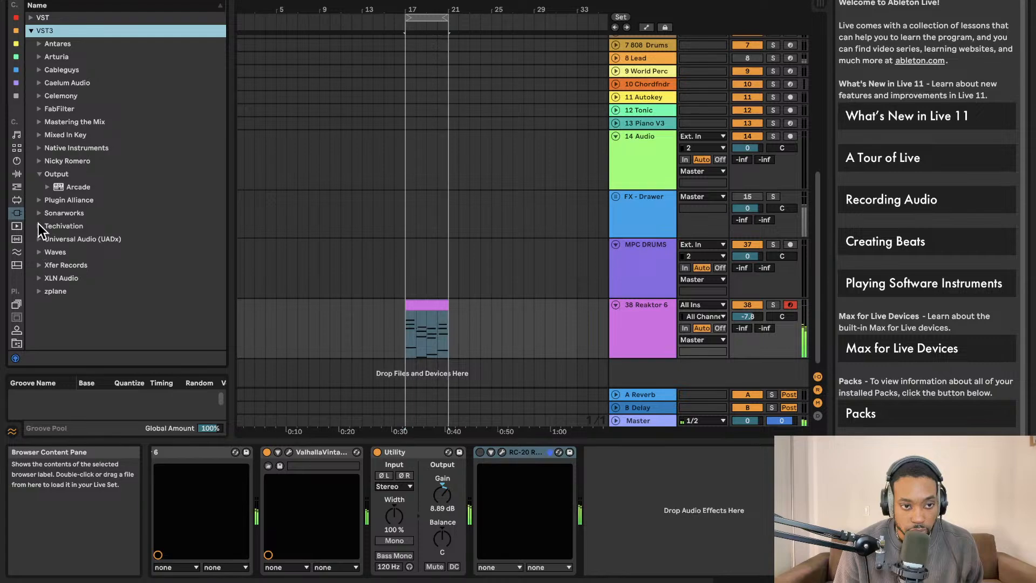
pyautogui.click(38, 214)
pyautogui.click(39, 237)
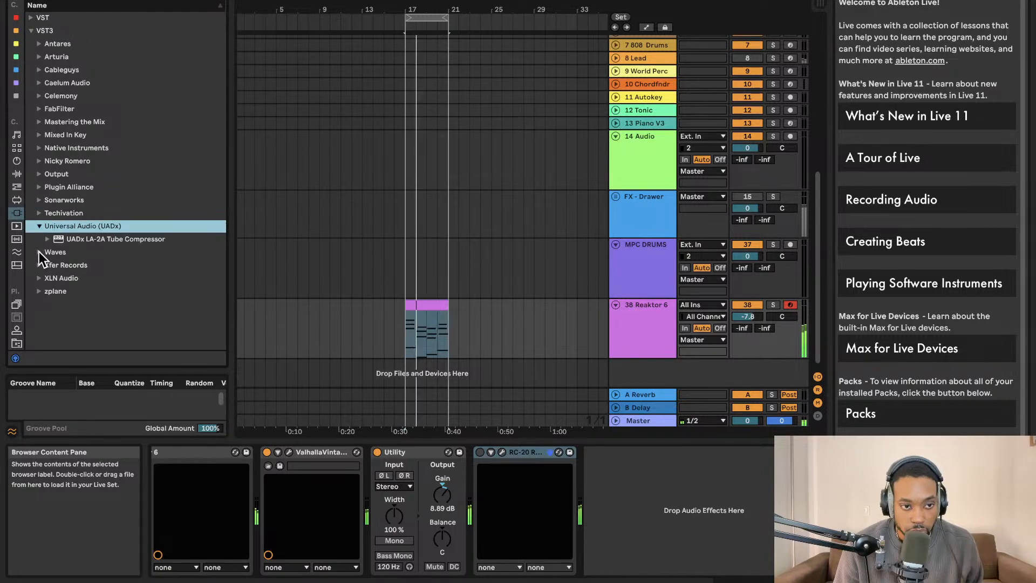
pyautogui.click(40, 263)
pyautogui.click(37, 289)
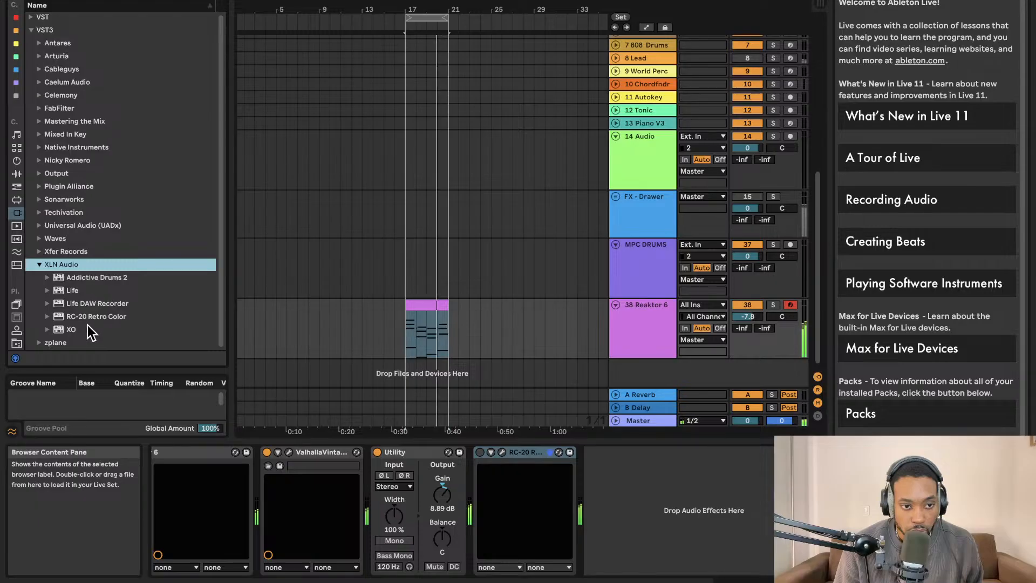
pyautogui.click(43, 341)
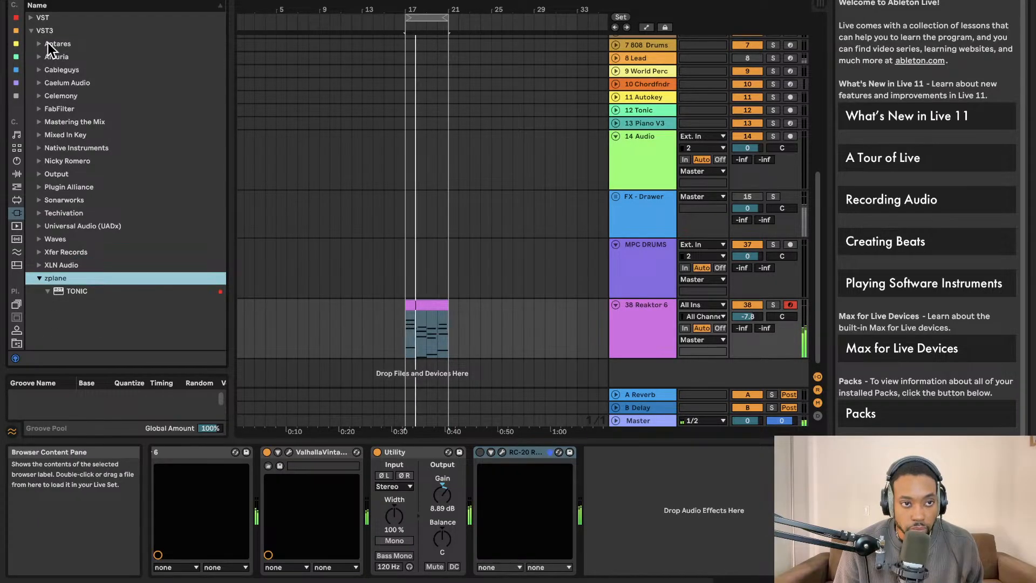
pyautogui.click(29, 17)
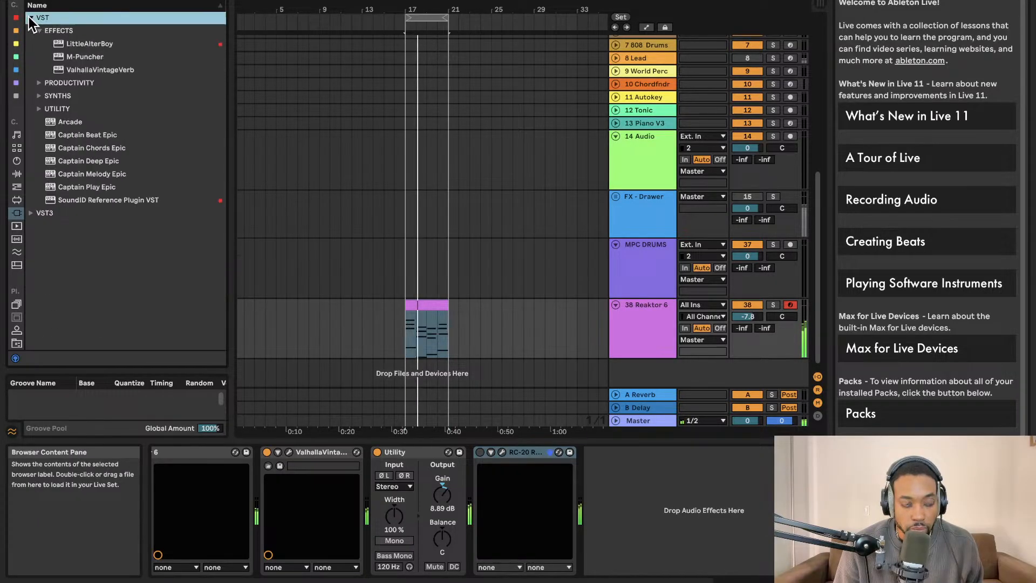
pyautogui.click(34, 79)
pyautogui.click(38, 43)
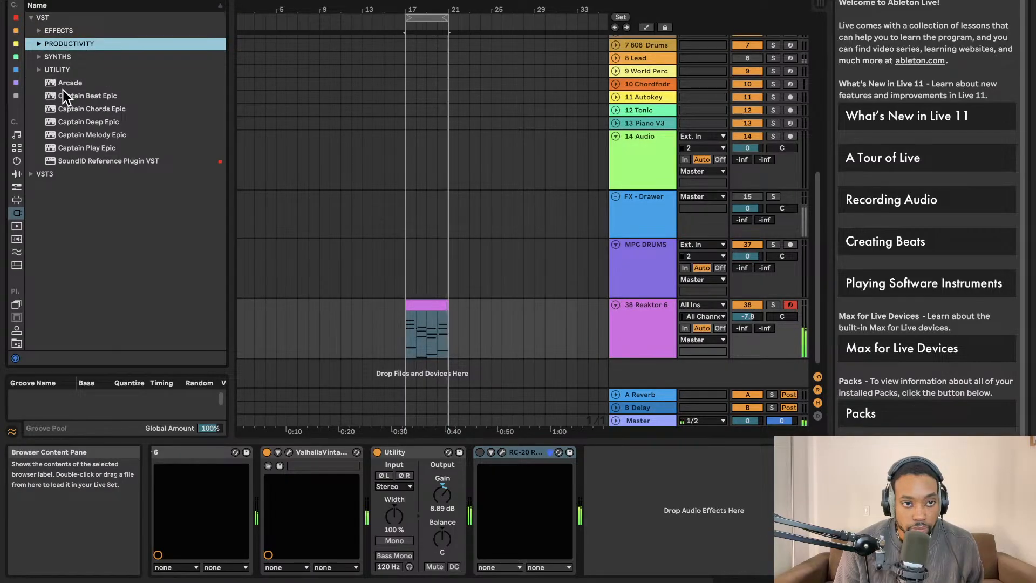
# Load XLN Audio's Life onto the Reaktor 6 track, start playback, and open the Life plug-in window.
pyautogui.click(31, 176)
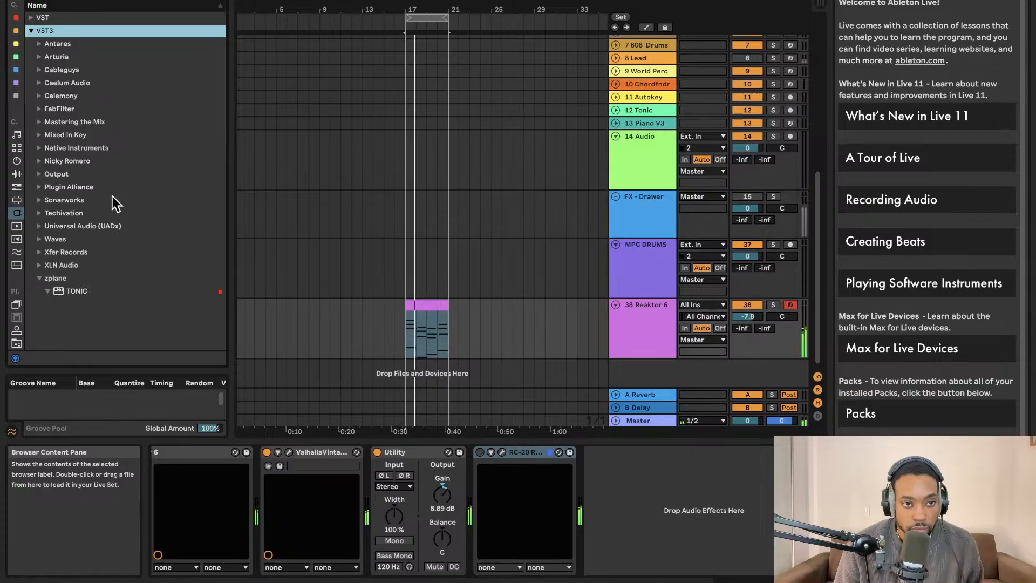
pyautogui.click(41, 253)
pyautogui.click(44, 292)
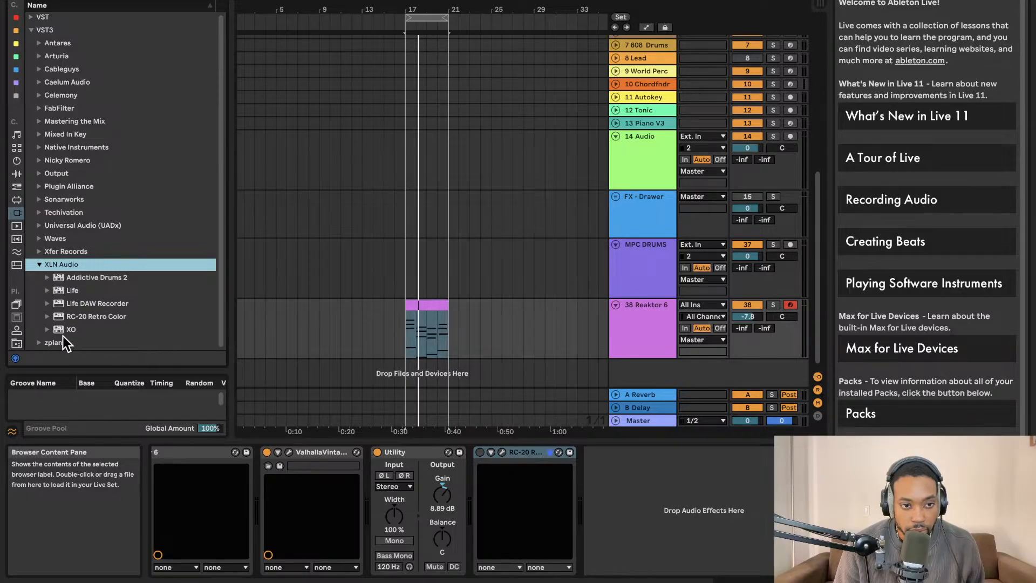
pyautogui.click(41, 342)
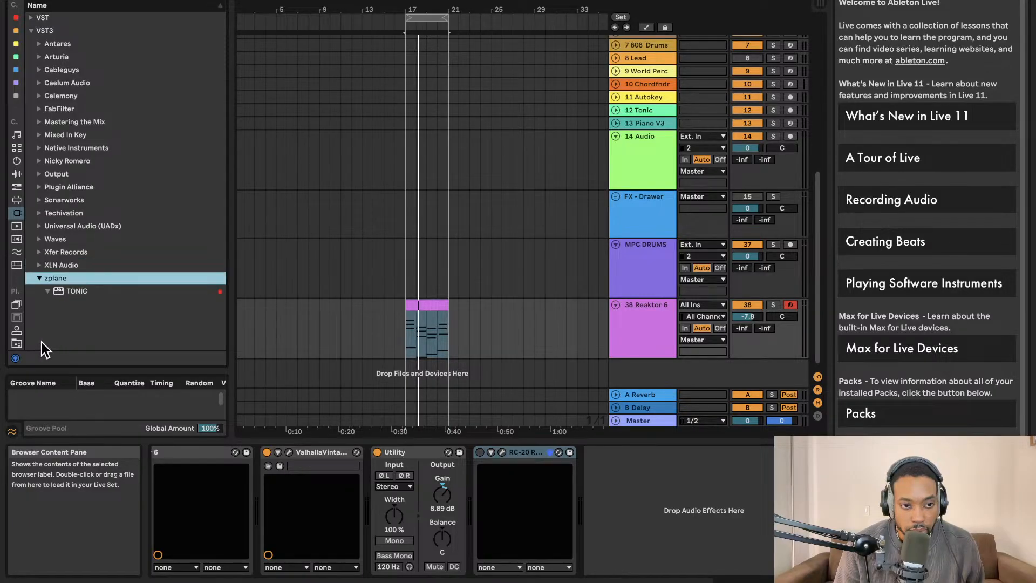
pyautogui.click(48, 291)
pyautogui.click(43, 278)
pyautogui.click(42, 266)
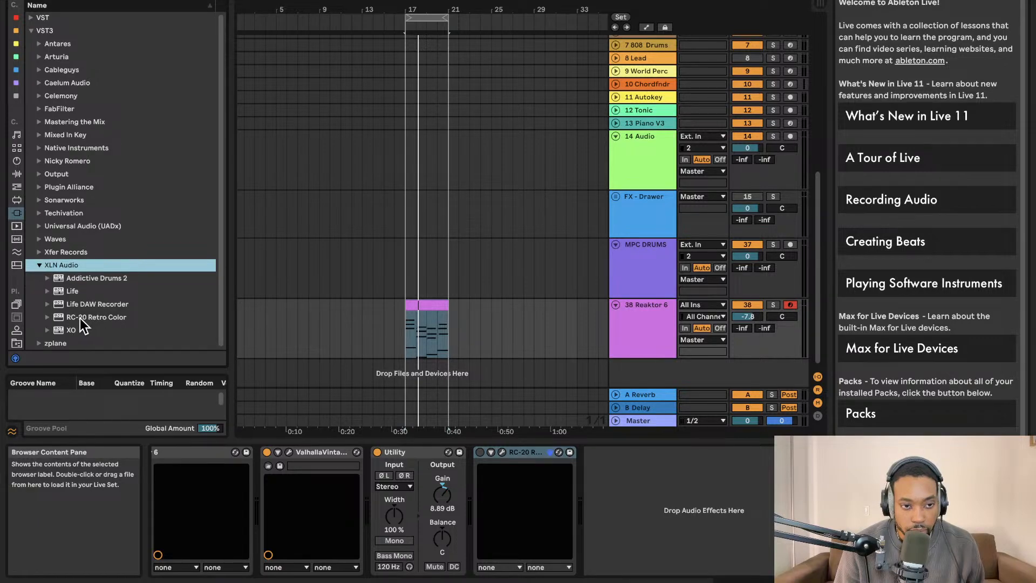
pyautogui.moveTo(80, 320); pyautogui.dragTo(674, 356)
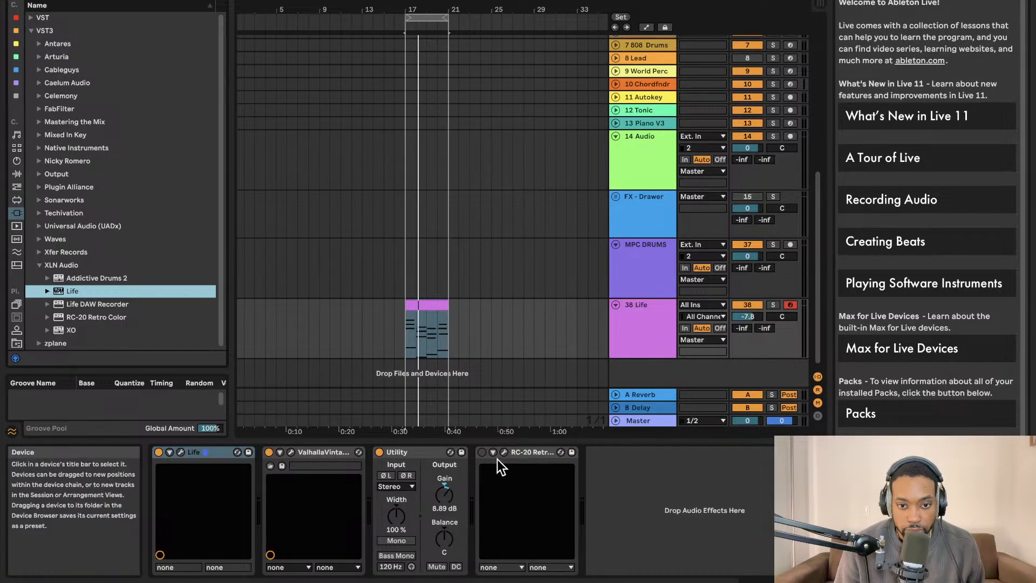
pyautogui.press('space')
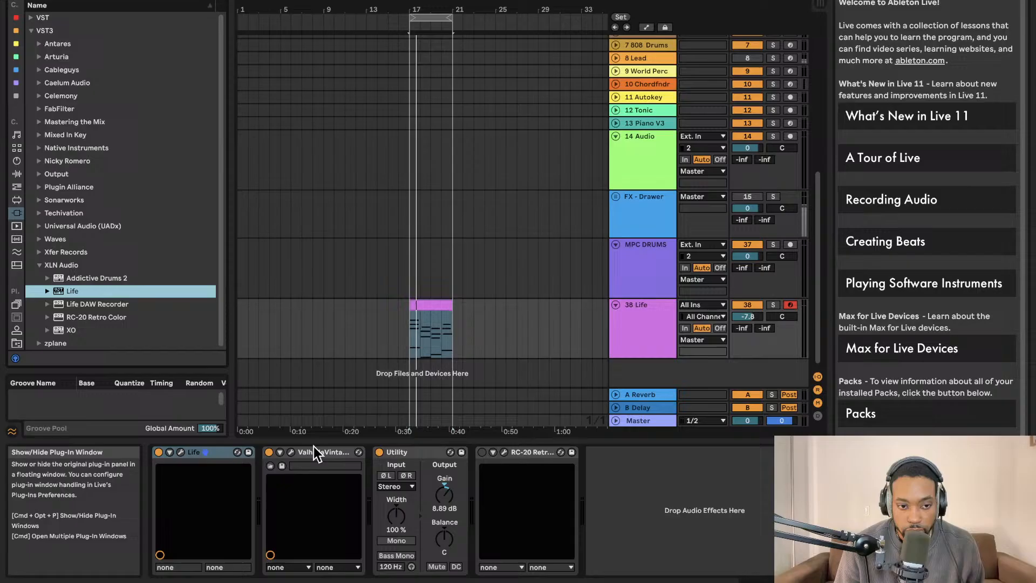
pyautogui.click(181, 452)
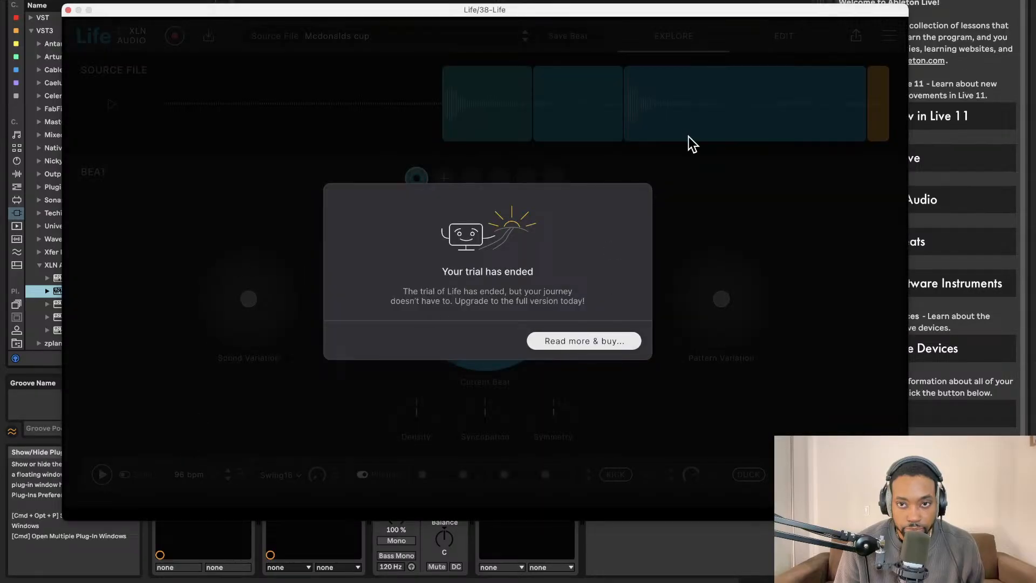
# Close the Life plug-in window and delete Life from track 38's device chain.
pyautogui.click(68, 10)
pyautogui.click(68, 10)
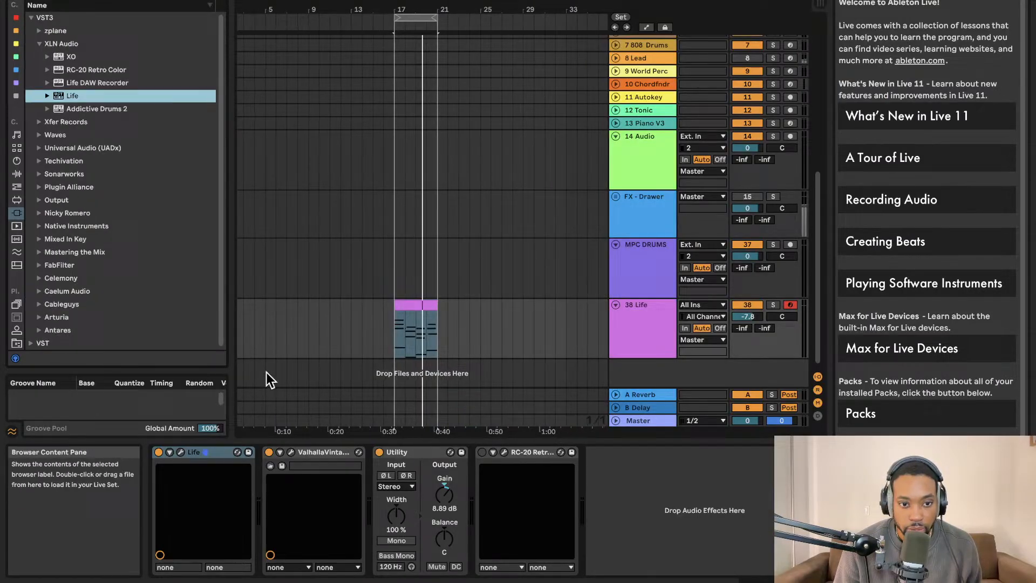
pyautogui.click(218, 453)
pyautogui.press('Delete')
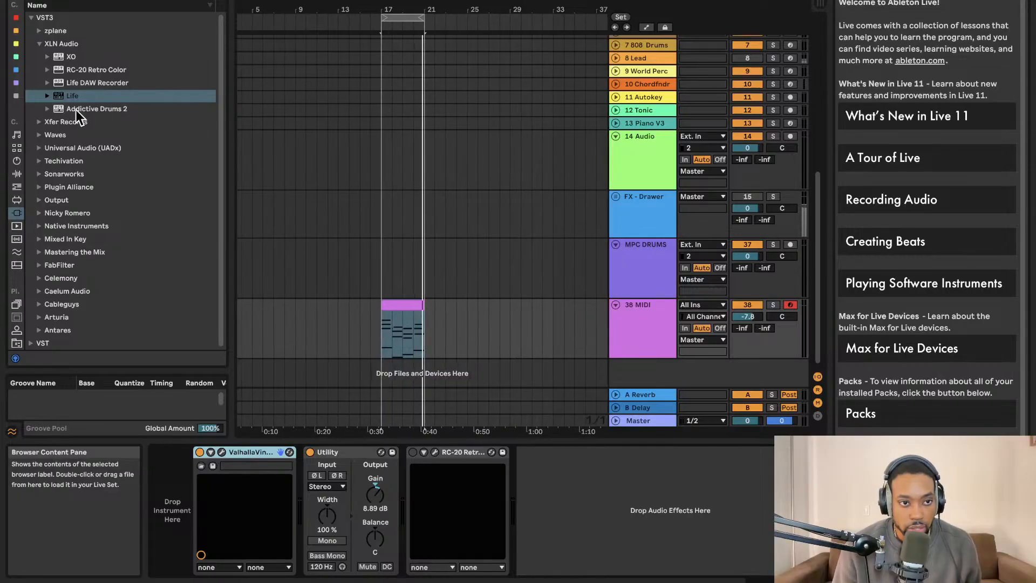
# Look through the VST3 vendor folders from Xfer Records to Native Instruments for a suitable plug-in.
pyautogui.click(54, 122)
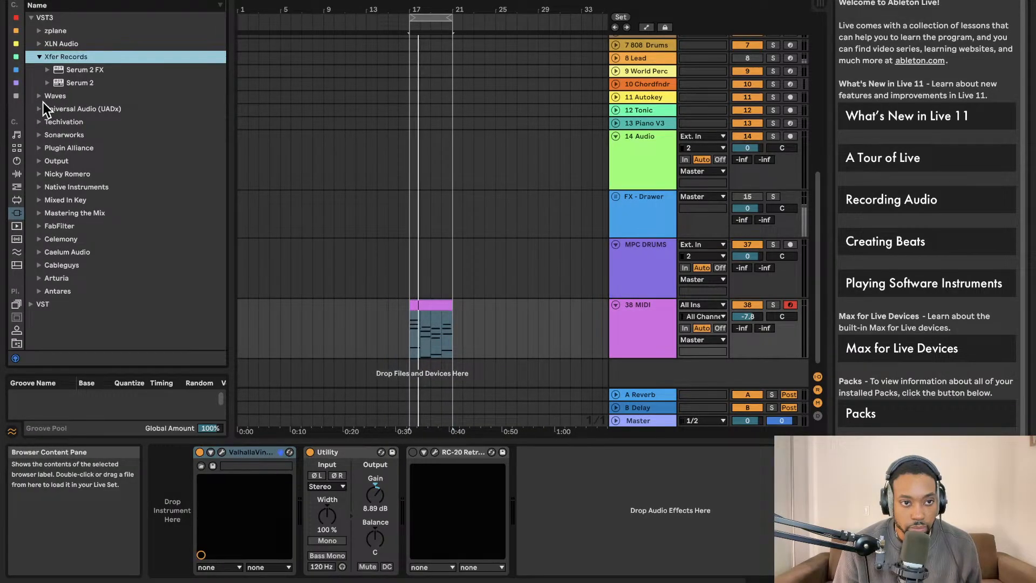
pyautogui.click(40, 110)
pyautogui.click(44, 98)
pyautogui.click(44, 122)
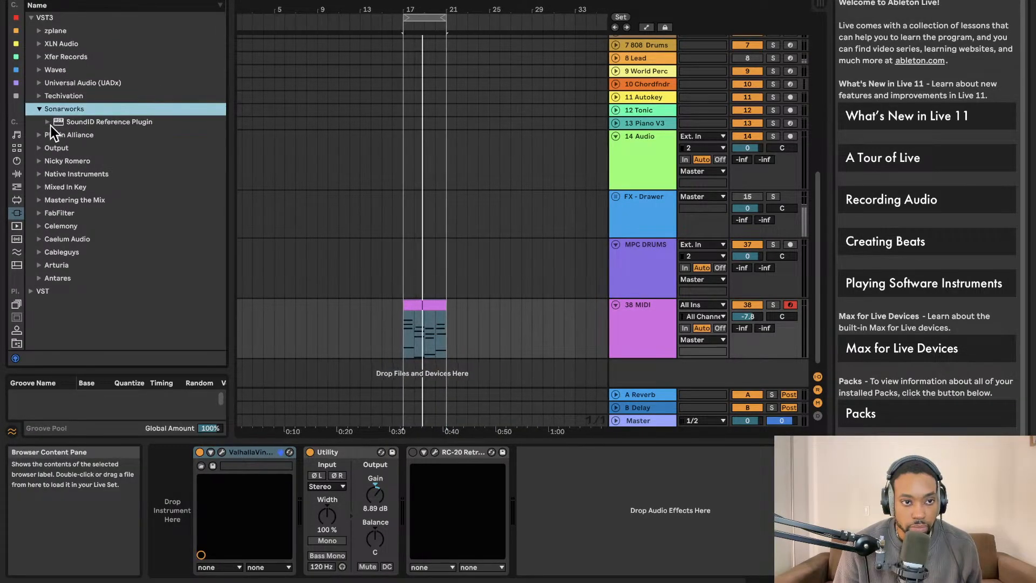
pyautogui.click(48, 133)
pyautogui.click(47, 146)
pyautogui.click(48, 157)
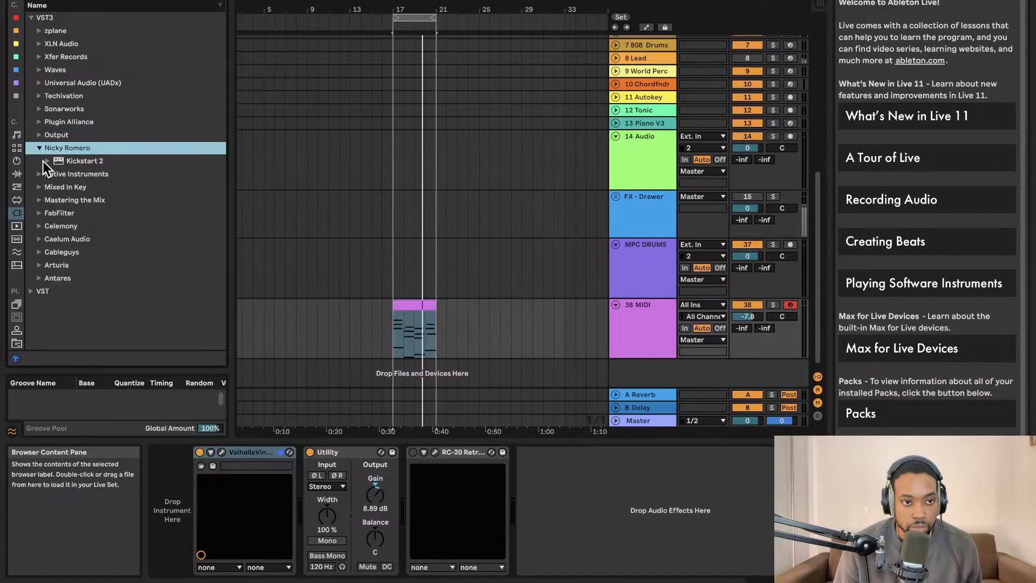
pyautogui.click(42, 171)
pyautogui.scroll(-2, 47, 178)
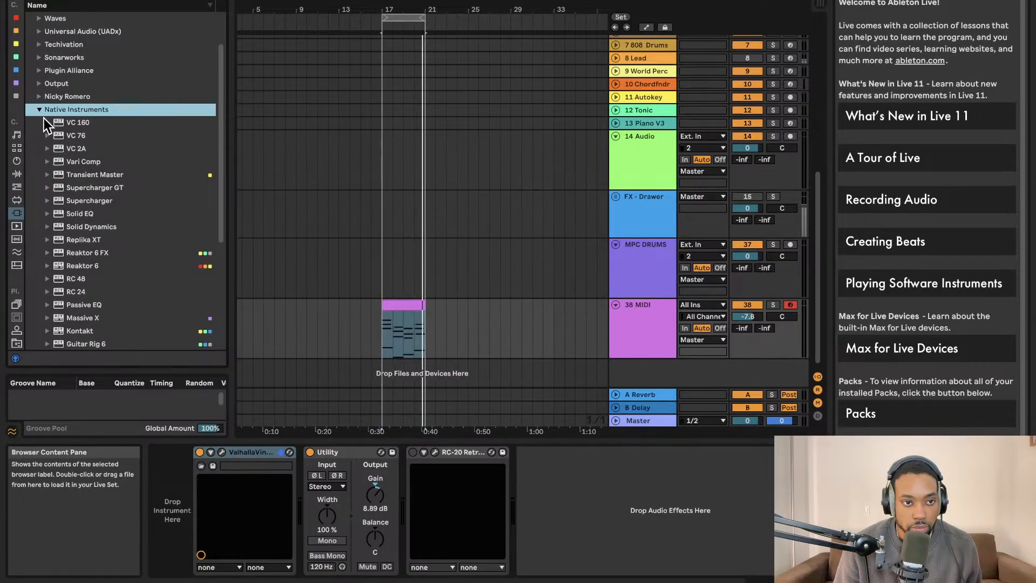
pyautogui.scroll(-5, 57, 154)
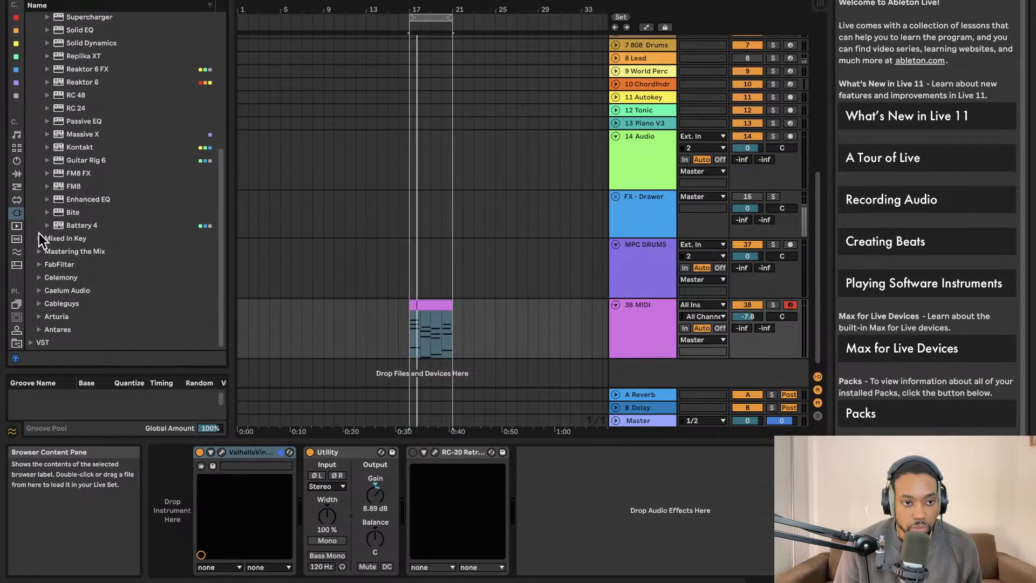
# Examine the VST3 plug-ins from Mixed In Key, FabFilter, Caelum Audio, Arturia and Antares.
pyautogui.click(43, 238)
pyautogui.click(42, 263)
pyautogui.scroll(-4, 71, 243)
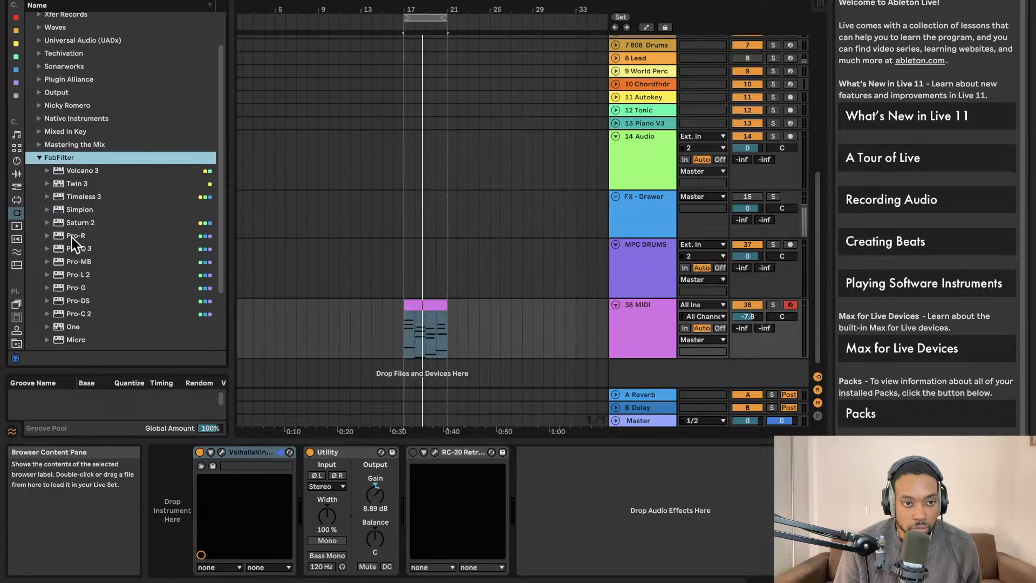
pyautogui.click(41, 278)
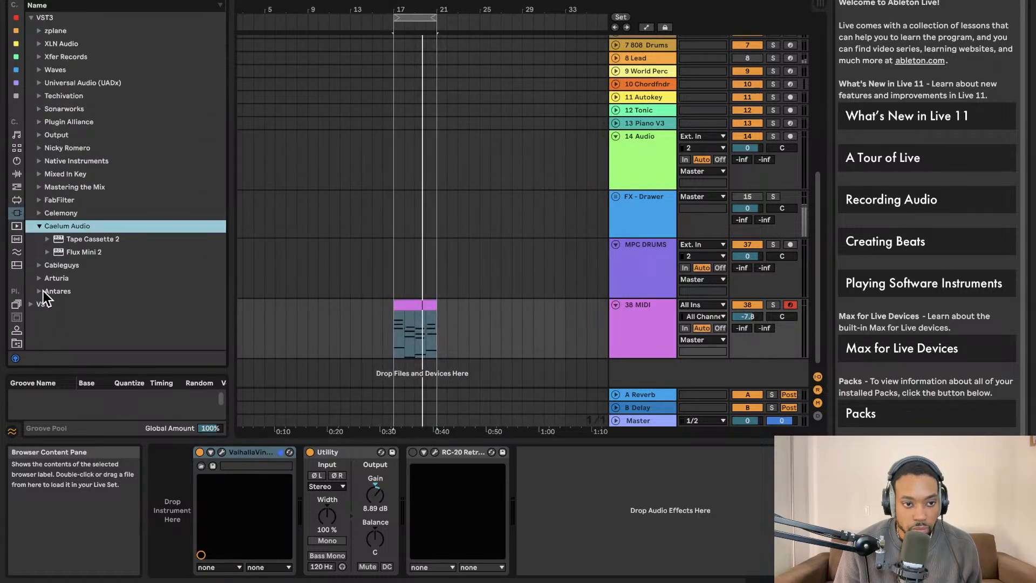
pyautogui.click(44, 292)
pyautogui.scroll(-5, 57, 273)
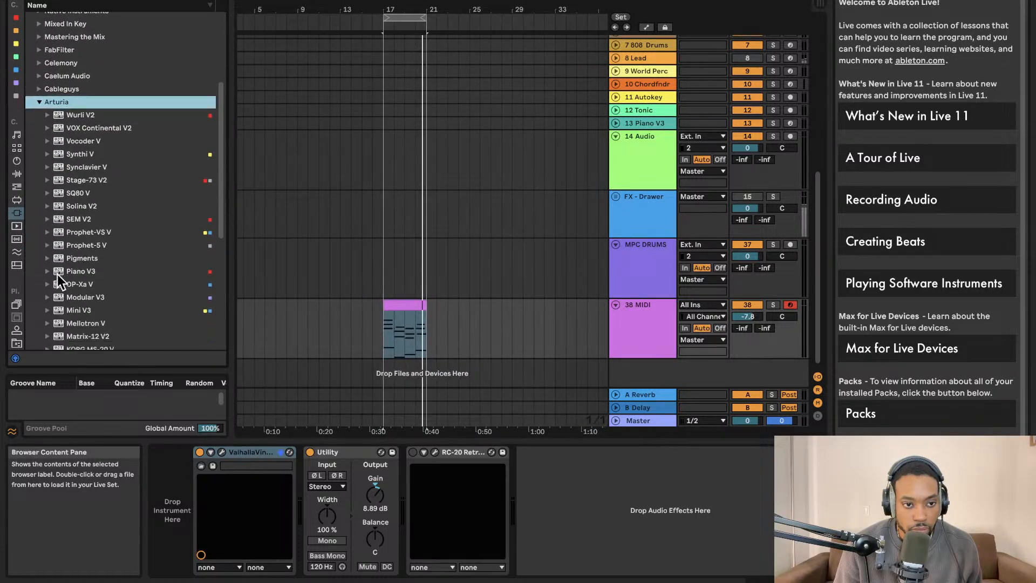
pyautogui.click(36, 329)
pyautogui.scroll(-2, 59, 309)
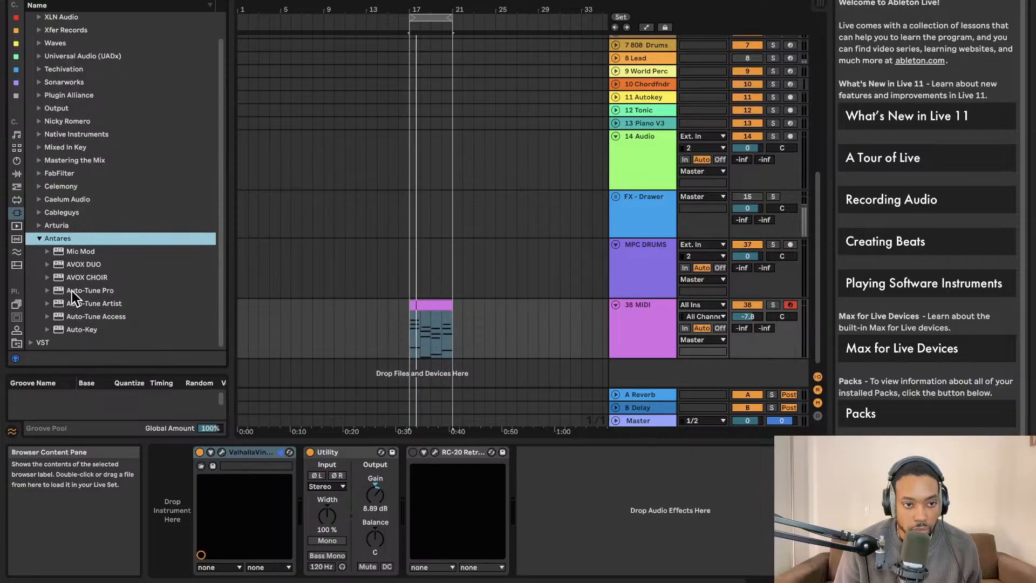
# Look through the synths in the VST folder, and play the looped clip from its start with RC-20 switched on.
pyautogui.click(32, 341)
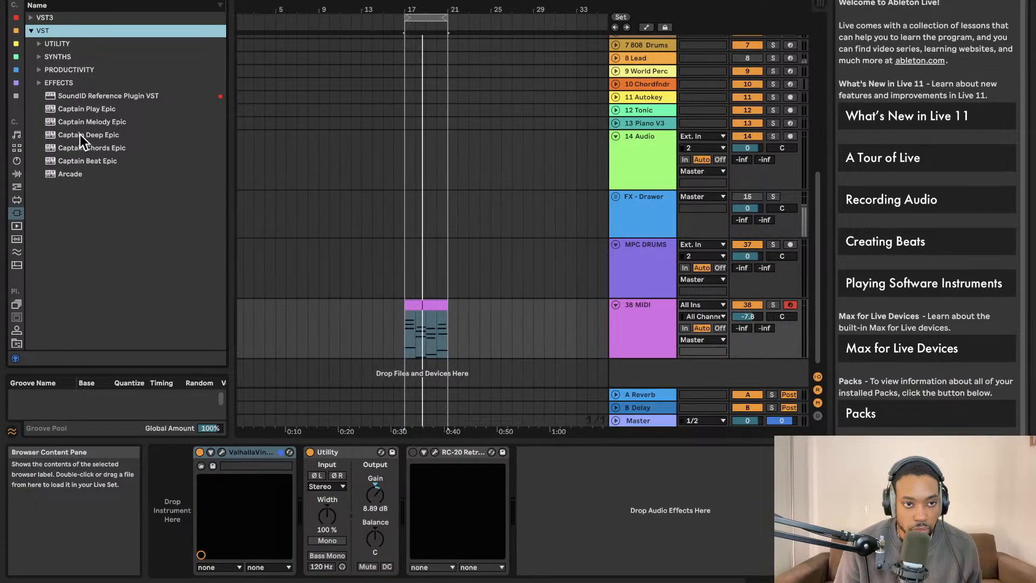
pyautogui.click(40, 56)
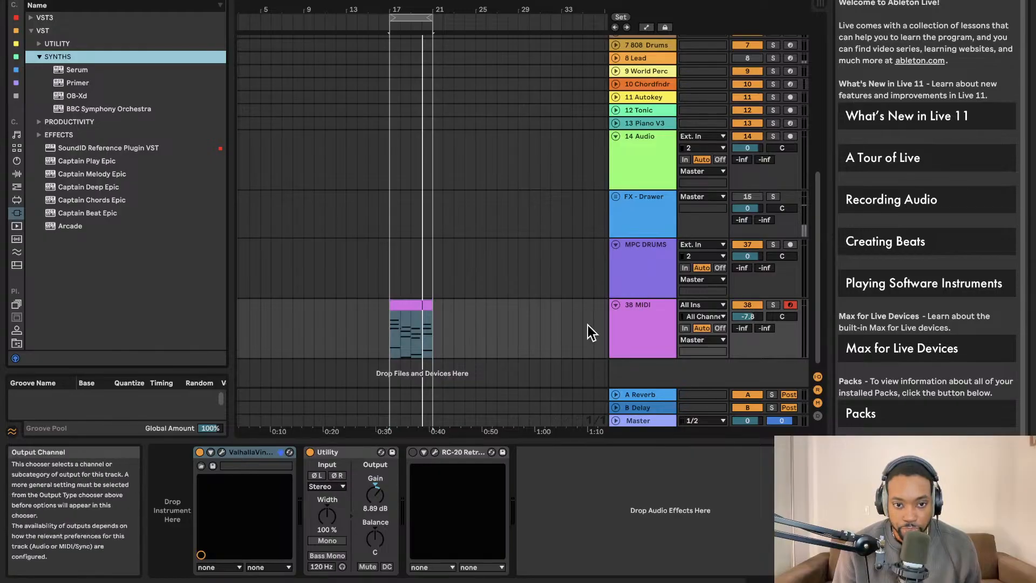
pyautogui.click(574, 330)
pyautogui.click(395, 350)
pyautogui.press('space')
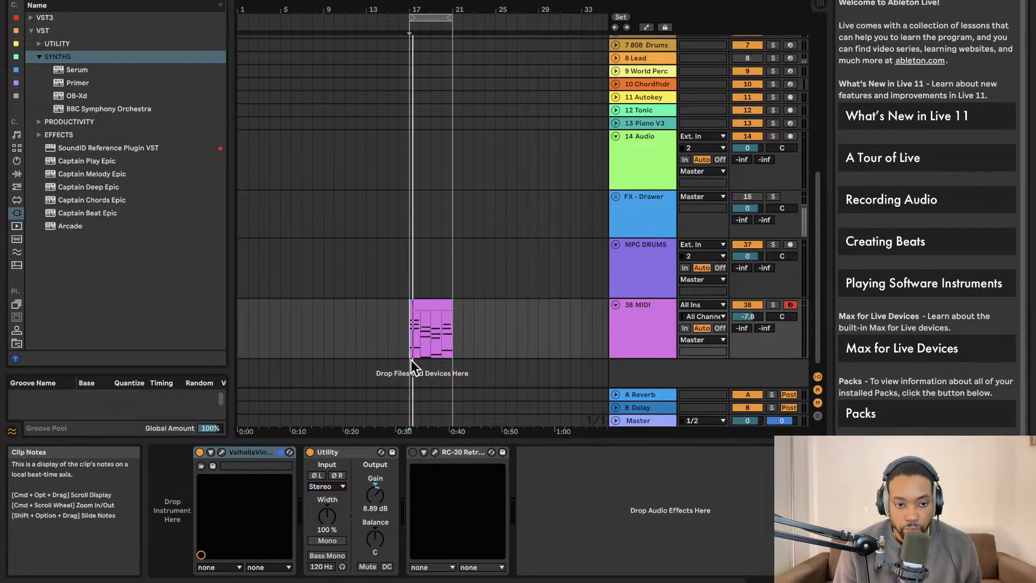
pyautogui.click(412, 452)
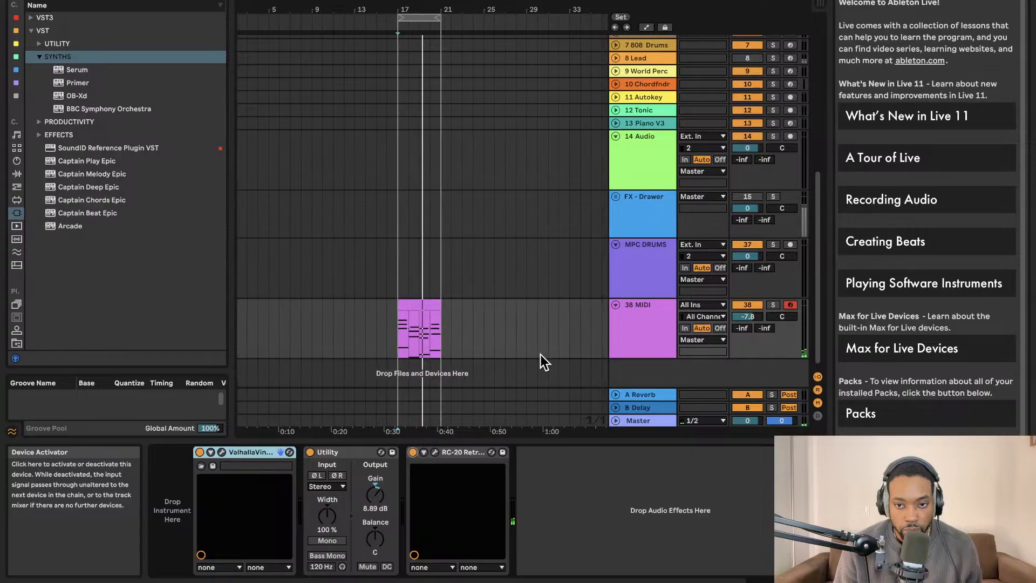
# Restore Reaktor 6 at the start of track 38's device chain and check its plug-in window.
pyautogui.click(616, 313)
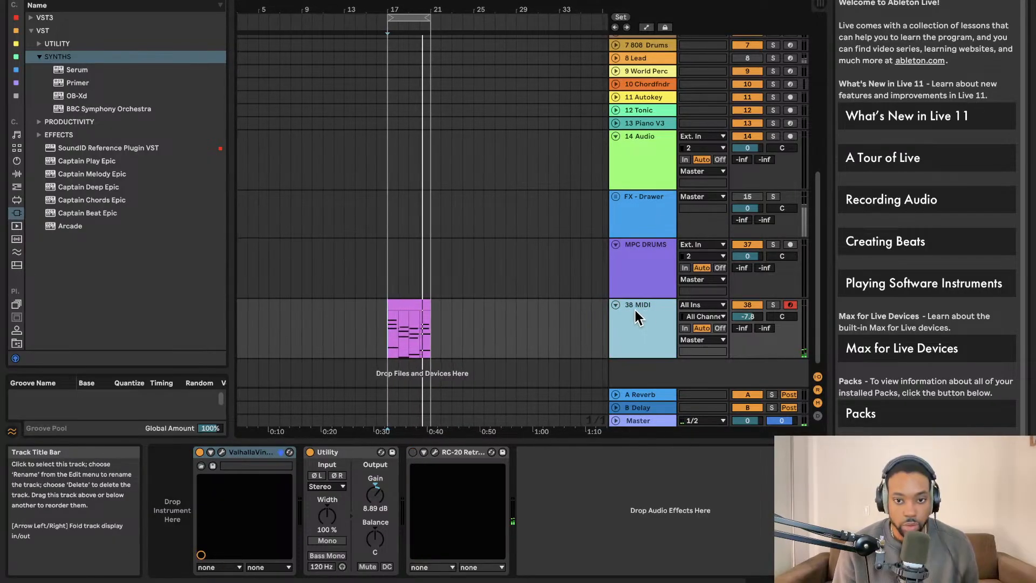
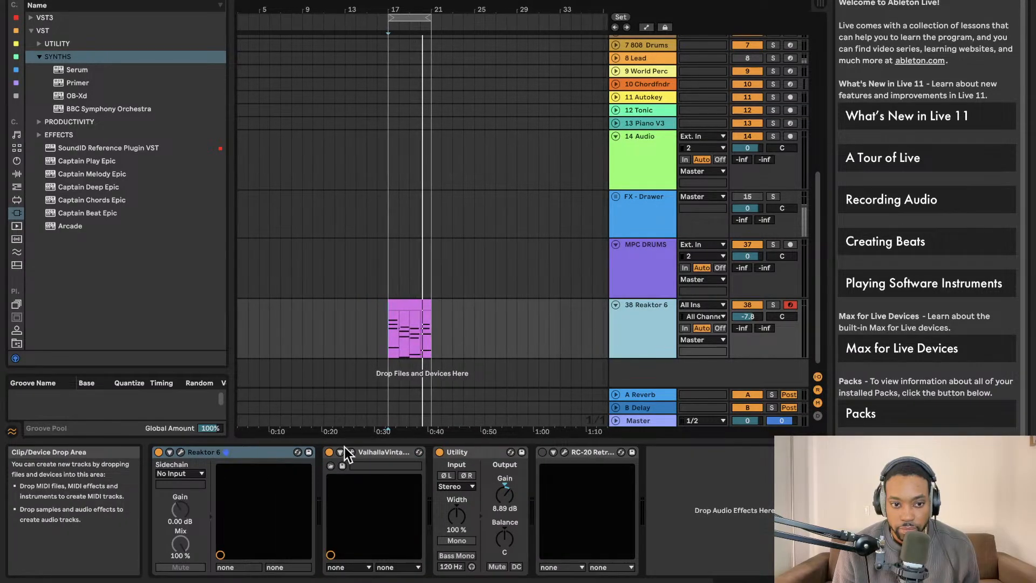
pyautogui.click(183, 454)
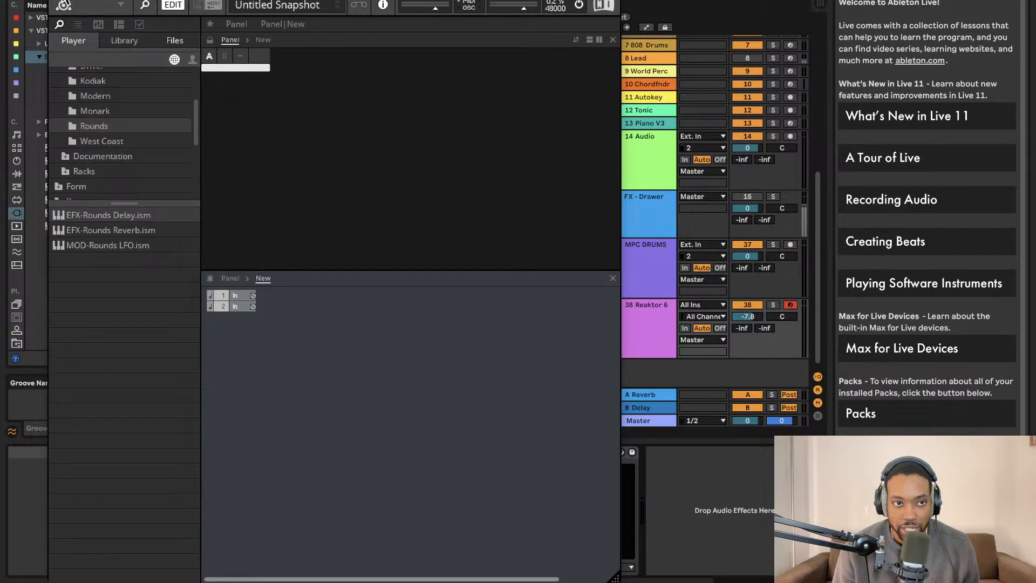
pyautogui.press('super+w')
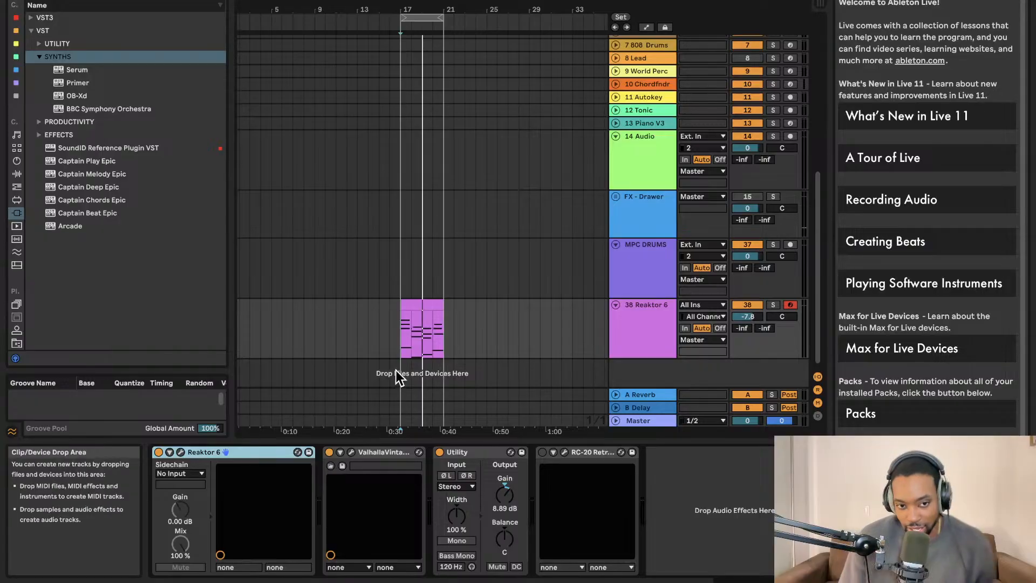
# Reopen Reaktor 6, check the list of recent files, and close the plug-in window.
pyautogui.click(180, 451)
pyautogui.click(122, 5)
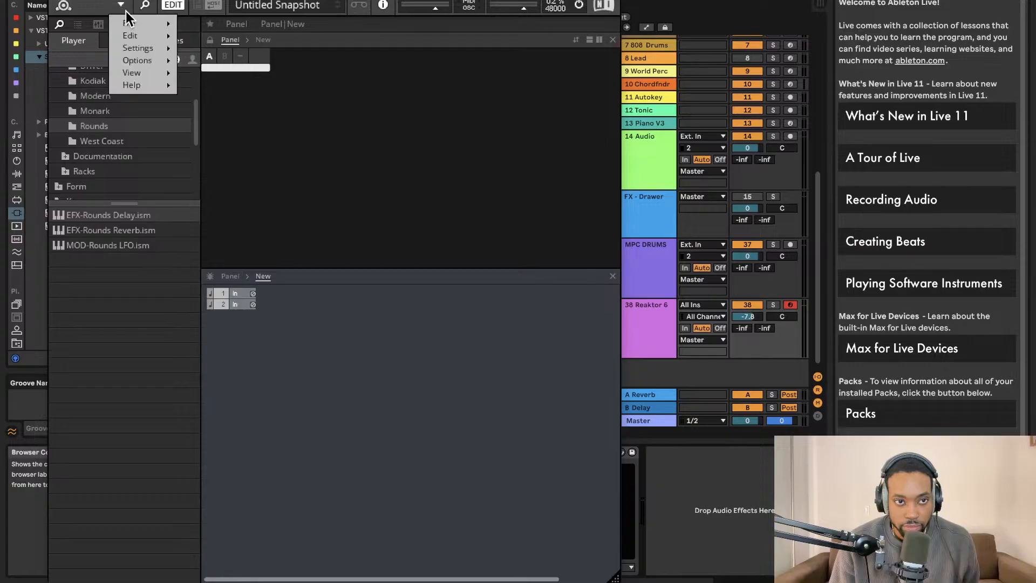
pyautogui.moveTo(129, 23)
pyautogui.moveTo(219, 60)
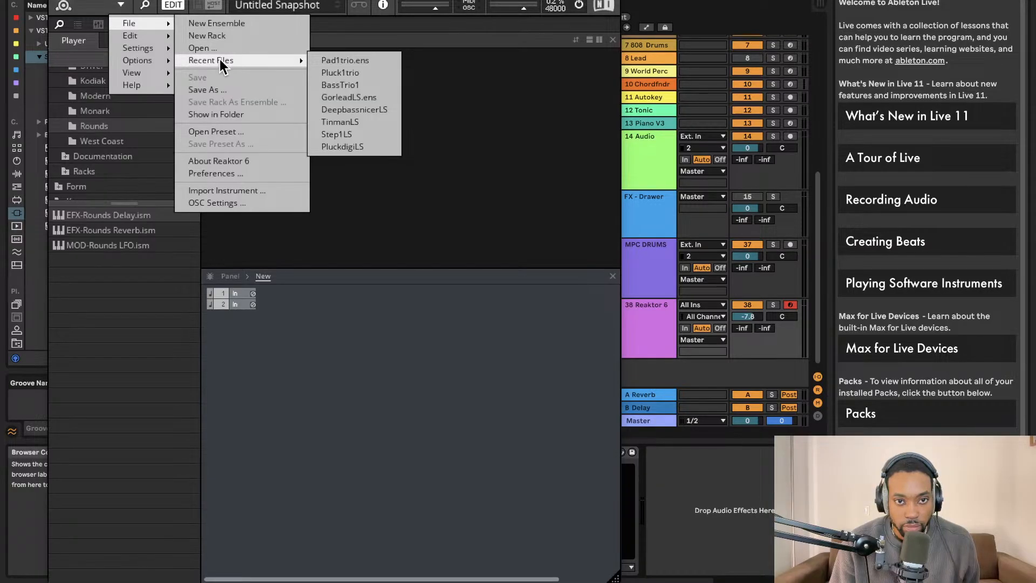
pyautogui.click(341, 377)
pyautogui.moveTo(173, 0); pyautogui.dragTo(369, 88)
pyautogui.click(249, 88)
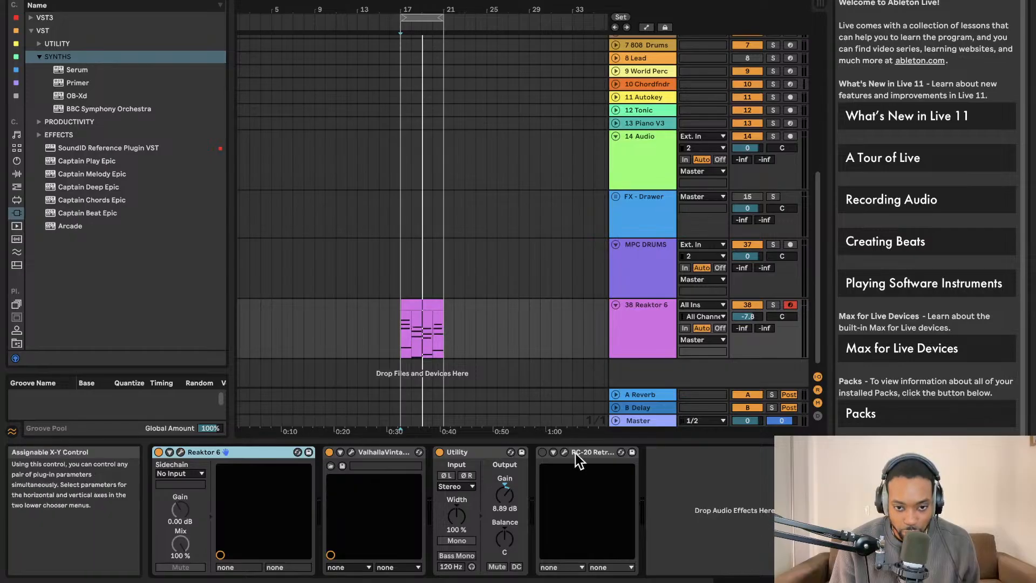
# Delete RC-20 from track 38's device chain and reopen the Reaktor 6 window.
pyautogui.click(593, 456)
pyautogui.press('Delete')
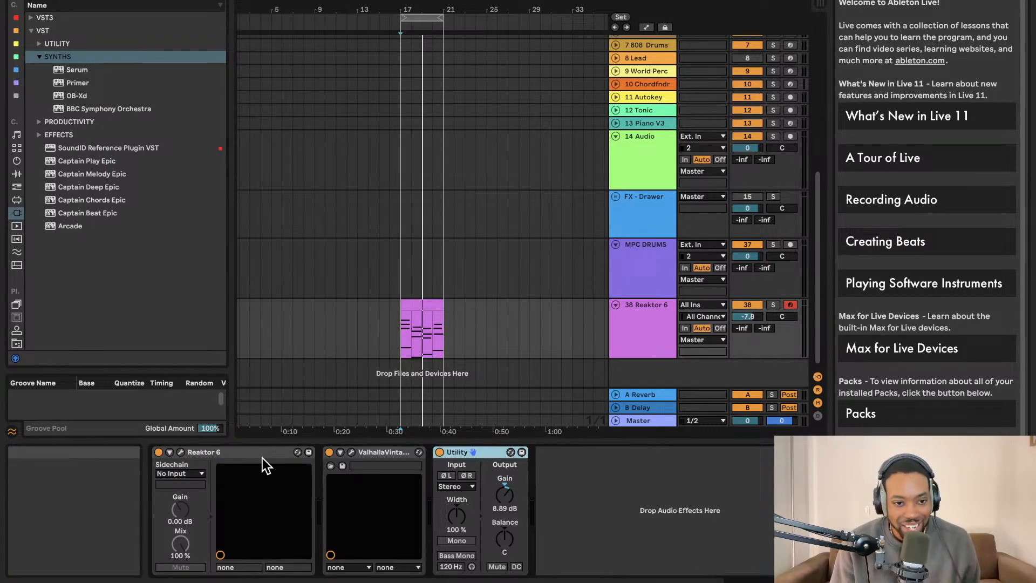
pyautogui.click(181, 451)
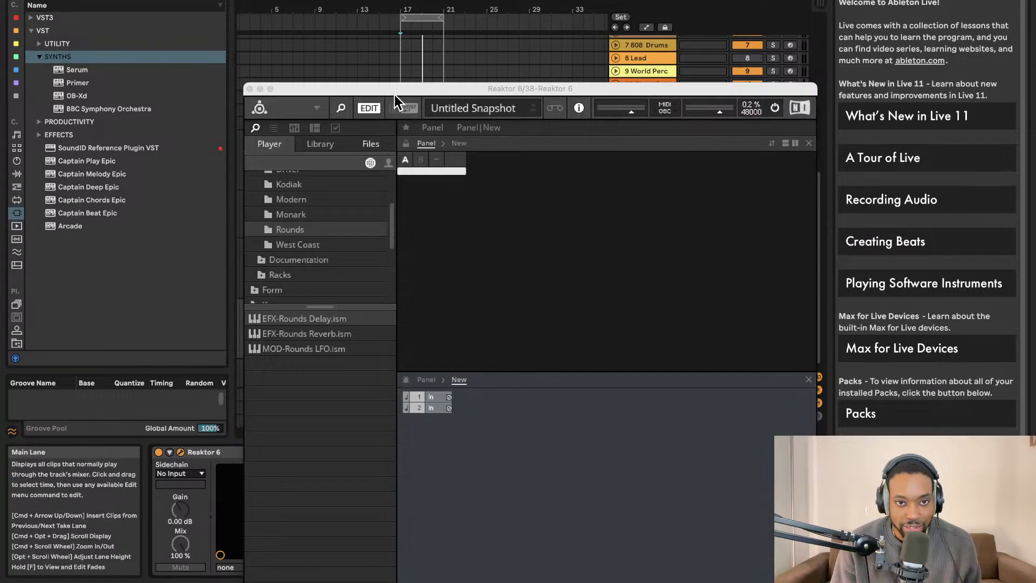
pyautogui.moveTo(401, 31); pyautogui.dragTo(245, 18)
# Expand the Blocks Base library down to its Blocks folder and list the Util blocks.
pyautogui.scroll(3, 157, 162)
pyautogui.click(100, 105)
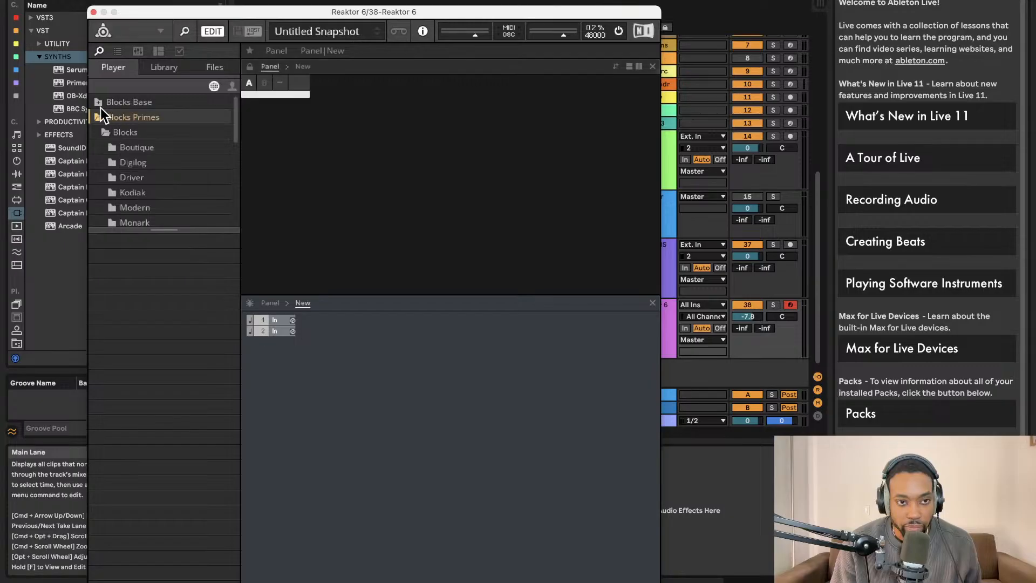
pyautogui.click(100, 103)
pyautogui.click(105, 117)
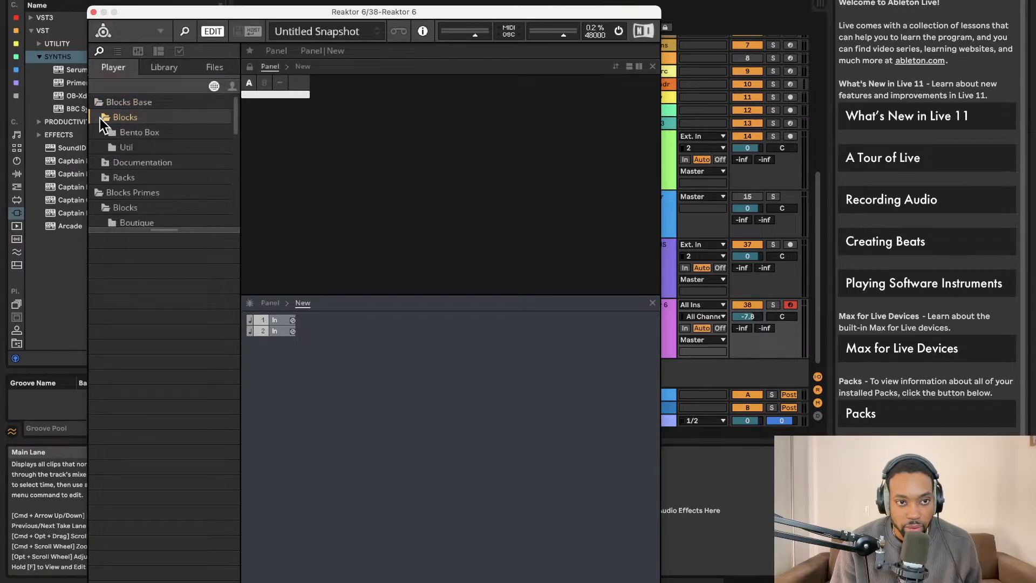
pyautogui.scroll(-5, 143, 144)
pyautogui.scroll(2, 137, 156)
pyautogui.click(142, 143)
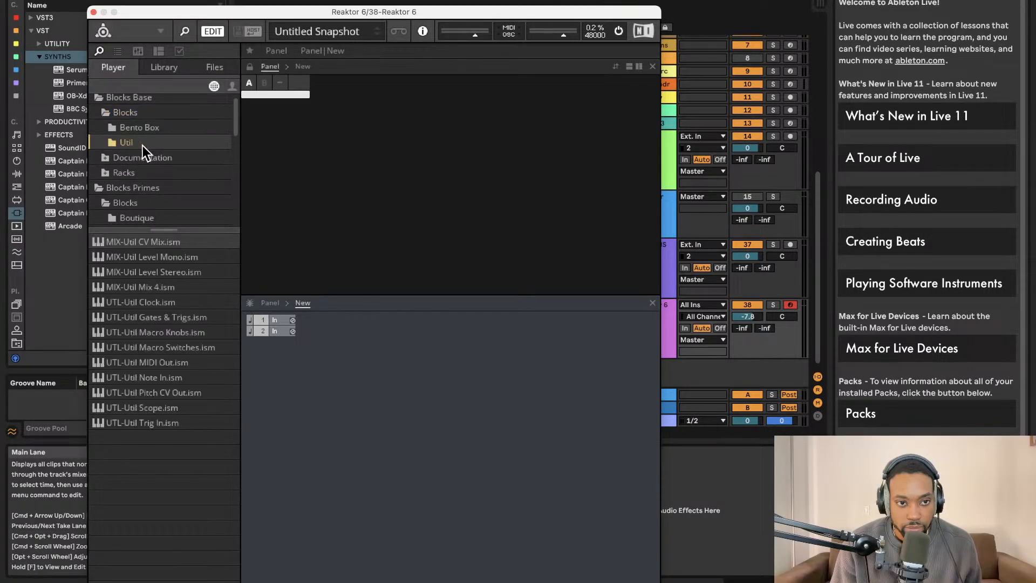
# Look over the Bento Box blocks and add a Note In block from the Util folder to the structure.
pyautogui.click(158, 128)
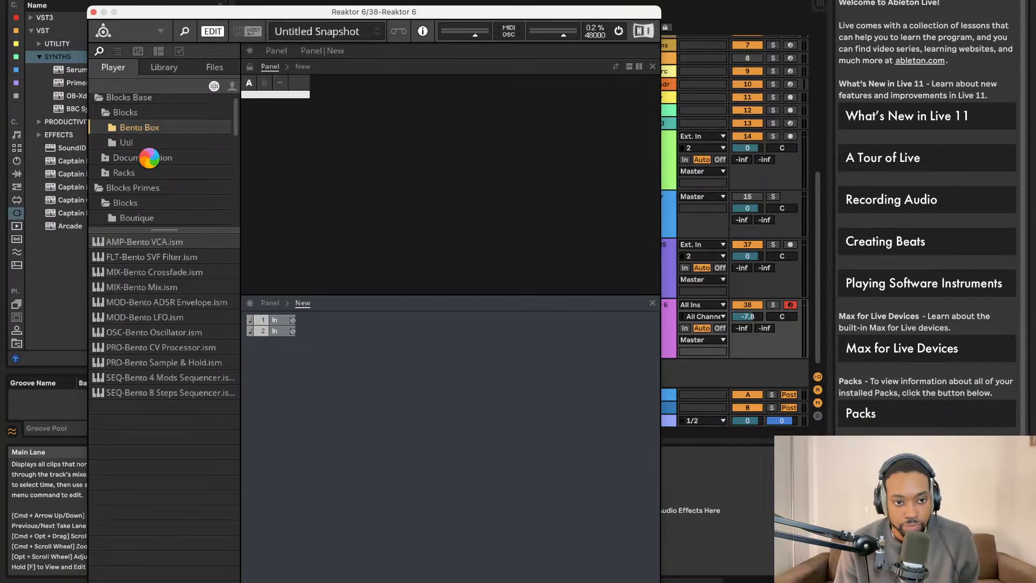
pyautogui.press('Up')
pyautogui.click(169, 134)
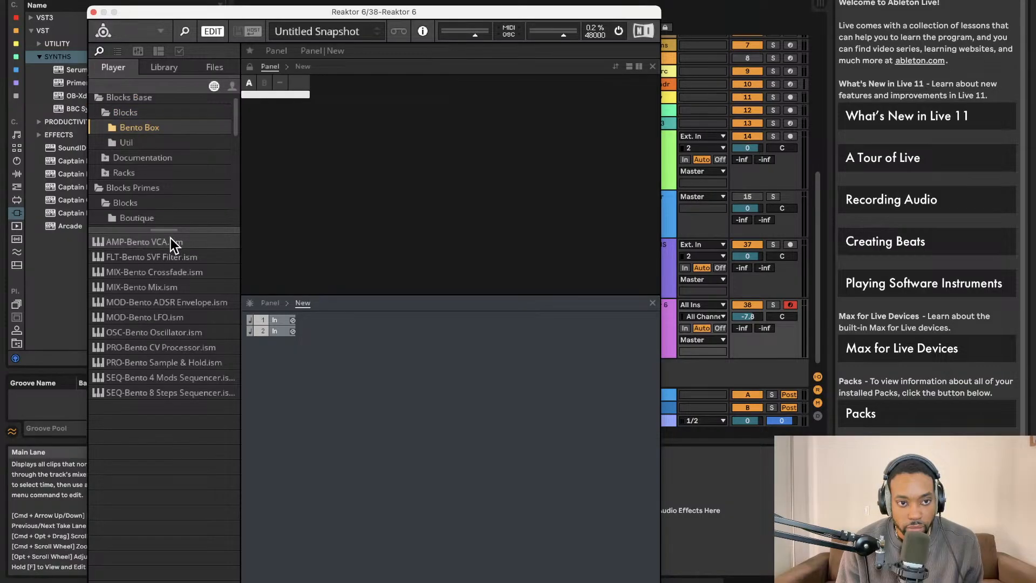
pyautogui.click(140, 142)
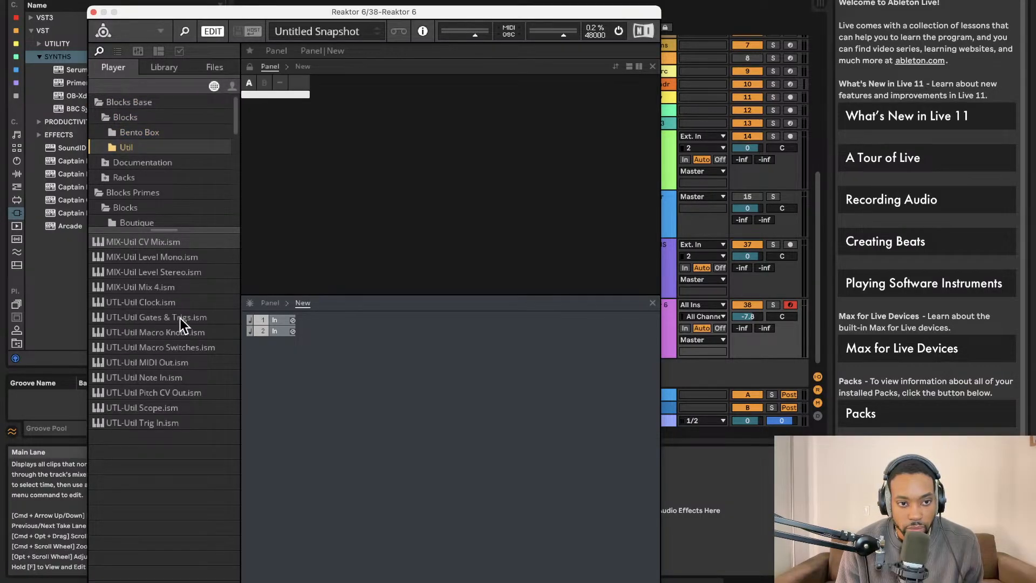
pyautogui.moveTo(165, 378); pyautogui.dragTo(257, 367)
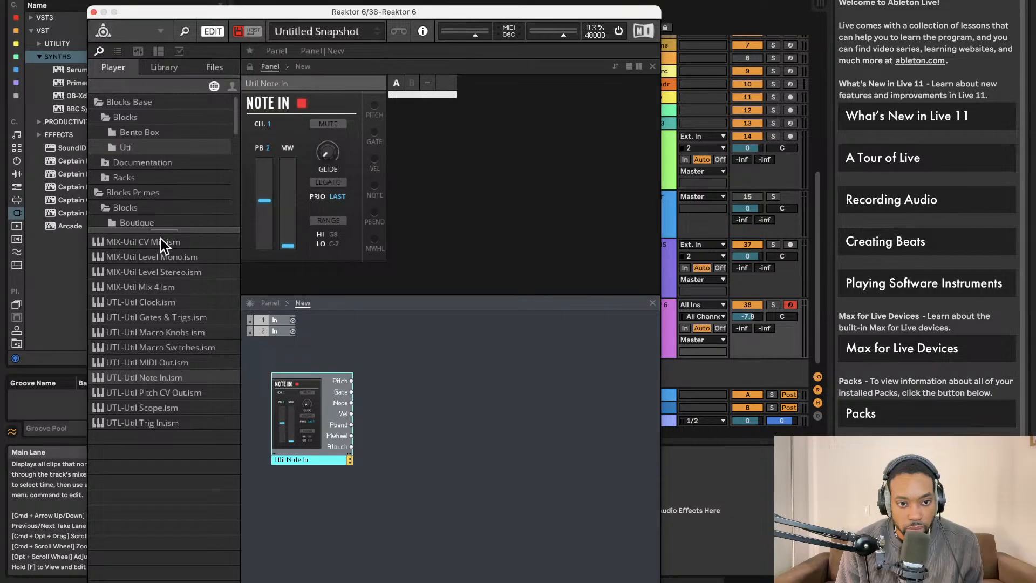
# Add three Bento Oscillator blocks from the Bento Box folder and arrange them in a column beside the Note In block.
pyautogui.click(145, 134)
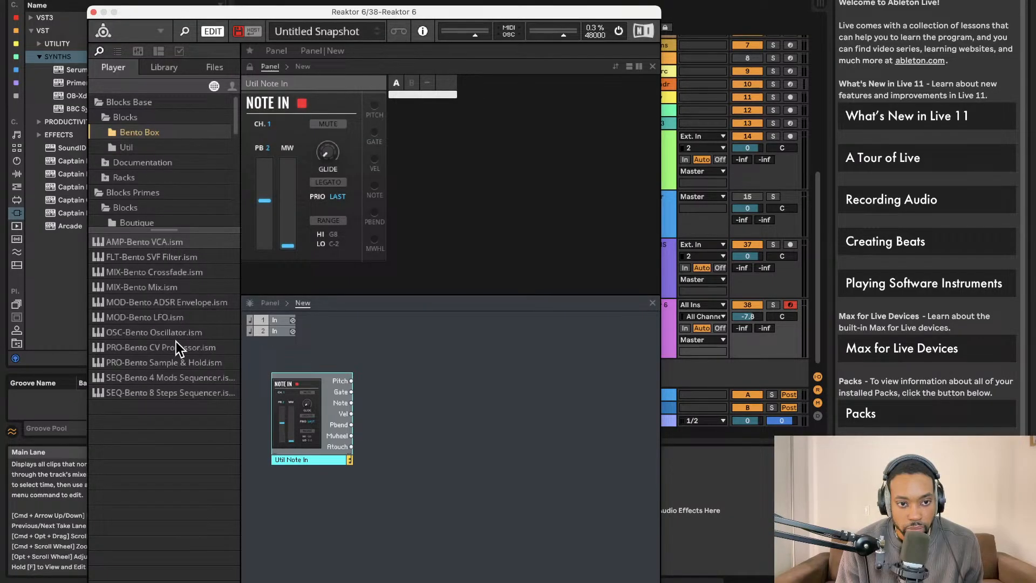
pyautogui.moveTo(176, 337); pyautogui.dragTo(352, 339)
pyautogui.moveTo(194, 331); pyautogui.dragTo(496, 501)
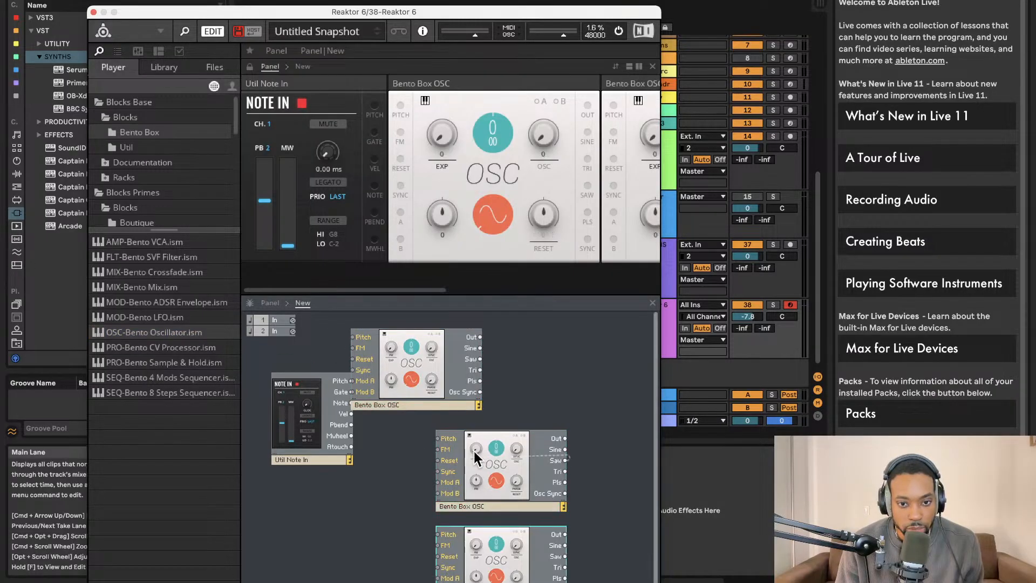
pyautogui.moveTo(475, 447); pyautogui.dragTo(405, 426)
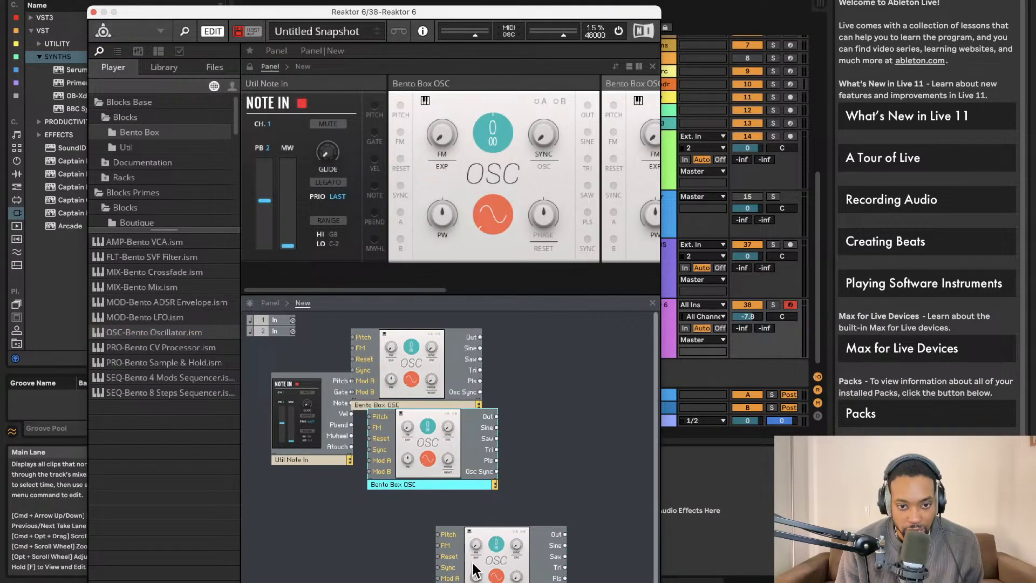
pyautogui.moveTo(472, 563); pyautogui.dragTo(428, 546)
pyautogui.moveTo(462, 430); pyautogui.dragTo(479, 450)
pyautogui.moveTo(480, 380); pyautogui.dragTo(509, 392)
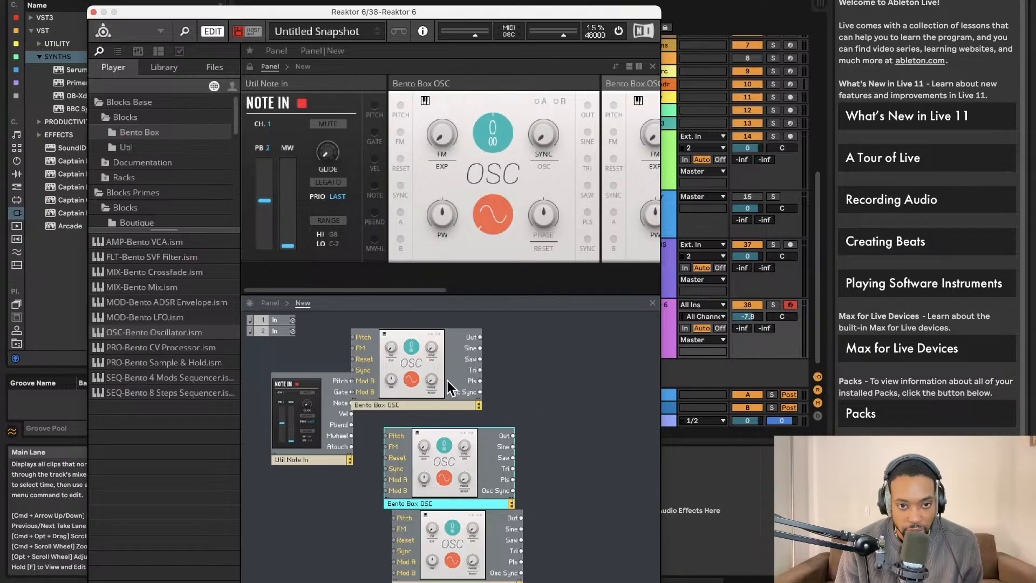
pyautogui.moveTo(448, 380); pyautogui.dragTo(468, 381)
# Add a Bento Mix block and connect the three oscillators' Out ports to its In 1, In 2 and In 3.
pyautogui.moveTo(173, 287); pyautogui.dragTo(620, 448)
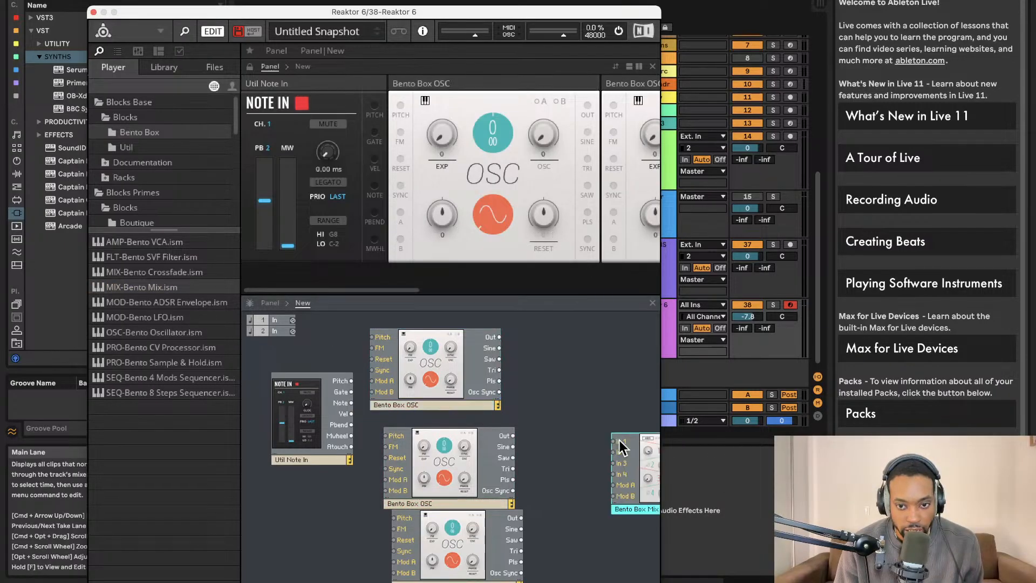
pyautogui.moveTo(500, 337); pyautogui.dragTo(507, 437)
pyautogui.moveTo(614, 453); pyautogui.dragTo(518, 519)
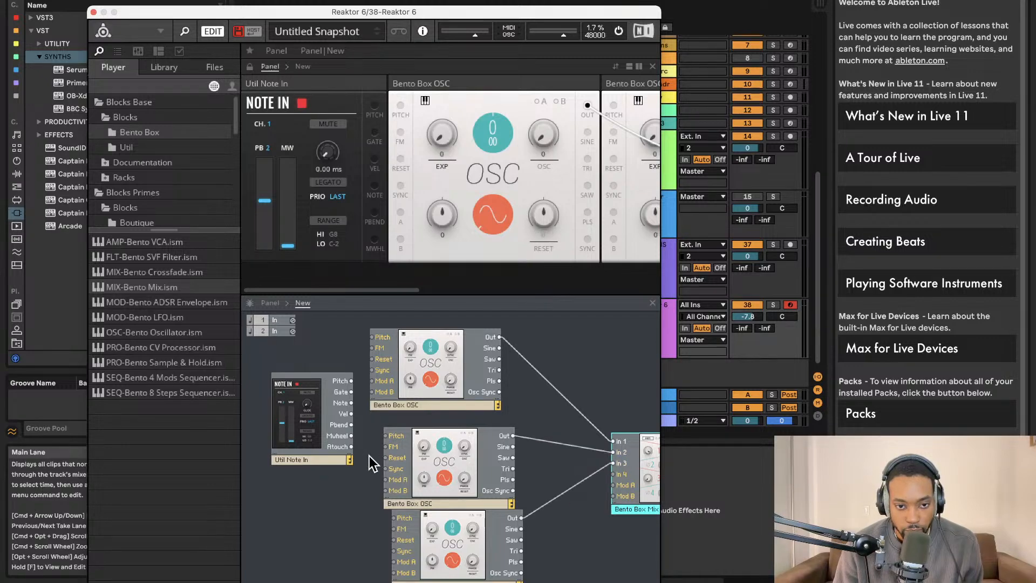
# Connect the Note In block's Pitch output to the Pitch input of all three oscillators.
pyautogui.moveTo(377, 338); pyautogui.dragTo(351, 380)
pyautogui.moveTo(385, 435); pyautogui.dragTo(348, 382)
pyautogui.moveTo(394, 518); pyautogui.dragTo(346, 382)
# Add a Bento SVF Filter block beside the mixer and move the mixer out from under it.
pyautogui.hscroll(3, 376, 379)
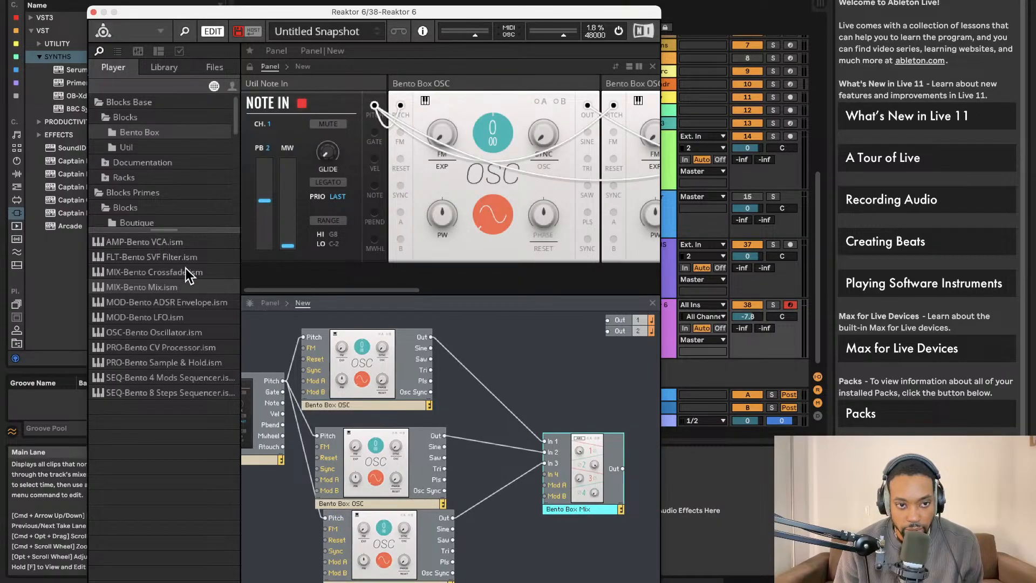
pyautogui.moveTo(169, 258); pyautogui.dragTo(493, 333)
pyautogui.moveTo(582, 410); pyautogui.dragTo(581, 411)
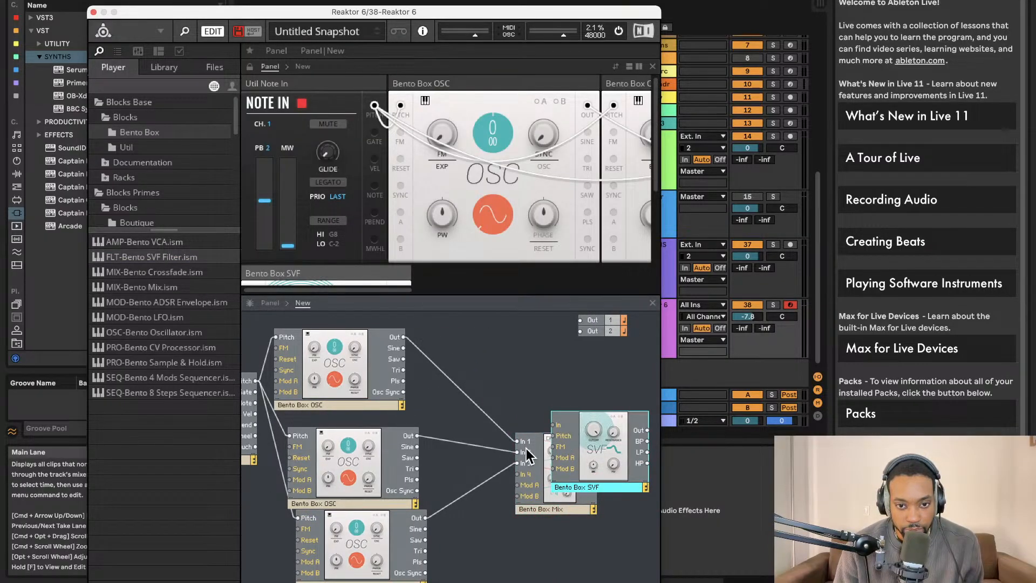
pyautogui.moveTo(518, 461); pyautogui.dragTo(518, 463)
pyautogui.moveTo(521, 410); pyautogui.dragTo(521, 411)
pyautogui.moveTo(542, 491); pyautogui.dragTo(491, 431)
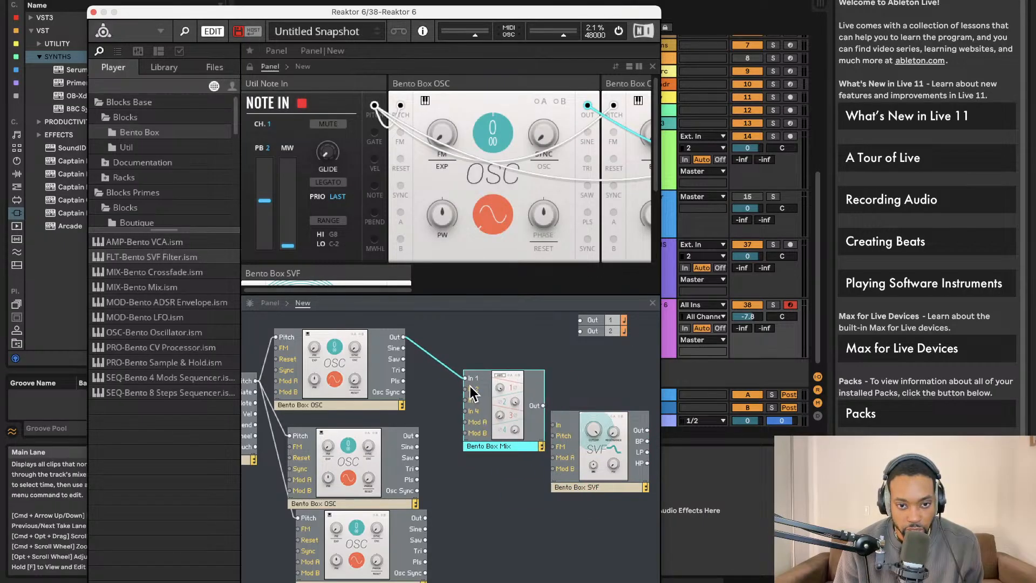
# Reconnect the second and third oscillators to the mixer's In 2 and In 3, and route the mixer's Out to the SVF's In.
pyautogui.moveTo(467, 389); pyautogui.dragTo(424, 518)
pyautogui.moveTo(556, 425); pyautogui.dragTo(543, 405)
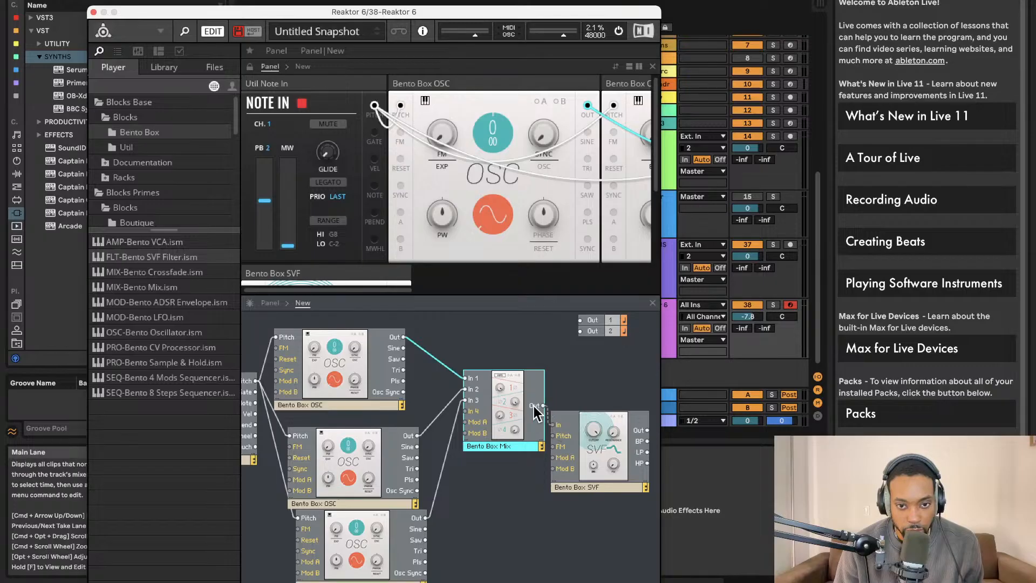
pyautogui.click(608, 459)
# Add a Bento VCA block after the filter and connect the SVF's Out to the VCA's In.
pyautogui.moveTo(172, 242); pyautogui.dragTo(693, 430)
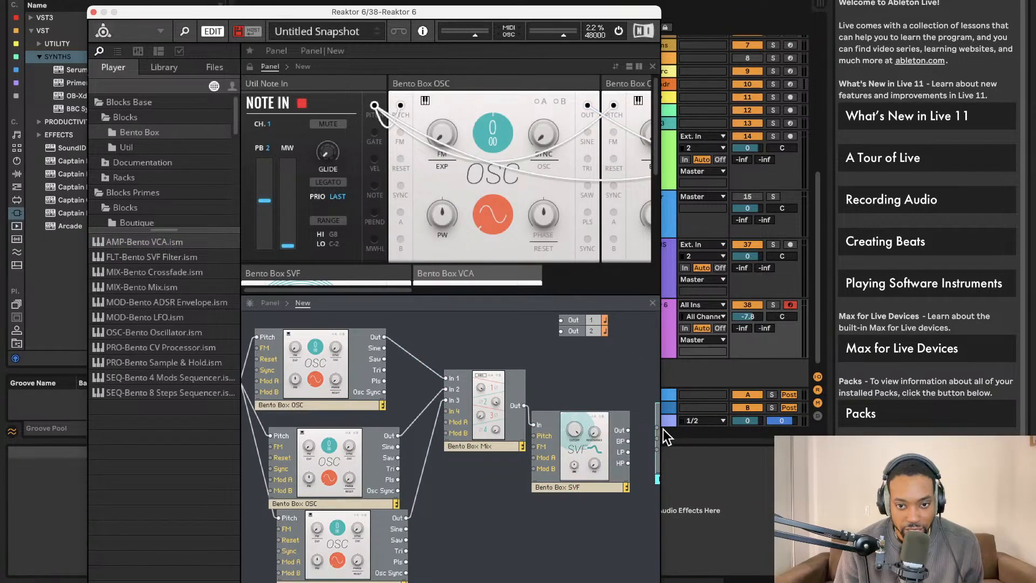
pyautogui.hscroll(3, 562, 387)
pyautogui.moveTo(575, 427); pyautogui.dragTo(540, 430)
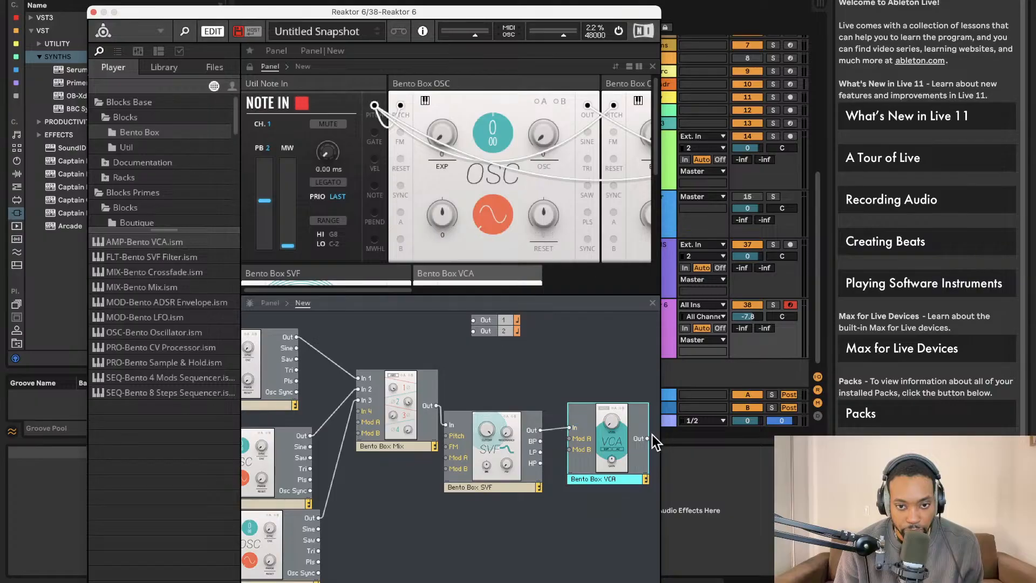
# Route the Bento VCA's output to both ensemble outputs, Out 1 and Out 2.
pyautogui.moveTo(647, 438); pyautogui.dragTo(473, 331)
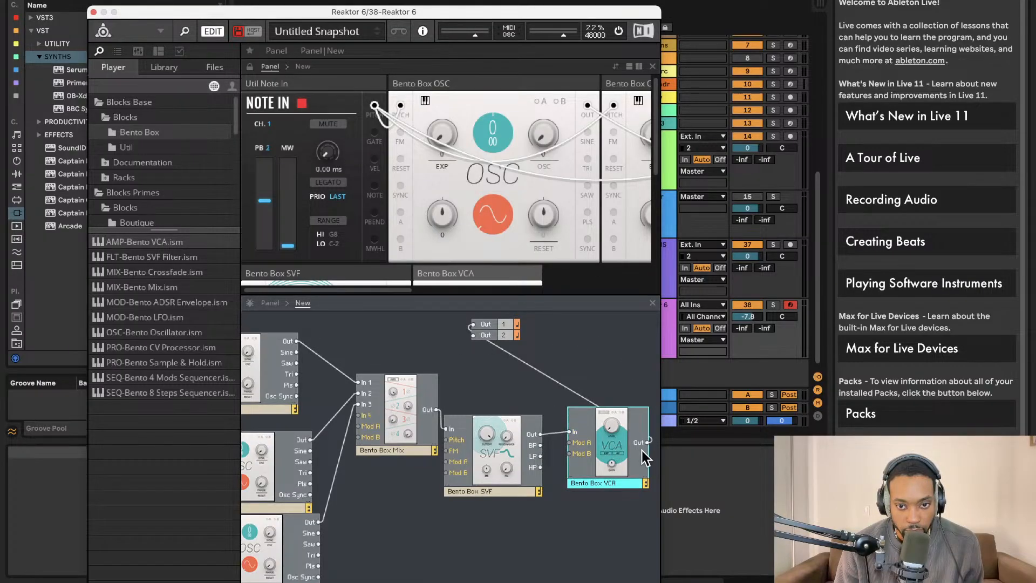
pyautogui.moveTo(647, 441); pyautogui.dragTo(470, 336)
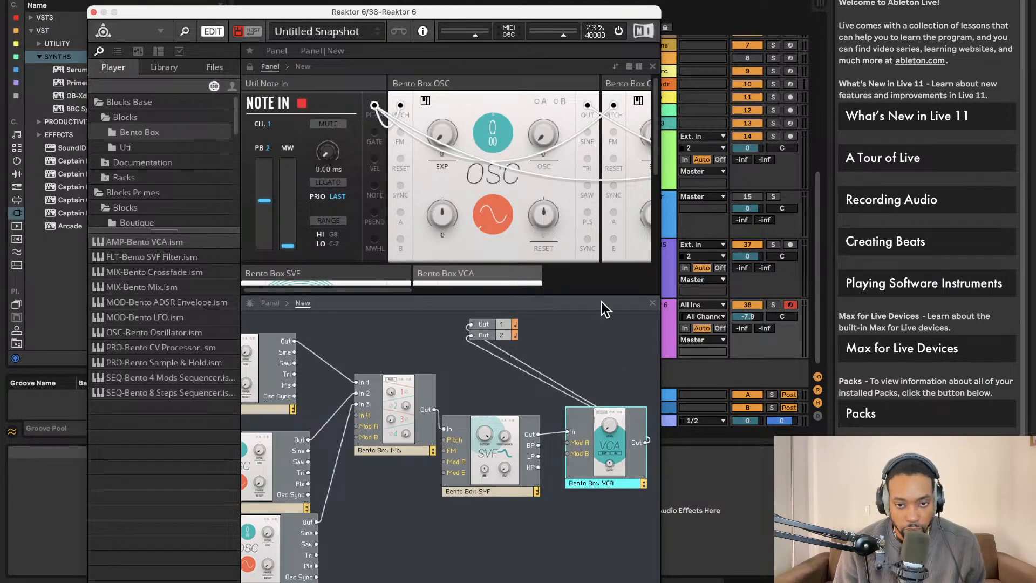
pyautogui.hscroll(2, 426, 214)
pyautogui.scroll(-3, 446, 208)
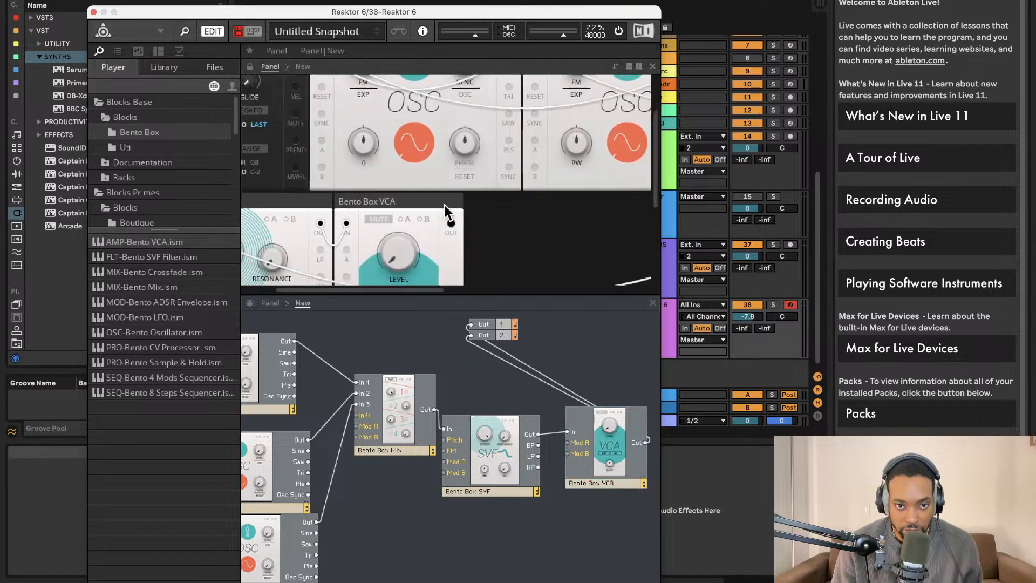
pyautogui.scroll(3, 447, 208)
pyautogui.hscroll(3, 486, 210)
pyautogui.hscroll(5, 574, 208)
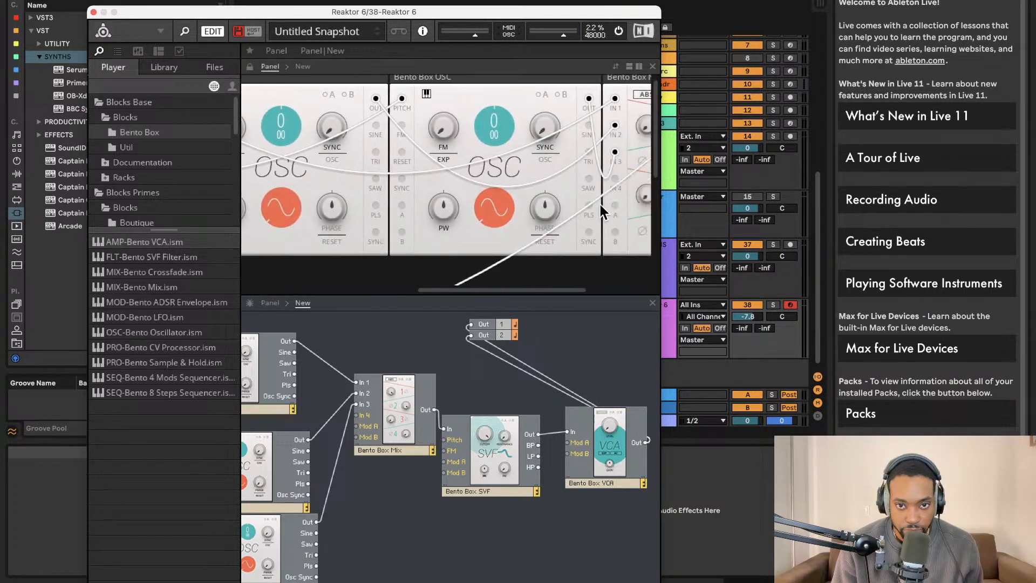
pyautogui.scroll(-3, 588, 201)
pyautogui.scroll(3, 587, 201)
pyautogui.moveTo(499, 137); pyautogui.dragTo(516, 183)
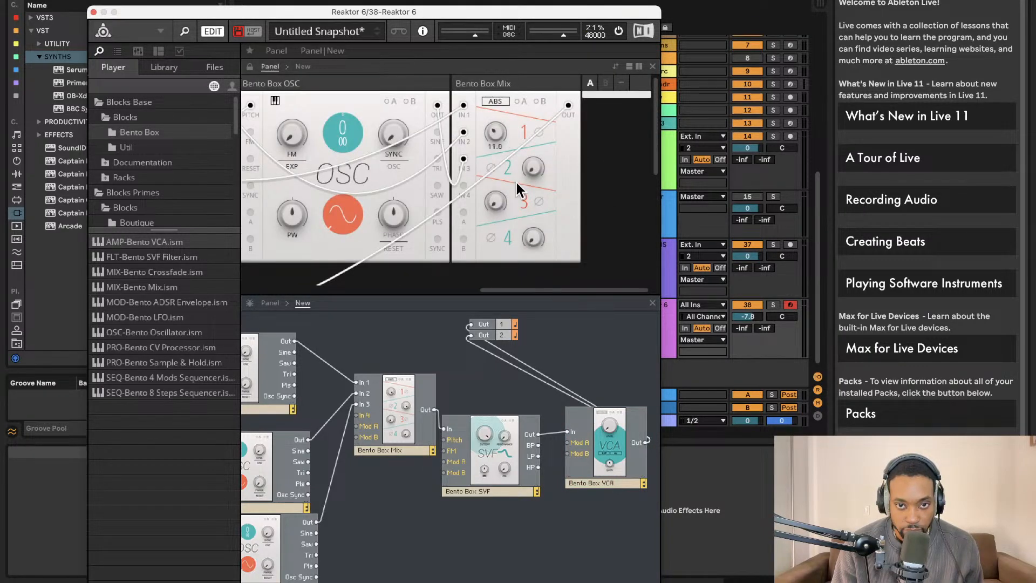
# Shape the first oscillator's waveform to a saw and the second oscillator's to a triangle.
pyautogui.hscroll(-4, 463, 218)
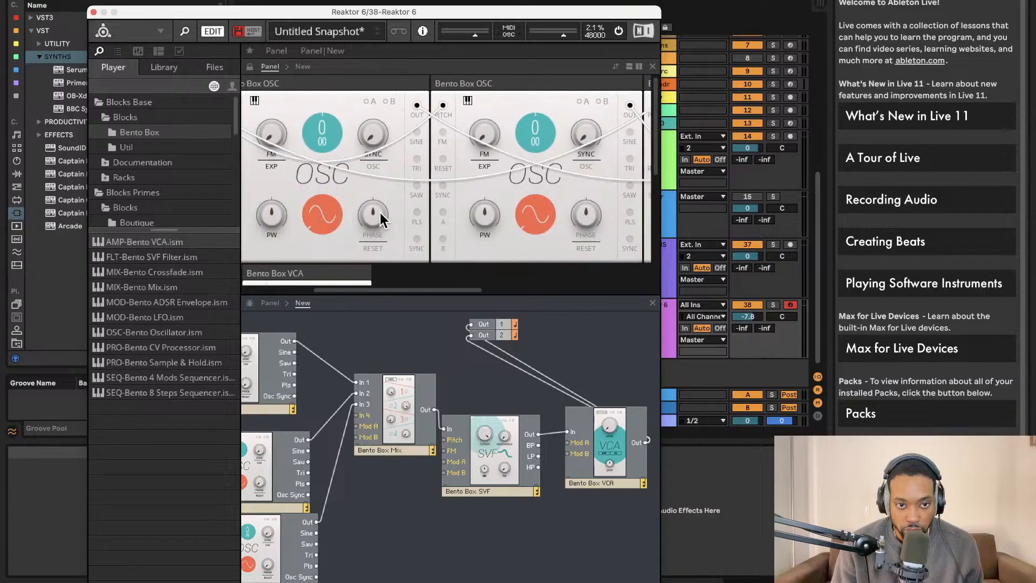
pyautogui.click(419, 212)
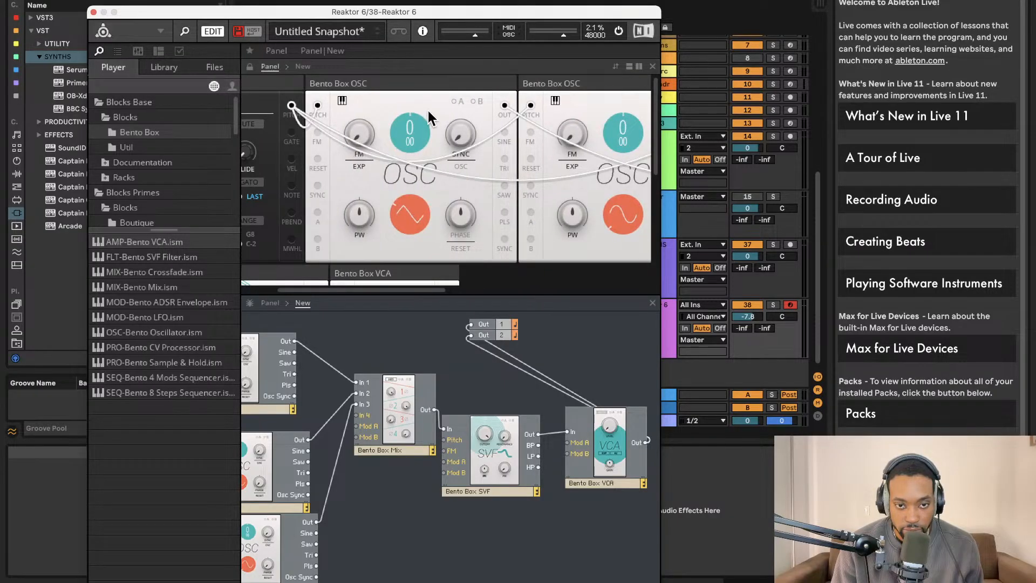
pyautogui.click(408, 212)
pyautogui.moveTo(404, 1); pyautogui.dragTo(386, 93)
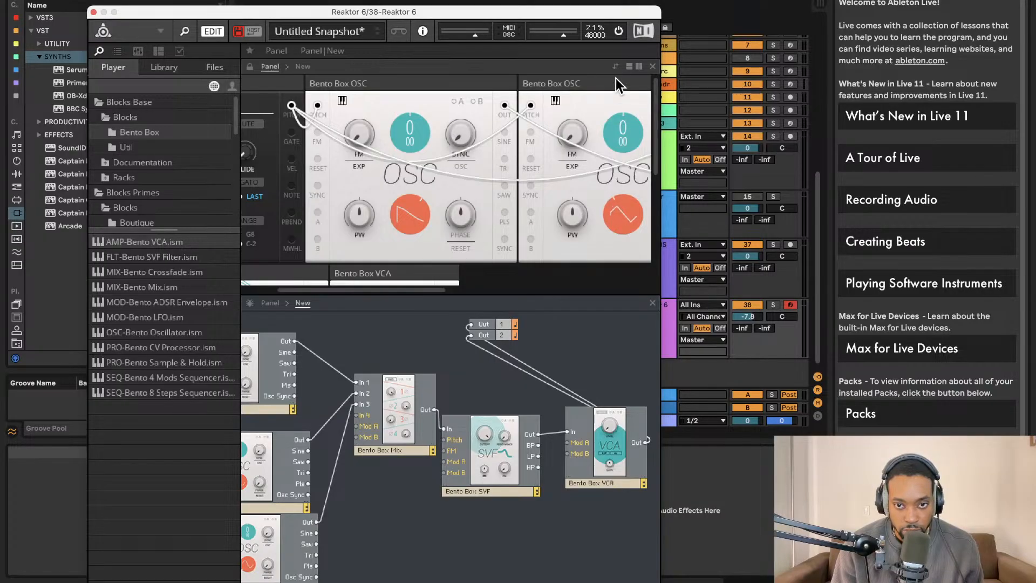
# Detune the second Bento oscillator to 0.14 with its pitch control.
pyautogui.hscroll(5, 606, 216)
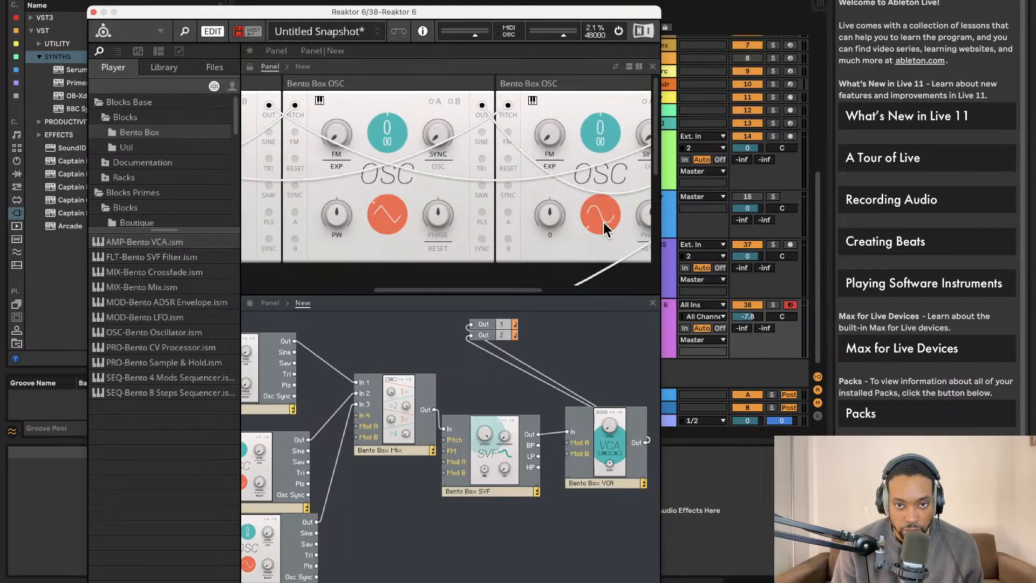
pyautogui.hscroll(-2, 394, 144)
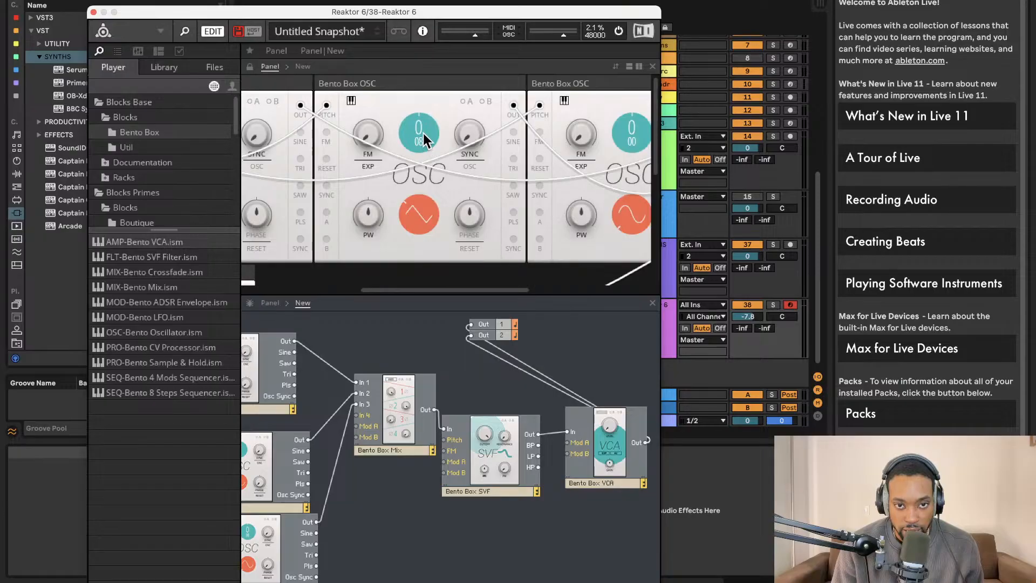
pyautogui.moveTo(424, 135); pyautogui.dragTo(425, 127)
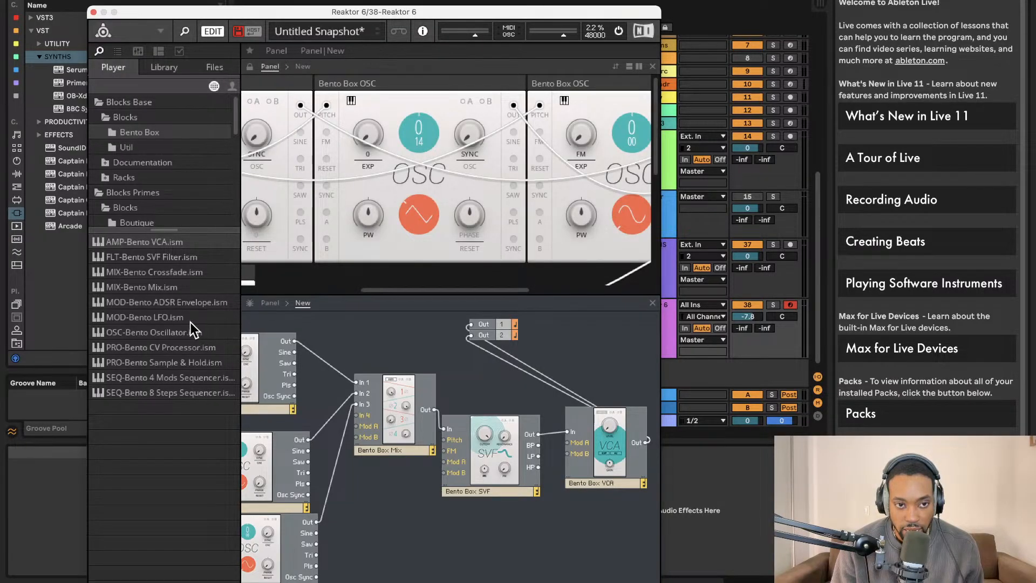
# Add a Bento LFO block below the SVF and modulate the filter cutoff with it through Mod A.
pyautogui.moveTo(172, 320); pyautogui.dragTo(513, 455)
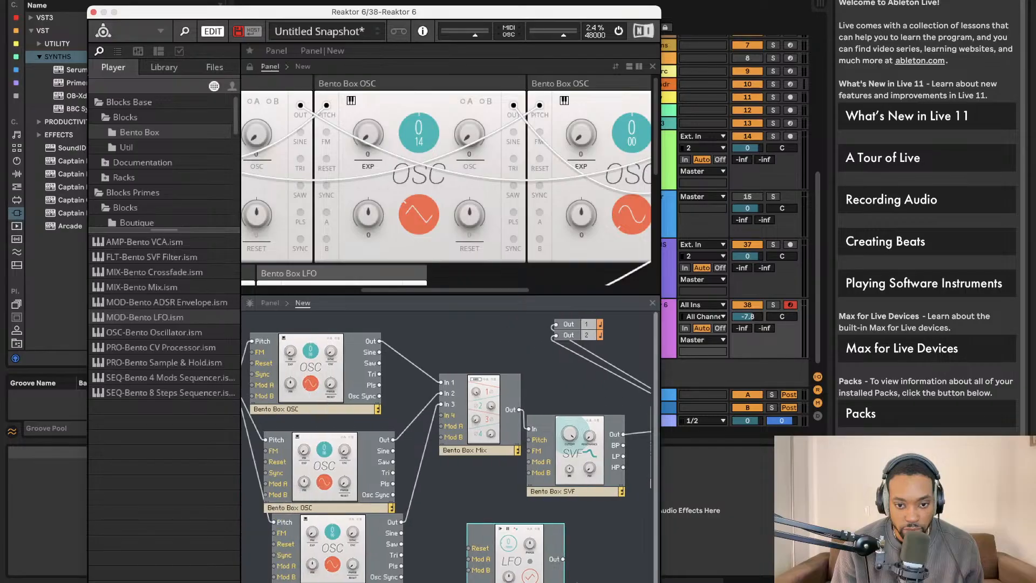
pyautogui.scroll(-5, 458, 104)
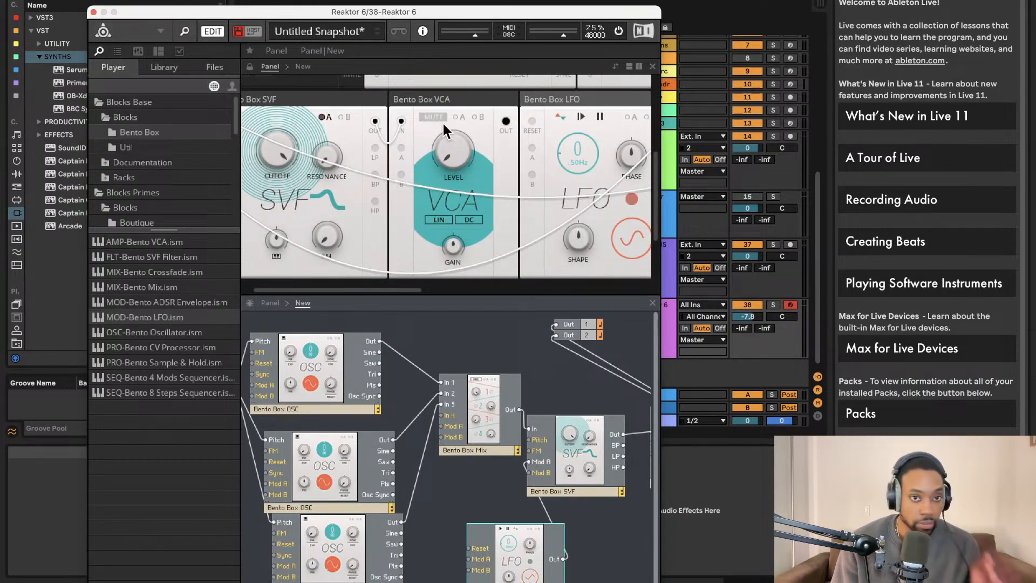
pyautogui.click(330, 118)
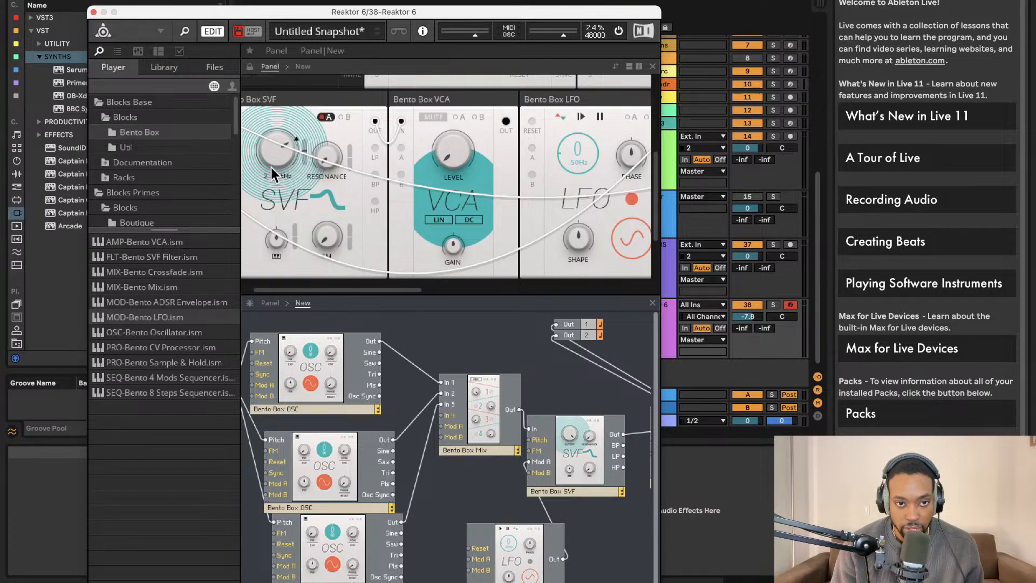
# Add a Bento ADSR Envelope block, gate it from the Note In block, and connect its Out to the VCA's Mod A.
pyautogui.hscroll(3, 445, 186)
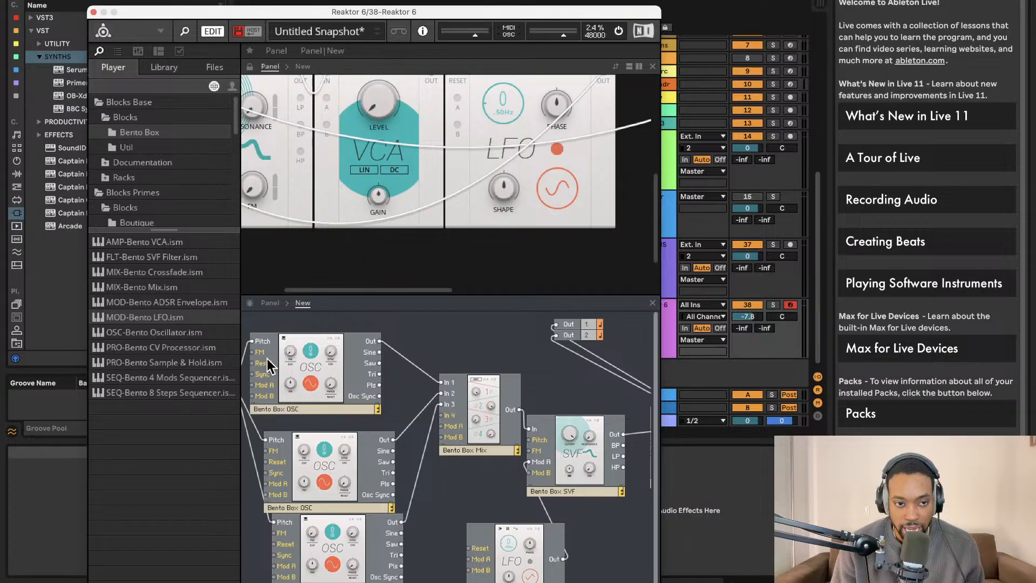
pyautogui.moveTo(180, 305); pyautogui.dragTo(611, 570)
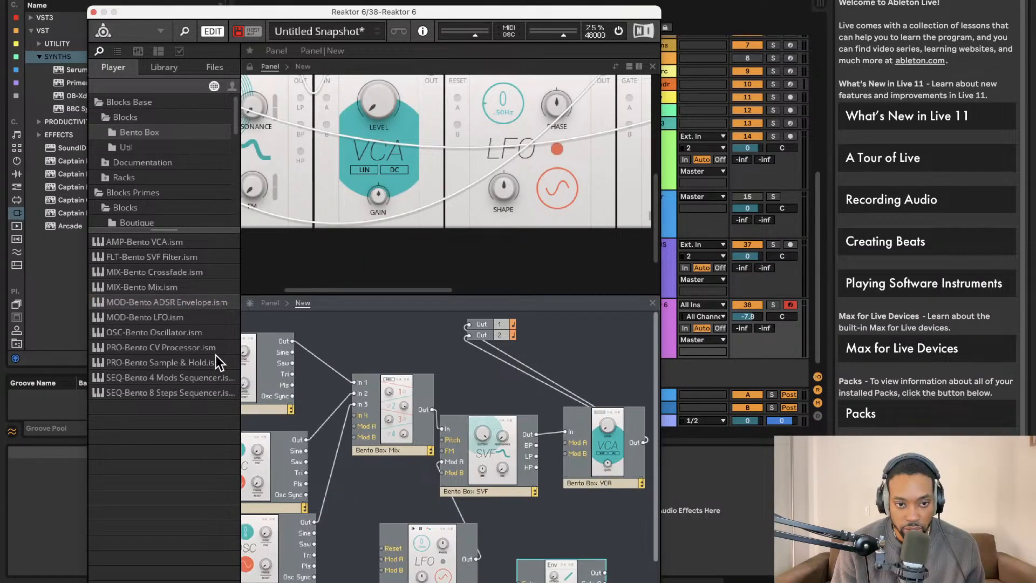
pyautogui.hscroll(-5, 258, 350)
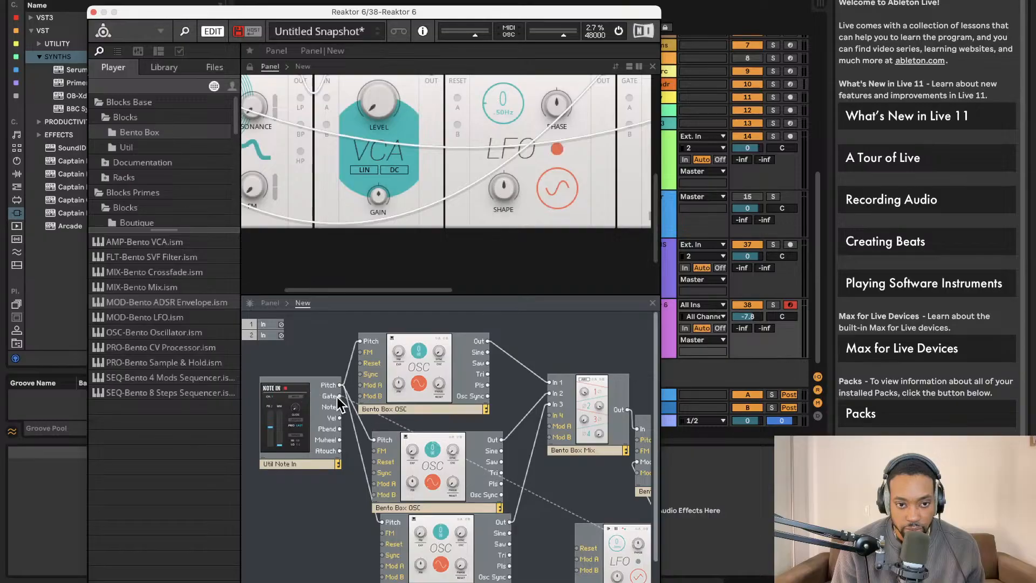
pyautogui.hscroll(5, 359, 400)
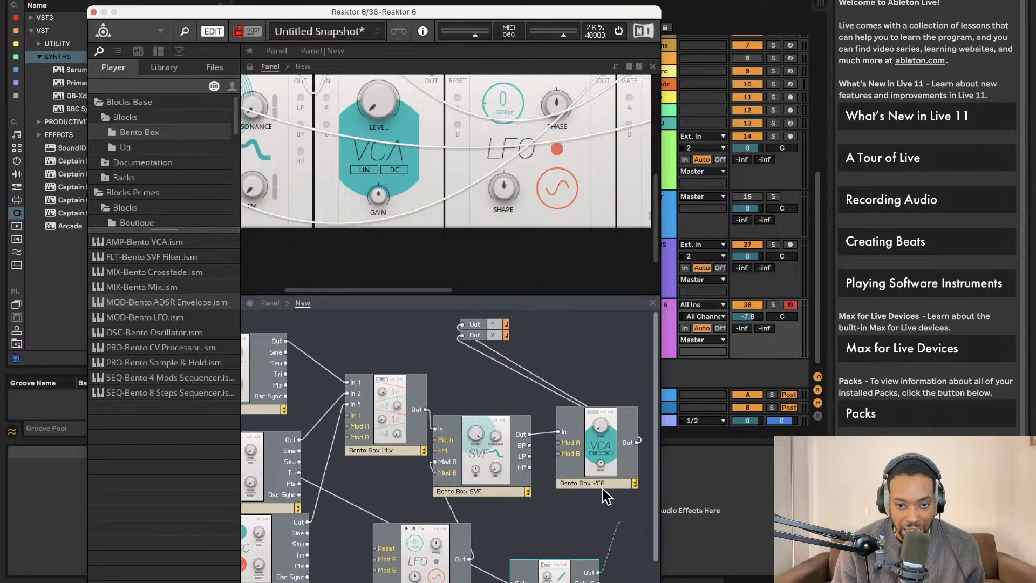
pyautogui.moveTo(574, 435); pyautogui.dragTo(574, 438)
# Assign modulation A to the Bento VCA's level so the envelope controls it.
pyautogui.scroll(3, 390, 128)
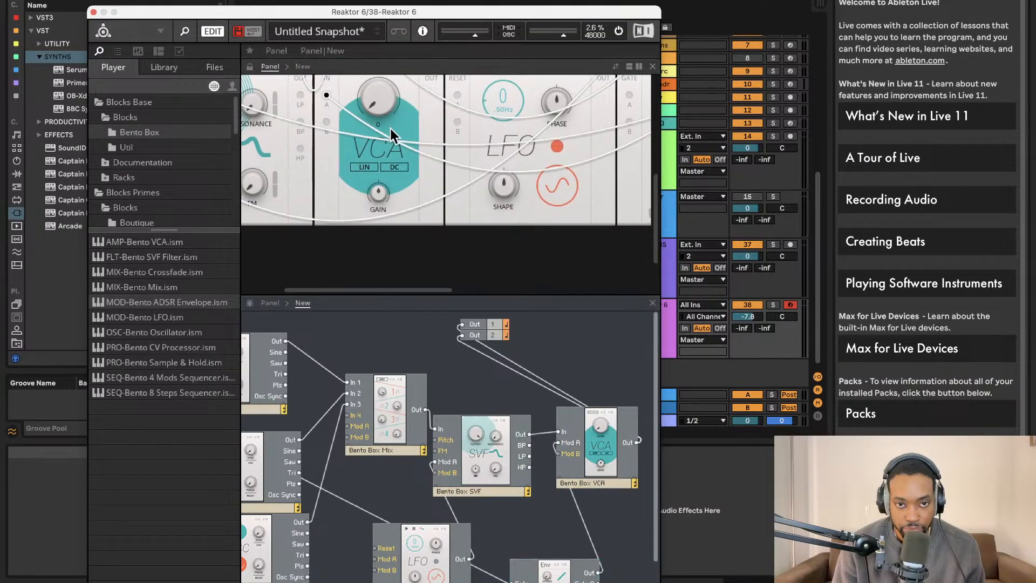
pyautogui.click(381, 152)
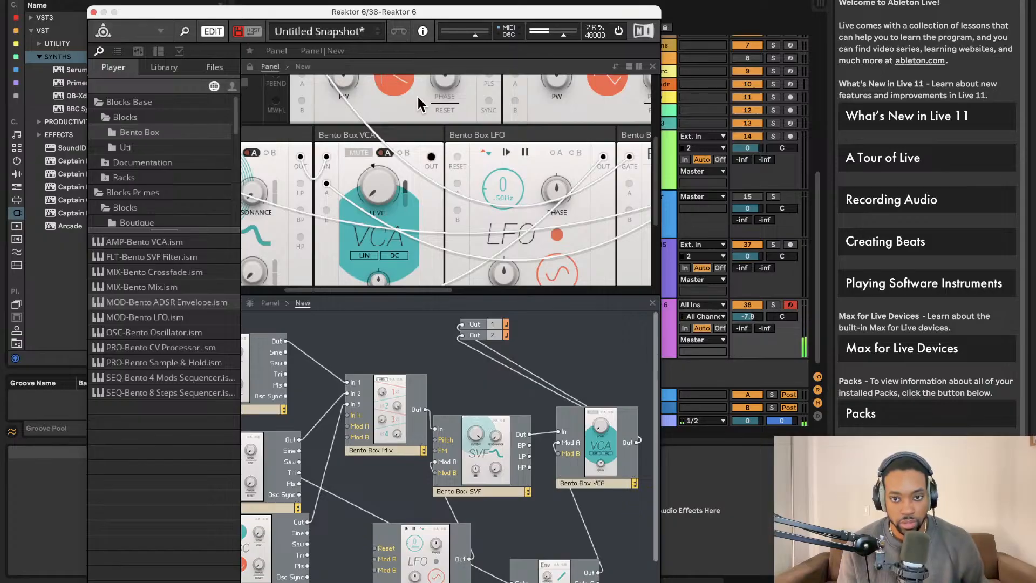
pyautogui.scroll(-3, 421, 103)
pyautogui.scroll(1, 412, 179)
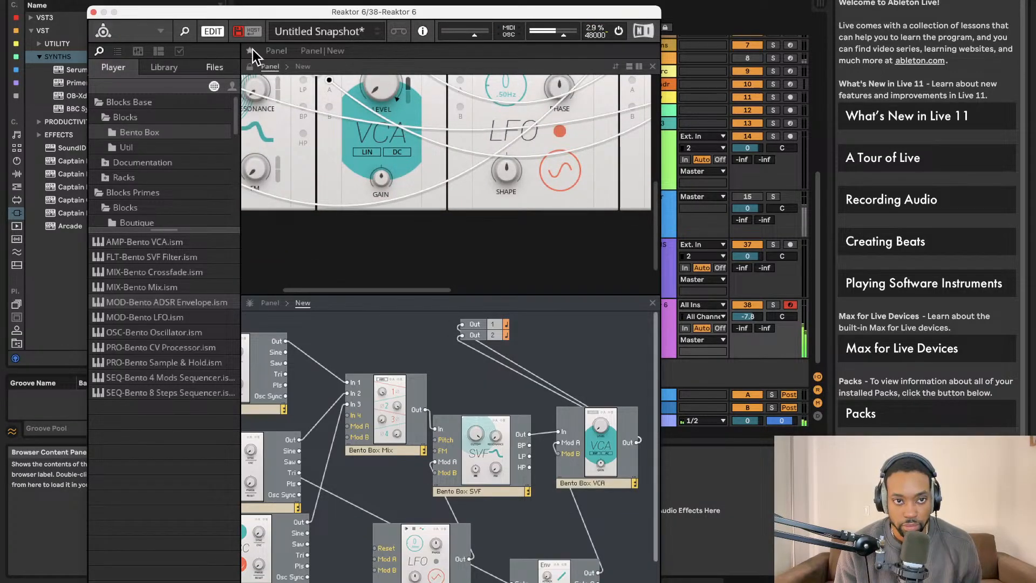
# Save the Reaktor ensemble as pilotLS.ens in the Racks folder.
pyautogui.click(165, 31)
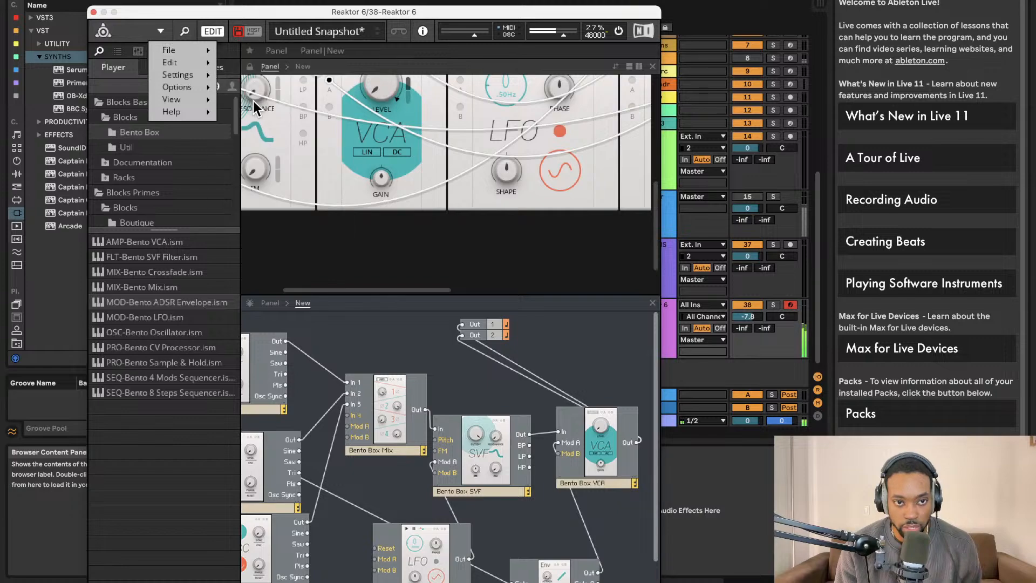
pyautogui.moveTo(190, 54)
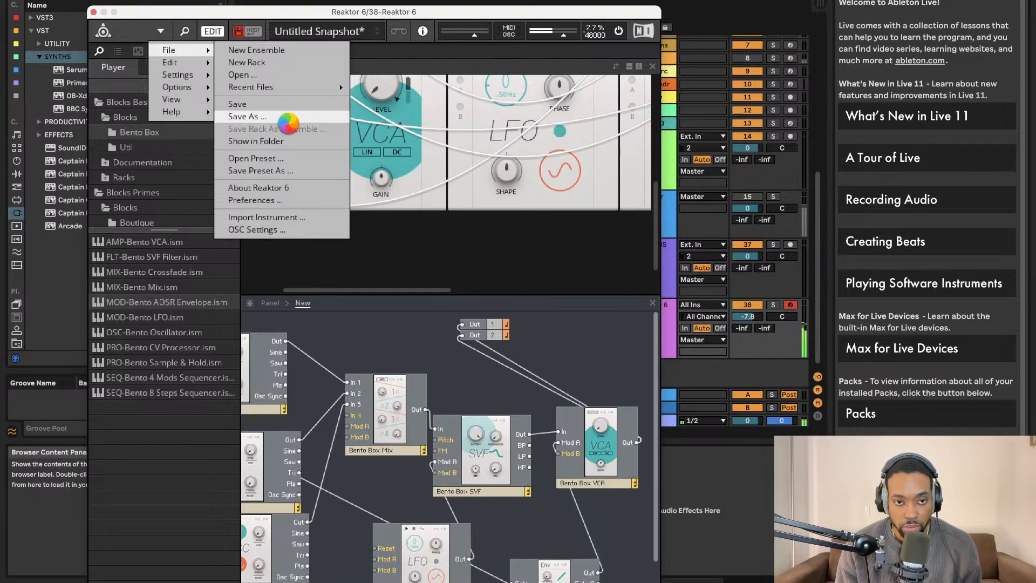
pyautogui.click(290, 120)
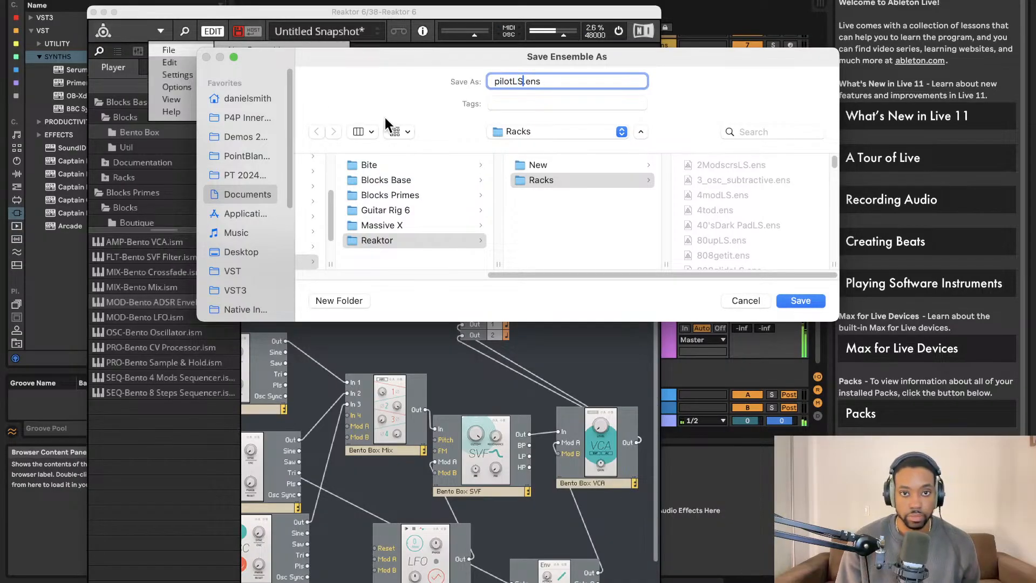
pyautogui.click(800, 301)
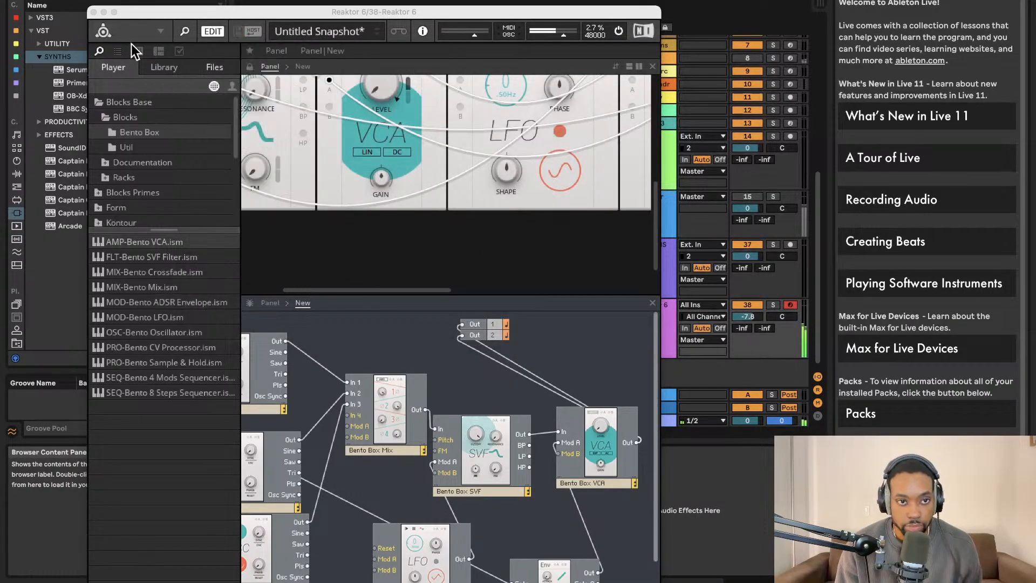
# Close the Reaktor window and load Captain Chords Epic onto a new track below track 38.
pyautogui.click(93, 12)
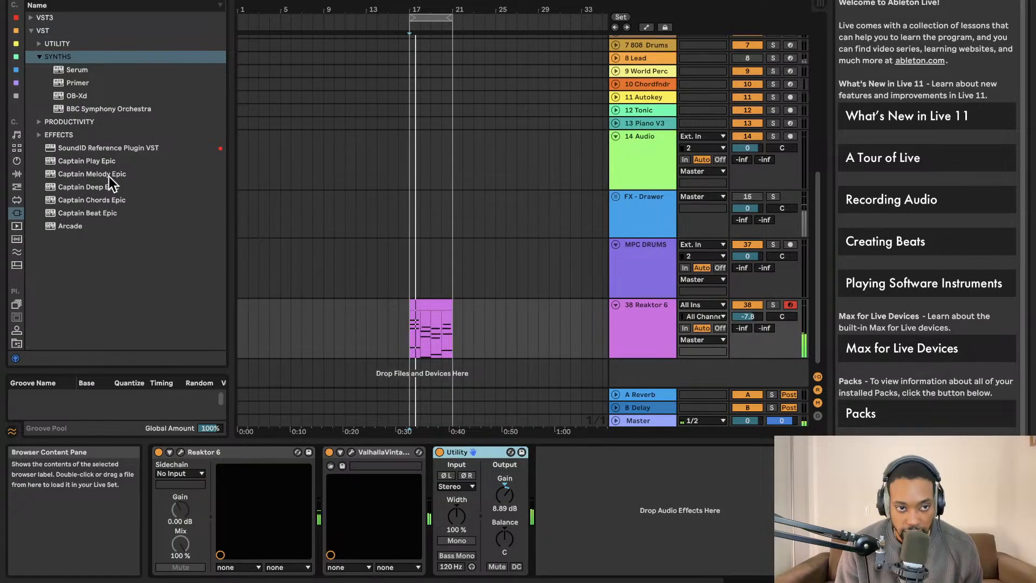
pyautogui.moveTo(95, 200); pyautogui.dragTo(250, 217)
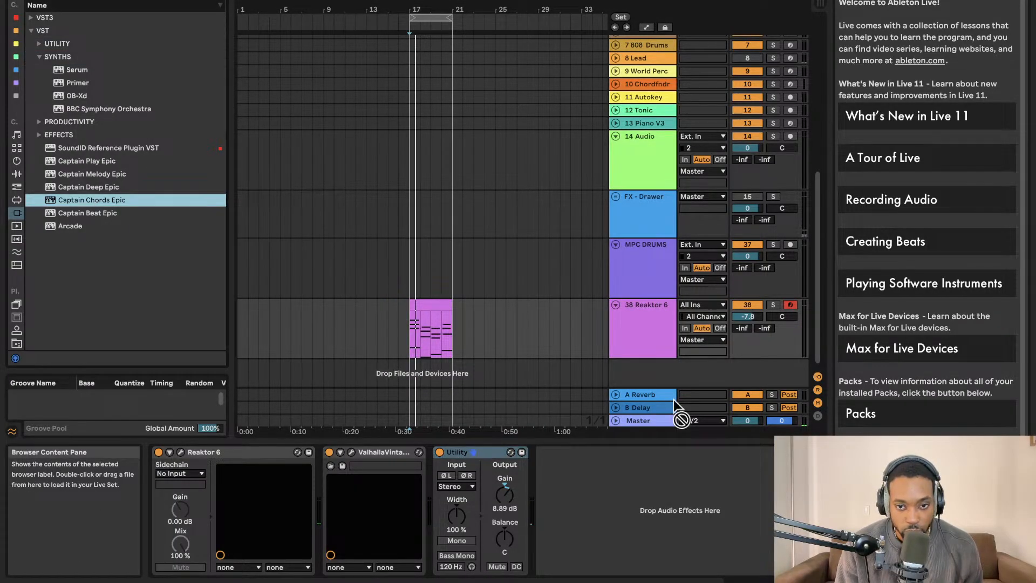
pyautogui.moveTo(641, 376); pyautogui.dragTo(642, 374)
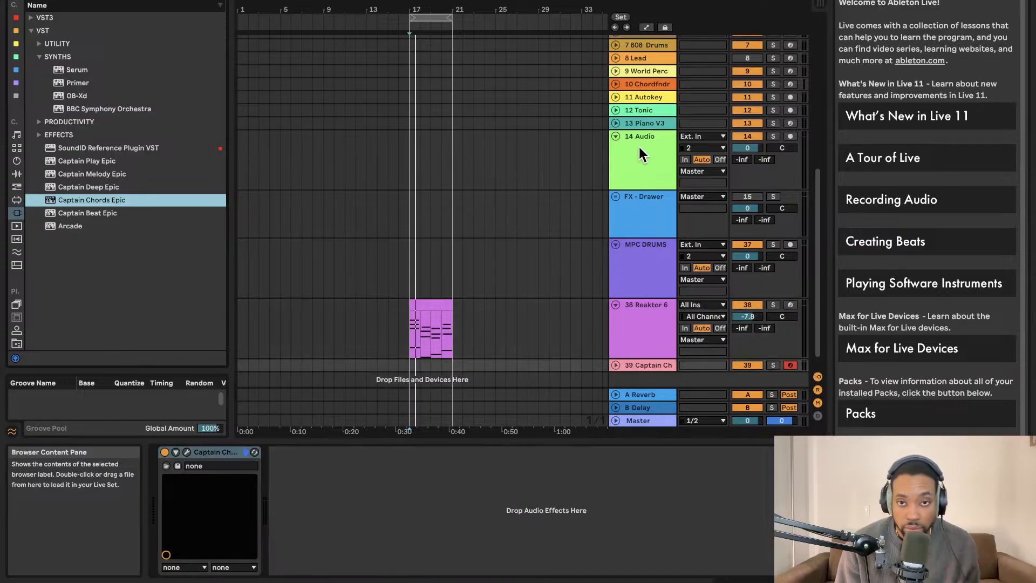
# Copy the TONIC plugin from track 12 to the end of track 38's device chain.
pyautogui.click(636, 112)
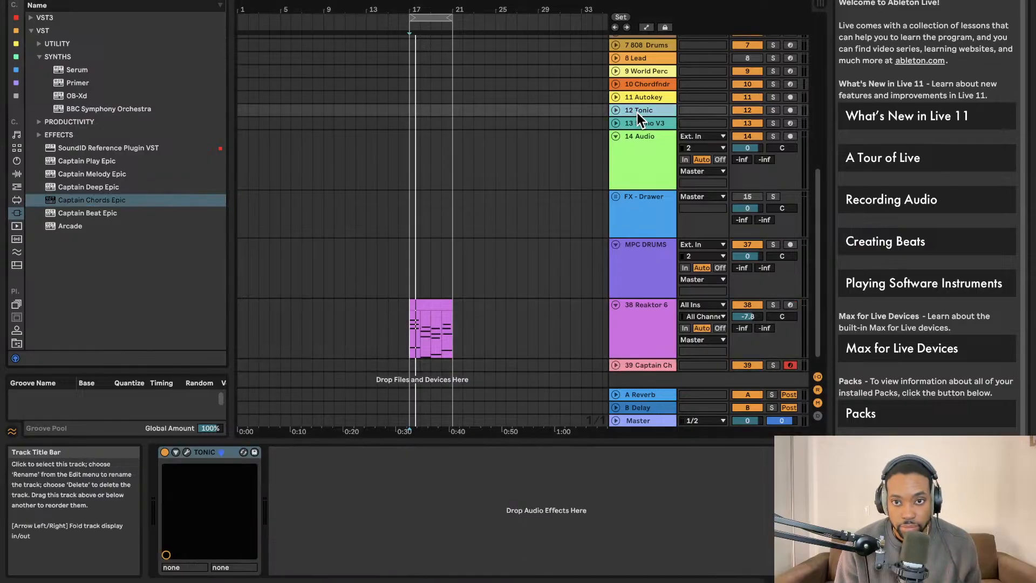
pyautogui.rightClick(208, 451)
pyautogui.click(234, 464)
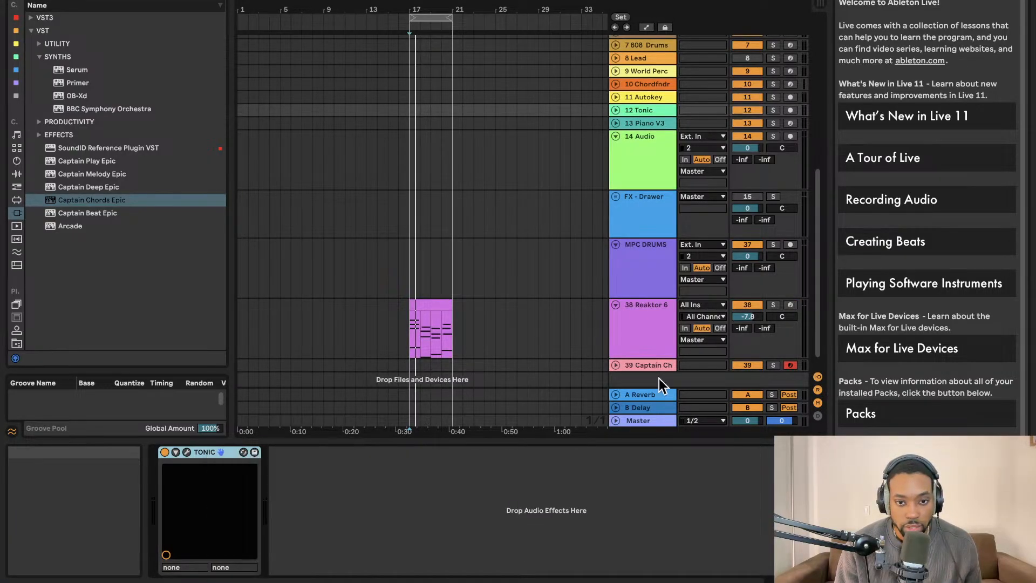
pyautogui.click(661, 344)
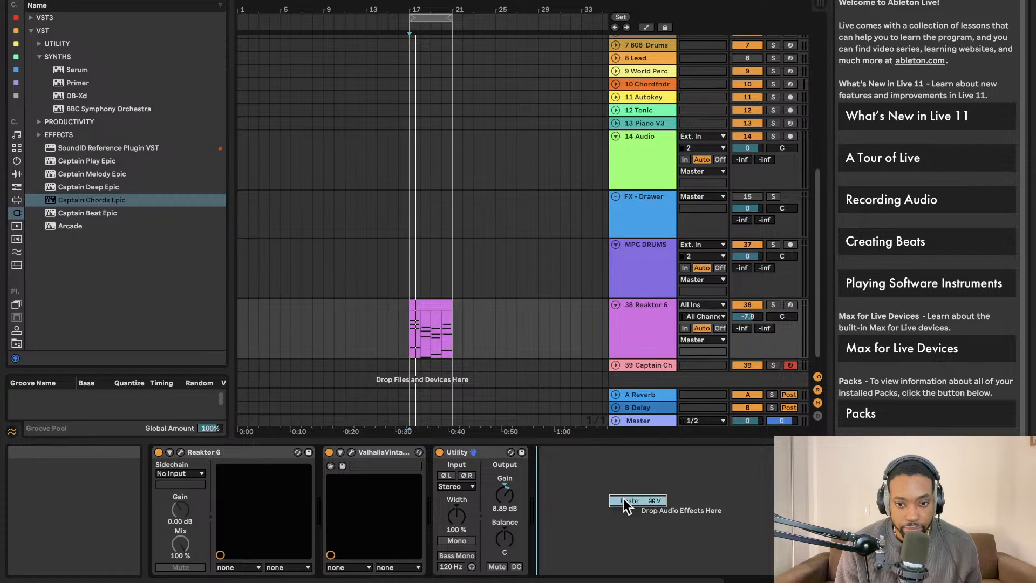
pyautogui.click(623, 499)
# Analyse the key of the playing Reaktor clip in TONIC and close its window.
pyautogui.click(565, 452)
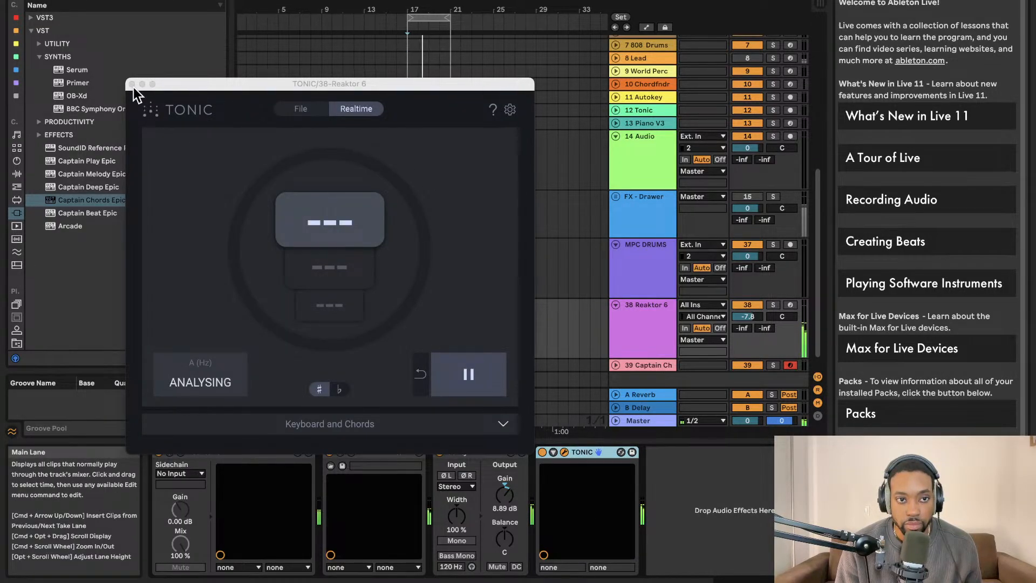
pyautogui.click(179, 90)
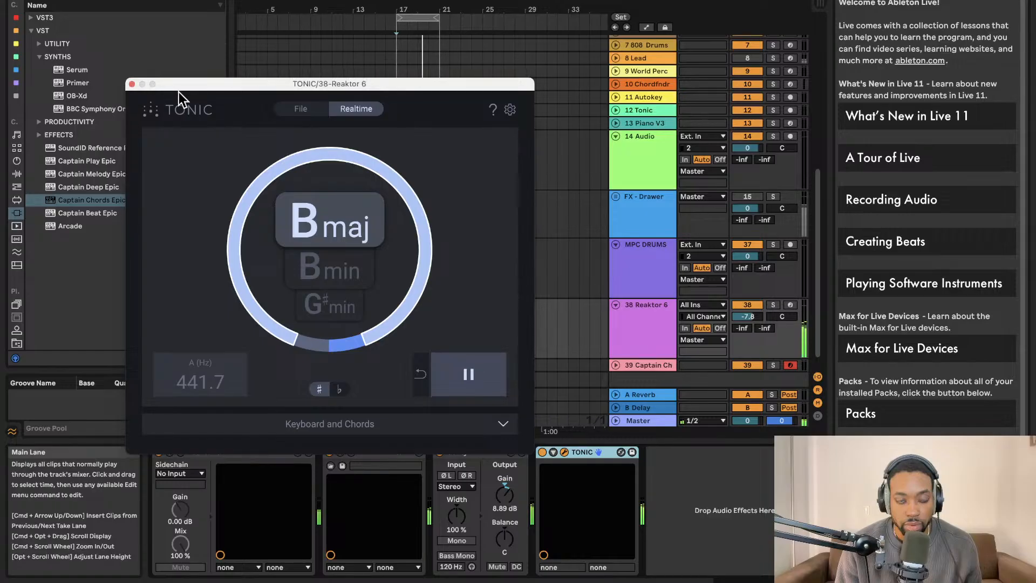
pyautogui.click(131, 84)
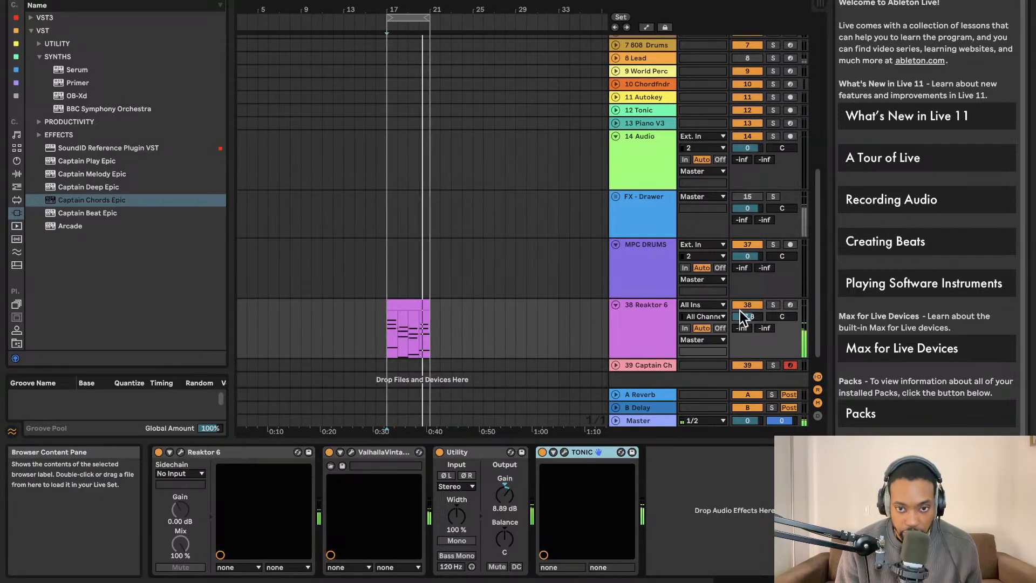
# Unfold track 39 and open the Captain Chords Epic plugin window.
pyautogui.scroll(-1, 669, 339)
pyautogui.click(616, 350)
pyautogui.click(662, 354)
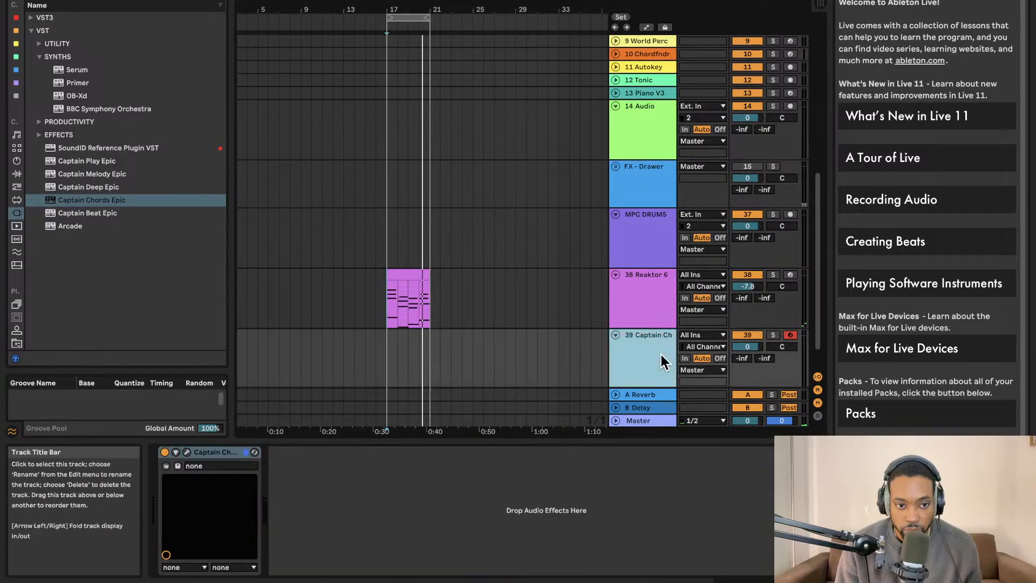
pyautogui.click(190, 453)
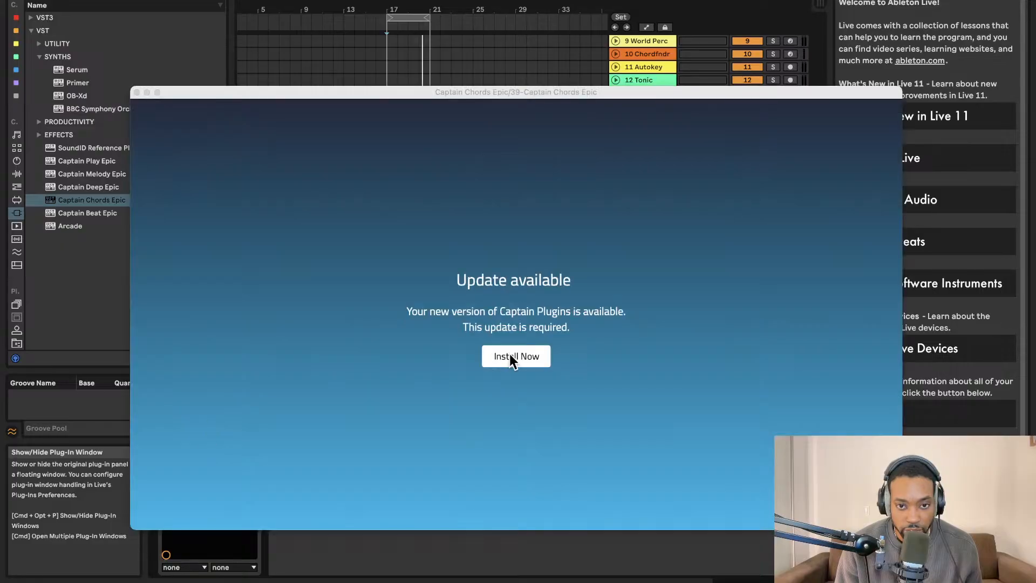
# Start the required Captain Plugins update, return to Live and reopen Captain Chords Epic on track 39.
pyautogui.click(506, 356)
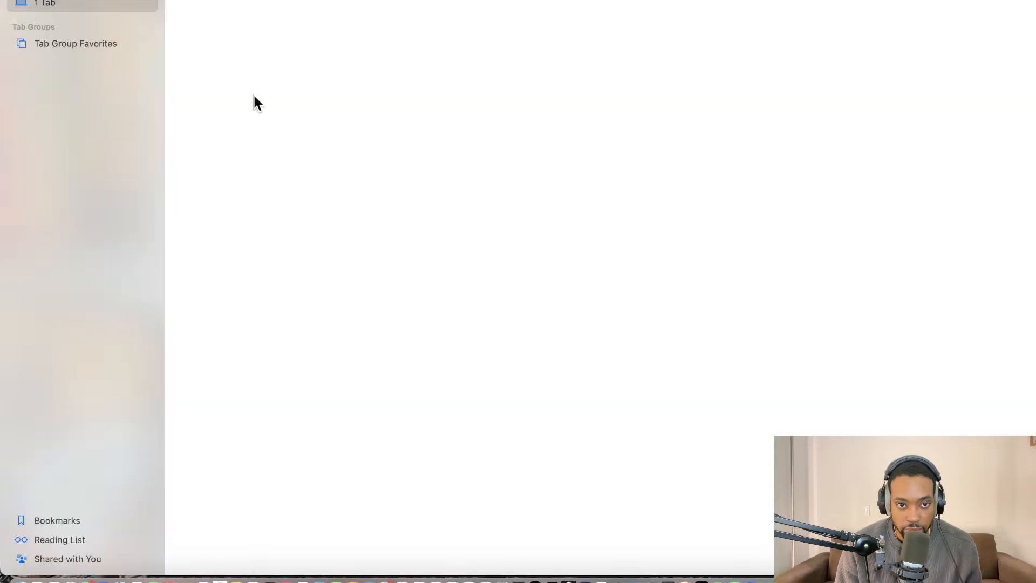
pyautogui.hotkey('ctrl', 'Right')
pyautogui.click(189, 455)
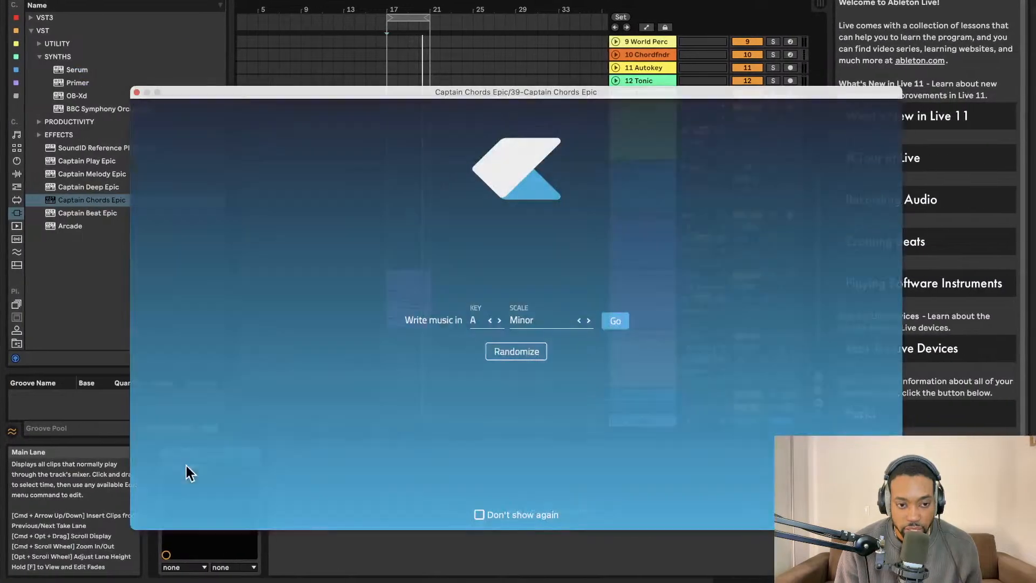
# Set the songwriting key to B and the scale to Major, and start writing.
pyautogui.click(473, 321)
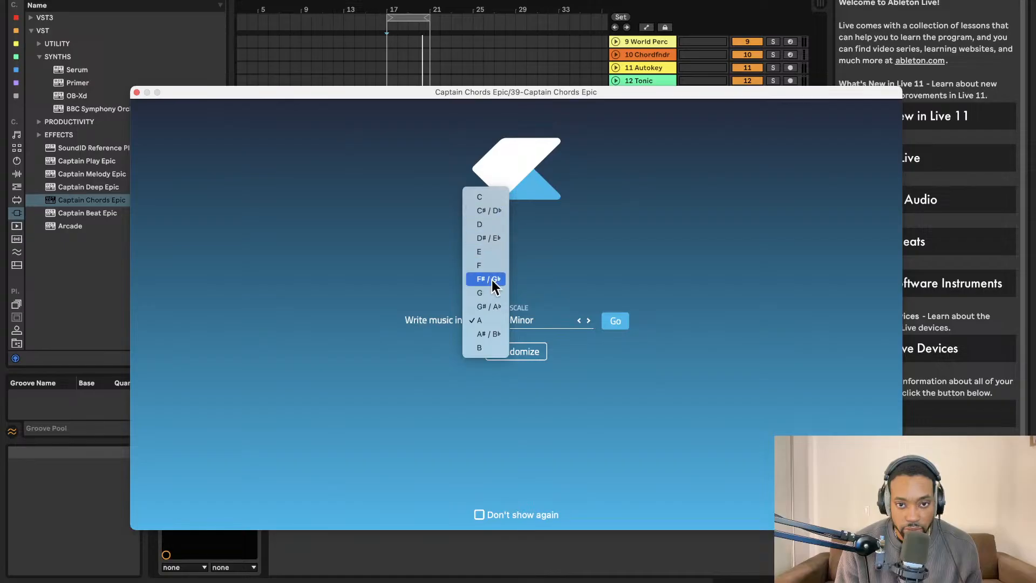
pyautogui.click(490, 347)
pyautogui.click(526, 318)
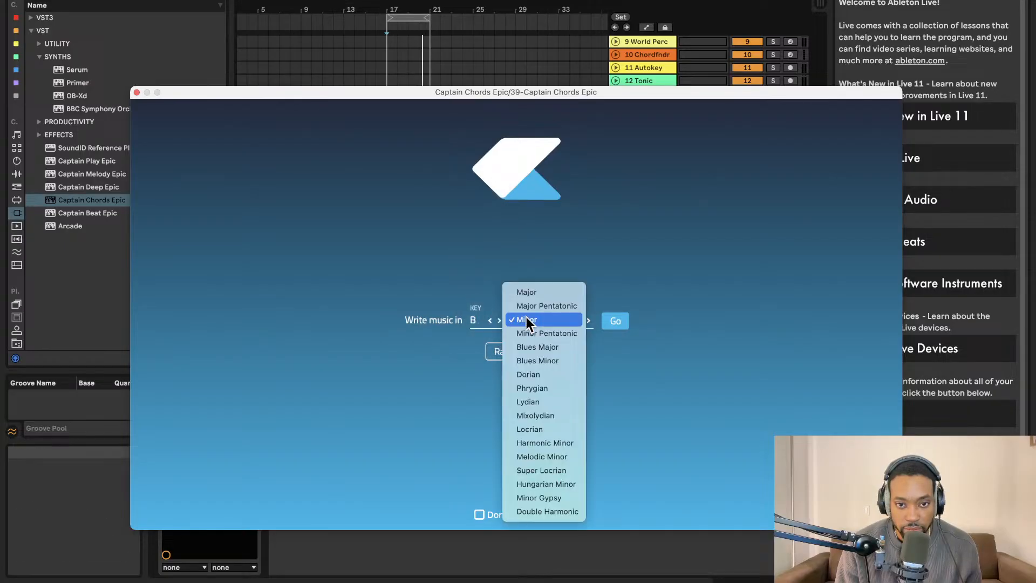
pyautogui.click(543, 289)
pyautogui.click(615, 323)
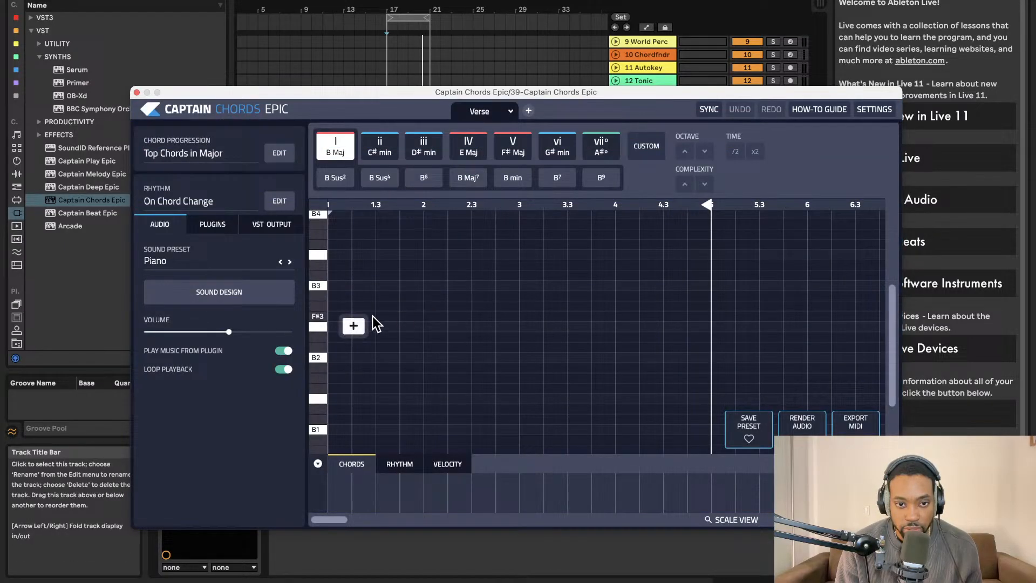
# Reposition the plugin window and add two one-bar chords to the Verse, B Maj followed by iii D# min.
pyautogui.moveTo(487, 97); pyautogui.dragTo(50, 37)
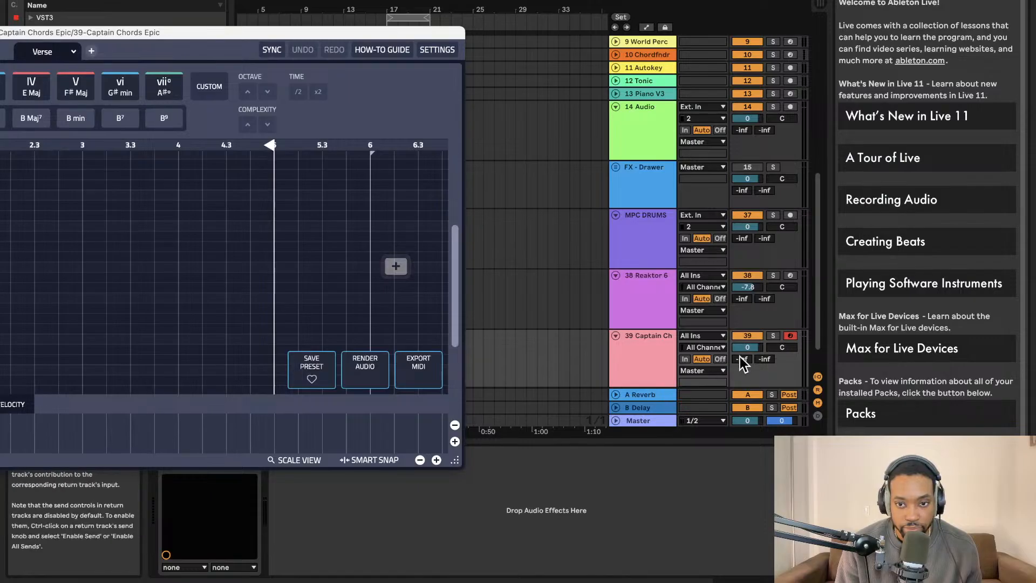
pyautogui.moveTo(241, 36); pyautogui.dragTo(563, 43)
pyautogui.click(250, 277)
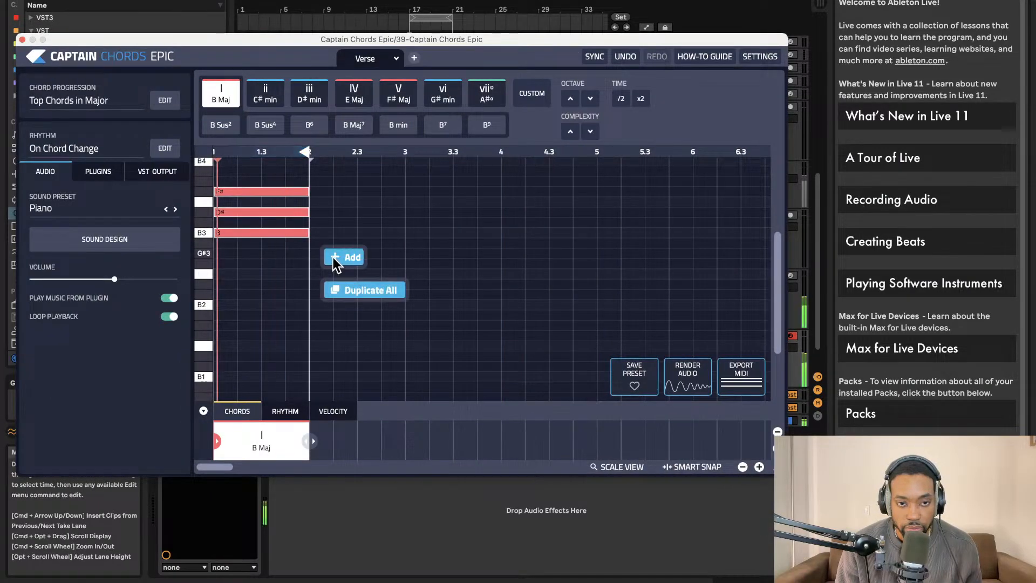
pyautogui.click(339, 263)
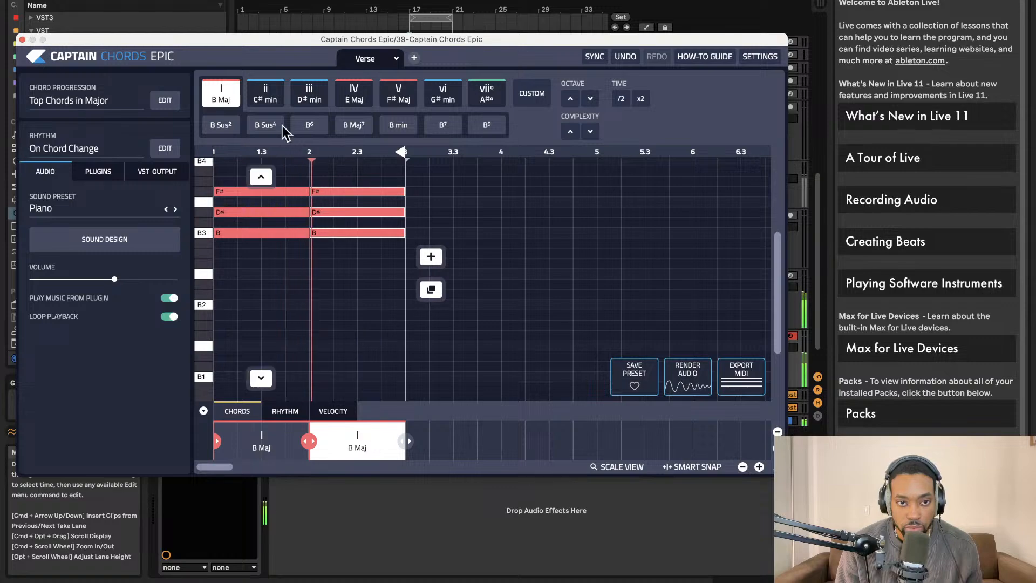
pyautogui.click(303, 96)
# Audition IV E Maj and V F# Maj for the first chord and change it to vi G# min.
pyautogui.click(283, 232)
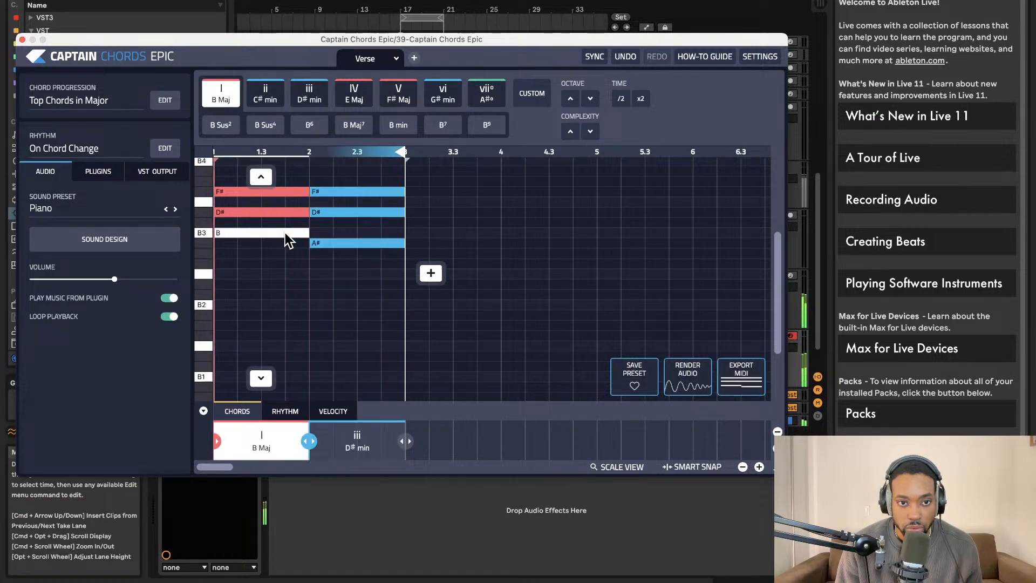
pyautogui.click(352, 93)
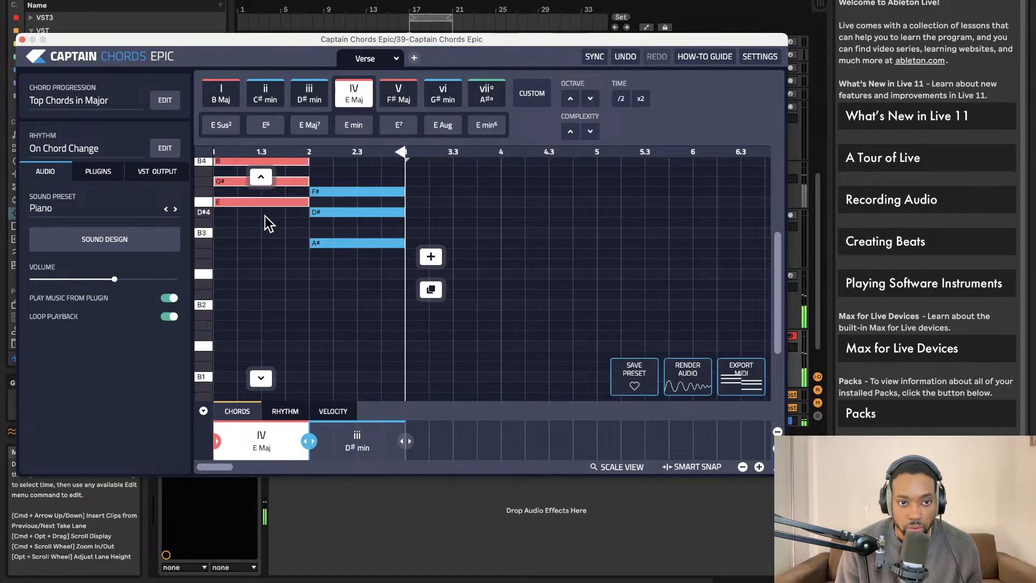
pyautogui.click(398, 93)
pyautogui.click(442, 93)
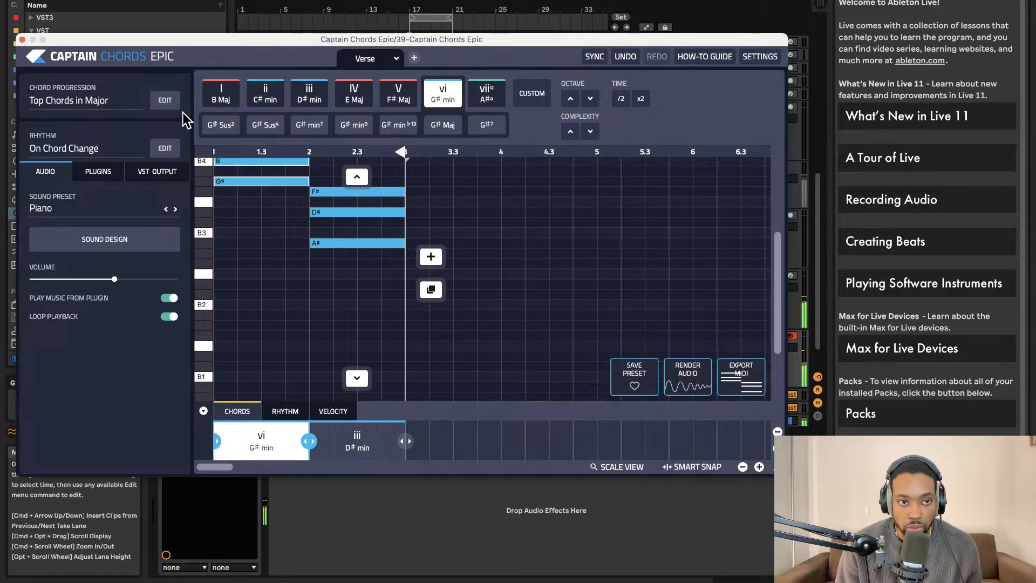
# Set the chord rhythm to the Fourth Missing preset and return to the chord grid.
pyautogui.click(162, 149)
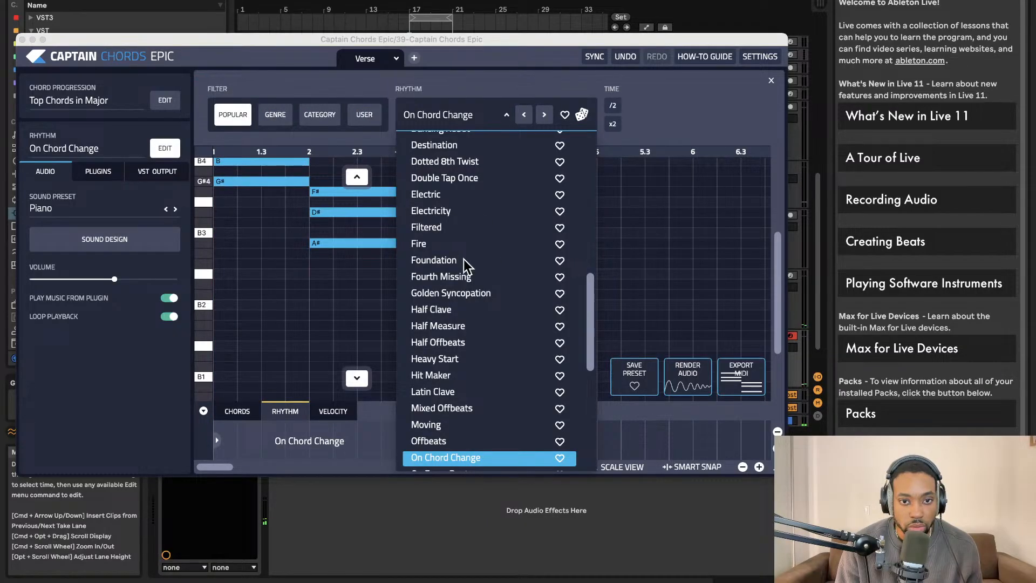
pyautogui.click(461, 275)
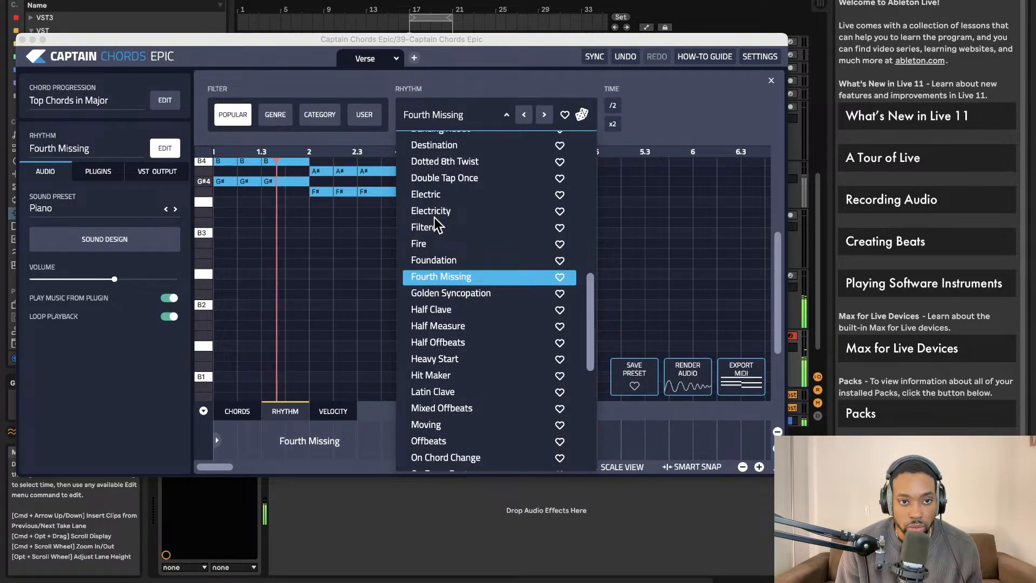
pyautogui.click(647, 222)
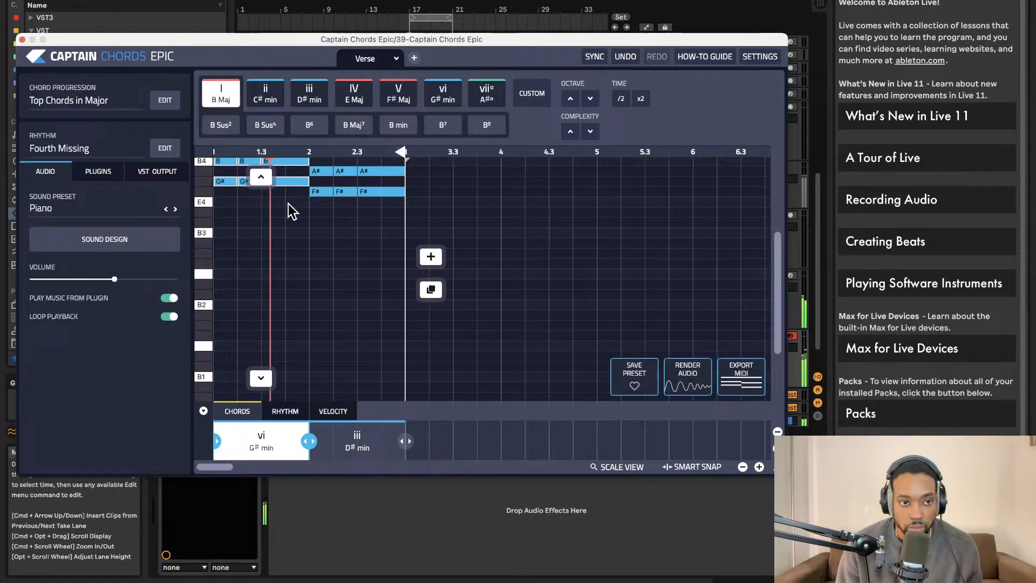
# Add a third chord, audition several scale degrees for it and set it to I B Maj.
pyautogui.click(434, 257)
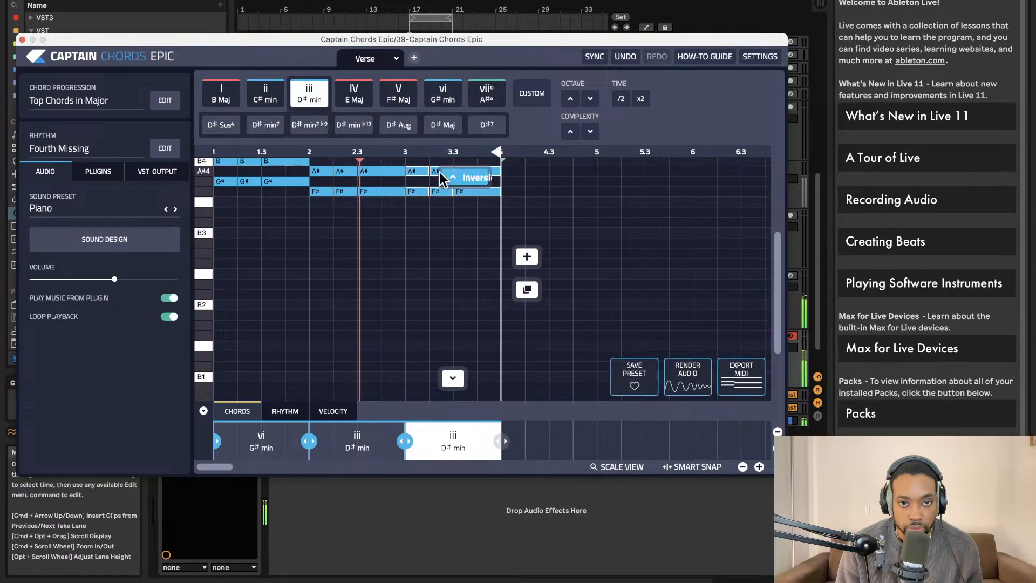
pyautogui.click(442, 102)
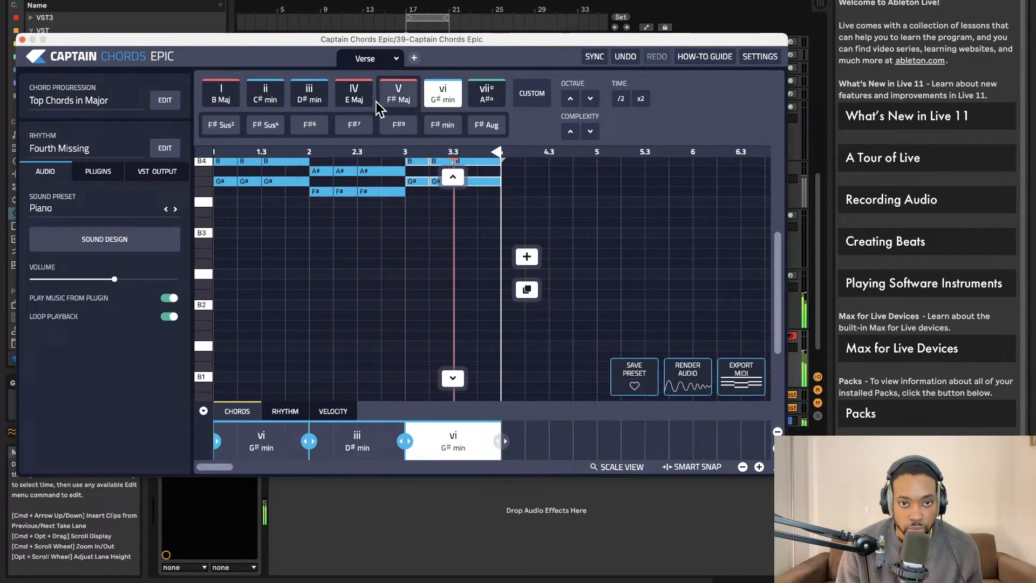
pyautogui.click(310, 94)
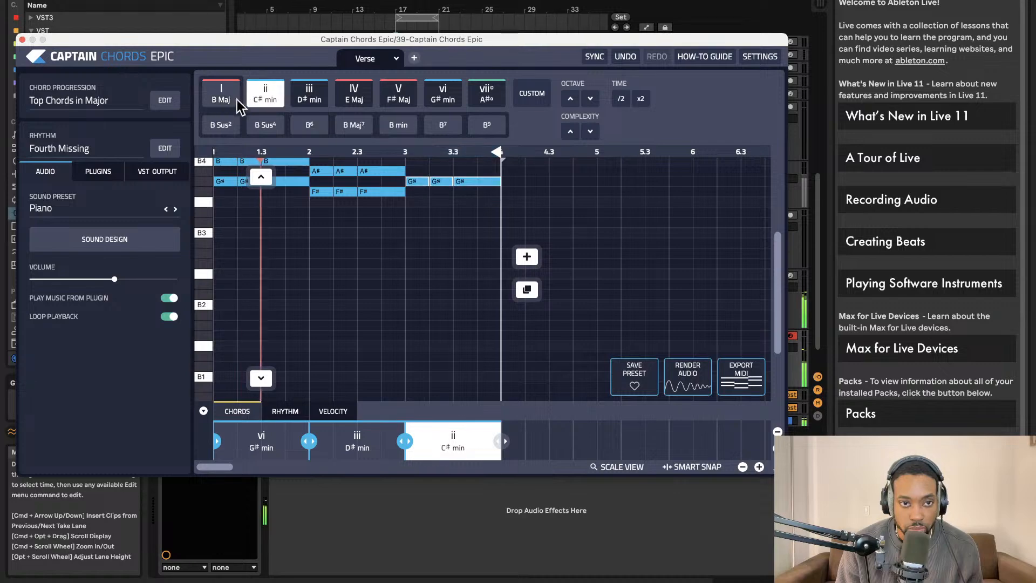
pyautogui.click(236, 100)
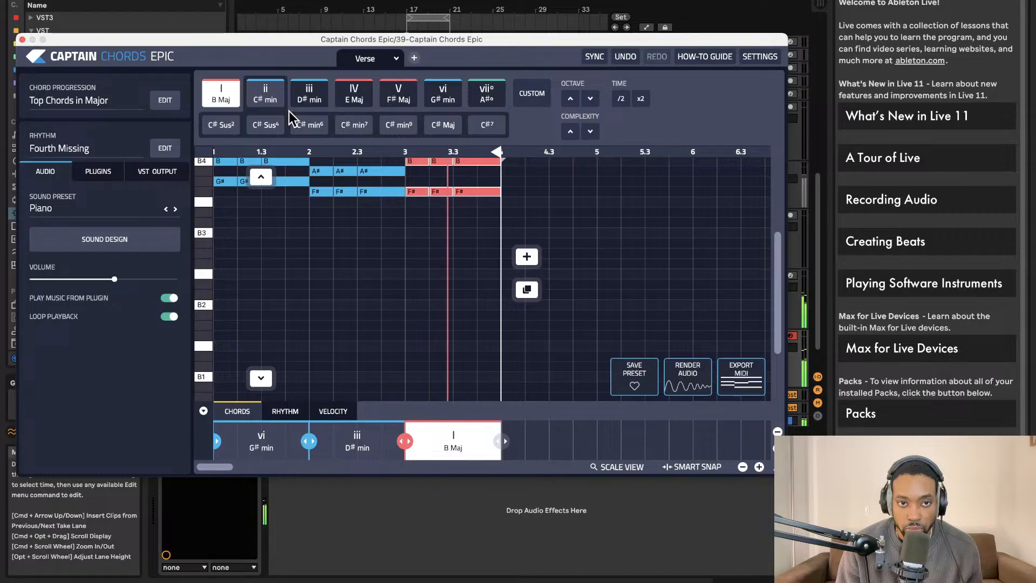
# Try vii° and its A#7 variation for the third chord, and undo both changes.
pyautogui.click(486, 93)
pyautogui.click(439, 125)
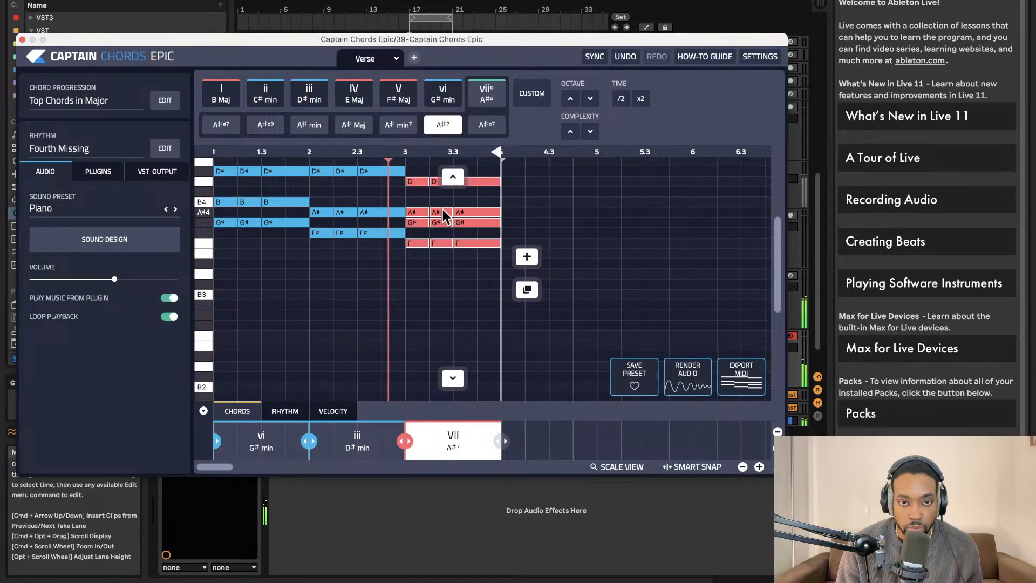
pyautogui.press('super+z')
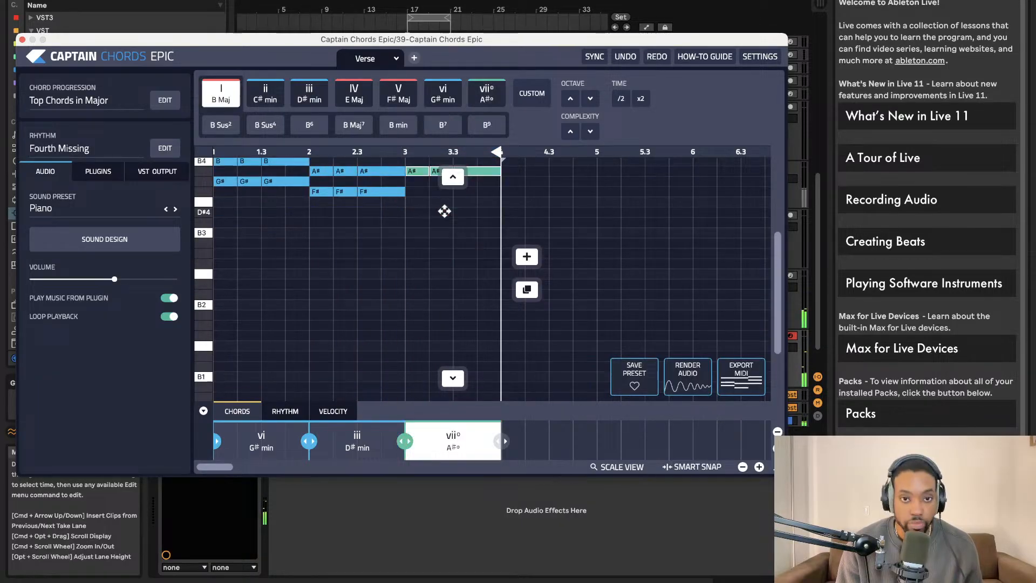
pyautogui.press('super+z')
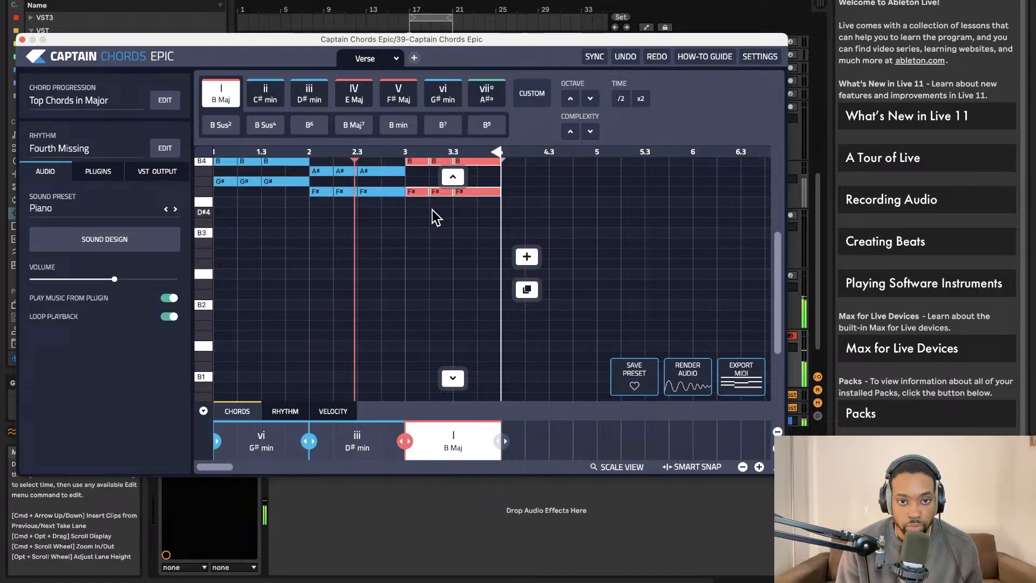
# Export the chord progression as a MIDI clip onto track 39 at bar 17 of the arrangement.
pyautogui.moveTo(646, 40); pyautogui.dragTo(43, 73)
pyautogui.moveTo(137, 410); pyautogui.dragTo(406, 346)
pyautogui.click(592, 308)
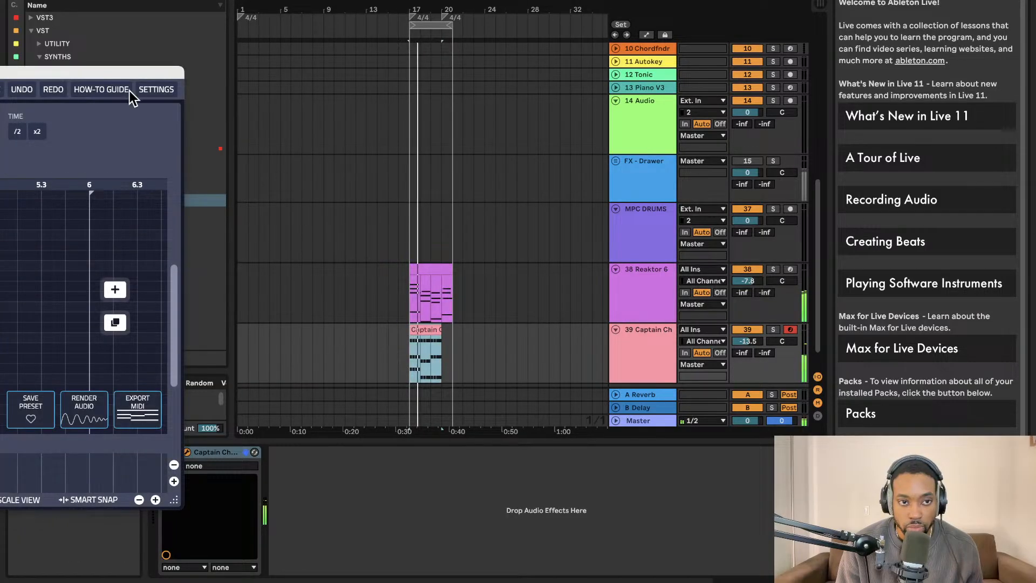
# Turn off Play Music From Plugin in Captain Chords Epic and close its window.
pyautogui.moveTo(134, 72); pyautogui.dragTo(562, 57)
pyautogui.moveTo(445, 70); pyautogui.dragTo(802, 64)
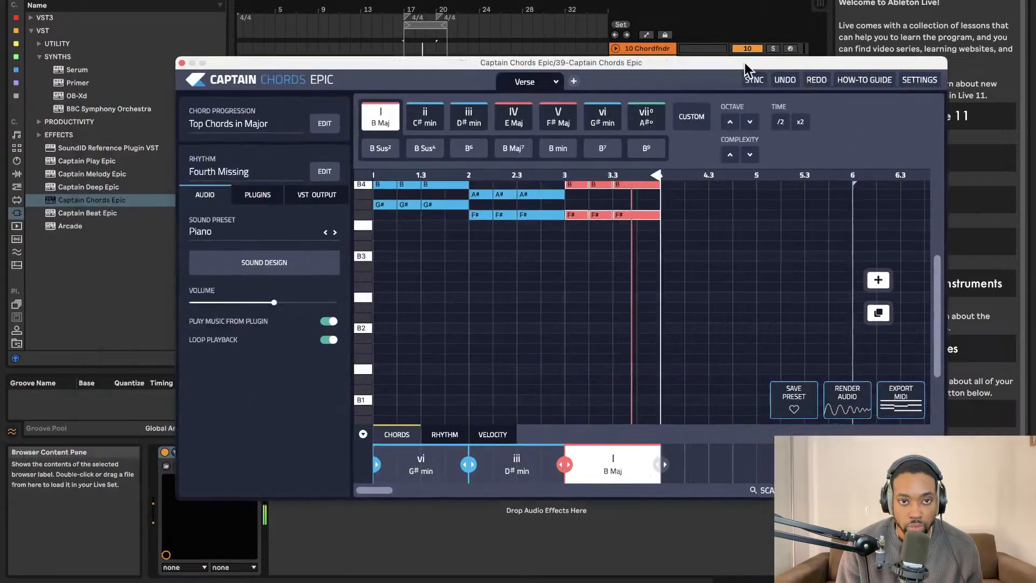
pyautogui.click(355, 321)
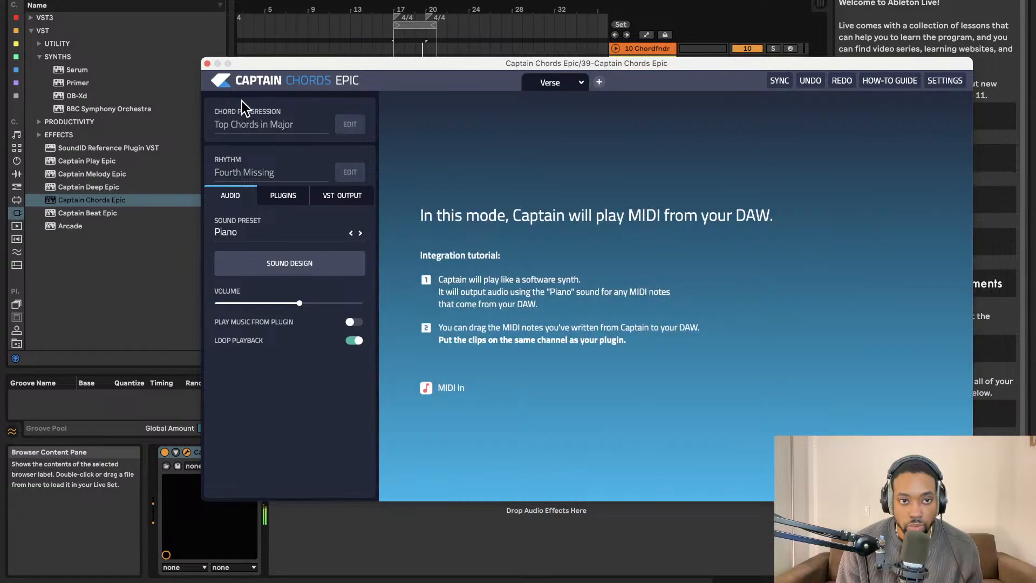
pyautogui.click(208, 64)
# Duplicate the Captain Chords clip on track 39 and remove the part of the copy beyond bar 21.
pyautogui.scroll(5, 432, 370)
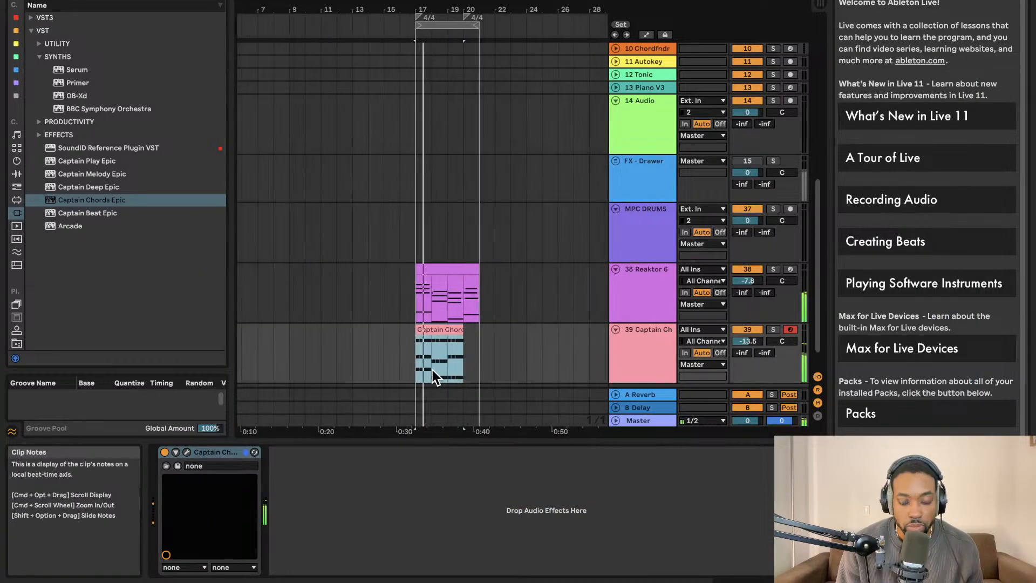
pyautogui.scroll(5, 442, 364)
pyautogui.scroll(-5, 449, 358)
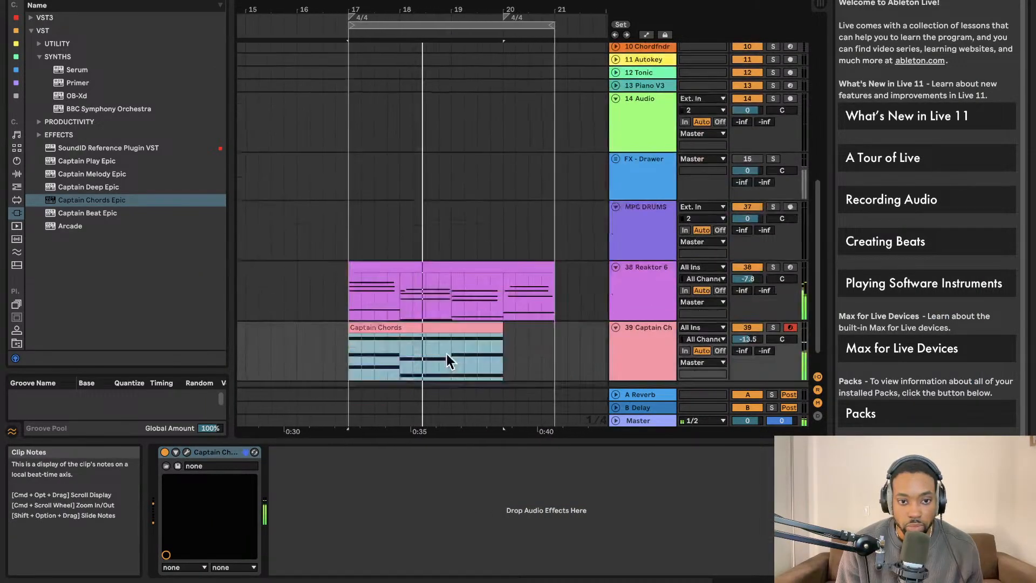
pyautogui.scroll(3, 445, 352)
pyautogui.scroll(3, 445, 351)
pyautogui.scroll(1, 442, 335)
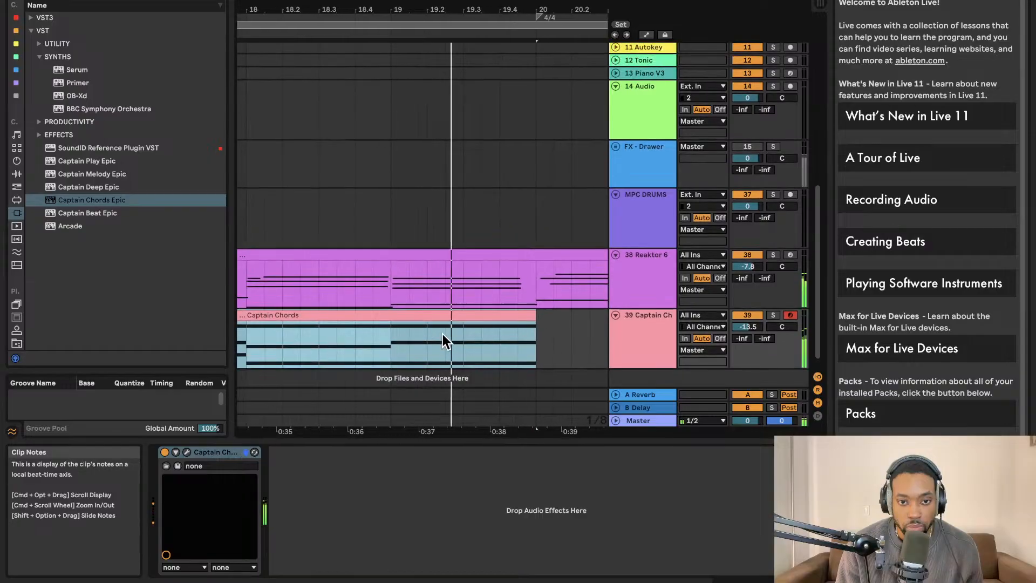
pyautogui.scroll(-1, 442, 335)
pyautogui.scroll(-3, 442, 334)
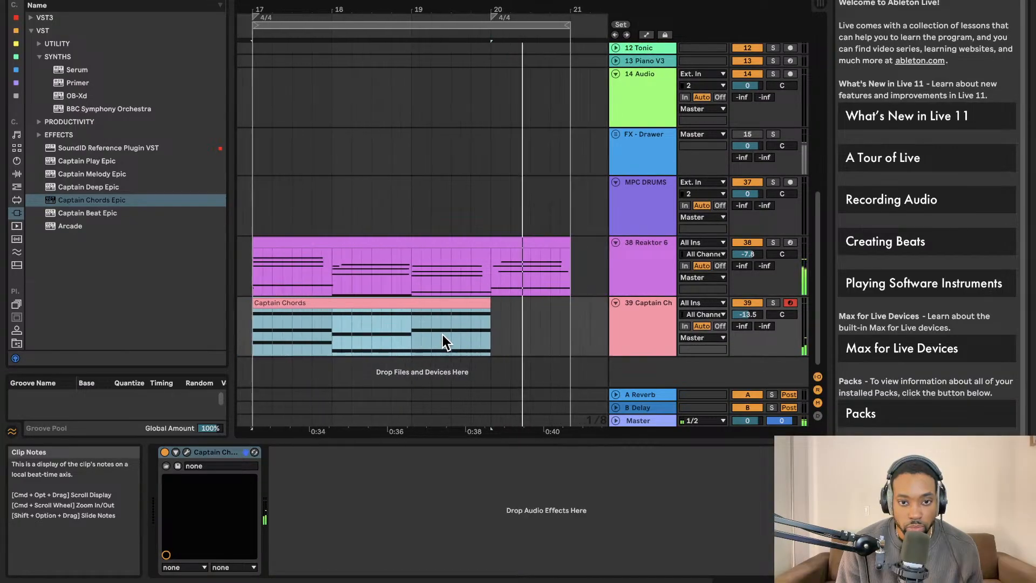
pyautogui.click(400, 312)
pyautogui.click(399, 303)
pyautogui.press('super+d')
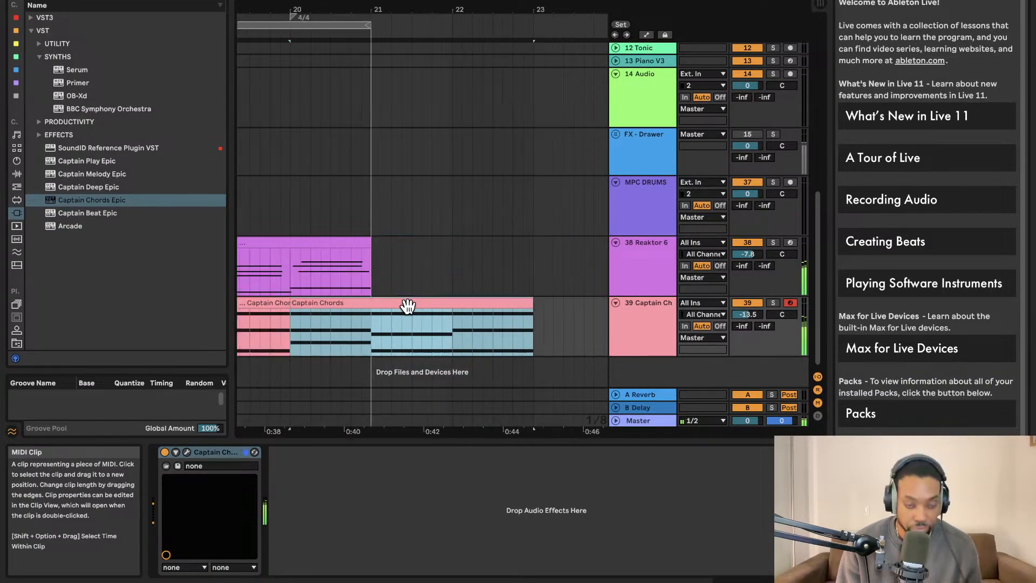
pyautogui.click(434, 318)
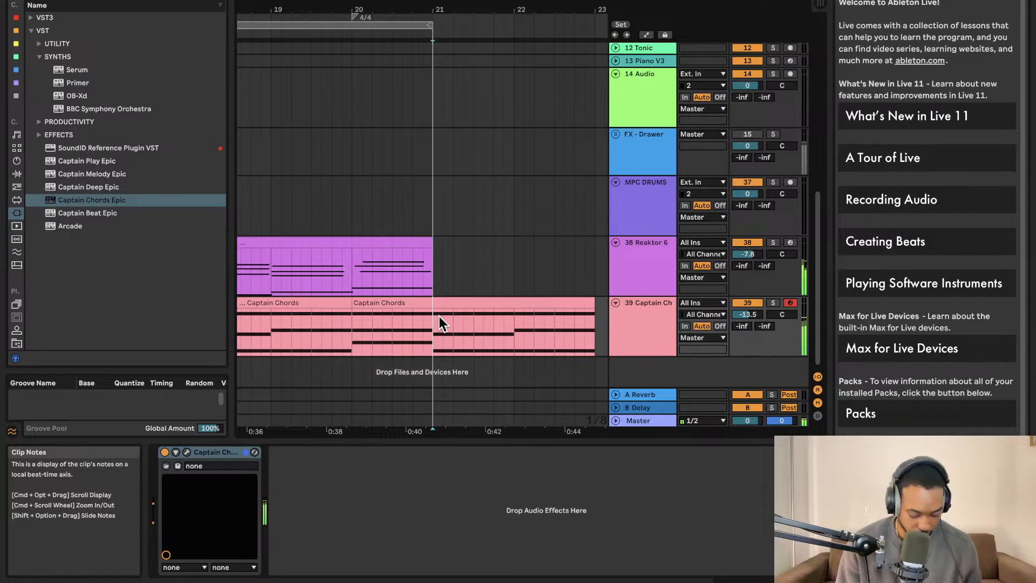
pyautogui.click(445, 303)
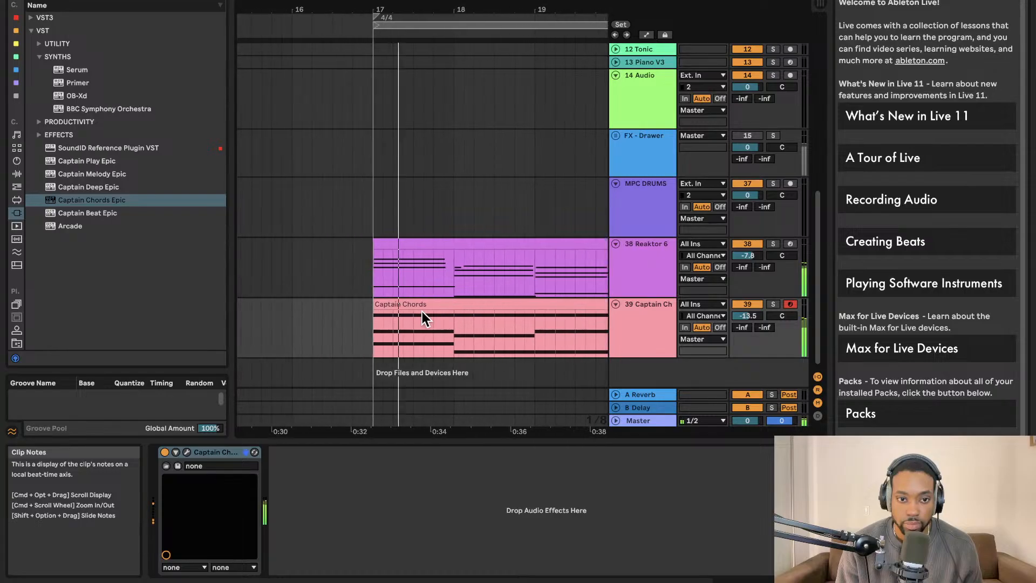
# Transpose all notes in both Captain Chords clips on track 39 down one octave.
pyautogui.hscroll(-2, 425, 310)
pyautogui.hscroll(3, 426, 310)
pyautogui.scroll(-3, 425, 310)
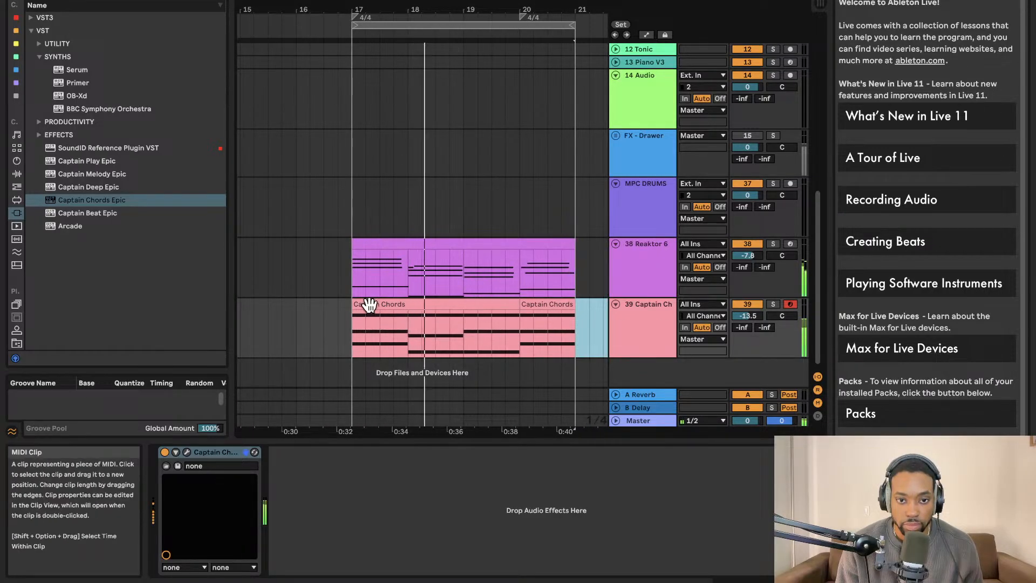
pyautogui.doubleClick(369, 303)
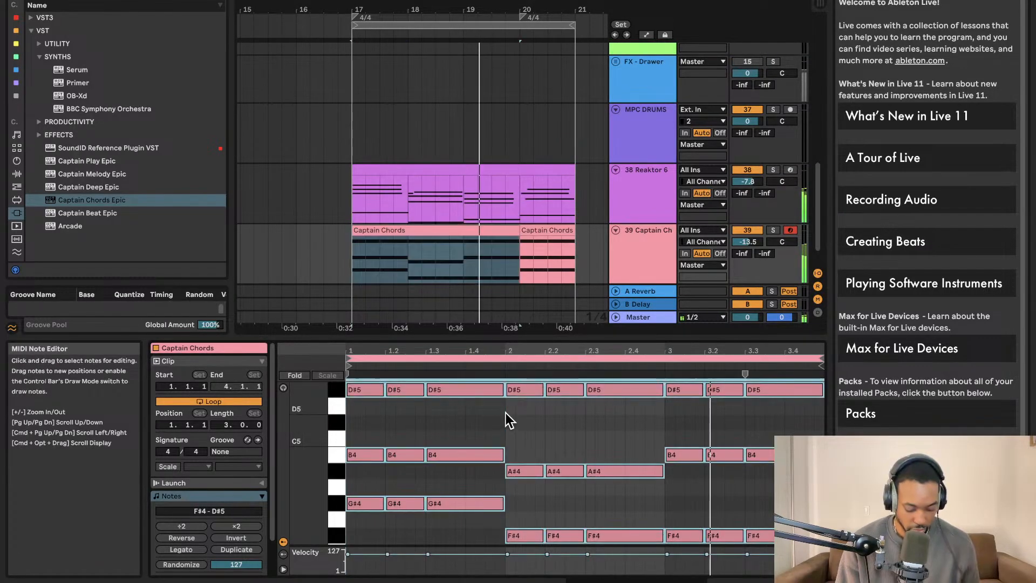
pyautogui.hotkey('shift', 'Down')
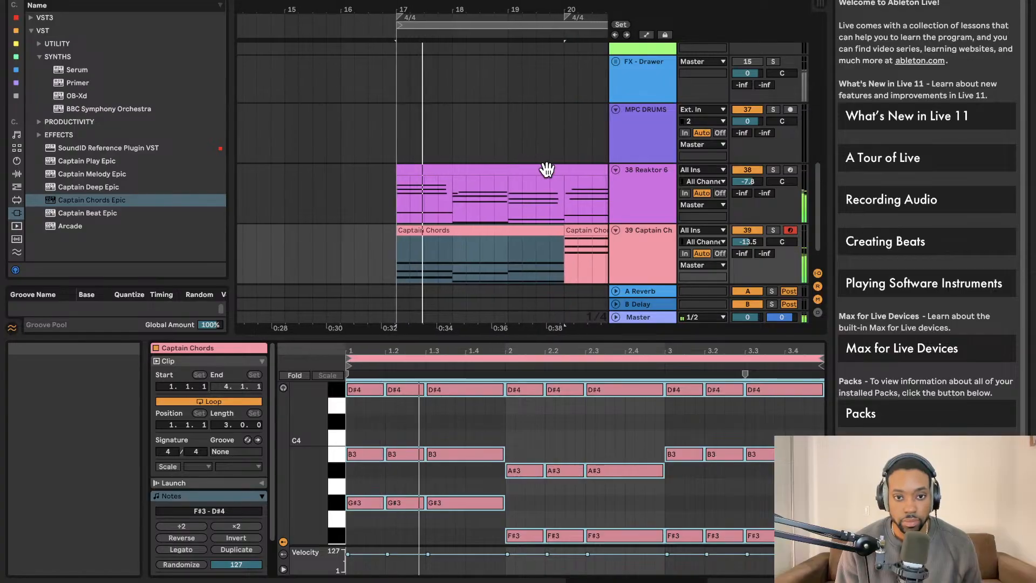
pyautogui.hscroll(1, 561, 192)
pyautogui.click(571, 223)
pyautogui.click(569, 227)
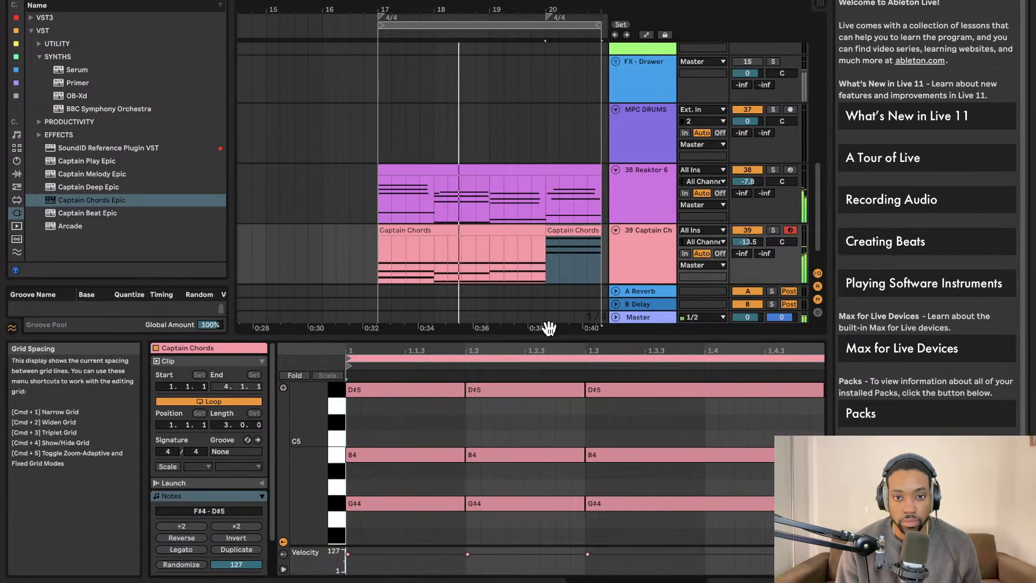
pyautogui.hotkey('ctrl', 'a')
pyautogui.hotkey('shift', 'Down')
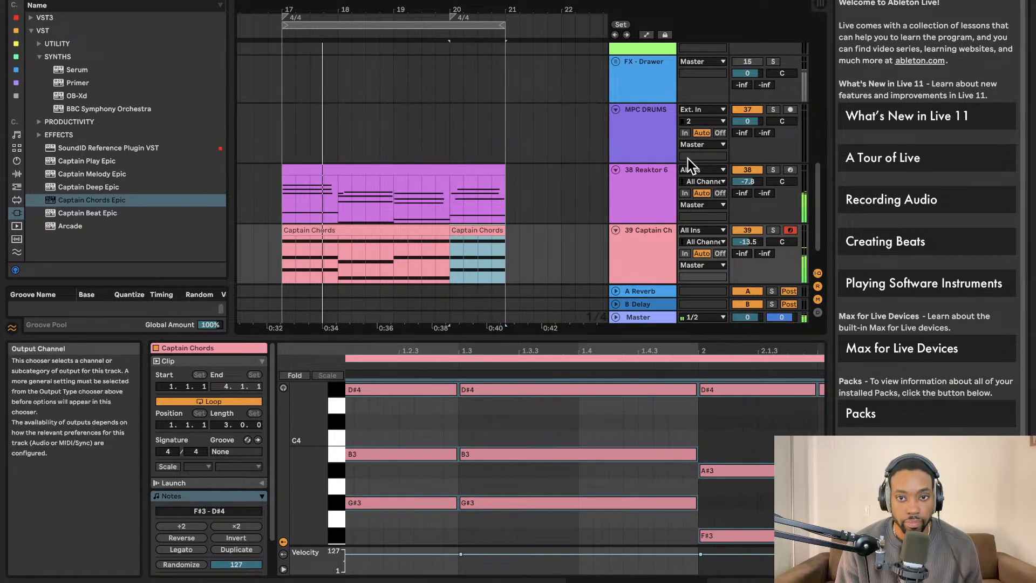
# Display the device chain of the Reaktor 6 track 38.
pyautogui.doubleClick(648, 190)
pyautogui.scroll(2, 459, 377)
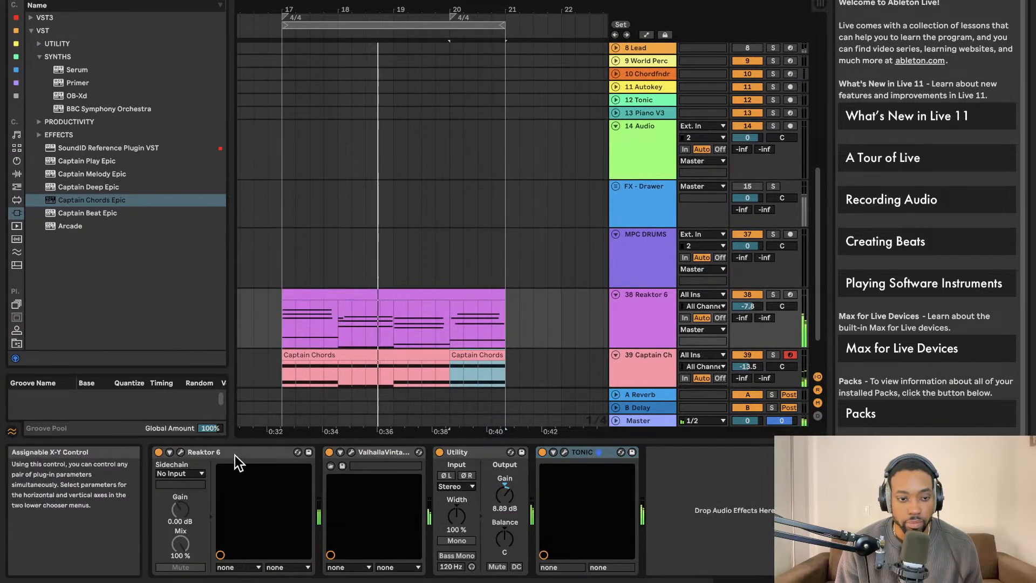
pyautogui.scroll(-2, 459, 291)
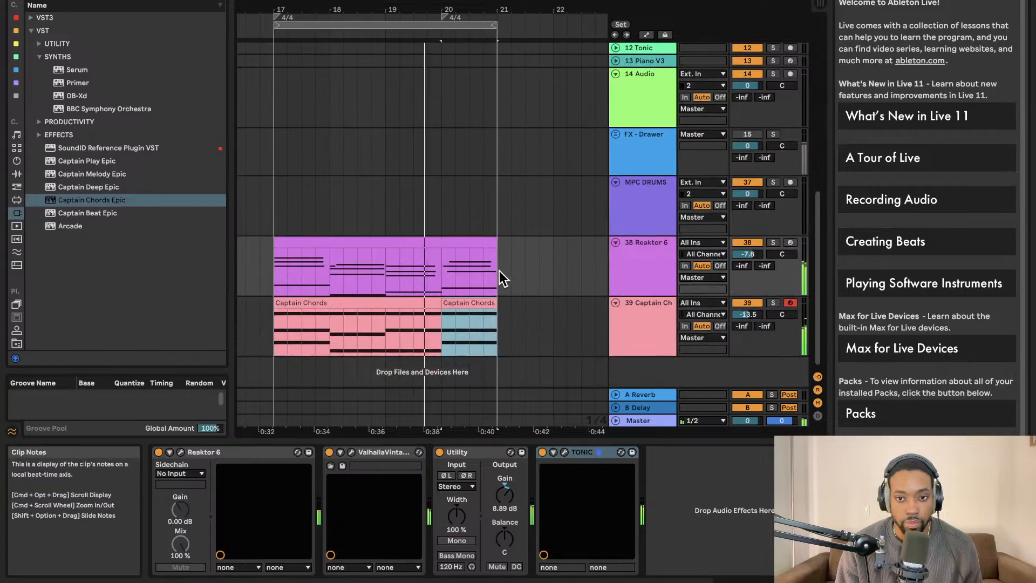
pyautogui.hscroll(-3, 391, 279)
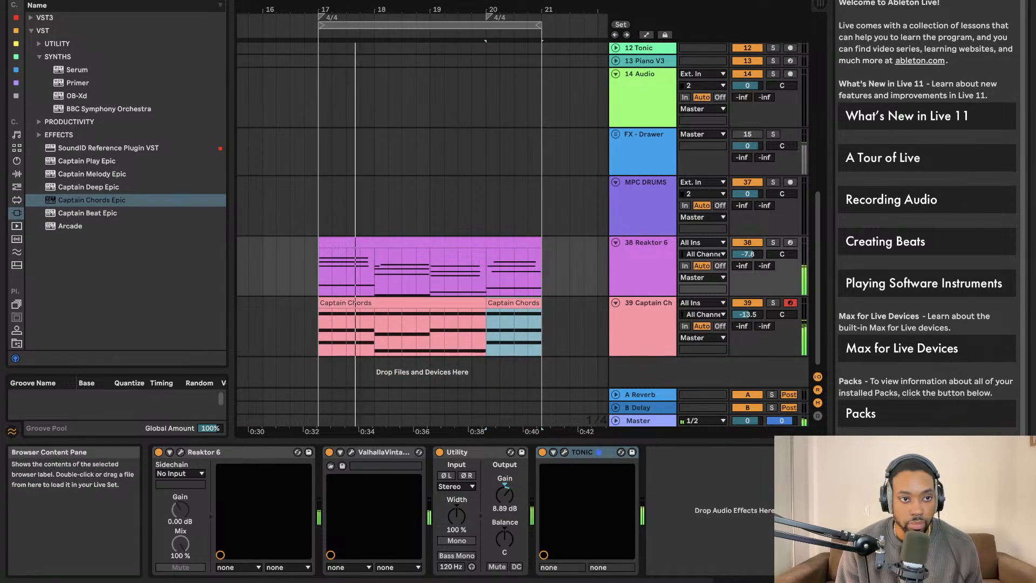
# Search the browser's instruments for "ton" and check the items in the orange collection.
pyautogui.click(16, 160)
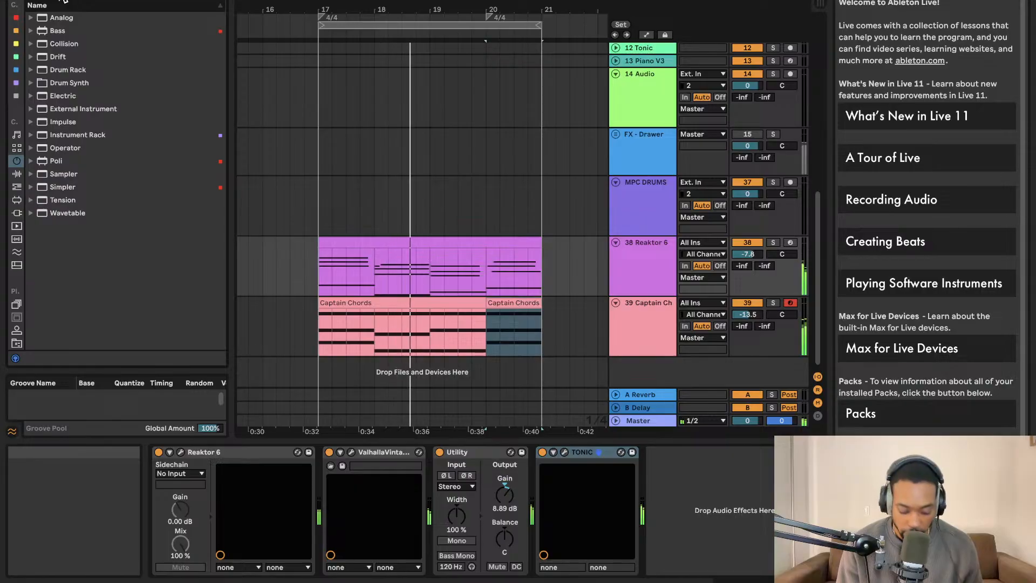
pyautogui.write('ton')
pyautogui.click(17, 31)
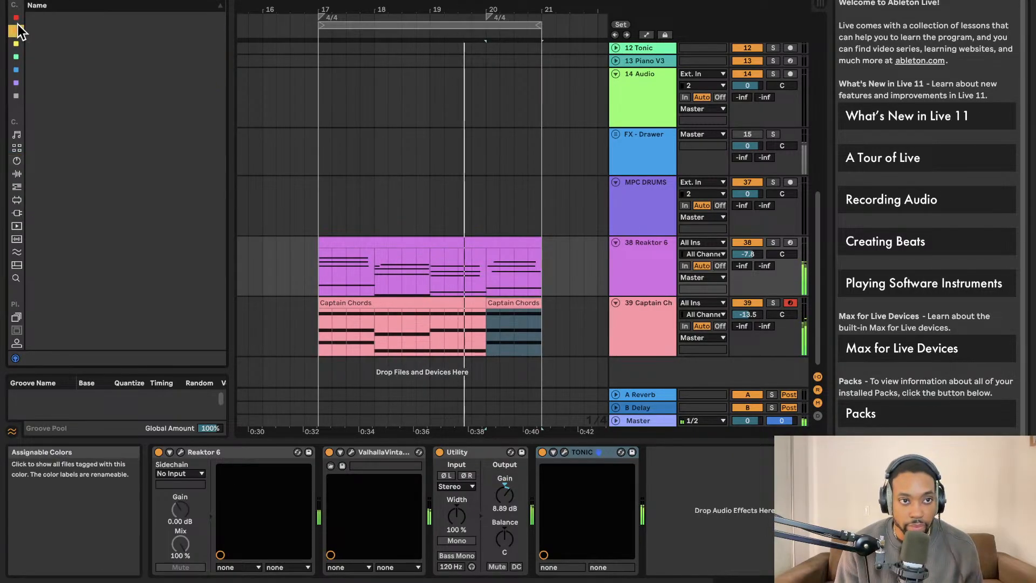
pyautogui.click(218, 0)
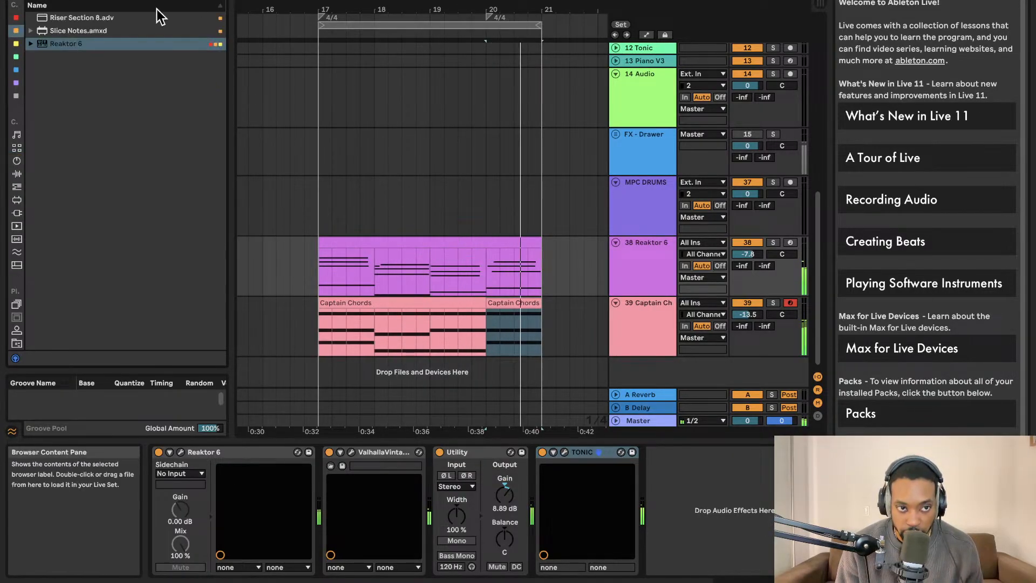
# Search the drum kits for "bass" and select the Bass Slides and Noise kit.
pyautogui.click(22, 150)
pyautogui.click(89, 1)
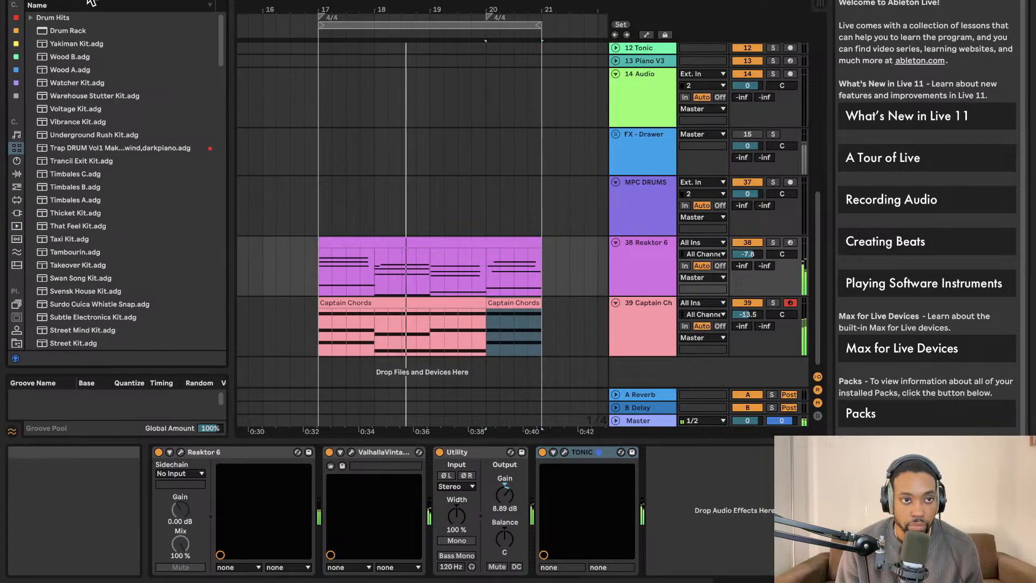
pyautogui.write('bass')
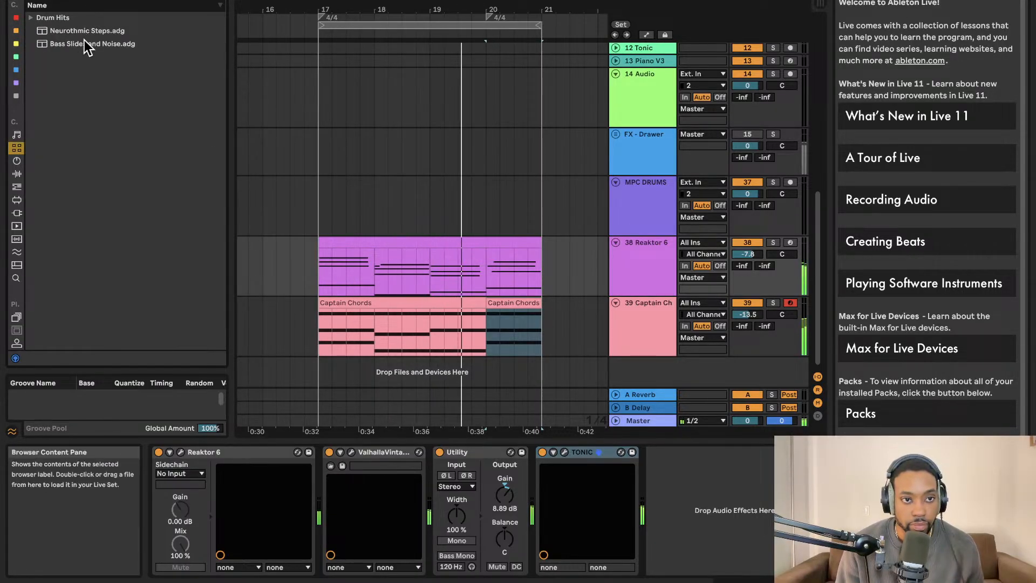
pyautogui.moveTo(85, 43); pyautogui.dragTo(633, 302)
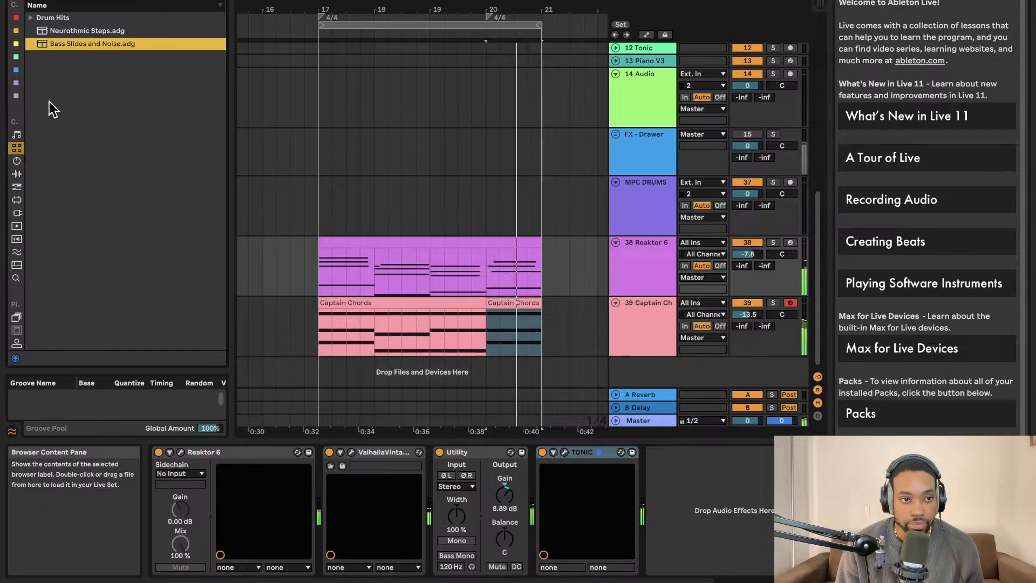
# Search the installed Packs for "bass" and select the Beat Tools pack.
pyautogui.click(16, 213)
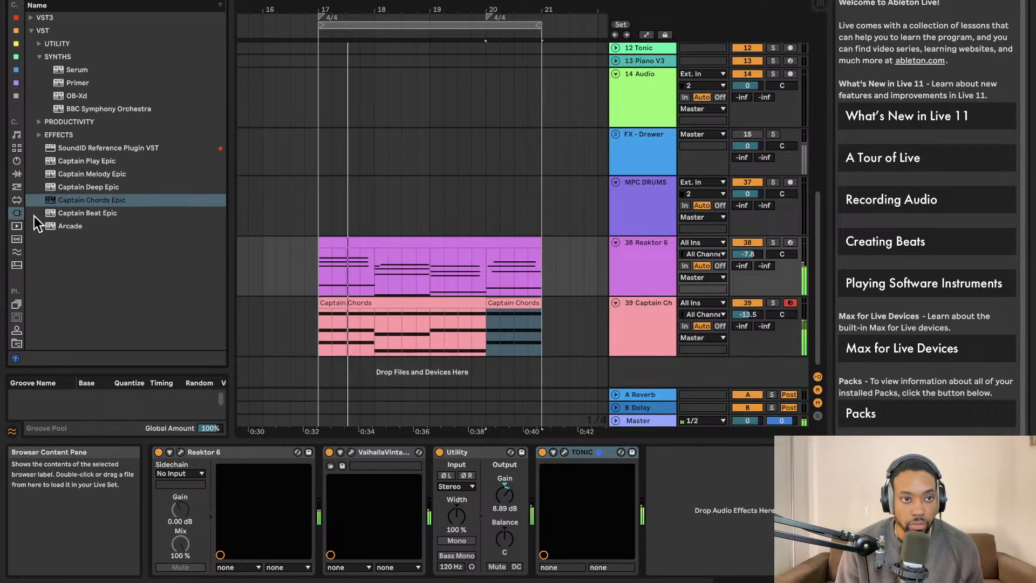
pyautogui.click(17, 304)
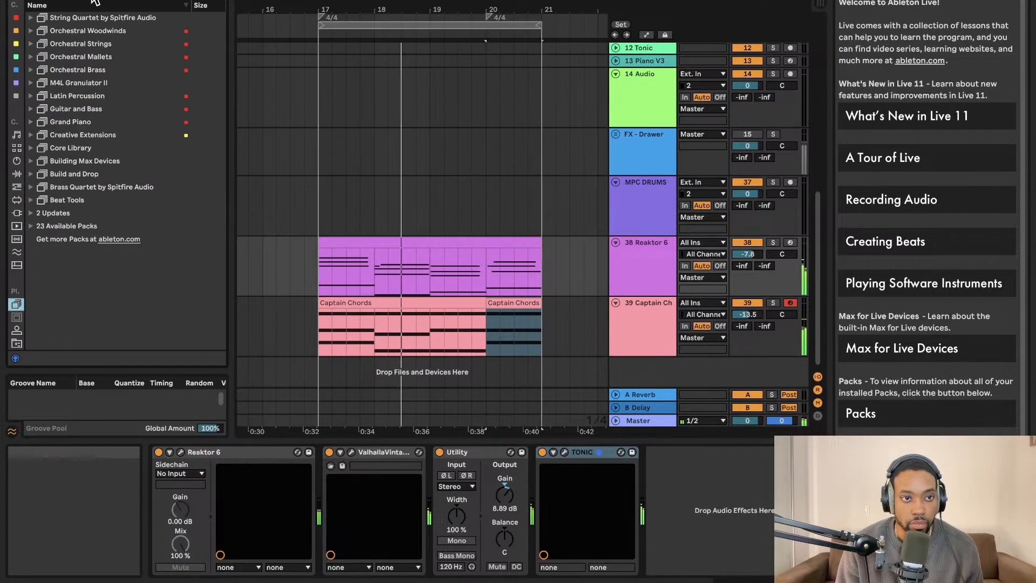
pyautogui.write('bass')
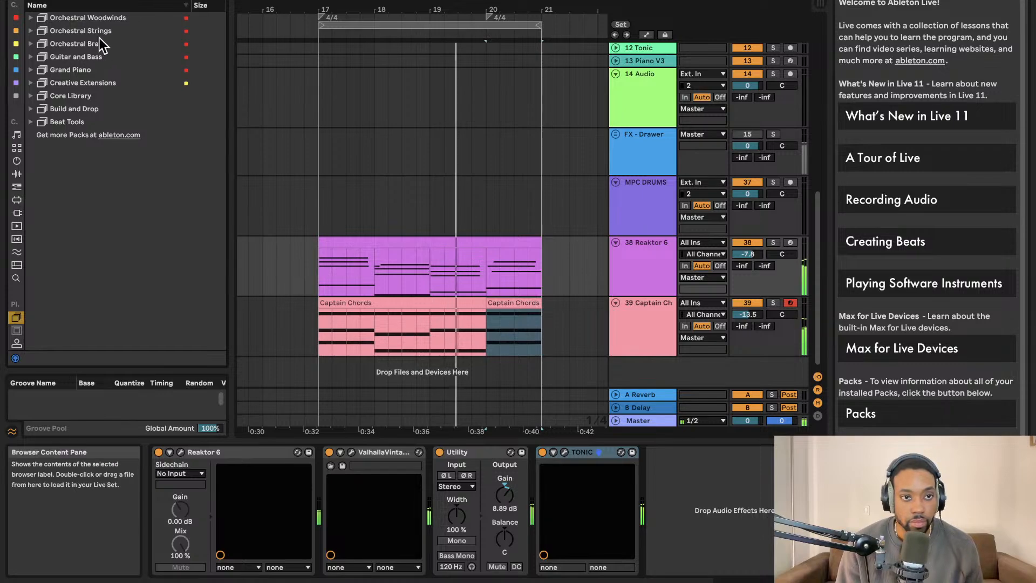
pyautogui.click(67, 122)
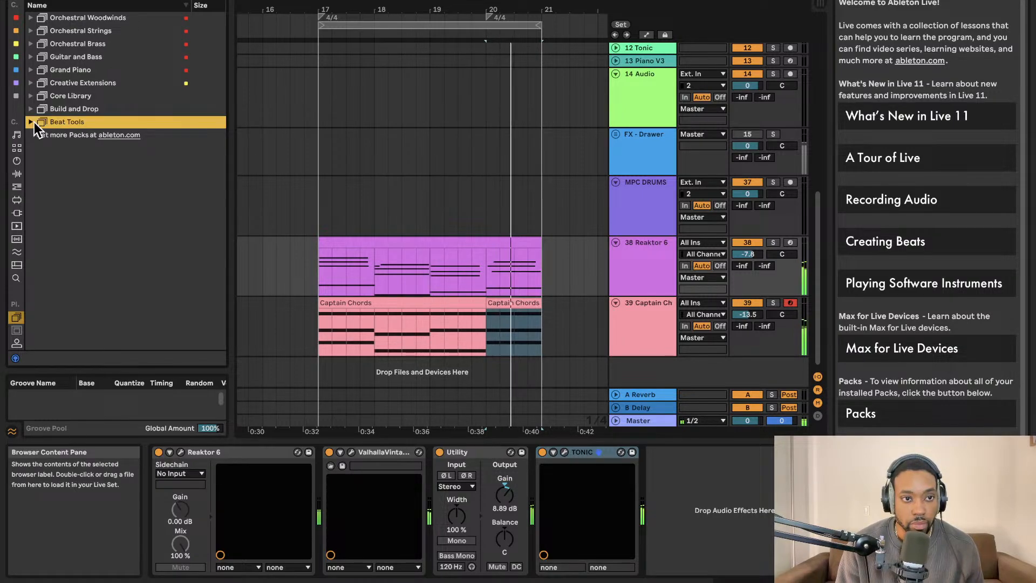
# Load the Say It Bass Lead preset from the Beat Tools pack onto a new track and set its volume to -14.6 dB.
pyautogui.click(32, 122)
pyautogui.click(47, 137)
pyautogui.click(47, 138)
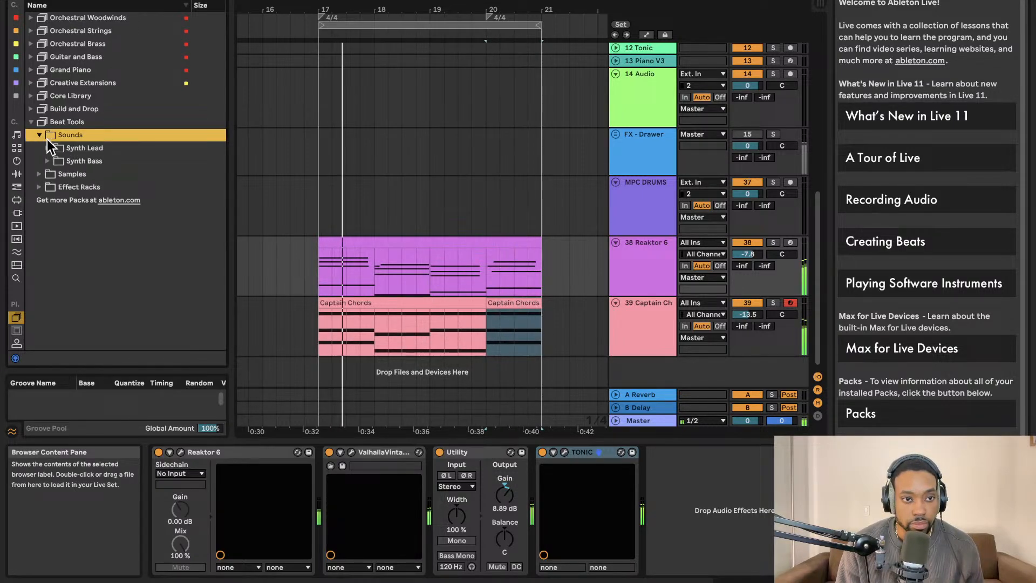
pyautogui.click(55, 149)
pyautogui.click(47, 148)
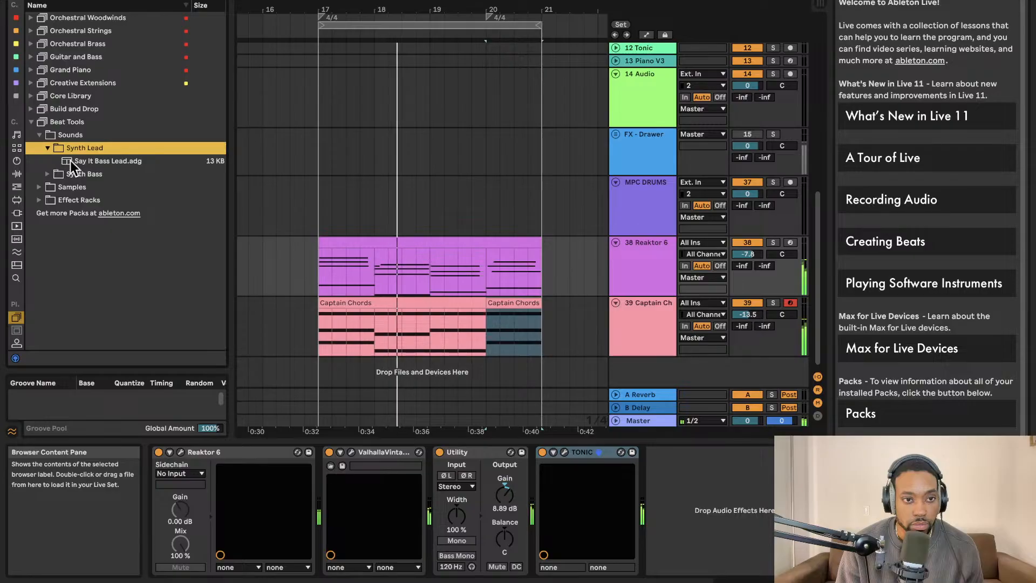
pyautogui.click(91, 163)
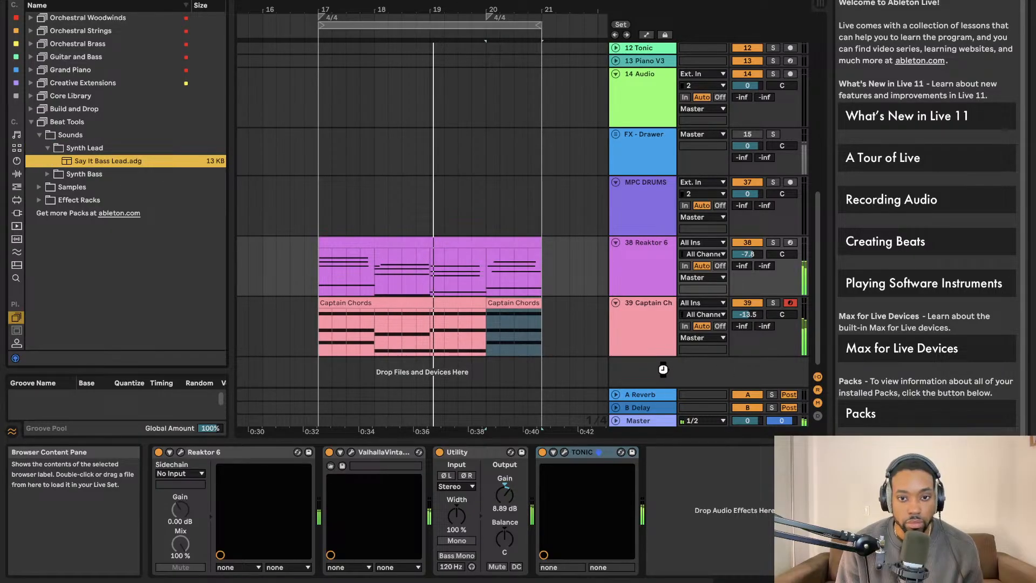
pyautogui.moveTo(663, 369); pyautogui.dragTo(661, 365)
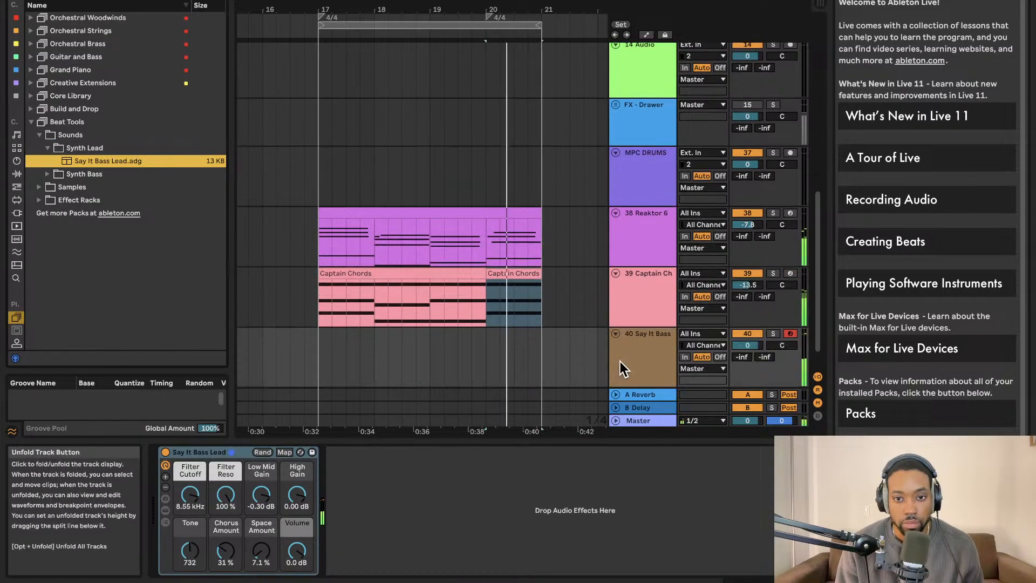
pyautogui.moveTo(747, 345); pyautogui.dragTo(748, 367)
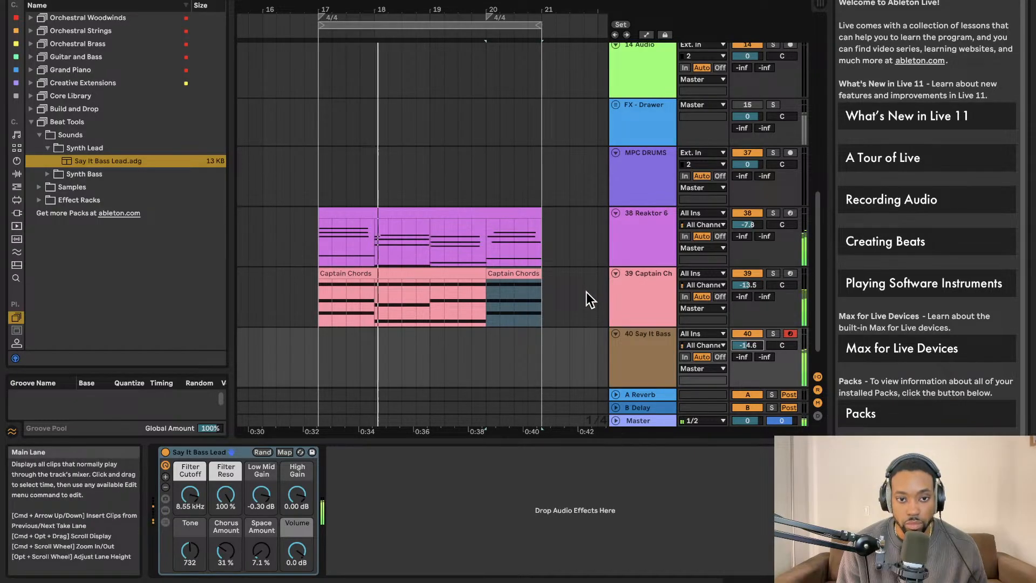
# Split the Reaktor 6 and Captain Chords clips at bar 18.
pyautogui.click(364, 279)
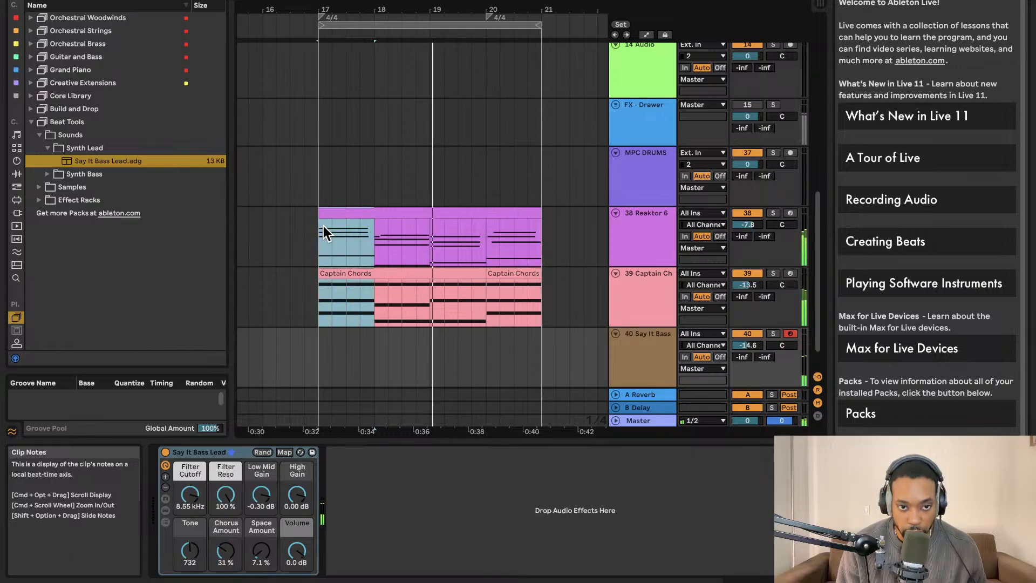
pyautogui.click(323, 225)
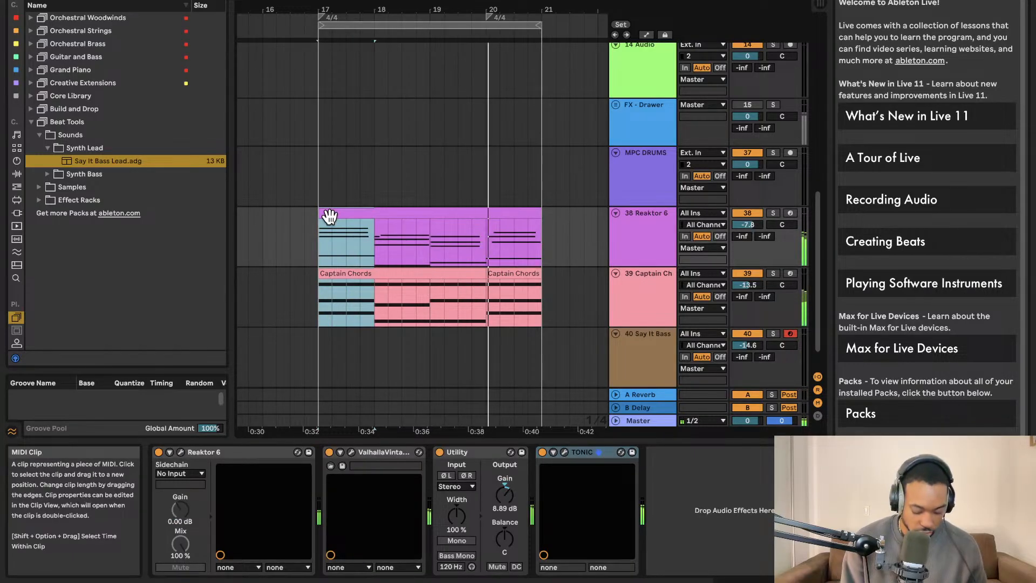
pyautogui.click(360, 238)
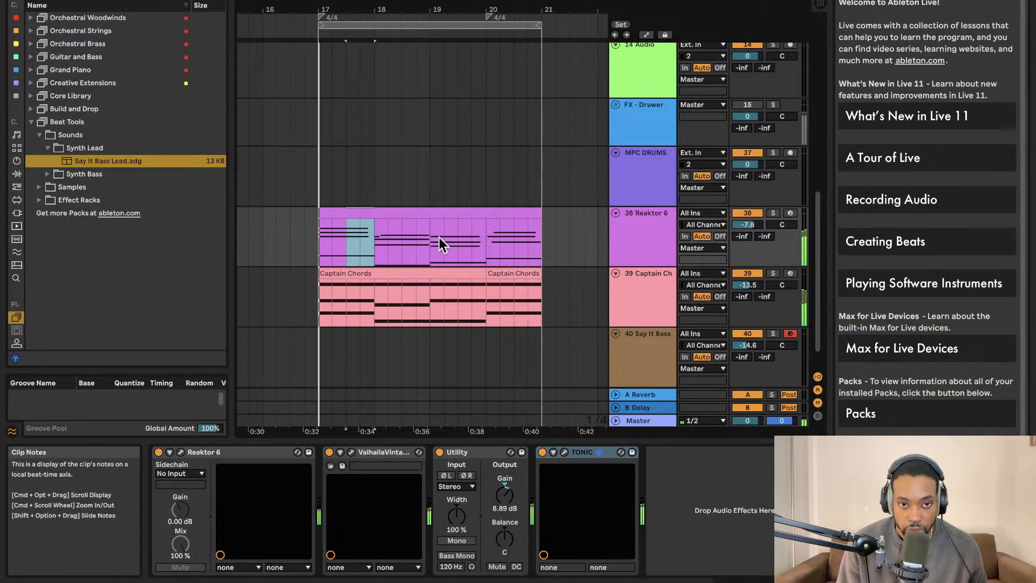
pyautogui.click(354, 216)
pyautogui.click(374, 257)
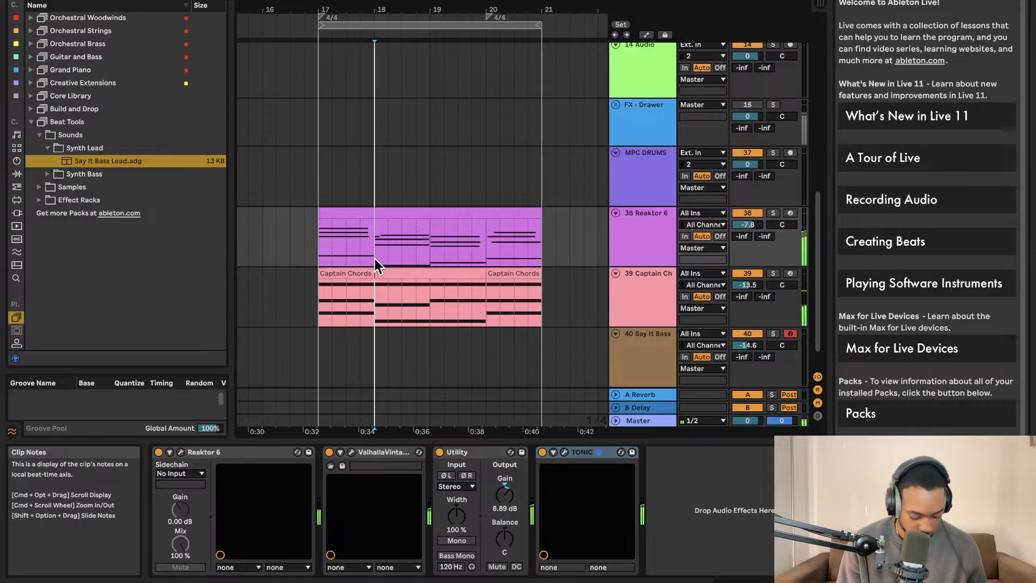
pyautogui.press('super+e')
pyautogui.click(376, 283)
pyautogui.press('super+e')
pyautogui.moveTo(373, 274); pyautogui.dragTo(360, 273)
pyautogui.press('super+z')
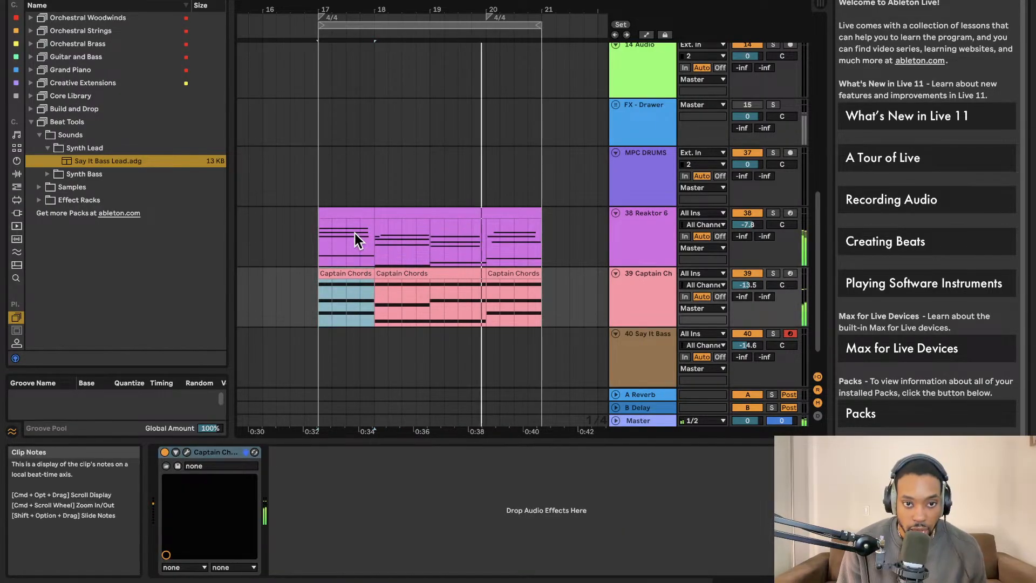
# Move the bar 17 segments of the Reaktor 6 and Captain Chords tracks to bar 21, after the remaining clips.
pyautogui.keyDown('shift'); pyautogui.click(356, 215); pyautogui.keyUp('shift')
pyautogui.press('Delete')
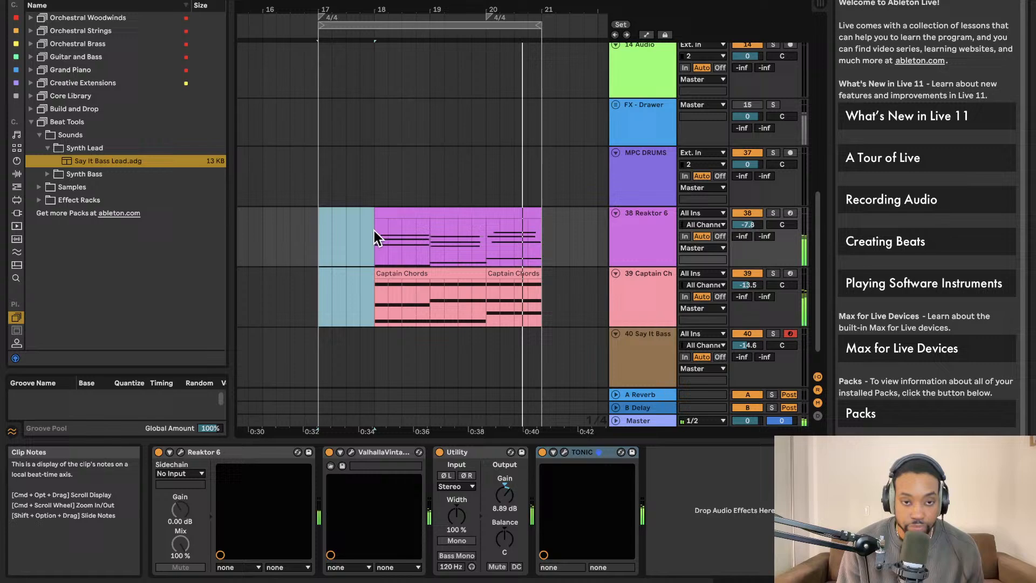
pyautogui.click(544, 222)
pyautogui.press('super+v')
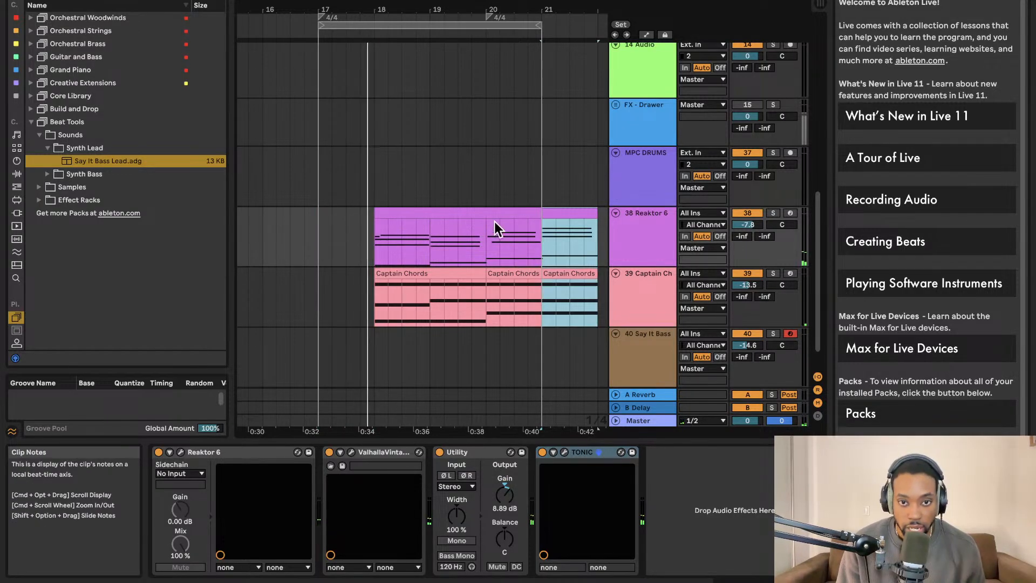
# Set the loop to cover the rearranged chords from bar 18 to bar 22.
pyautogui.click(493, 214)
pyautogui.press('super+l')
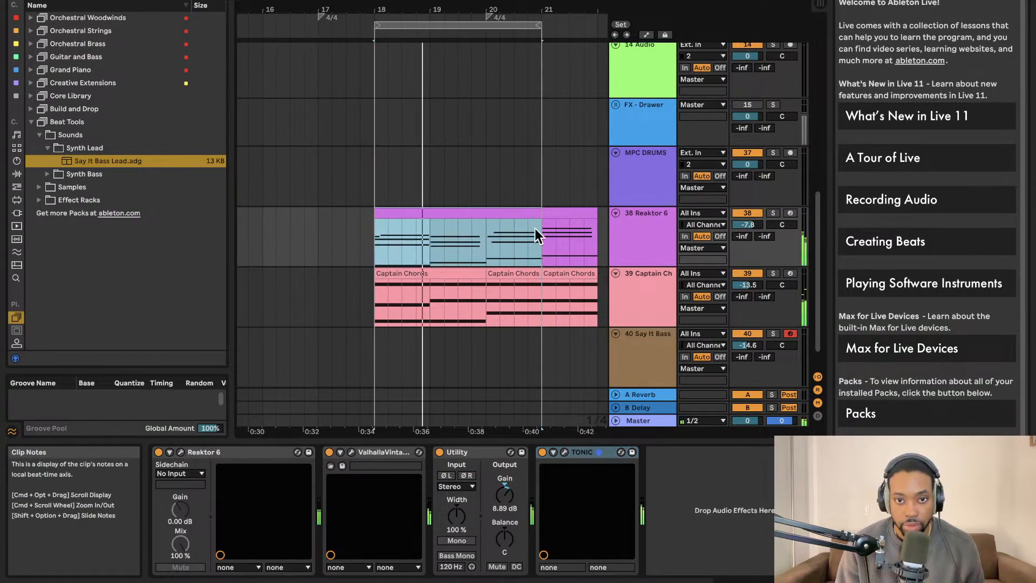
pyautogui.moveTo(541, 25); pyautogui.dragTo(572, 34)
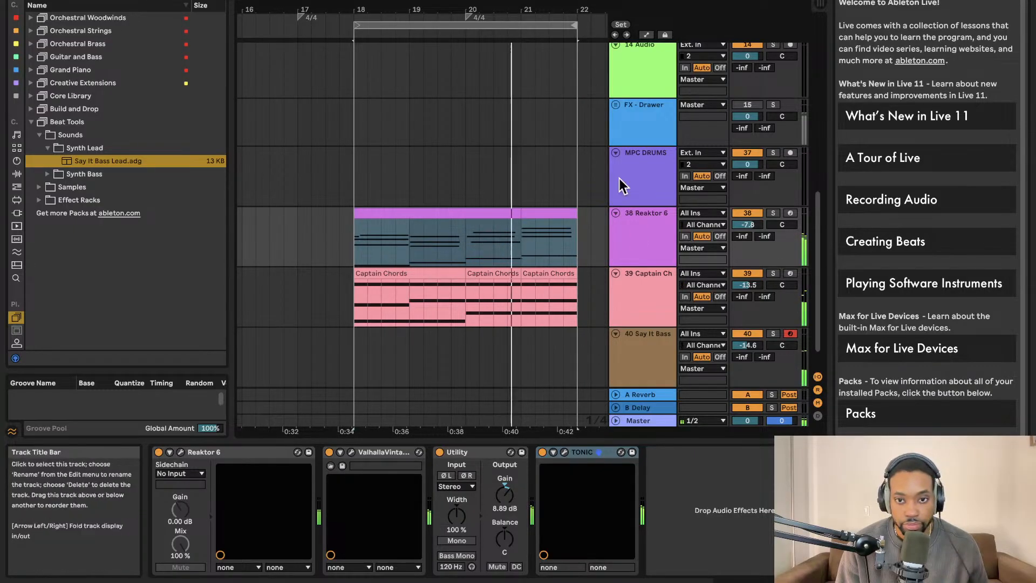
# Record a four-bar bass line of D#2, B1, G#1 and A#1 on the Say It Bass track over the loop and play it back.
pyautogui.click(479, 1)
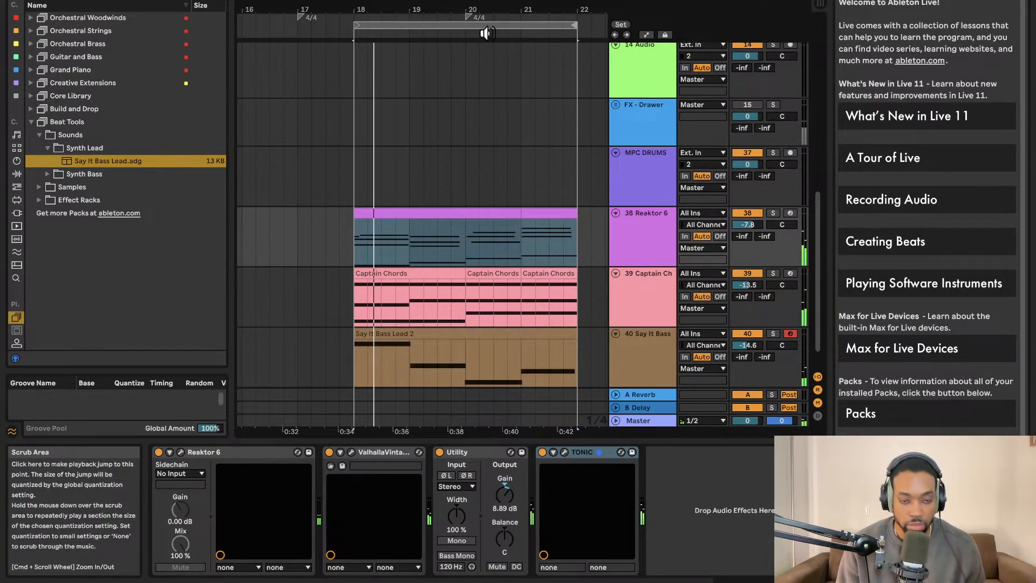
pyautogui.press('space')
pyautogui.press('space')
pyautogui.press('space')
pyautogui.press('space')
pyautogui.press('space')
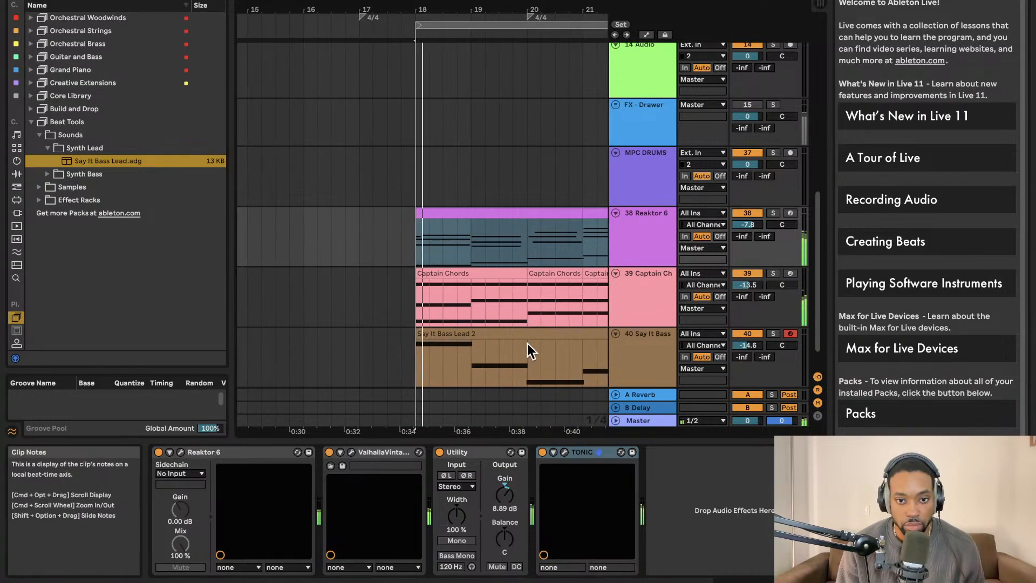
# Open the recorded bass clip in an enlarged note editor and examine its notes during playback.
pyautogui.doubleClick(527, 348)
pyautogui.moveTo(527, 444); pyautogui.dragTo(527, 339)
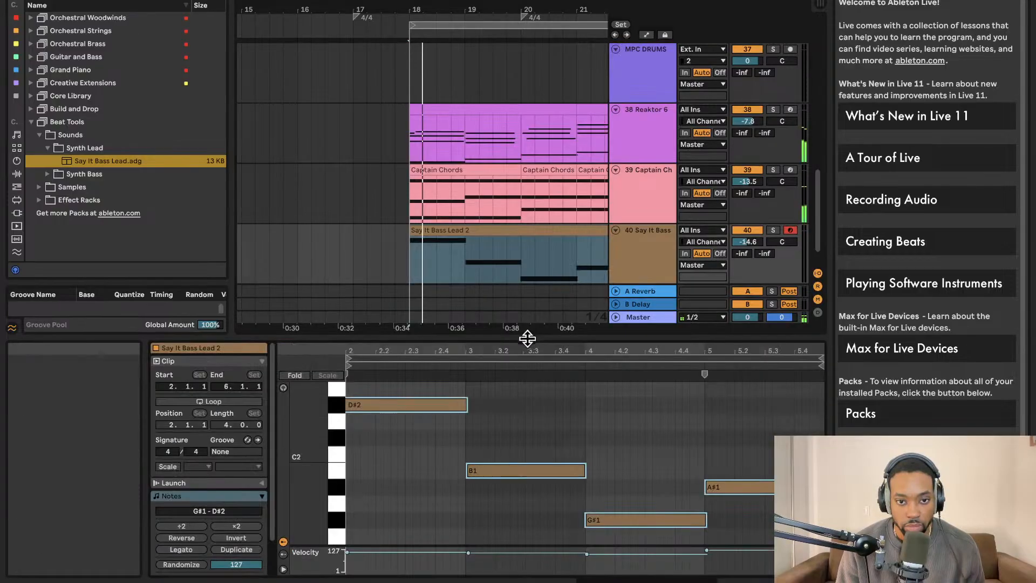
pyautogui.press('space')
pyautogui.press('space')
pyautogui.press('space')
pyautogui.press('space')
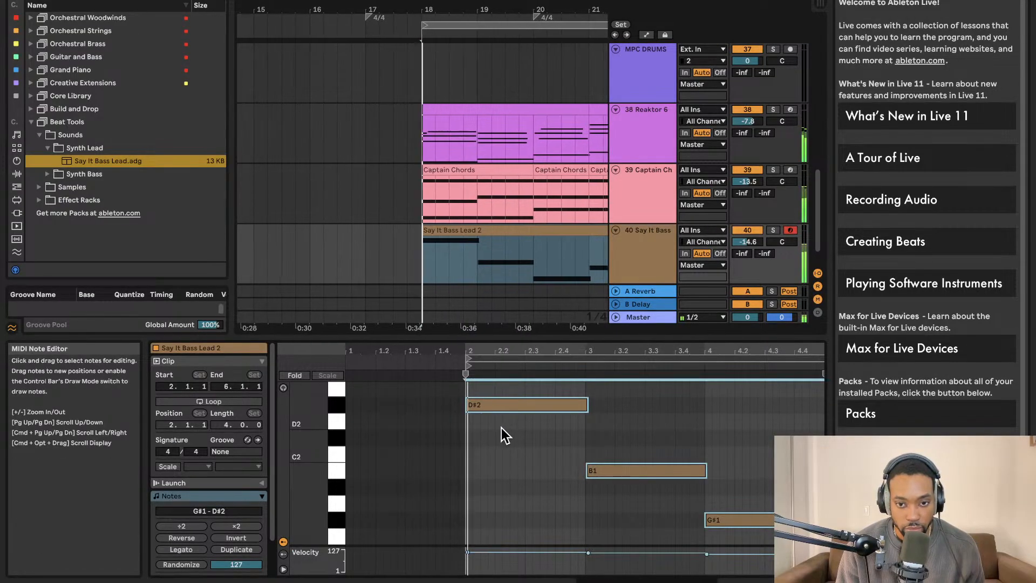
pyautogui.click(507, 428)
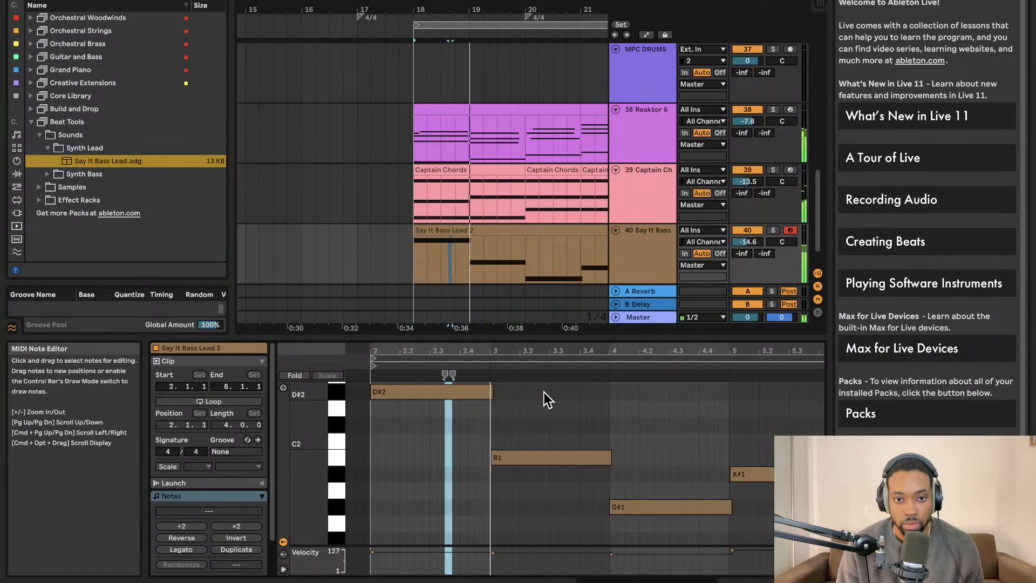
pyautogui.press('super+a')
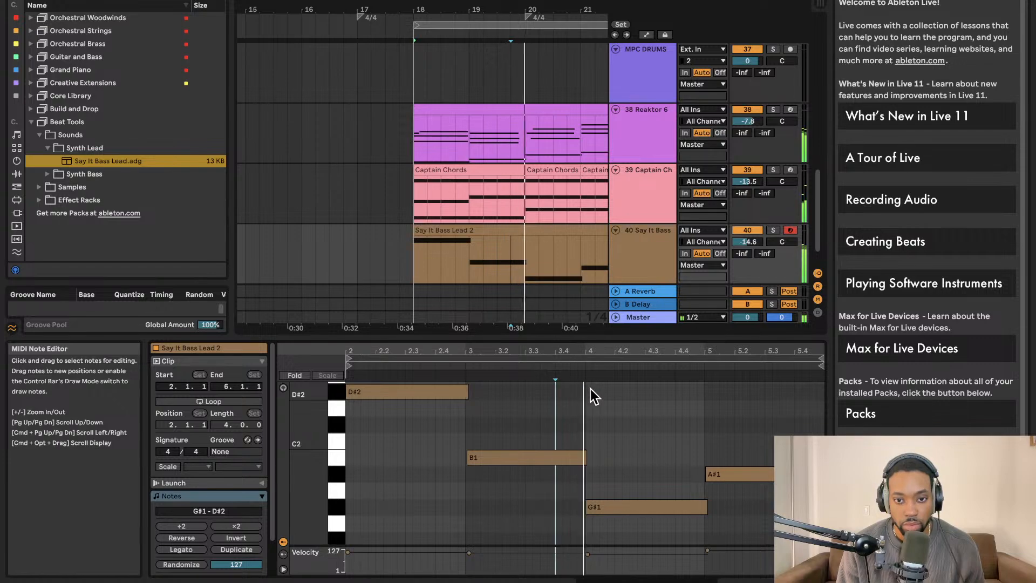
pyautogui.moveTo(575, 336); pyautogui.dragTo(610, 418)
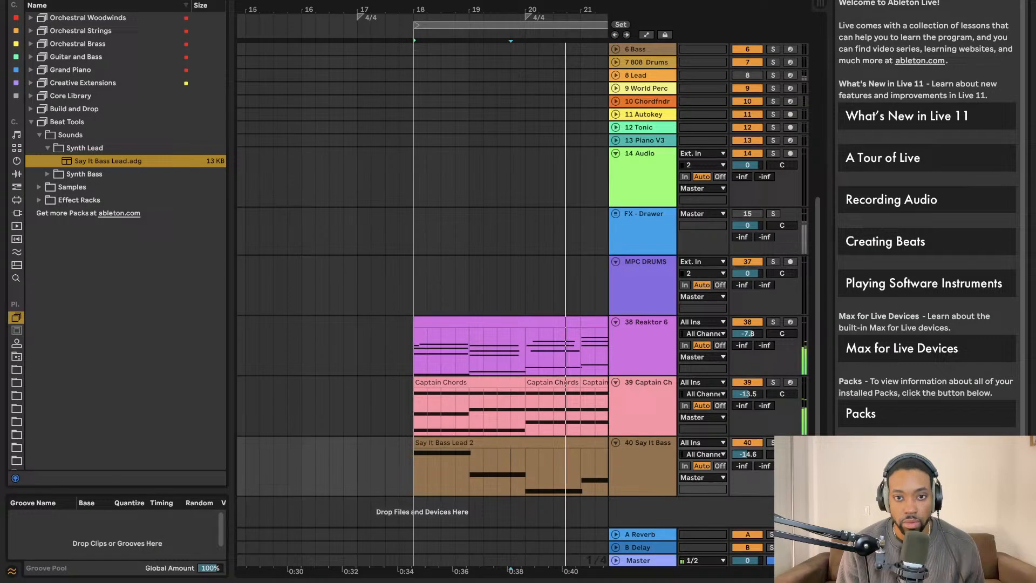
# Add an Auto Filter to the Say It Bass track and lower its filter frequency to about 3.41 kHz.
pyautogui.doubleClick(632, 408)
pyautogui.doubleClick(632, 354)
pyautogui.scroll(-3, 633, 351)
pyautogui.click(635, 338)
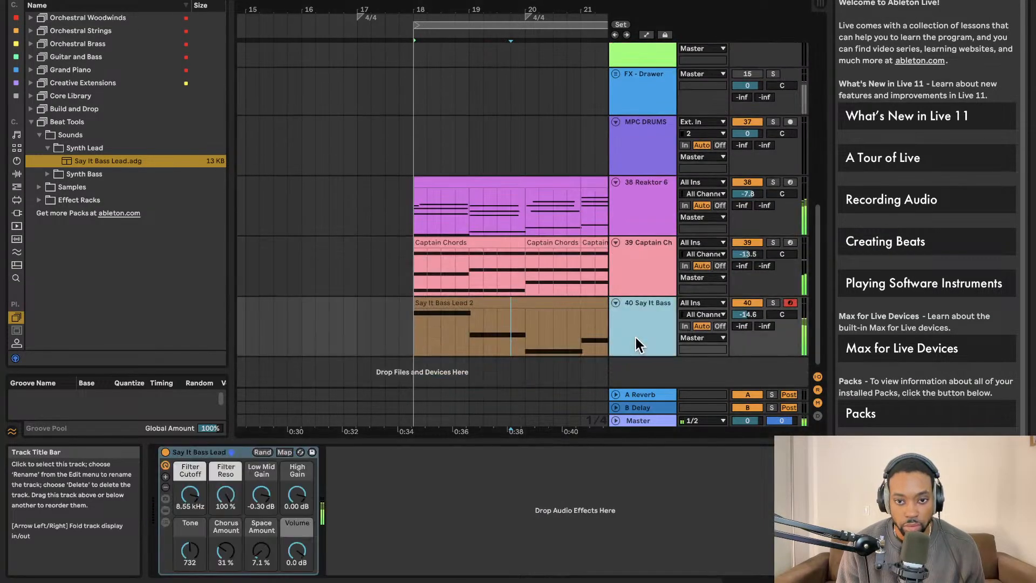
pyautogui.press('space')
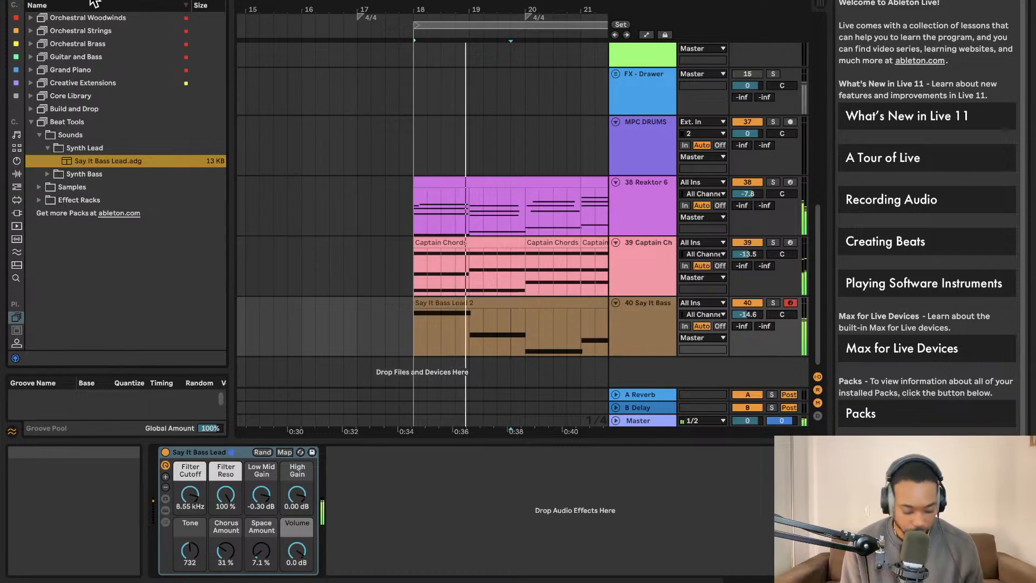
pyautogui.scroll(-3, 108, 80)
pyautogui.click(16, 174)
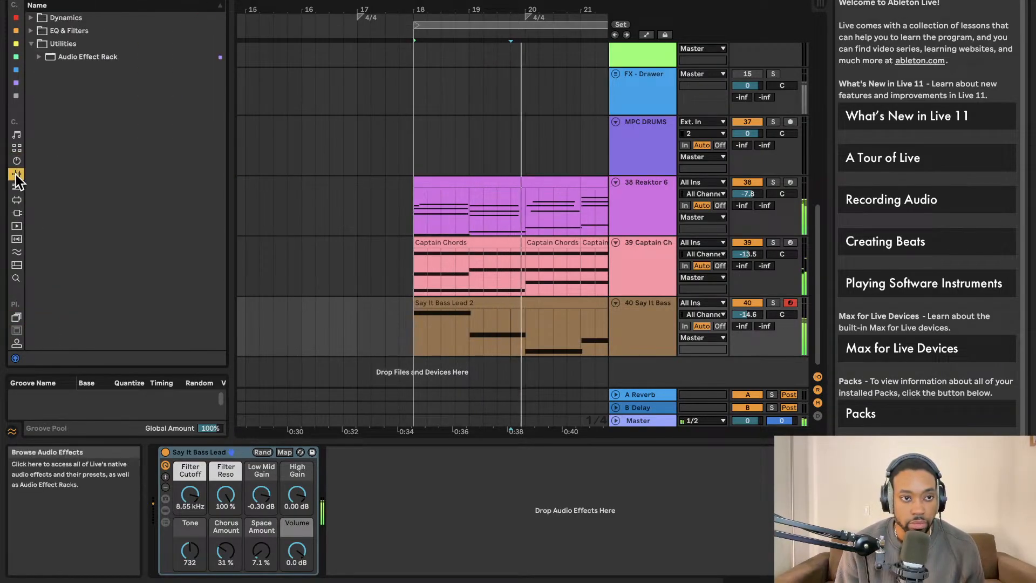
pyautogui.click(31, 32)
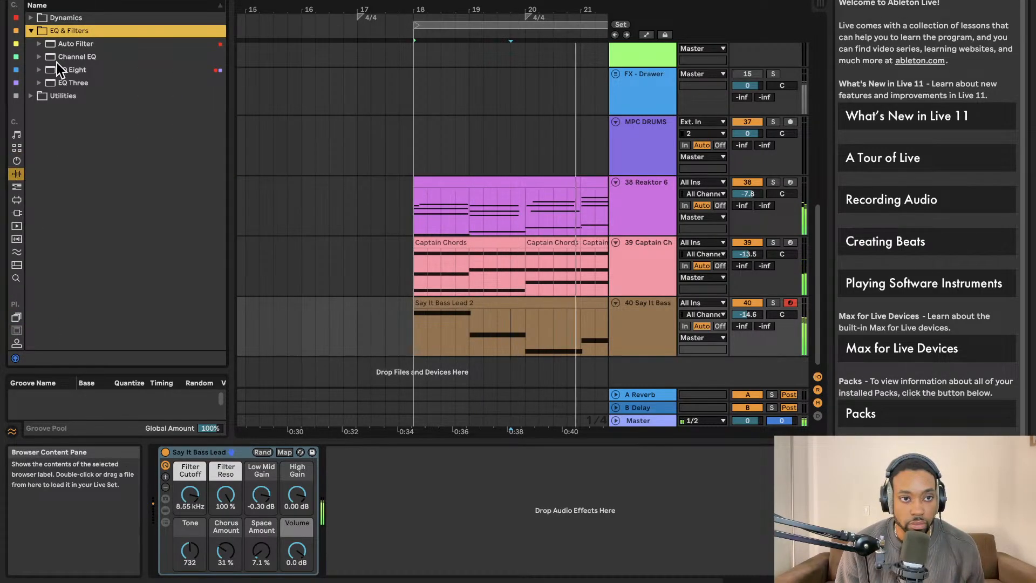
pyautogui.moveTo(81, 44); pyautogui.dragTo(86, 42)
pyautogui.moveTo(614, 311); pyautogui.dragTo(615, 313)
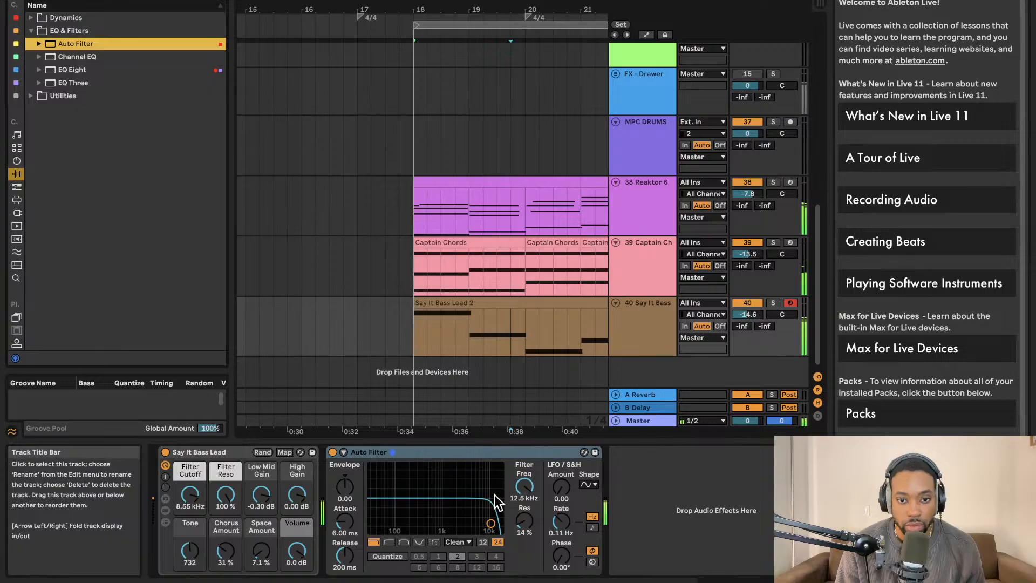
pyautogui.moveTo(497, 502); pyautogui.dragTo(472, 501)
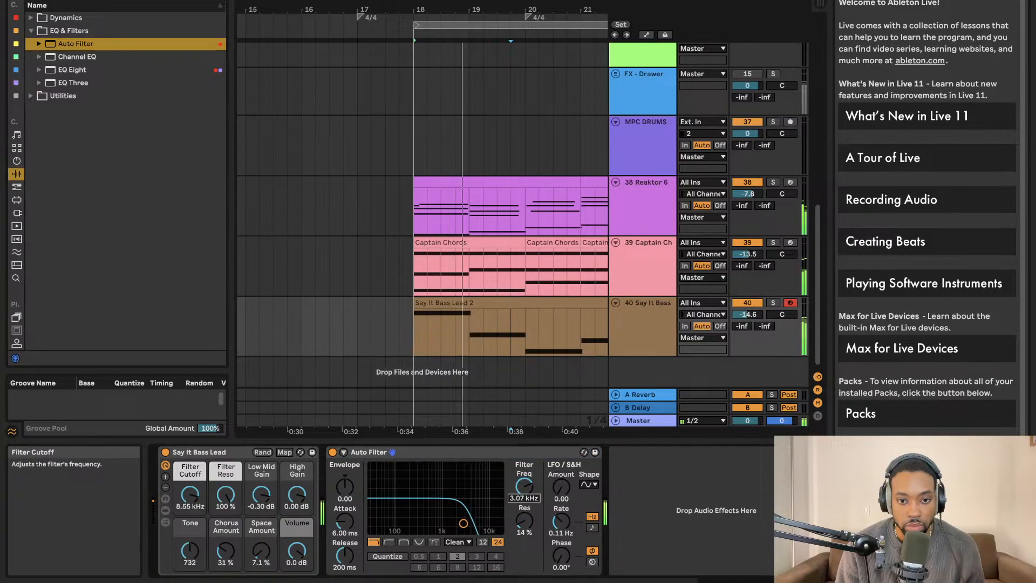
pyautogui.moveTo(537, 499); pyautogui.dragTo(537, 499)
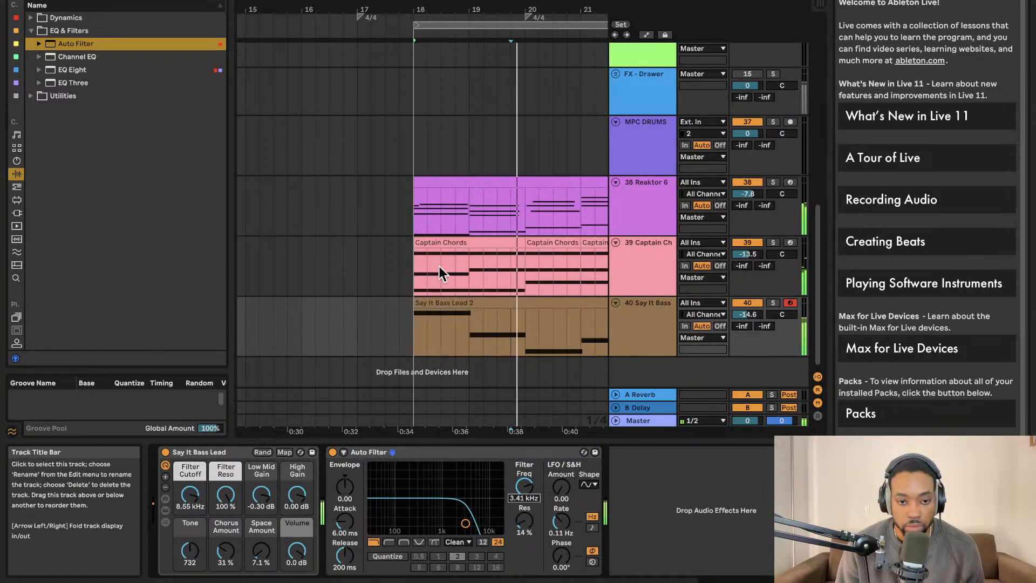
# Add EQ Eight to the Captain Chords track and roll off its low frequencies with a steep band 1 low cut.
pyautogui.moveTo(50, 73); pyautogui.dragTo(515, 176)
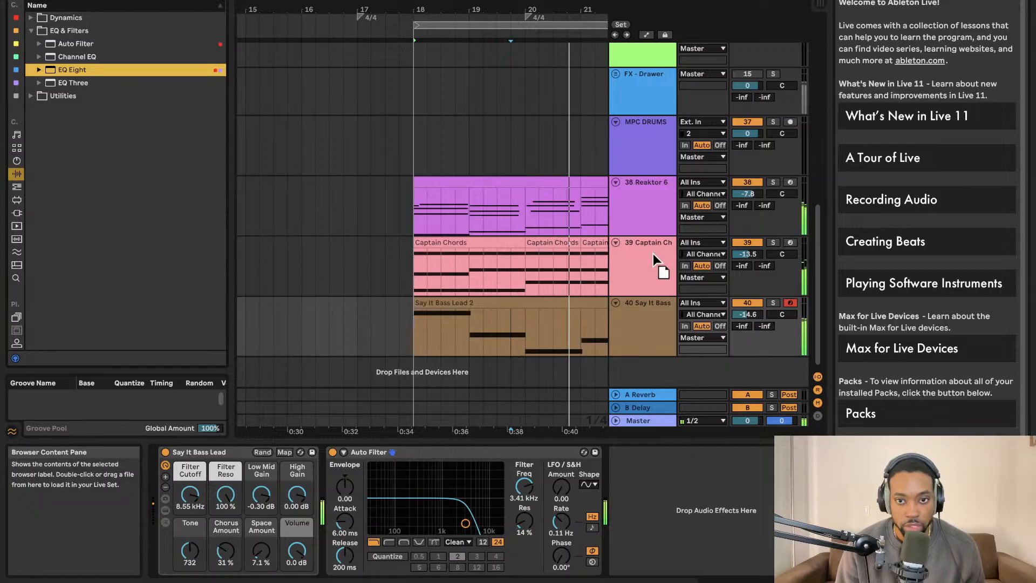
pyautogui.moveTo(653, 254); pyautogui.dragTo(656, 266)
pyautogui.moveTo(366, 503); pyautogui.dragTo(397, 540)
# Shape the chords' EQ Eight with band 5 at about 1.19 kHz and -6.07 dB, band 4 slightly boosted, and band 7 at 10.0 kHz and 0.87 dB.
pyautogui.click(488, 506)
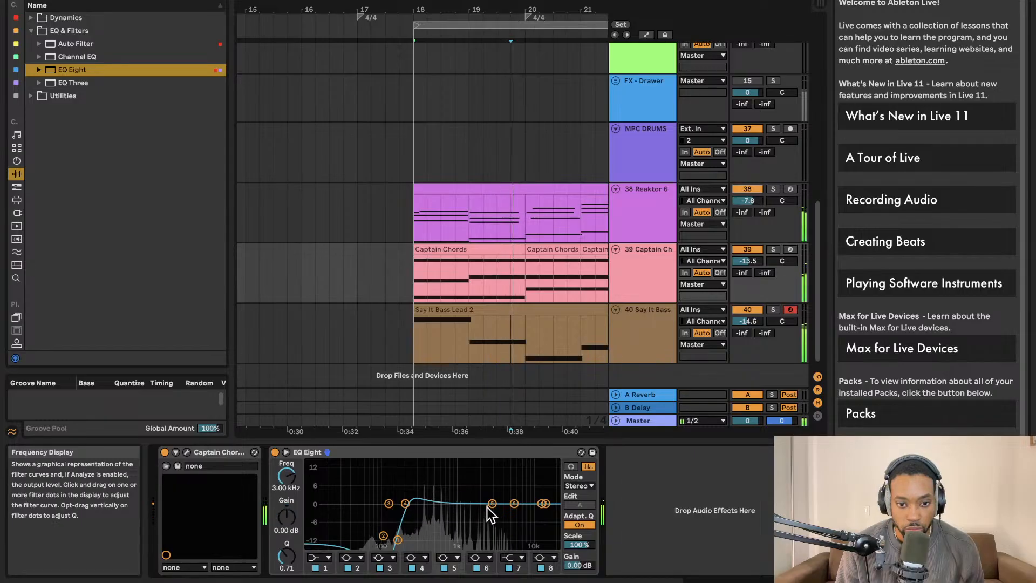
pyautogui.moveTo(486, 507); pyautogui.dragTo(462, 520)
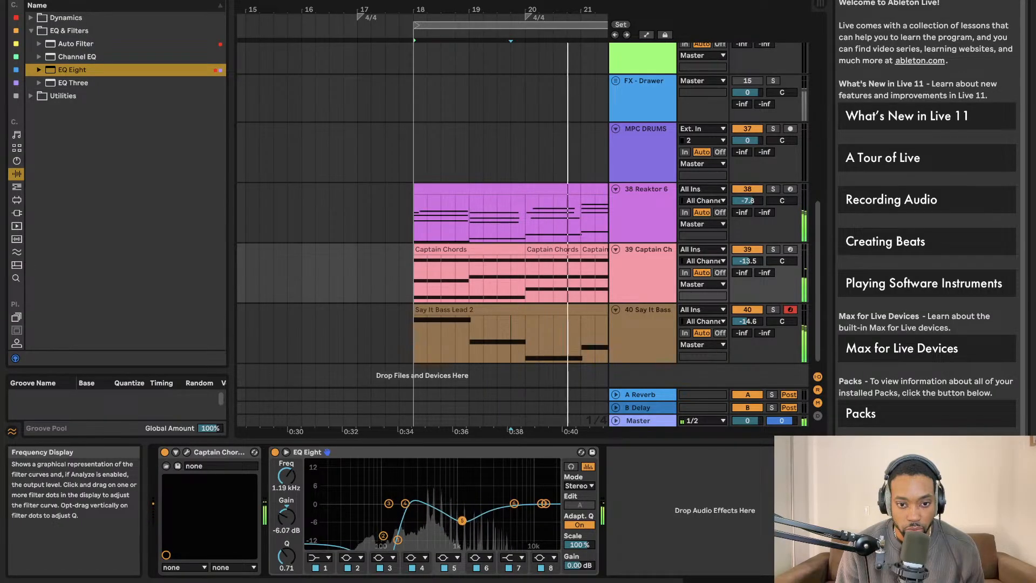
pyautogui.click(398, 503)
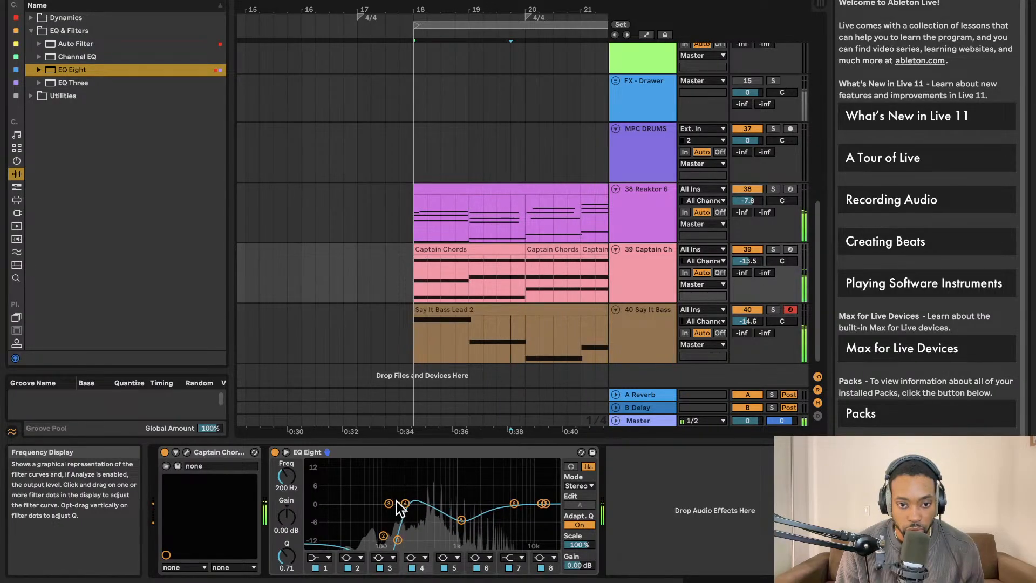
pyautogui.moveTo(398, 503); pyautogui.dragTo(452, 495)
pyautogui.moveTo(514, 504)
pyautogui.mouseDown()
pyautogui.moveTo(498, 501)
pyautogui.moveTo(530, 502)
pyautogui.mouseUp()
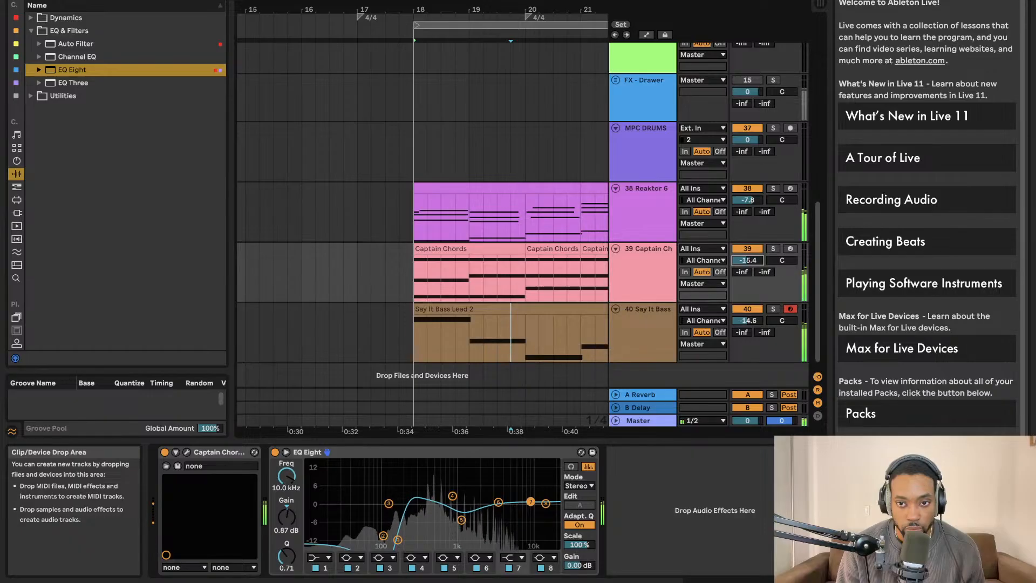
pyautogui.scroll(1, 795, 166)
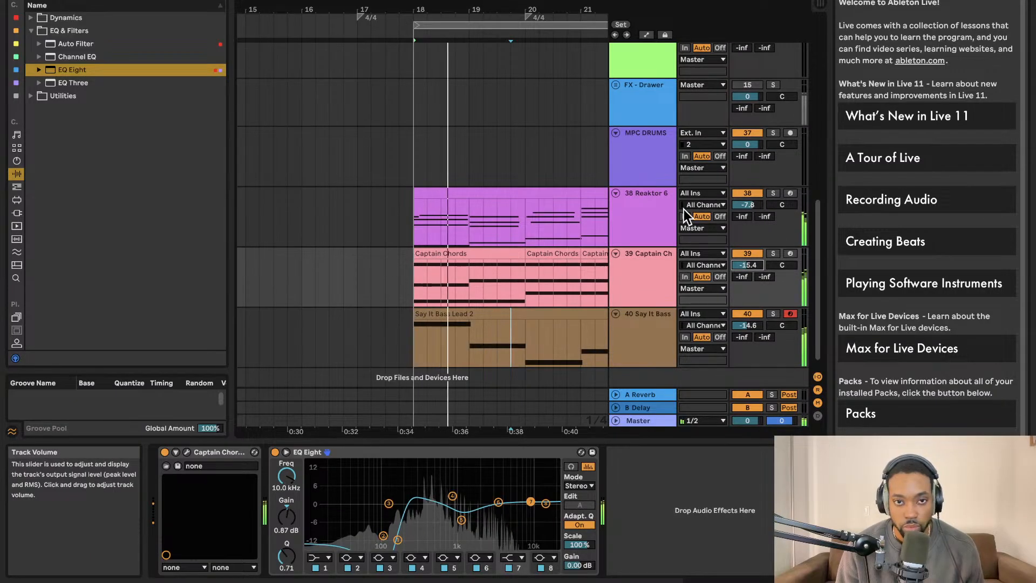
pyautogui.scroll(-2, 751, 209)
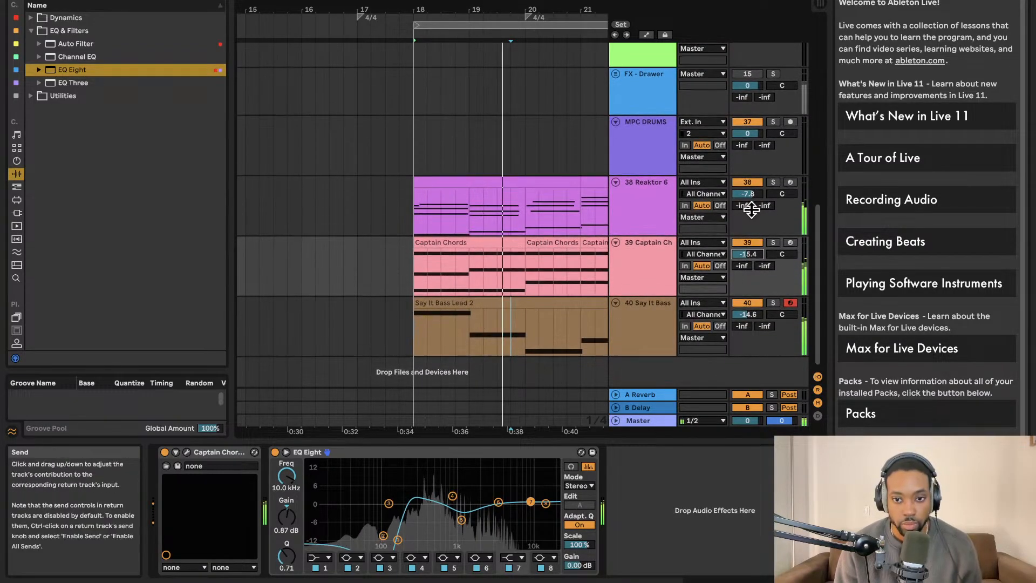
# Add a Gate from the Dynamics audio effects to a new audio track below the Say It Bass track.
pyautogui.press('Tab')
pyautogui.press('Tab')
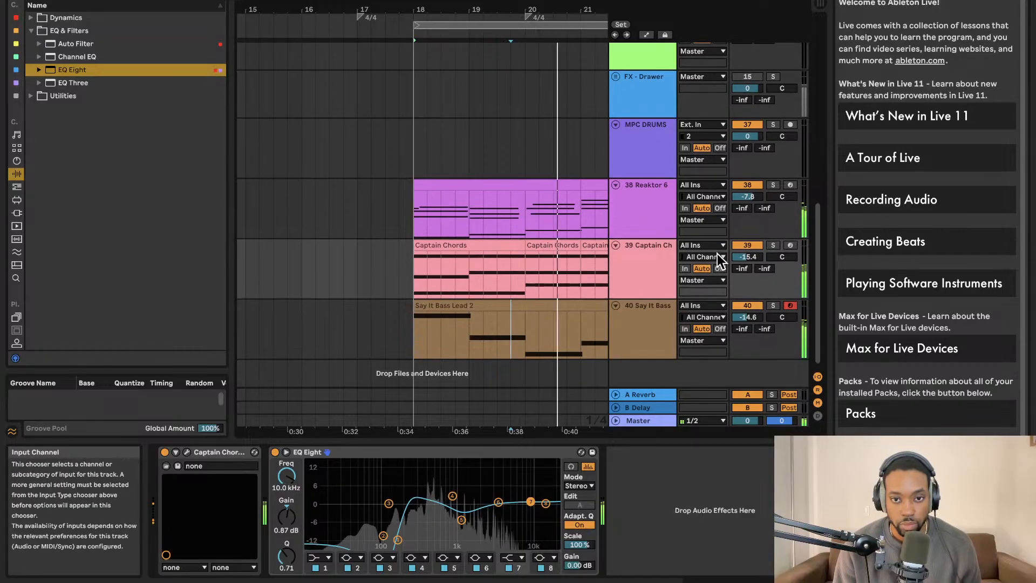
pyautogui.click(15, 31)
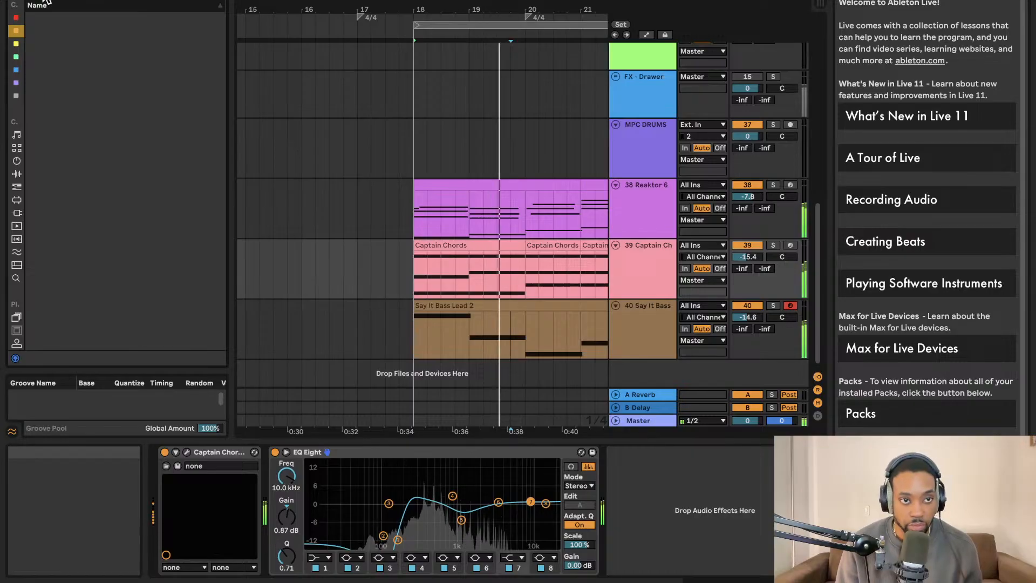
pyautogui.click(17, 173)
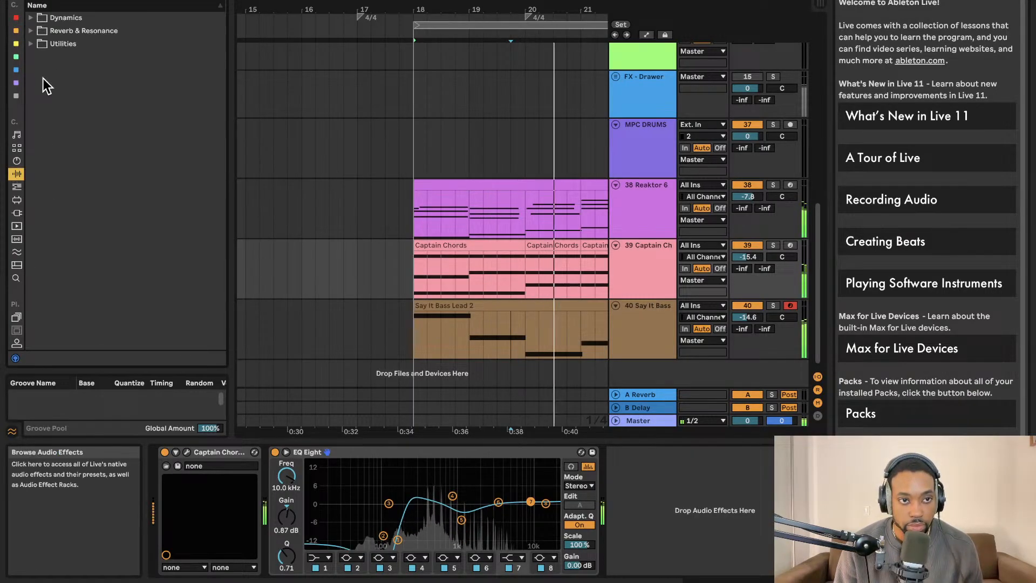
pyautogui.click(33, 31)
pyautogui.click(33, 19)
pyautogui.click(40, 31)
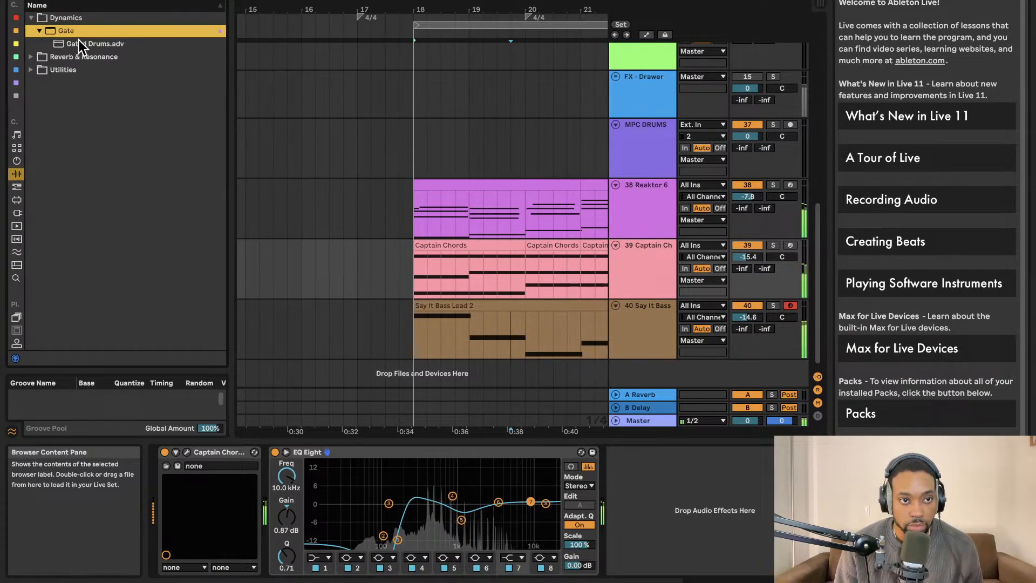
pyautogui.moveTo(652, 394); pyautogui.dragTo(654, 371)
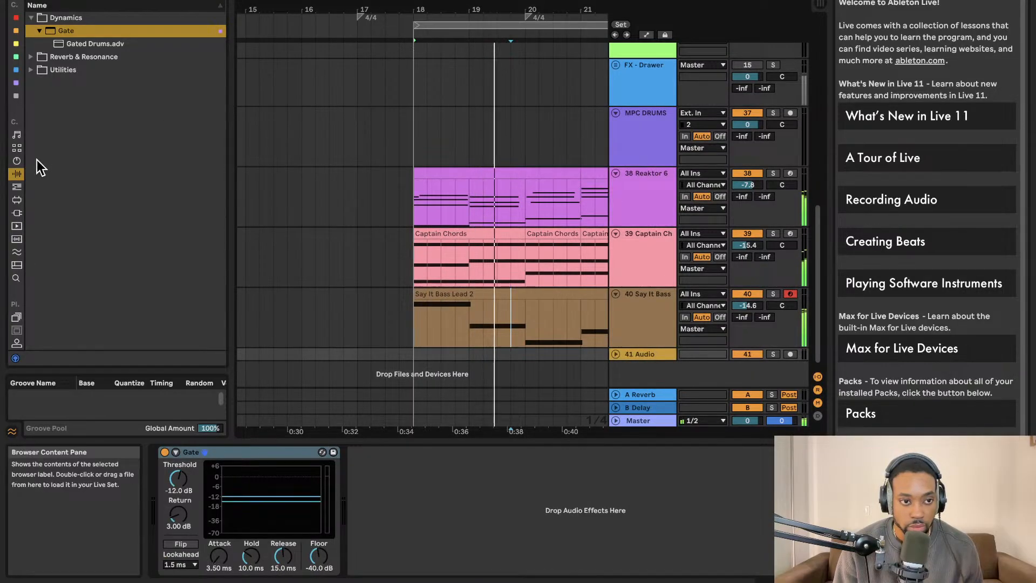
# Look through the browser results for the instruments and for the Compressor and EQ Eight effects, including the acoustic guitar EQ presets.
pyautogui.click(16, 30)
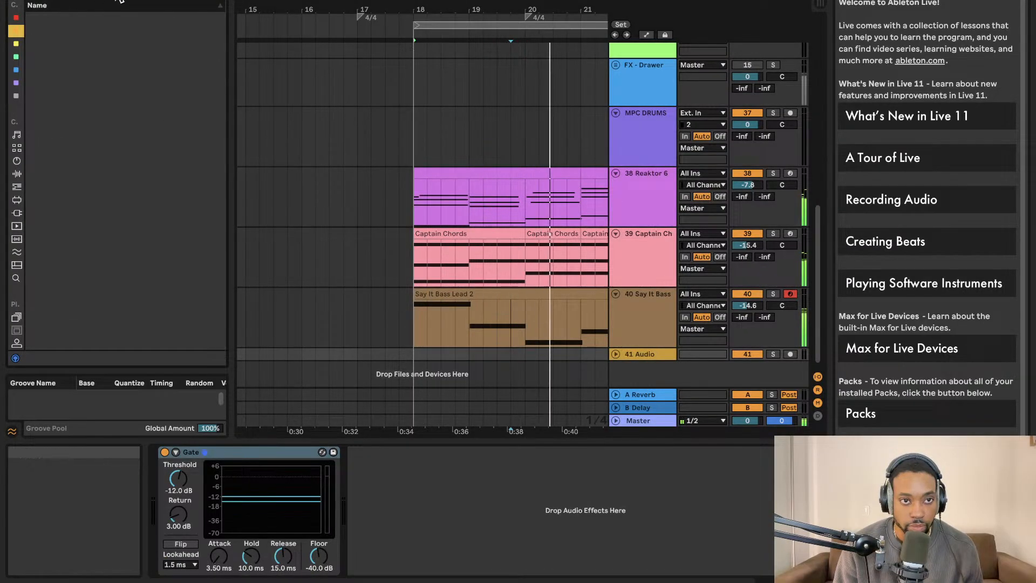
pyautogui.click(156, 44)
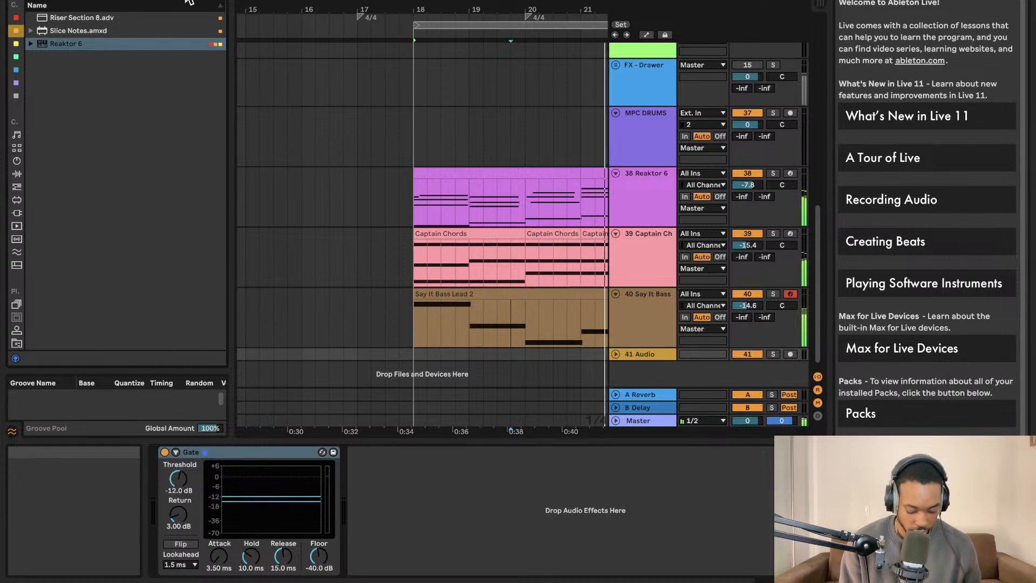
pyautogui.press('0')
pyautogui.click(16, 174)
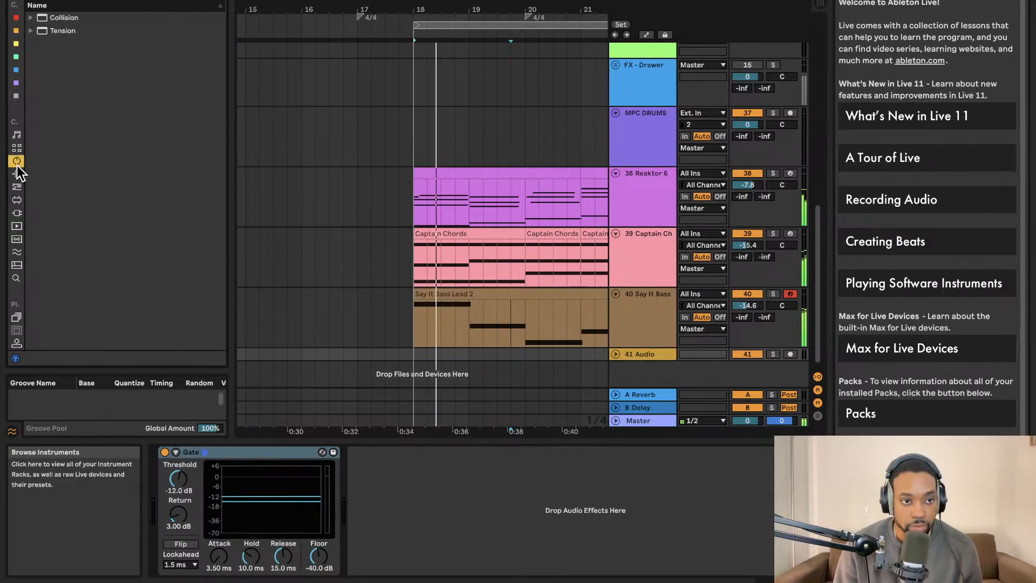
pyautogui.click(41, 32)
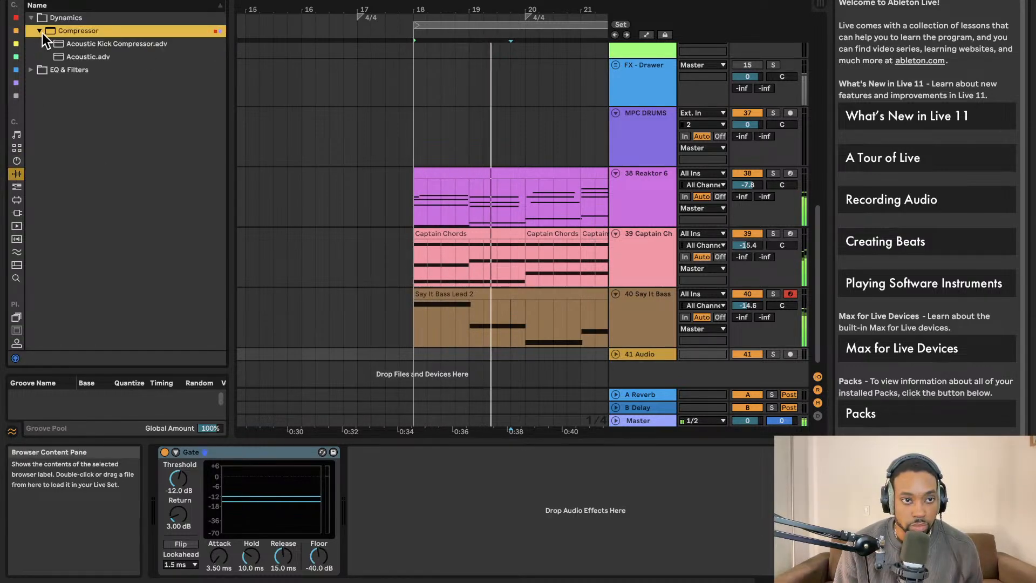
pyautogui.click(32, 70)
pyautogui.click(39, 44)
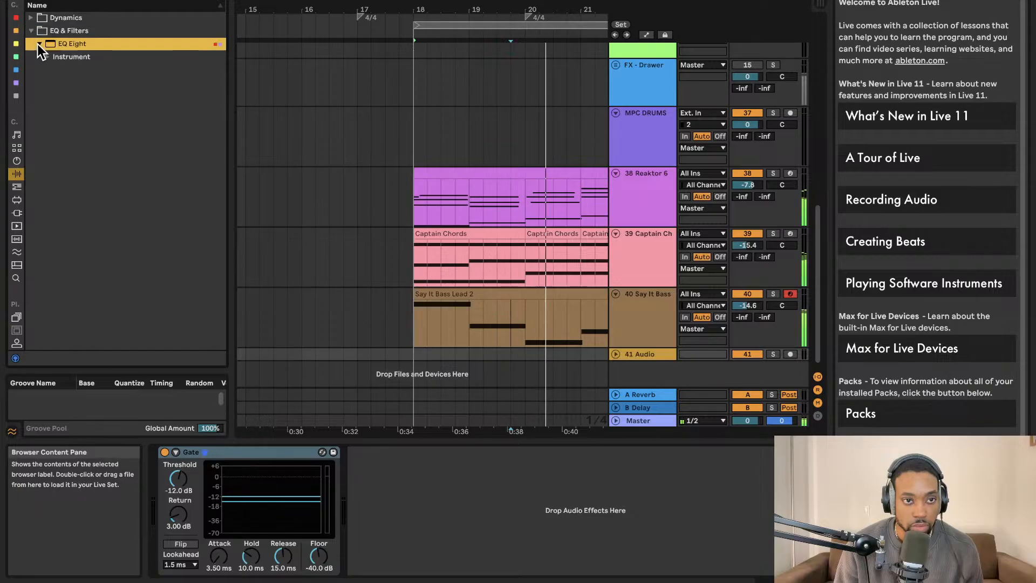
pyautogui.click(63, 59)
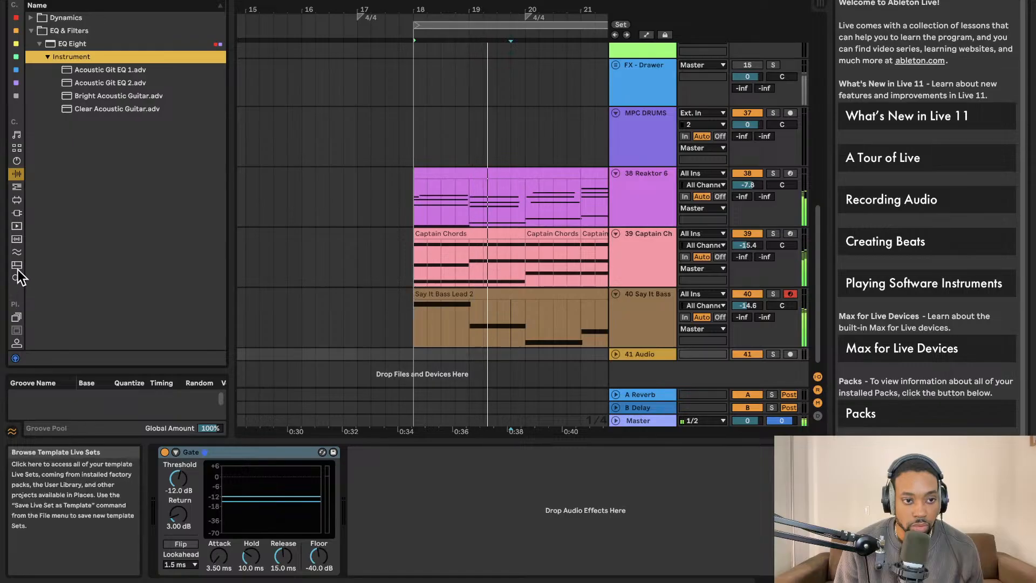
# Browse the Beat Tools pack's drum one-shots, looking through its Tom and Cymbal folders.
pyautogui.click(17, 317)
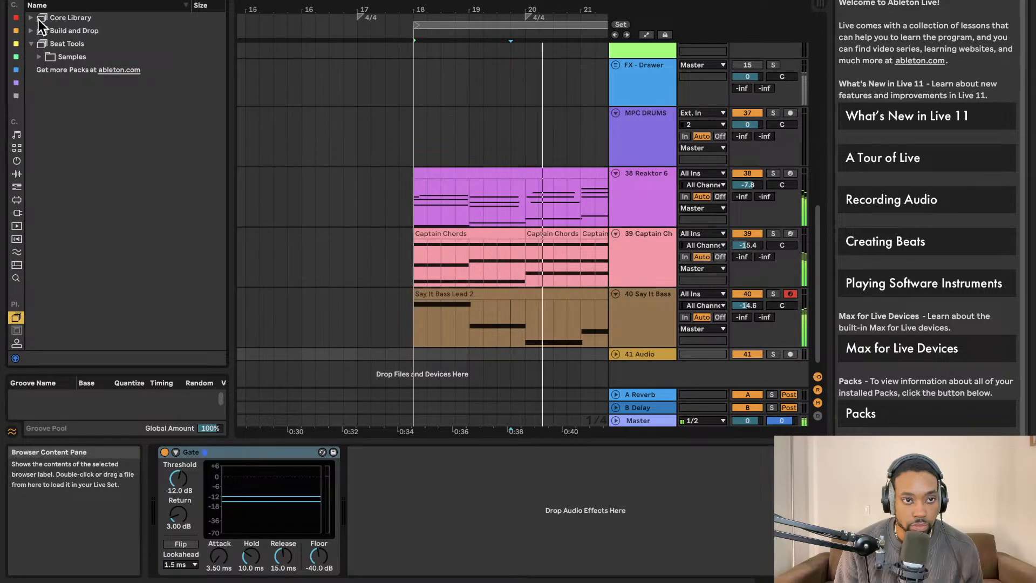
pyautogui.click(32, 43)
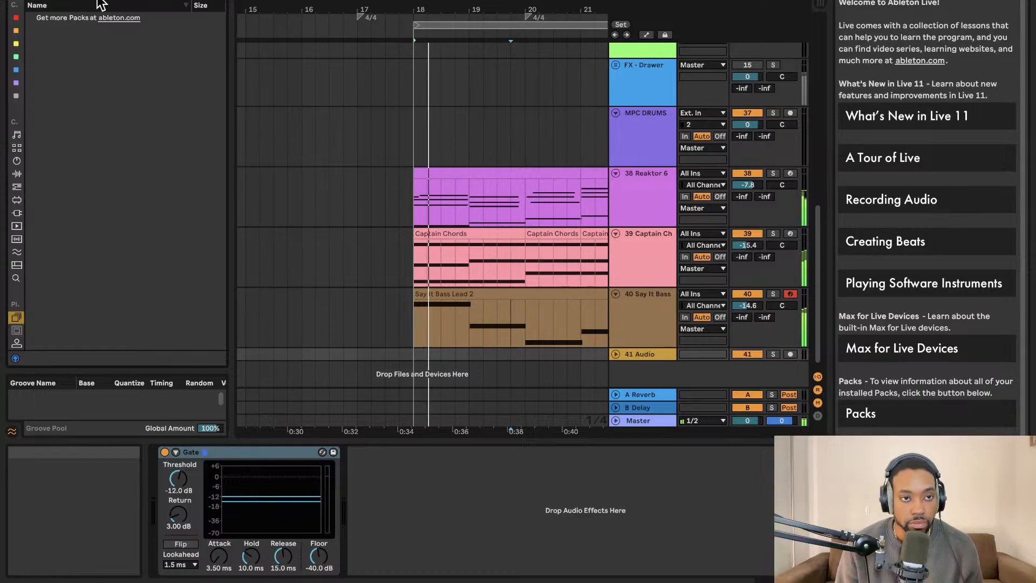
pyautogui.click(32, 44)
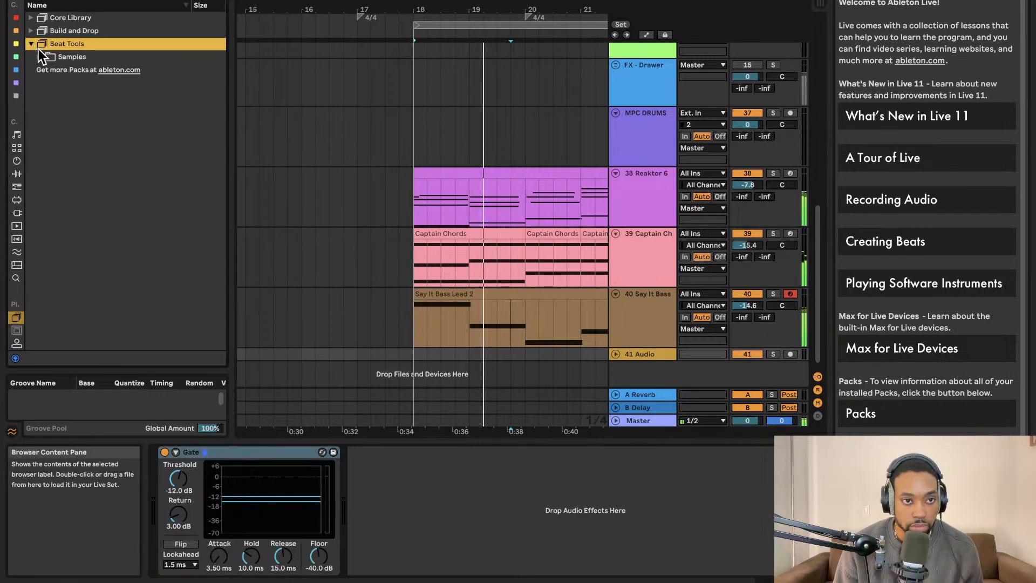
pyautogui.click(39, 57)
pyautogui.click(47, 70)
pyautogui.click(55, 82)
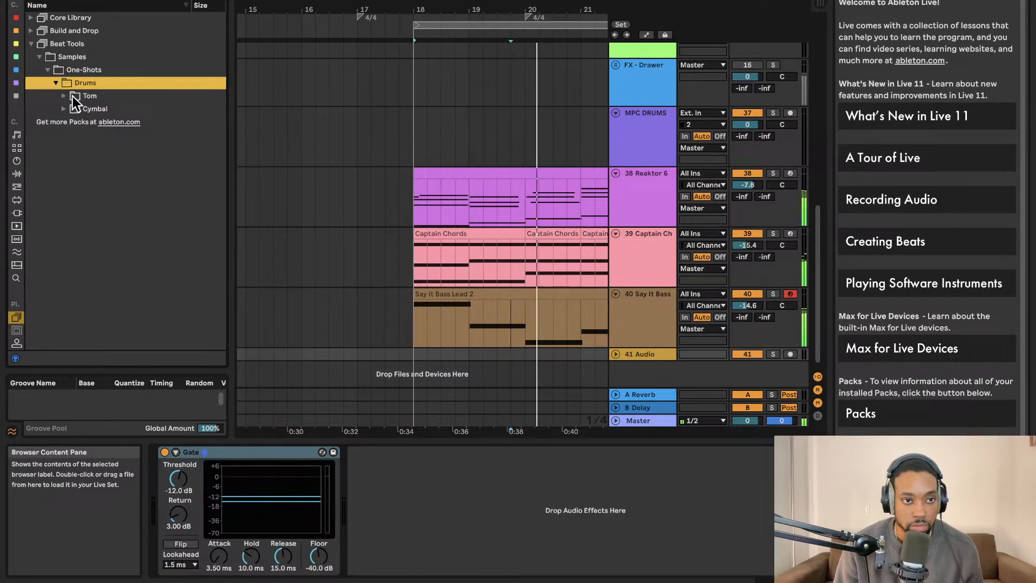
pyautogui.click(65, 96)
pyautogui.click(64, 108)
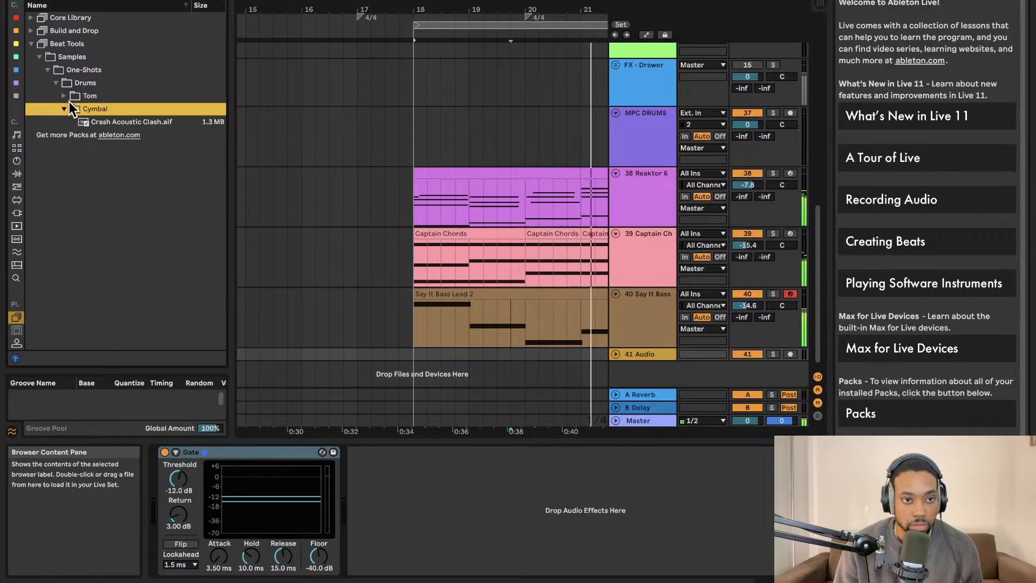
# Browse the Build and Drop pack's one-shots and preview Hihat Acoustic Round Open.aif from the Hihat folder.
pyautogui.click(69, 99)
pyautogui.click(31, 31)
pyautogui.click(40, 44)
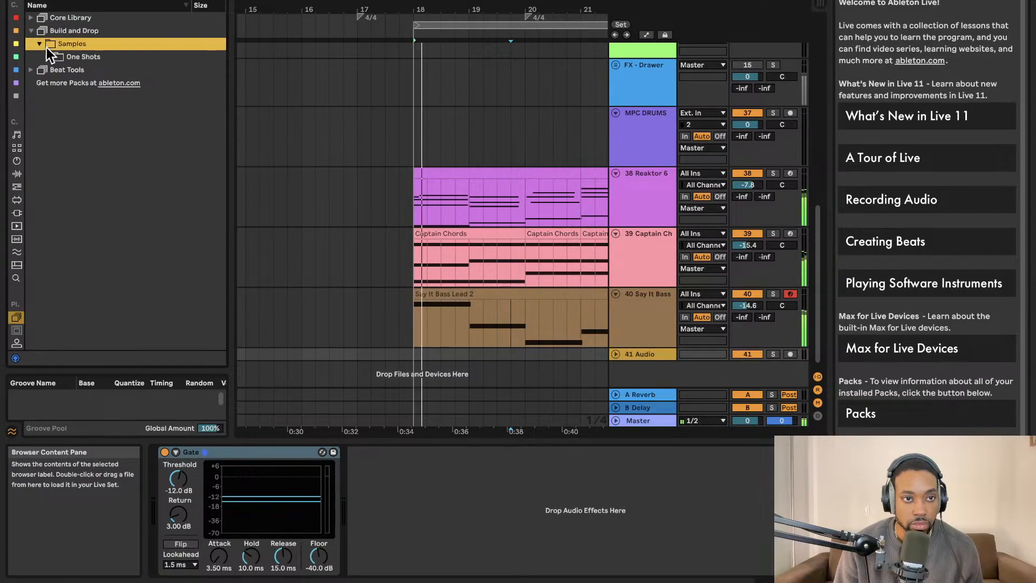
pyautogui.click(46, 56)
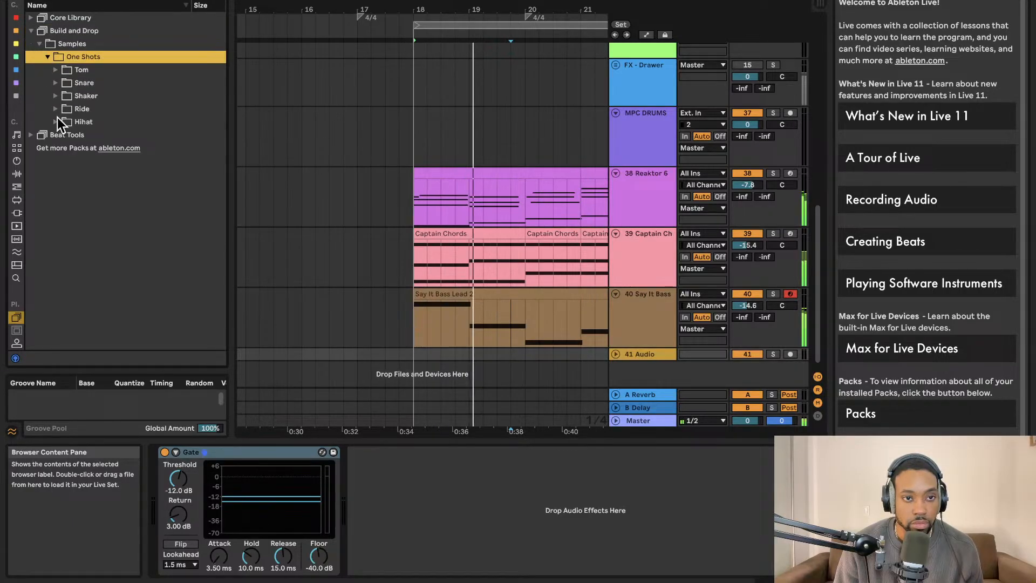
pyautogui.click(57, 119)
pyautogui.click(97, 149)
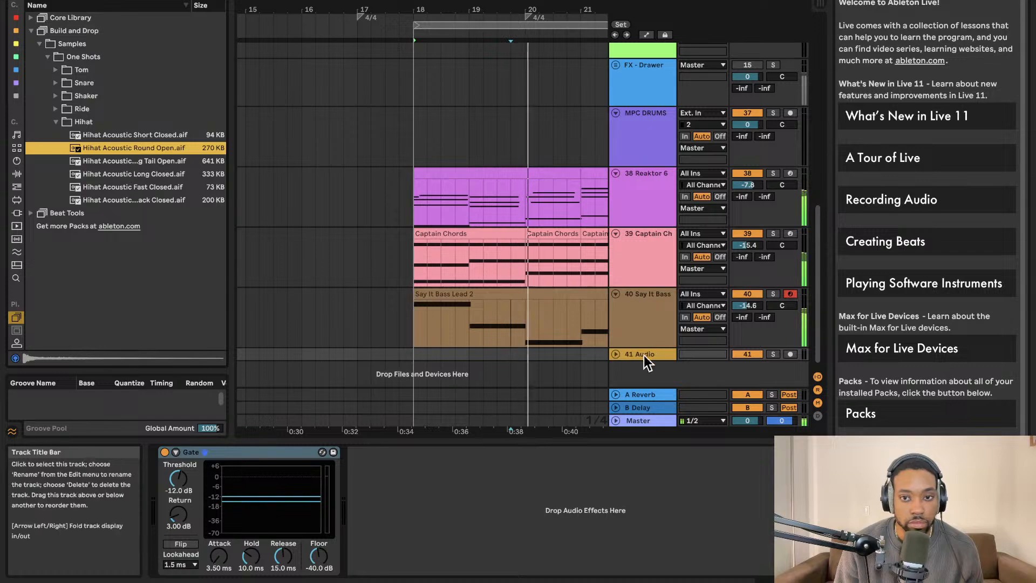
# Place Hihat Acoustic Short Closed.aif at bar 18 on a new track below 41 Audio and set that track's volume to -9.7 dB.
pyautogui.scroll(-1, 648, 357)
pyautogui.click(615, 349)
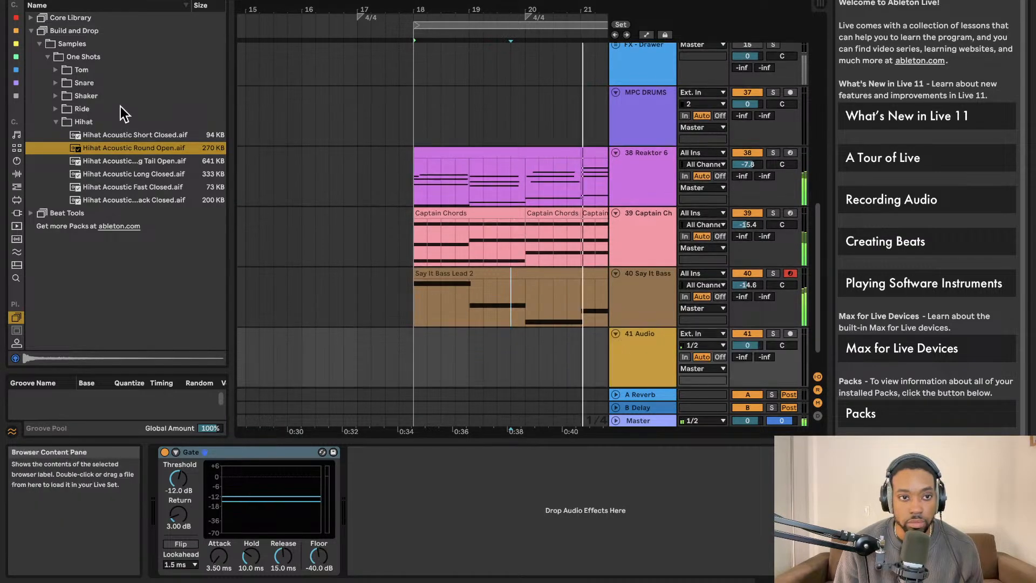
pyautogui.moveTo(127, 136); pyautogui.dragTo(128, 142)
pyautogui.moveTo(449, 392); pyautogui.dragTo(431, 367)
pyautogui.moveTo(737, 350); pyautogui.dragTo(737, 372)
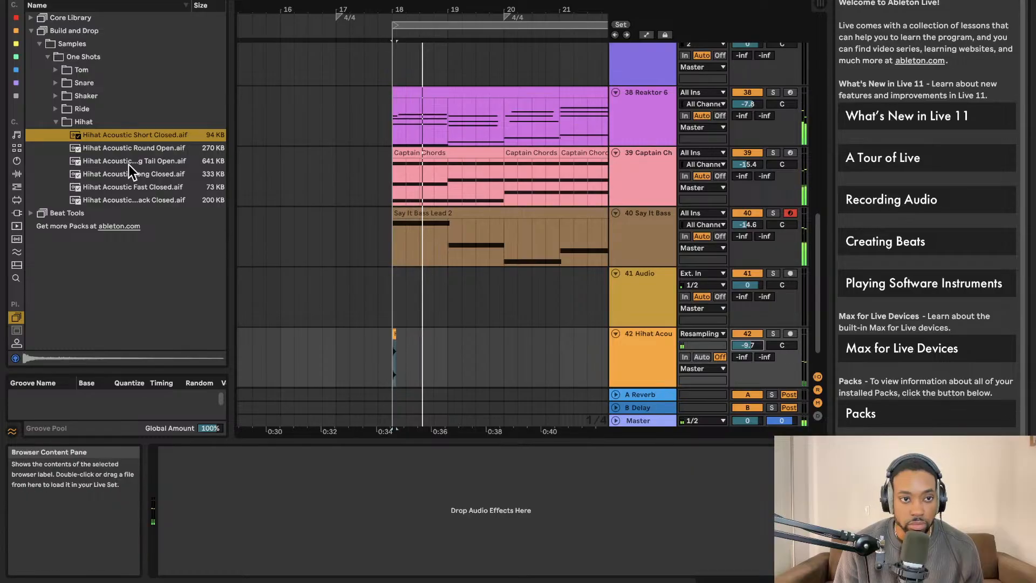
# Place the acoustic Tail Open hihat sample at bar 19 on the hihat track and reveal the Beat Tools Tom samples.
pyautogui.moveTo(128, 162); pyautogui.dragTo(149, 168)
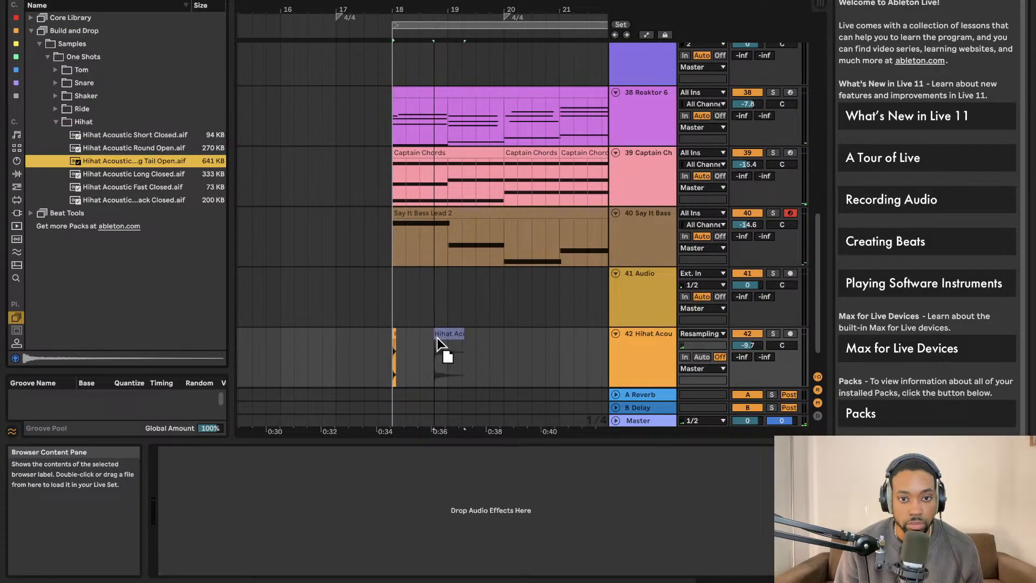
pyautogui.moveTo(437, 337); pyautogui.dragTo(437, 339)
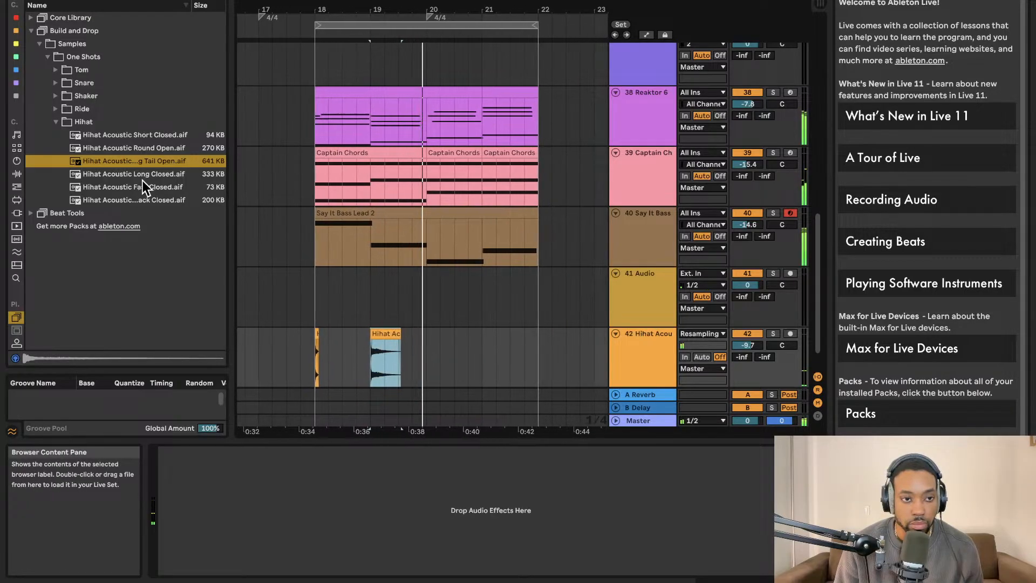
pyautogui.click(33, 212)
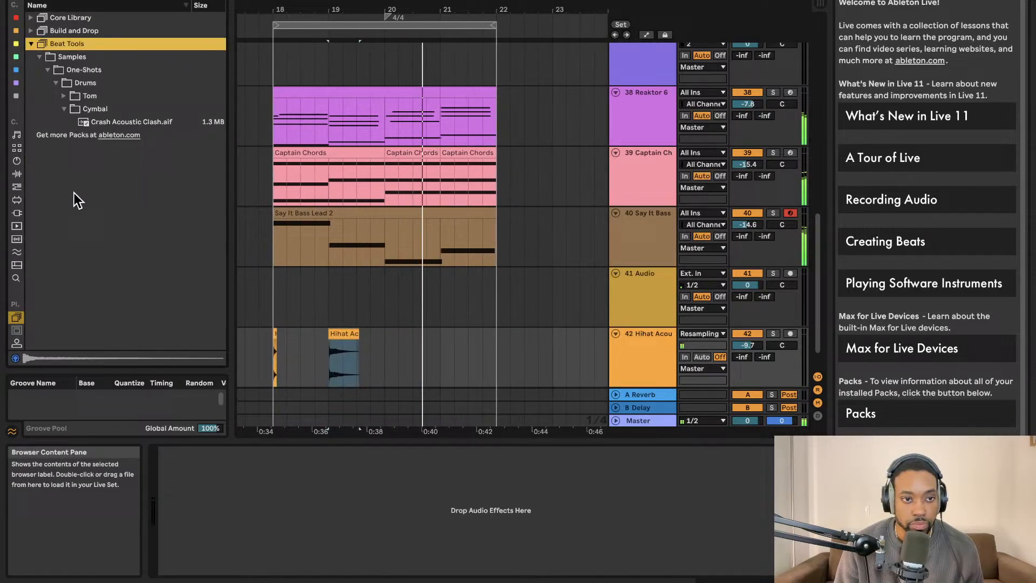
pyautogui.click(65, 110)
pyautogui.click(65, 96)
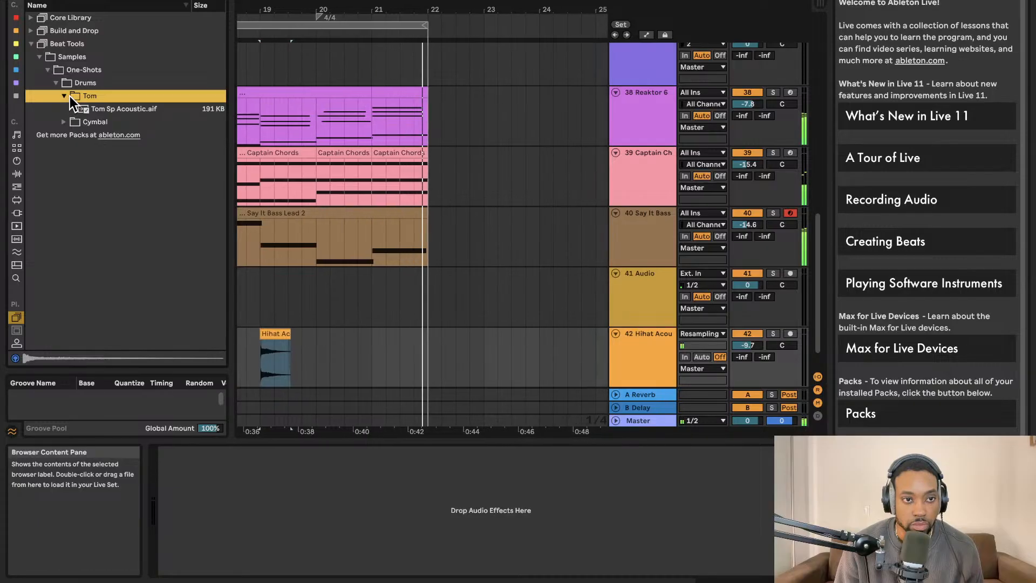
# Duplicate the short closed hihat onto the second beat of bar 18 and play the loop back.
pyautogui.press('space')
pyautogui.scroll(3, 409, 340)
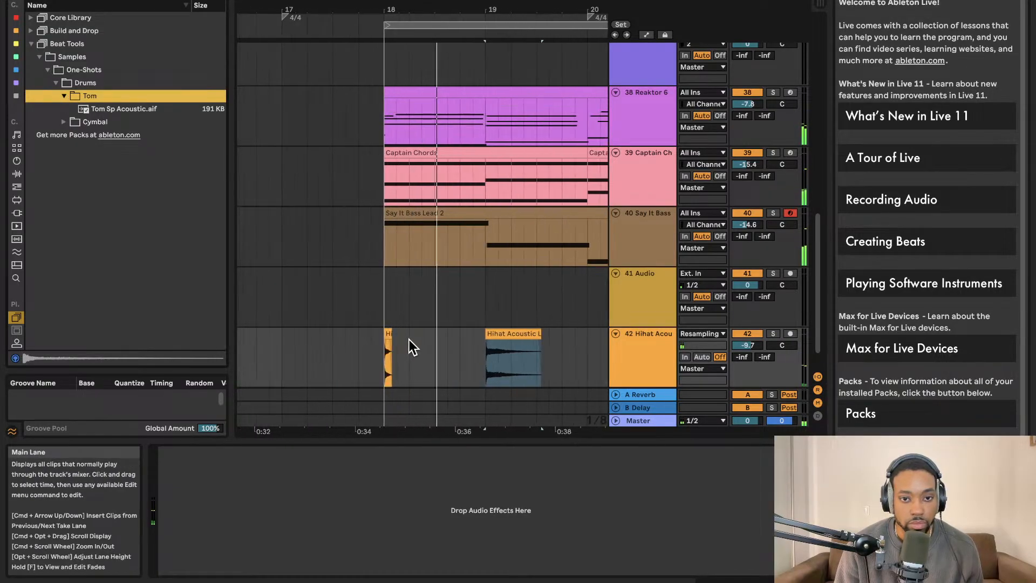
pyautogui.moveTo(404, 336); pyautogui.dragTo(383, 338)
pyautogui.press('super+d')
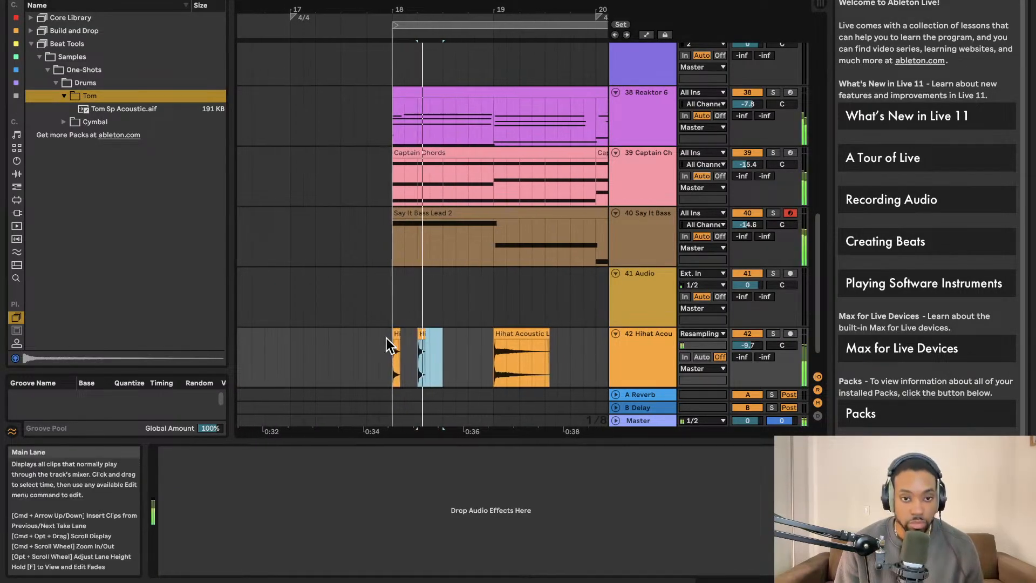
pyautogui.click(378, 348)
pyautogui.press('space')
pyautogui.press('space')
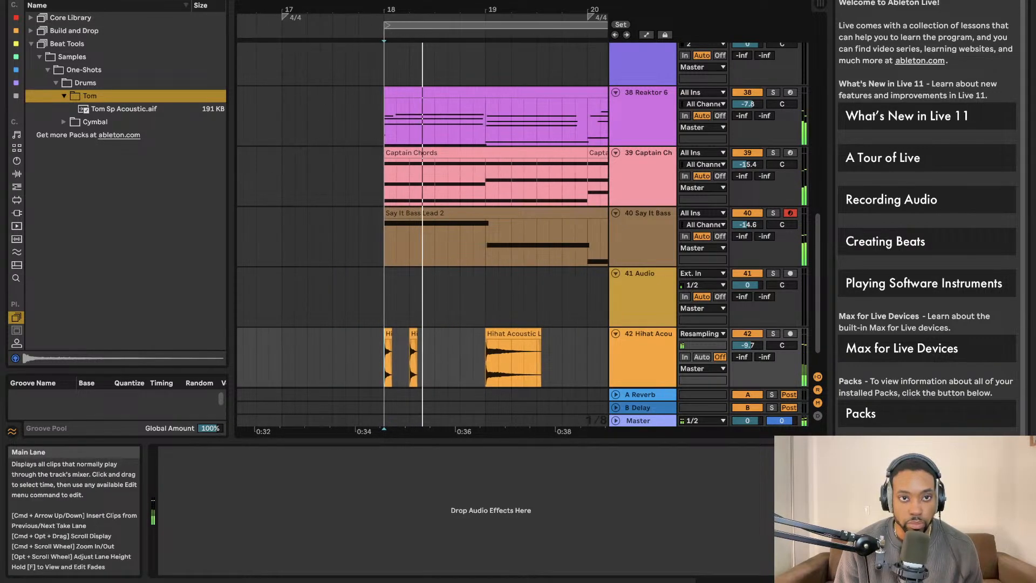
# Lower the preview/cue volume on the Master to -16.5 dB.
pyautogui.press('Tab')
pyautogui.moveTo(764, 398); pyautogui.dragTo(764, 403)
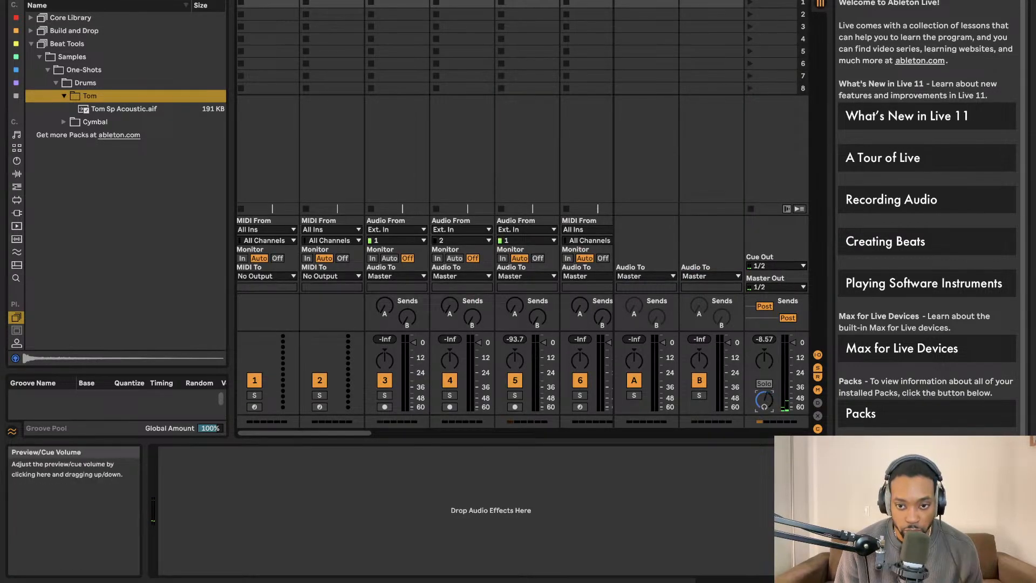
pyautogui.press('Tab')
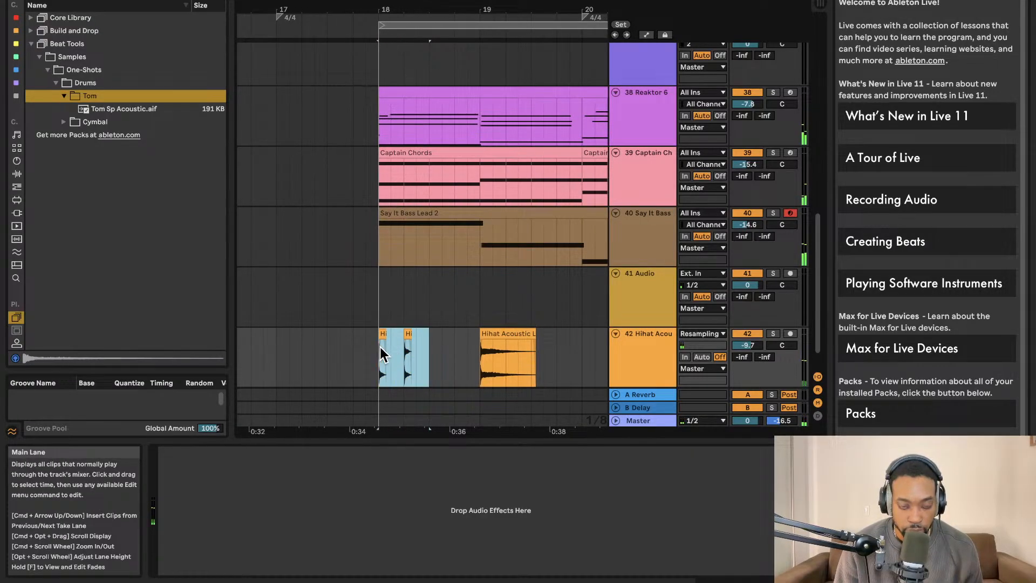
# Duplicate the half-bar of closed hihat hits repeatedly up to bar 22 and play back the pattern.
pyautogui.press('super+d')
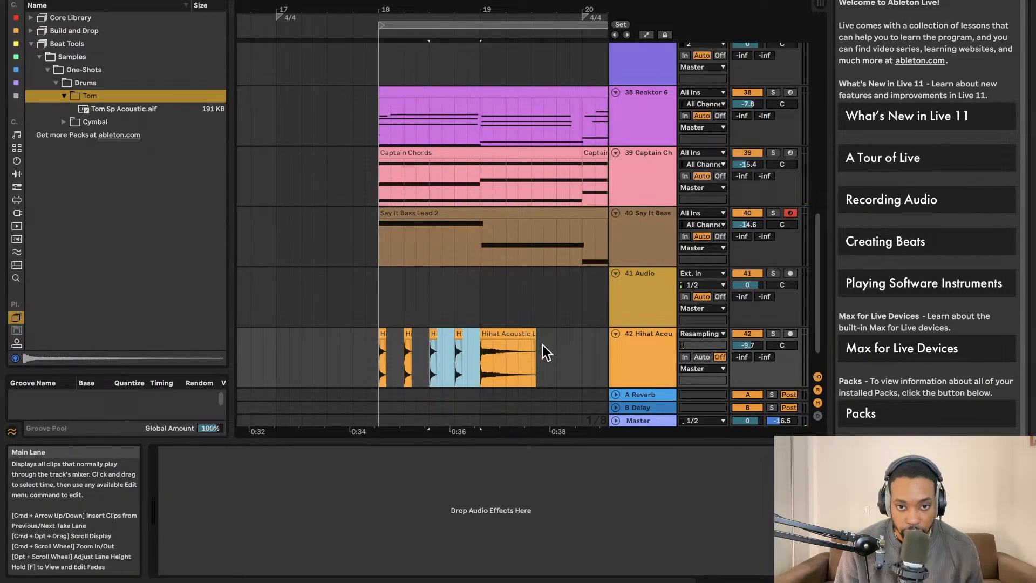
pyautogui.press('super+d')
pyautogui.press('super+d')
pyautogui.press('super+d')
pyautogui.press('super+d')
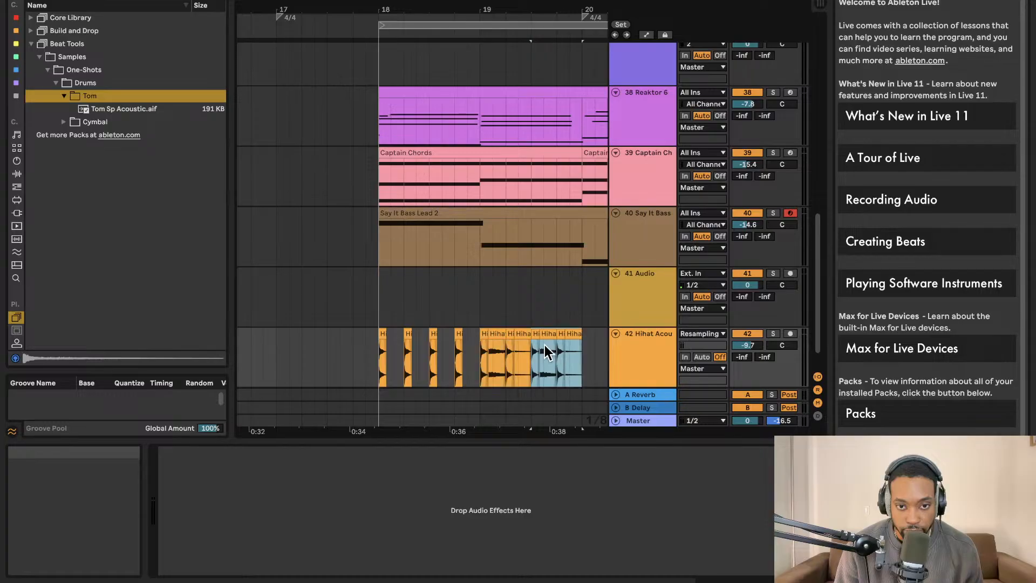
pyautogui.press('super+d')
pyautogui.press('super+d')
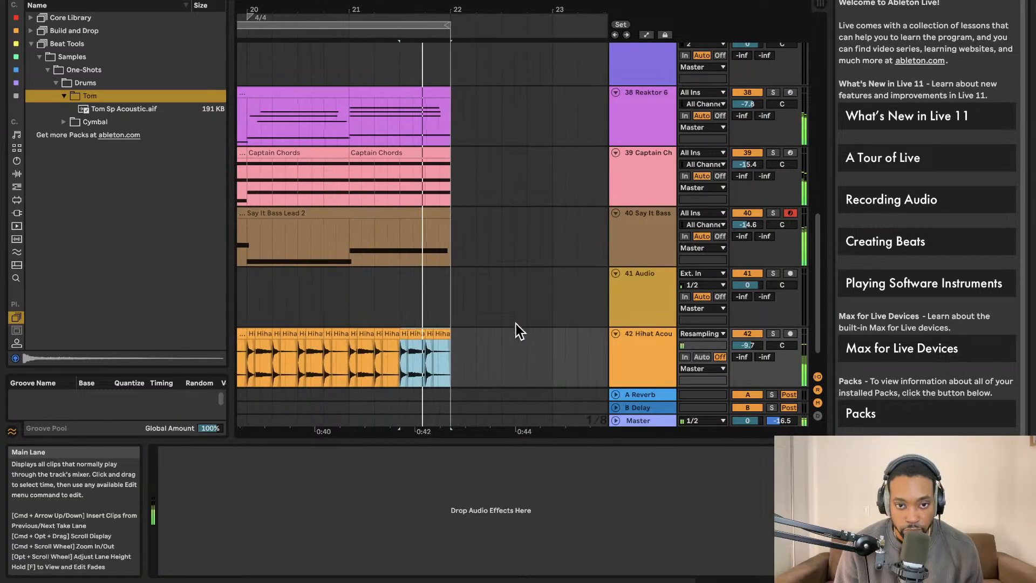
pyautogui.press('space')
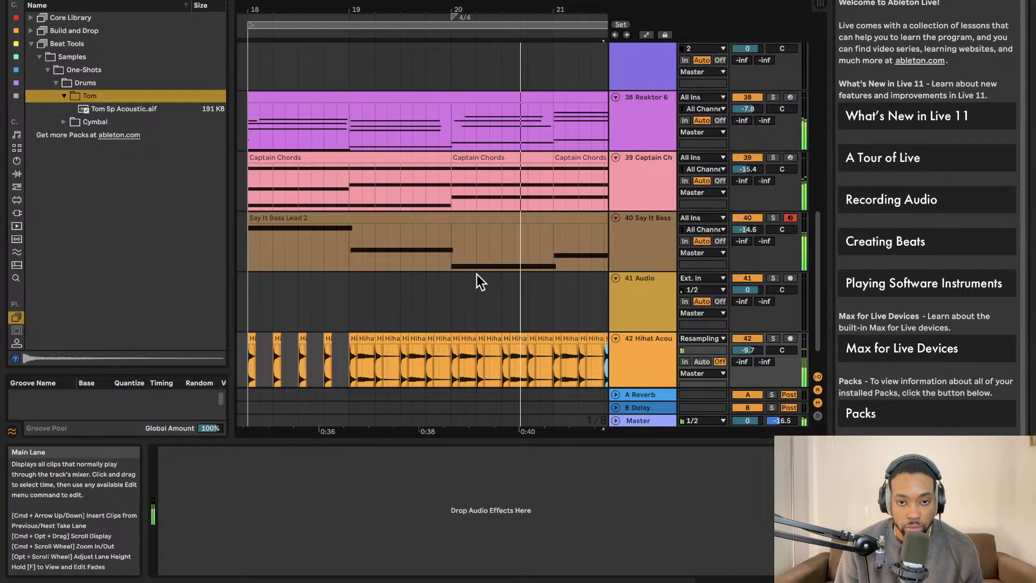
pyautogui.scroll(-3, 410, 334)
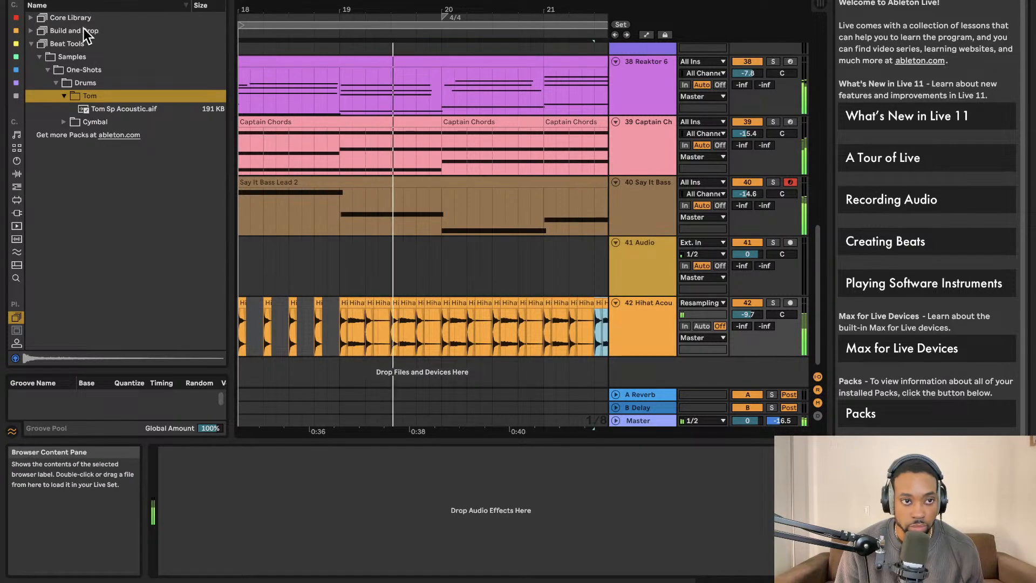
# Try adding the Bright Acoustic Guitar EQ Eight preset on a new audio track, and delete that track.
pyautogui.click(17, 173)
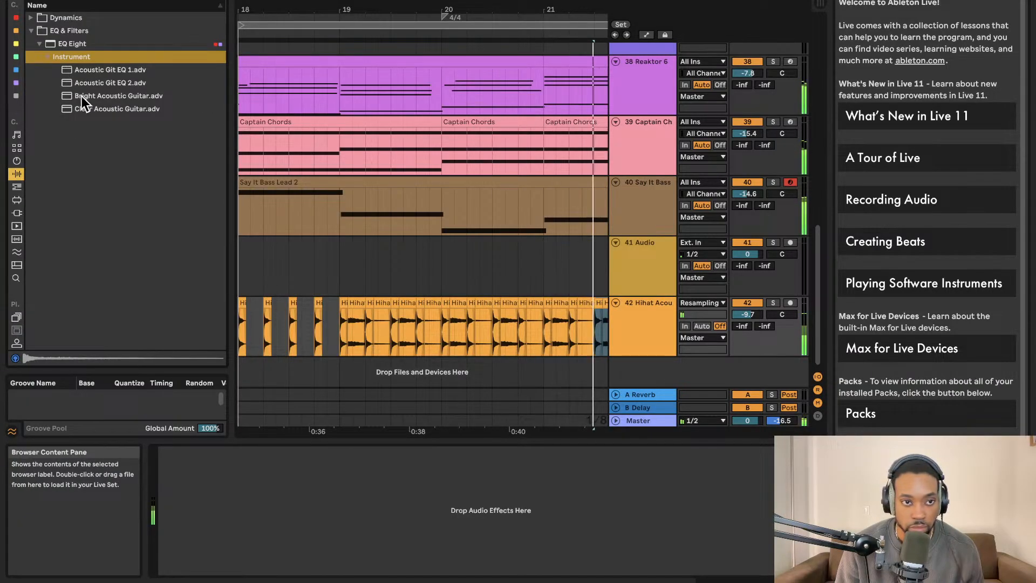
pyautogui.click(141, 96)
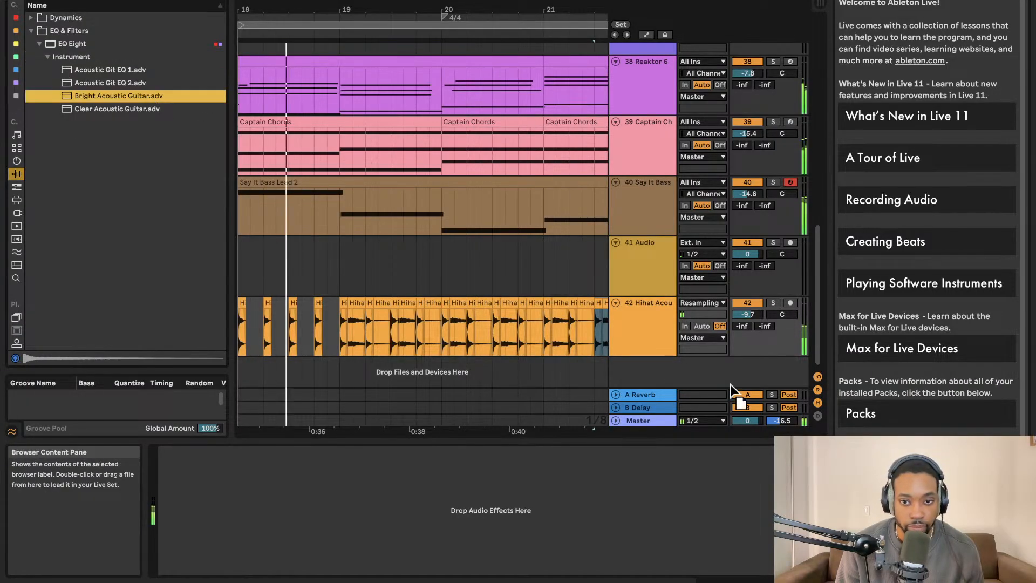
pyautogui.moveTo(729, 384); pyautogui.dragTo(650, 372)
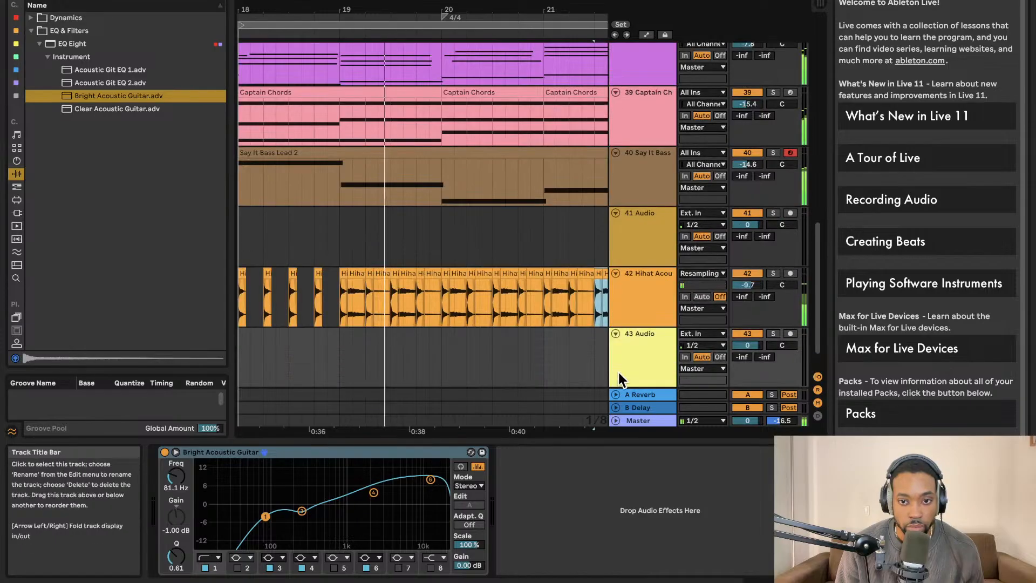
pyautogui.click(618, 372)
pyautogui.press('Delete')
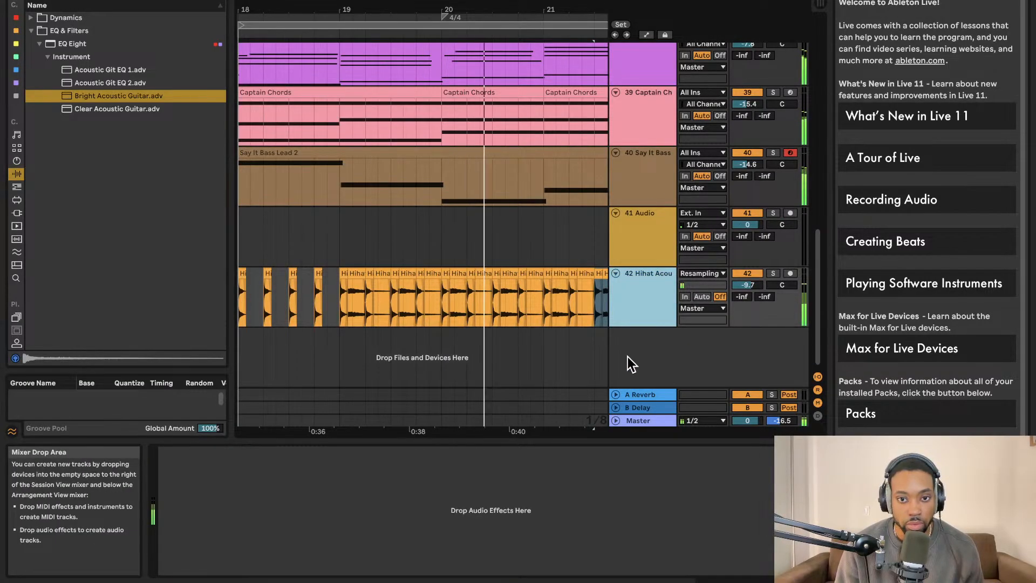
# Lower the acoustic hihat track's volume to -21.2 dB while the loop plays.
pyautogui.click(747, 285)
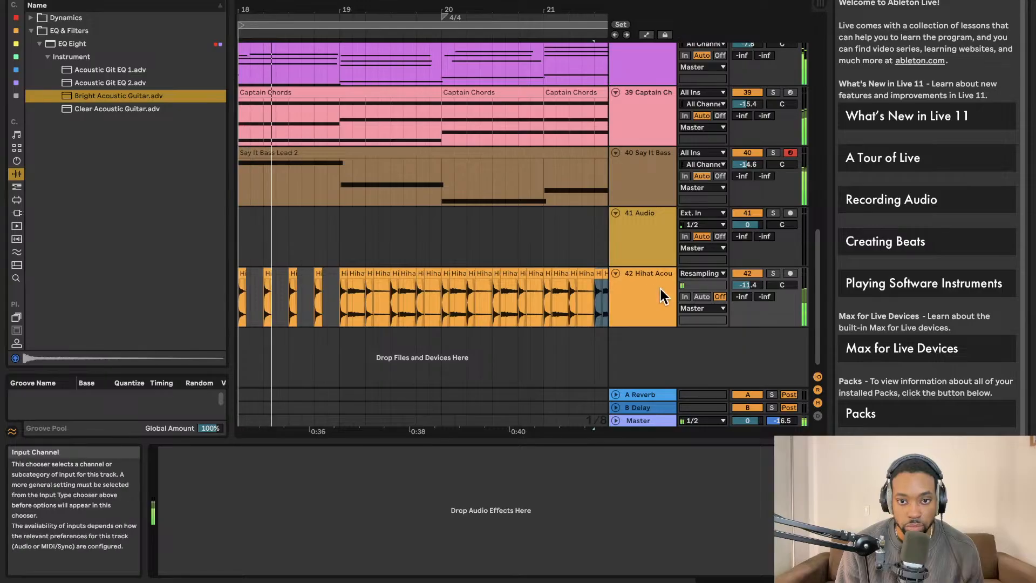
pyautogui.moveTo(747, 285); pyautogui.dragTo(746, 292)
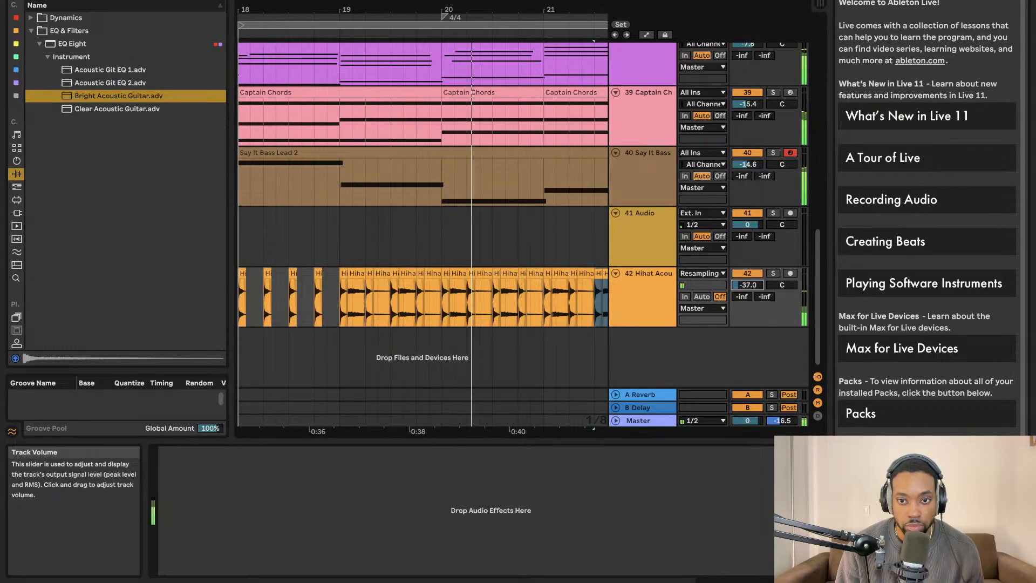
pyautogui.moveTo(747, 285); pyautogui.dragTo(748, 279)
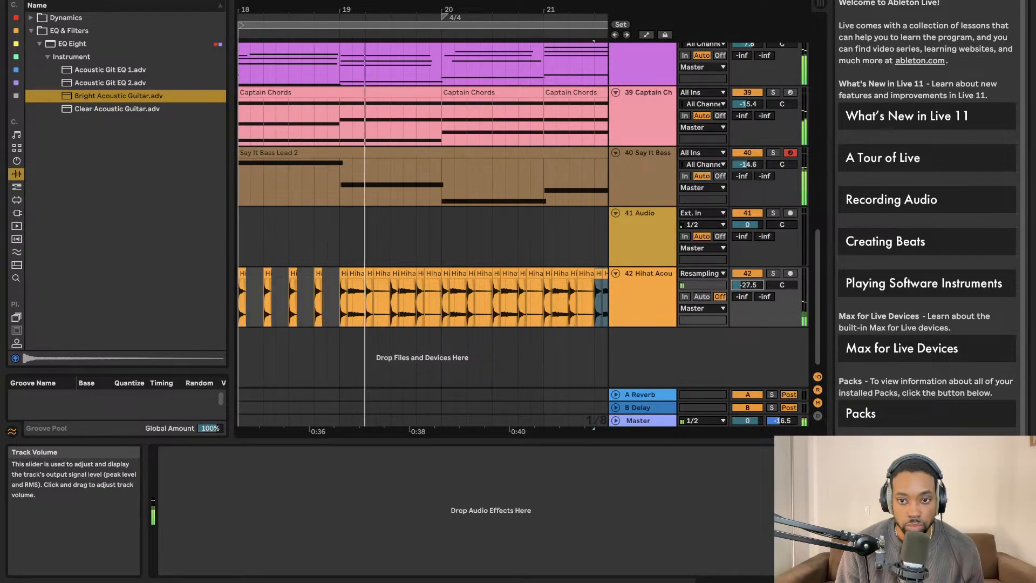
pyautogui.press('Tab')
pyautogui.press('Tab')
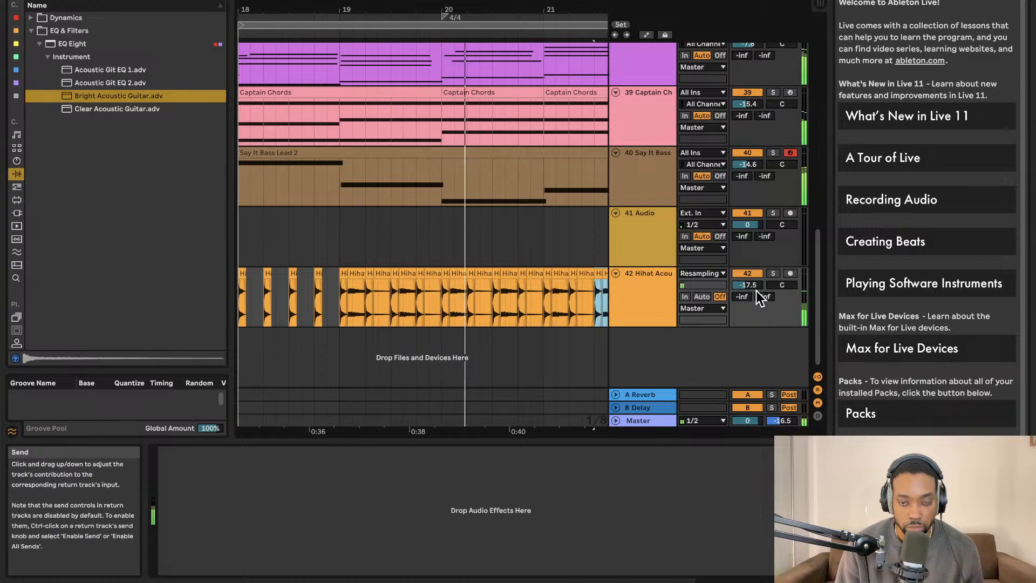
pyautogui.click(757, 287)
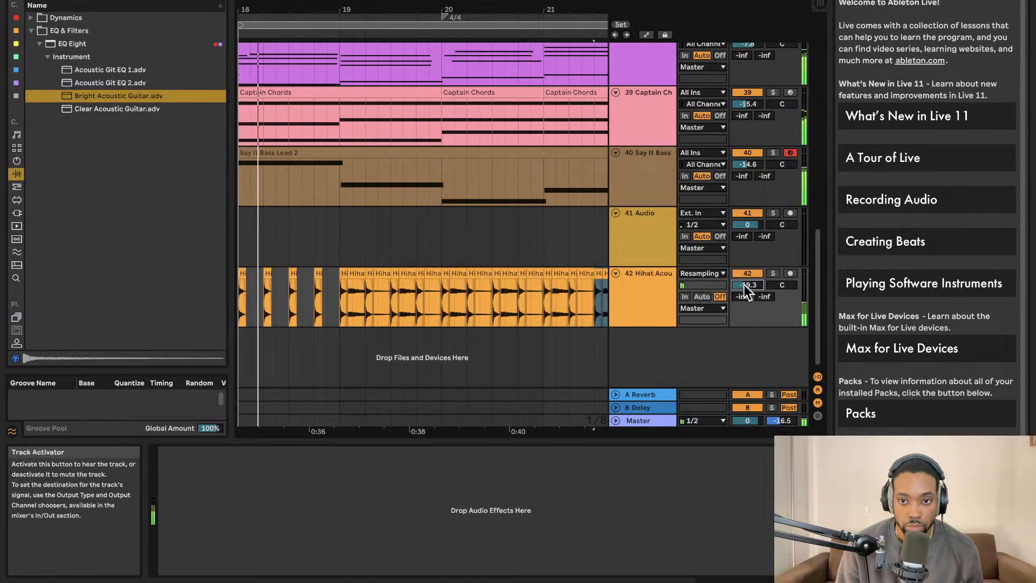
pyautogui.moveTo(746, 287); pyautogui.dragTo(753, 292)
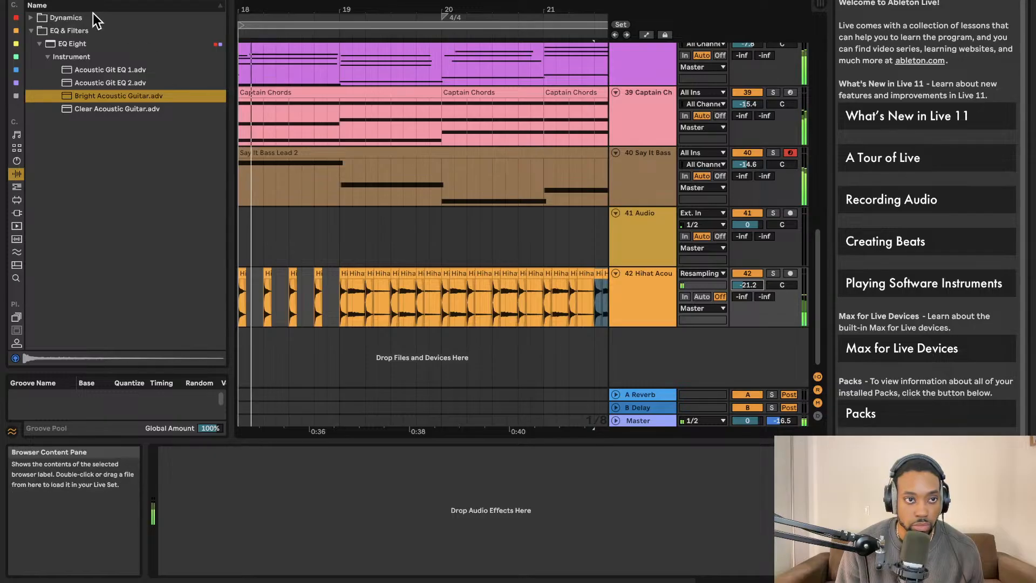
# Look through the audio effects, plug-ins and colour-tagged collections for drum or percussion sounds.
pyautogui.scroll(10, 81, 108)
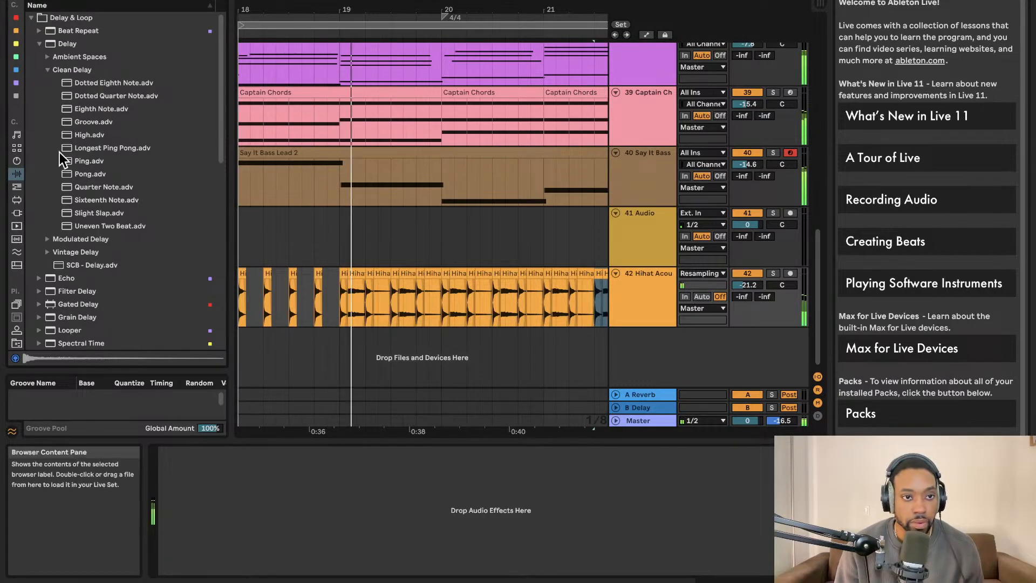
pyautogui.click(16, 213)
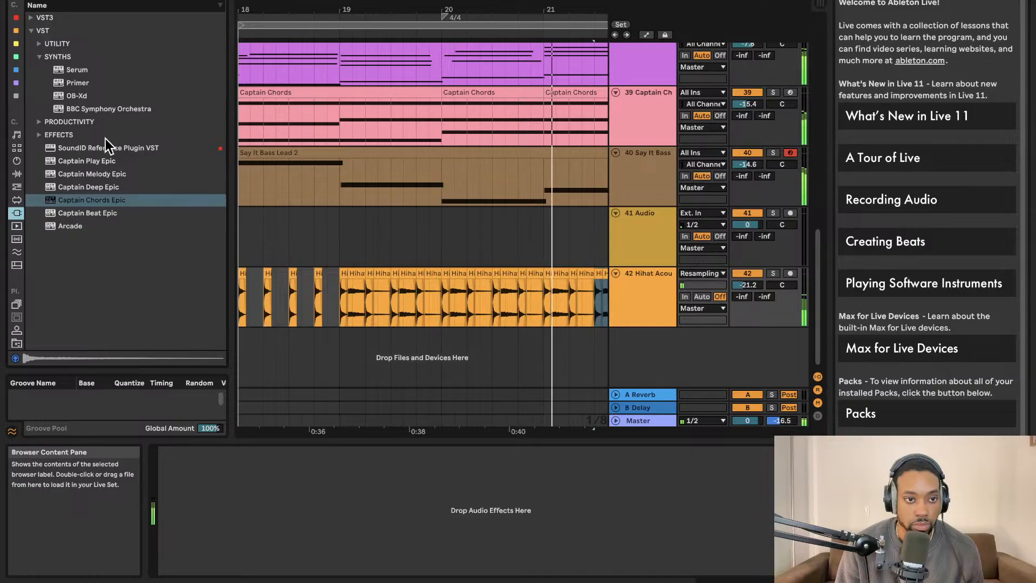
pyautogui.click(16, 18)
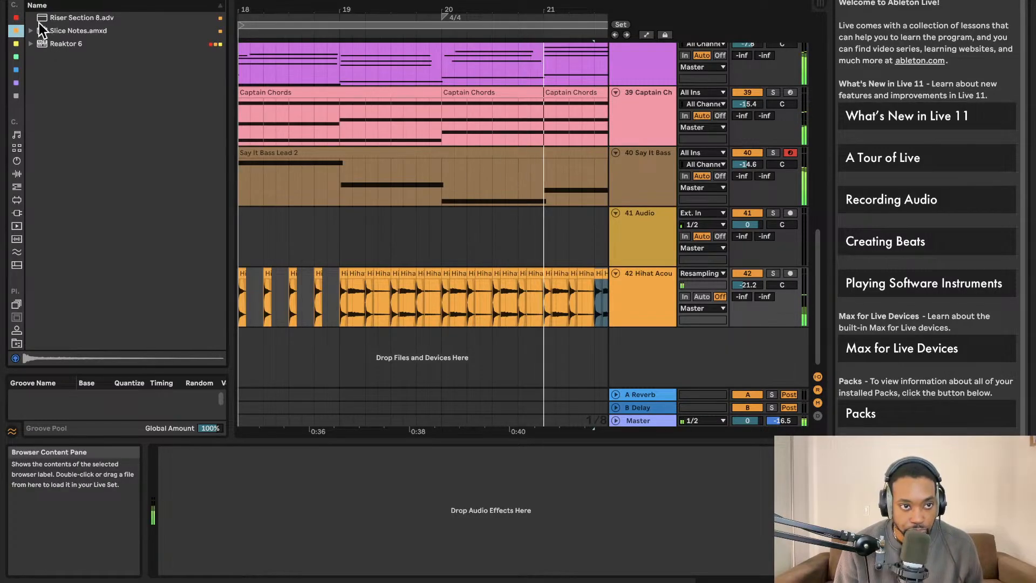
pyautogui.click(16, 17)
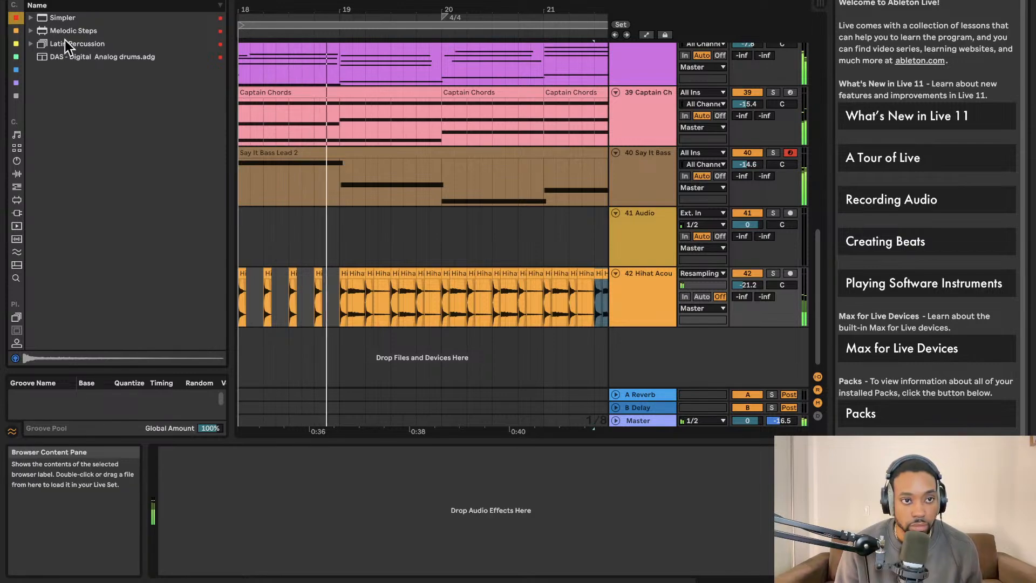
pyautogui.click(39, 18)
pyautogui.click(31, 20)
pyautogui.click(37, 43)
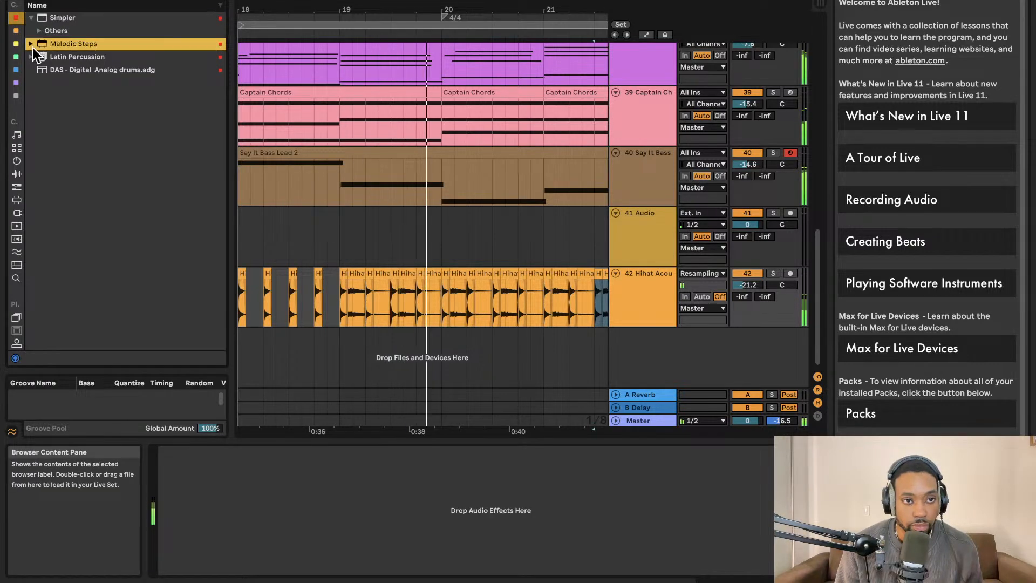
pyautogui.click(32, 46)
# Find the Latin Pop kit among the Latin Percussion drums and add it as a new track below the hihats.
pyautogui.click(32, 56)
pyautogui.click(39, 57)
pyautogui.click(80, 97)
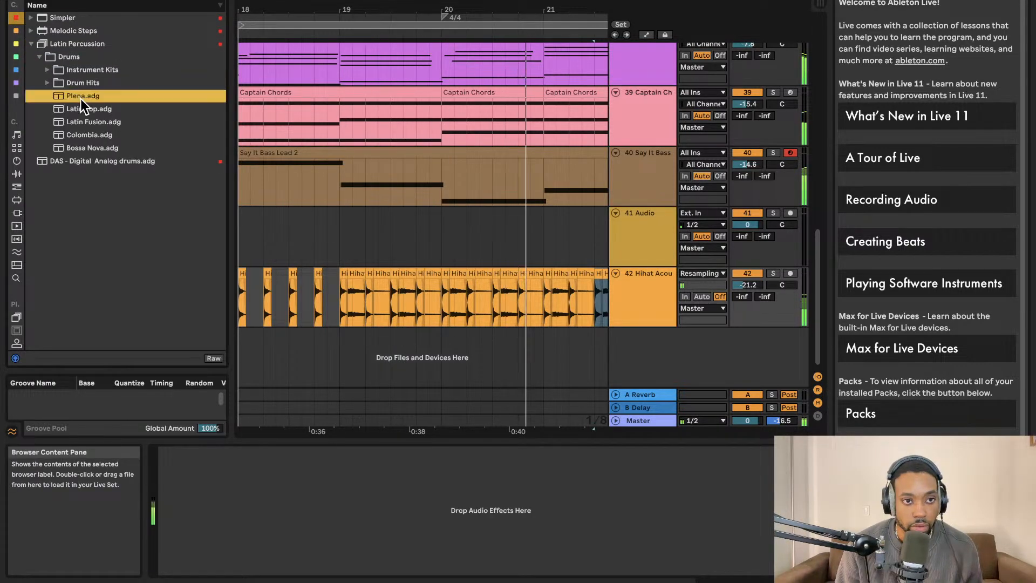
pyautogui.click(45, 83)
pyautogui.click(46, 83)
pyautogui.click(82, 110)
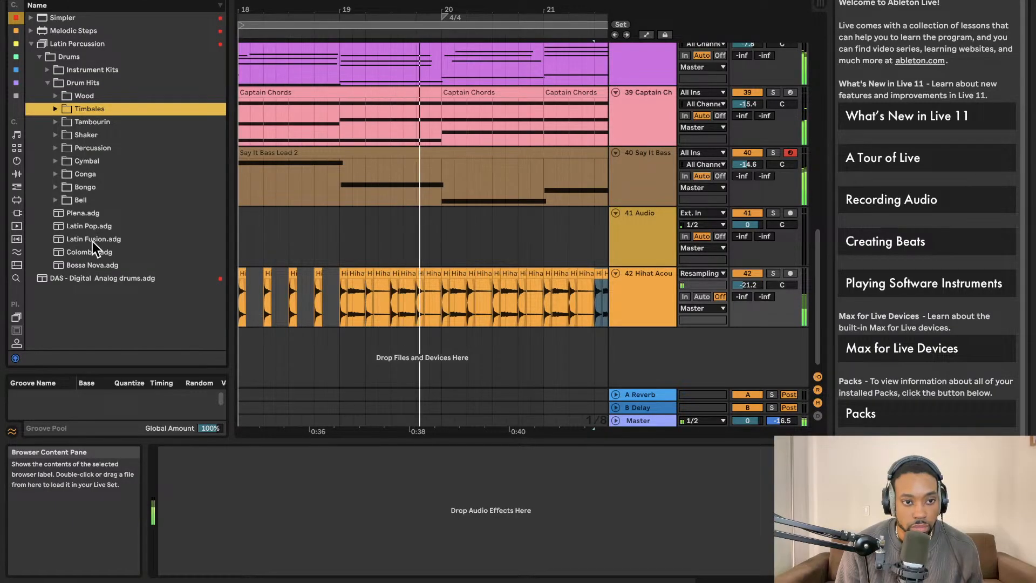
pyautogui.click(99, 228)
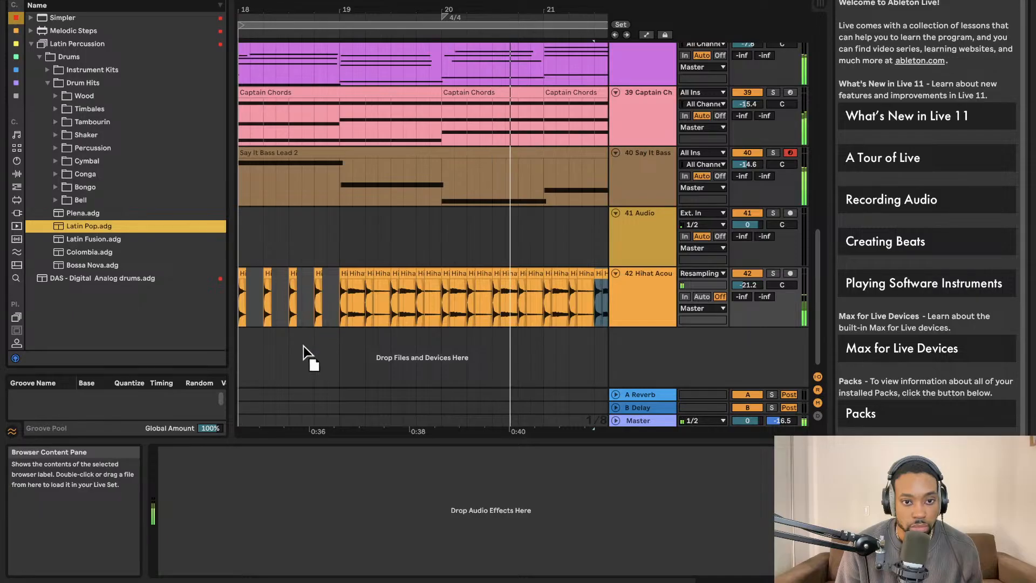
pyautogui.moveTo(698, 380); pyautogui.dragTo(668, 357)
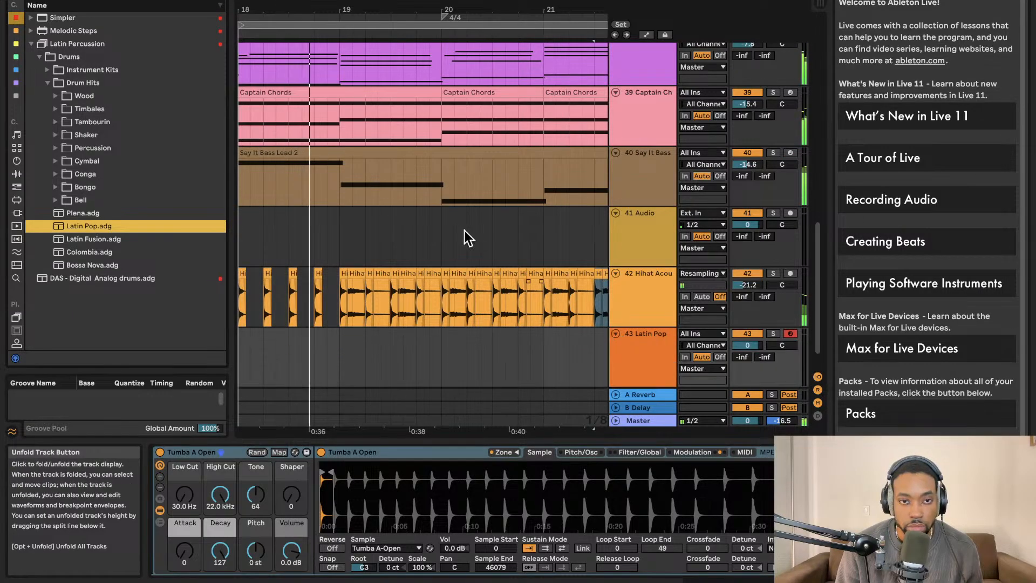
# Try the Captain Chords clip from bar 18 on the Latin Pop track in solo, and remove the copy and the solo.
pyautogui.click(359, 95)
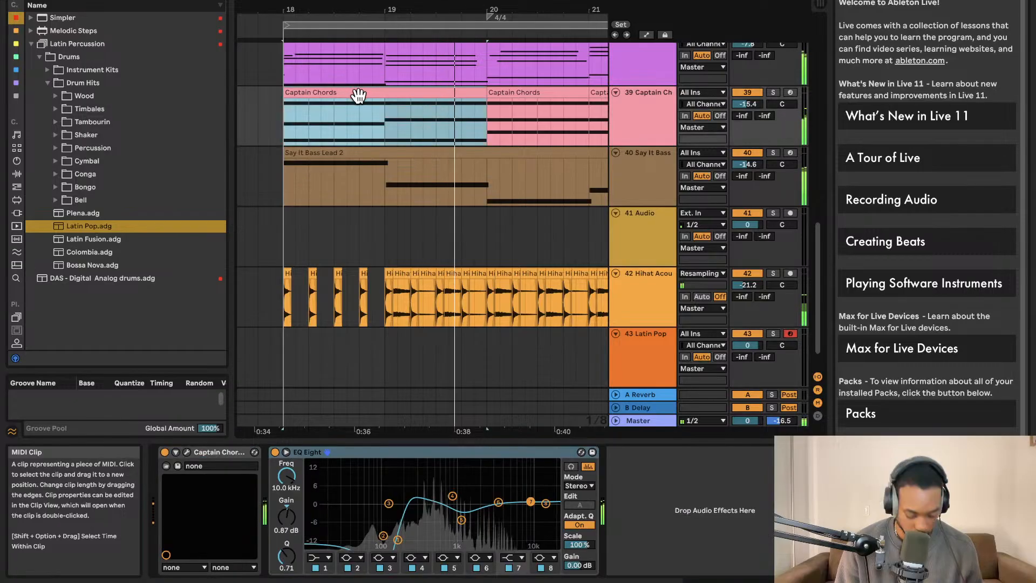
pyautogui.press('super+c')
pyautogui.click(294, 356)
pyautogui.press('super+v')
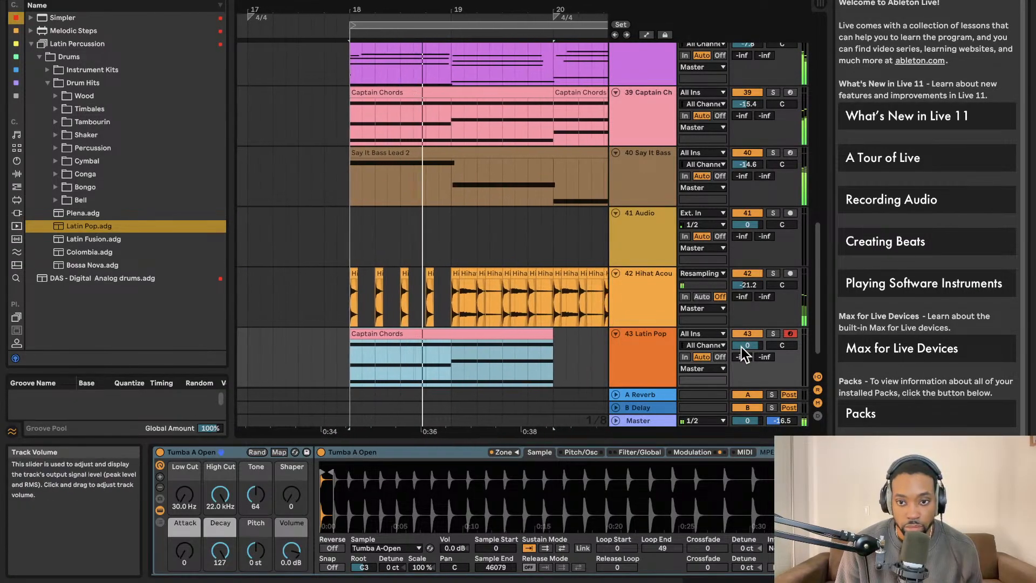
pyautogui.click(773, 334)
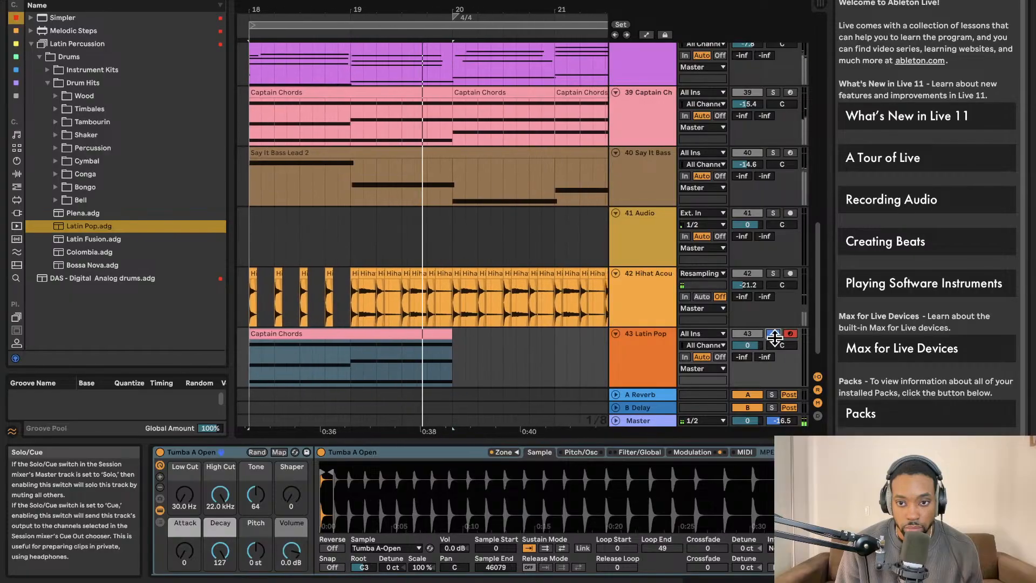
pyautogui.click(519, 358)
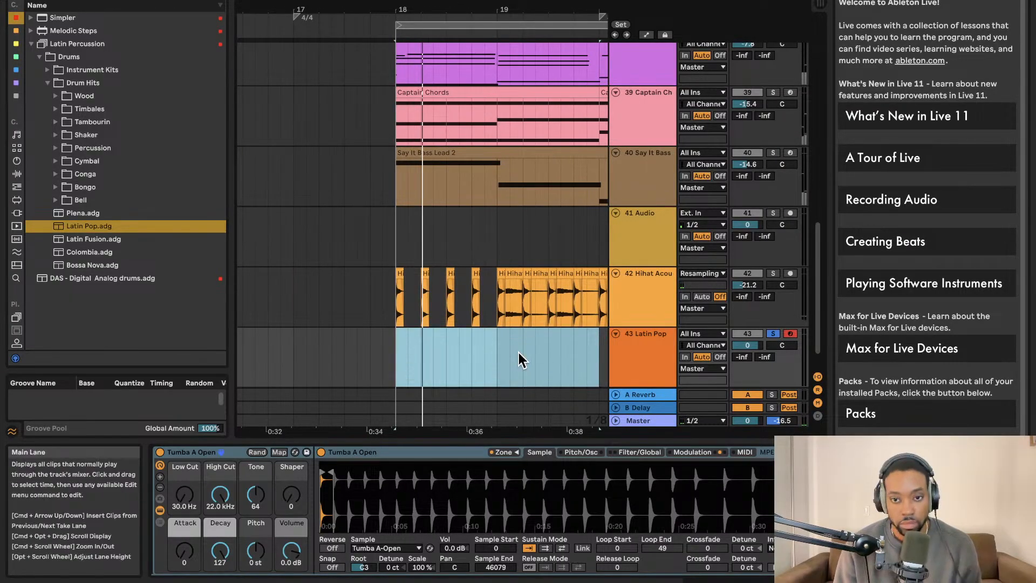
pyautogui.click(773, 334)
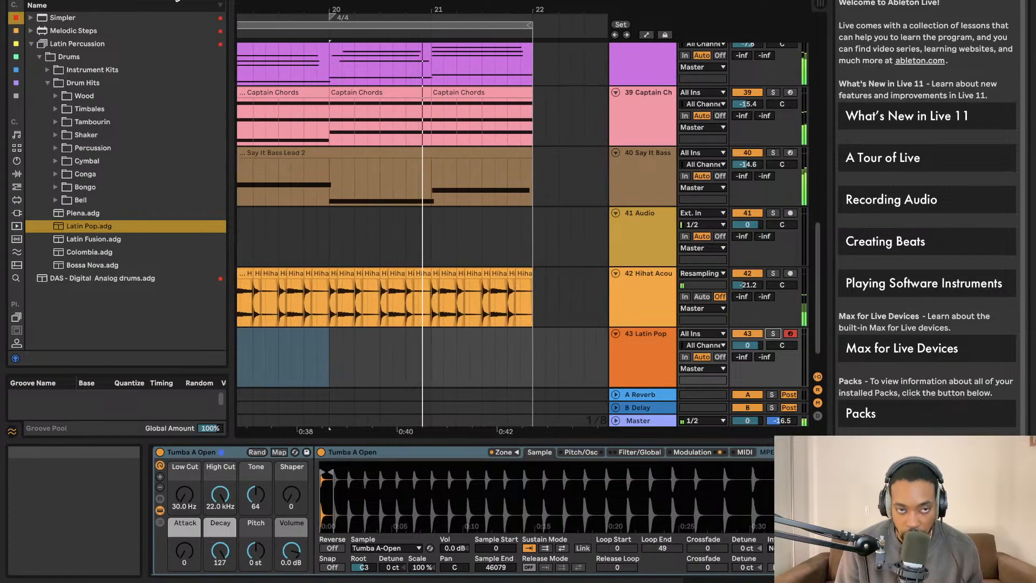
# Find the Trap DRUM Vol1 rack in the collection and add it as a new track below Latin Pop.
pyautogui.scroll(5, 96, 245)
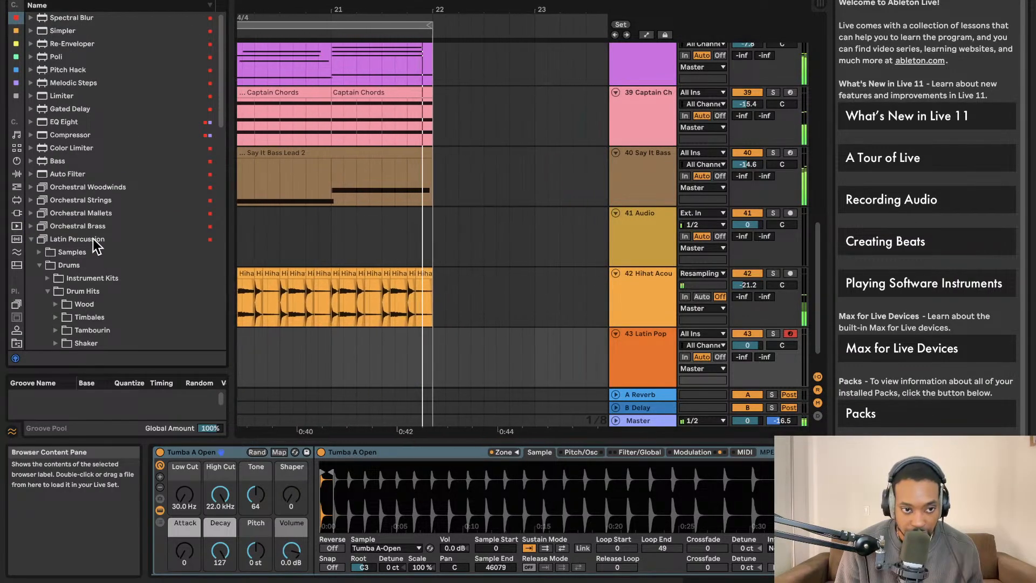
pyautogui.scroll(-5, 97, 253)
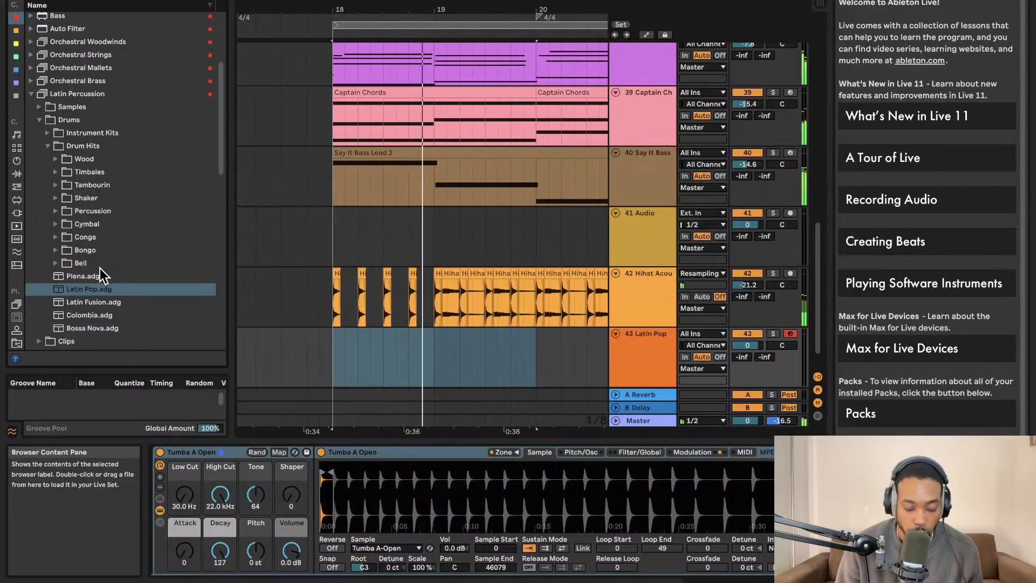
pyautogui.scroll(-3, 102, 275)
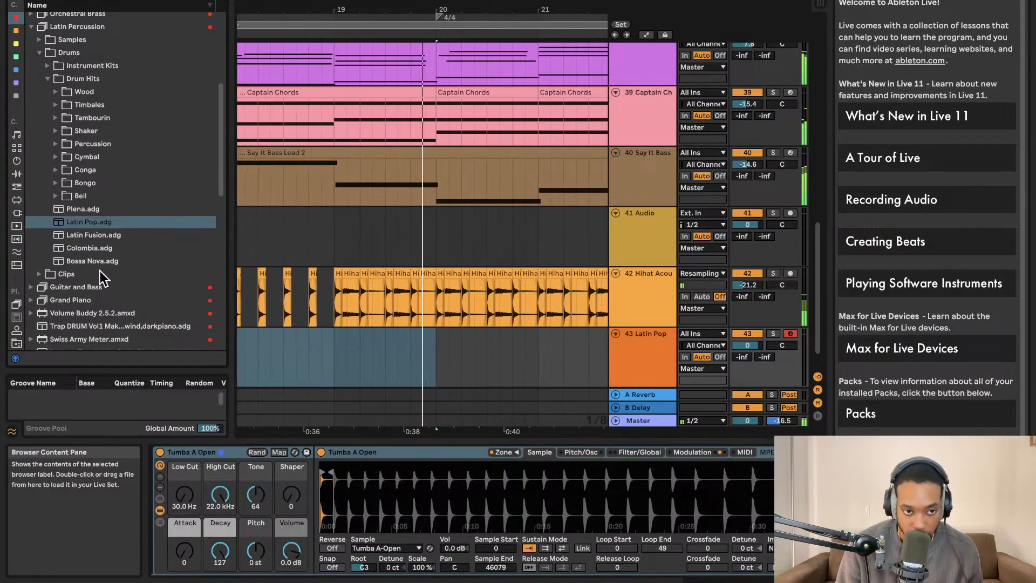
pyautogui.scroll(-4, 81, 291)
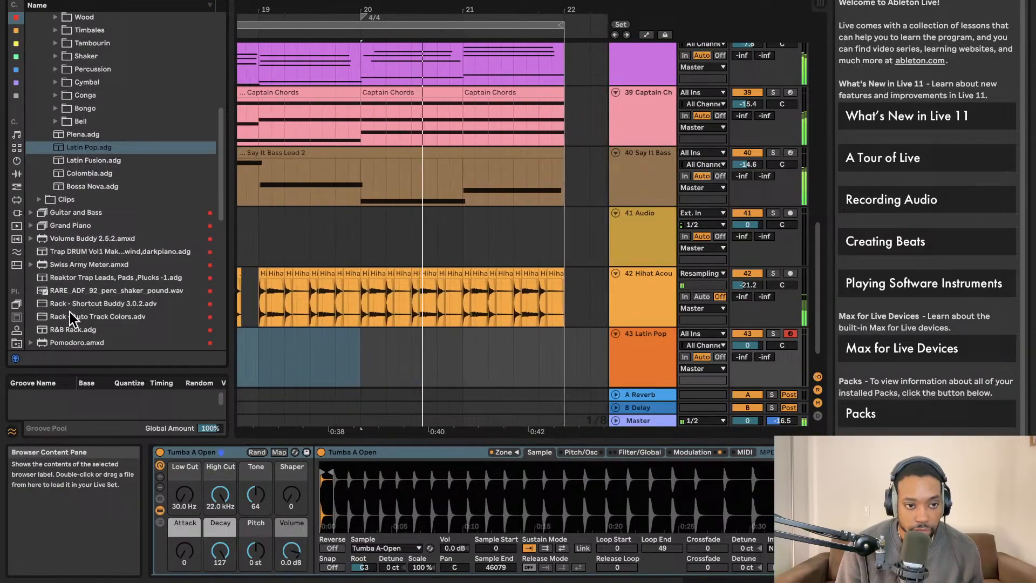
pyautogui.click(64, 254)
pyautogui.moveTo(65, 254); pyautogui.dragTo(642, 373)
# Create a half-bar empty MIDI clip at bar 18 on the Trap DRUM track and duplicate it to fill the bar.
pyautogui.click(271, 364)
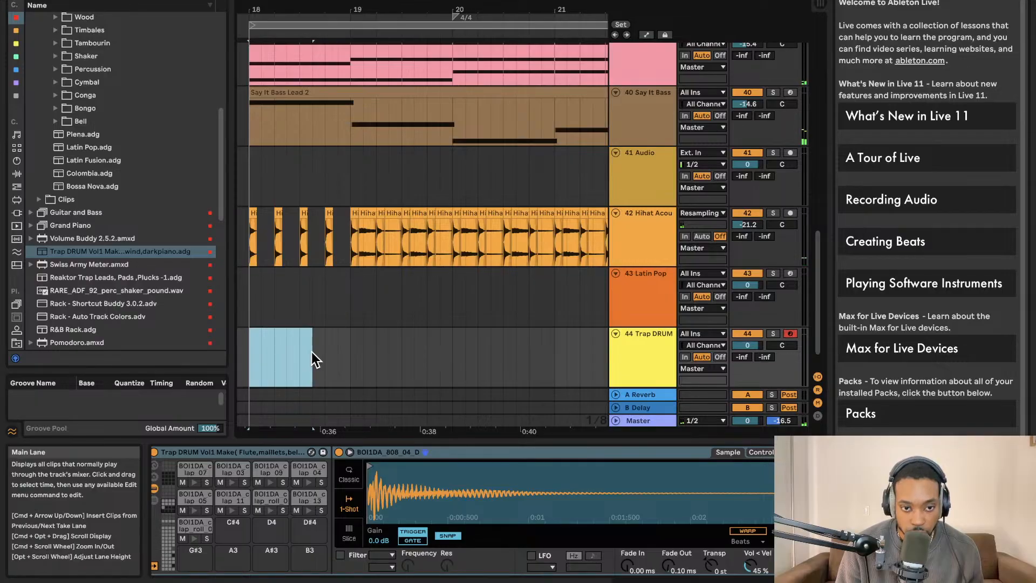
pyautogui.moveTo(312, 352); pyautogui.dragTo(305, 352)
pyautogui.press('super+shift+m')
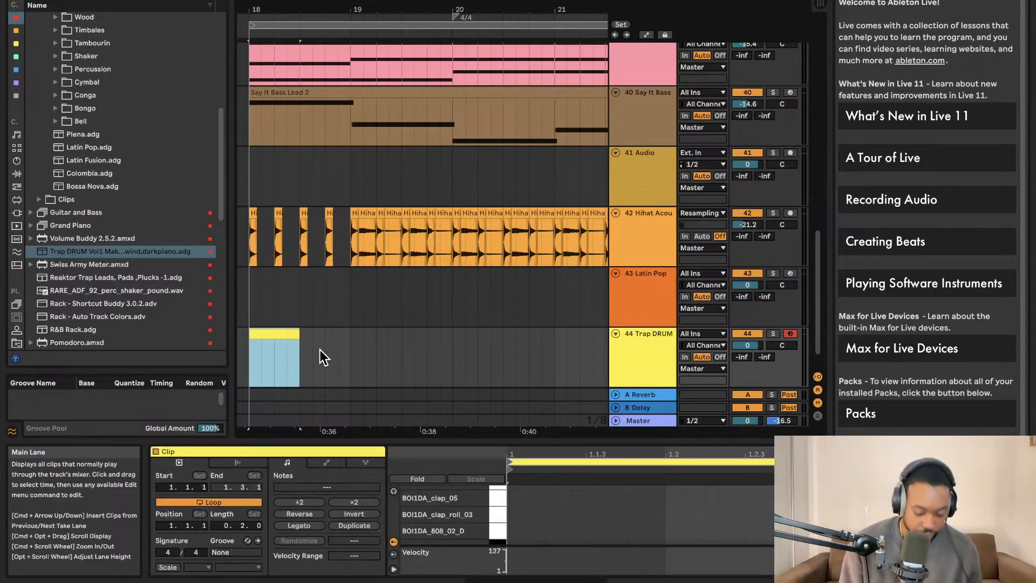
pyautogui.press('space')
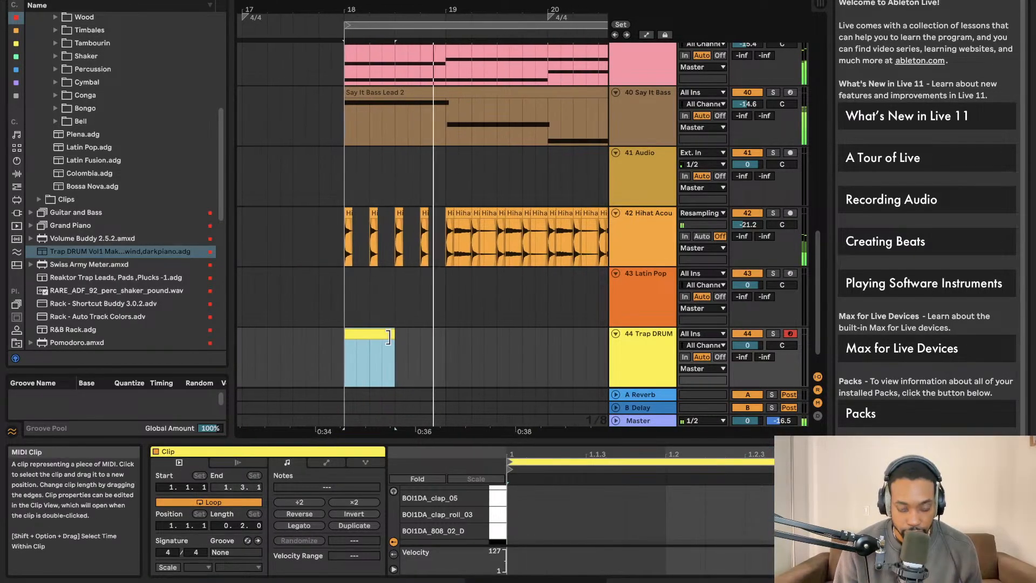
pyautogui.press('super+d')
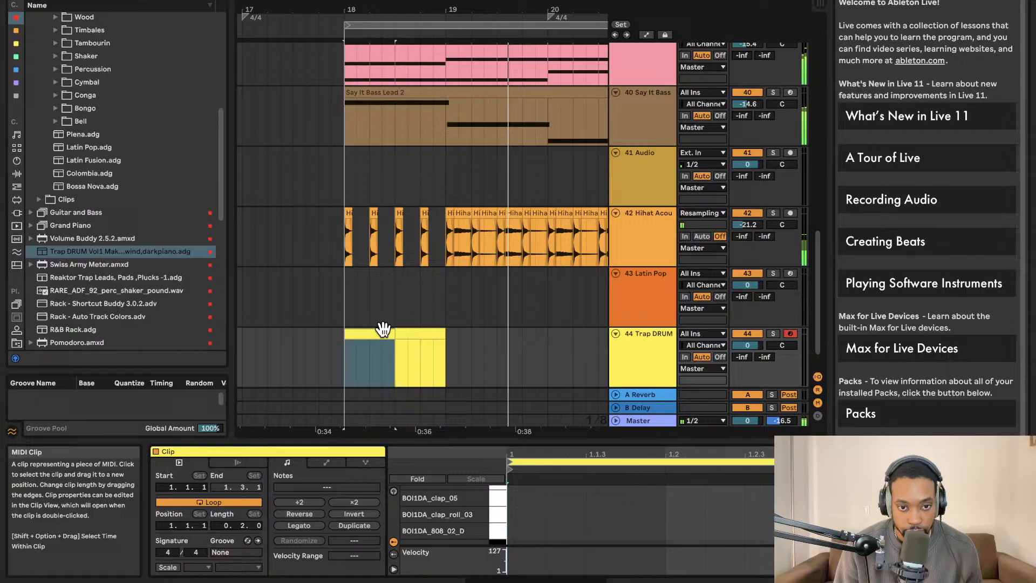
# Add a BOI1DA_snare_20 note at the start of the first Trap DRUM clip and set the track's volume to -28.5 dB.
pyautogui.doubleClick(504, 439)
pyautogui.doubleClick(429, 391)
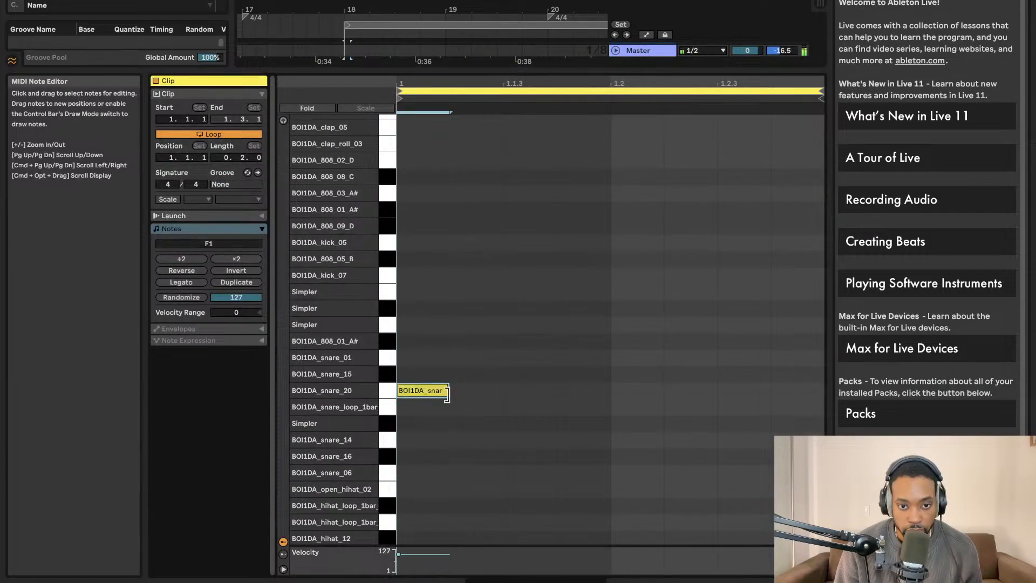
pyautogui.doubleClick(673, 72)
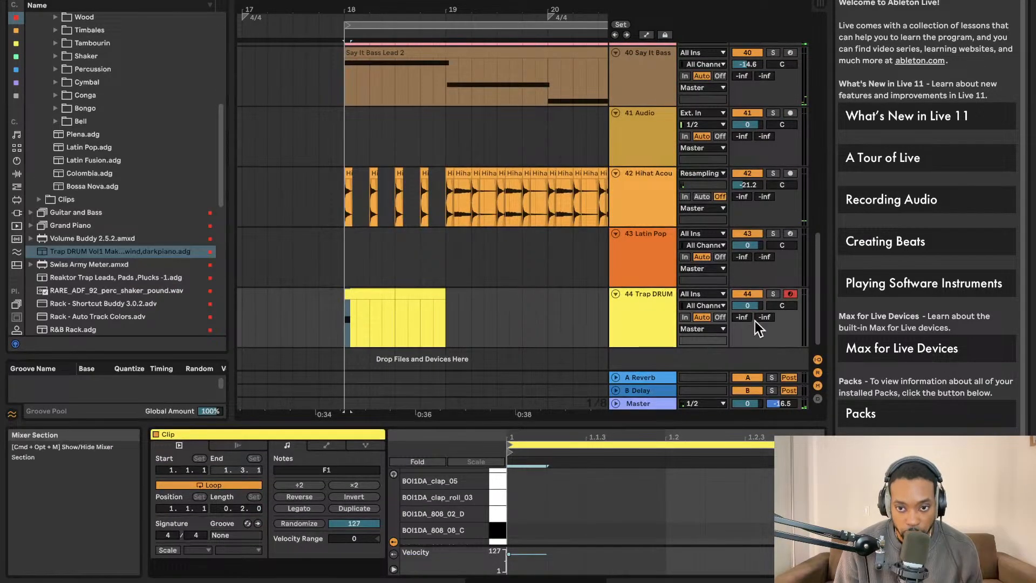
pyautogui.moveTo(748, 305); pyautogui.dragTo(748, 346)
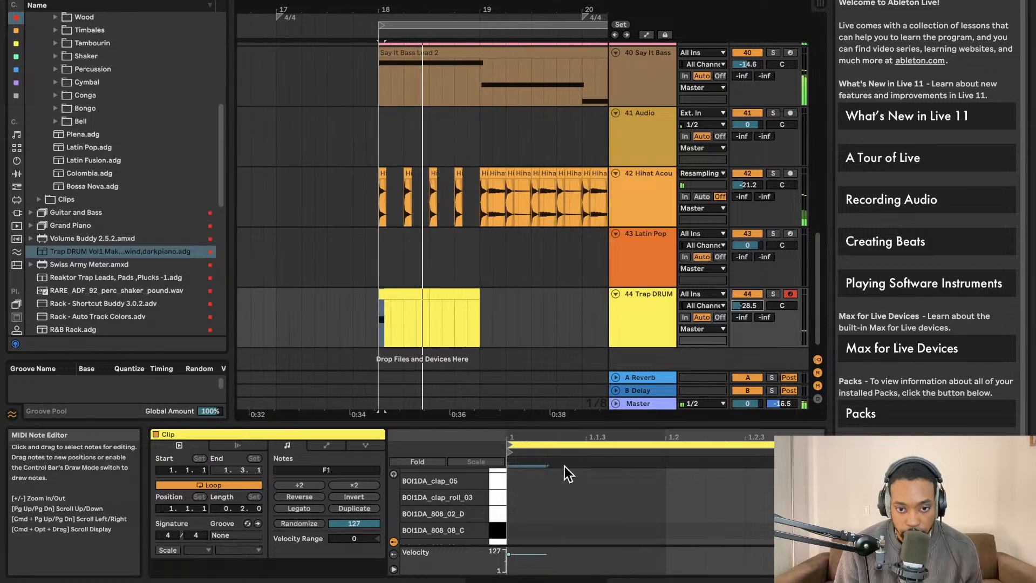
# Replace the snare note in the first Trap DRUM clip with a BOI1DA_hihat_loop_4bar note at 1.1.2 and BOI1DA_hihat_loop_2bar notes at 1.1.4 and 1.2.
pyautogui.moveTo(577, 425); pyautogui.dragTo(572, 3)
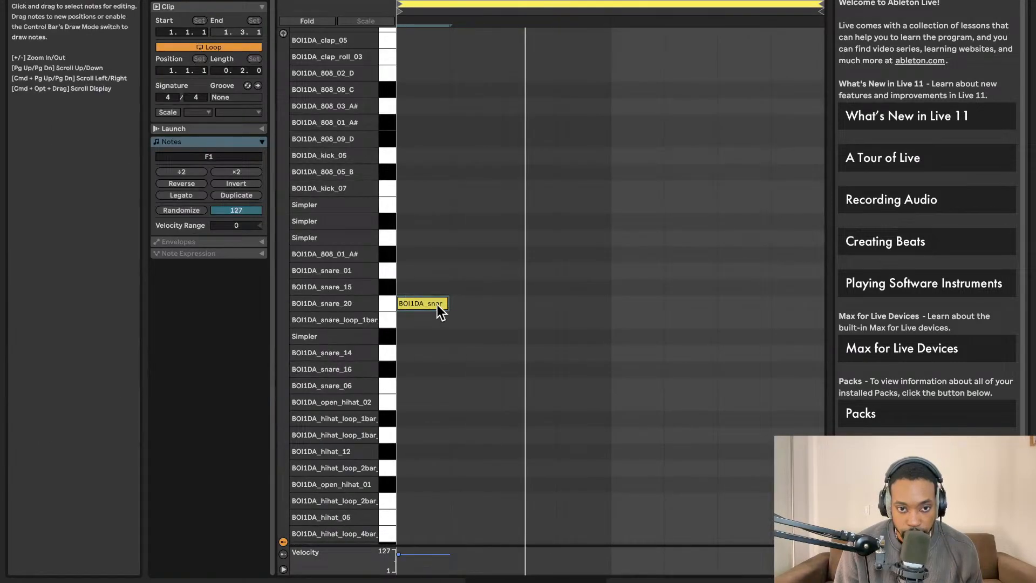
pyautogui.moveTo(437, 304); pyautogui.dragTo(597, 504)
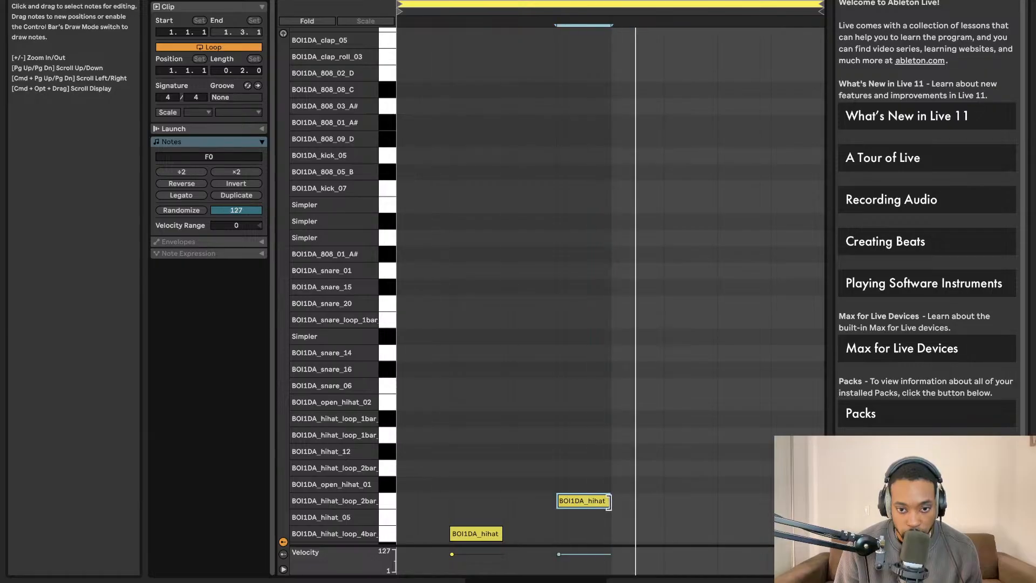
pyautogui.doubleClick(643, 502)
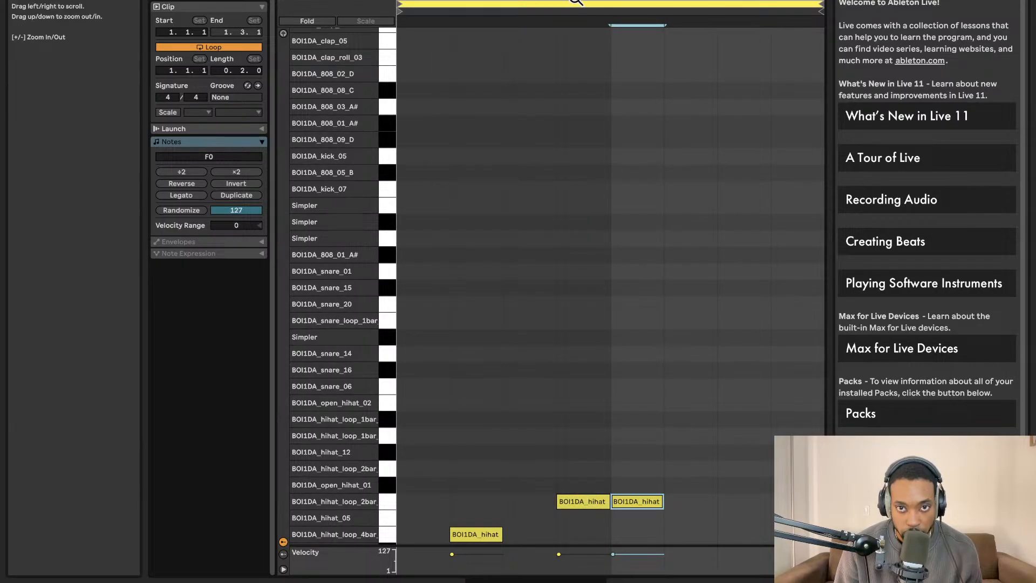
pyautogui.moveTo(593, 2); pyautogui.dragTo(590, 389)
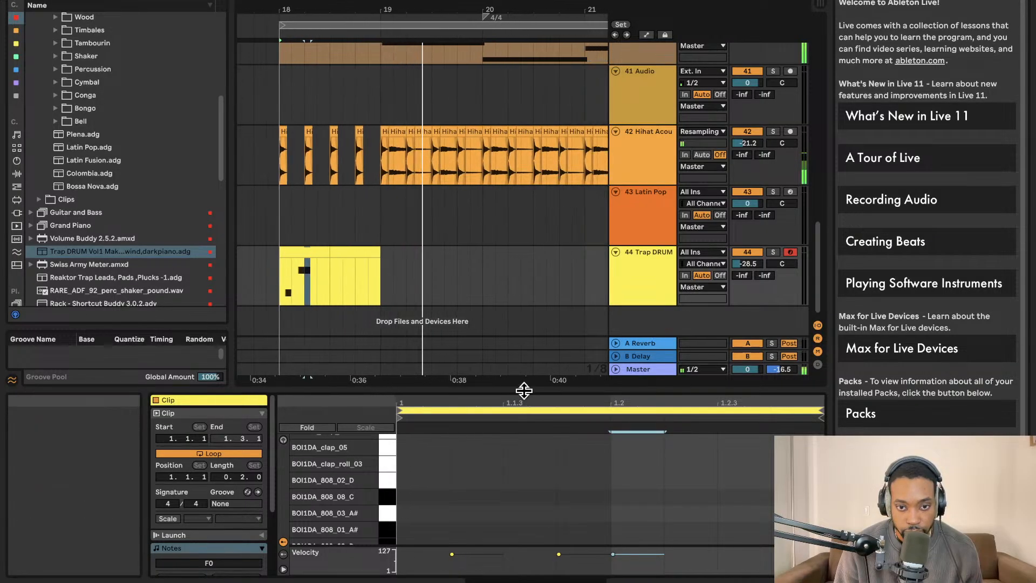
# Duplicate the half-bar hihat clip over the second half of bar 18 on the Trap DRUM track.
pyautogui.press('space')
pyautogui.moveTo(329, 251); pyautogui.dragTo(275, 256)
pyautogui.click(314, 242)
pyautogui.hscroll(-5, 314, 242)
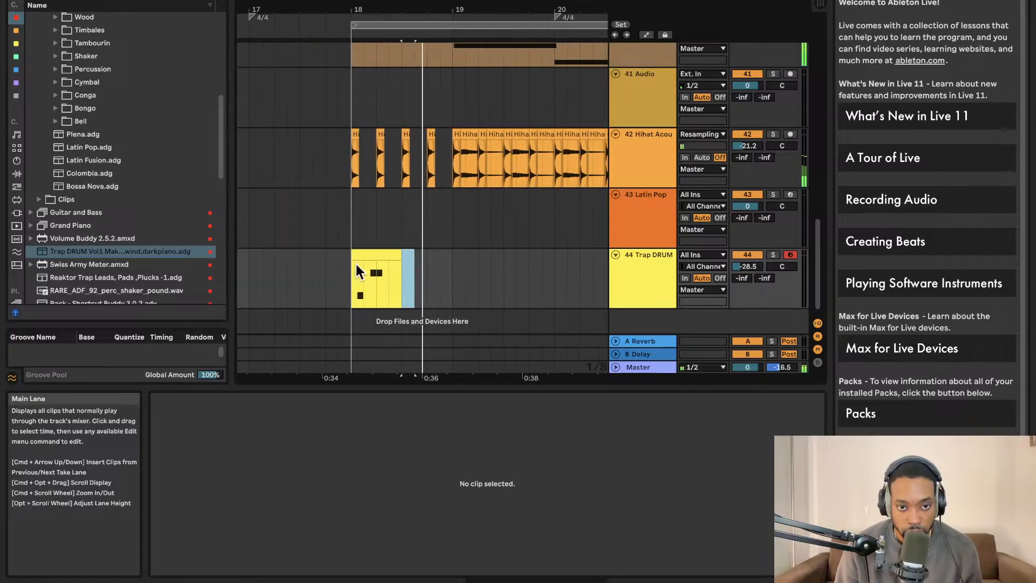
pyautogui.press('space')
pyautogui.click(349, 270)
pyautogui.press('space')
pyautogui.click(411, 254)
pyautogui.press('super+d')
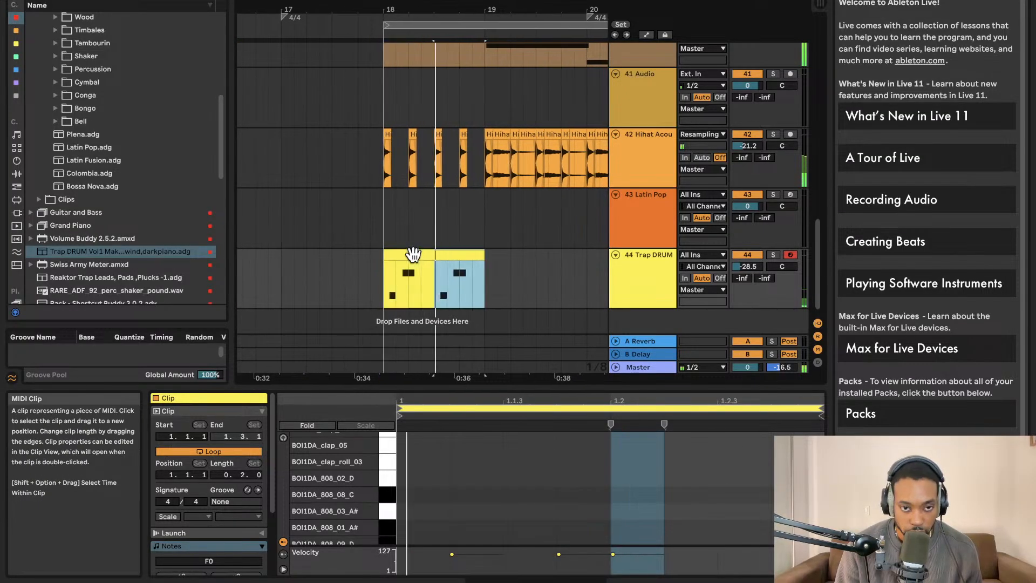
pyautogui.press('super+d')
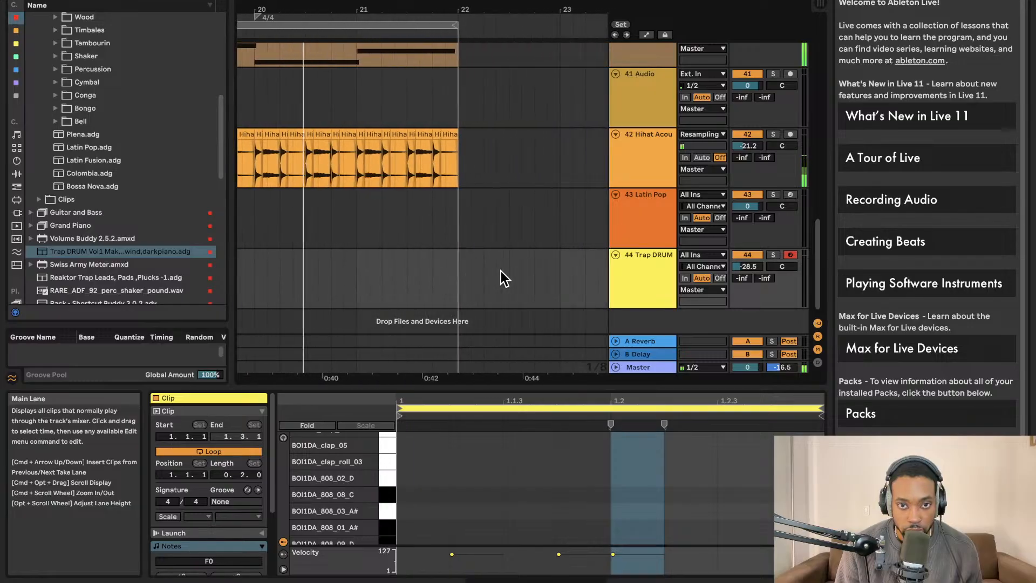
# Duplicate the looped section from bar 18 to bar 22 across all tracks so the copy starts at bar 22.
pyautogui.hscroll(-5, 500, 271)
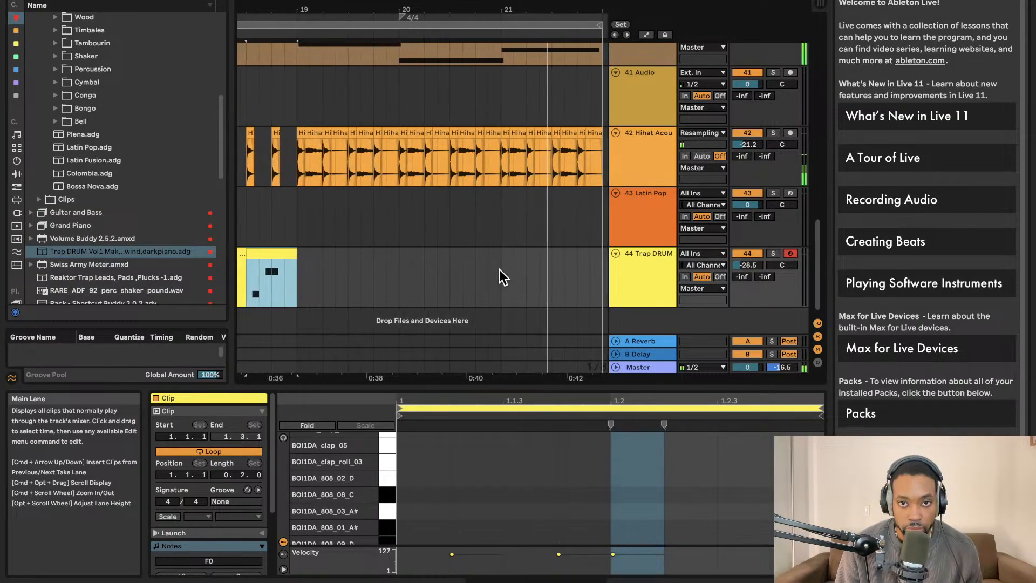
pyautogui.hscroll(-2, 499, 270)
pyautogui.scroll(-3, 468, 264)
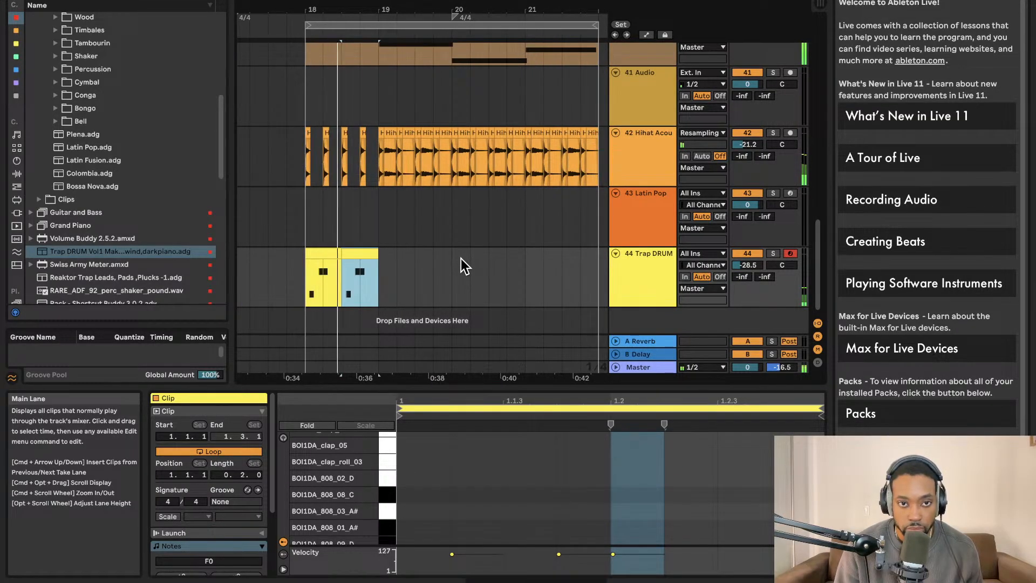
pyautogui.scroll(1, 424, 215)
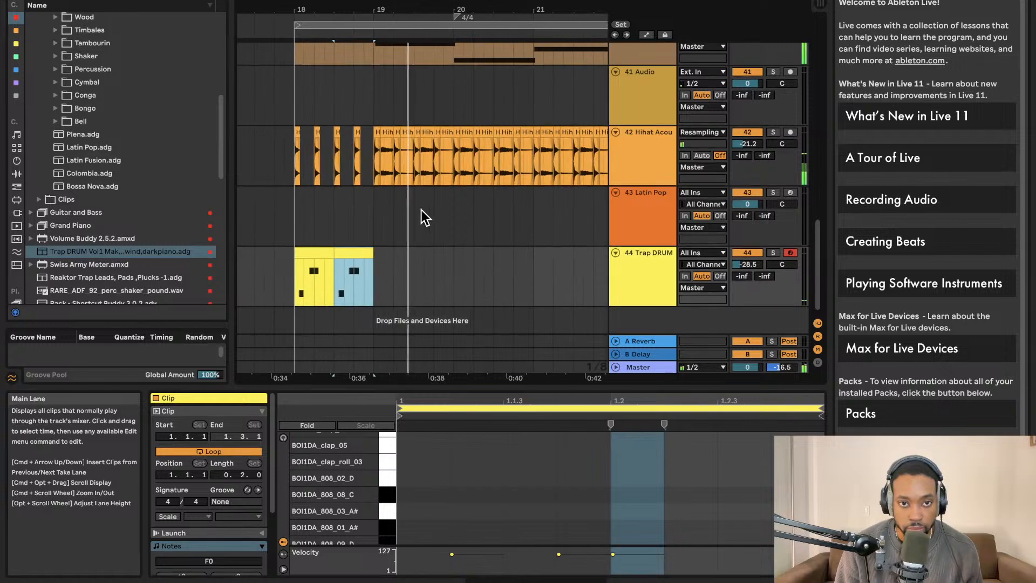
pyautogui.click(406, 26)
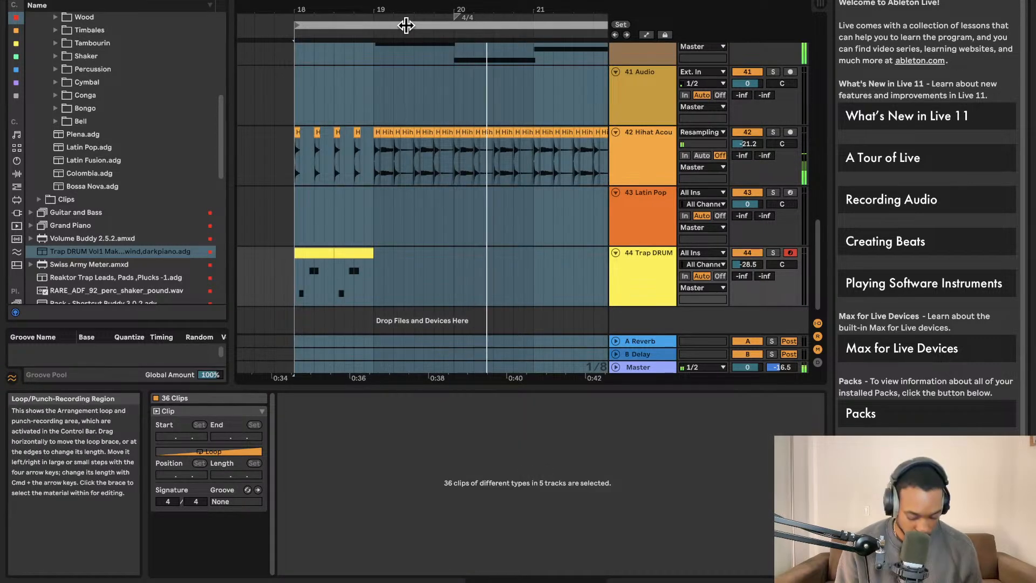
pyautogui.hscroll(3, 403, 25)
pyautogui.press('super+d')
pyautogui.hscroll(5, 372, 54)
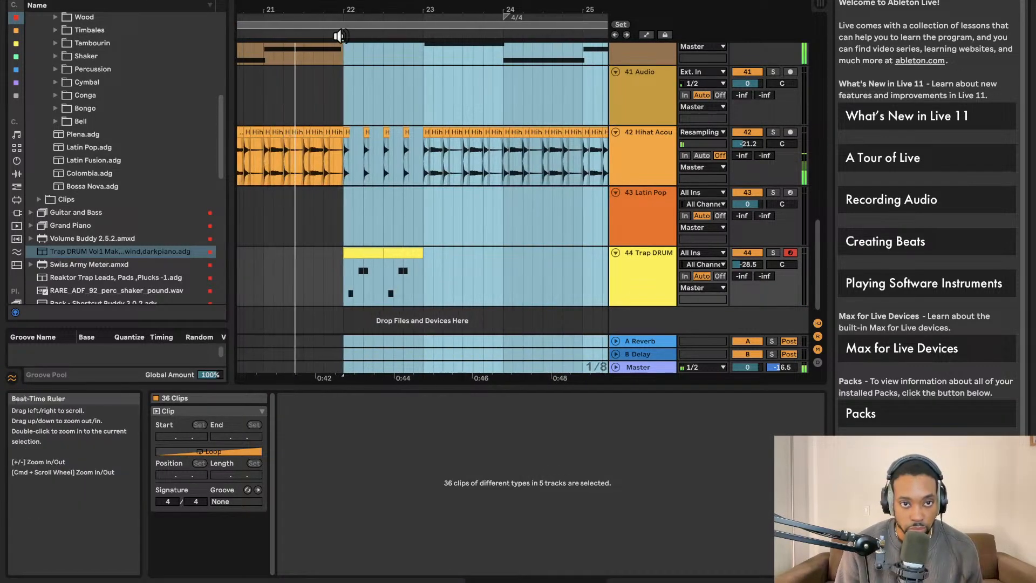
# Add a locator at bar 22, where the duplicated section starts.
pyautogui.rightClick(344, 36)
pyautogui.click(360, 70)
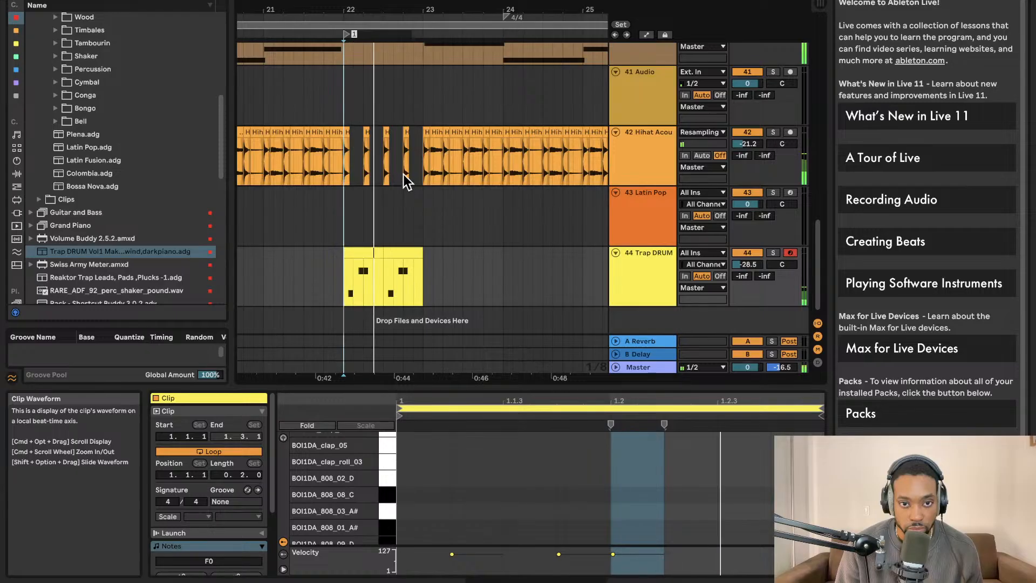
pyautogui.hscroll(-2, 405, 172)
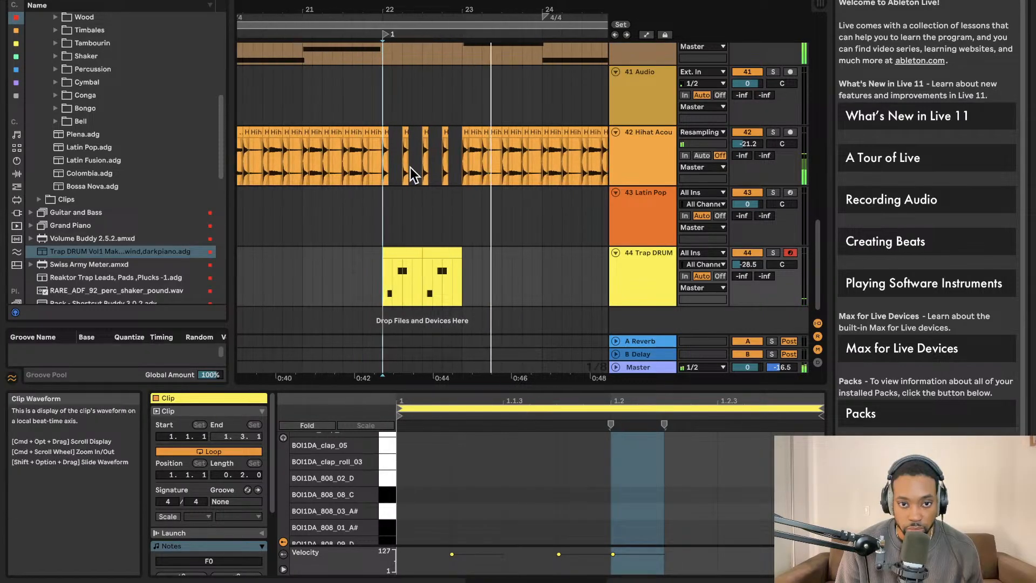
# Duplicate the Trap DRUM track and delete both half-bar clips at bar 22 from the copy.
pyautogui.click(637, 272)
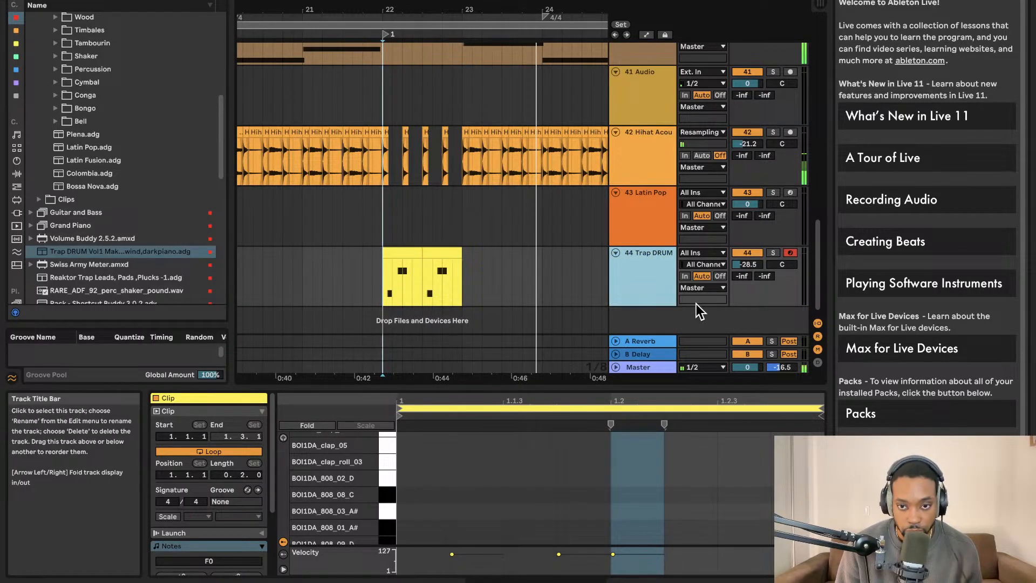
pyautogui.press('super+d')
pyautogui.click(438, 266)
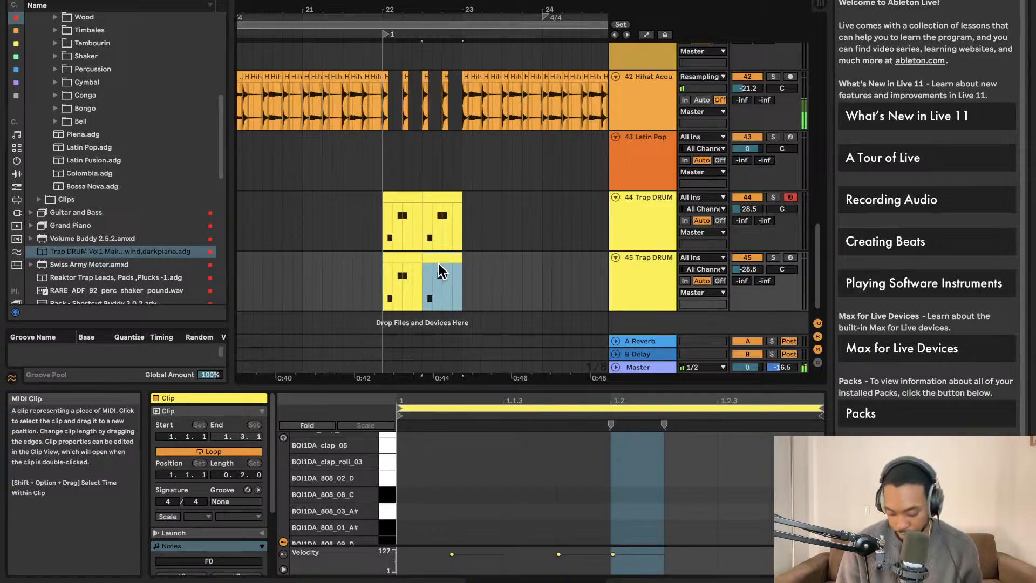
pyautogui.press('Delete')
pyautogui.click(409, 261)
pyautogui.press('Delete')
# Delete both half-bar clips in bar 18 from the duplicated Trap DRUM track.
pyautogui.hscroll(-8, 438, 258)
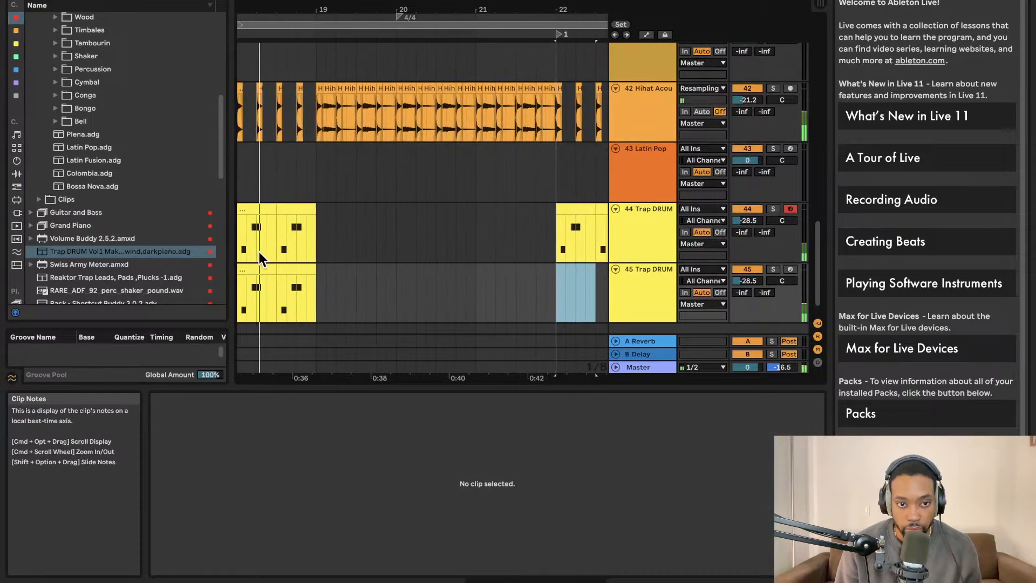
pyautogui.click(291, 286)
pyautogui.press('Delete')
pyautogui.click(272, 290)
pyautogui.press('Delete')
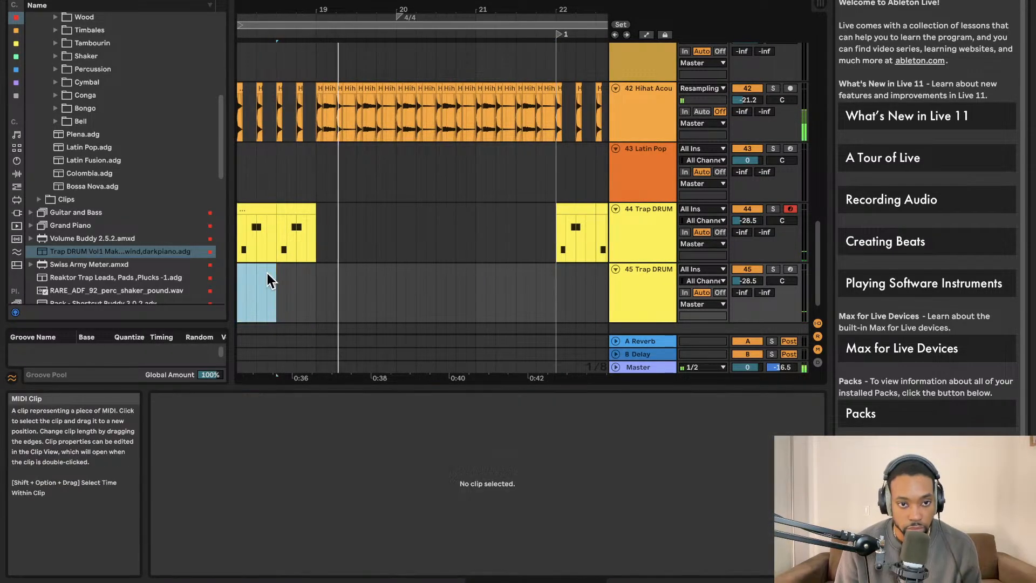
pyautogui.hscroll(-3, 312, 277)
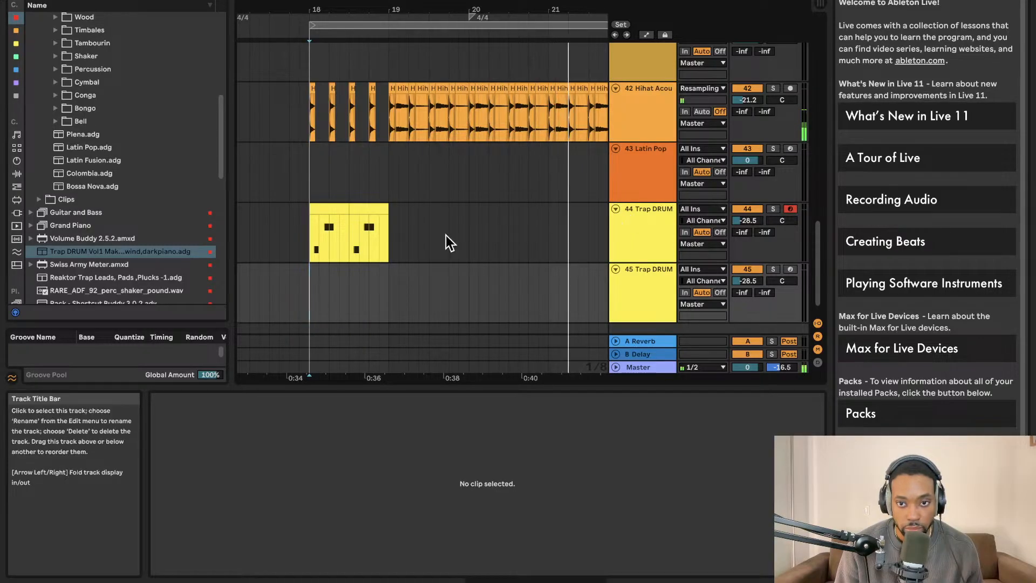
# Create an empty one-bar MIDI clip at bar 18 on track 45 Trap DRUM and enlarge its note editor.
pyautogui.click(636, 274)
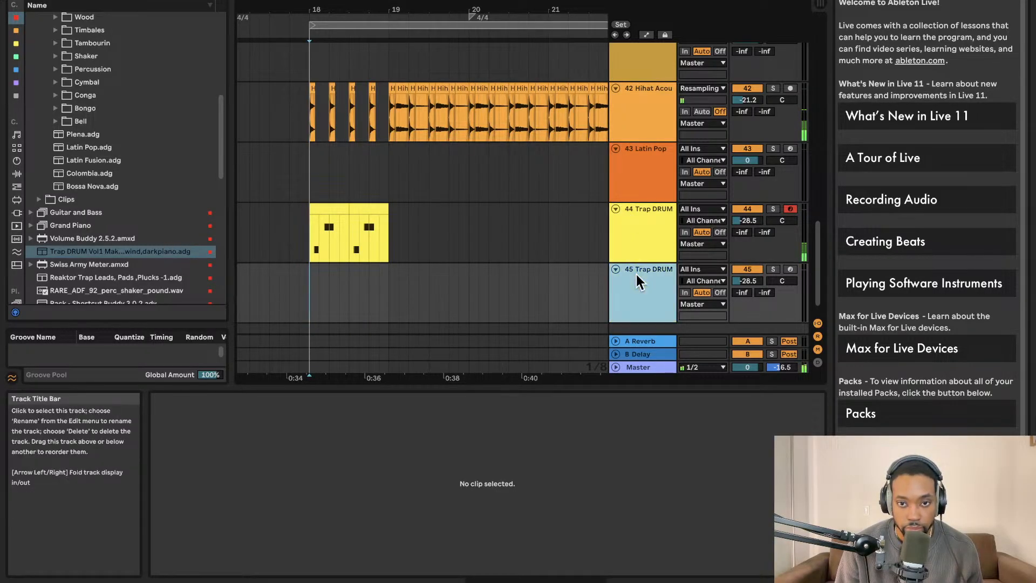
pyautogui.click(299, 301)
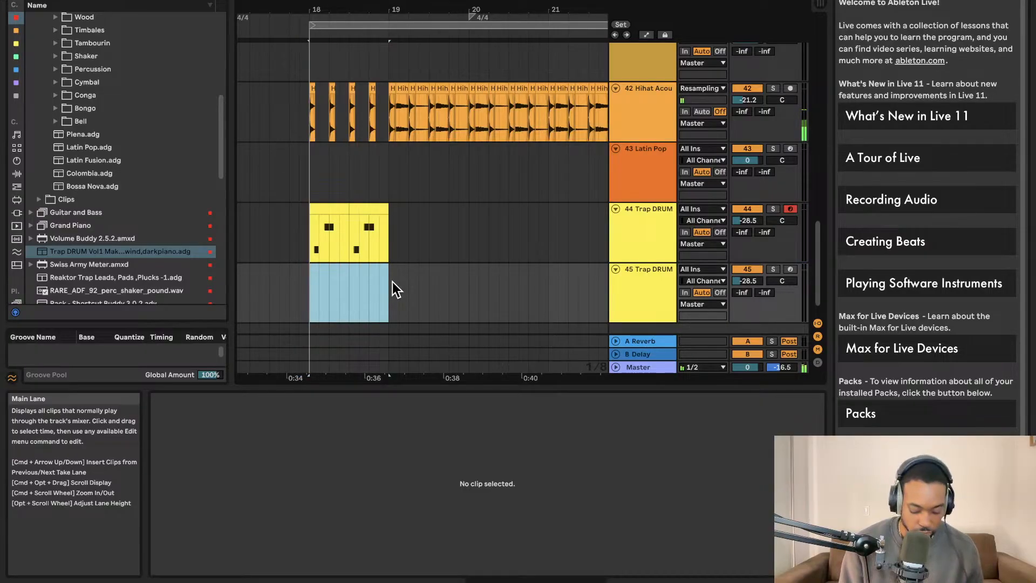
pyautogui.press('super+shift+m')
pyautogui.moveTo(455, 390); pyautogui.dragTo(448, 56)
# Try out drum sounds such as BOI1DA_snare_15 and BOI1DA_clap_09 in the new clip and remove the test notes.
pyautogui.doubleClick(411, 388)
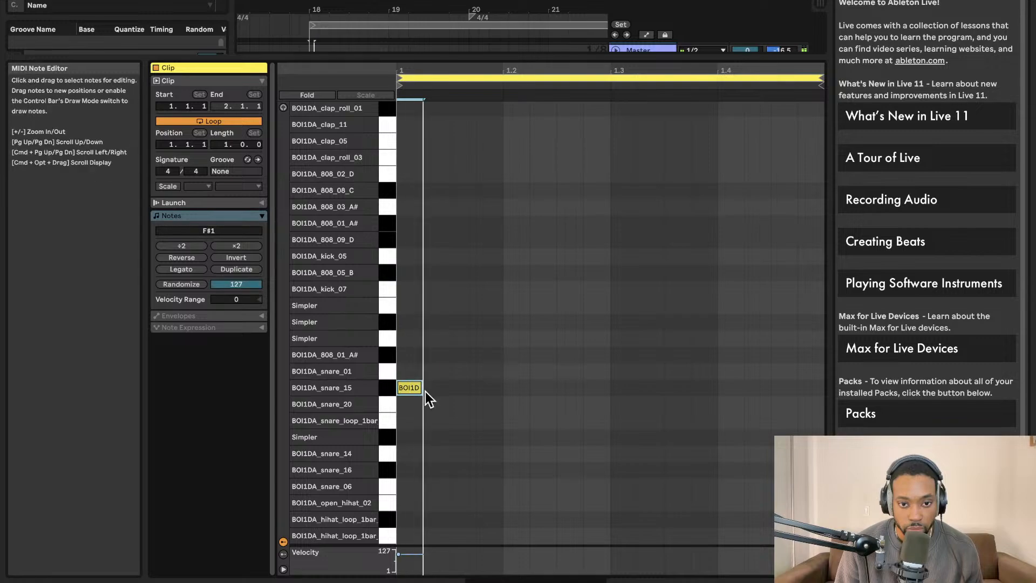
pyautogui.moveTo(416, 393); pyautogui.dragTo(547, 402)
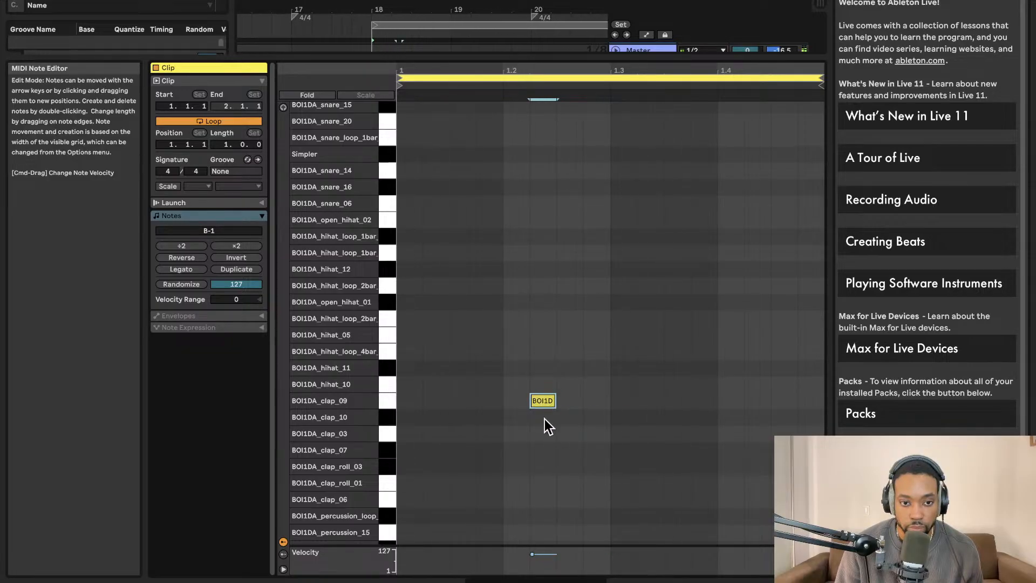
pyautogui.scroll(-3, 550, 378)
pyautogui.doubleClick(546, 294)
pyautogui.scroll(-4, 547, 294)
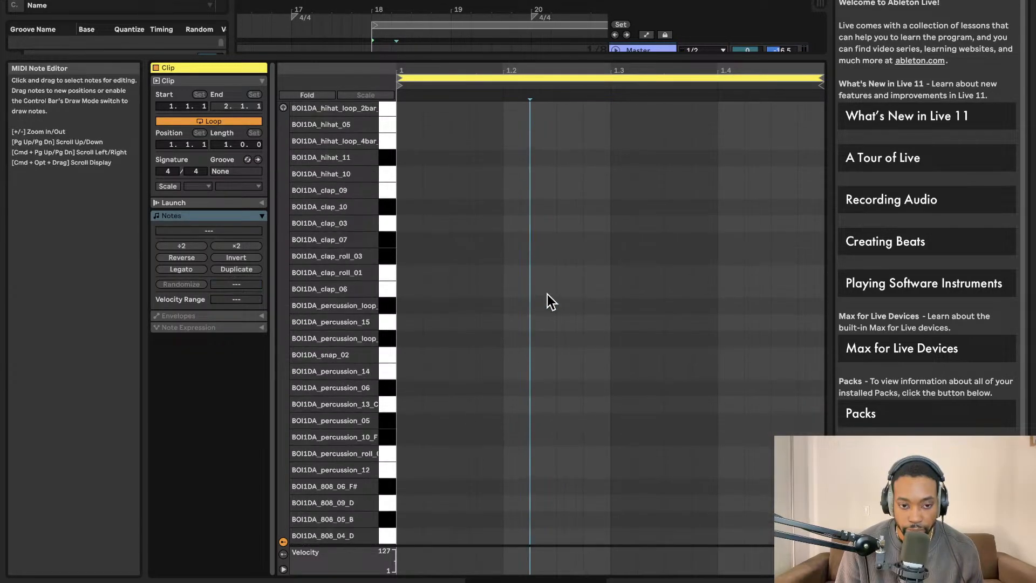
pyautogui.doubleClick(510, 487)
pyautogui.moveTo(511, 487)
pyautogui.mouseDown()
pyautogui.moveTo(510, 535)
pyautogui.moveTo(485, 171)
pyautogui.moveTo(494, 139)
pyautogui.mouseUp()
pyautogui.doubleClick(494, 139)
pyautogui.scroll(-5, 494, 164)
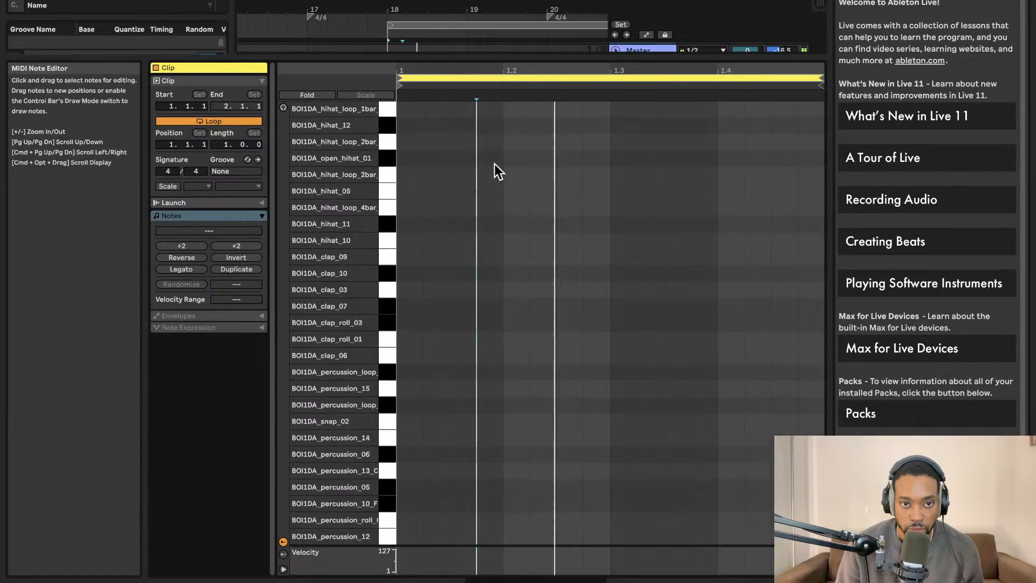
pyautogui.scroll(2, 494, 165)
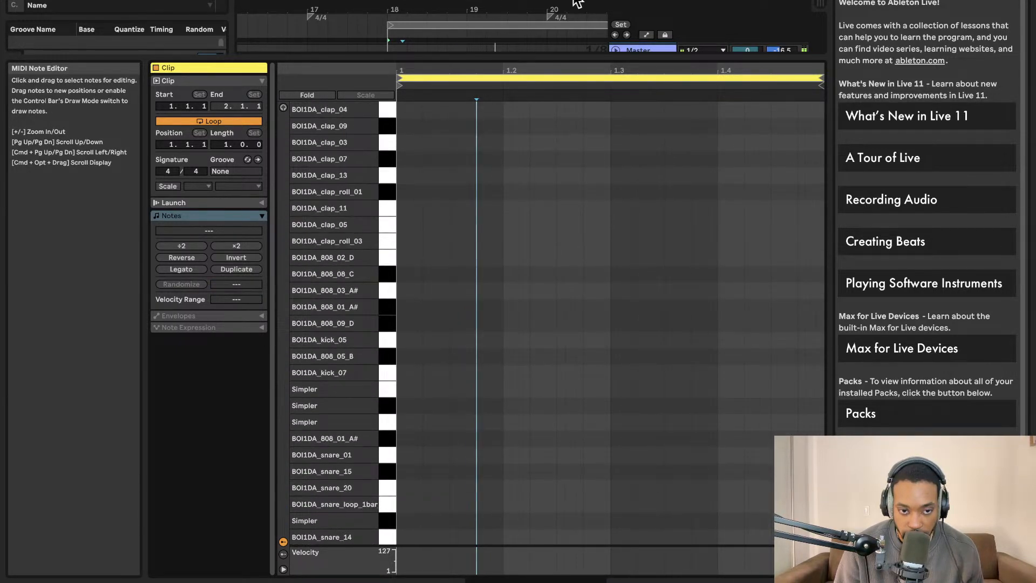
# Add a BOI1DA_kick_07 note at 1.1.4 in the clip and set track 45's volume to -11.3 dB.
pyautogui.doubleClick(435, 225)
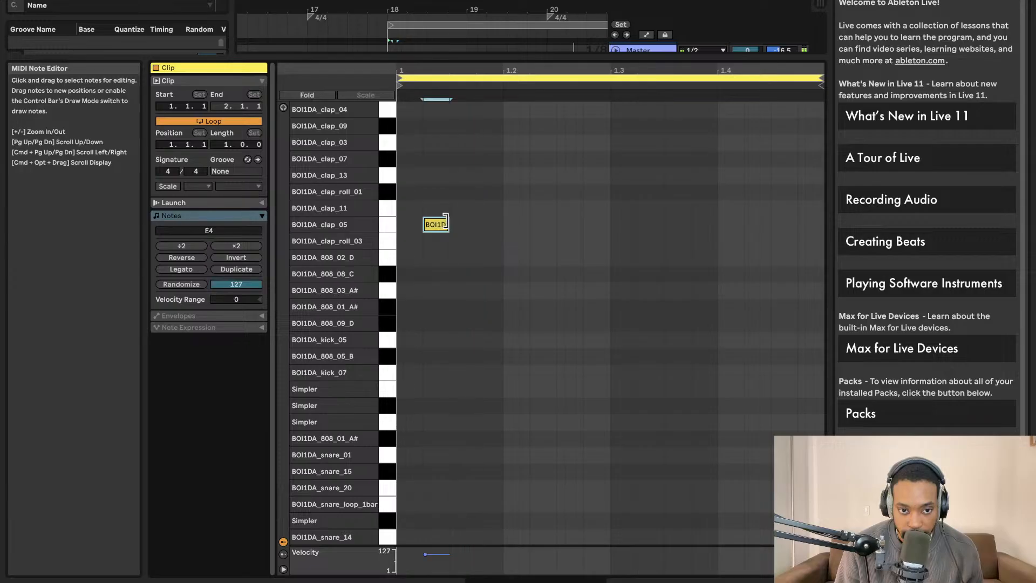
pyautogui.moveTo(430, 227); pyautogui.dragTo(493, 374)
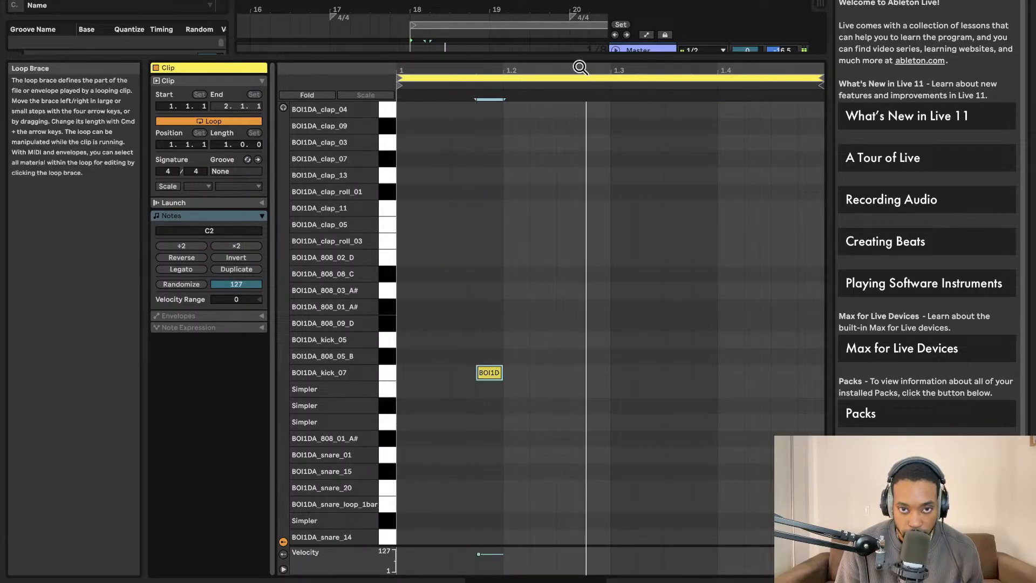
pyautogui.moveTo(581, 58); pyautogui.dragTo(604, 366)
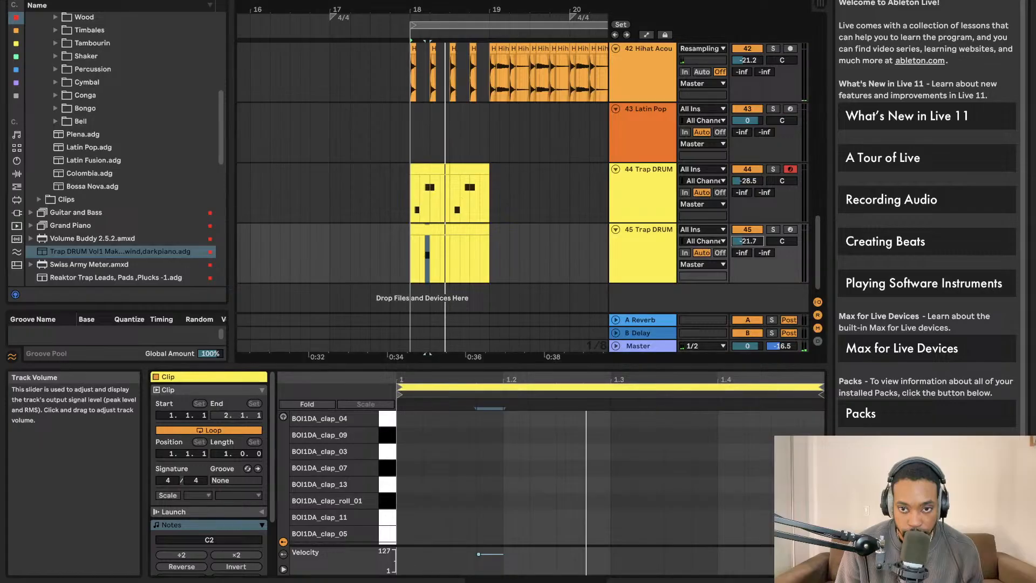
pyautogui.moveTo(746, 242); pyautogui.dragTo(745, 224)
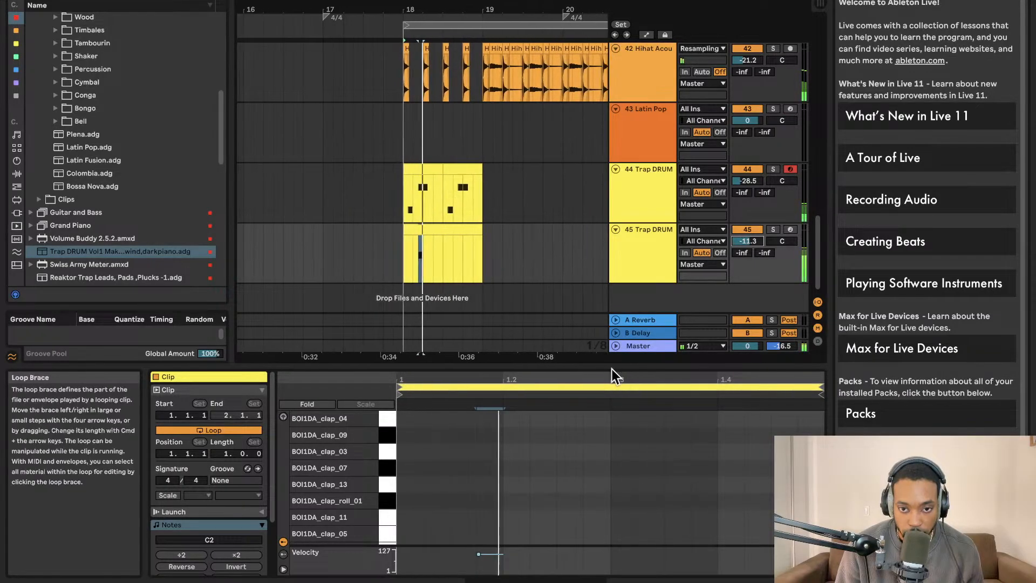
# Add a second BOI1DA_kick_07 note at 1.2.3 in the clip.
pyautogui.moveTo(610, 365); pyautogui.dragTo(604, 151)
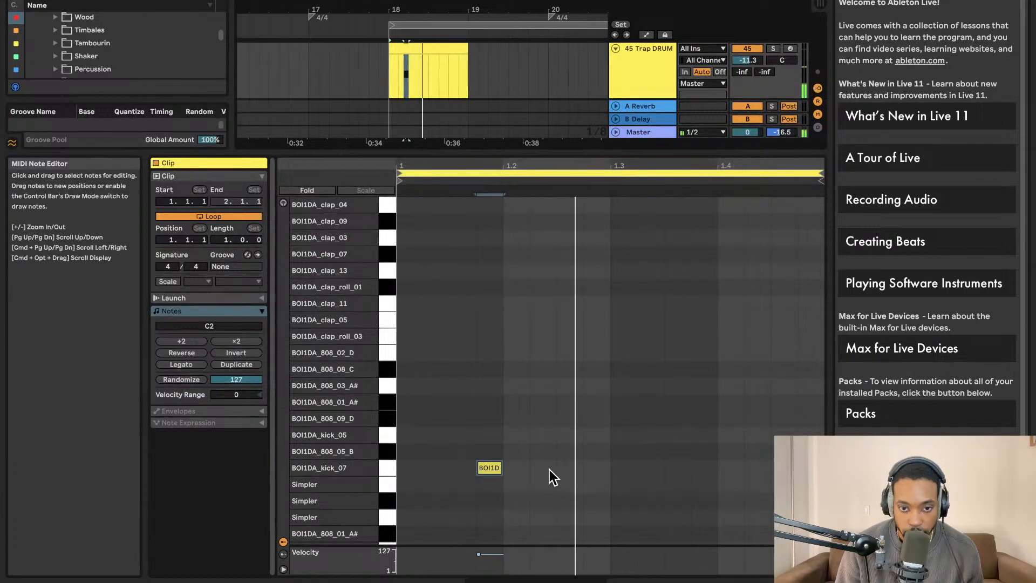
pyautogui.doubleClick(568, 467)
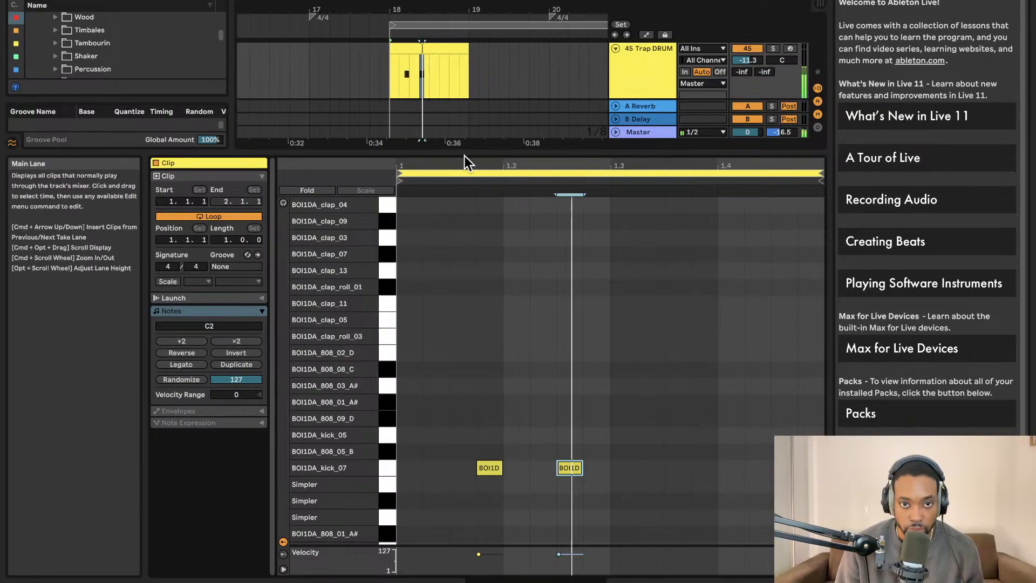
pyautogui.moveTo(467, 154); pyautogui.dragTo(459, 442)
# Duplicate the one-bar kick clip three times to fill bars 19 through 21 on track 45.
pyautogui.click(388, 304)
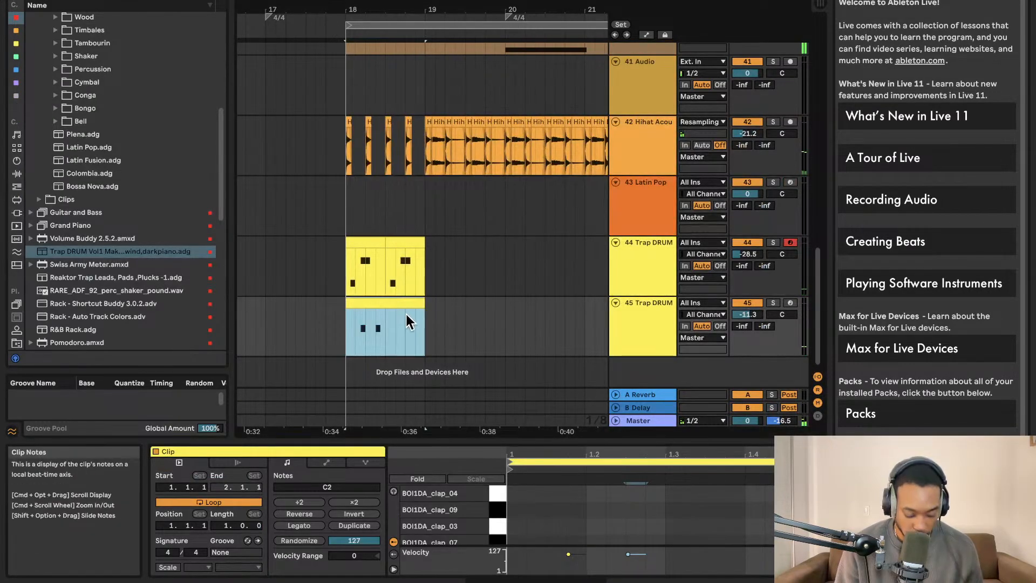
pyautogui.press('super+d')
pyautogui.press('super+d')
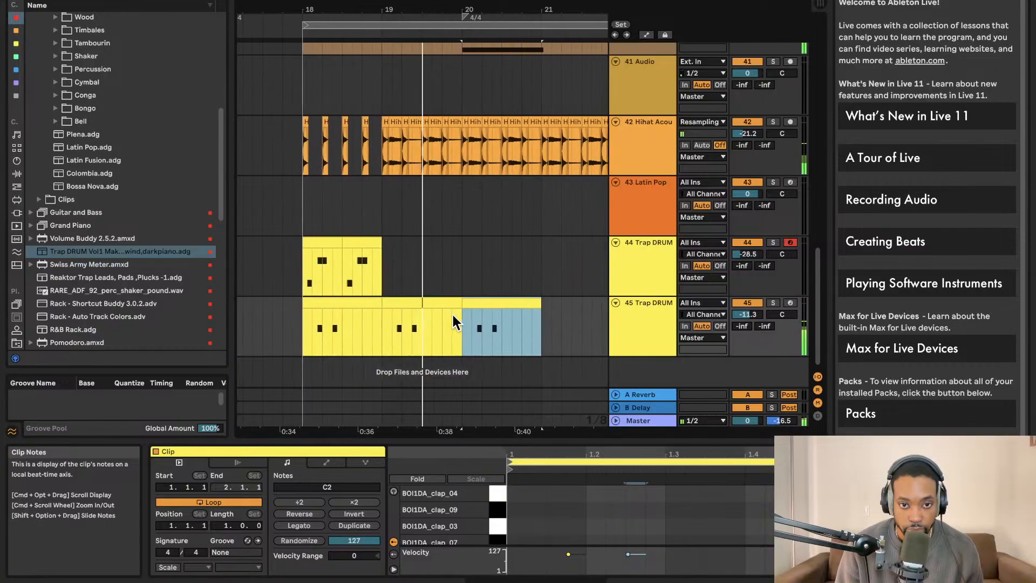
pyautogui.press('super+d')
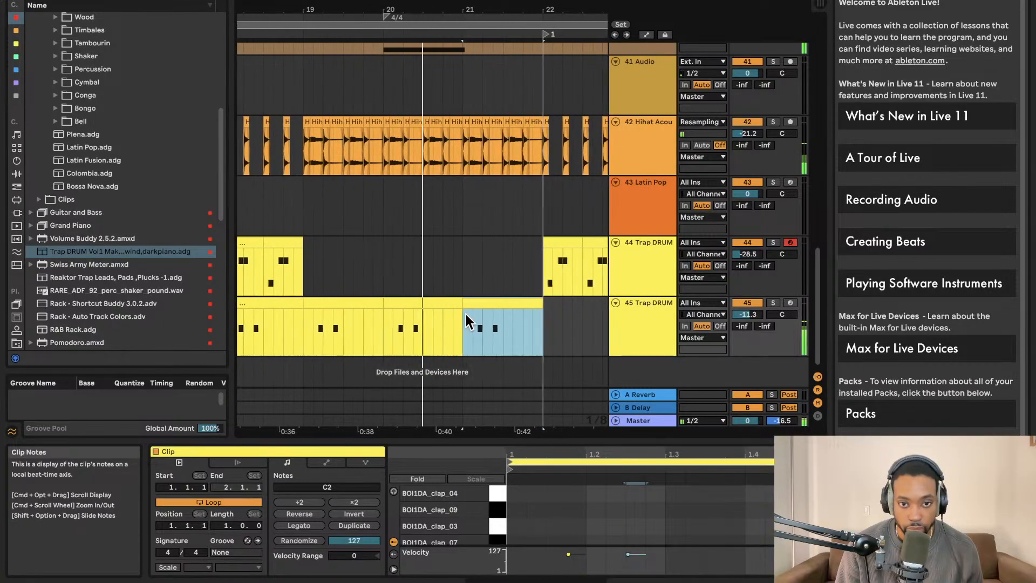
# Duplicate the one-bar kick clip on track 45 four more times to fill bars 22 through 25.
pyautogui.press('super+d')
pyautogui.press('super+d')
pyautogui.press('super+d')
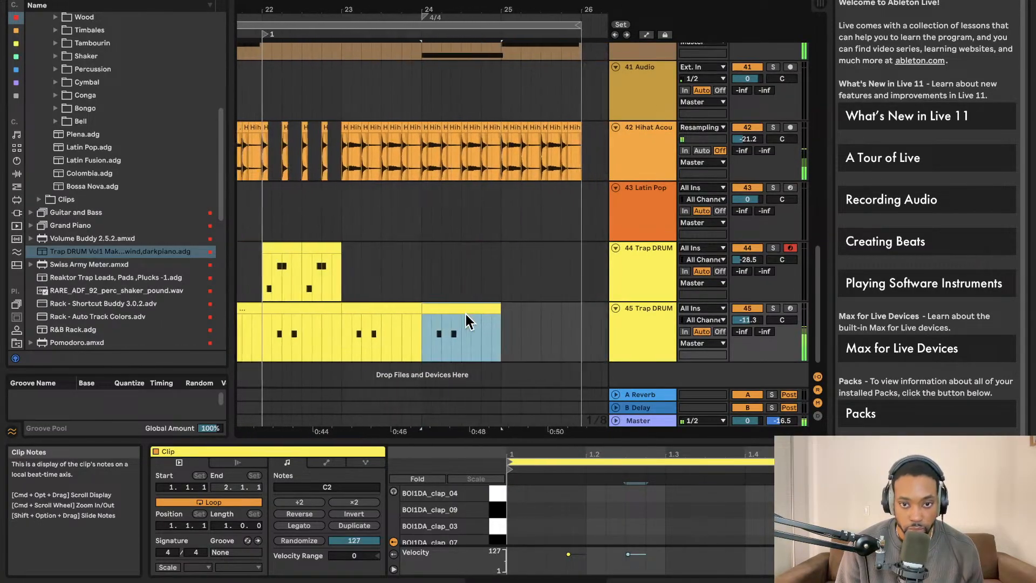
pyautogui.press('super+d')
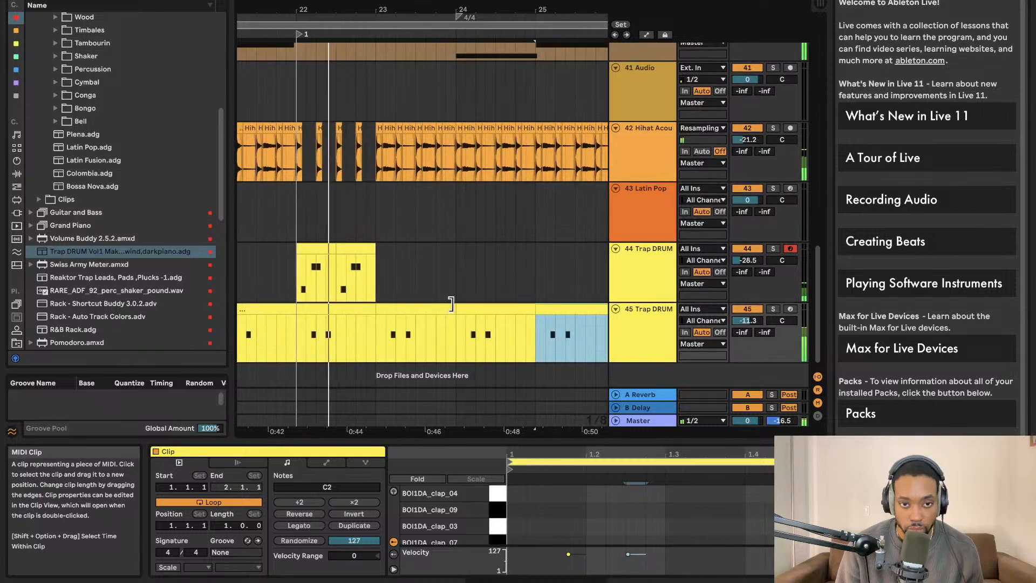
pyautogui.scroll(-3, 478, 270)
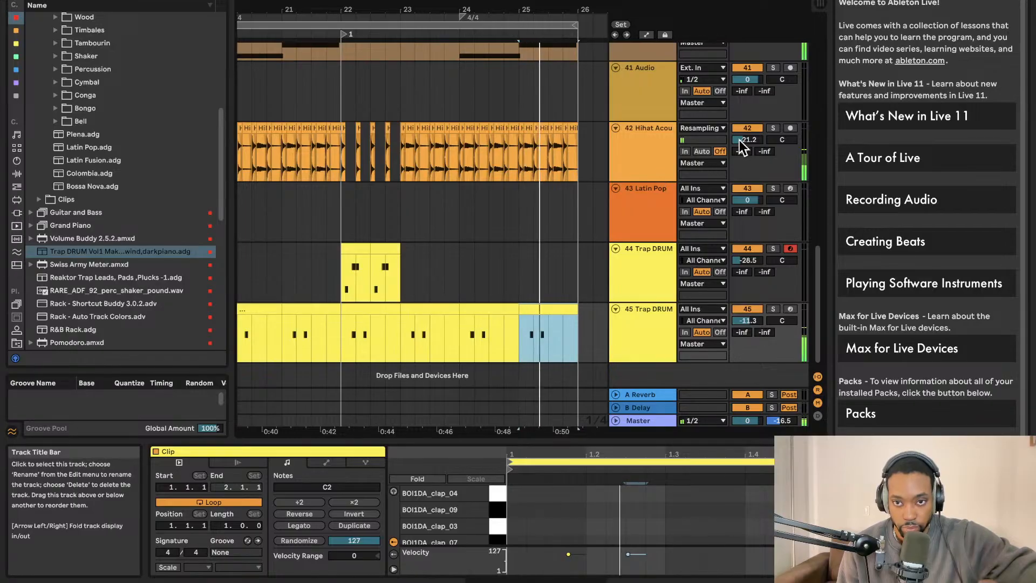
# Set the hihat track 42's volume to -23.6 dB and try out other volumes on chords track 39 and bass track 40.
pyautogui.moveTo(743, 140); pyautogui.dragTo(743, 142)
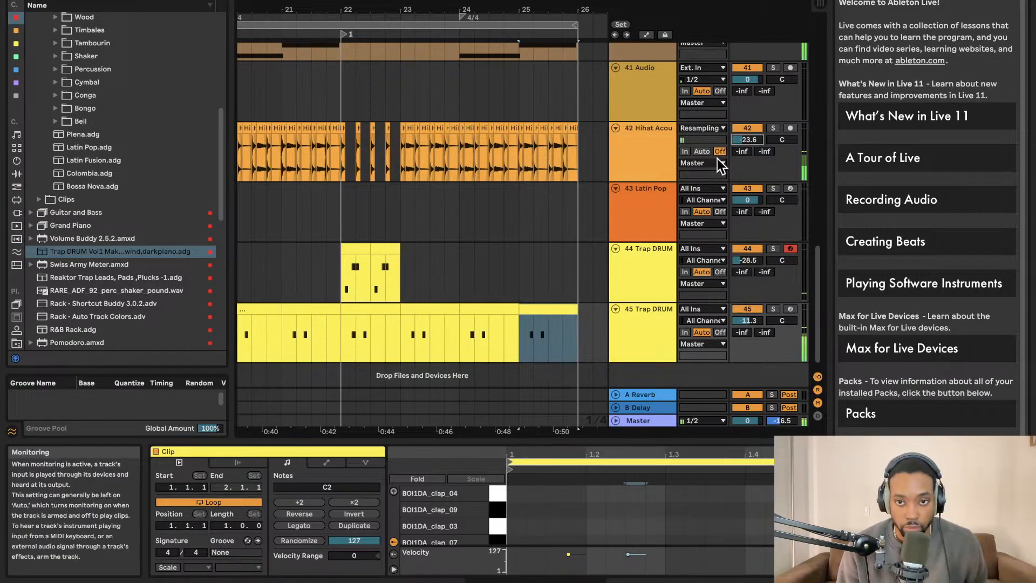
pyautogui.scroll(1, 714, 161)
pyautogui.scroll(3, 711, 163)
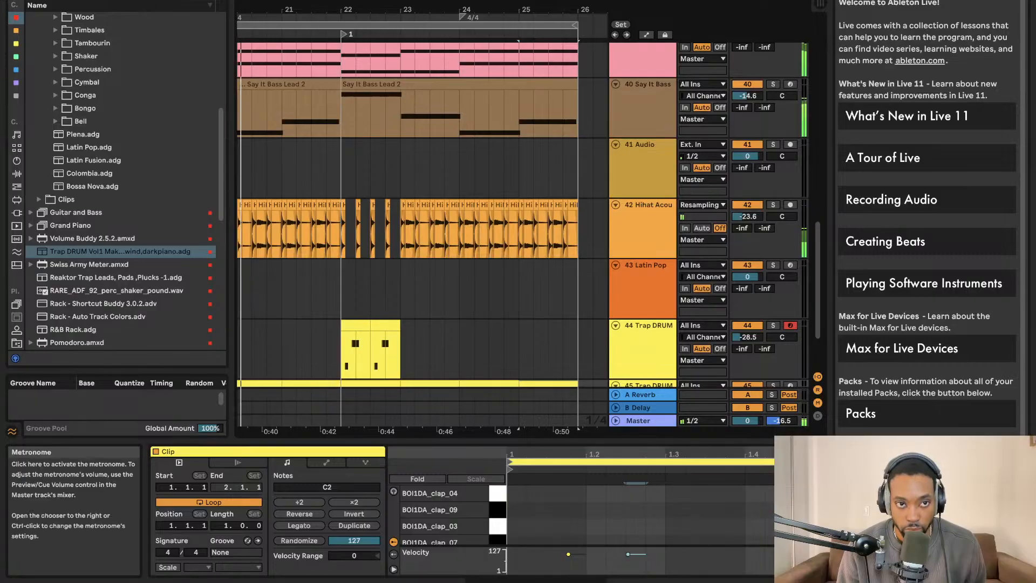
pyautogui.scroll(1, 749, 70)
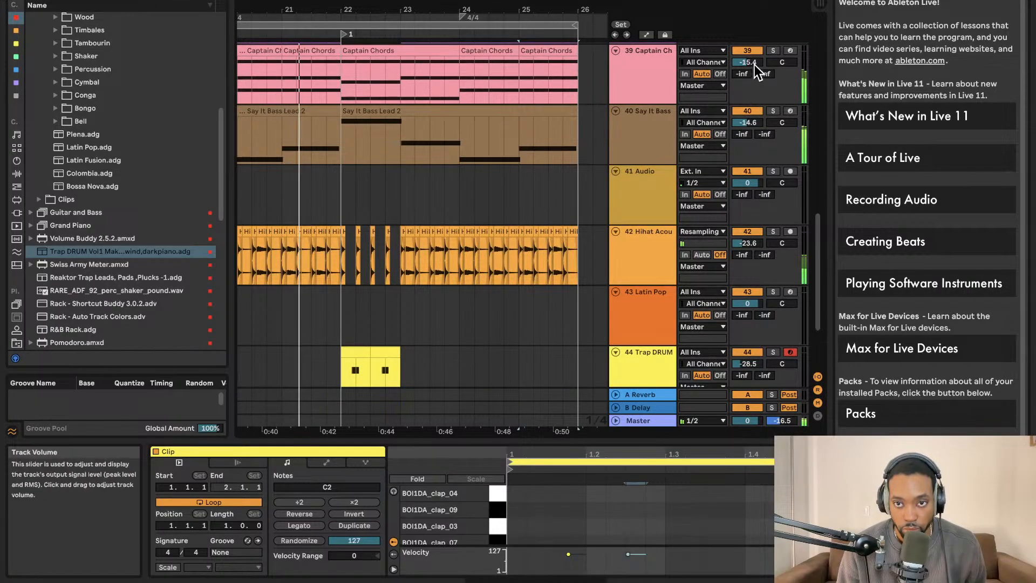
pyautogui.moveTo(747, 62); pyautogui.dragTo(748, 63)
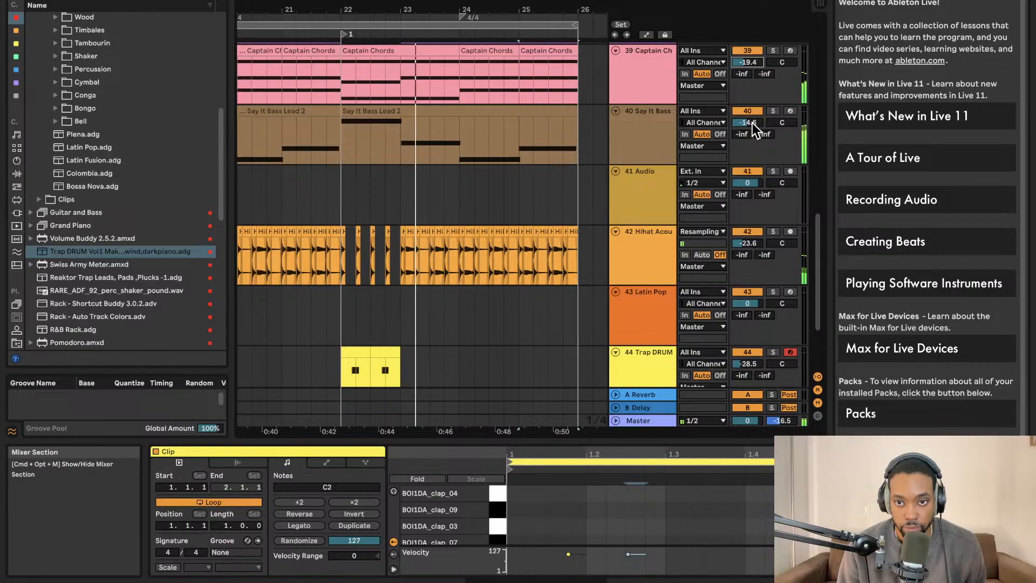
pyautogui.moveTo(747, 123); pyautogui.dragTo(747, 117)
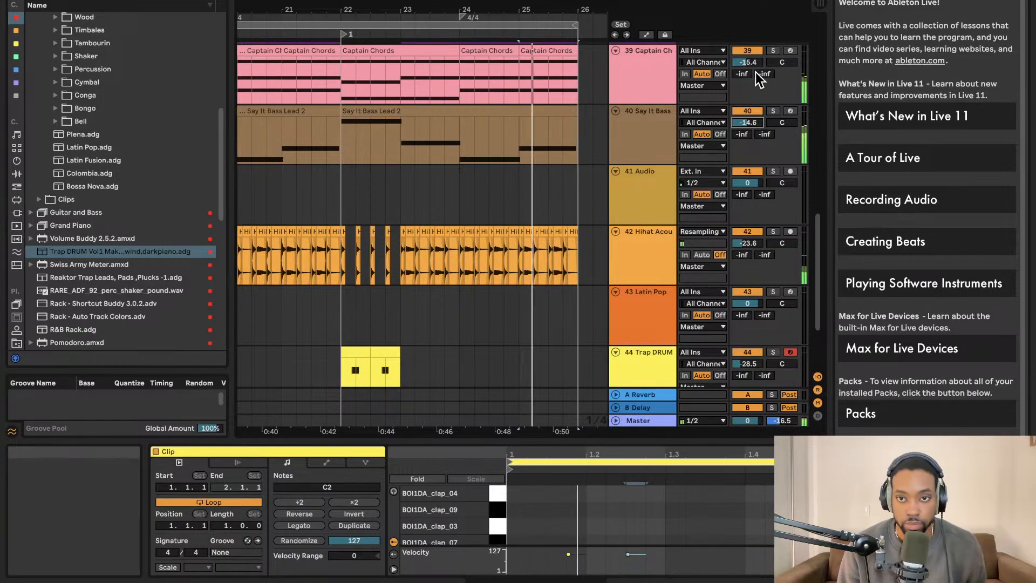
pyautogui.moveTo(754, 62); pyautogui.dragTo(754, 57)
pyautogui.click(737, 123)
# Raise the volume of kick track 45 to -6.9 dB.
pyautogui.scroll(-5, 738, 141)
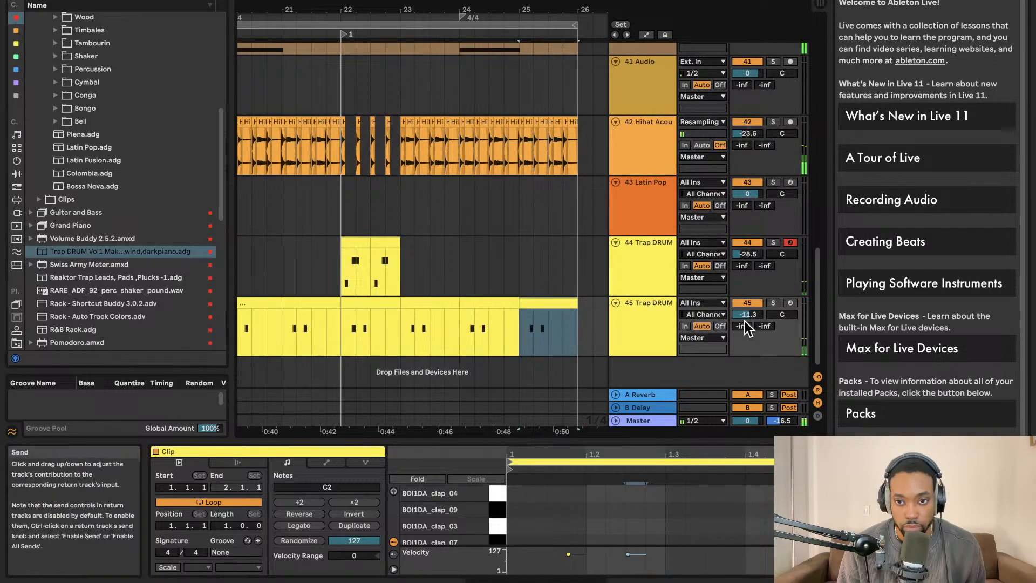
pyautogui.moveTo(747, 314); pyautogui.dragTo(747, 311)
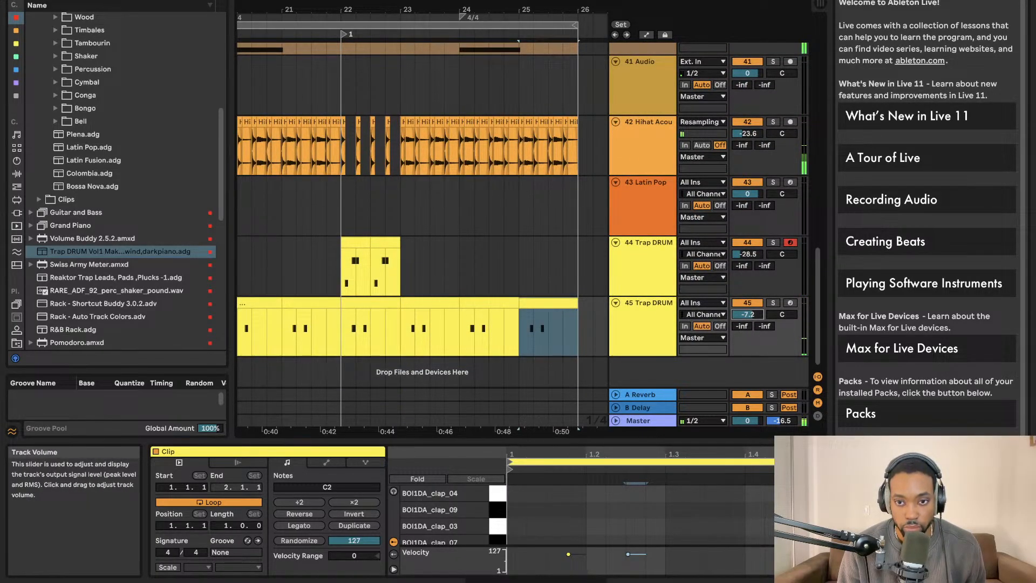
pyautogui.moveTo(747, 314); pyautogui.dragTo(747, 314)
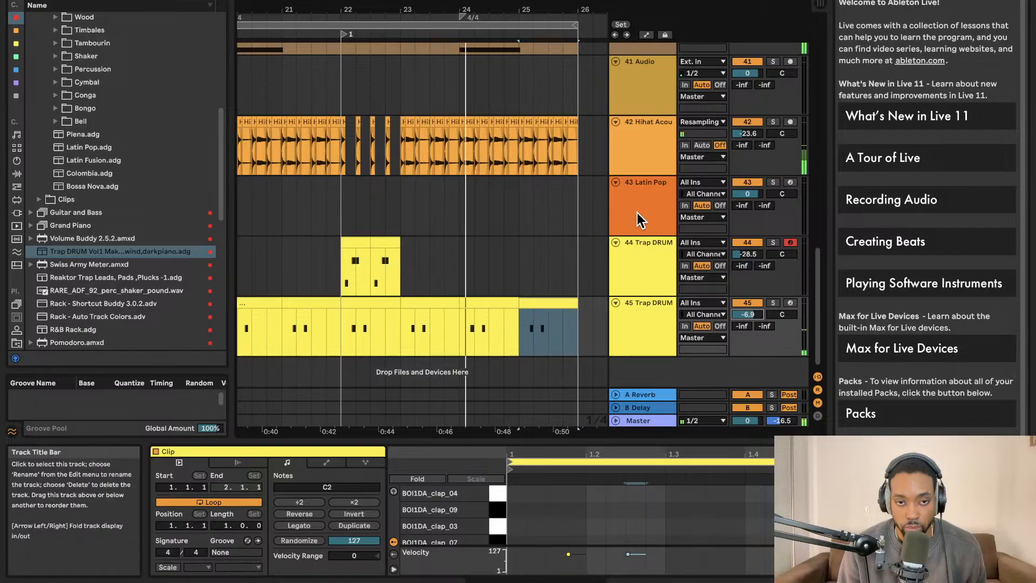
# Select all material in the loop region from bar 18 to 26 and duplicate its time so the section extends to bar 34.
pyautogui.hscroll(-1, 569, 221)
pyautogui.click(407, 23)
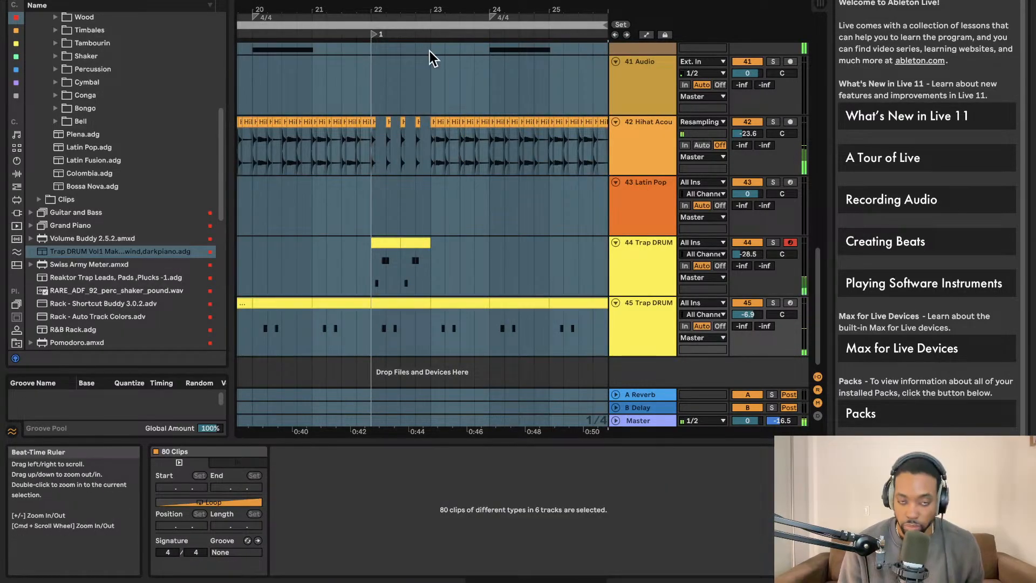
pyautogui.hscroll(-3, 431, 62)
pyautogui.scroll(-5, 437, 81)
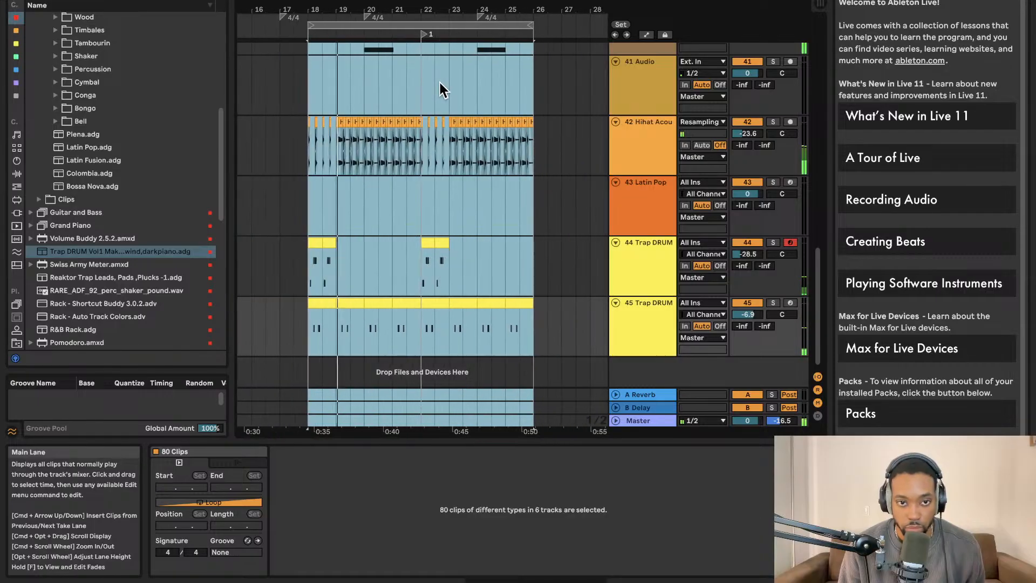
pyautogui.click(389, 24)
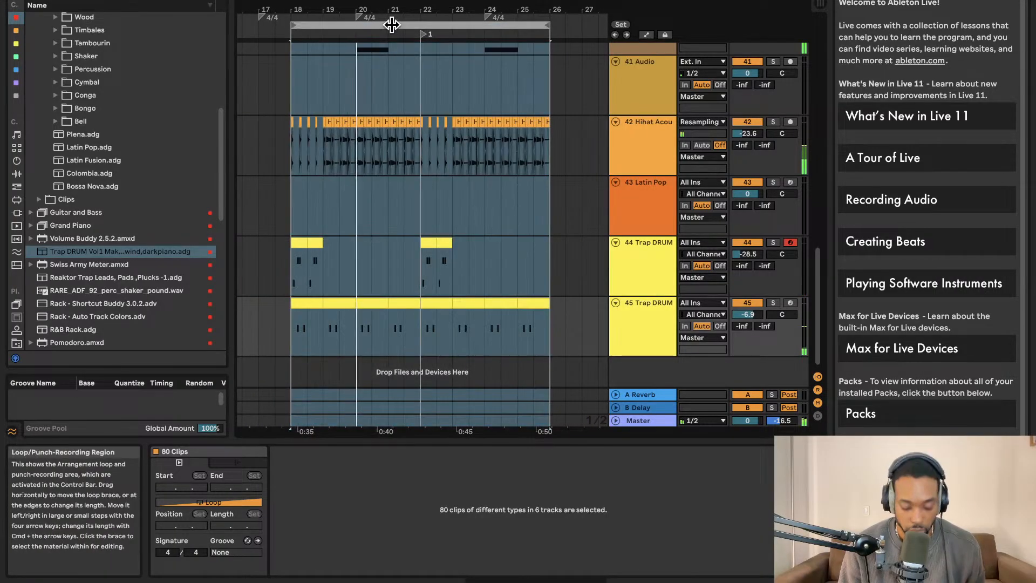
pyautogui.press('super+shift+d')
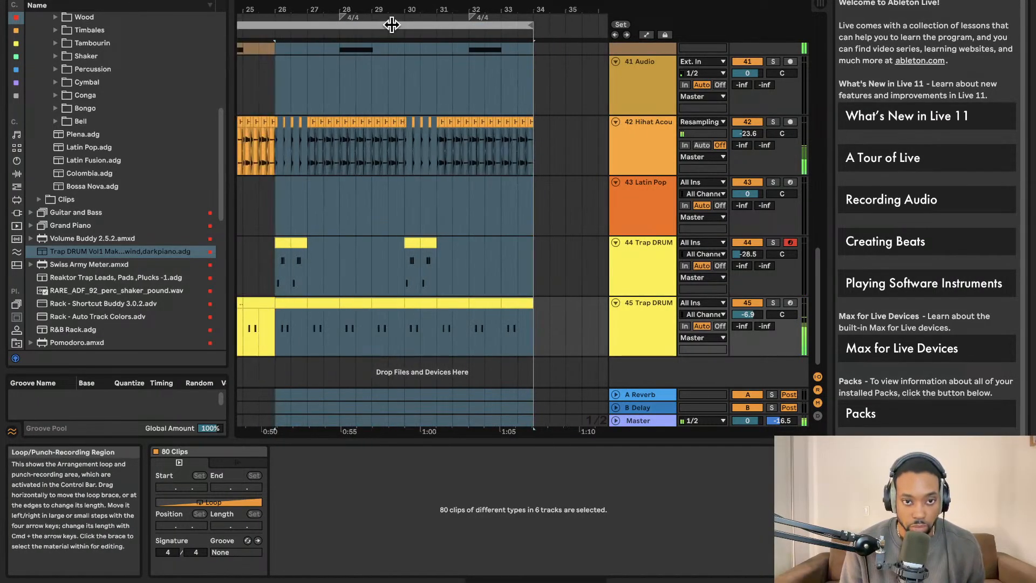
# Add a locator at bar 26, where the duplicated section begins.
pyautogui.click(270, 36)
pyautogui.rightClick(275, 36)
pyautogui.click(307, 69)
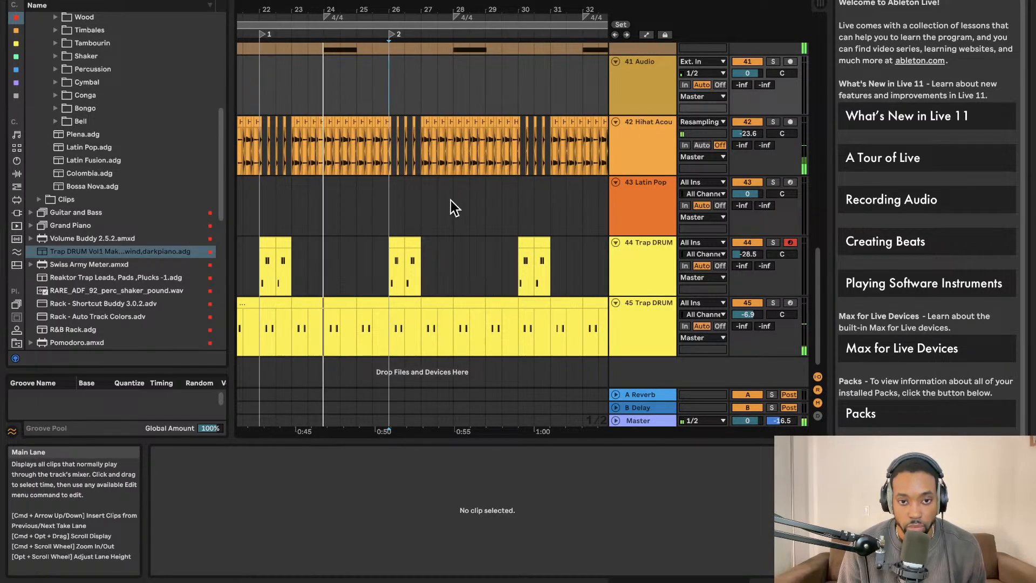
# Play the arrangement back from bar 18 and review how the hihats and kicks sit together.
pyautogui.hscroll(1, 425, 212)
pyautogui.hscroll(-1, 429, 208)
pyautogui.hscroll(-5, 430, 207)
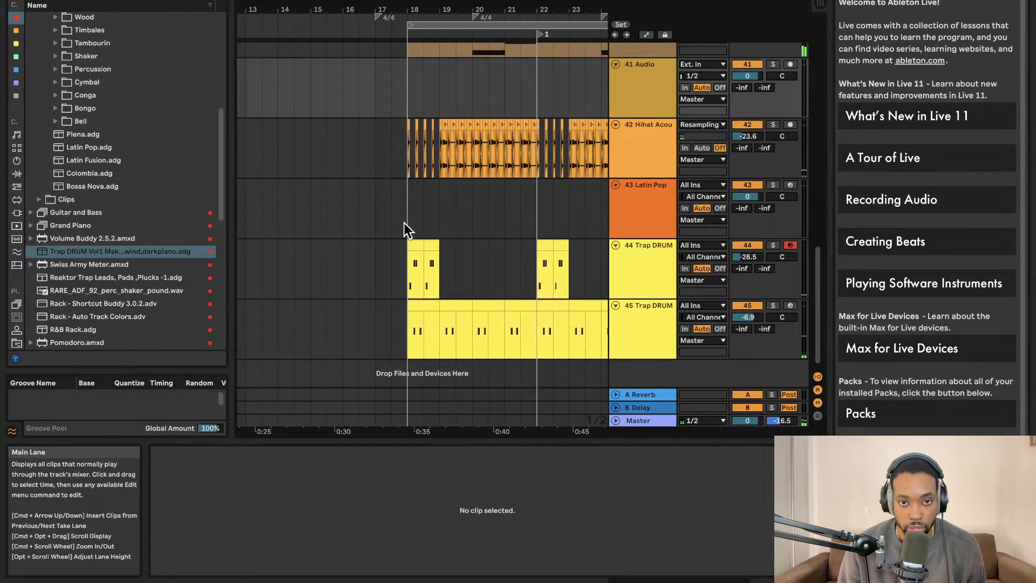
pyautogui.hscroll(1, 437, 223)
pyautogui.scroll(-1, 475, 199)
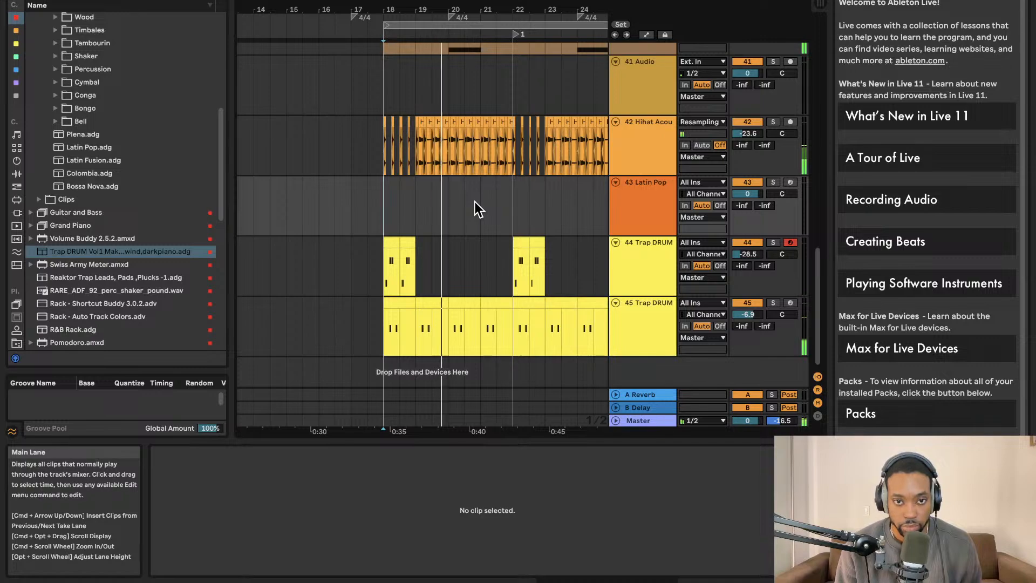
pyautogui.hscroll(1, 474, 202)
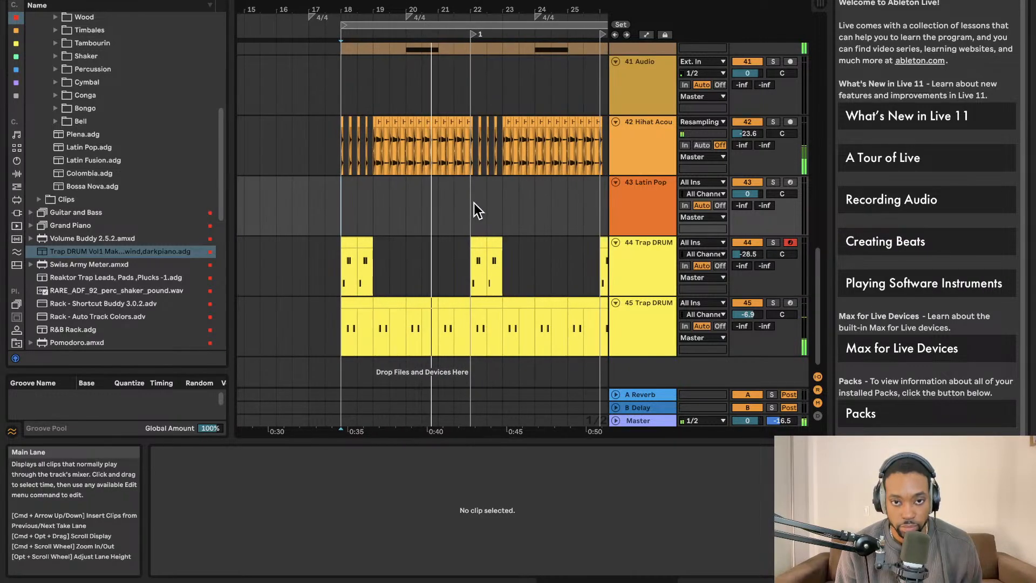
pyautogui.hscroll(1, 475, 202)
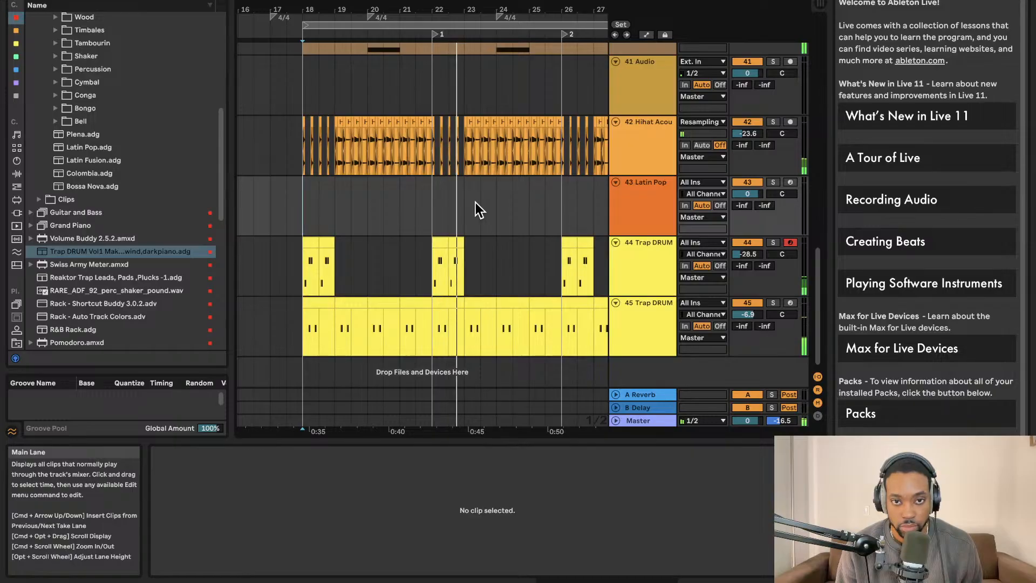
pyautogui.hscroll(1, 453, 208)
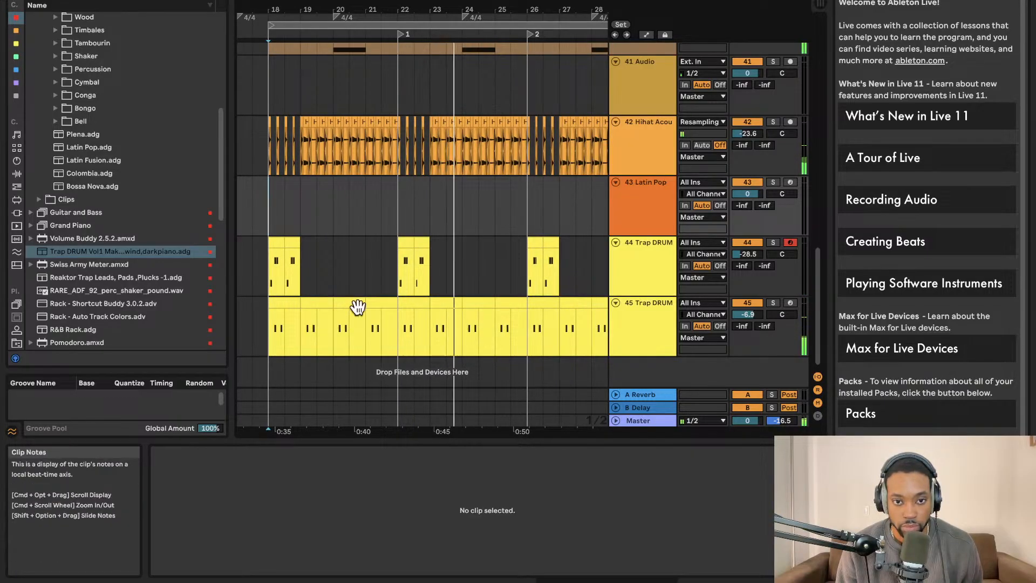
# Duplicate kick track 45 and set the volume of the copy, track 46, to -10.9 dB.
pyautogui.click(646, 323)
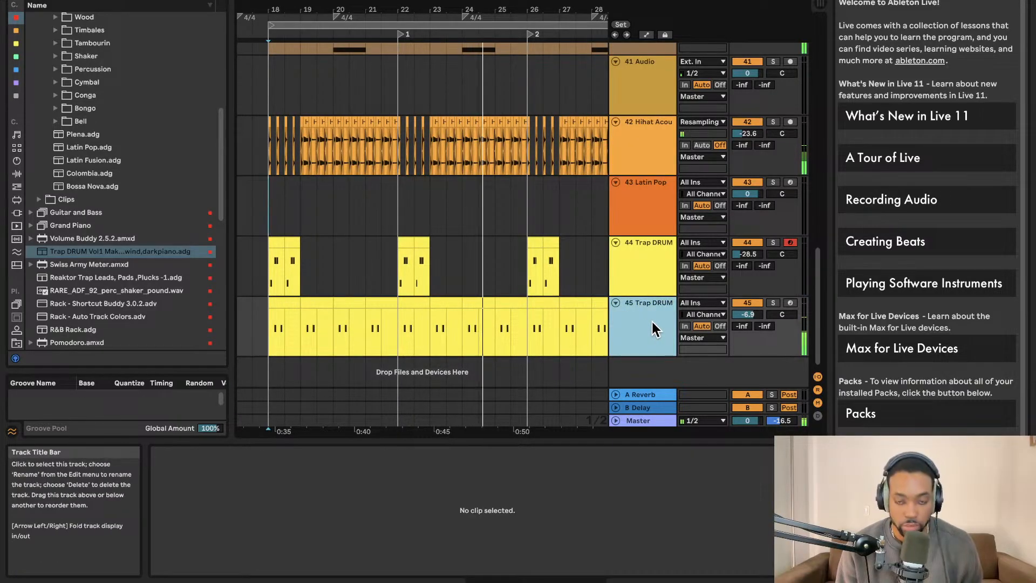
pyautogui.hotkey('ctrl', 'd')
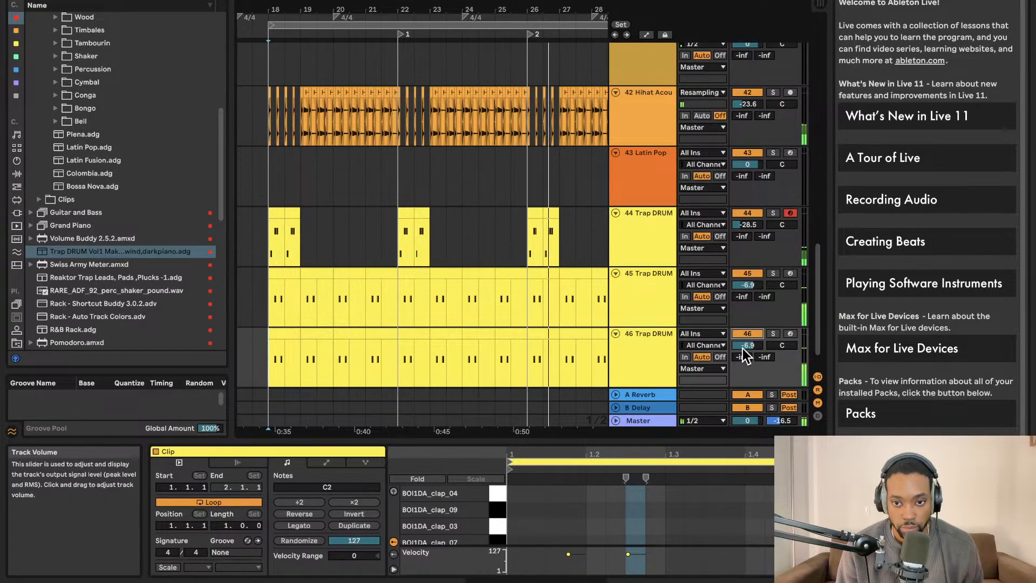
pyautogui.moveTo(747, 345); pyautogui.dragTo(751, 348)
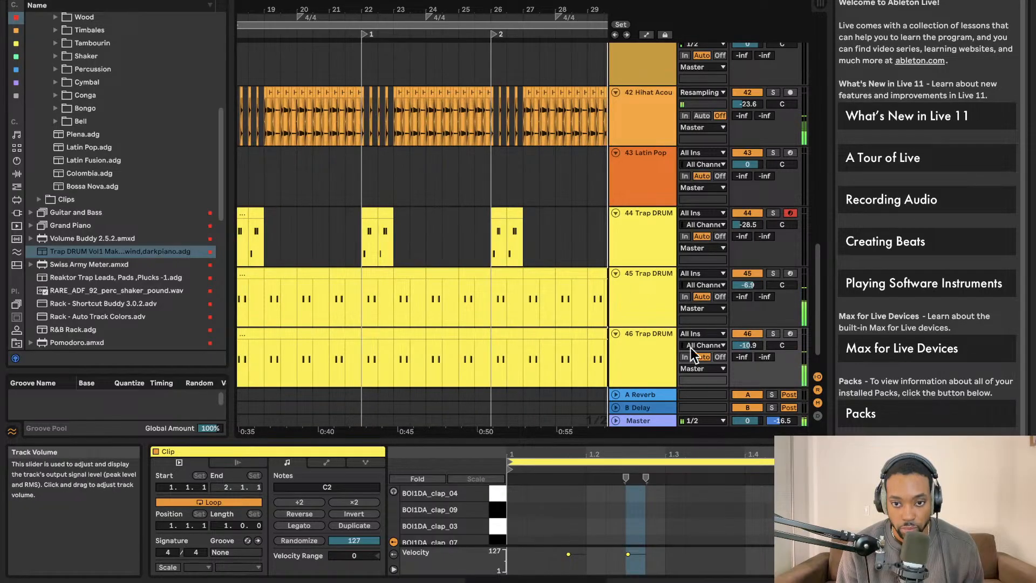
# Duplicate track 46, compare the copy muted and unmuted, and set the volume of new track 47 to -23.4 dB.
pyautogui.click(674, 351)
pyautogui.hotkey('ctrl', 'd')
pyautogui.click(747, 333)
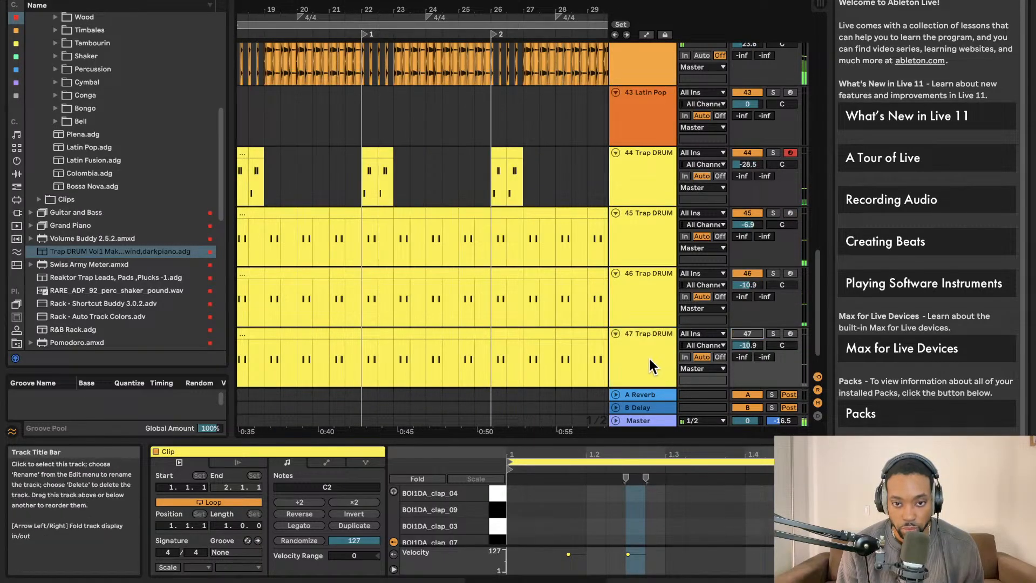
pyautogui.click(747, 333)
pyautogui.click(748, 345)
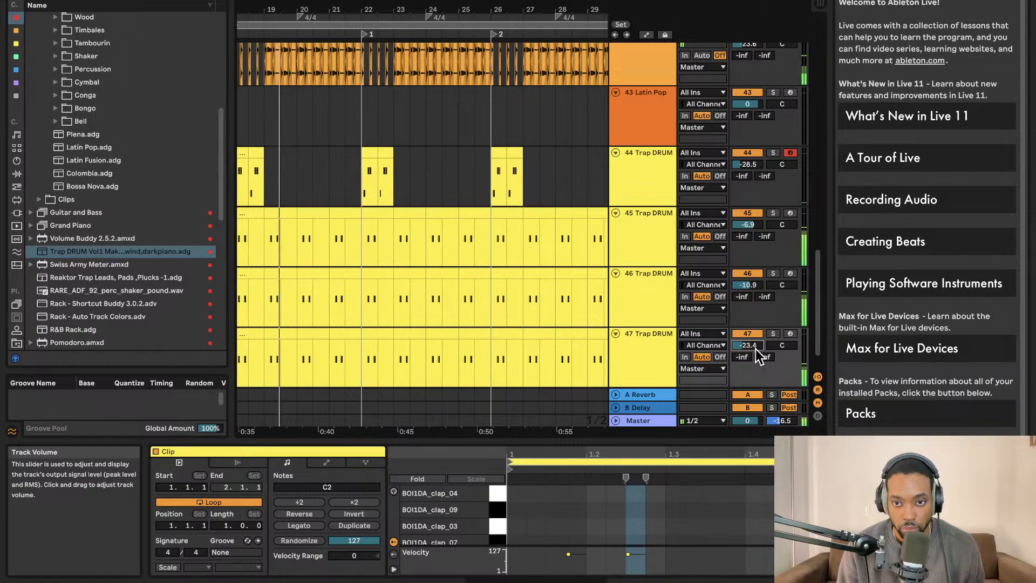
# Show track 47's devices and look for an EQ among the audio effects and plug-ins.
pyautogui.click(650, 358)
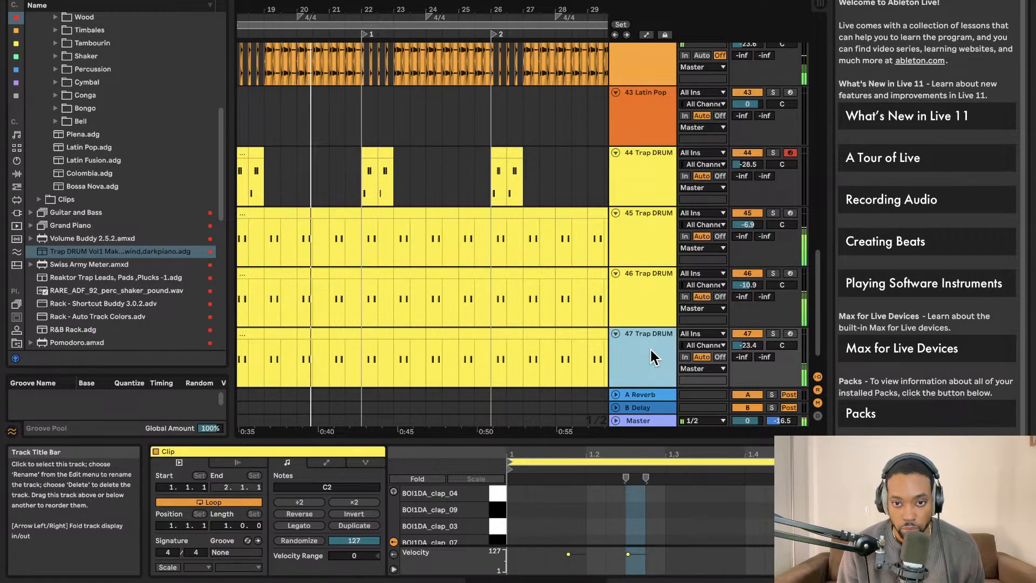
pyautogui.doubleClick(650, 357)
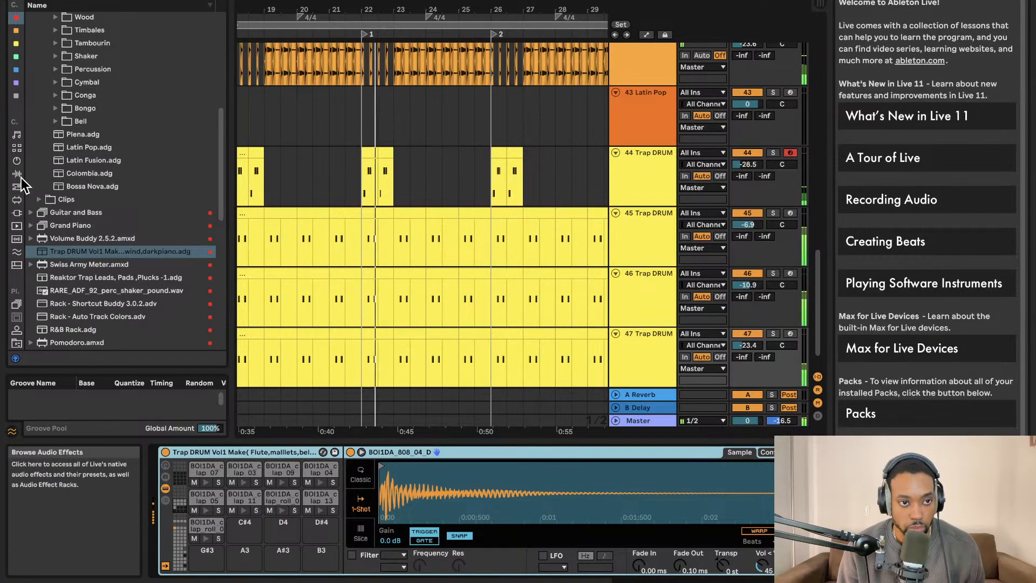
pyautogui.click(18, 187)
pyautogui.click(18, 174)
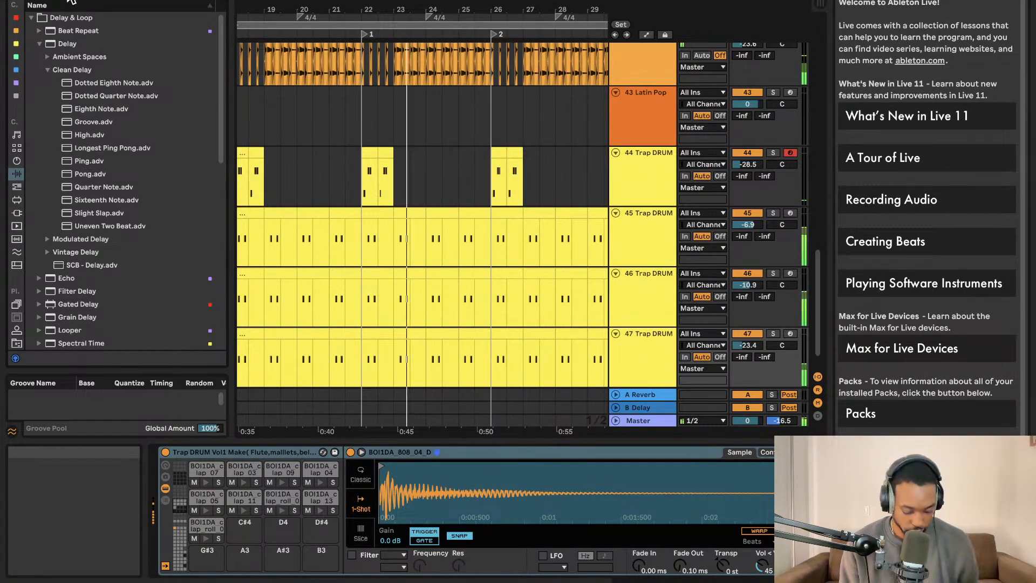
pyautogui.write('eq')
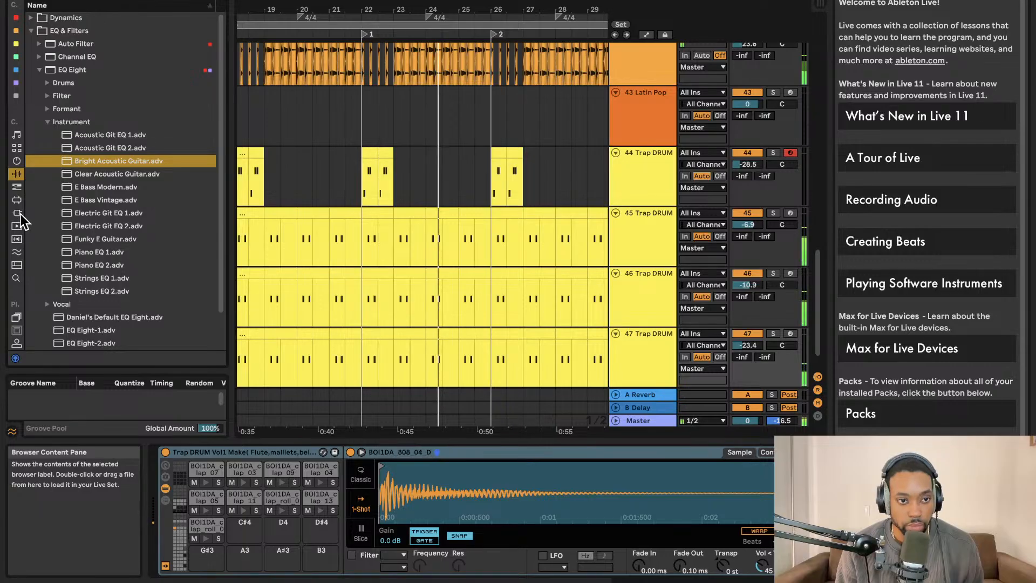
pyautogui.click(16, 213)
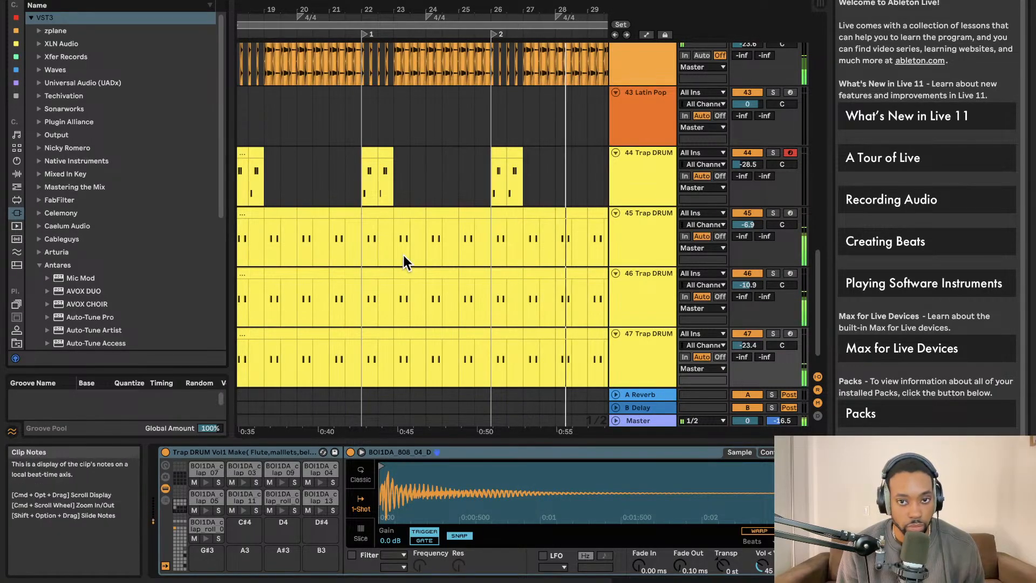
# Group kick tracks 45 to 47 and name the group DRUMS.
pyautogui.click(636, 263)
pyautogui.click(654, 192)
pyautogui.click(654, 259)
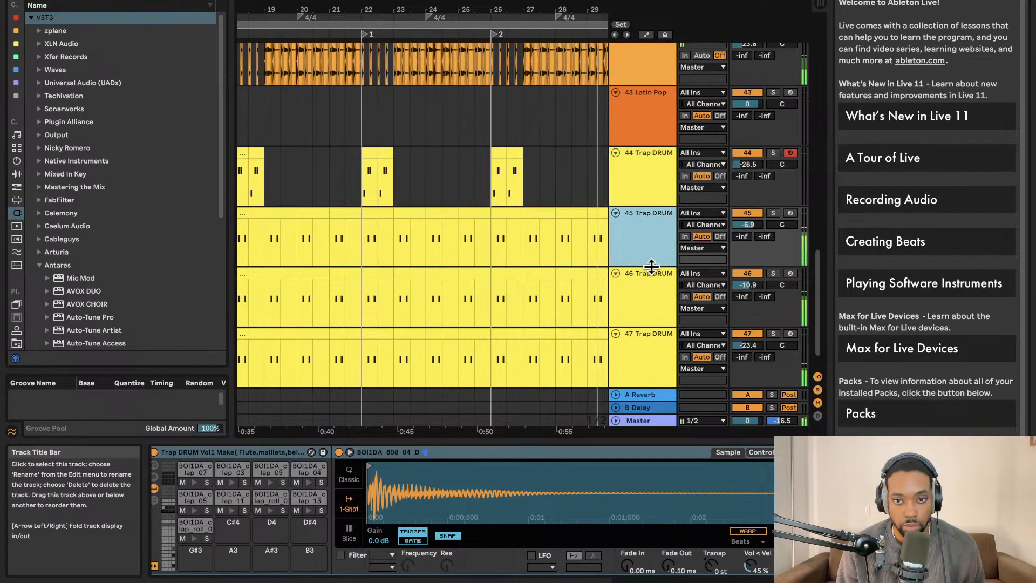
pyautogui.click(659, 350)
pyautogui.click(648, 281)
pyautogui.click(648, 245)
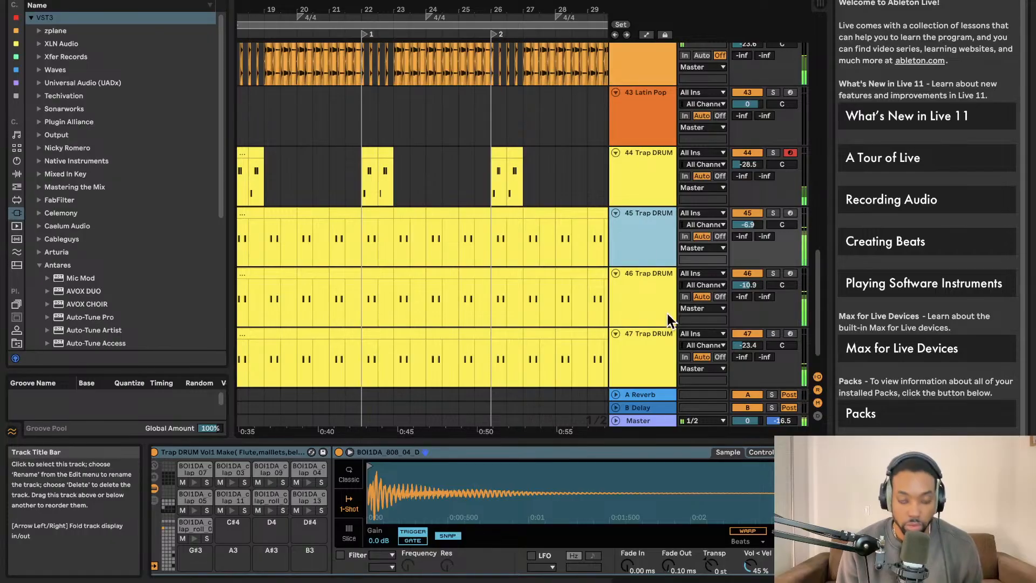
pyautogui.keyDown('shift'); pyautogui.click(651, 377); pyautogui.keyUp('shift')
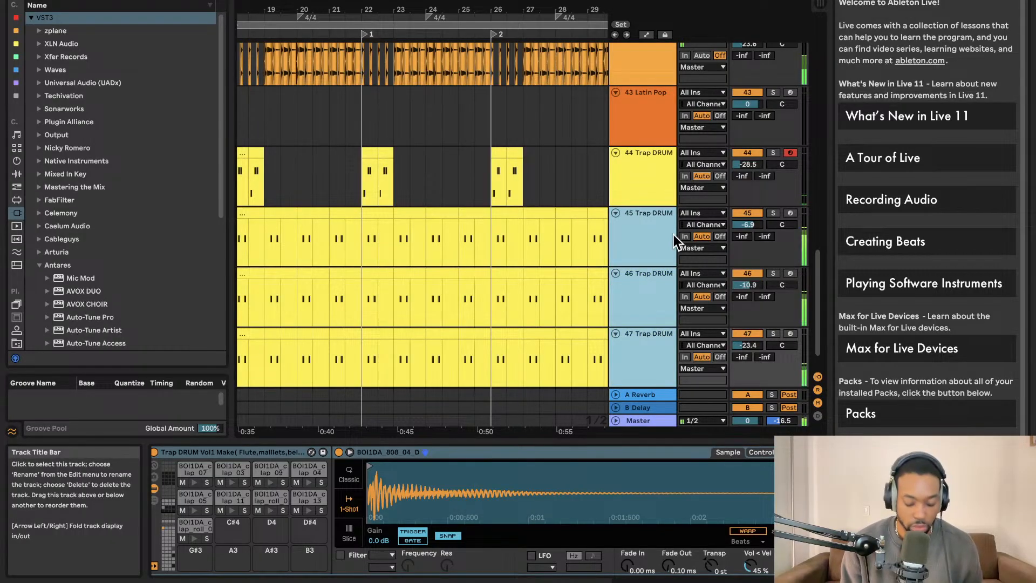
pyautogui.hotkey('ctrl', 'r')
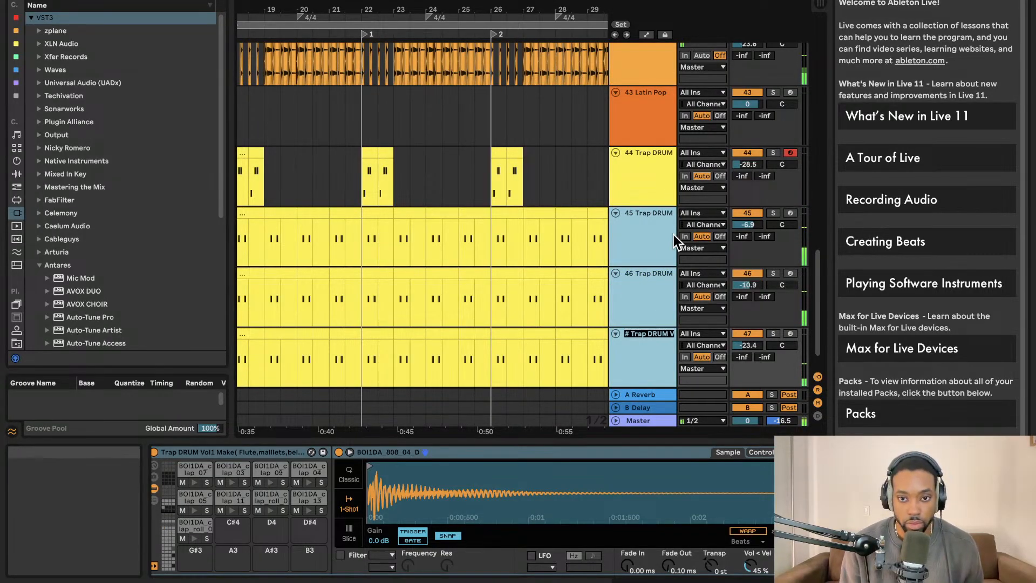
pyautogui.click(641, 349)
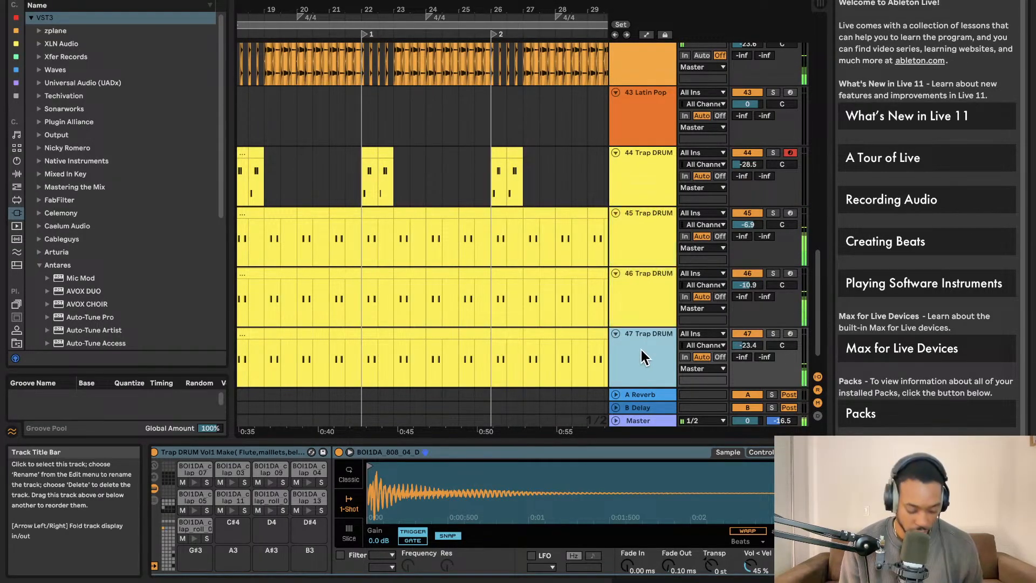
pyautogui.keyDown('shift'); pyautogui.click(620, 226); pyautogui.keyUp('shift')
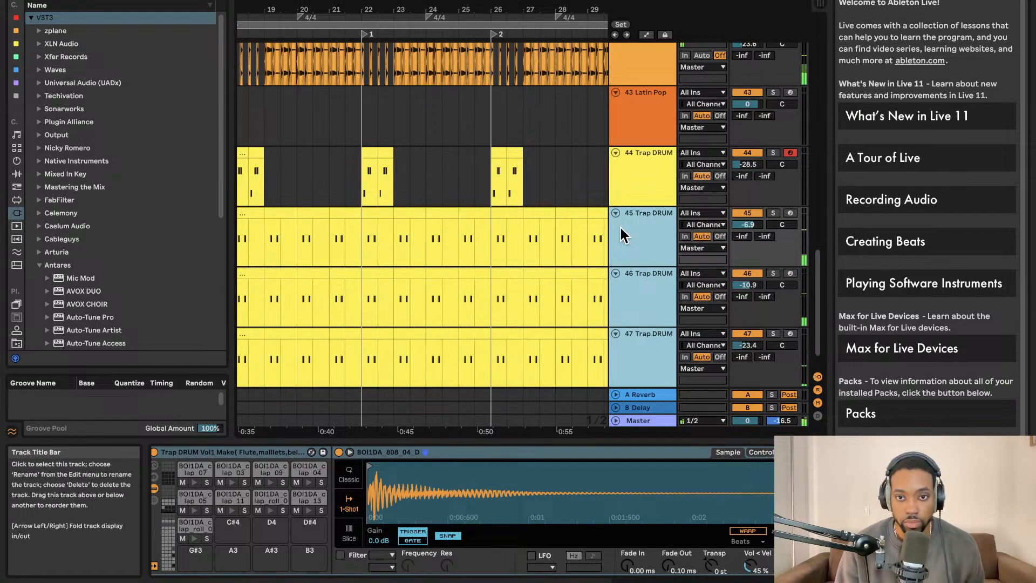
pyautogui.hotkey('ctrl', 'g')
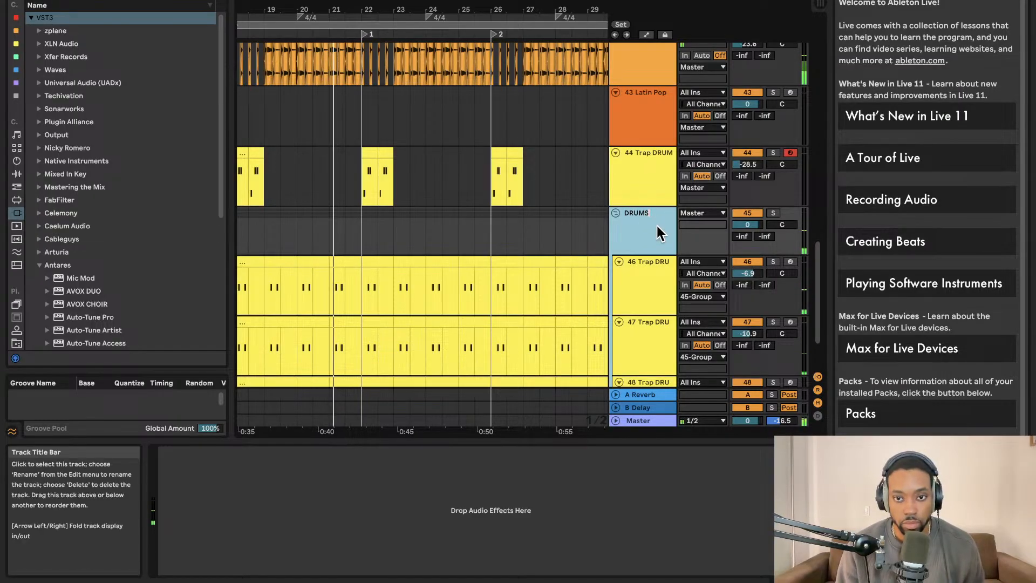
pyautogui.click(654, 292)
pyautogui.click(564, 258)
# Review how the track 44 clips line up with the grouped kick clips from bar 18 to bar 31 during playback.
pyautogui.scroll(-1, 564, 258)
pyautogui.hscroll(-2, 564, 258)
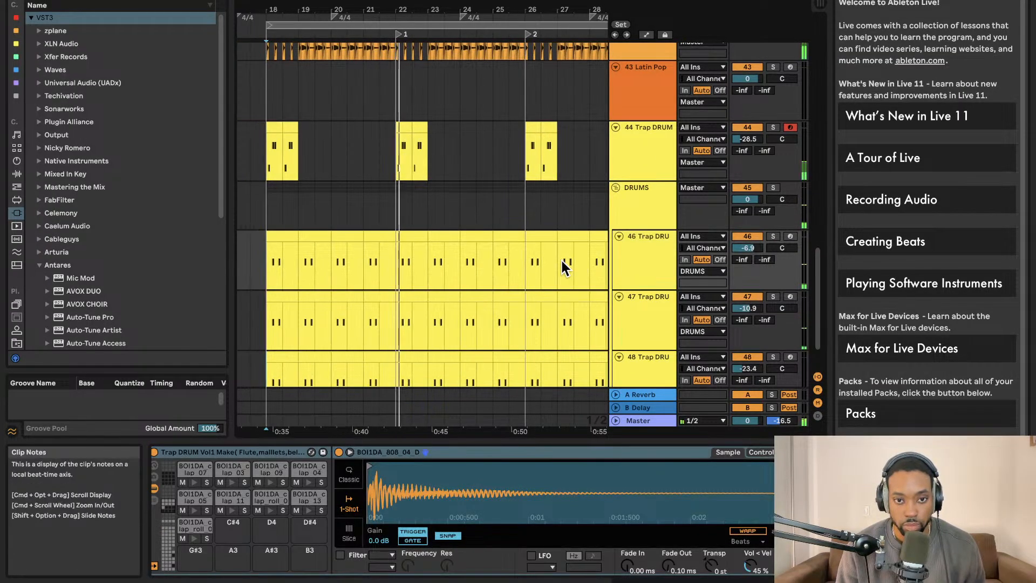
pyautogui.hscroll(3, 507, 228)
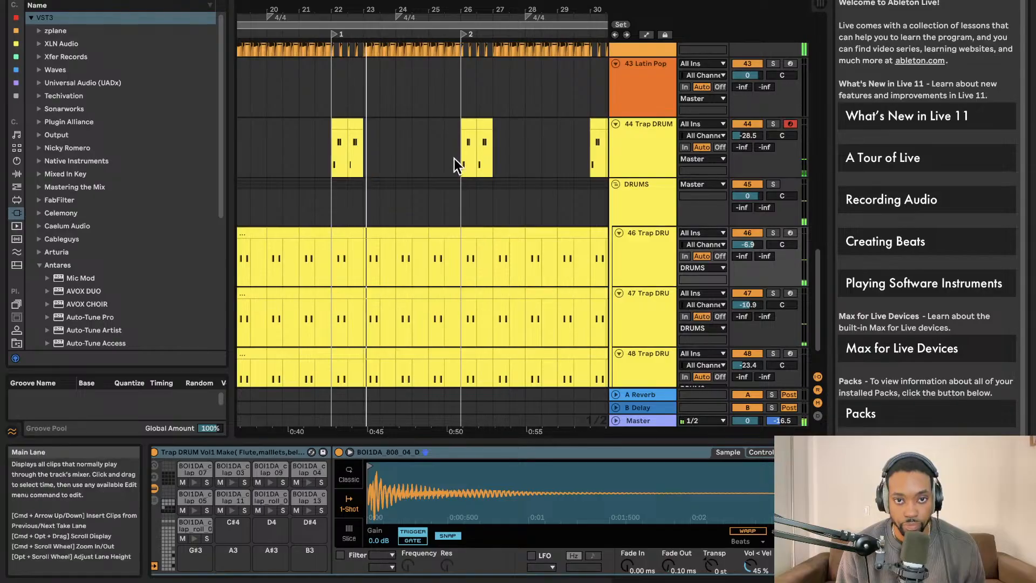
pyautogui.hscroll(2, 454, 158)
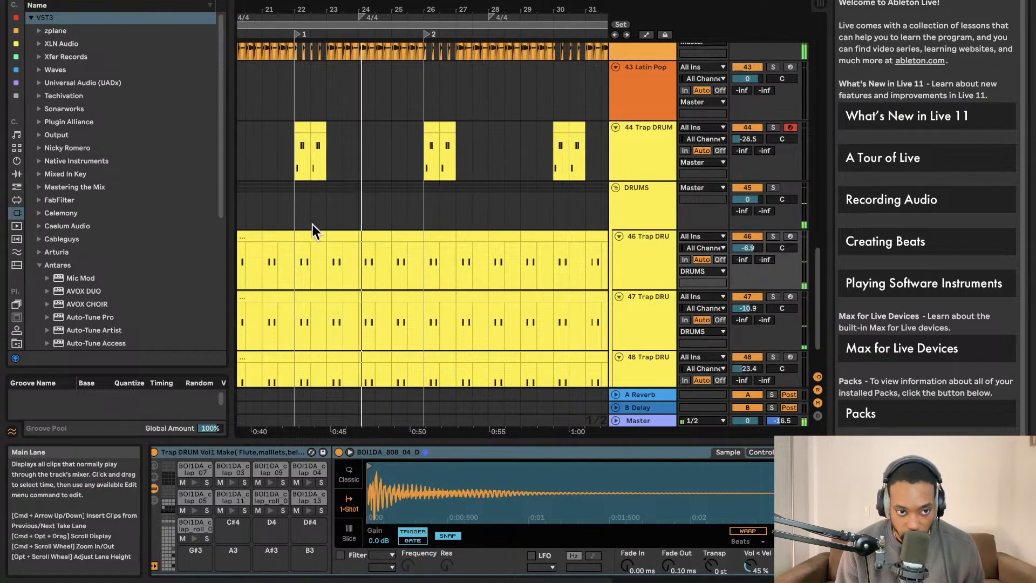
# Look through the available plug-ins, MIDI effects and instruments.
pyautogui.scroll(-2, 120, 250)
pyautogui.scroll(-8, 157, 236)
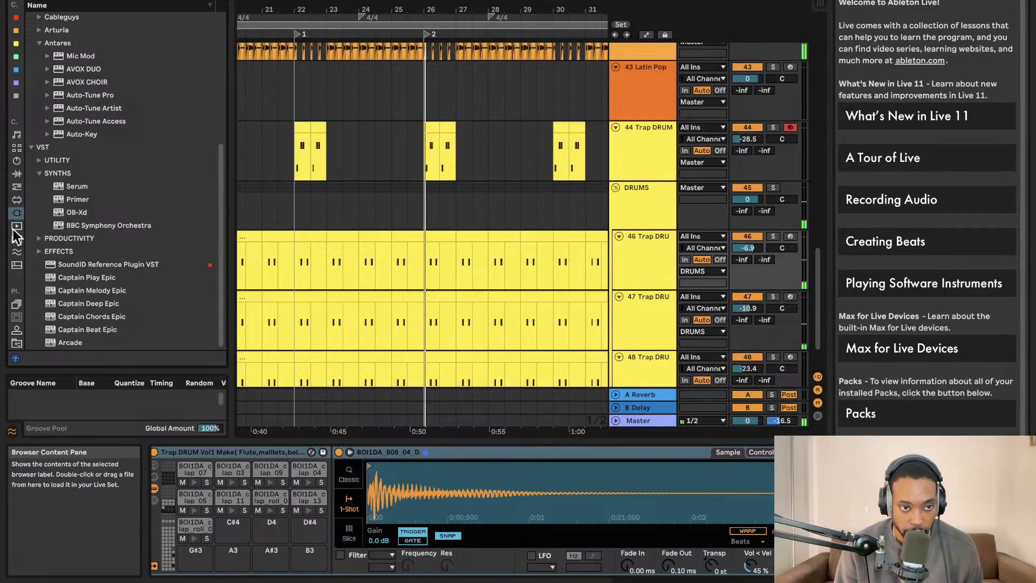
pyautogui.click(17, 176)
pyautogui.click(17, 188)
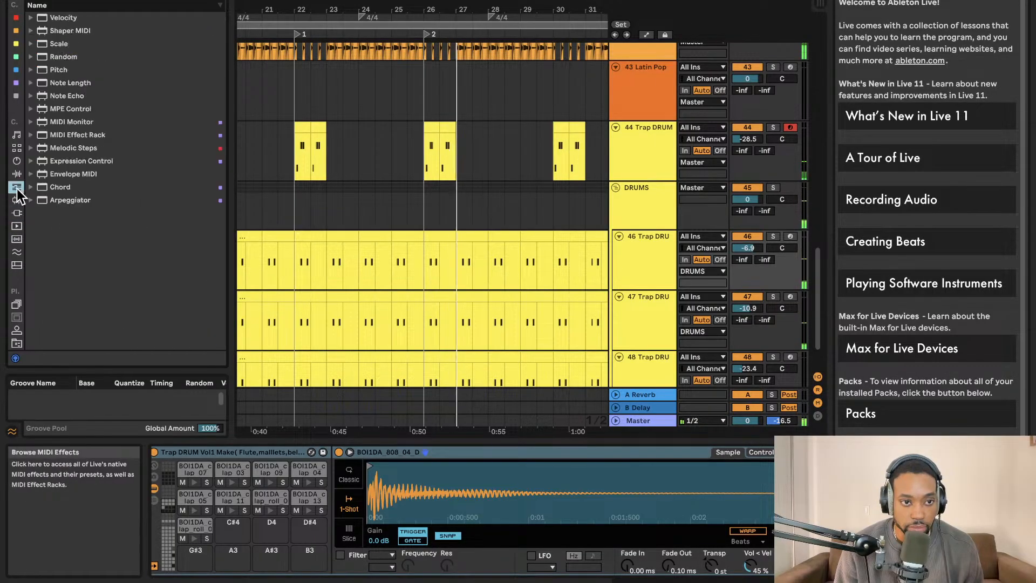
pyautogui.click(17, 161)
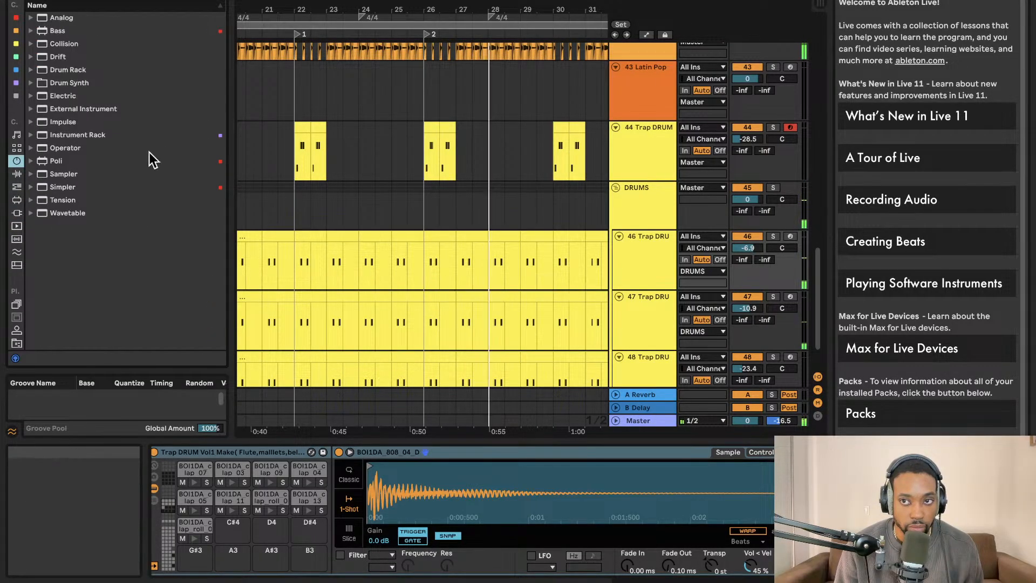
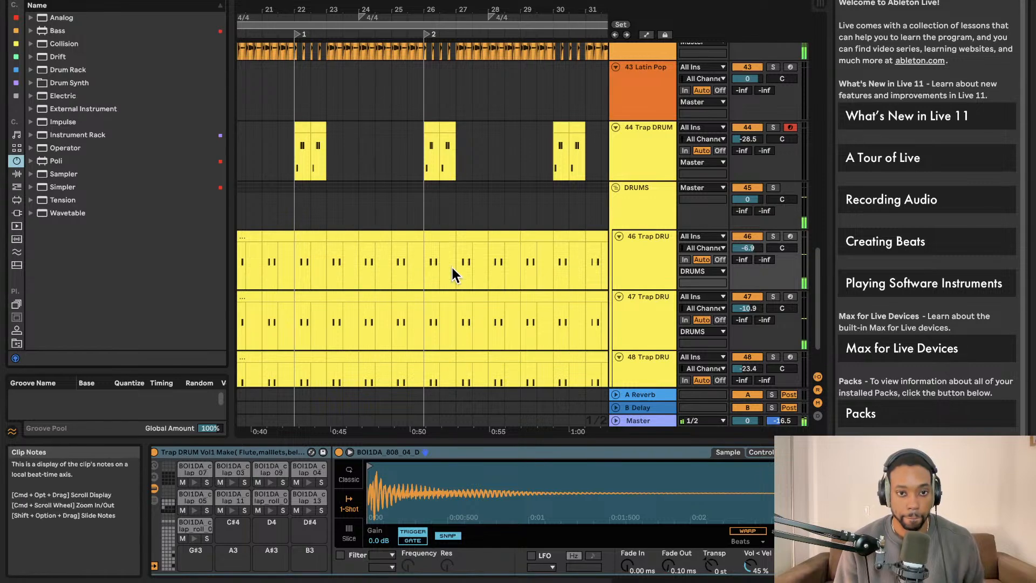
# Follow the playback through the loop ending at bar 34 and check the master channel's level in Session View.
pyautogui.hscroll(10, 451, 266)
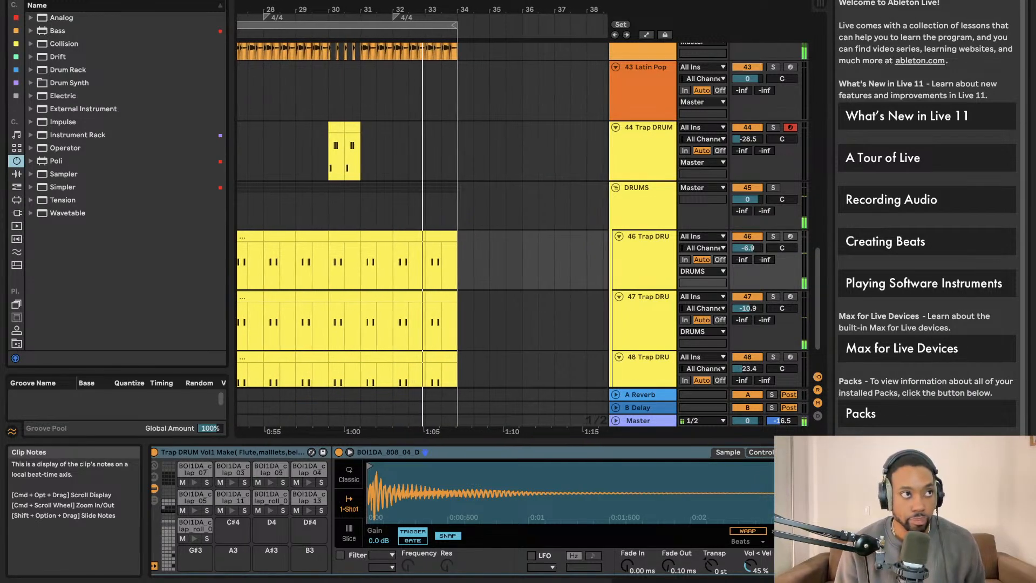
pyautogui.hscroll(-10, 300, 321)
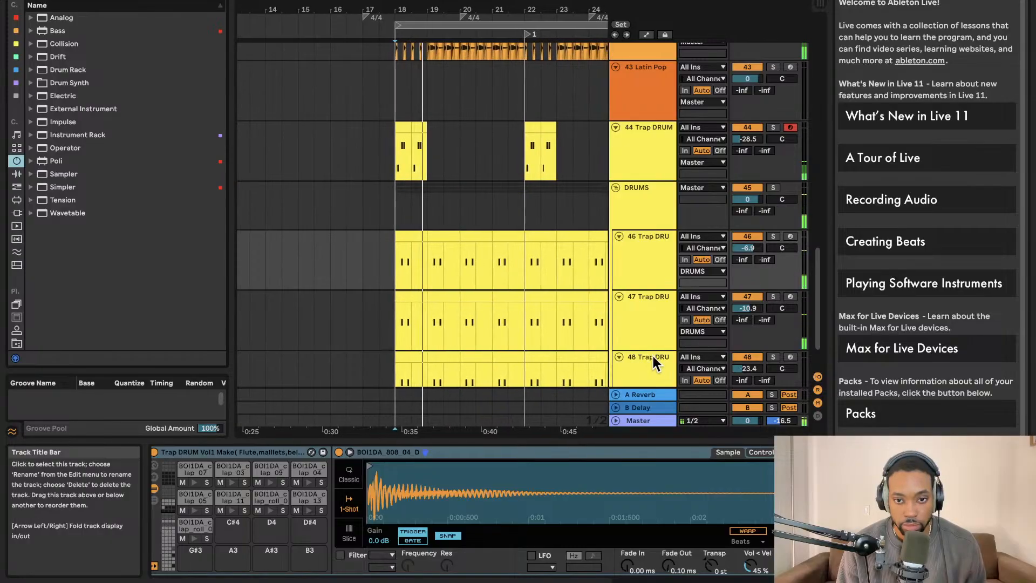
pyautogui.scroll(-3, 653, 354)
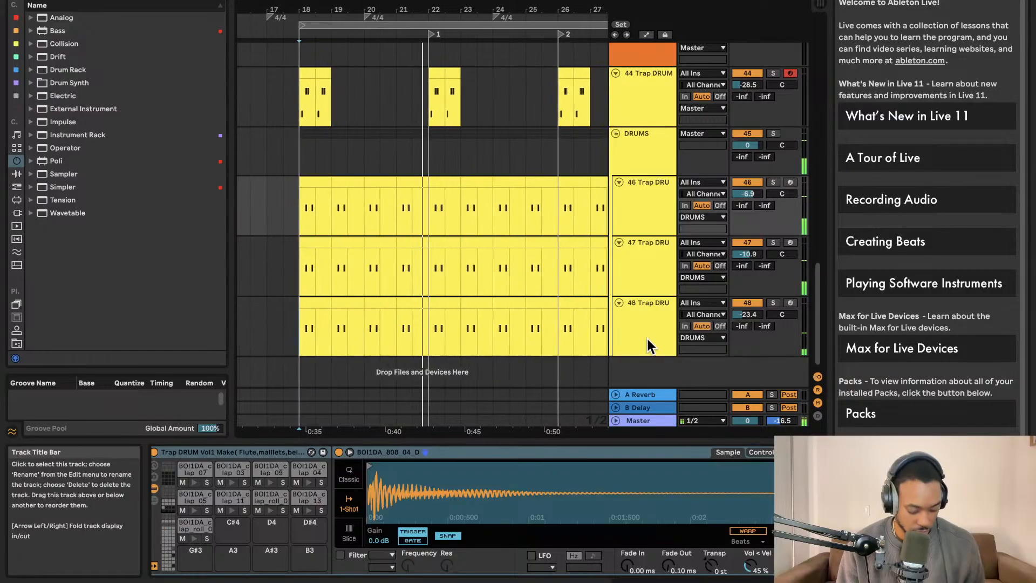
pyautogui.press('Tab')
pyautogui.press('Tab')
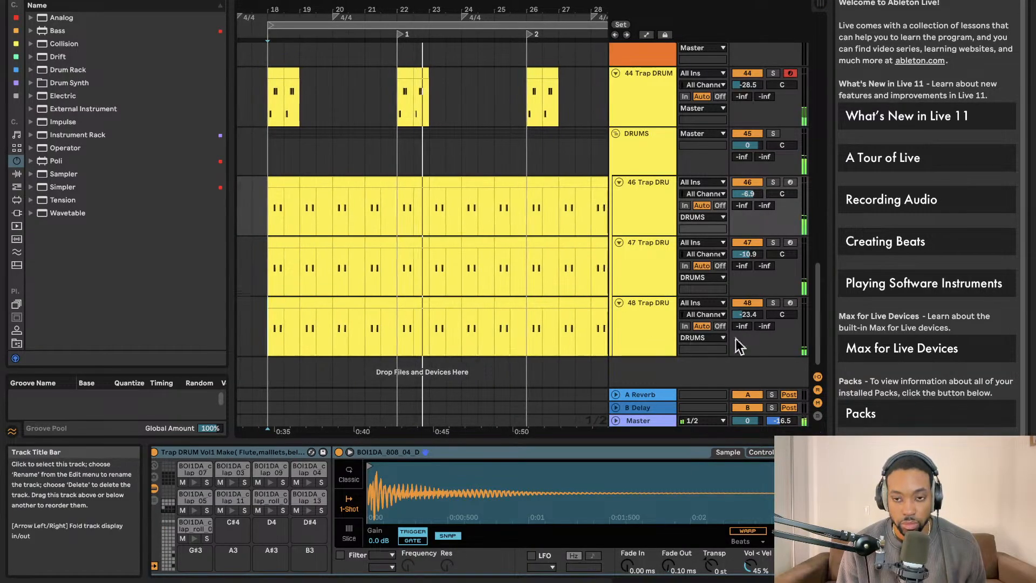
pyautogui.press('Tab')
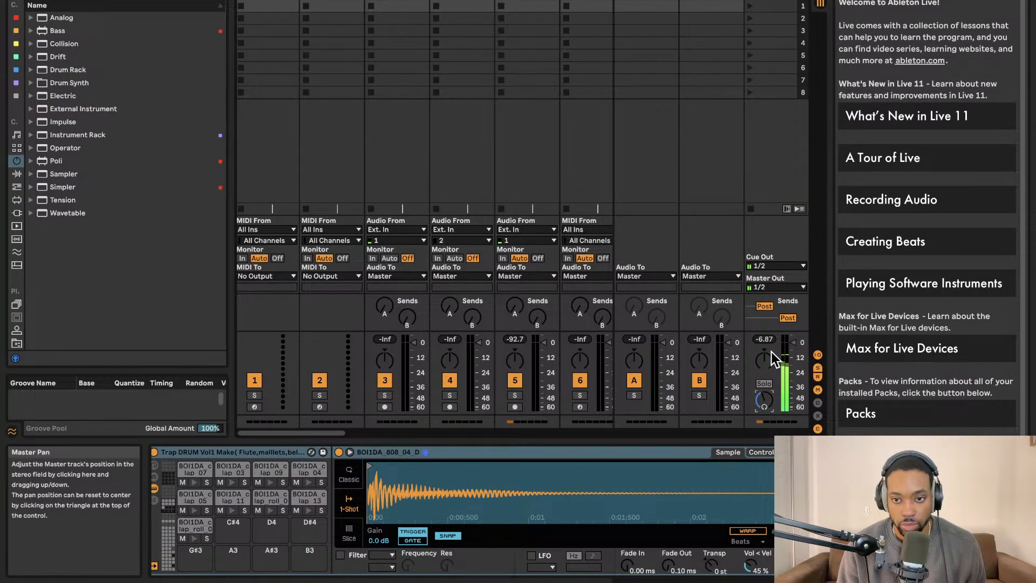
pyautogui.press('Tab')
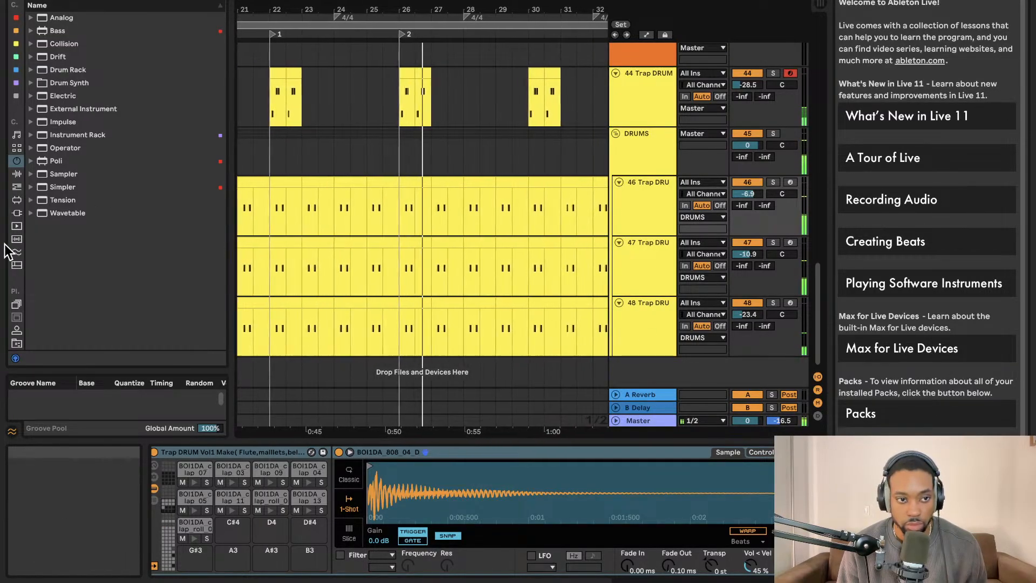
# Browse the library clips and the Synth Lead sounds of the Beat Tools pack.
pyautogui.click(16, 225)
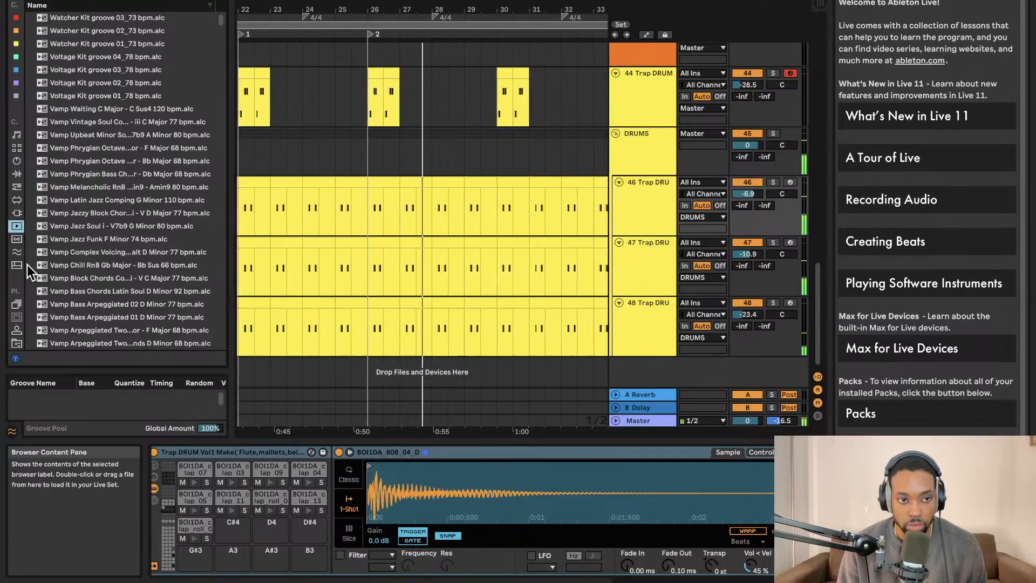
pyautogui.click(17, 304)
pyautogui.scroll(-2, 88, 229)
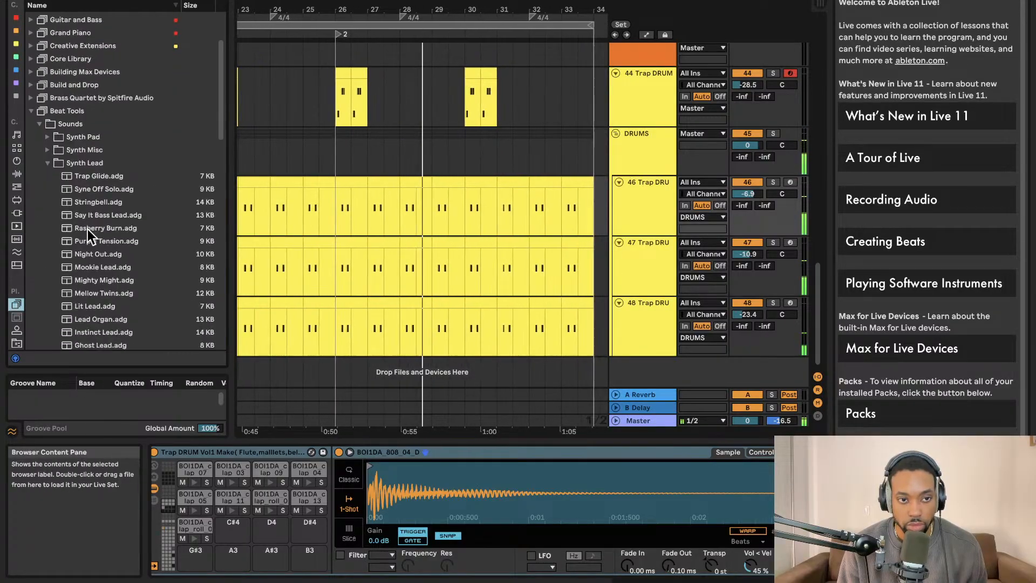
pyautogui.scroll(-4, 95, 178)
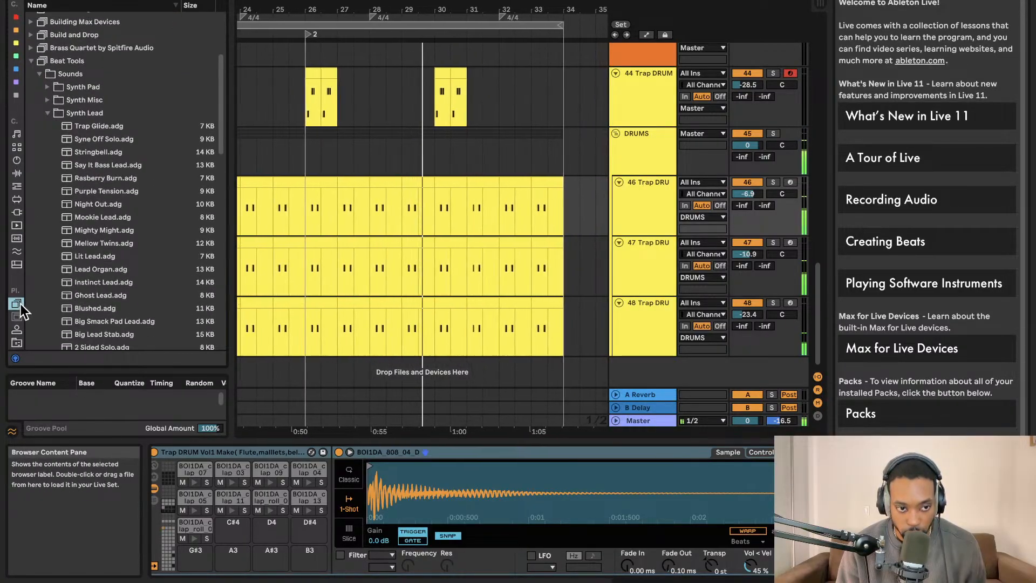
pyautogui.scroll(-4, 19, 302)
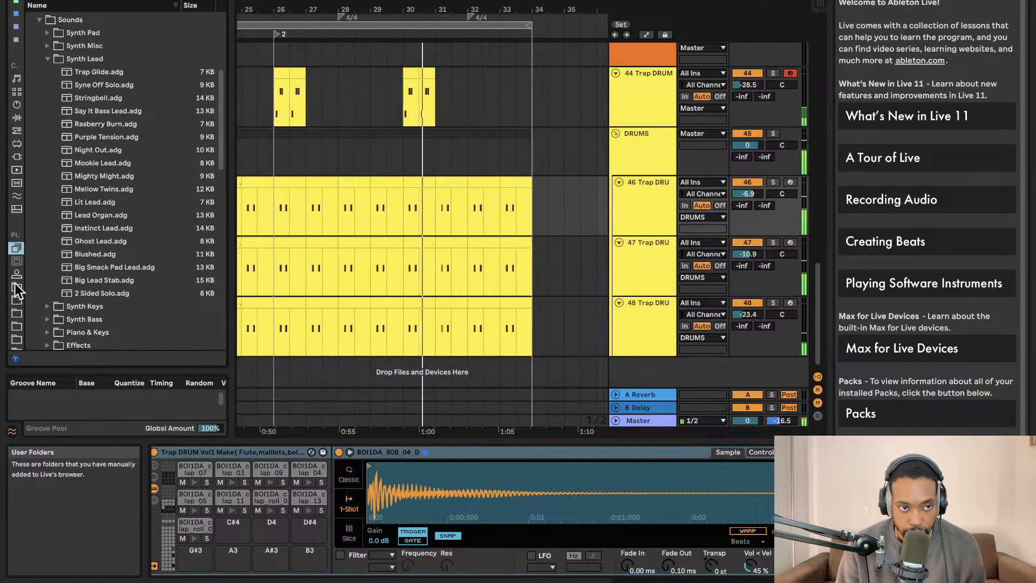
# Look through the VST and VST3 plug-ins, examining the FabFilter processors, and collapse the expanded folders.
pyautogui.click(17, 156)
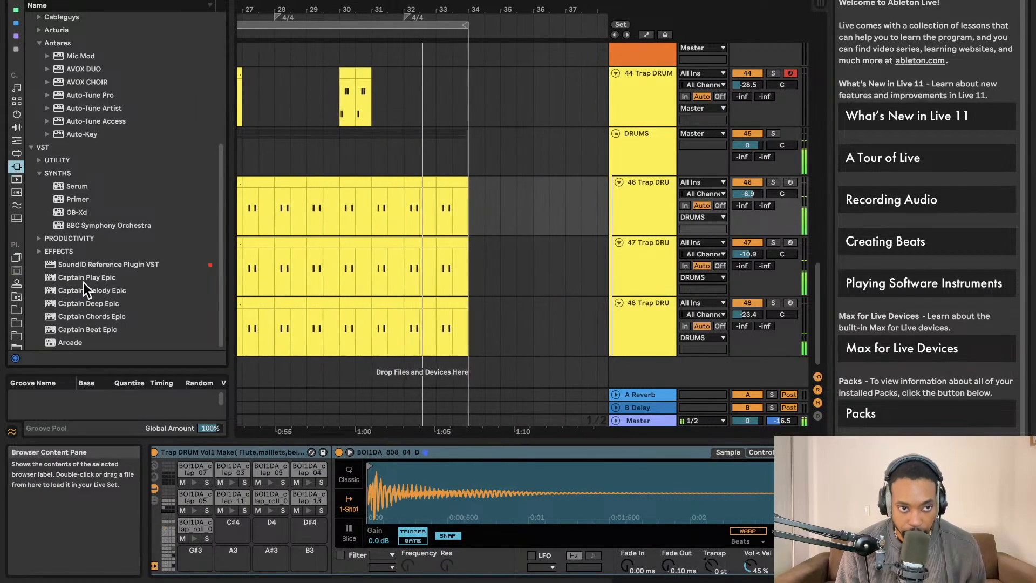
pyautogui.scroll(7, 83, 282)
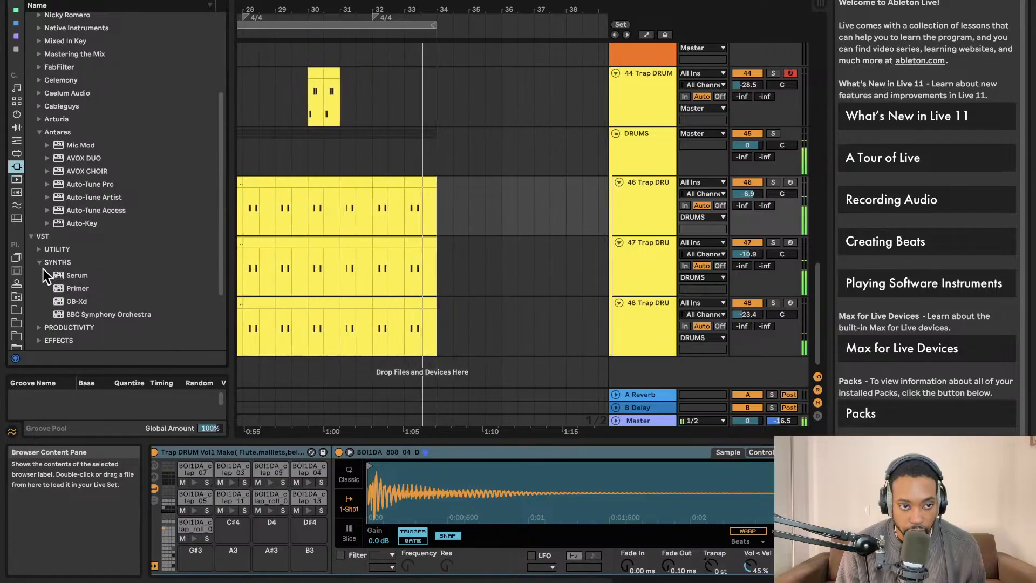
pyautogui.click(40, 262)
pyautogui.scroll(5, 34, 193)
pyautogui.click(40, 137)
pyautogui.scroll(5, 41, 134)
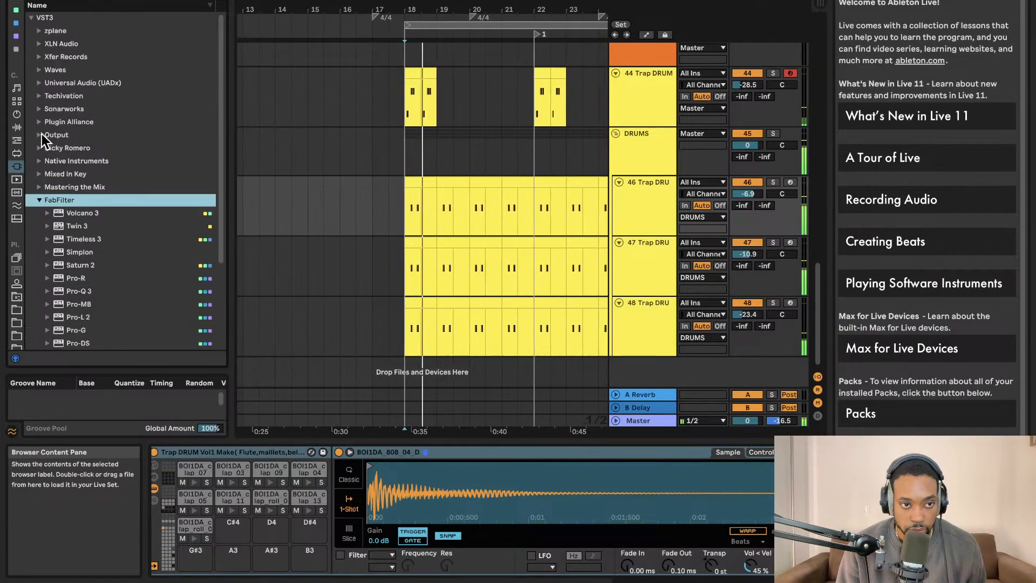
pyautogui.scroll(-6, 83, 257)
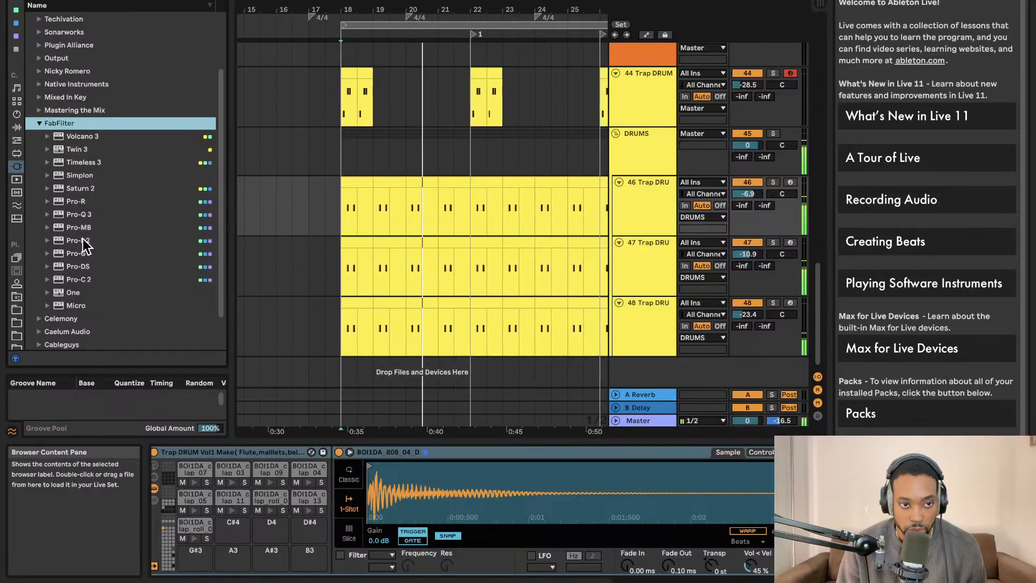
pyautogui.scroll(-2, 77, 266)
pyautogui.click(73, 234)
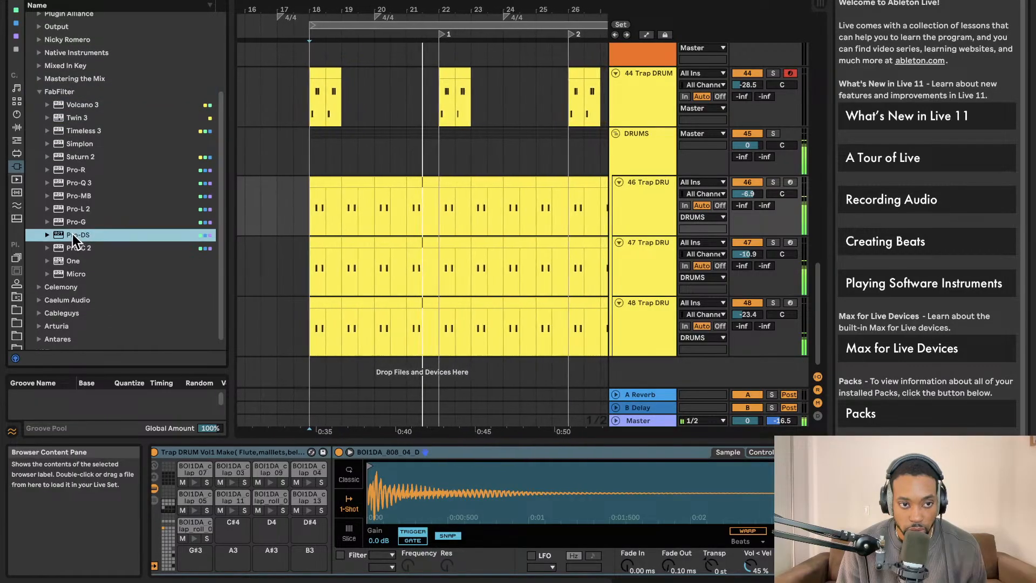
pyautogui.scroll(10, 86, 221)
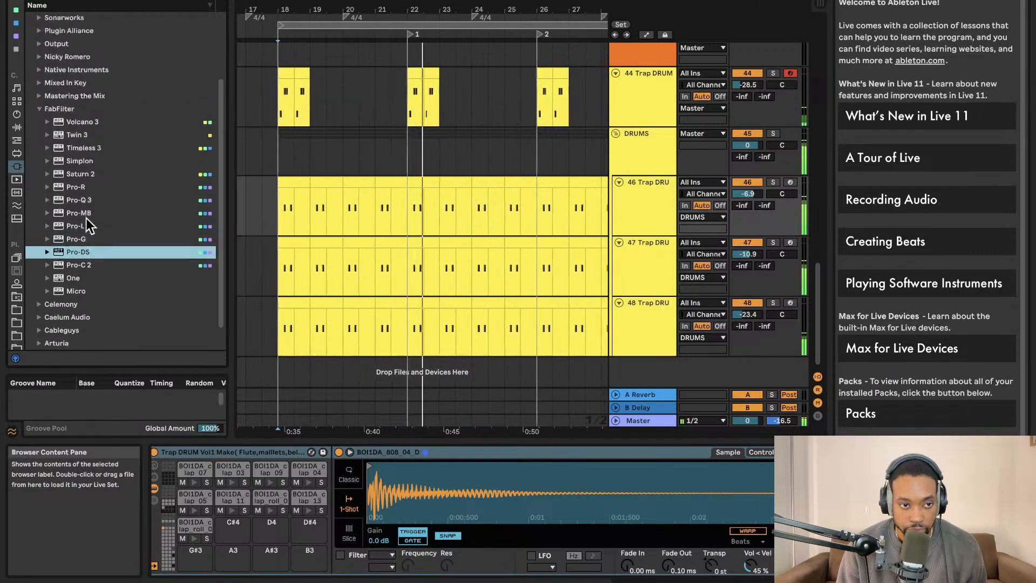
pyautogui.click(40, 110)
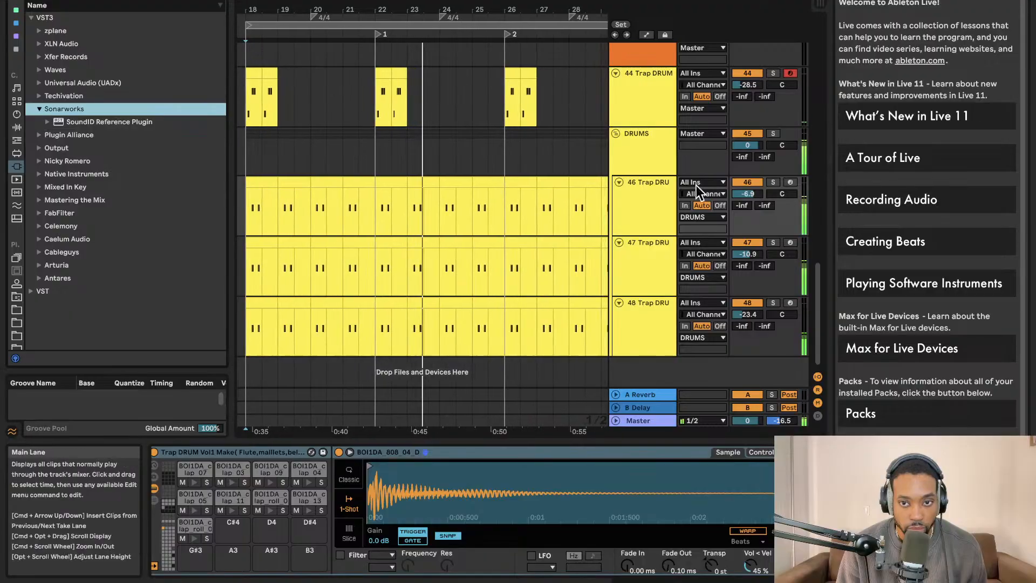
# Mute the Say It Bass track and insert a new audio track directly below the Captain Chords track.
pyautogui.scroll(5, 754, 161)
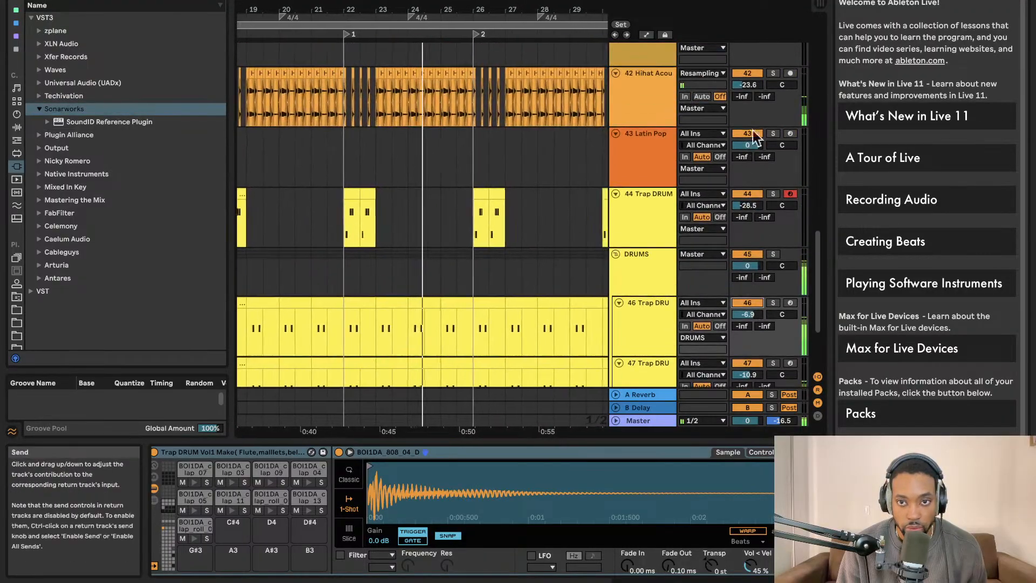
pyautogui.scroll(4, 754, 135)
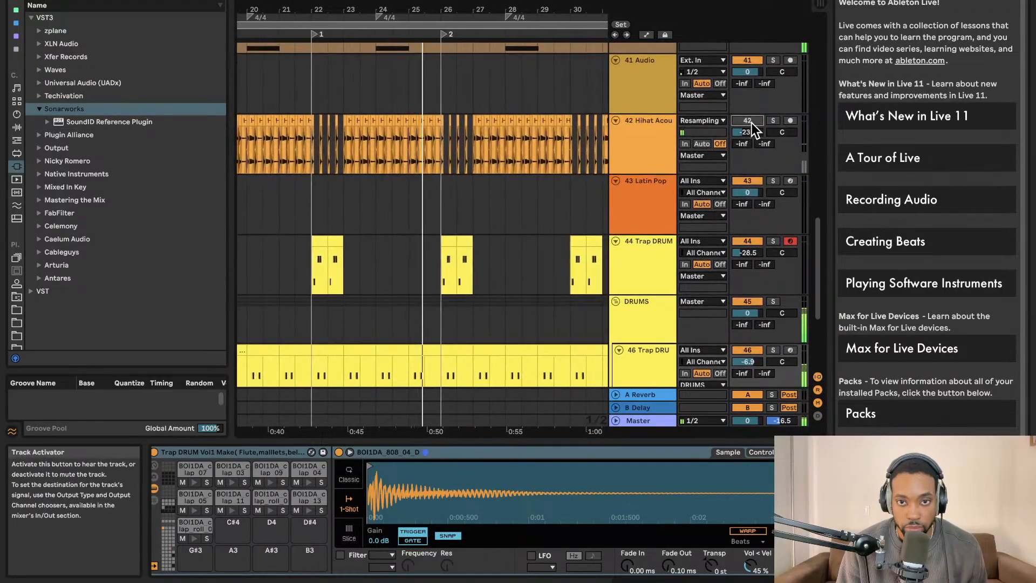
pyautogui.scroll(8, 623, 164)
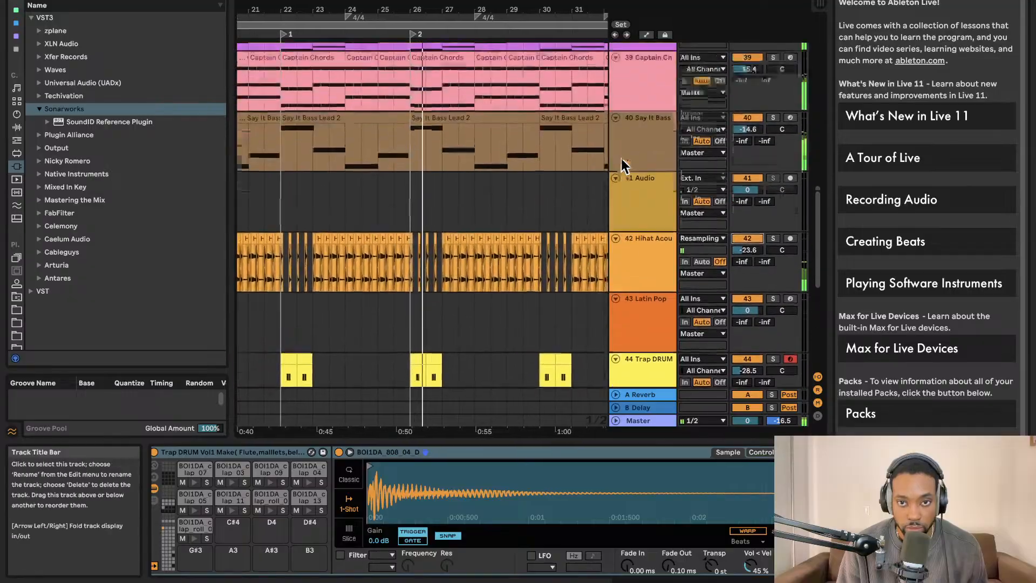
pyautogui.scroll(4, 669, 163)
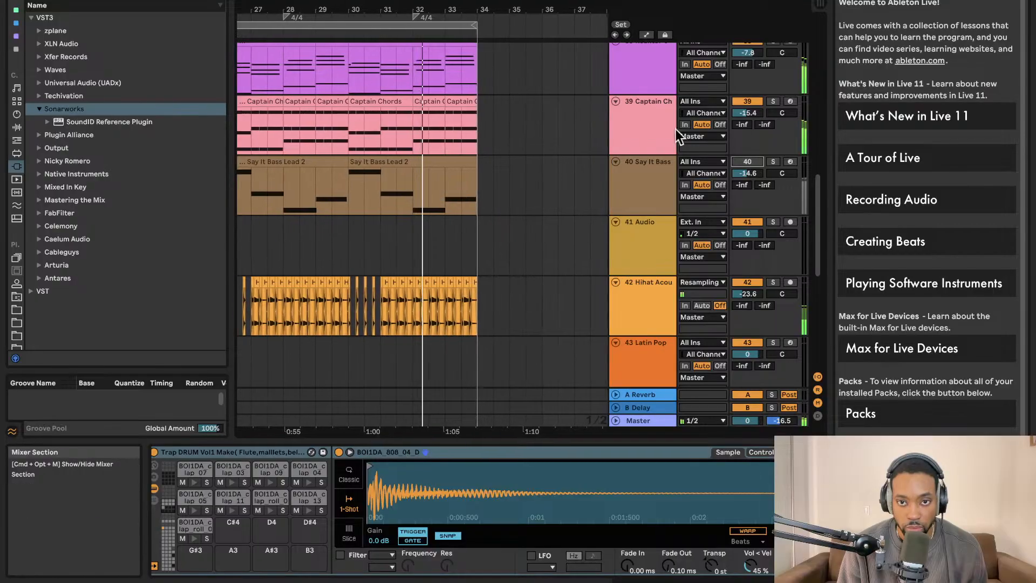
pyautogui.click(646, 127)
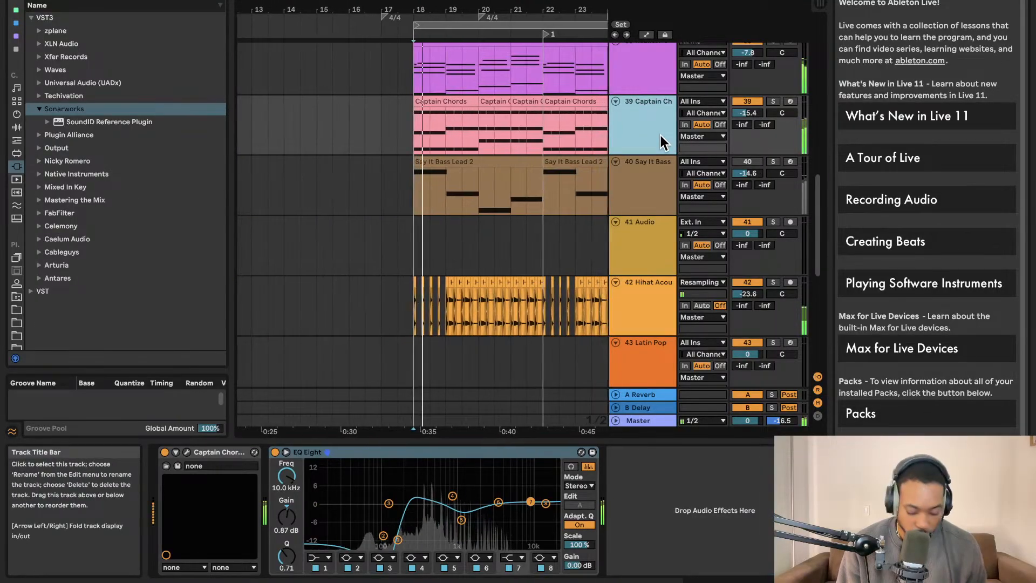
pyautogui.press('super+t')
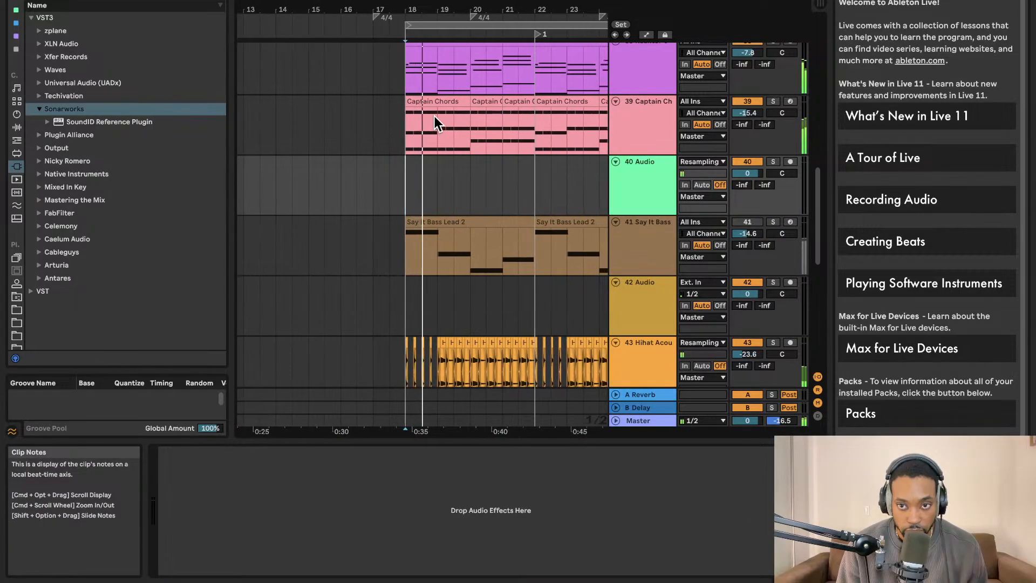
# Arm the new audio track, set its input to the Captain Chords track, and record the chords from bar 18 past bar 34.
pyautogui.press('space')
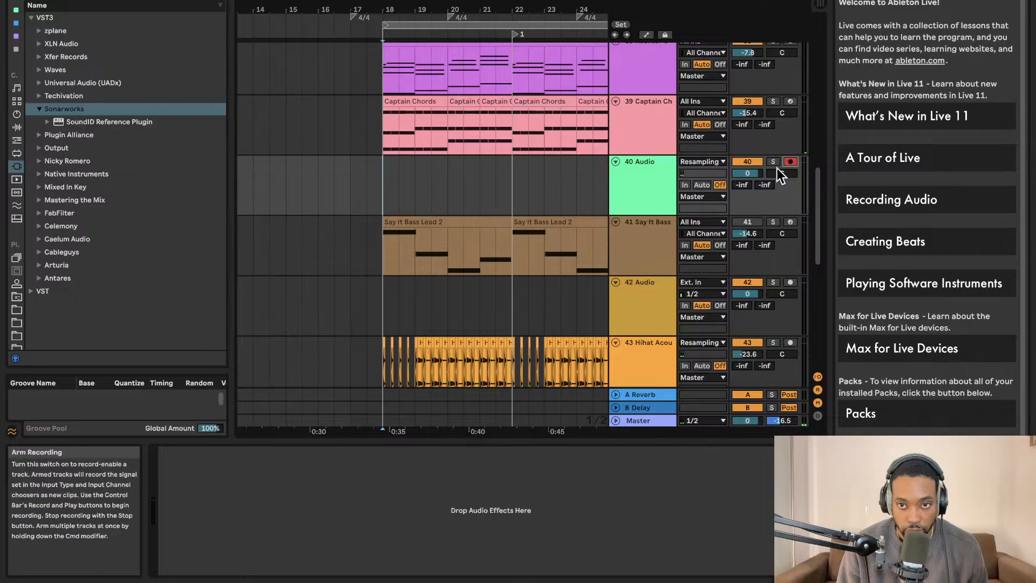
pyautogui.click(715, 165)
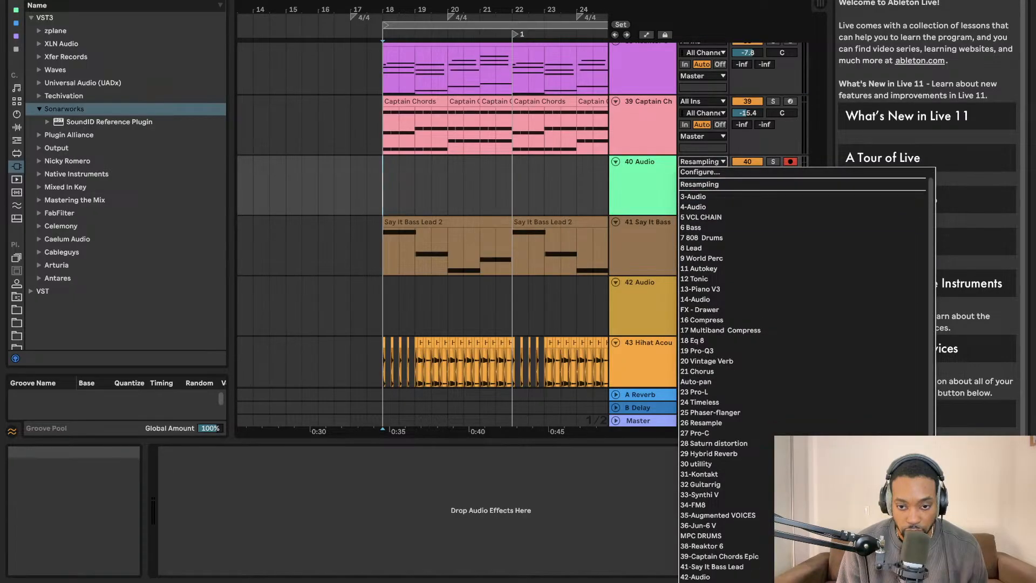
pyautogui.click(714, 547)
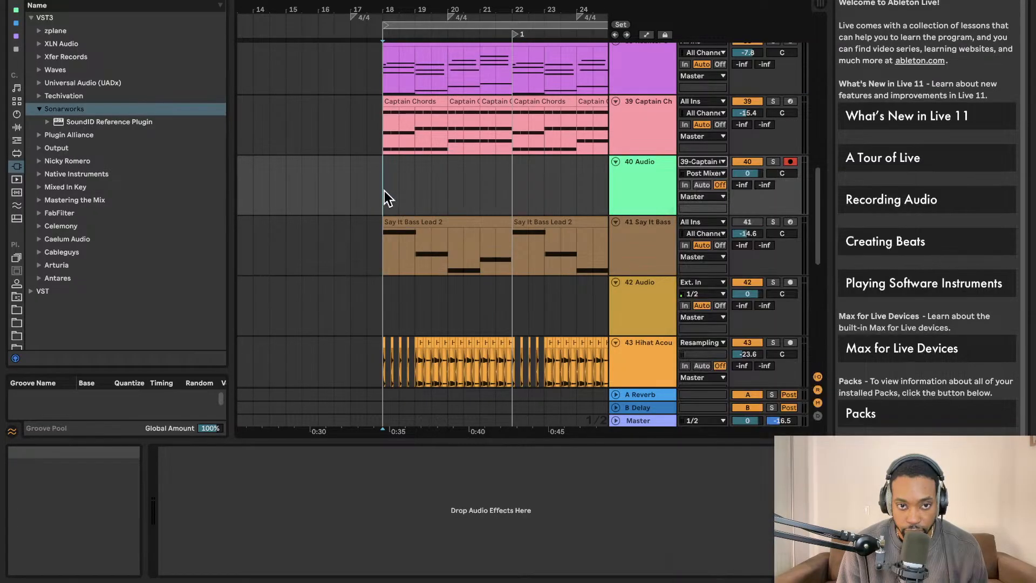
pyautogui.press('F9')
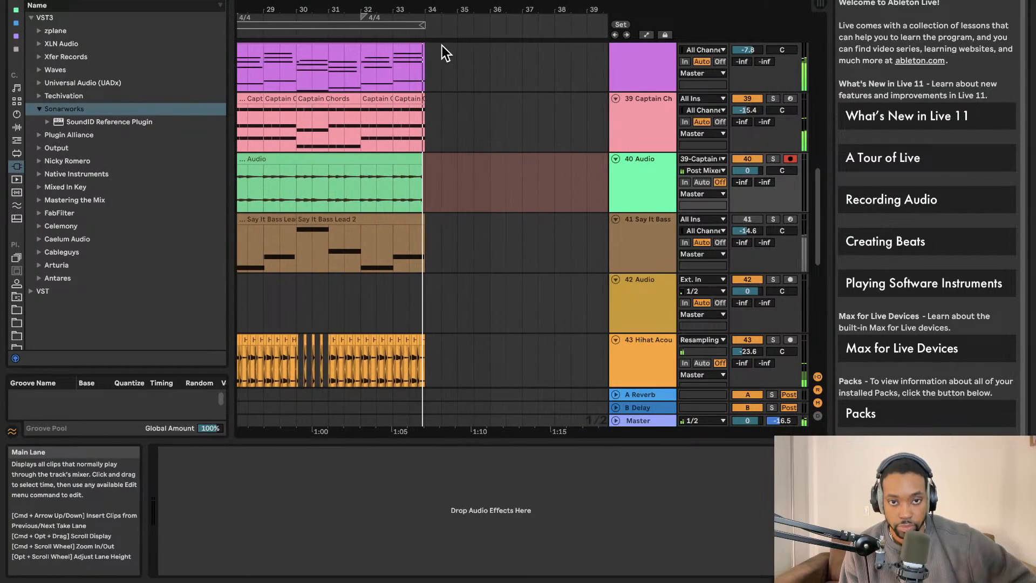
pyautogui.click(432, 0)
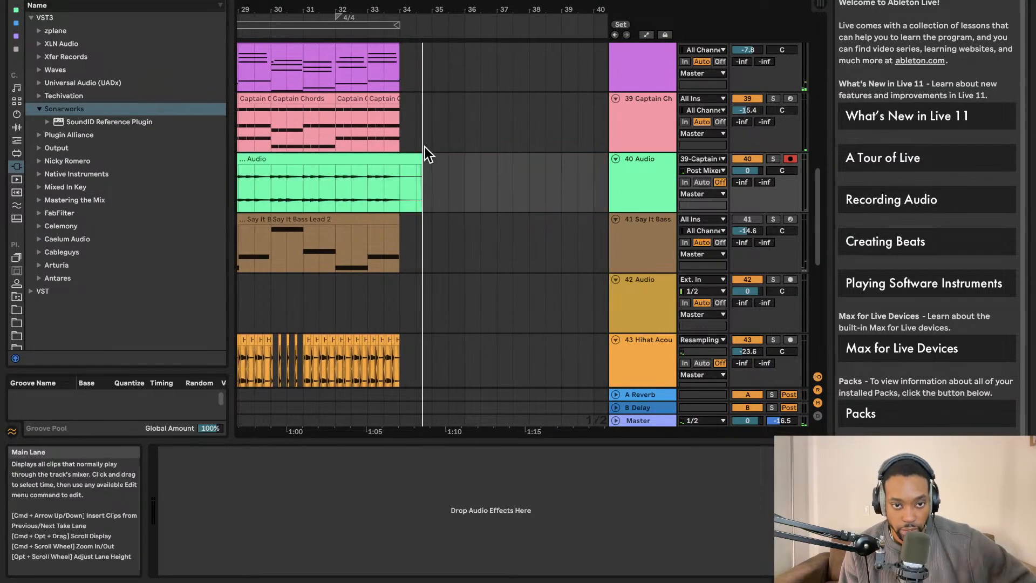
# Delete the recorded audio's excess after bar 34, then mute and fold the original Captain Chords track.
pyautogui.moveTo(414, 160); pyautogui.dragTo(399, 160)
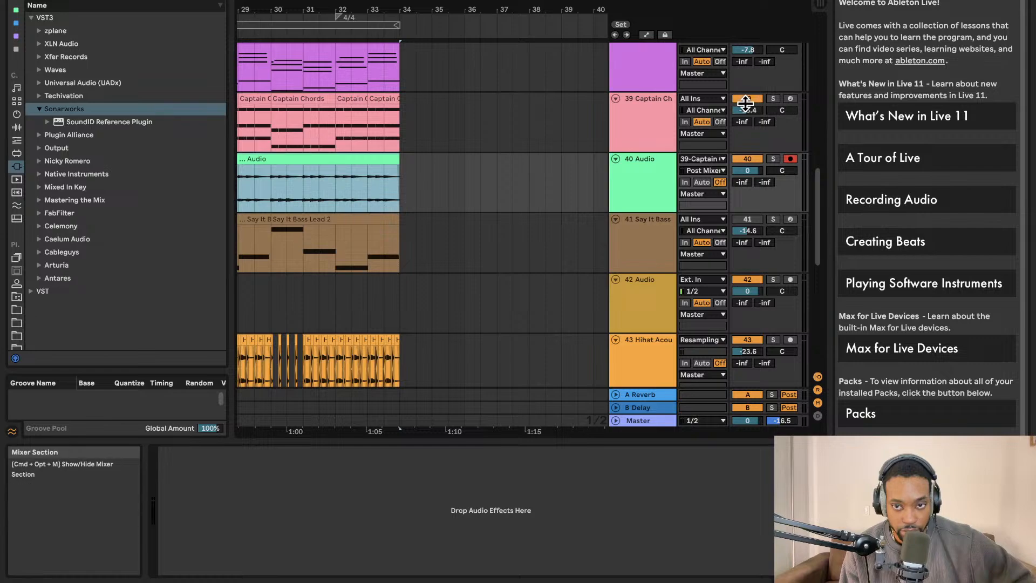
pyautogui.click(616, 99)
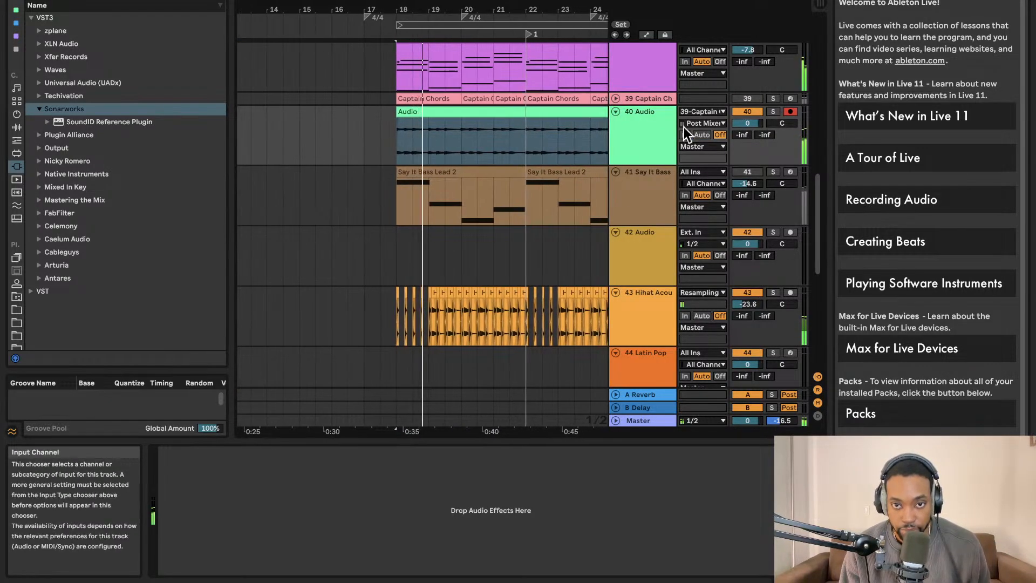
pyautogui.click(649, 117)
pyautogui.press('super+r')
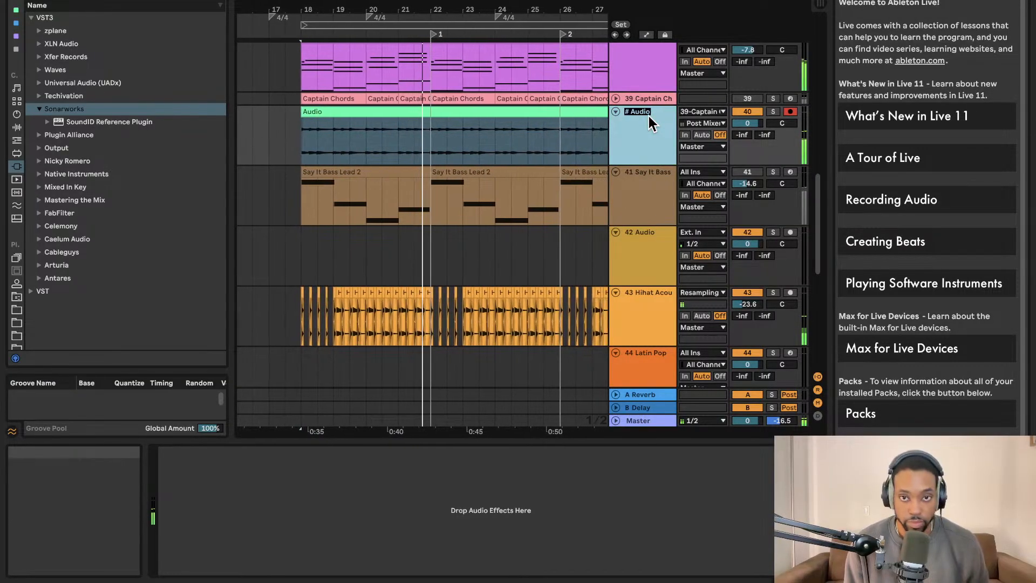
pyautogui.write('Gklilthc')
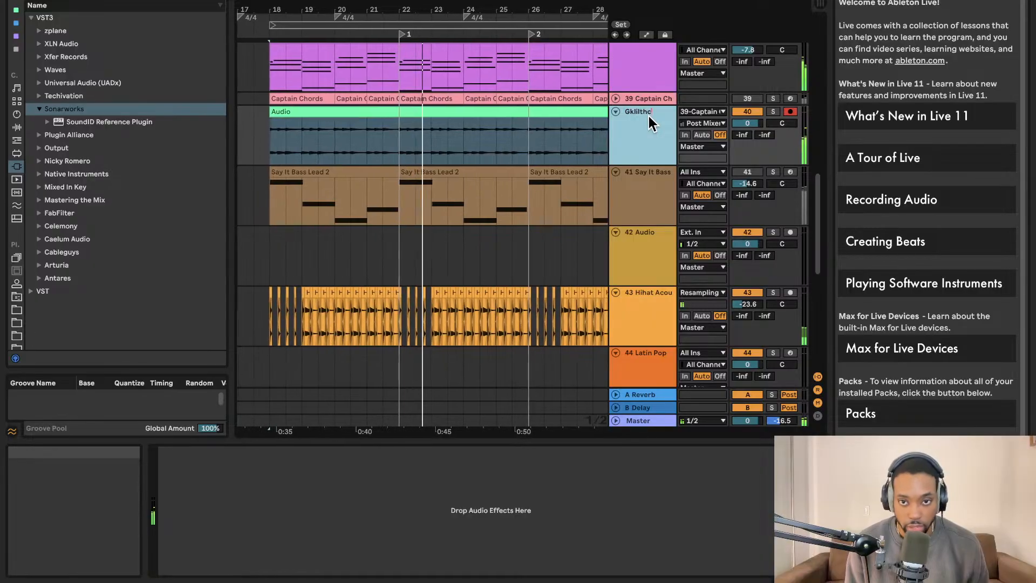
pyautogui.press('Escape')
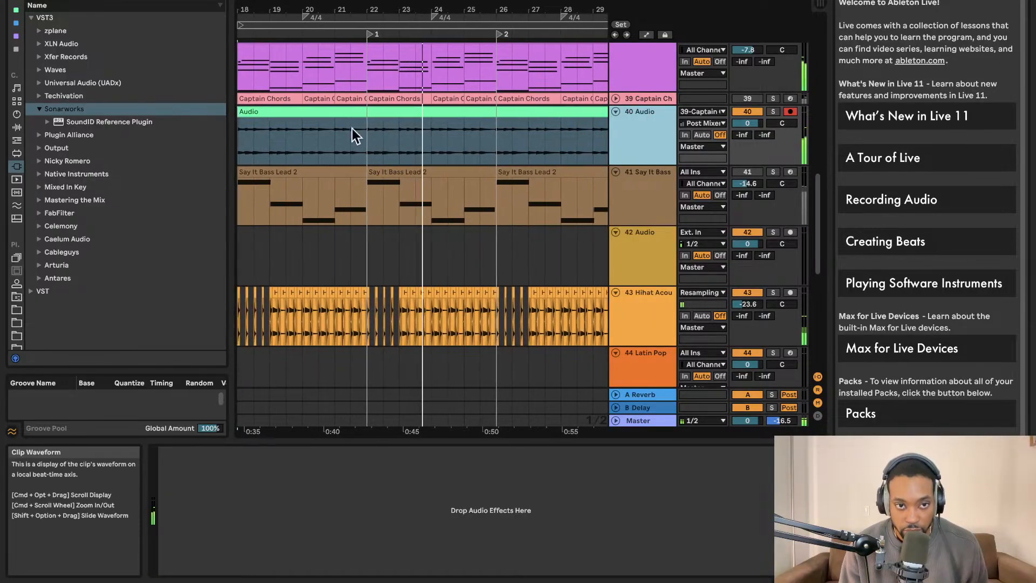
# Rename the recorded chords clip as glitchstep.
pyautogui.hscroll(-2, 259, 108)
pyautogui.click(282, 113)
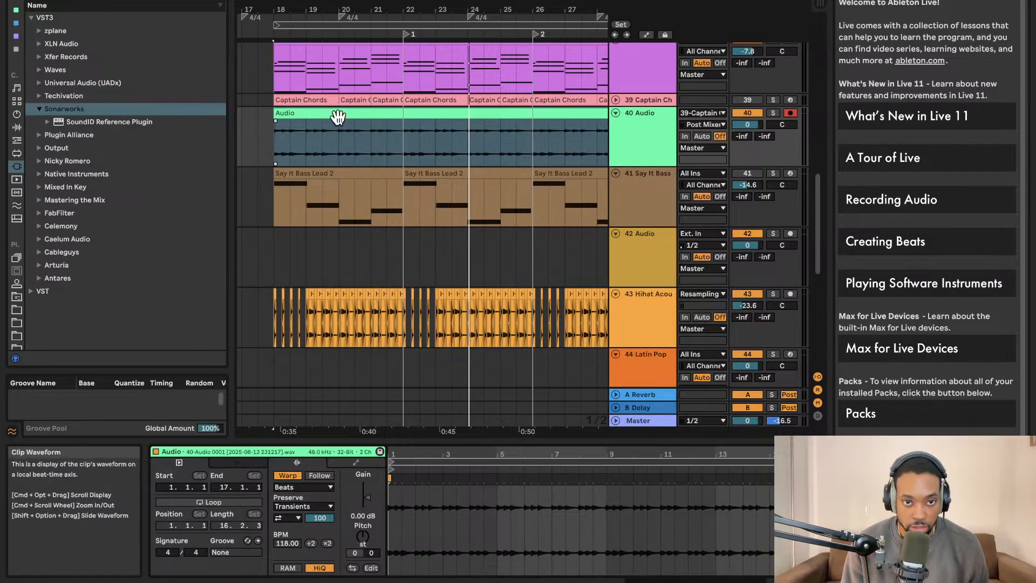
pyautogui.click(321, 110)
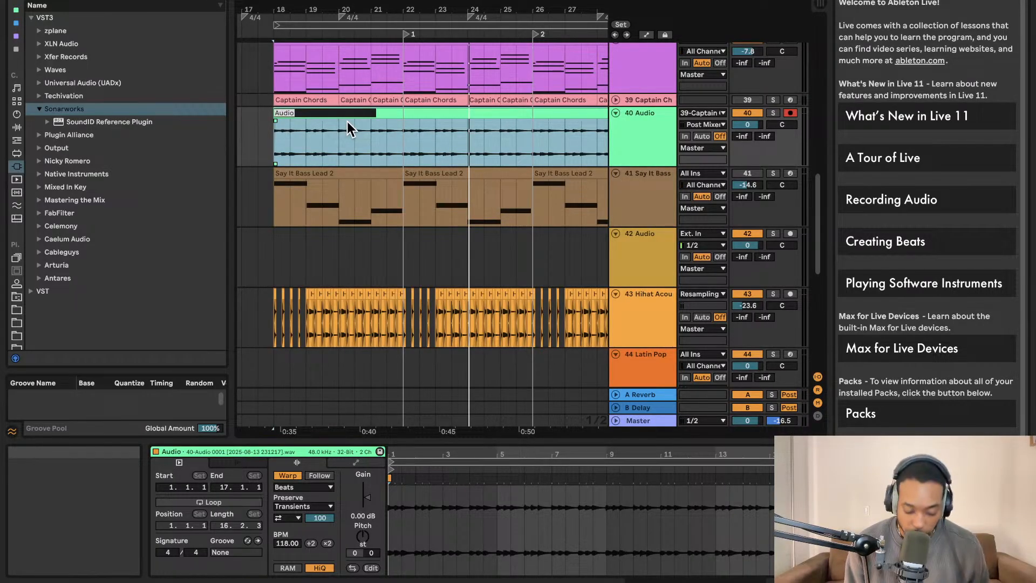
pyautogui.write('glitch')
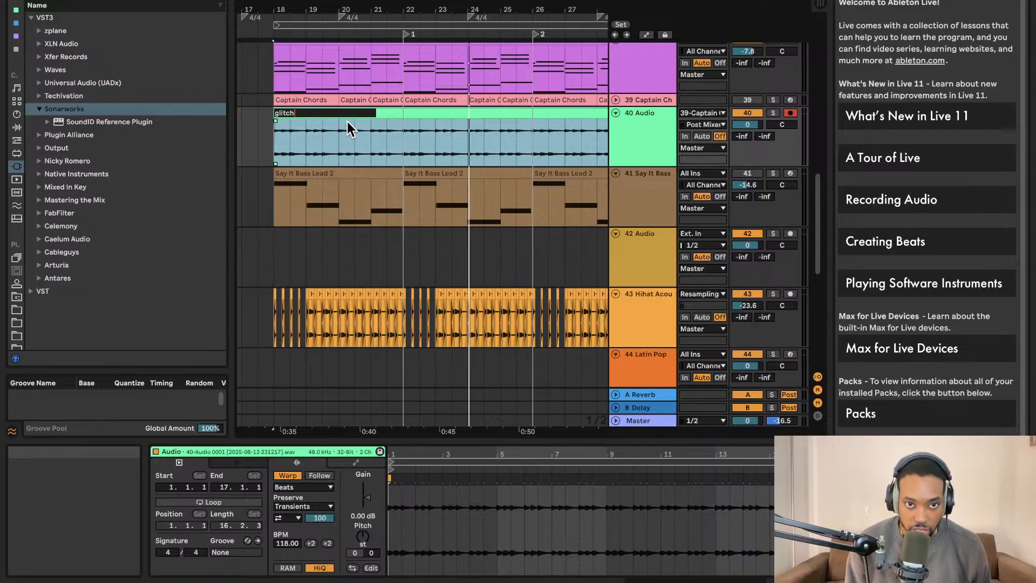
pyautogui.write('step')
pyautogui.press('Return')
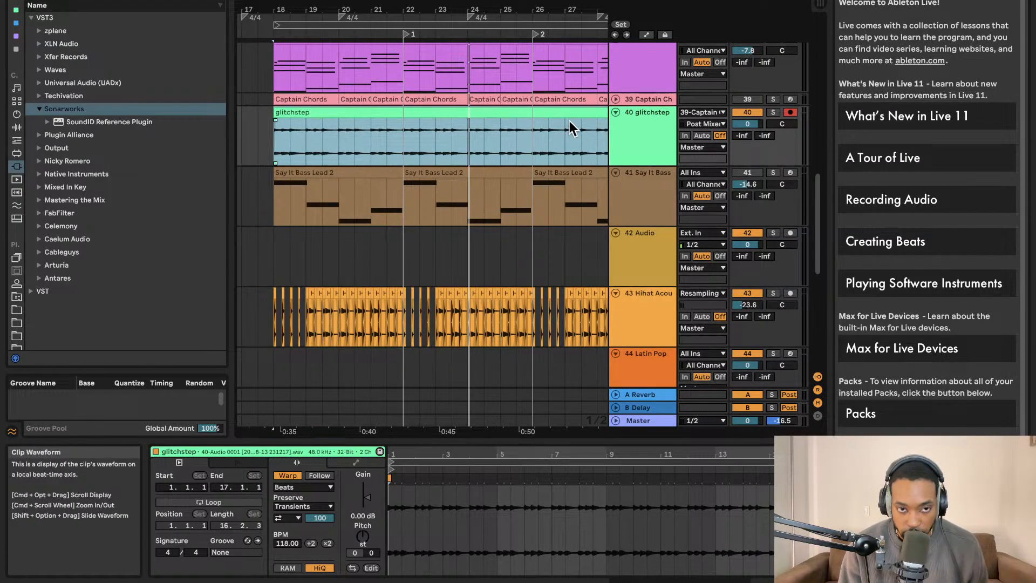
# Play the loop from bar 18 and review the recorded chords alongside the bass, hihat and drum tracks.
pyautogui.hscroll(-5, 569, 121)
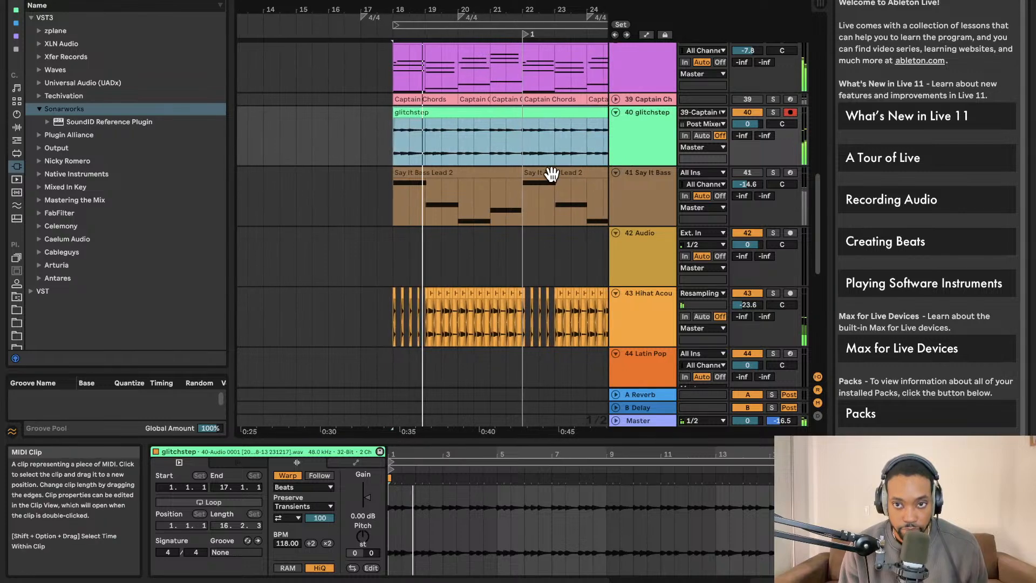
pyautogui.hscroll(2, 550, 174)
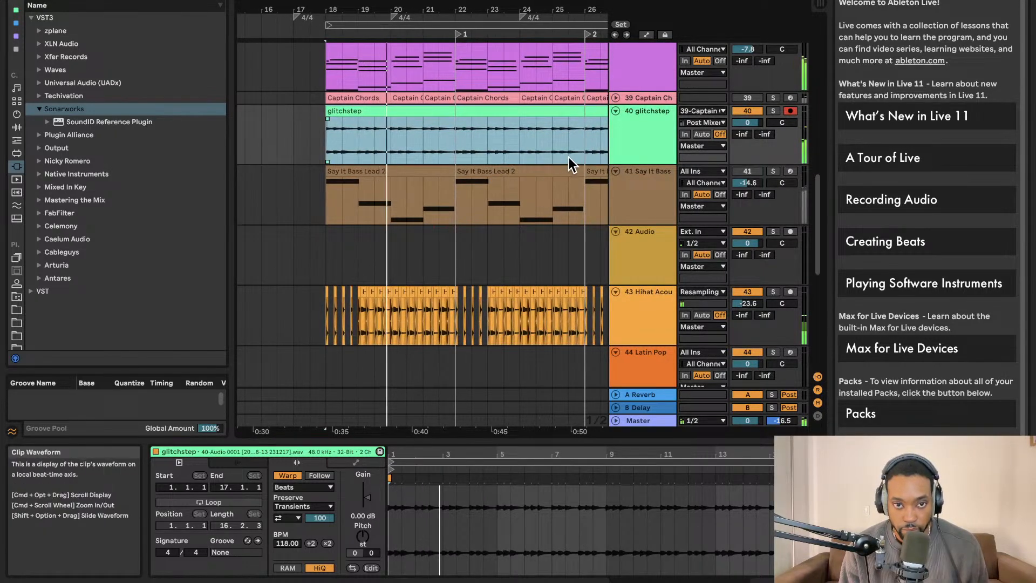
pyautogui.scroll(-2, 570, 160)
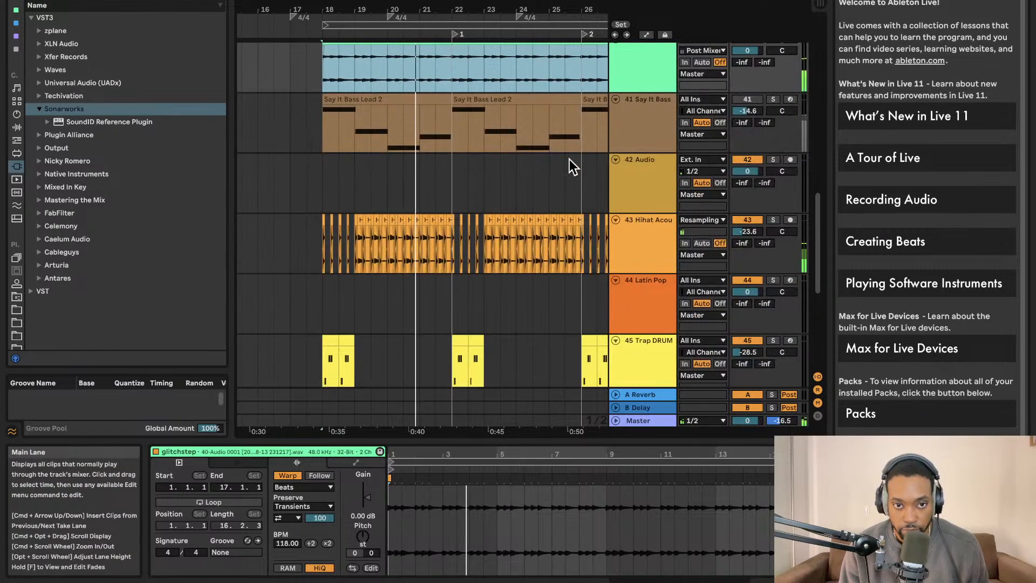
pyautogui.hscroll(1, 562, 159)
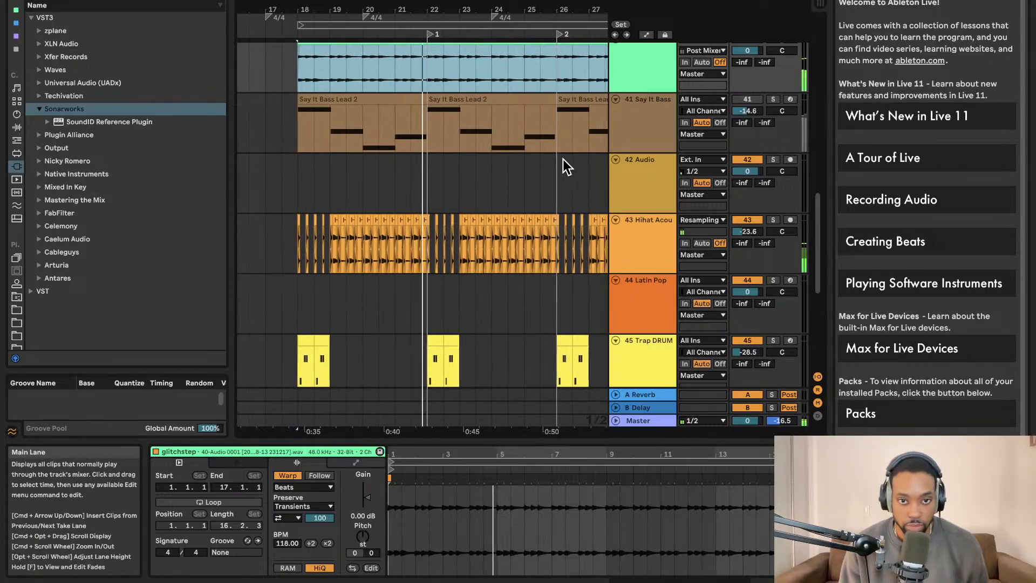
pyautogui.scroll(-1, 601, 186)
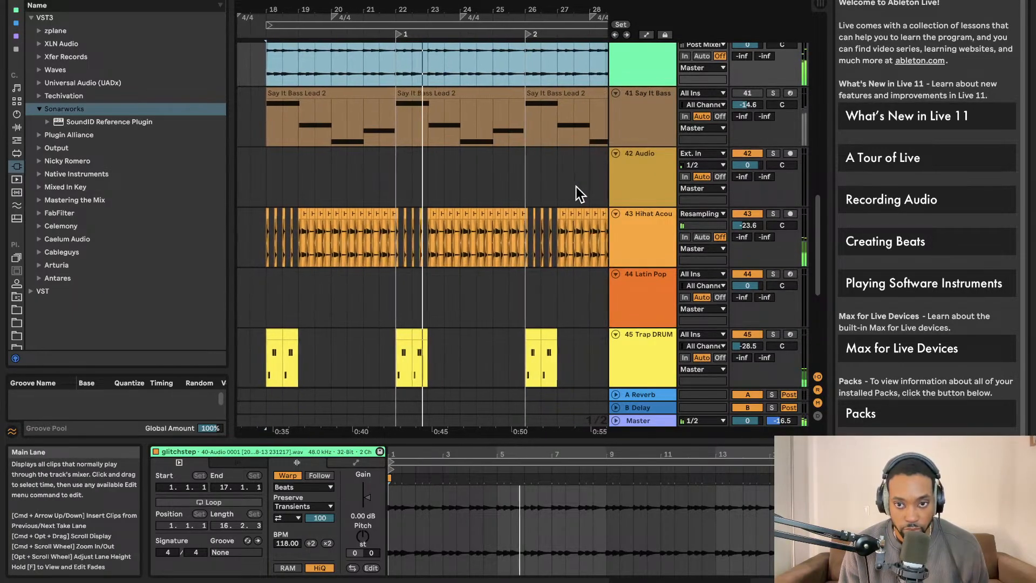
pyautogui.click(579, 187)
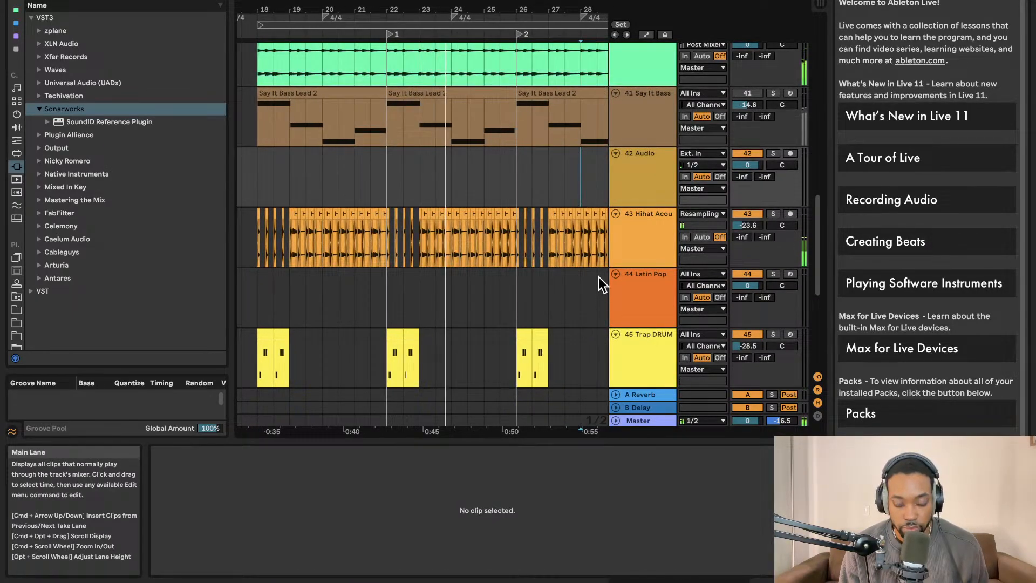
pyautogui.scroll(-3, 604, 278)
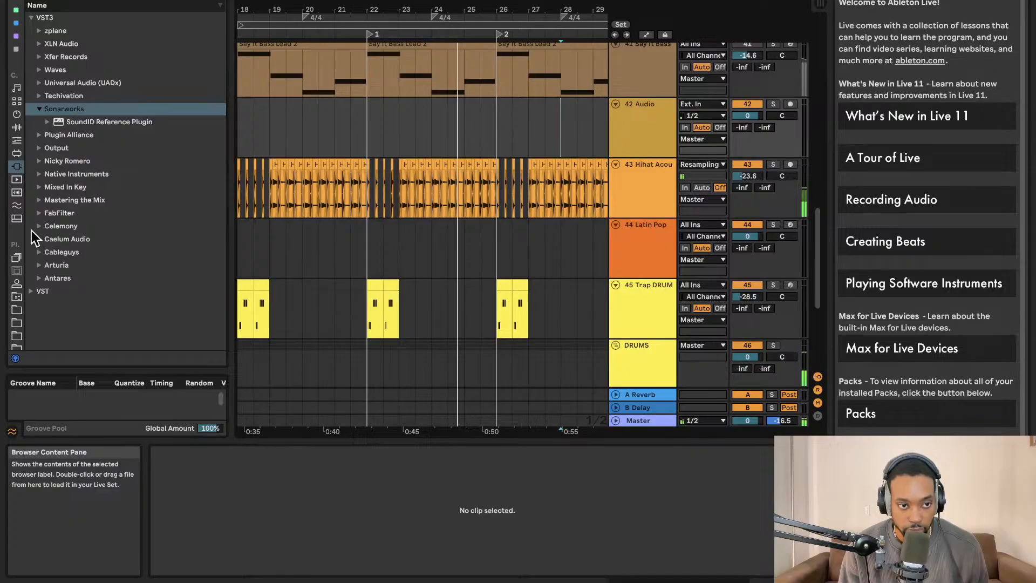
# Browse the plug-in library, including the FabFilter collection, for another sound while the loop plays from bar 18.
pyautogui.click(16, 179)
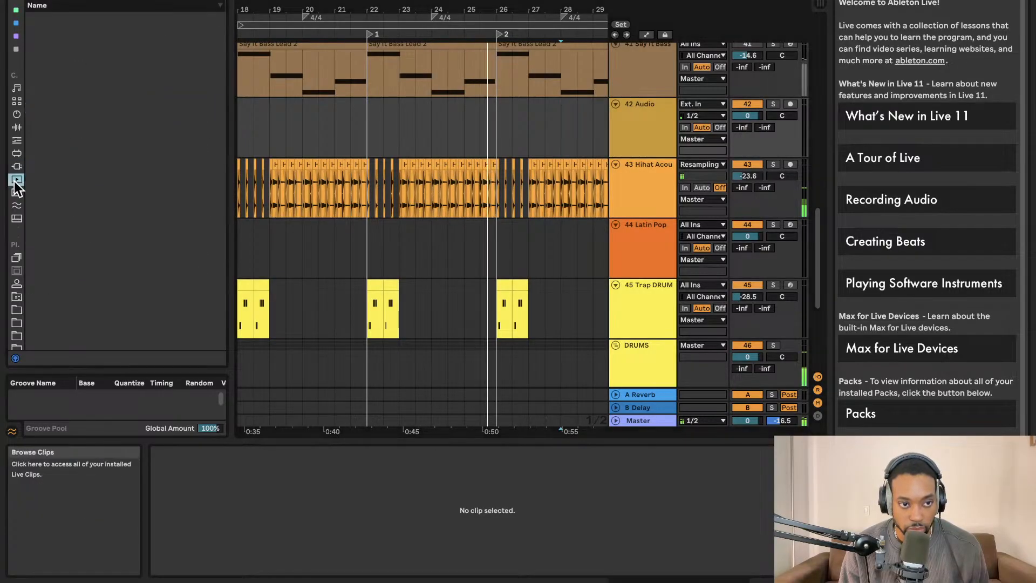
pyautogui.click(16, 166)
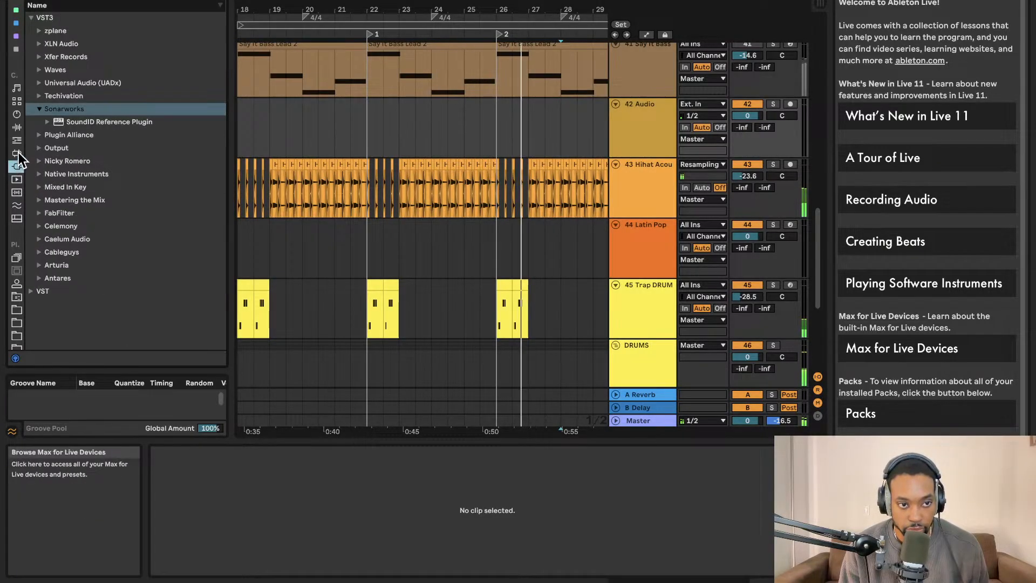
pyautogui.click(17, 153)
pyautogui.click(16, 166)
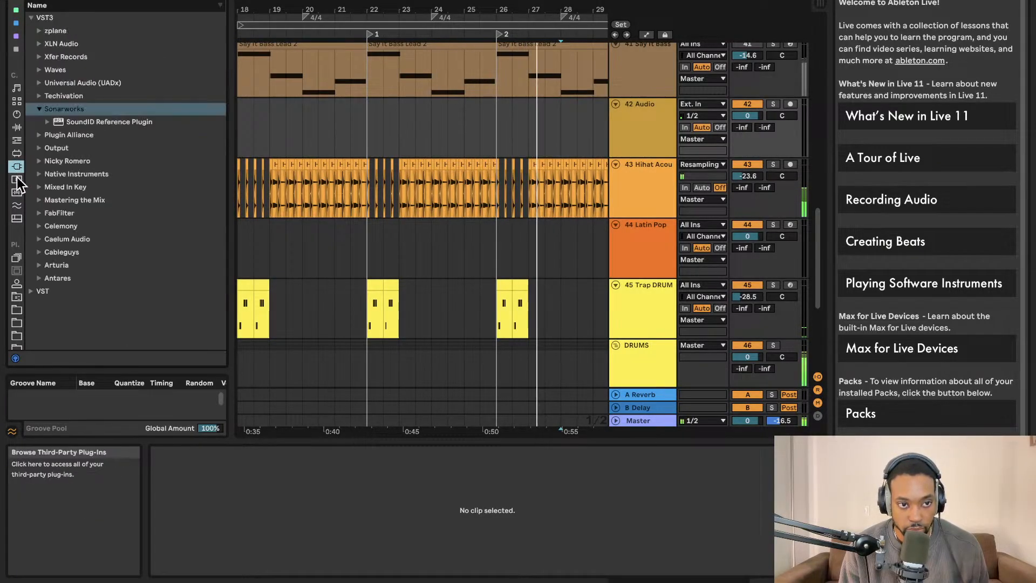
pyautogui.click(37, 212)
pyautogui.scroll(-4, 82, 244)
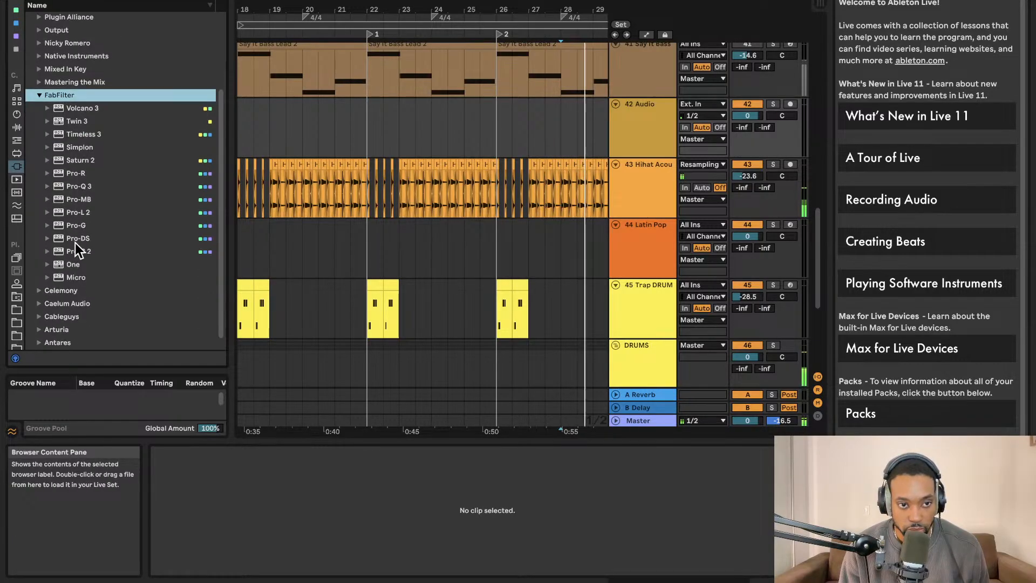
pyautogui.scroll(-1, 77, 248)
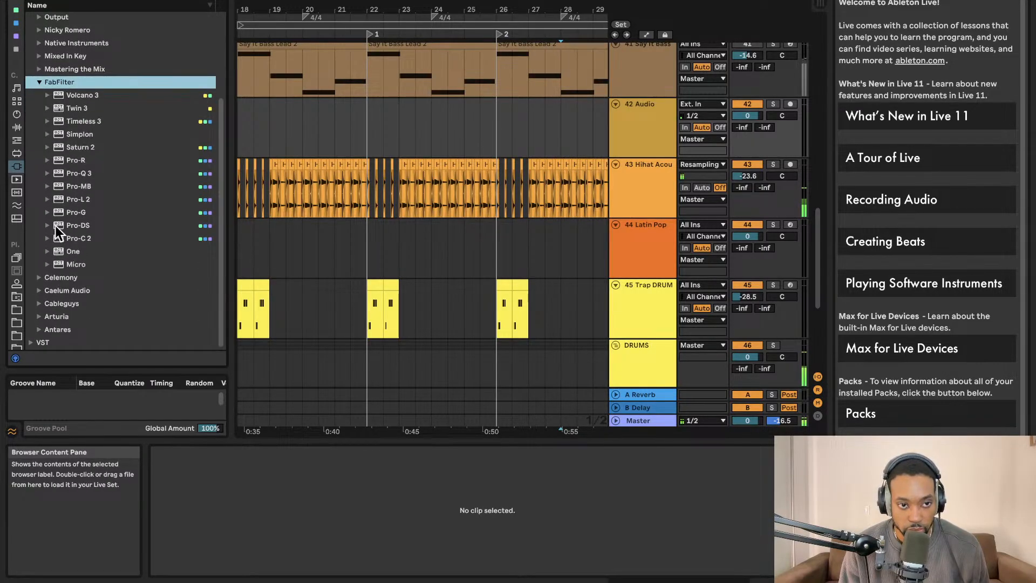
pyautogui.click(17, 257)
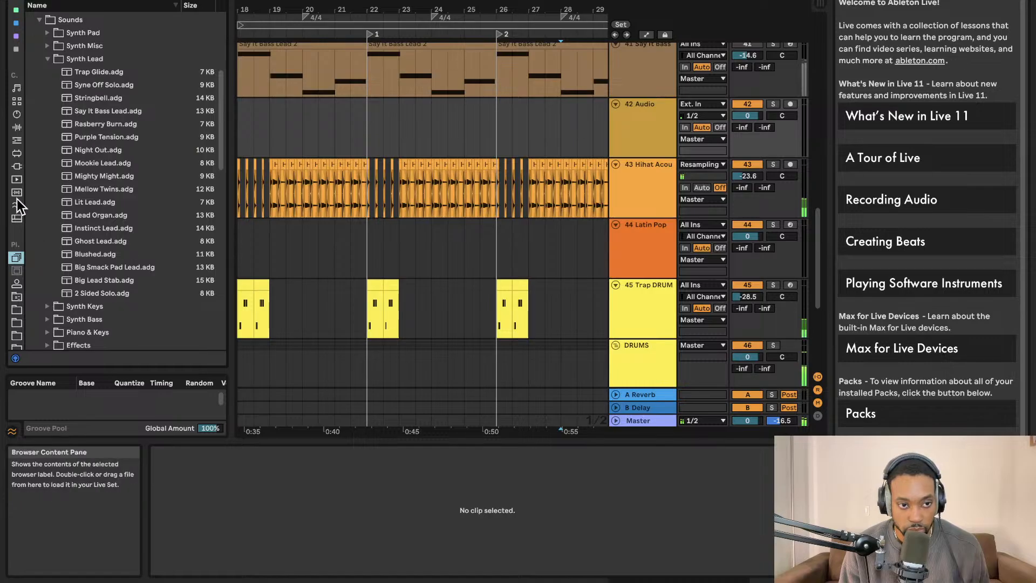
pyautogui.click(17, 168)
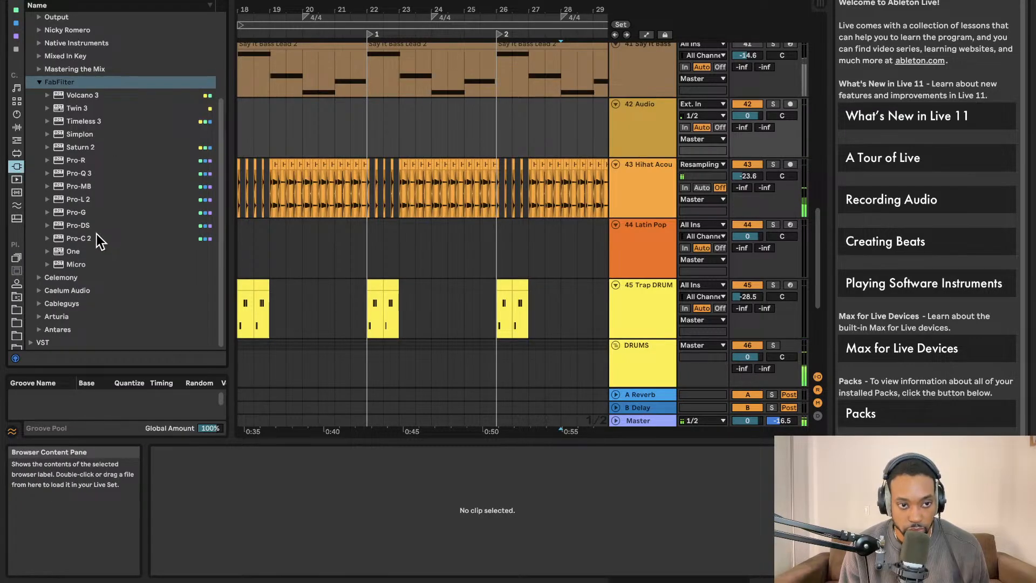
pyautogui.scroll(9, 63, 208)
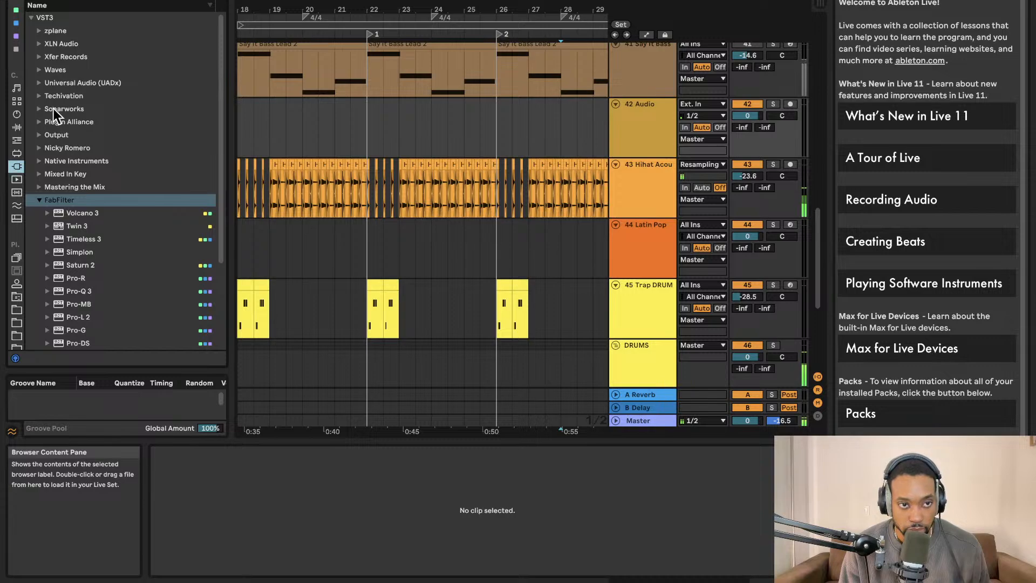
pyautogui.scroll(-3, 62, 164)
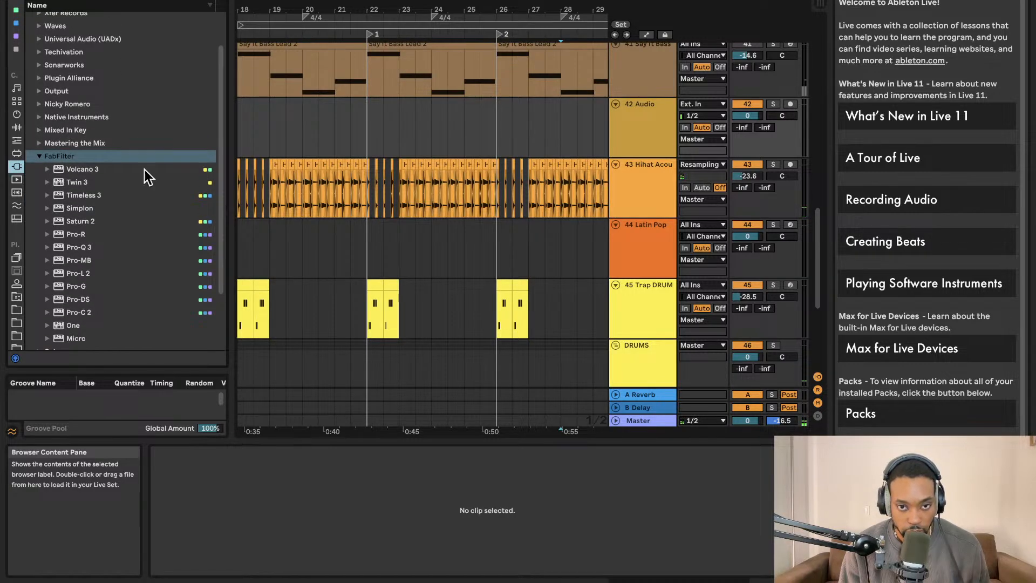
pyautogui.press('super+a')
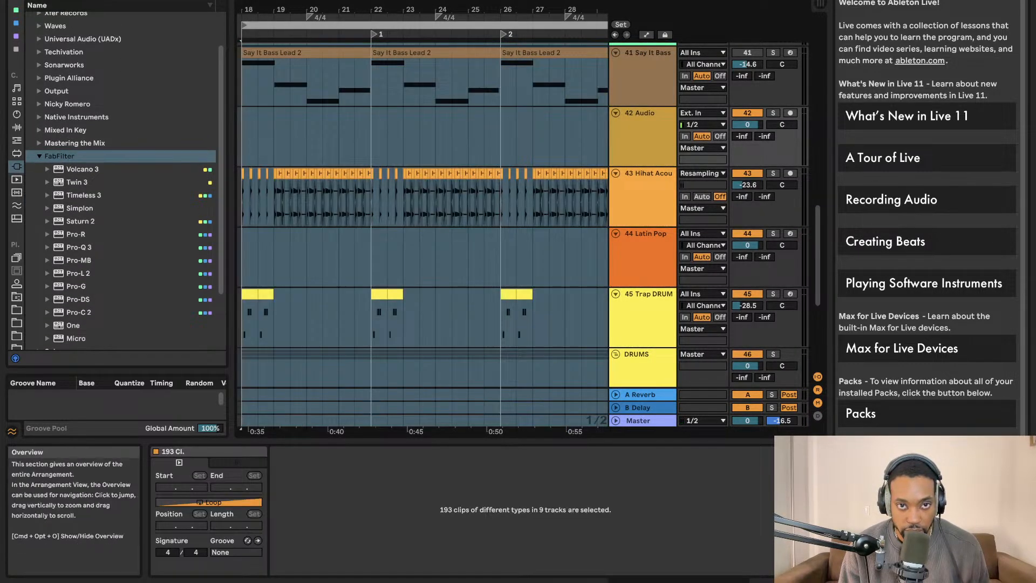
pyautogui.press('space')
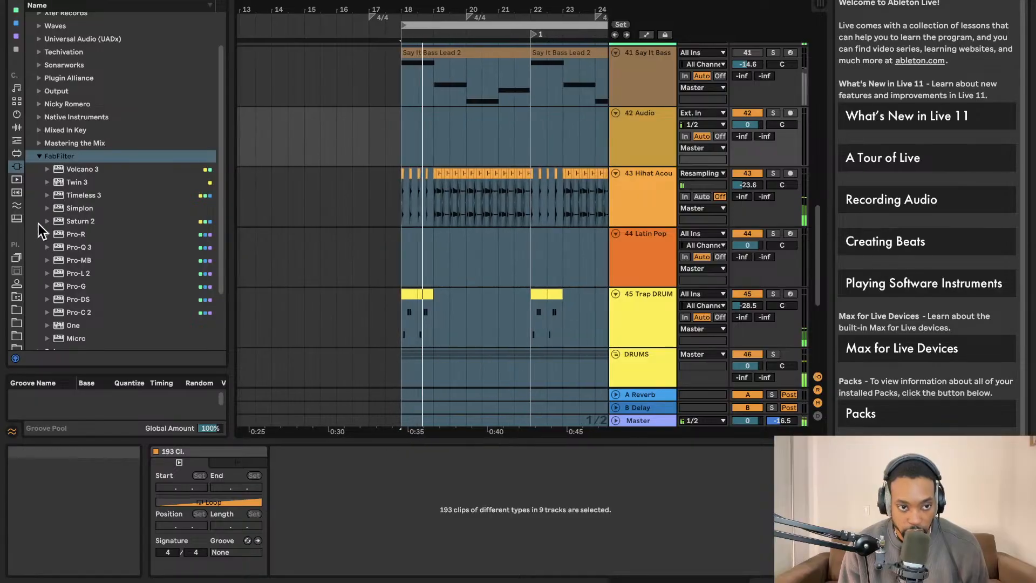
pyautogui.scroll(-3, 65, 249)
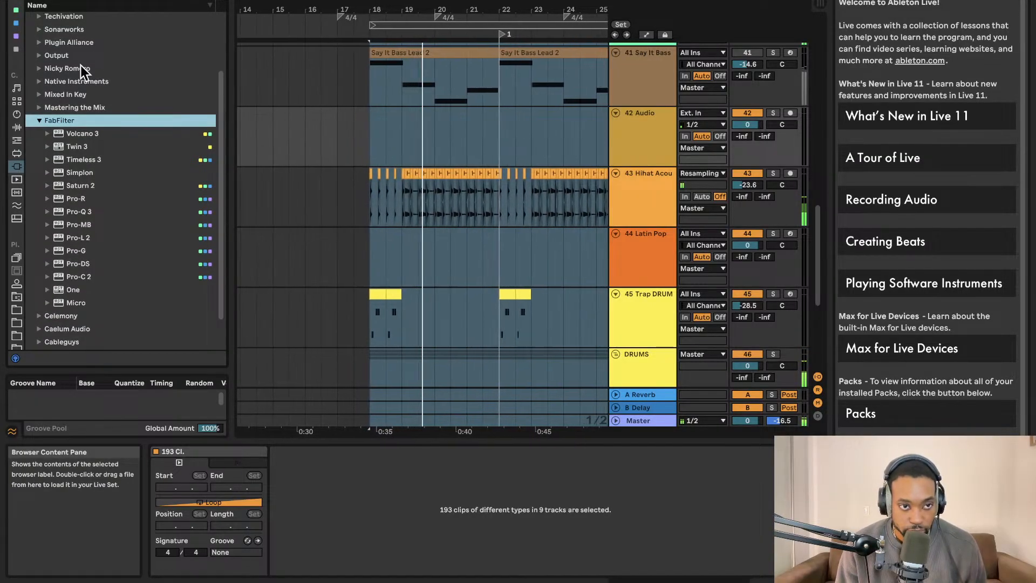
pyautogui.scroll(8, 73, 73)
pyautogui.scroll(-11, 73, 75)
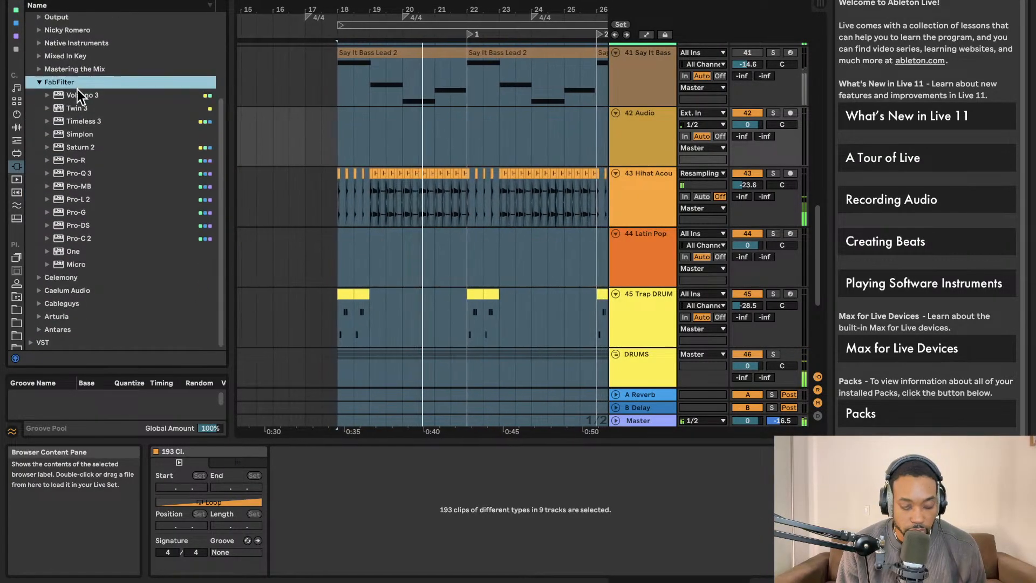
# Load Arturia's Prophet-VS V onto a new MIDI track below the trap drum tracks.
pyautogui.click(39, 319)
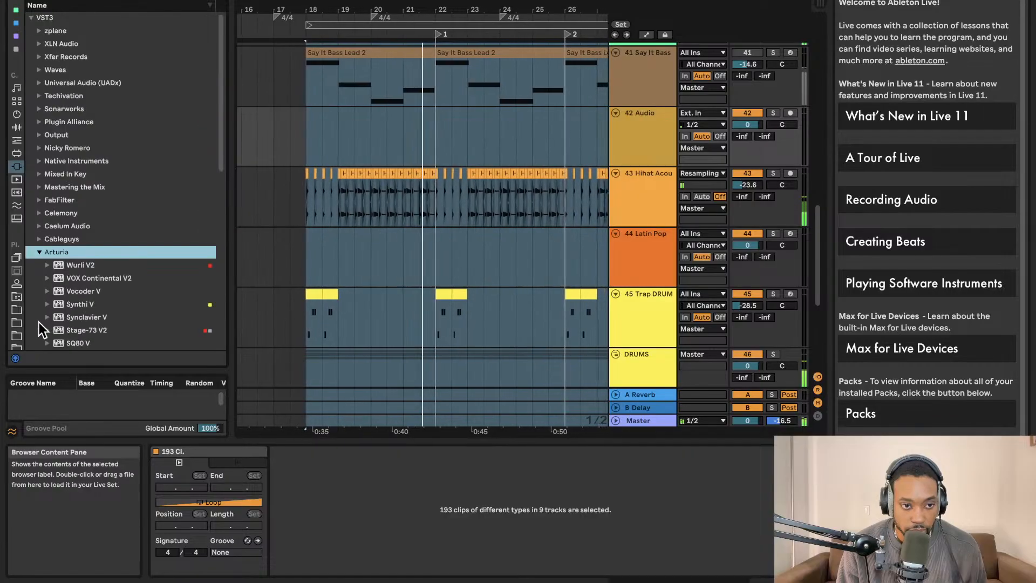
pyautogui.click(64, 303)
pyautogui.scroll(-6, 101, 315)
pyautogui.scroll(-5, 398, 229)
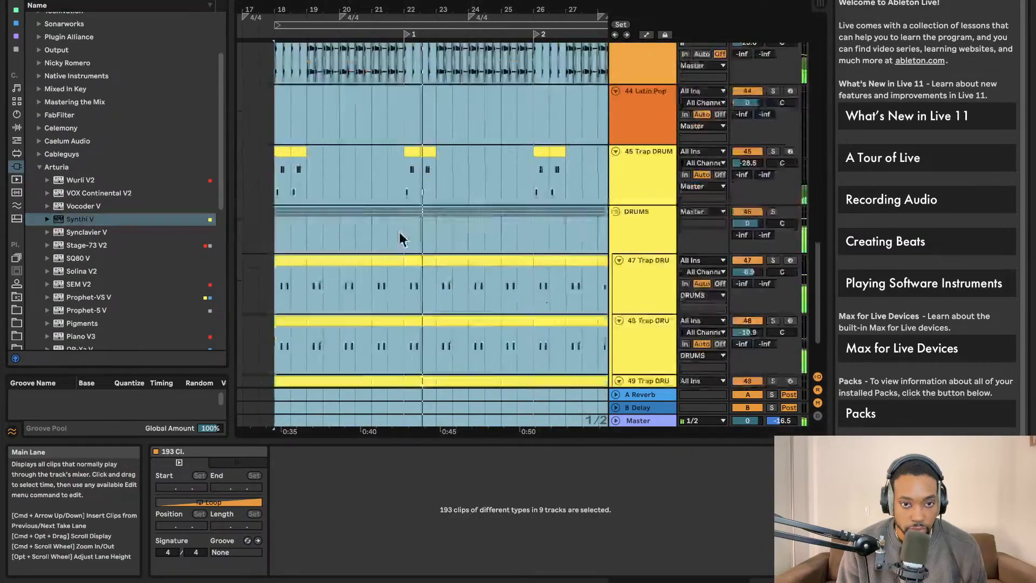
pyautogui.scroll(-3, 398, 228)
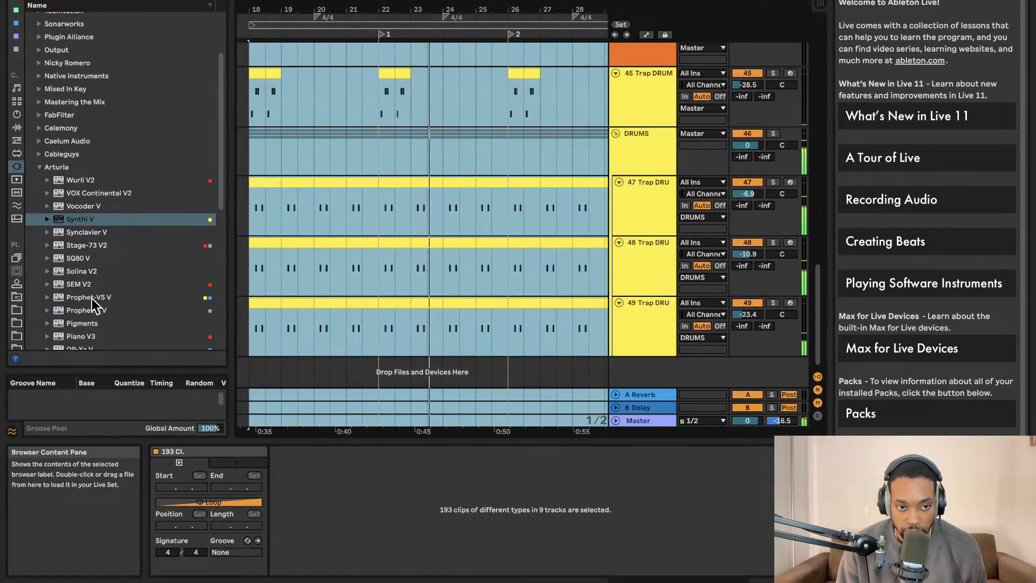
pyautogui.moveTo(92, 298); pyautogui.dragTo(675, 387)
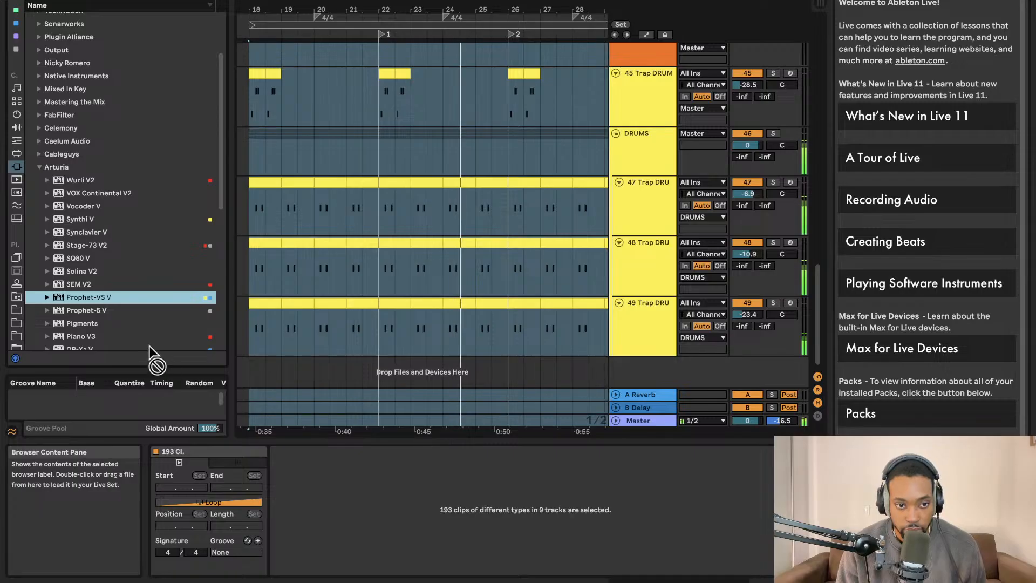
pyautogui.click(572, 369)
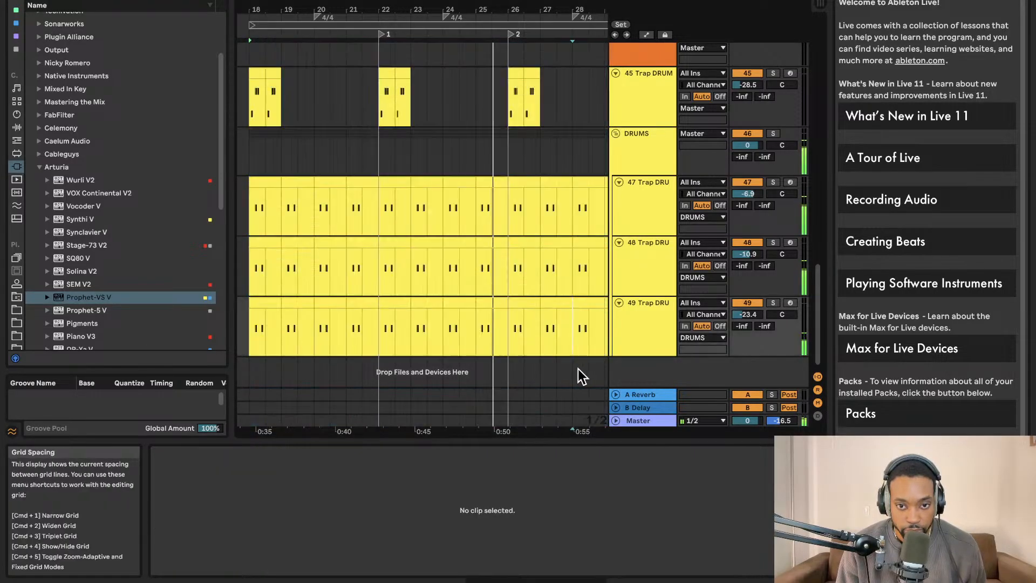
pyautogui.moveTo(89, 297); pyautogui.dragTo(198, 310)
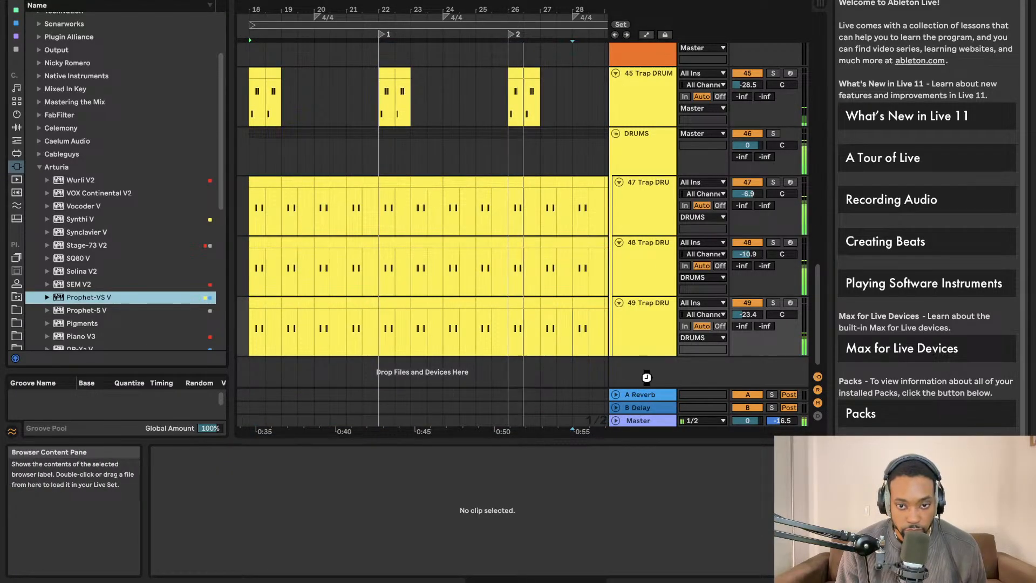
pyautogui.moveTo(618, 372); pyautogui.dragTo(618, 372)
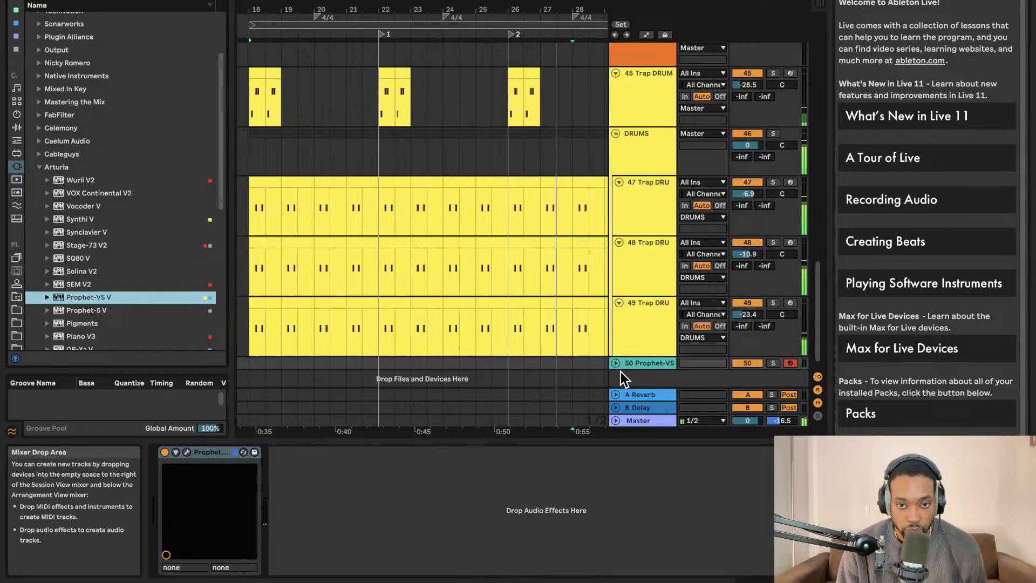
# Copy the Reaktor 6 chord clips spanning bars 18 to 22.
pyautogui.scroll(10, 444, 229)
pyautogui.scroll(2, 445, 229)
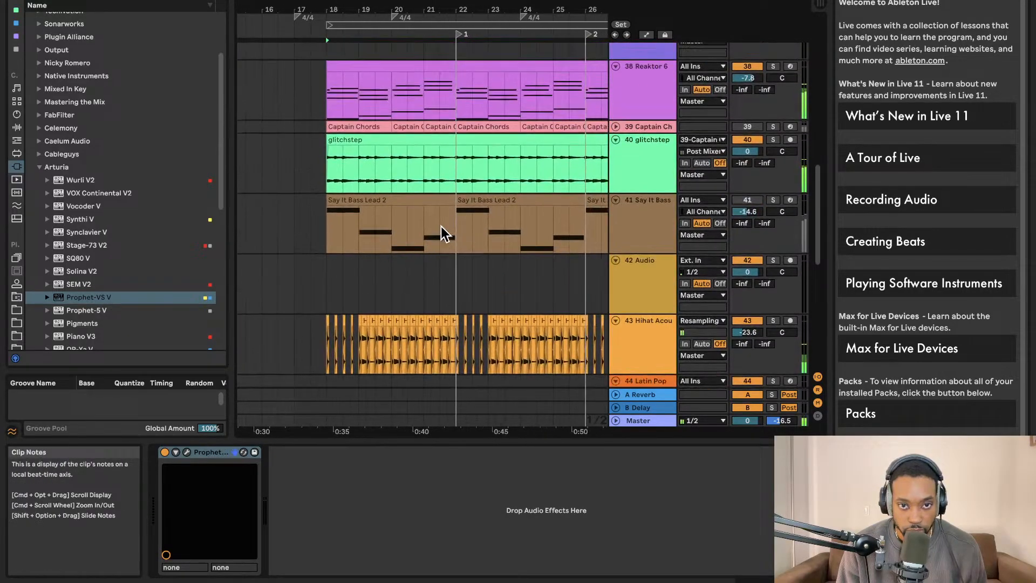
pyautogui.click(389, 77)
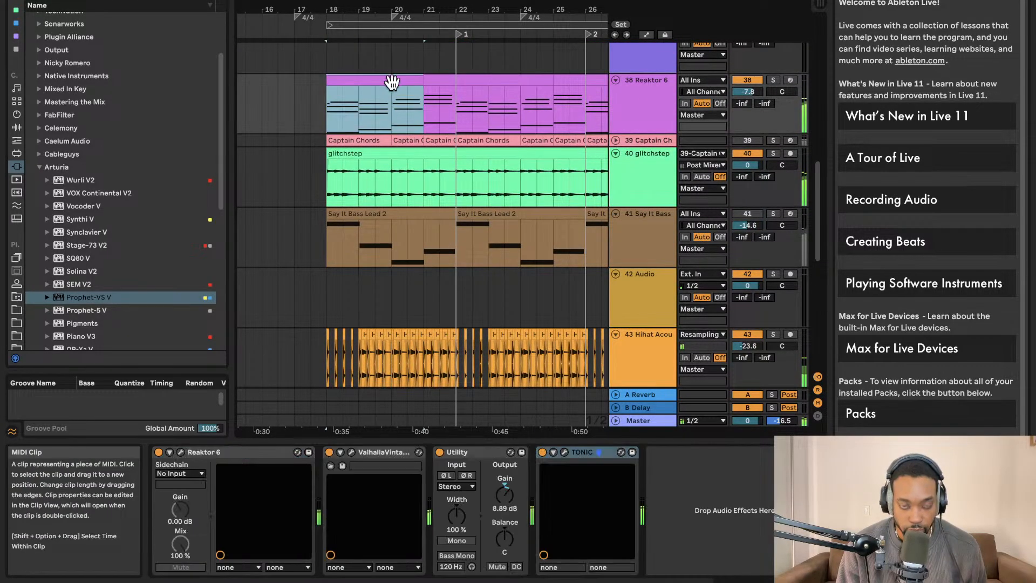
pyautogui.scroll(-4, 439, 208)
pyautogui.scroll(5, 439, 208)
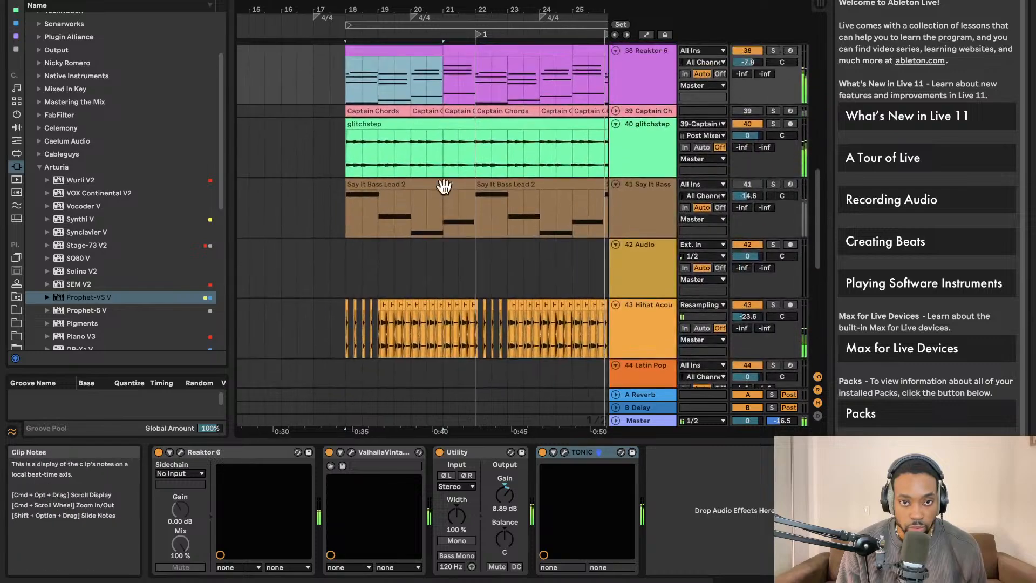
pyautogui.hscroll(-1, 472, 73)
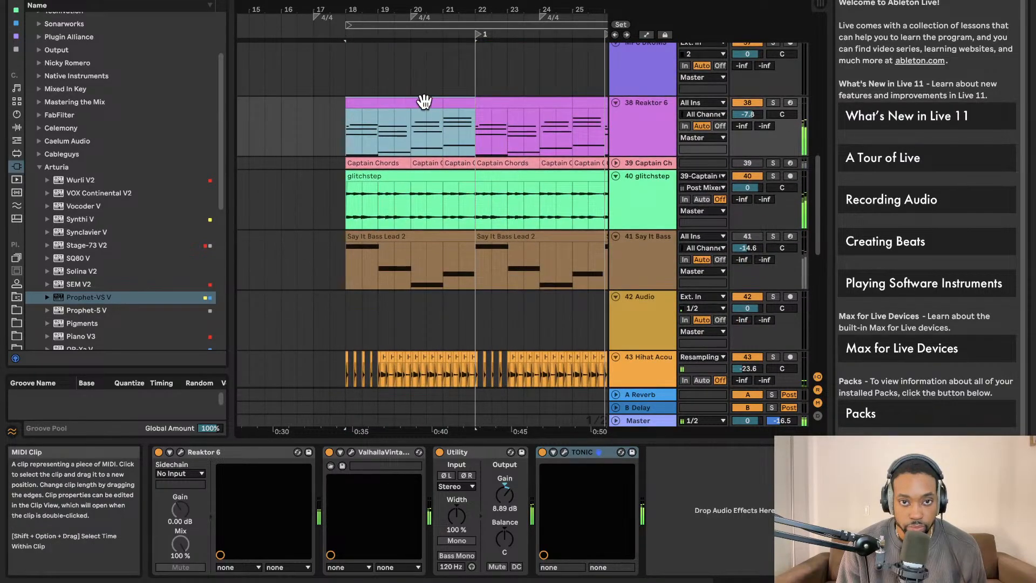
pyautogui.scroll(-5, 441, 129)
pyautogui.scroll(6, 443, 135)
pyautogui.hscroll(-3, 442, 135)
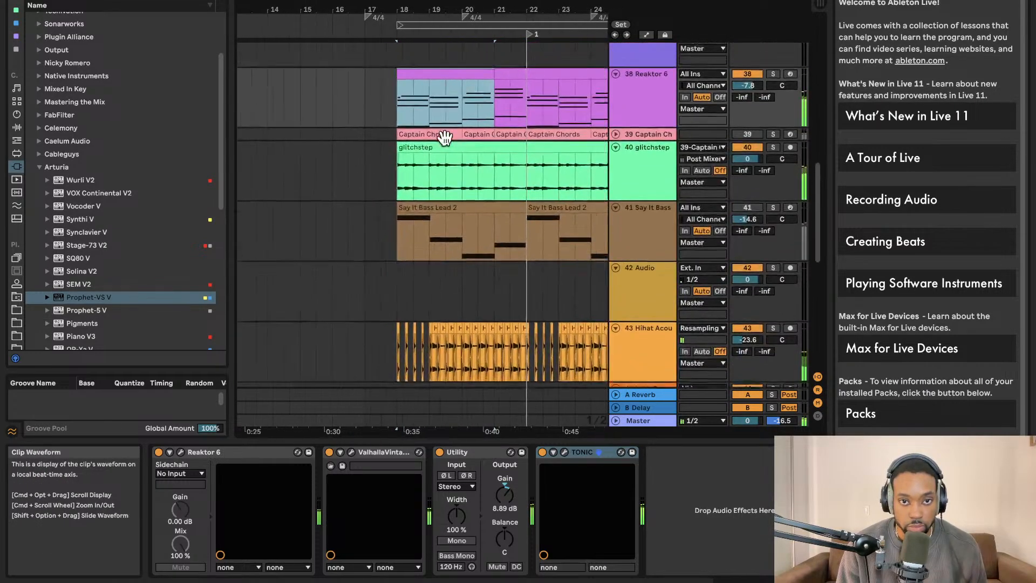
pyautogui.click(556, 126)
pyautogui.click(519, 129)
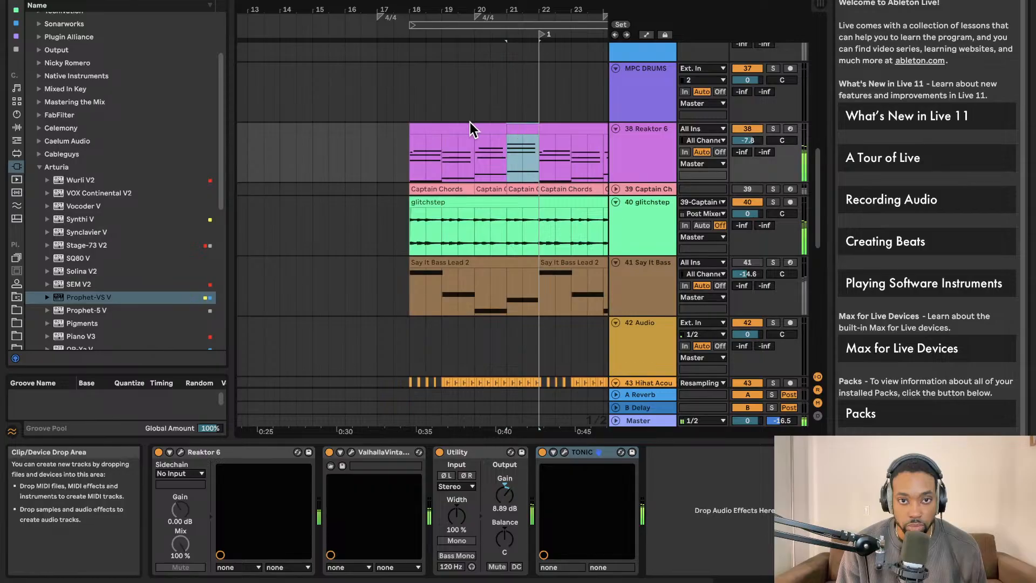
pyautogui.click(471, 122)
pyautogui.click(456, 129)
pyautogui.click(519, 128)
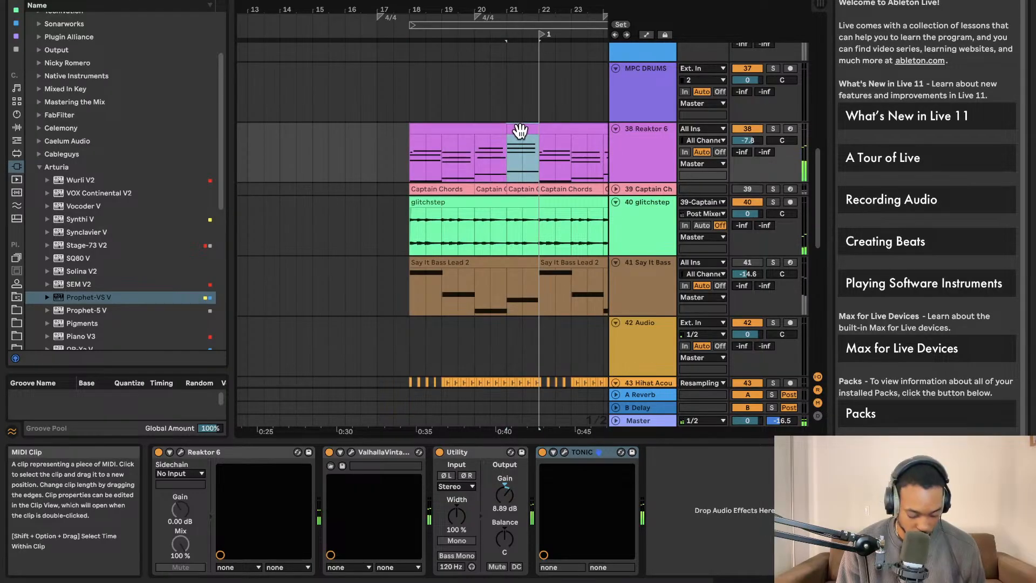
pyautogui.click(485, 128)
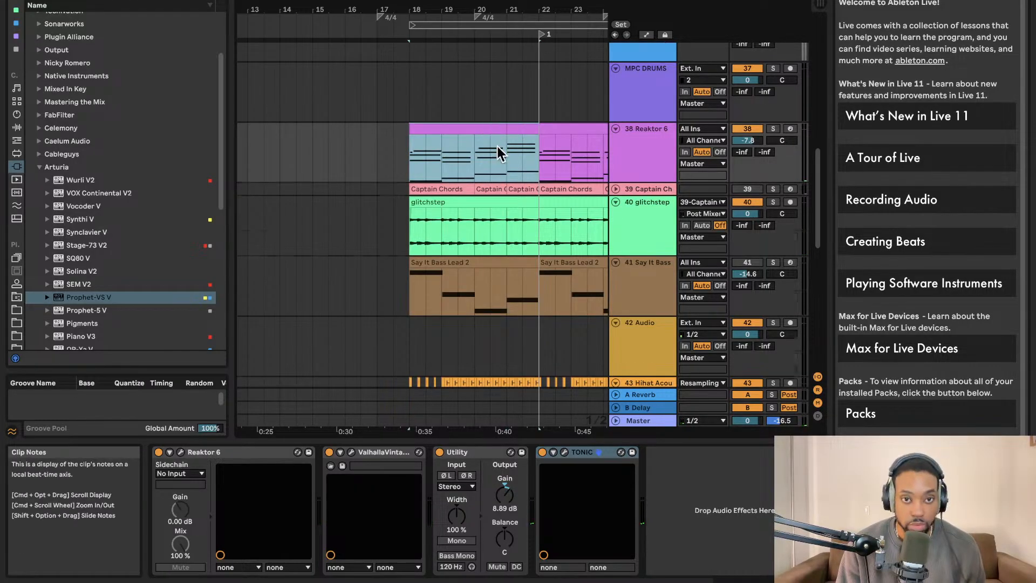
# Paste the copied chords at bar 18 on the Prophet-VS track, start playback and unfold the track.
pyautogui.scroll(-10, 480, 264)
pyautogui.moveTo(417, 353); pyautogui.dragTo(406, 352)
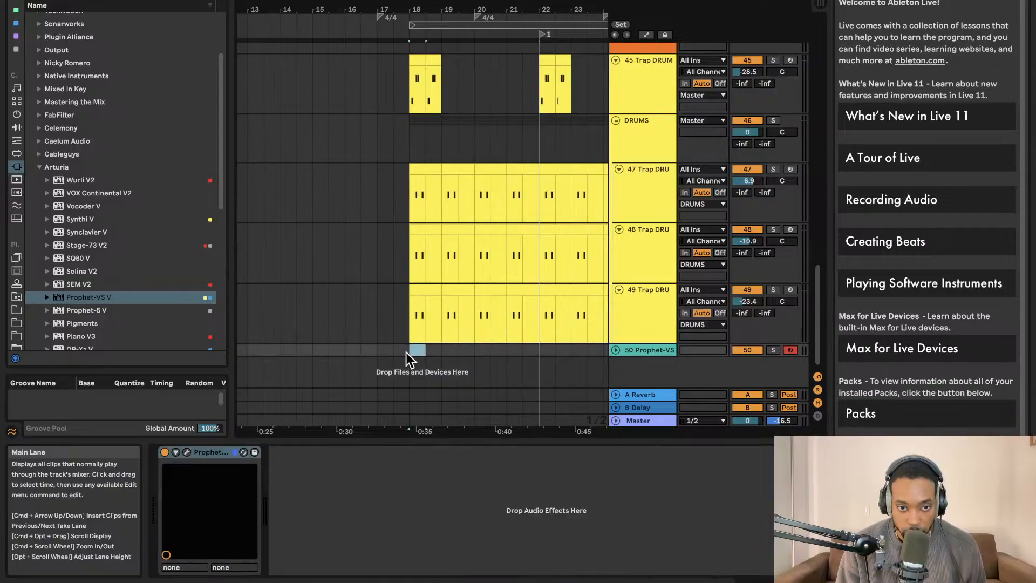
pyautogui.click(409, 351)
pyautogui.press('super+v')
pyautogui.press('space')
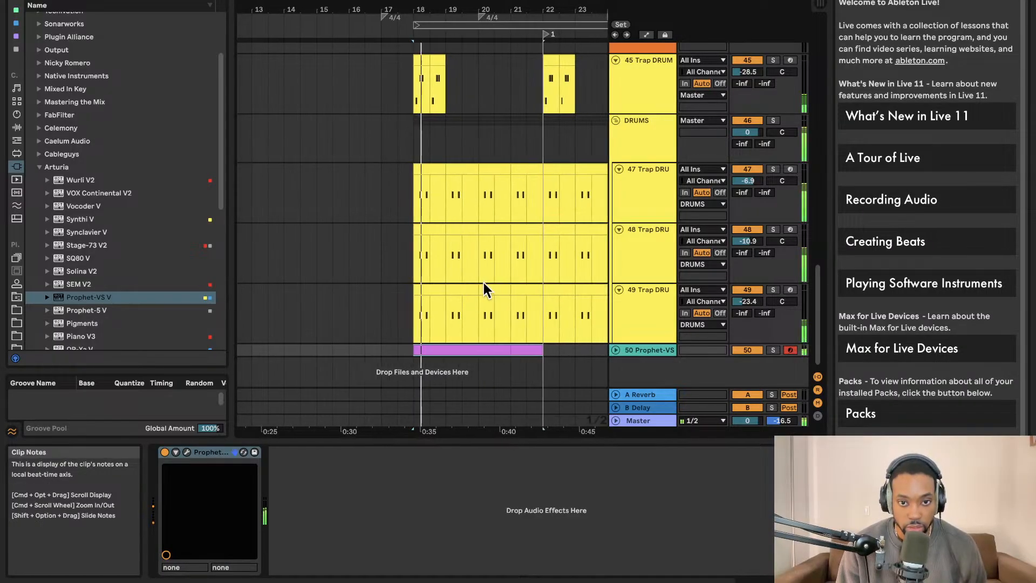
pyautogui.click(615, 350)
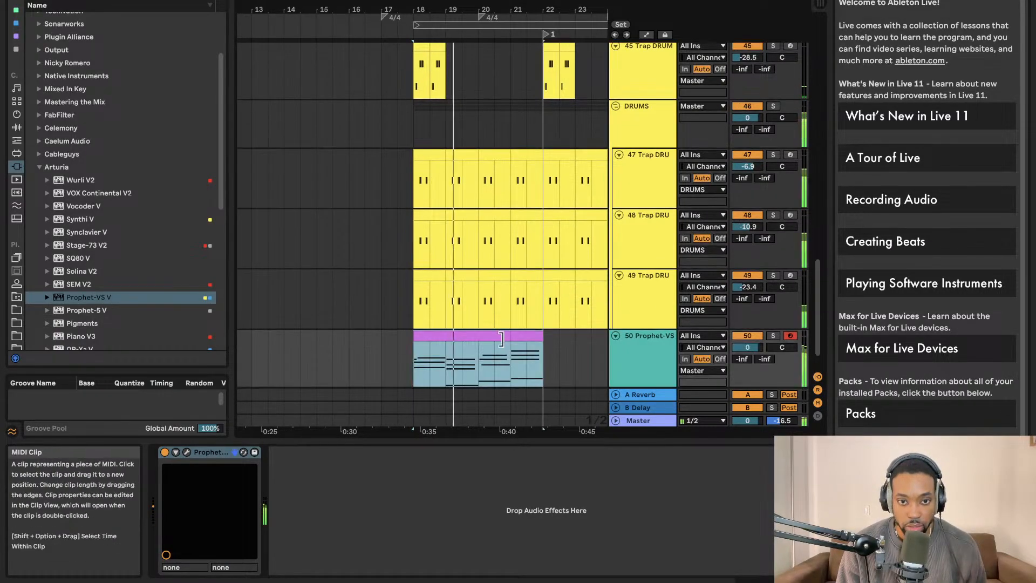
# Duplicate the four-bar chord section on the Prophet-VS track until it reaches bar 30.
pyautogui.keyDown('shift'); pyautogui.click(511, 335); pyautogui.keyUp('shift')
pyautogui.click(539, 335)
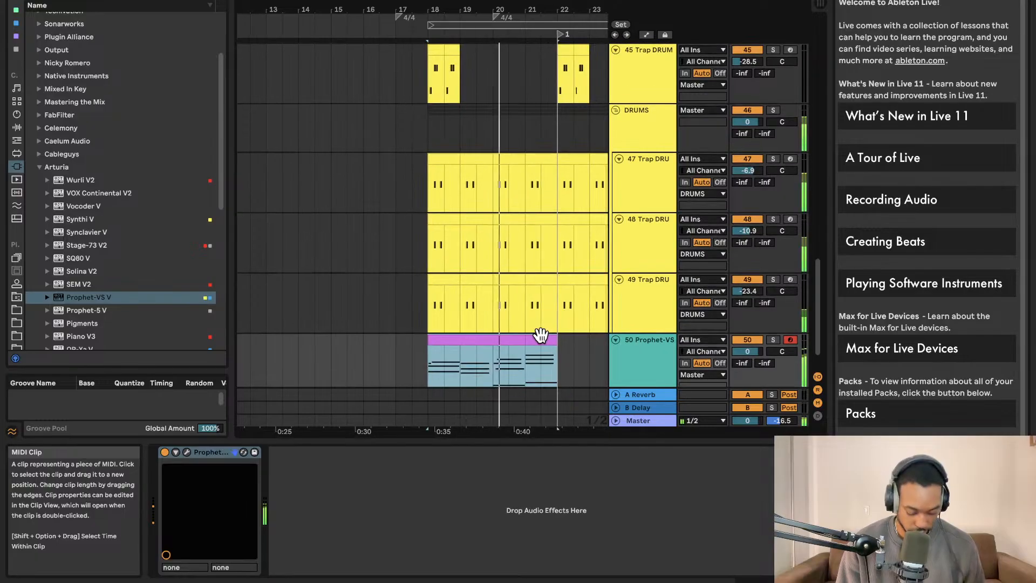
pyautogui.press('super+d')
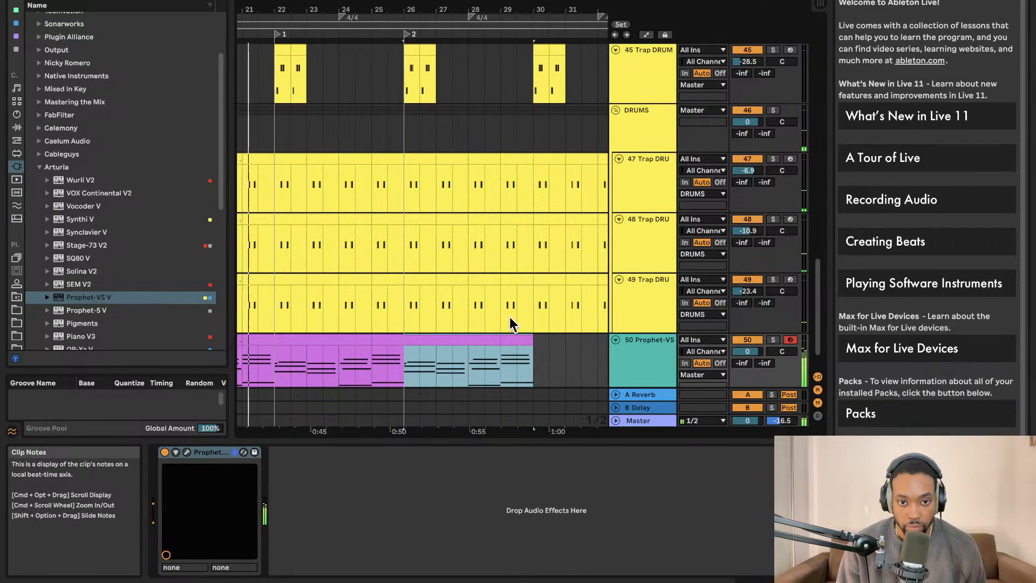
# Review the Reaktor 6, glitchstep, bass and hihat tracks while the loop plays with the Prophet-VS chords.
pyautogui.hscroll(-2, 509, 316)
pyautogui.scroll(10, 506, 308)
pyautogui.scroll(5, 510, 300)
pyautogui.hscroll(-2, 518, 291)
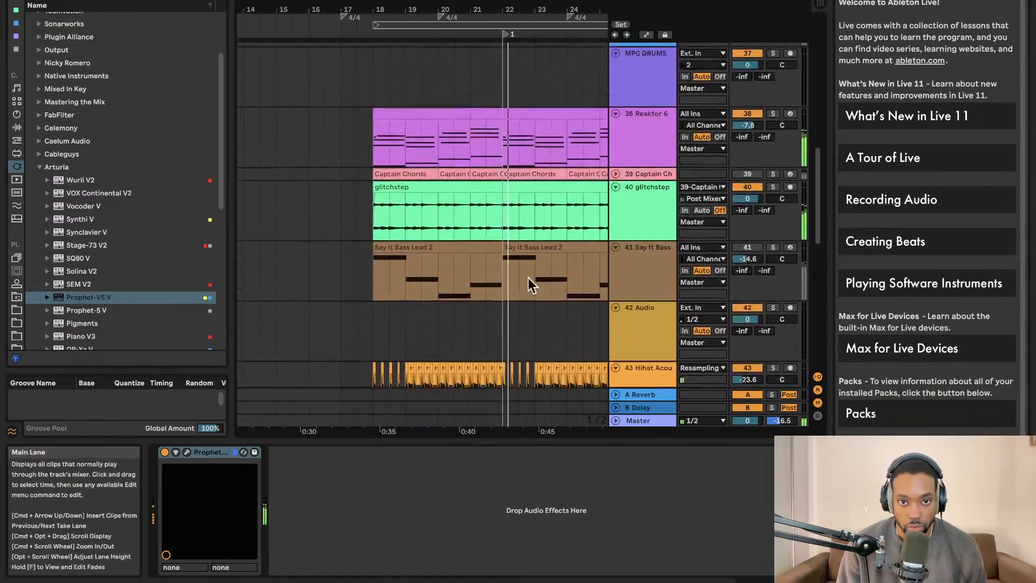
pyautogui.scroll(-2, 451, 224)
pyautogui.hscroll(2, 451, 224)
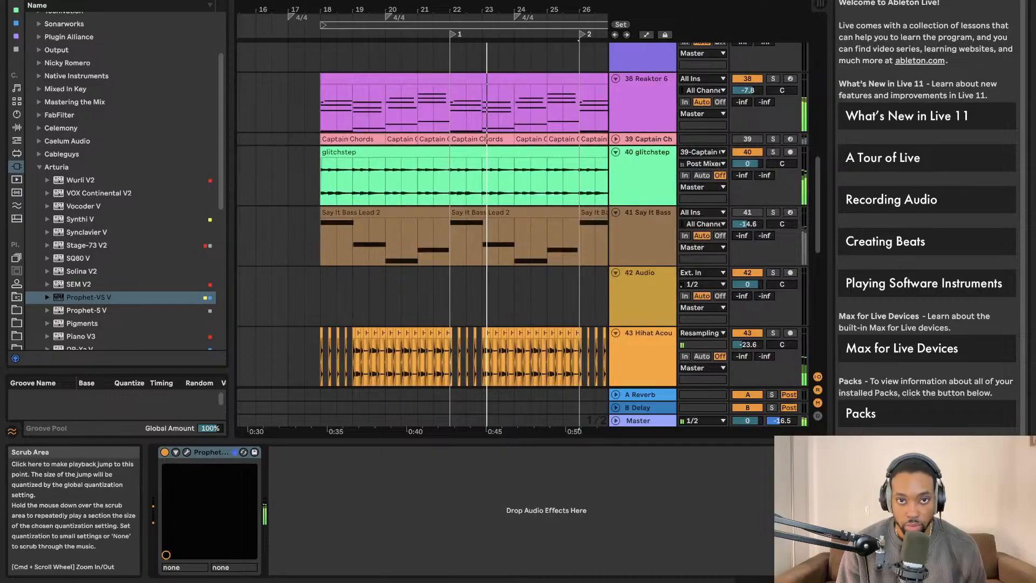
# Undo the last chord duplication on the Prophet-VS track so that bar 26 onward is empty.
pyautogui.click(464, 25)
pyautogui.scroll(-10, 503, 116)
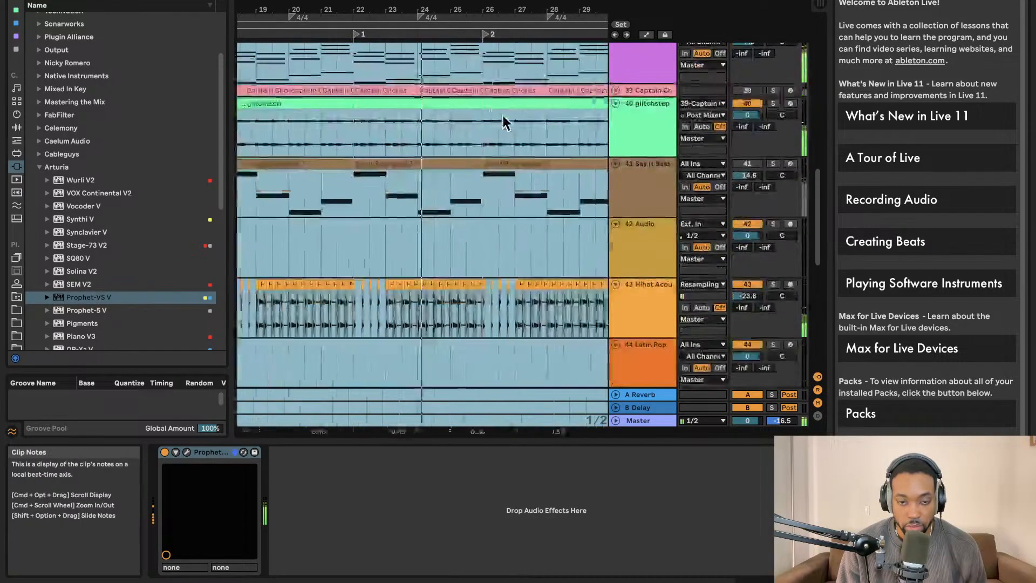
pyautogui.hscroll(3, 503, 164)
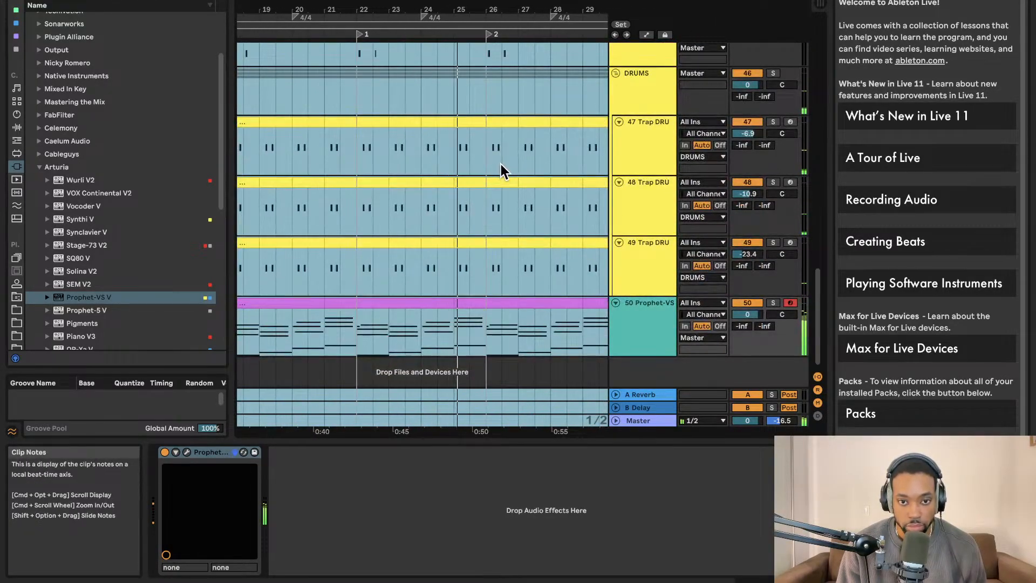
pyautogui.click(491, 308)
pyautogui.click(492, 304)
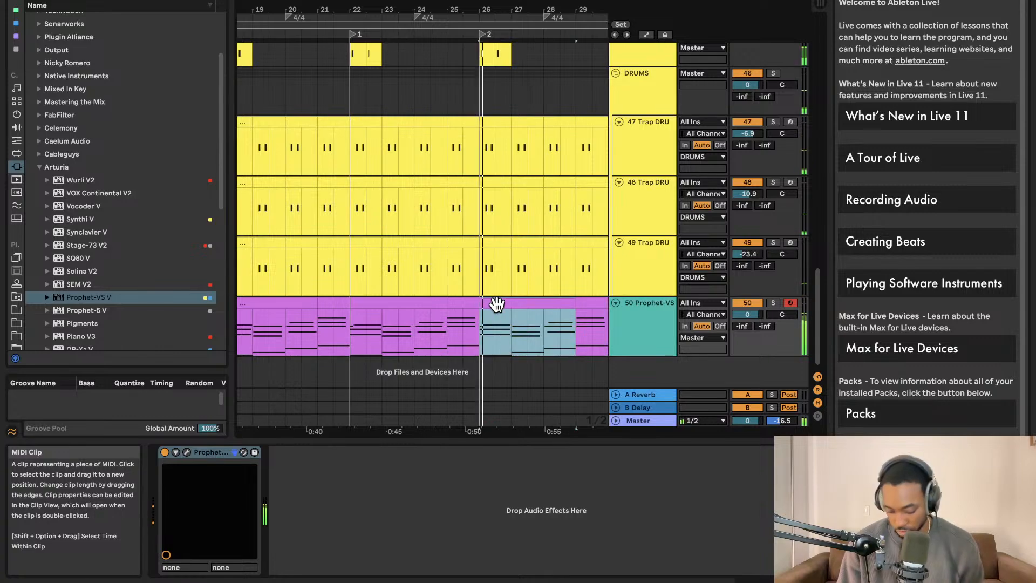
pyautogui.press('Delete')
pyautogui.press('super+z')
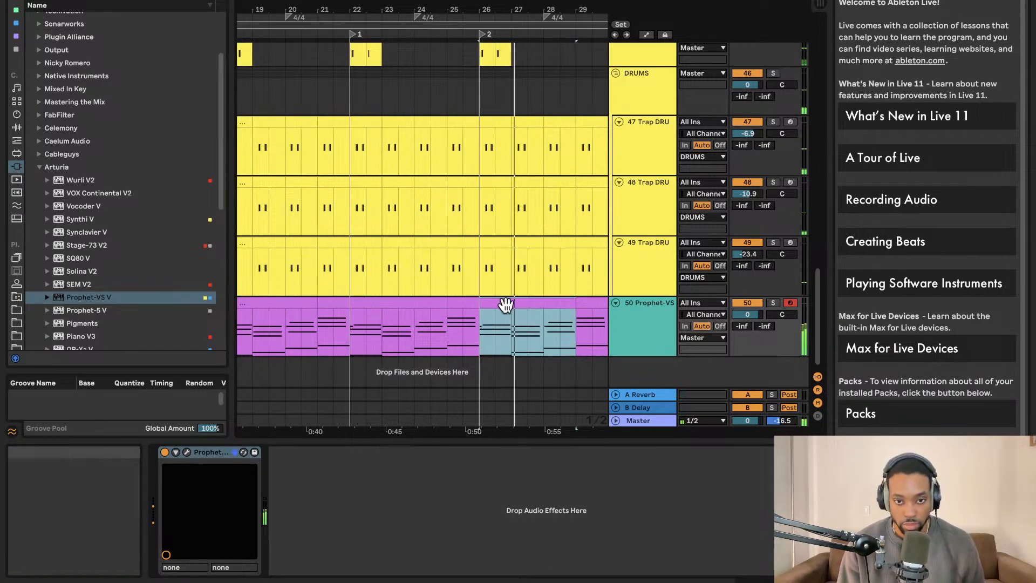
pyautogui.press('super+z')
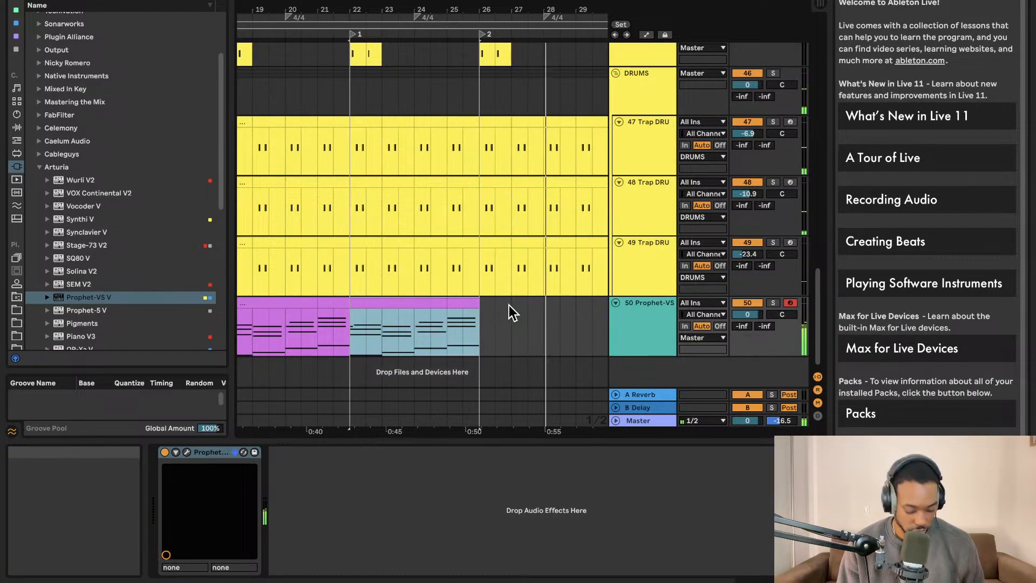
pyautogui.click(101, 0)
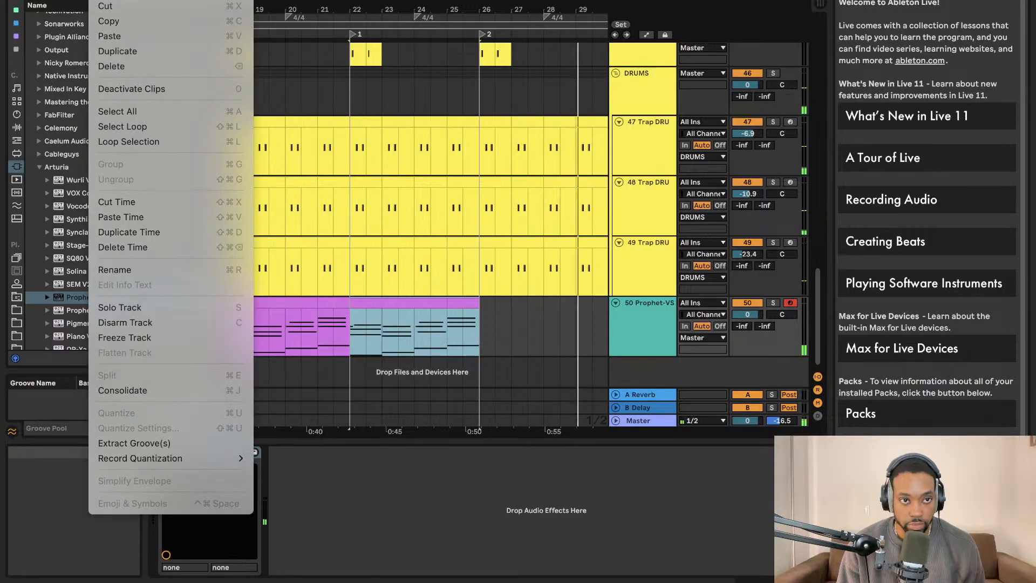
pyautogui.moveTo(73, 0)
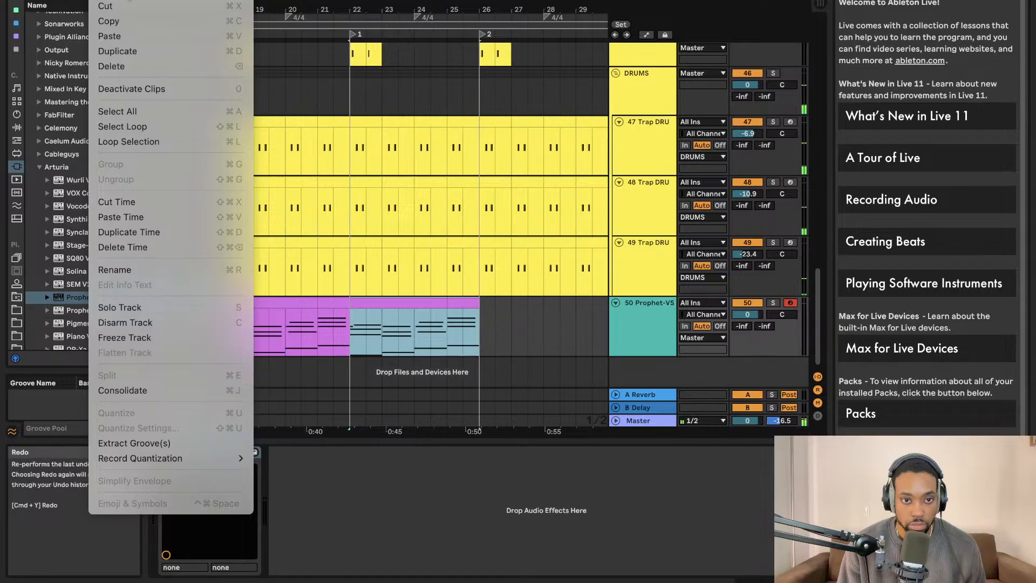
# Duplicate the four-bar chord section at bars 22 to 26 on the Prophet-VS track until it reaches bar 34.
pyautogui.press('super+d')
pyautogui.hscroll(3, 302, 223)
pyautogui.press('space')
pyautogui.press('space')
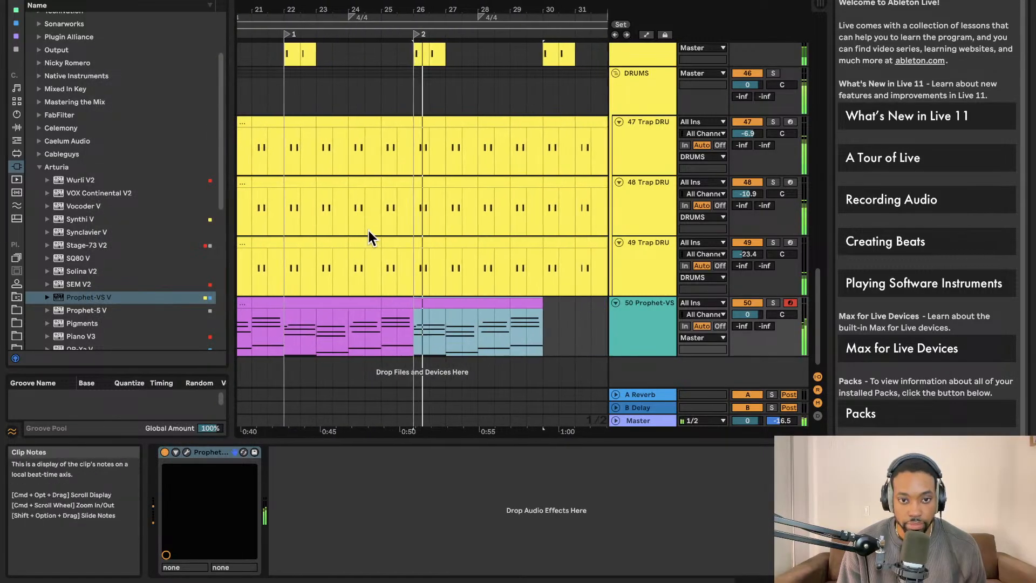
pyautogui.hscroll(3, 370, 231)
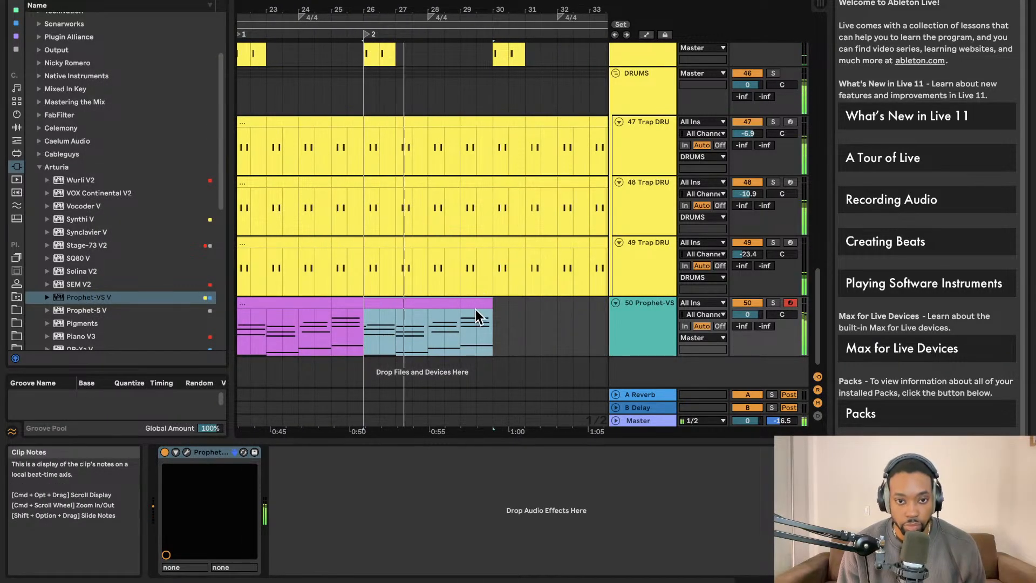
pyautogui.press('super+d')
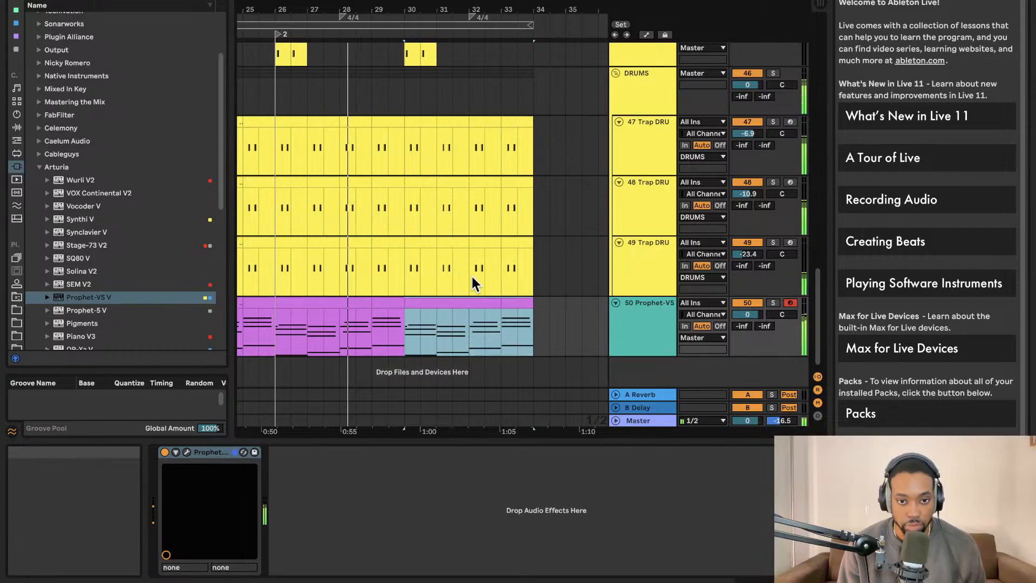
# Deactivate the Prophet-VS chord clip spanning bars 30 to 33.
pyautogui.hscroll(-1, 472, 283)
pyautogui.hotkey('shift', 'Left')
pyautogui.hotkey('shift', 'Left')
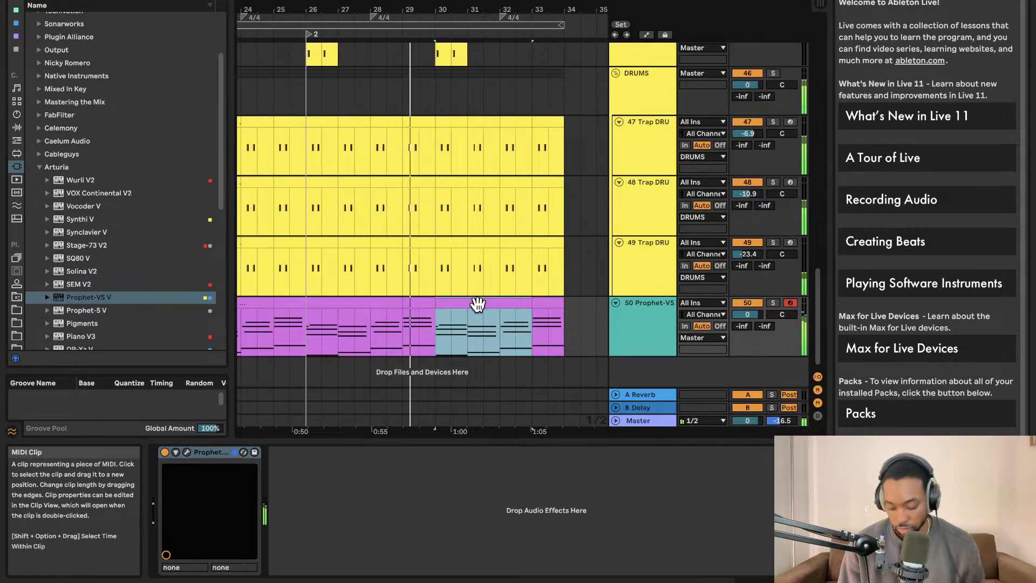
pyautogui.press('0')
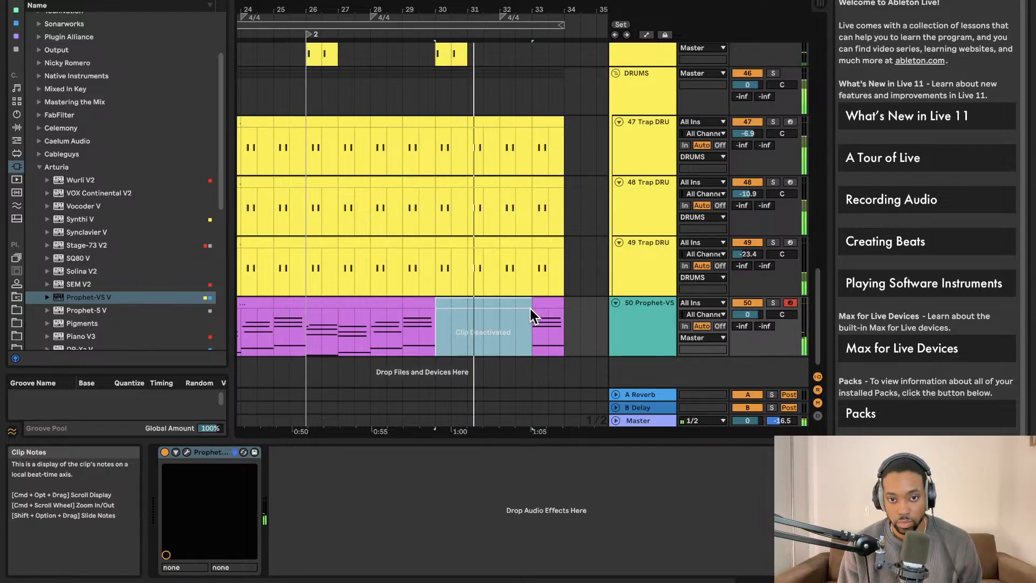
# Review the whole looped arrangement from the Reaktor 6 chords to the trap drums while it plays.
pyautogui.scroll(10, 519, 298)
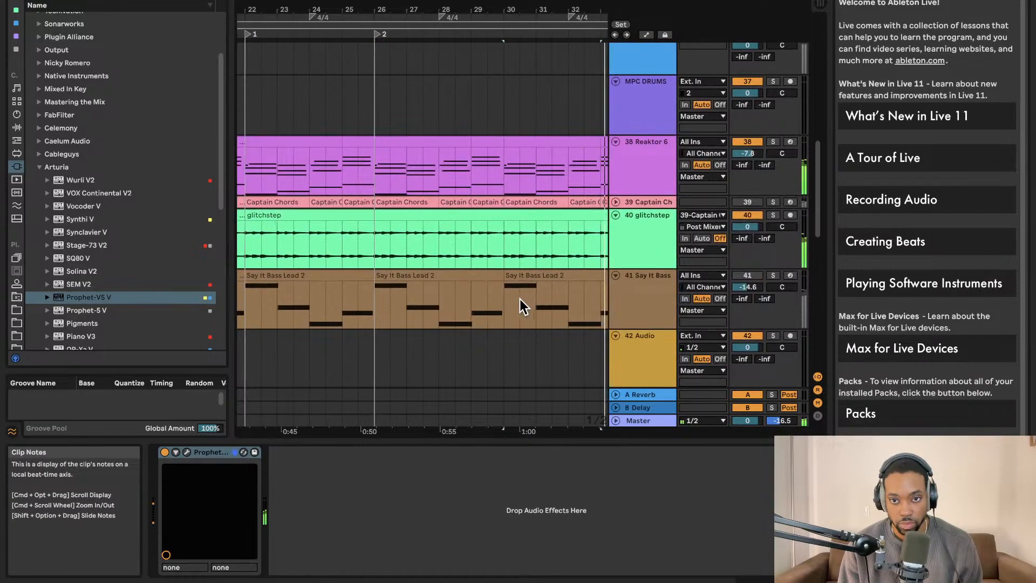
pyautogui.scroll(-3, 519, 299)
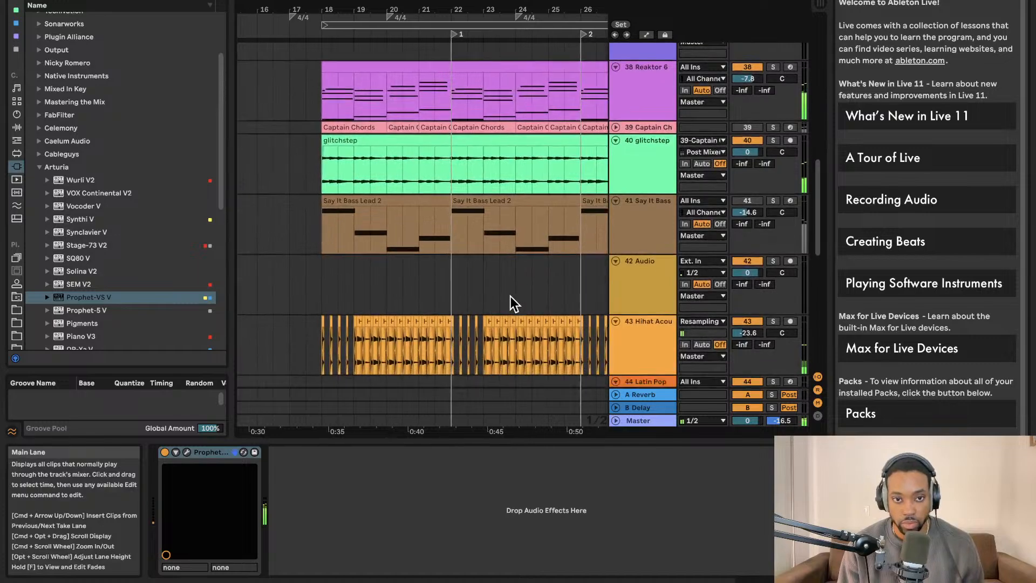
pyautogui.scroll(-7, 510, 296)
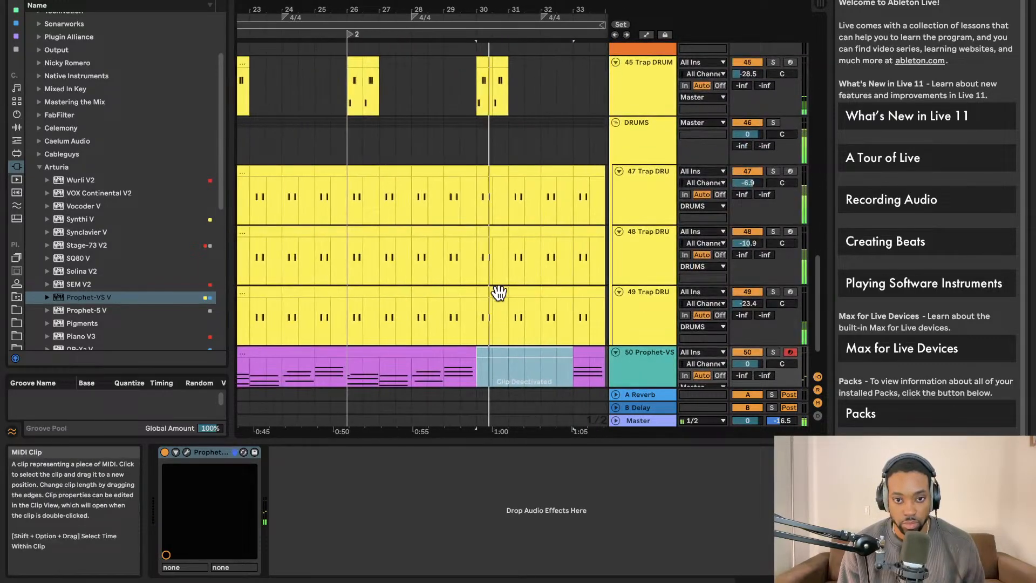
pyautogui.scroll(-1, 500, 178)
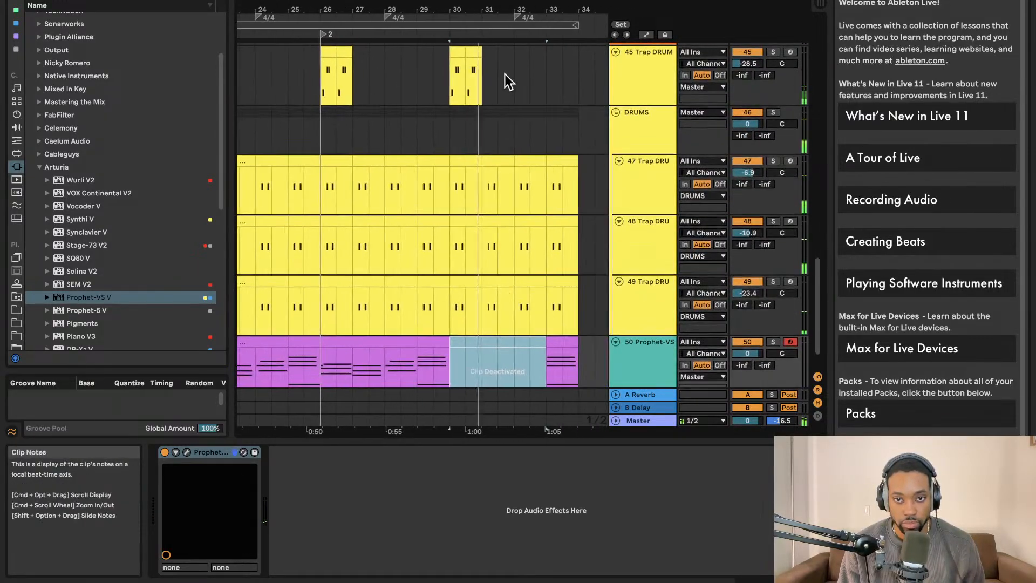
pyautogui.click(492, 24)
pyautogui.click(569, 24)
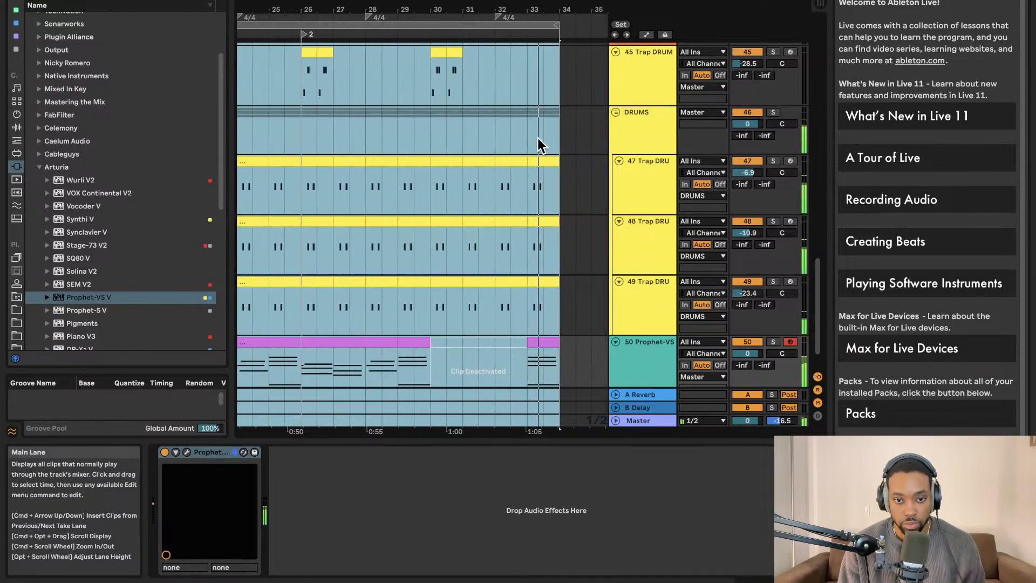
pyautogui.hscroll(-3, 537, 138)
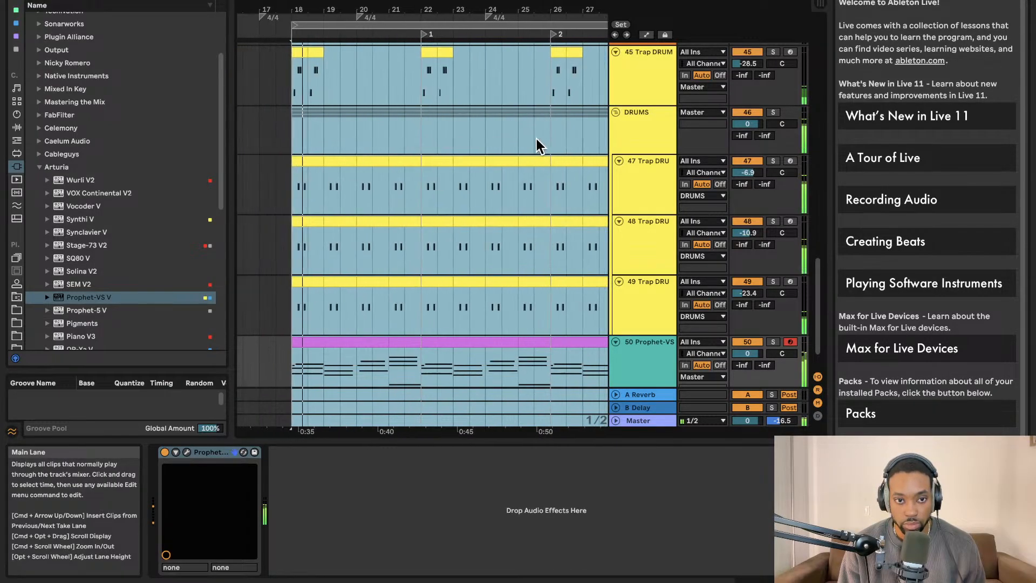
pyautogui.scroll(2, 534, 139)
pyautogui.scroll(-2, 522, 138)
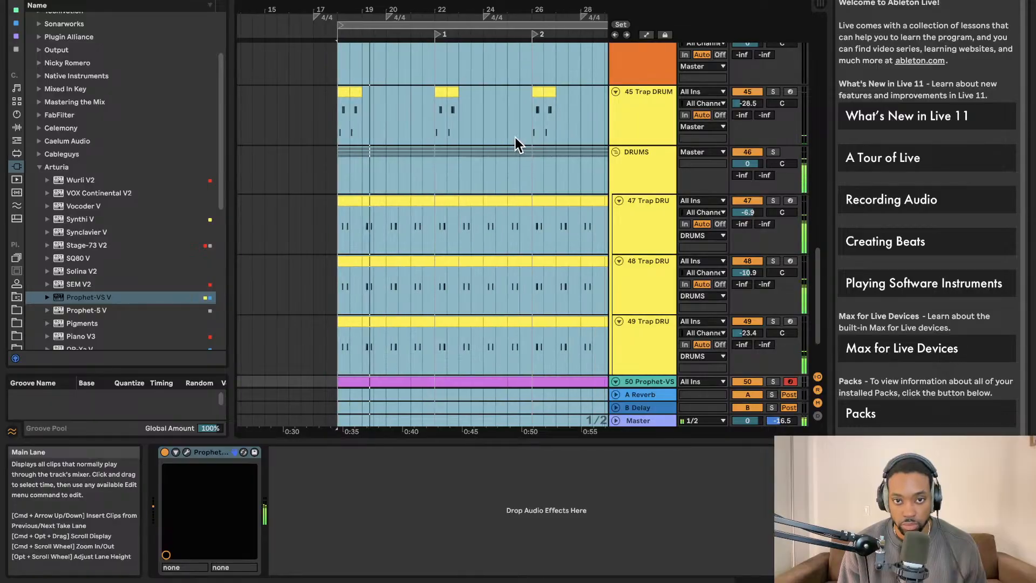
pyautogui.scroll(2, 516, 137)
pyautogui.hscroll(2, 515, 138)
pyautogui.hscroll(-2, 515, 139)
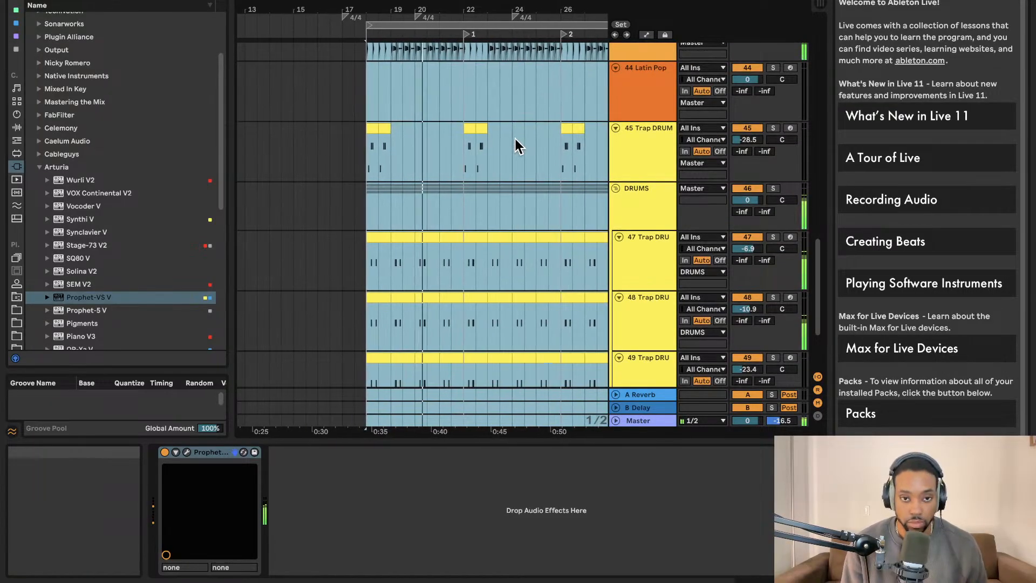
pyautogui.scroll(2, 575, 190)
pyautogui.scroll(8, 570, 190)
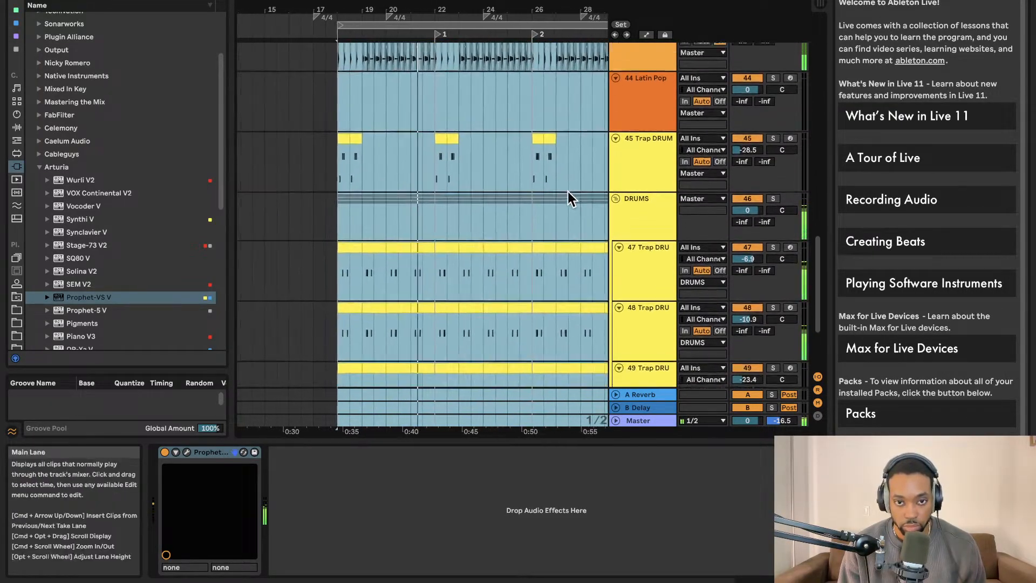
pyautogui.hscroll(5, 564, 190)
pyautogui.scroll(8, 552, 192)
pyautogui.hscroll(3, 553, 192)
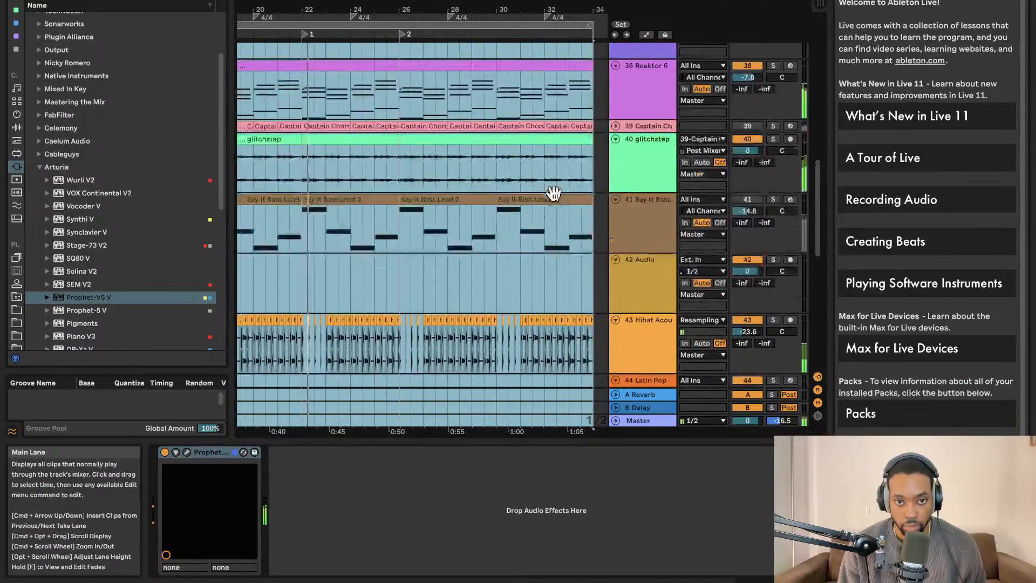
pyautogui.scroll(1, 419, 175)
# Split the glitchstep clip at bar 26 and deactivate the part after the split.
pyautogui.click(444, 189)
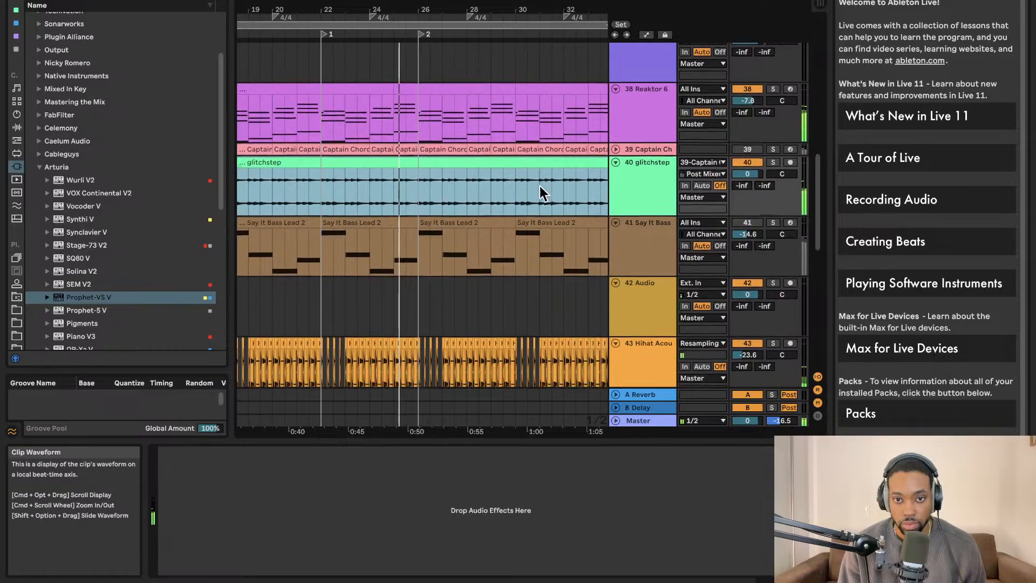
pyautogui.scroll(-1, 455, 174)
pyautogui.click(418, 173)
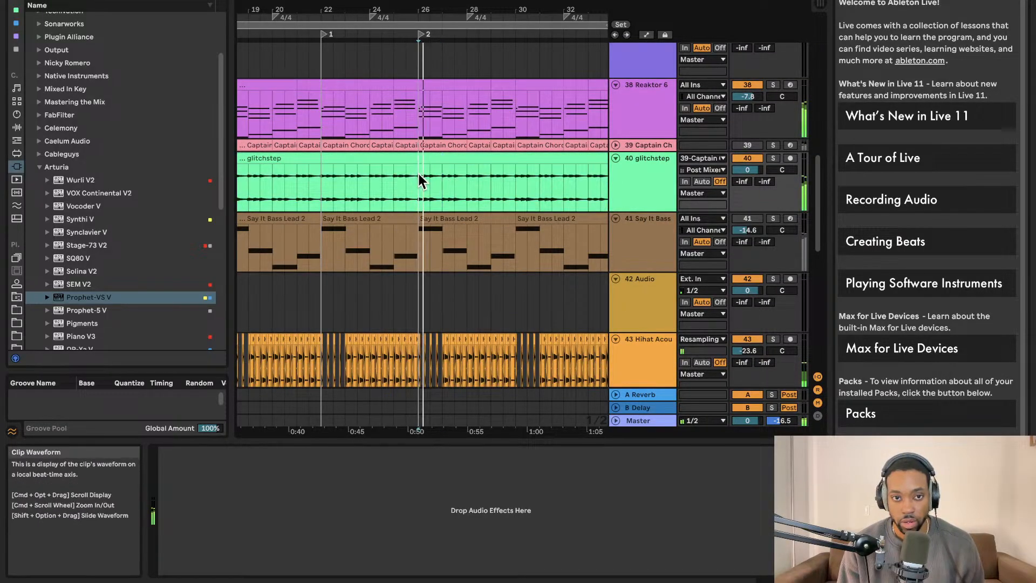
pyautogui.press('super+e')
pyautogui.click(452, 159)
pyautogui.press('0')
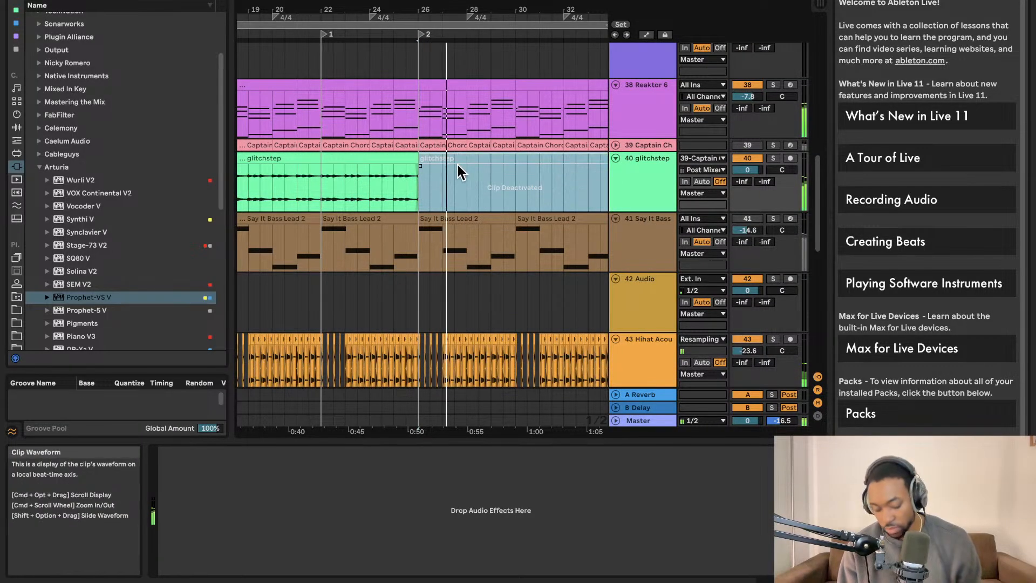
# Reactivate the glitchstep clip from bar 26 and deactivate the one spanning bars 18 to 26.
pyautogui.hscroll(-2, 454, 173)
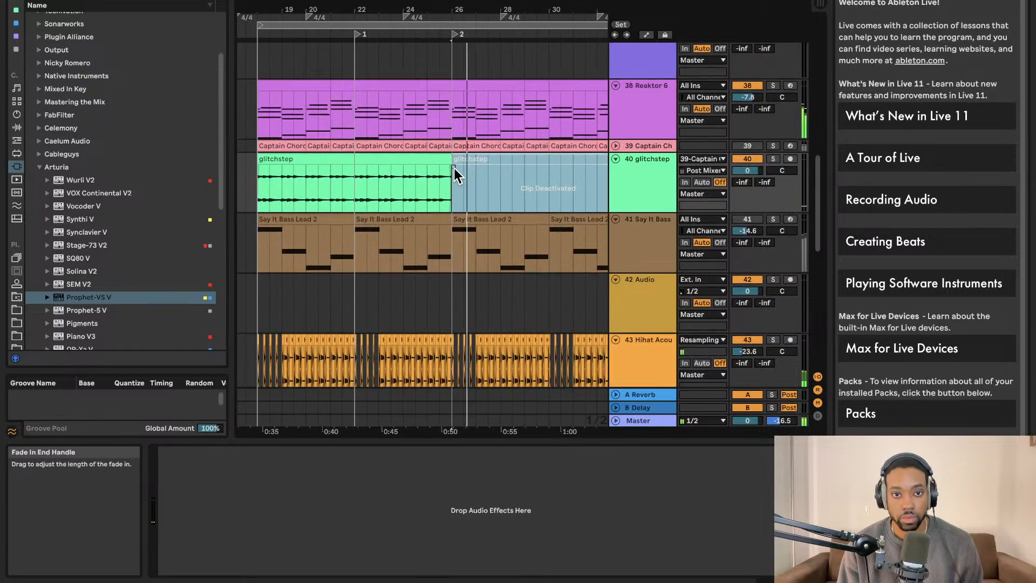
pyautogui.press('0')
pyautogui.click(423, 169)
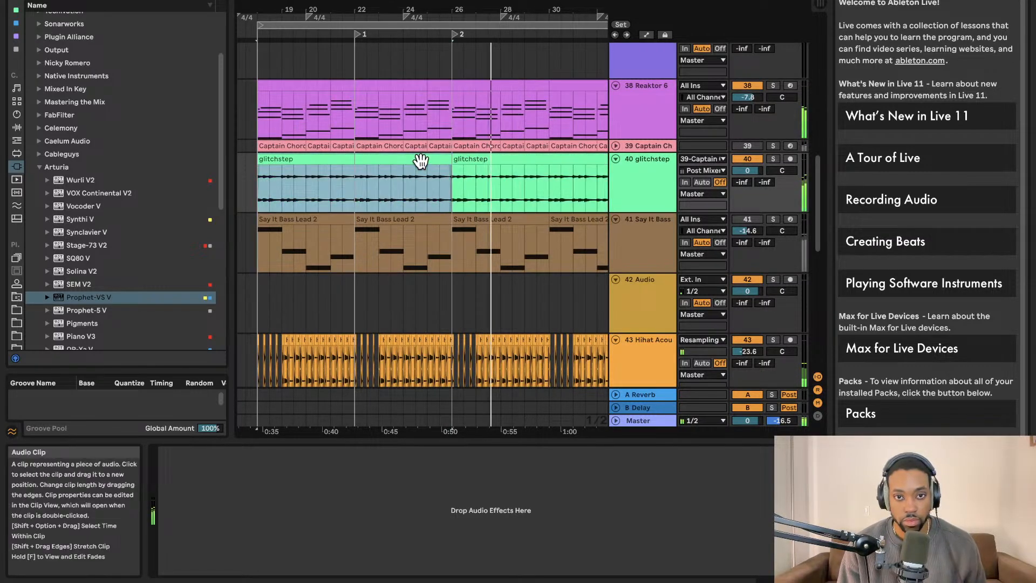
pyautogui.press('0')
pyautogui.hscroll(-4, 432, 169)
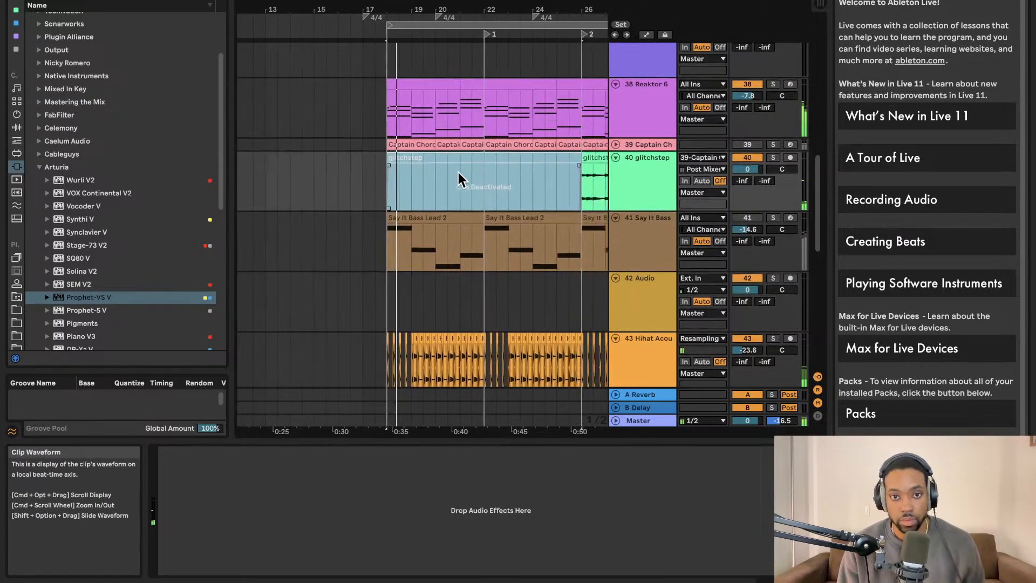
pyautogui.scroll(-2, 458, 172)
pyautogui.scroll(3, 474, 172)
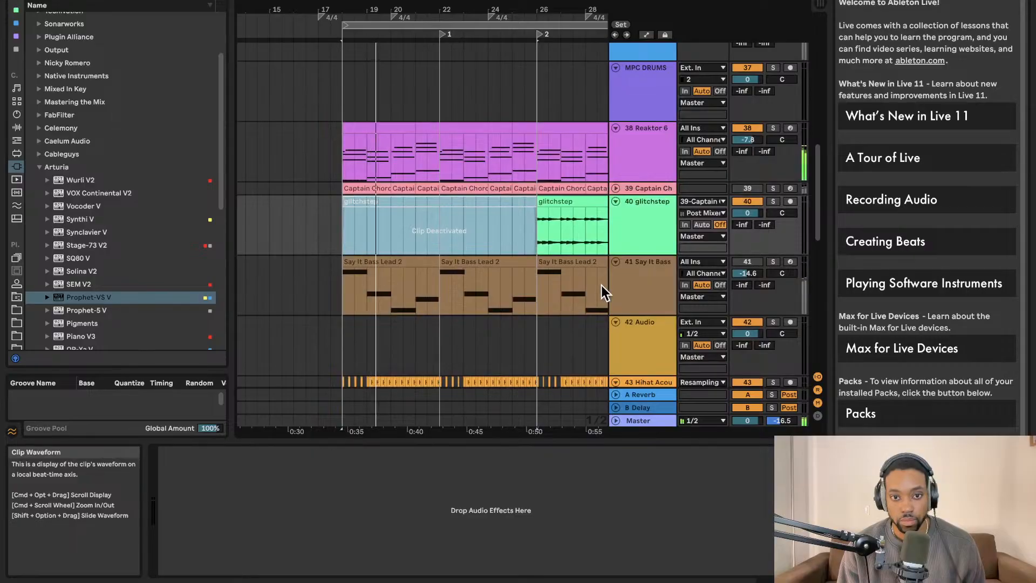
# Mute the hihat track briefly during playback and turn it back on.
pyautogui.scroll(-3, 598, 282)
pyautogui.click(747, 284)
pyautogui.scroll(-3, 675, 275)
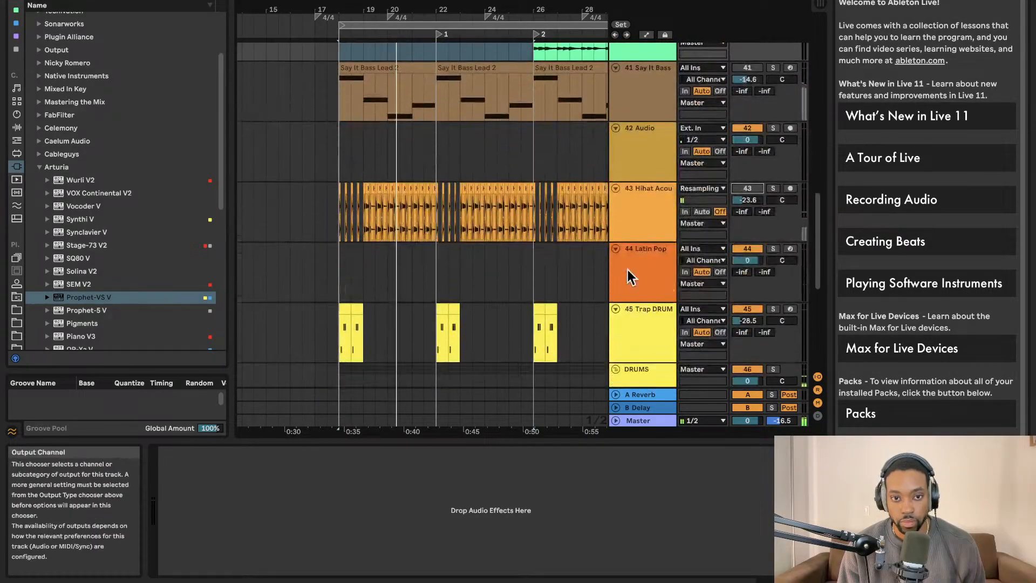
pyautogui.scroll(2, 620, 238)
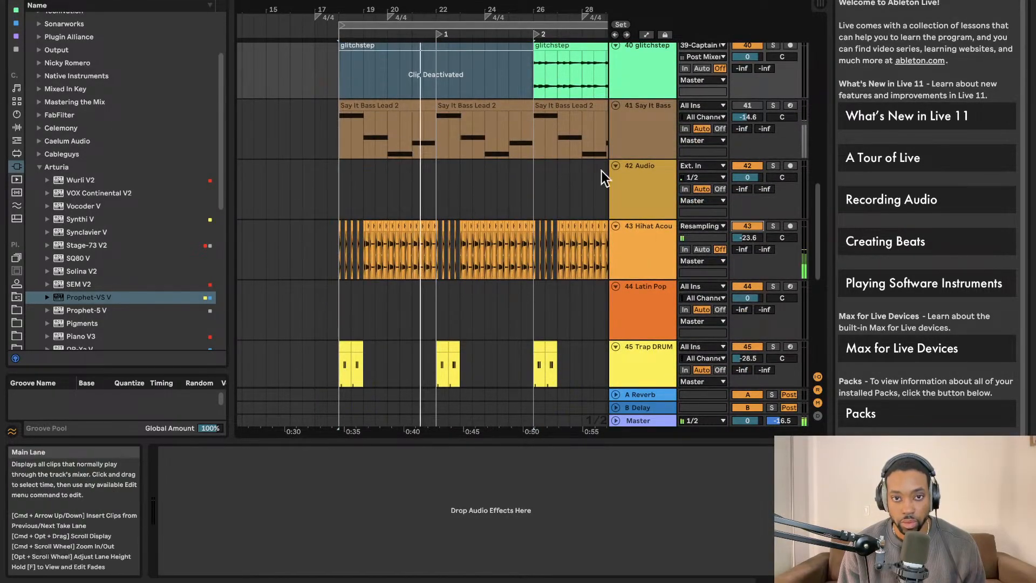
# Unmute the Say It Bass track and mute the Prophet-VS track.
pyautogui.click(649, 135)
pyautogui.click(746, 97)
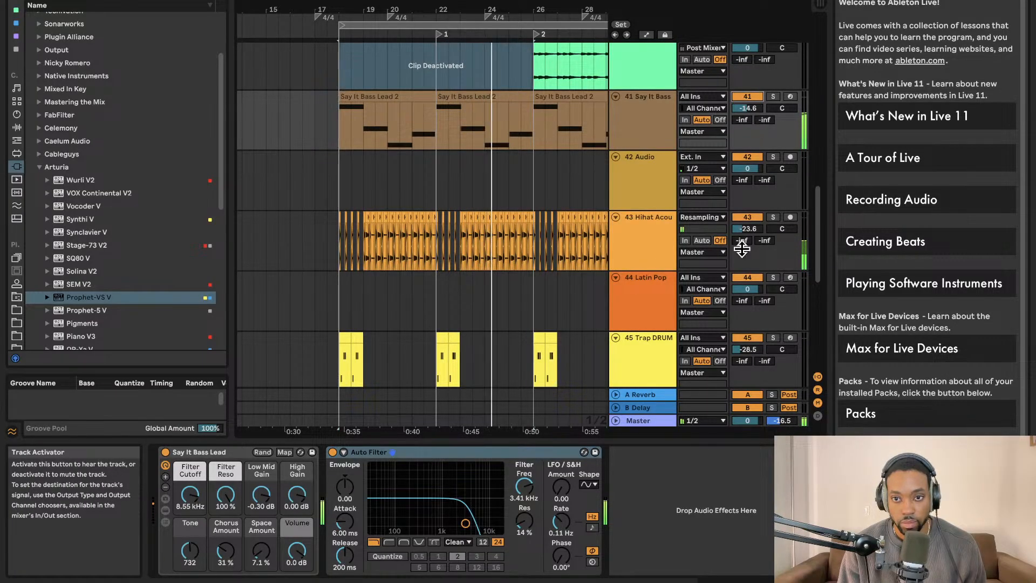
pyautogui.scroll(-5, 740, 248)
pyautogui.scroll(-6, 740, 249)
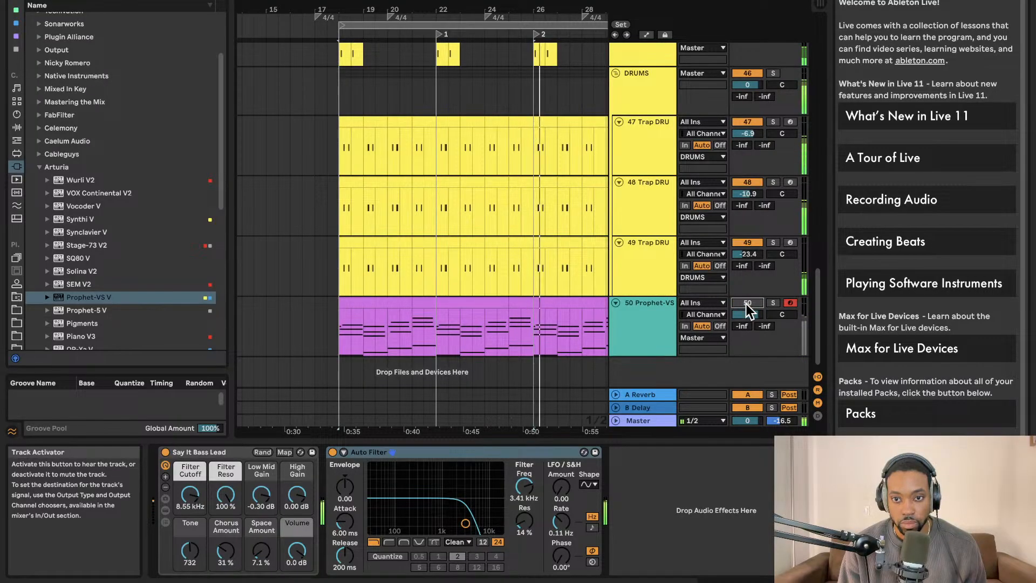
pyautogui.click(747, 304)
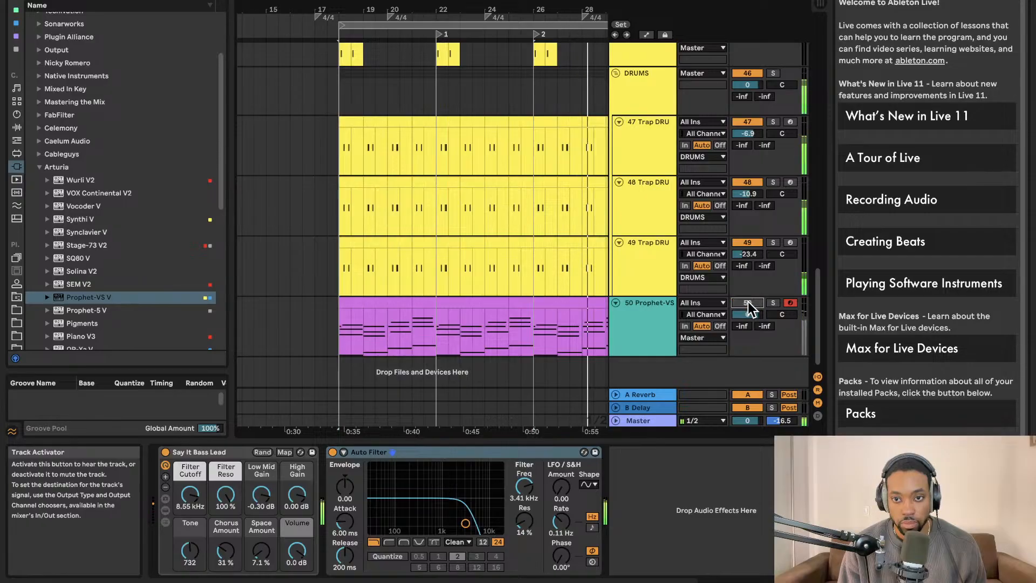
pyautogui.scroll(10, 589, 214)
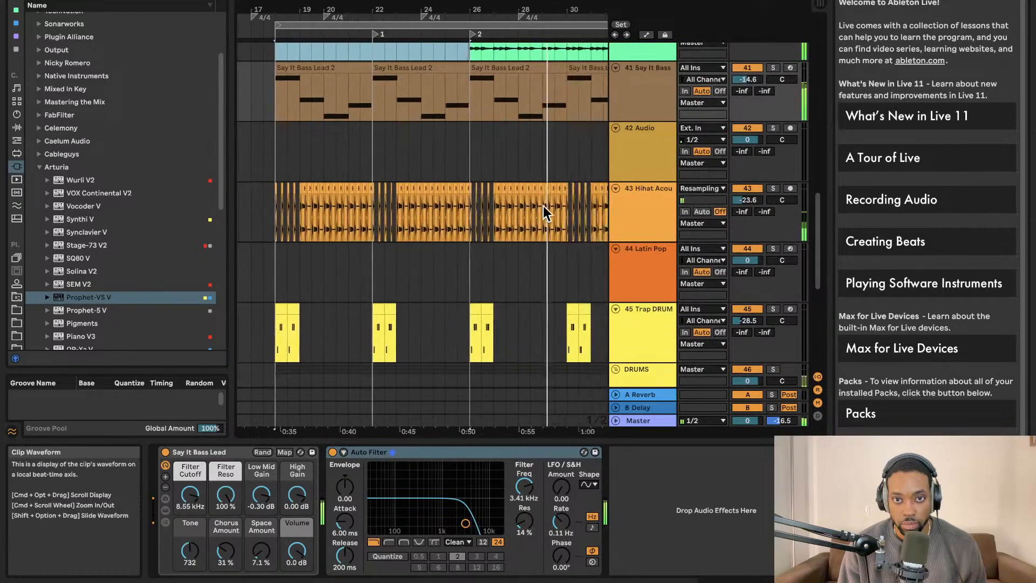
# Examine which layers play across bars 18 to 34 of the arrangement during playback.
pyautogui.scroll(2, 545, 206)
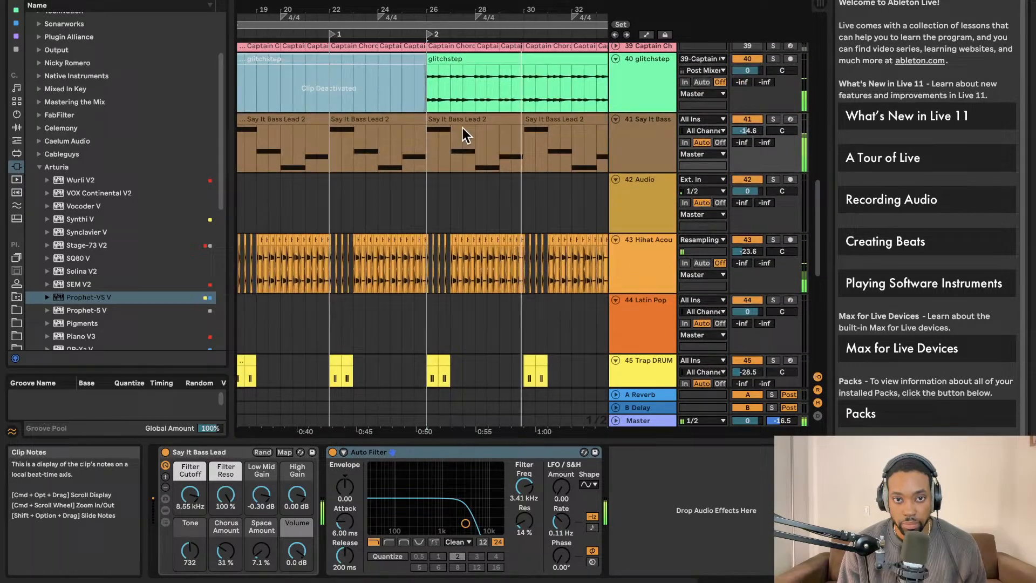
pyautogui.click(405, 124)
pyautogui.click(508, 123)
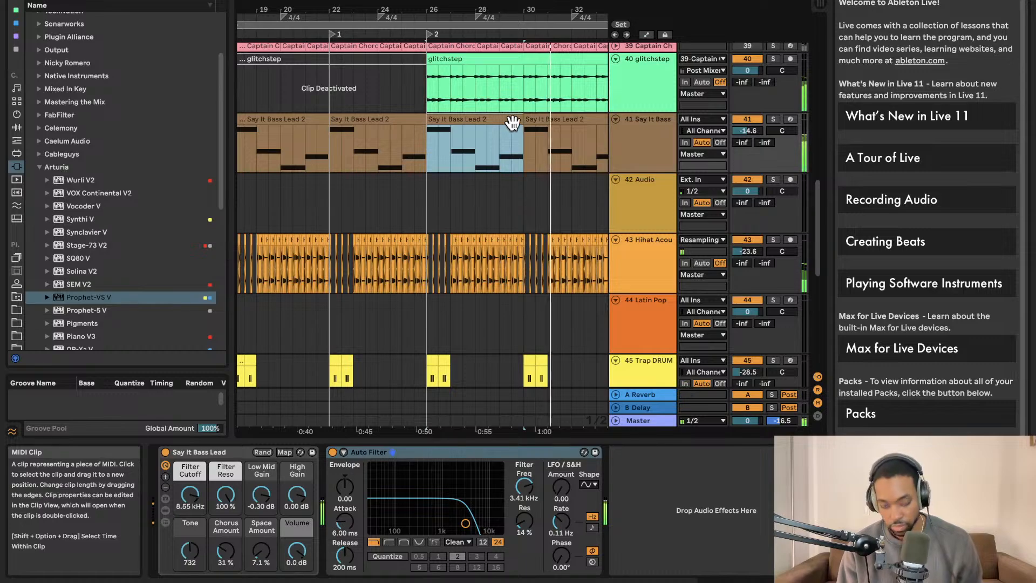
pyautogui.scroll(-10, 535, 124)
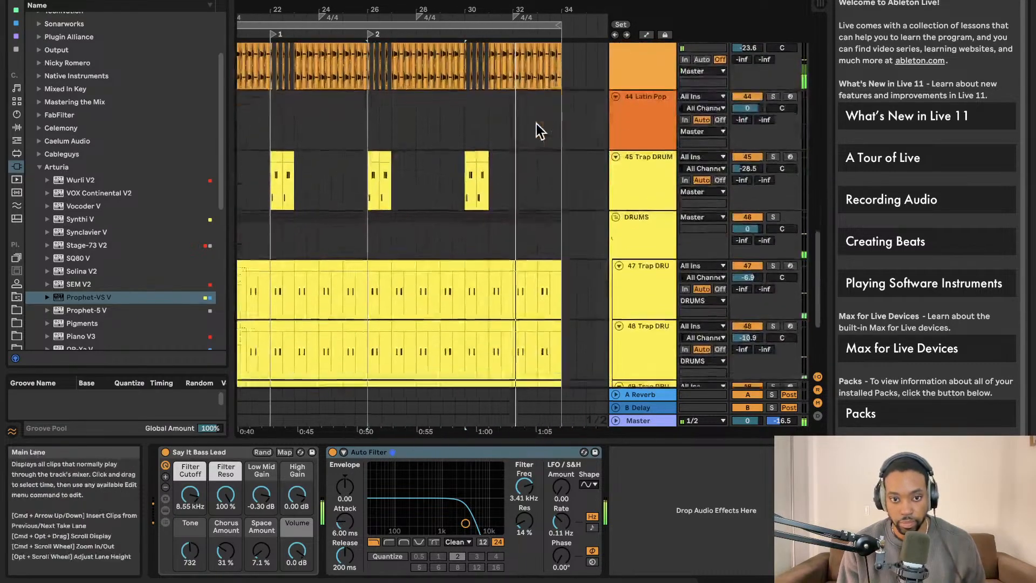
pyautogui.scroll(3, 535, 125)
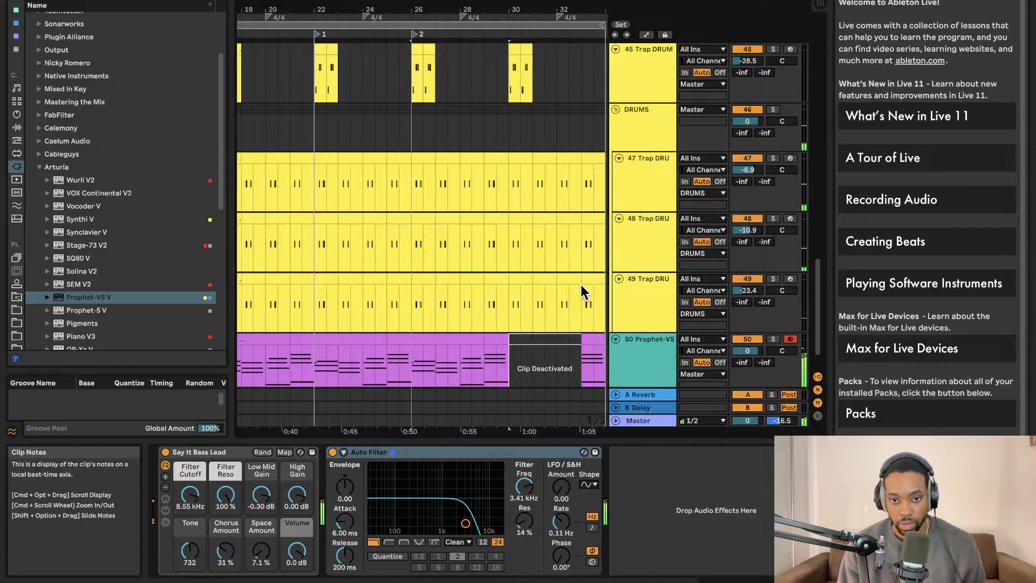
pyautogui.scroll(10, 581, 286)
pyautogui.hscroll(-5, 580, 287)
pyautogui.scroll(5, 577, 290)
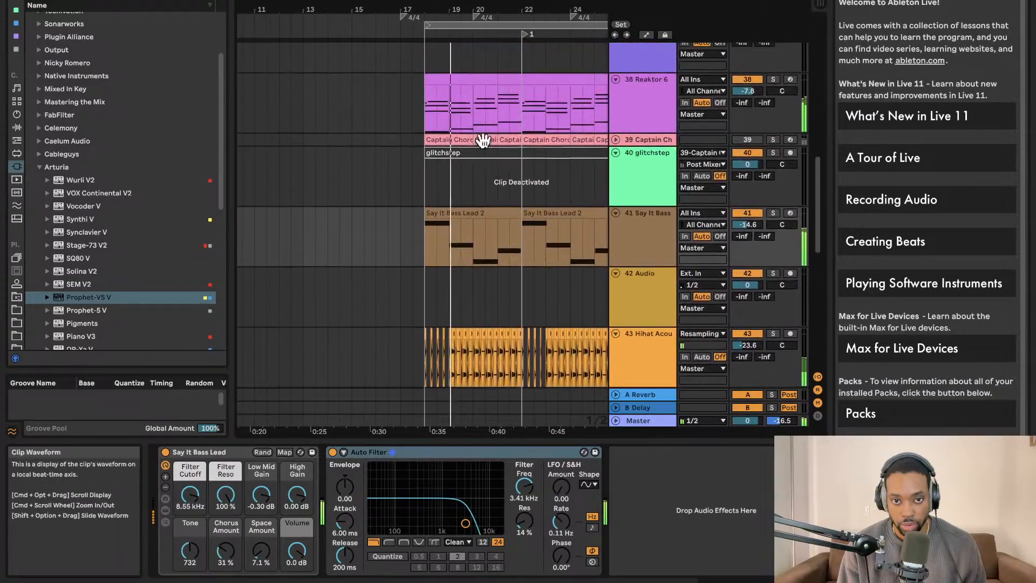
pyautogui.hscroll(3, 610, 168)
pyautogui.scroll(-1, 610, 167)
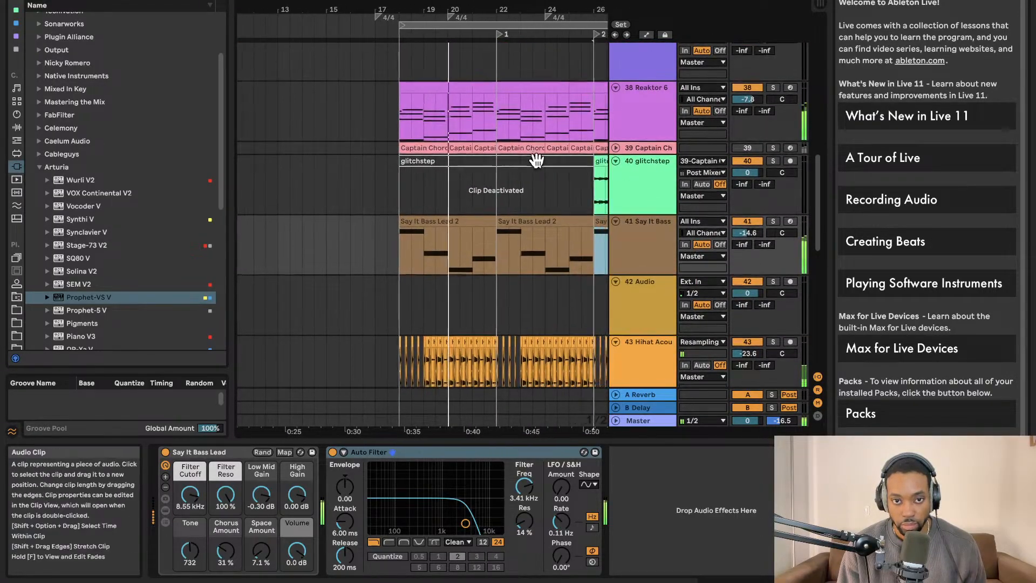
pyautogui.scroll(-14, 548, 180)
pyautogui.hscroll(5, 547, 180)
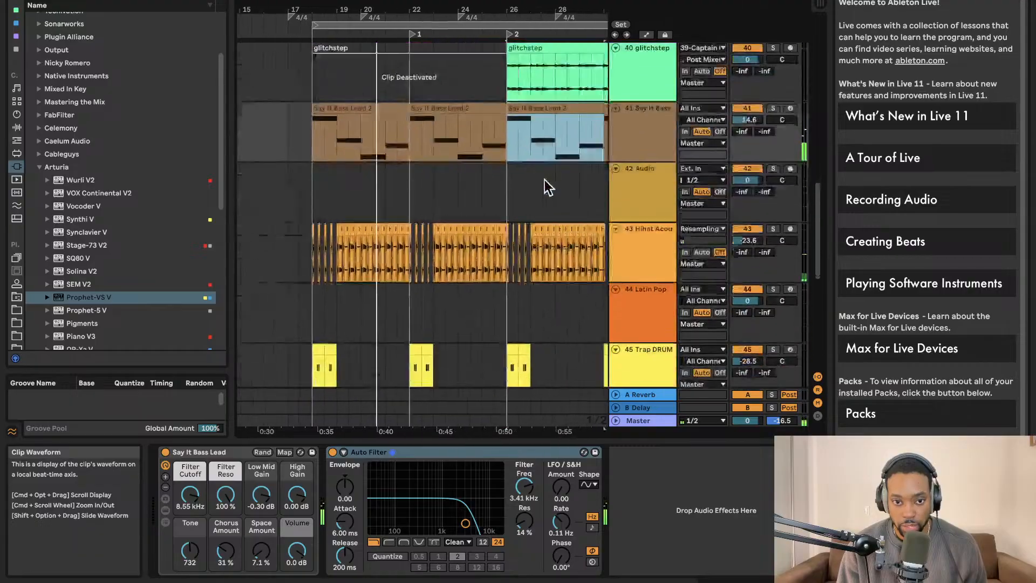
pyautogui.scroll(14, 549, 192)
pyautogui.scroll(1, 552, 196)
pyautogui.hscroll(-1, 551, 195)
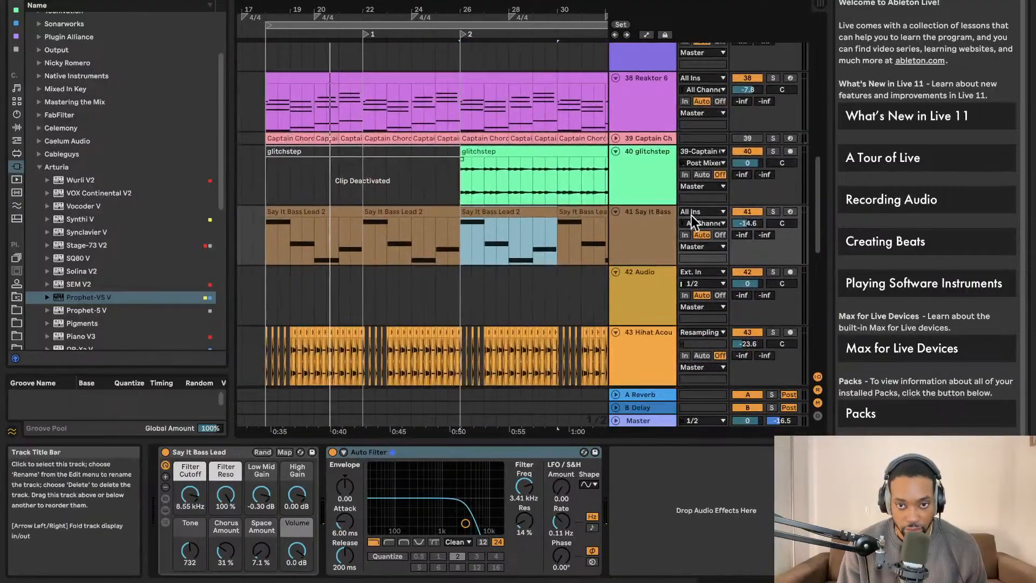
# Mute the Say It Bass track briefly during playback and turn it back on.
pyautogui.click(746, 212)
pyautogui.press('space')
pyautogui.hscroll(1, 607, 225)
pyautogui.hscroll(-1, 602, 223)
pyautogui.hscroll(-4, 595, 223)
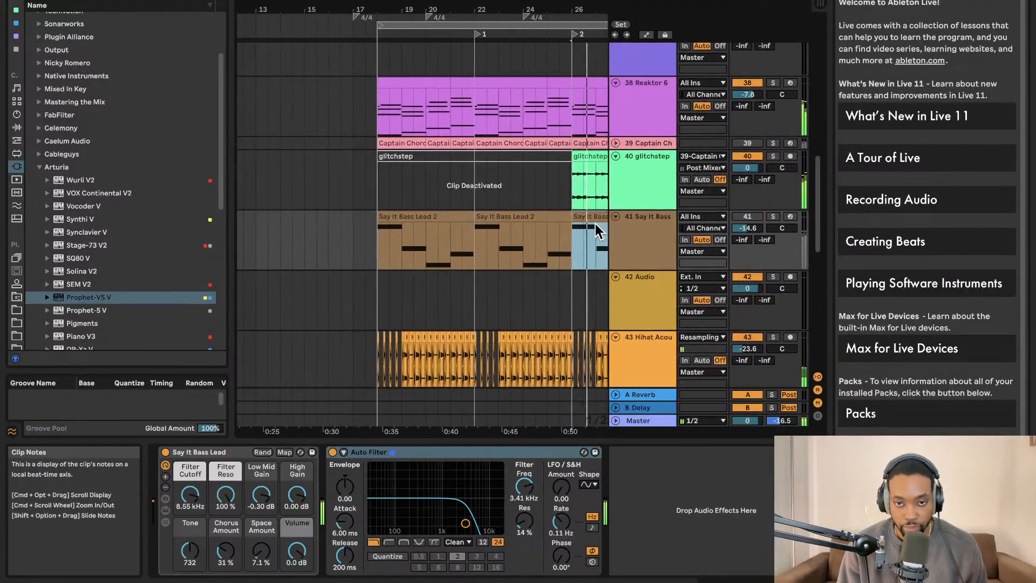
pyautogui.scroll(-2, 581, 222)
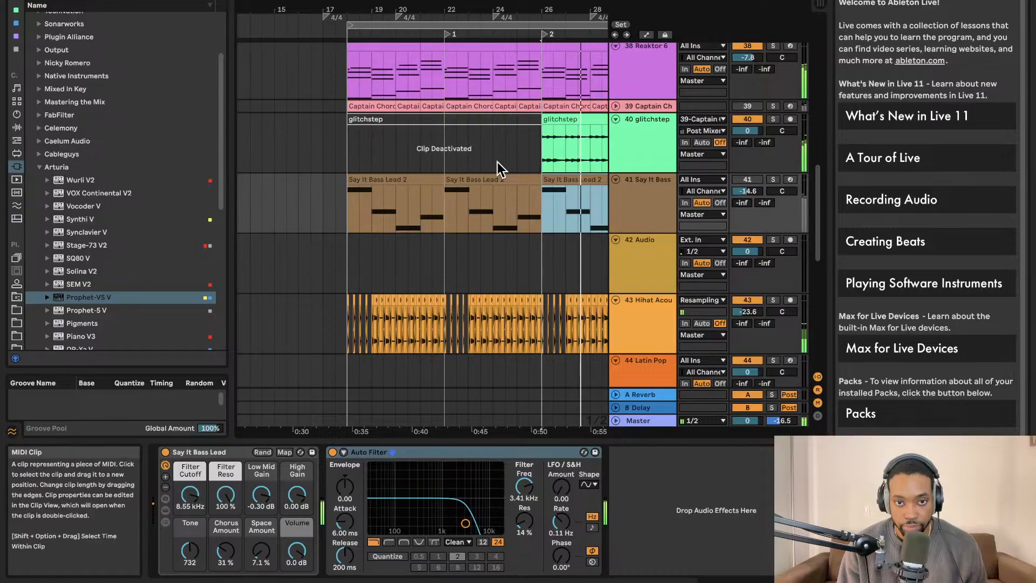
pyautogui.click(355, 218)
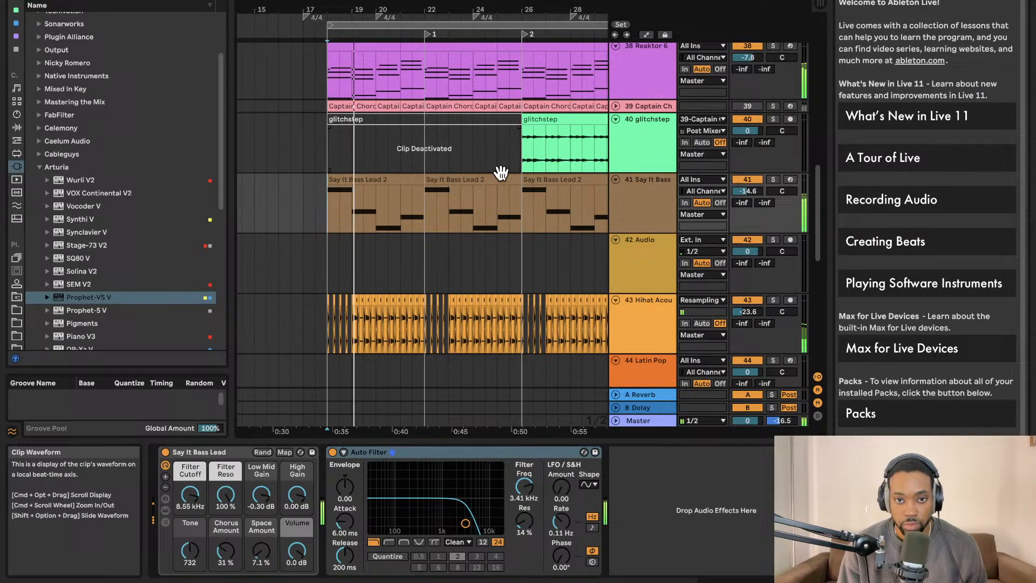
# Deactivate the Say It Bass Lead 2 clip spanning bars 26 to 30.
pyautogui.click(538, 184)
pyautogui.press('0')
pyautogui.scroll(-2, 419, 185)
# Deactivate the four Prophet-VS track clips between bars 18 and 26.
pyautogui.scroll(-8, 420, 185)
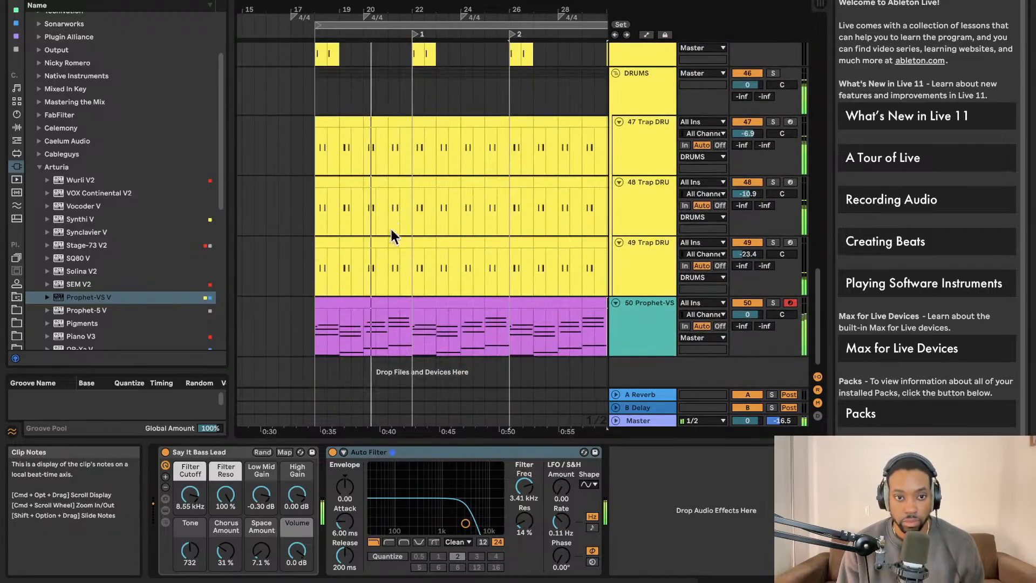
pyautogui.click(370, 301)
pyautogui.press('0')
pyautogui.click(400, 302)
pyautogui.press('0')
pyautogui.click(456, 301)
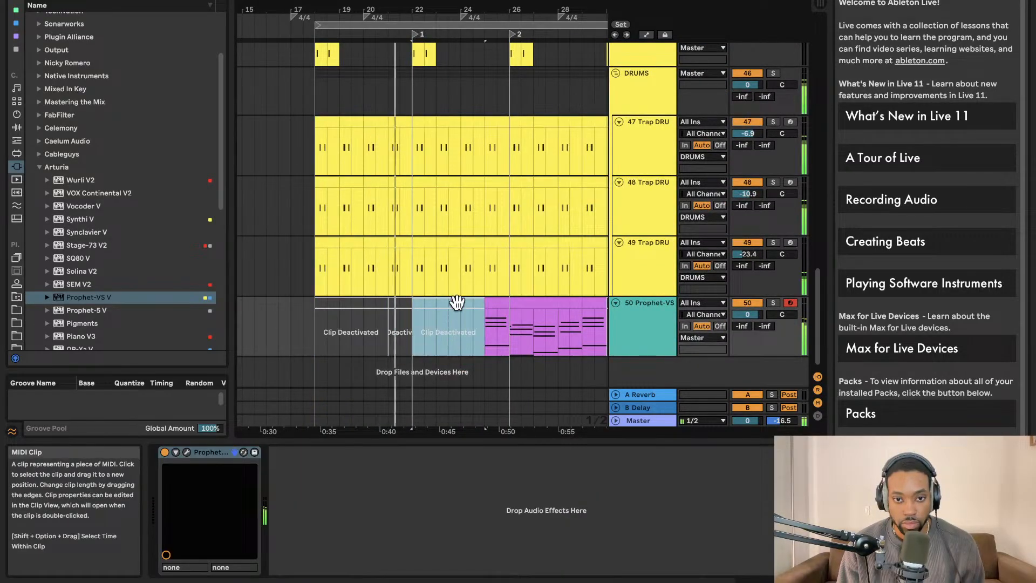
pyautogui.press('0')
pyautogui.click(495, 301)
pyautogui.press('0')
# Try copying the Say It Bass Lead 2 clip at bar 18 onto the Prophet-VS track, play it, and undo the paste.
pyautogui.scroll(10, 520, 205)
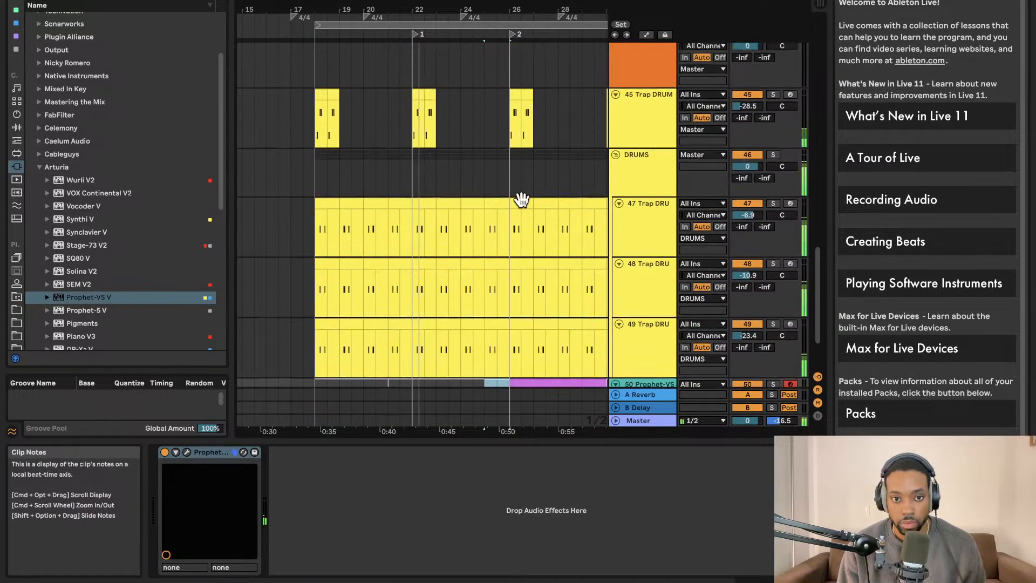
pyautogui.click(383, 114)
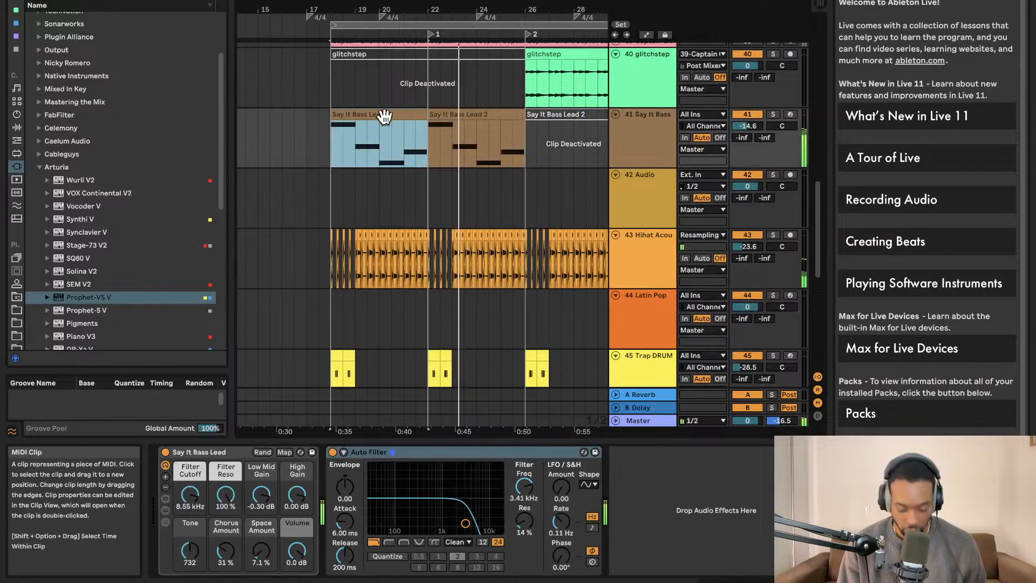
pyautogui.scroll(-5, 380, 162)
pyautogui.scroll(-4, 387, 178)
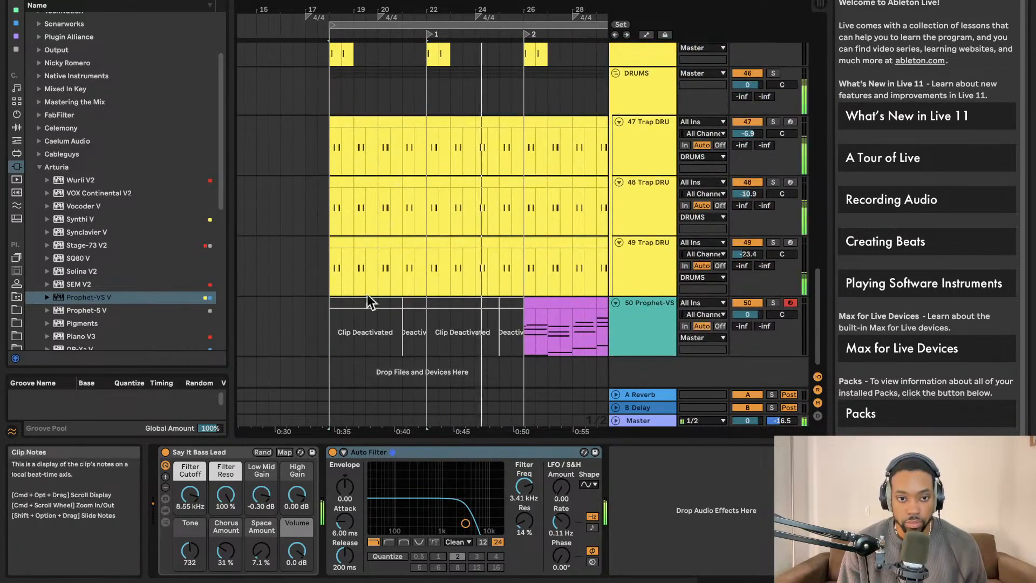
pyautogui.click(347, 302)
pyautogui.hscroll(-4, 349, 303)
pyautogui.press('super+v')
pyautogui.press('space')
pyautogui.press('space')
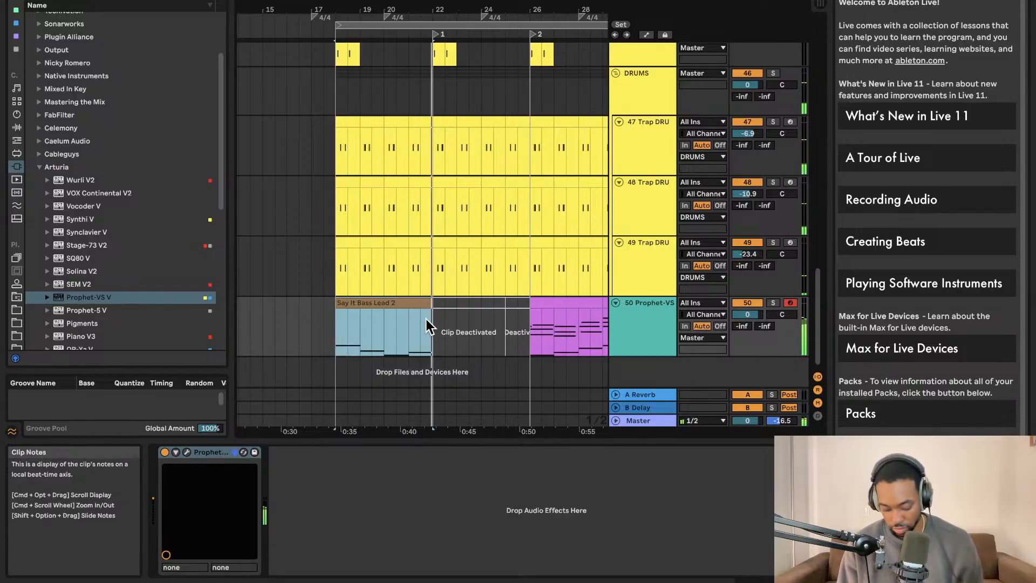
pyautogui.press('super+z')
# Reactivate the Prophet-VS track clip that starts at bar 30.
pyautogui.scroll(15, 484, 259)
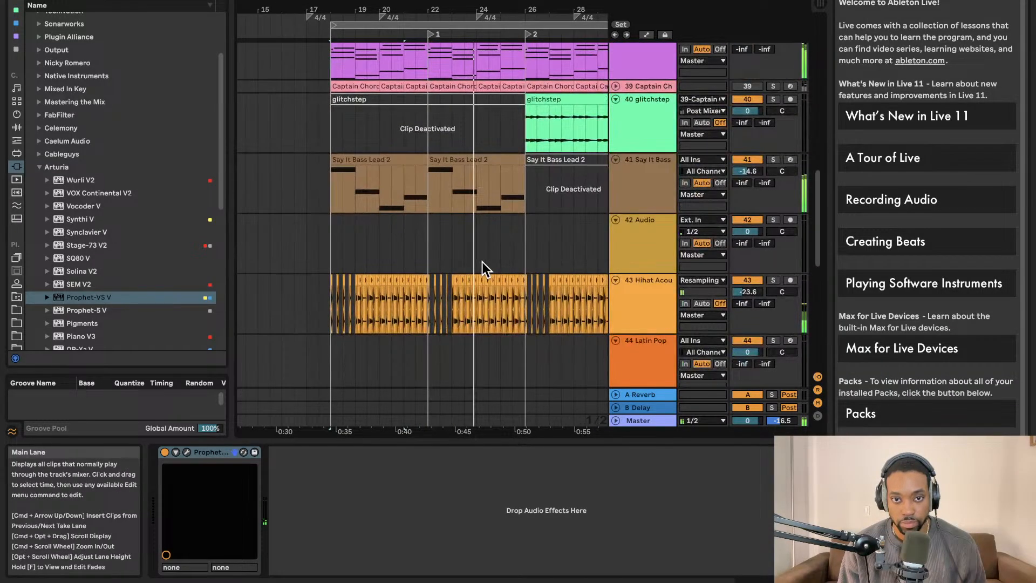
pyautogui.click(368, 2)
pyautogui.scroll(3, 499, 117)
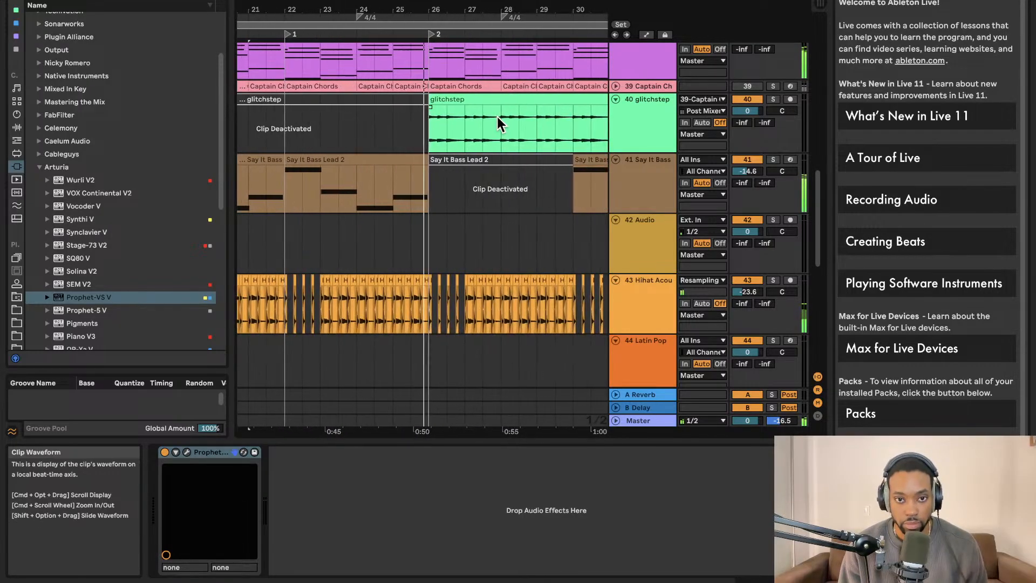
pyautogui.scroll(-15, 497, 117)
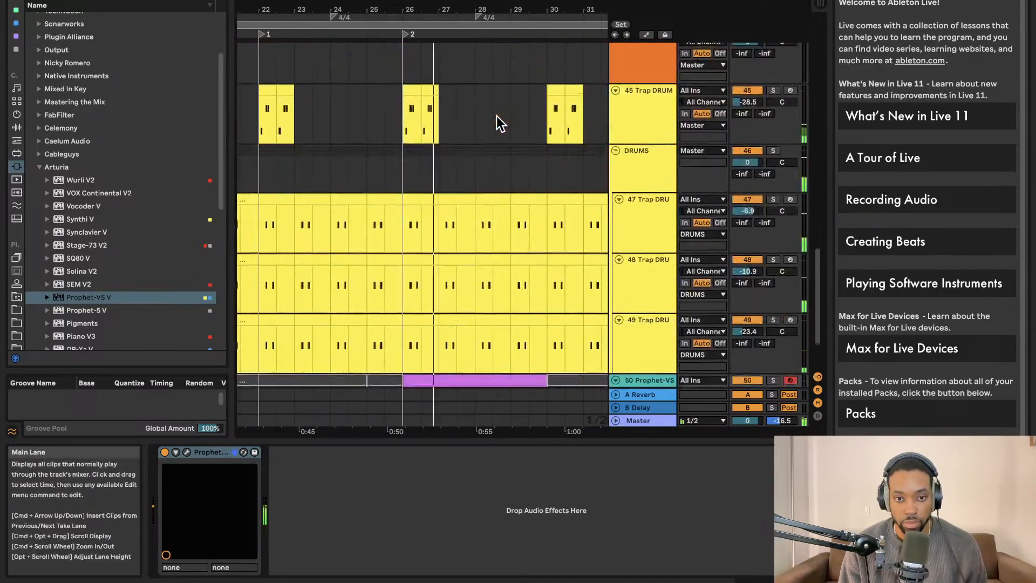
pyautogui.scroll(-4, 497, 116)
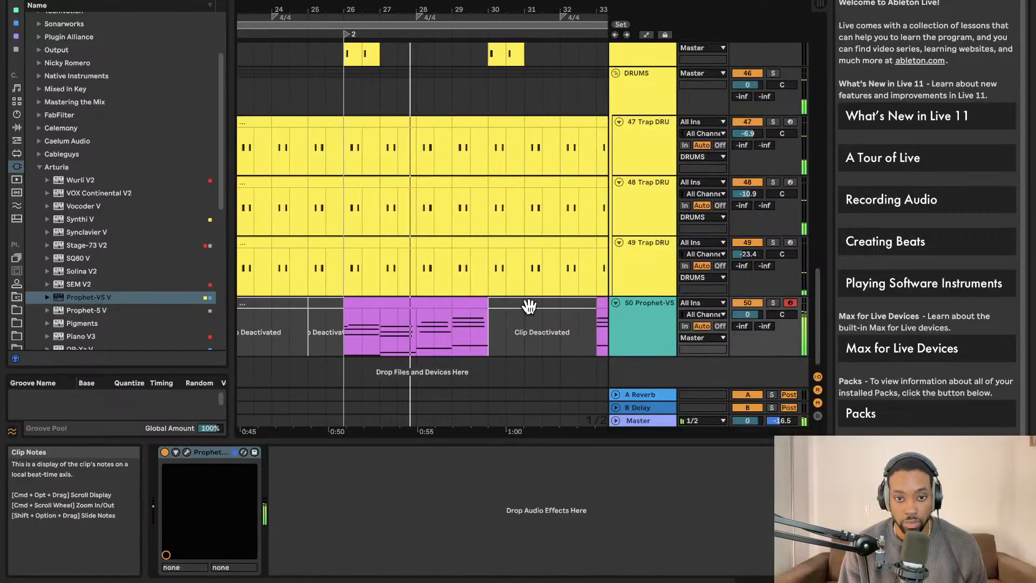
pyautogui.click(528, 305)
pyautogui.press('0')
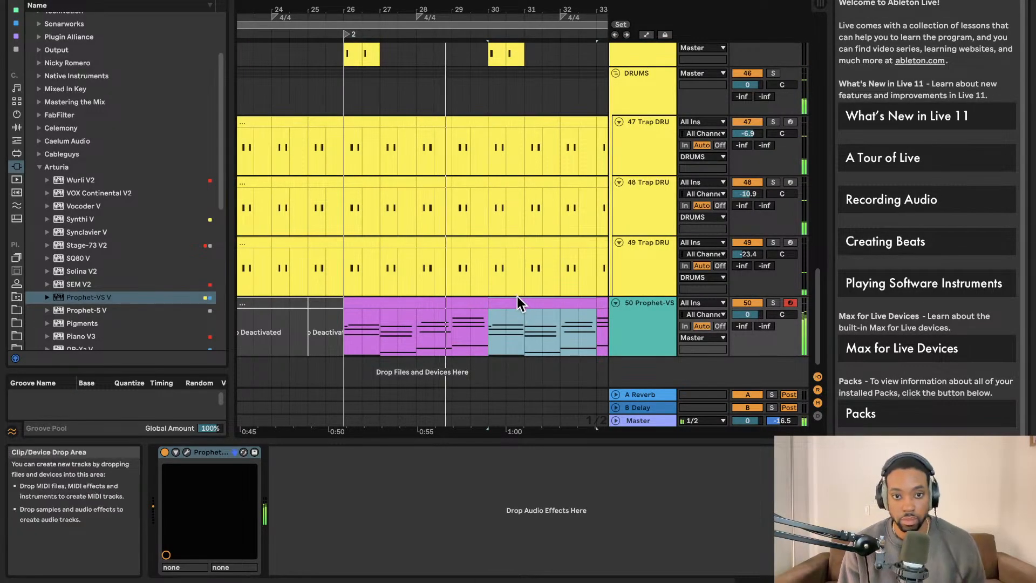
# Mute the Reaktor 6 track briefly during playback and turn it back on.
pyautogui.scroll(5, 517, 297)
pyautogui.scroll(-5, 517, 296)
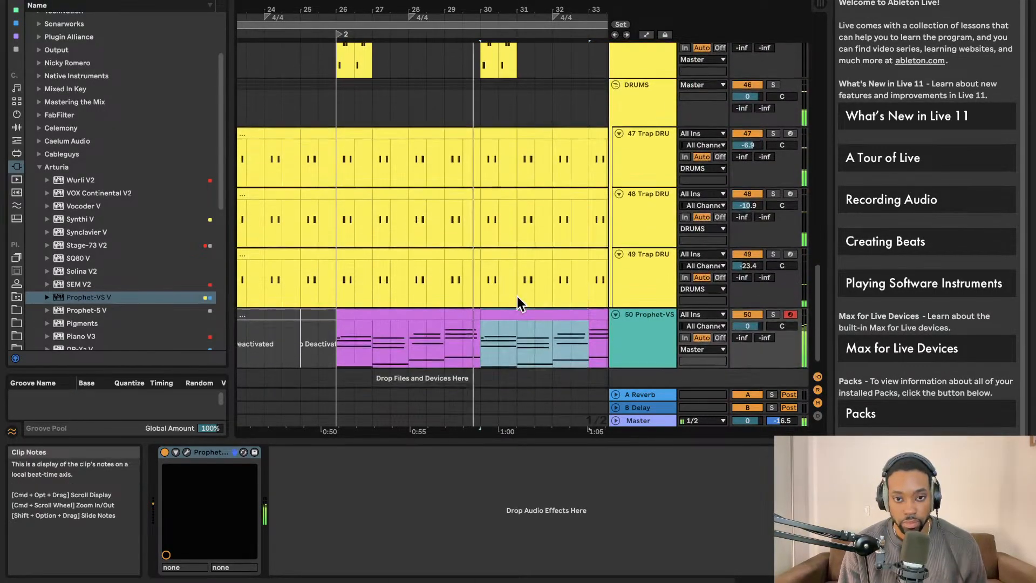
pyautogui.scroll(10, 517, 297)
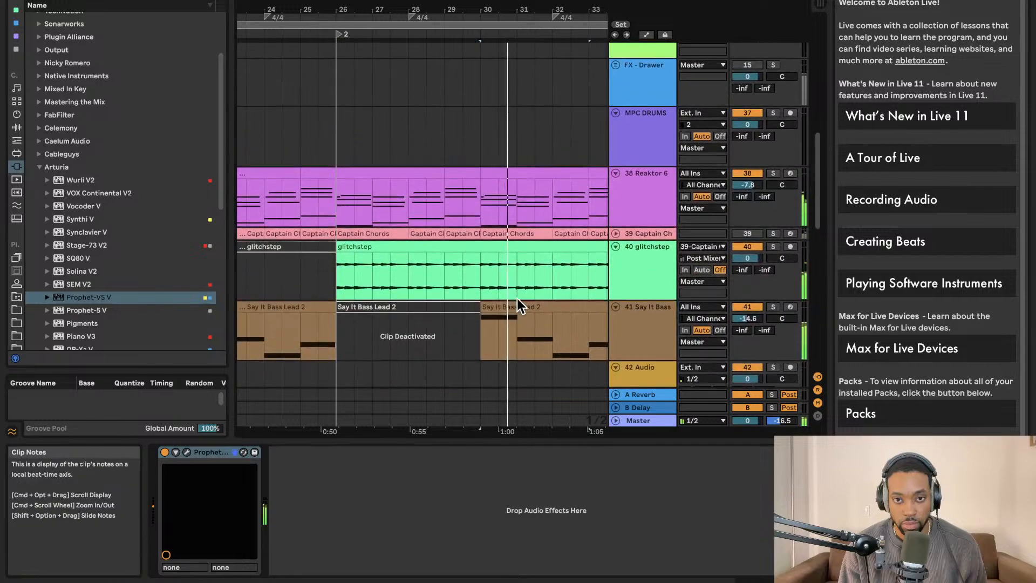
pyautogui.scroll(-4, 517, 299)
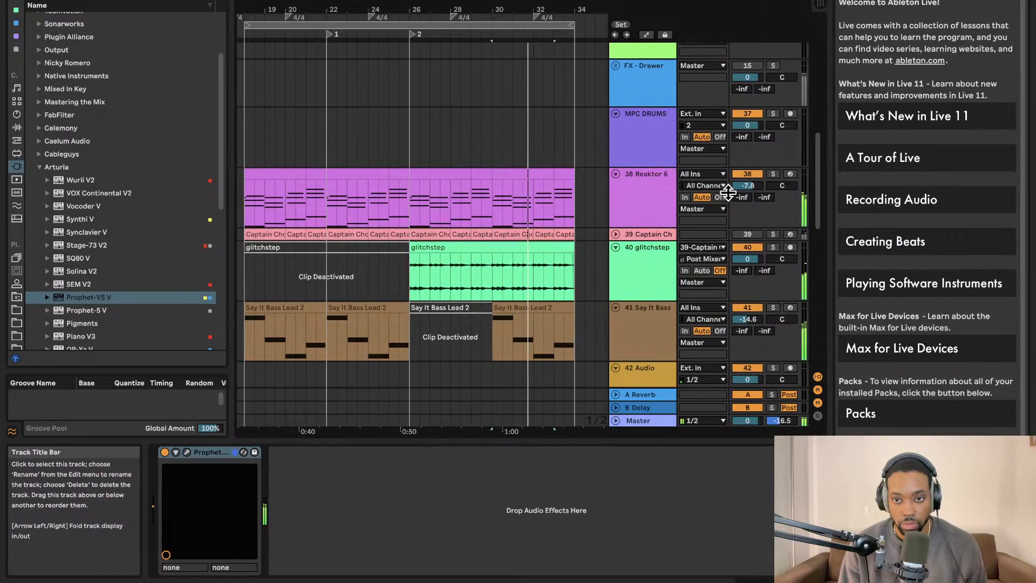
pyautogui.click(749, 174)
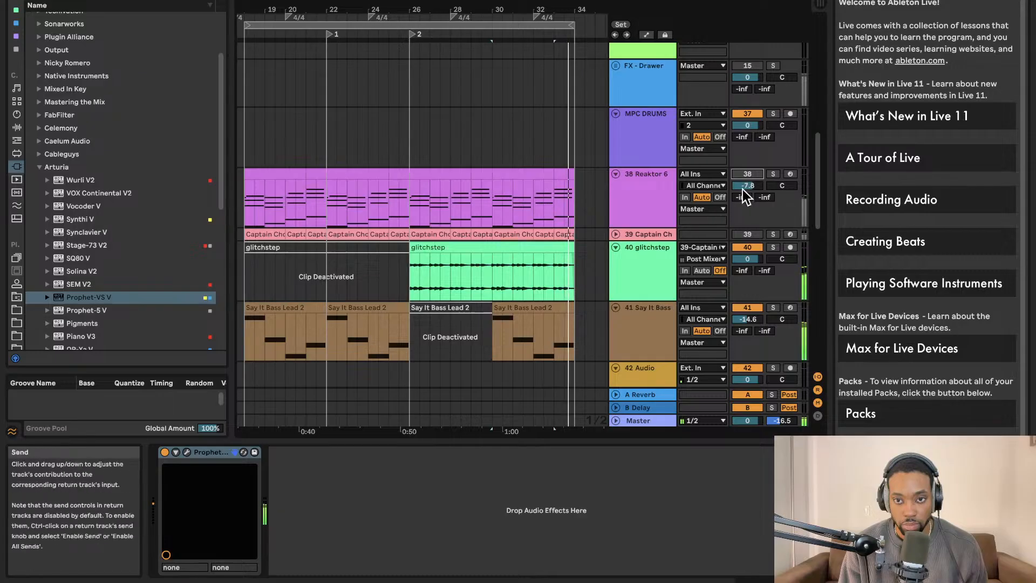
pyautogui.click(747, 174)
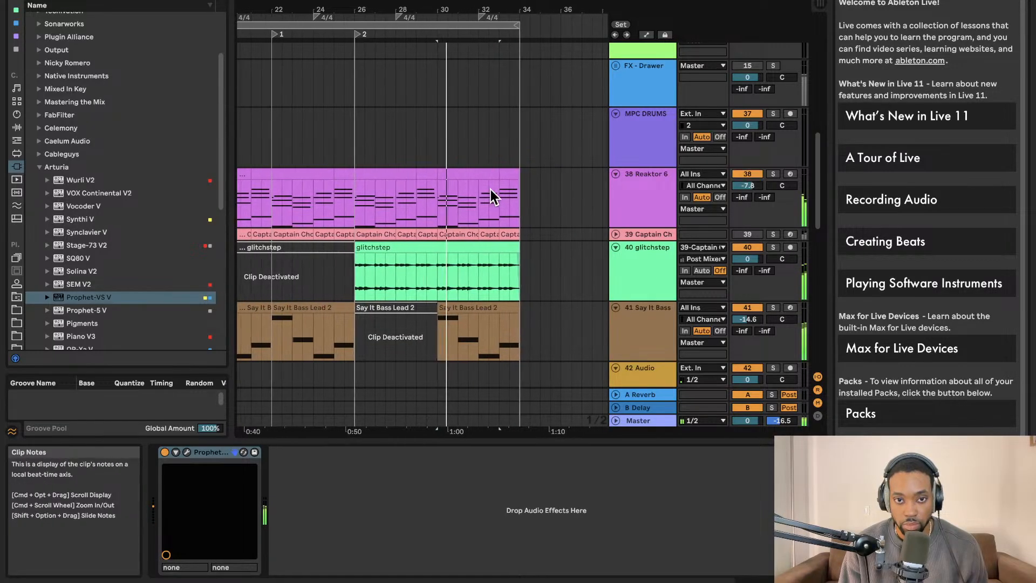
# Deactivate the Say It Bass Lead 2 clip spanning bars 30 to 34.
pyautogui.scroll(-2, 497, 196)
pyautogui.click(480, 291)
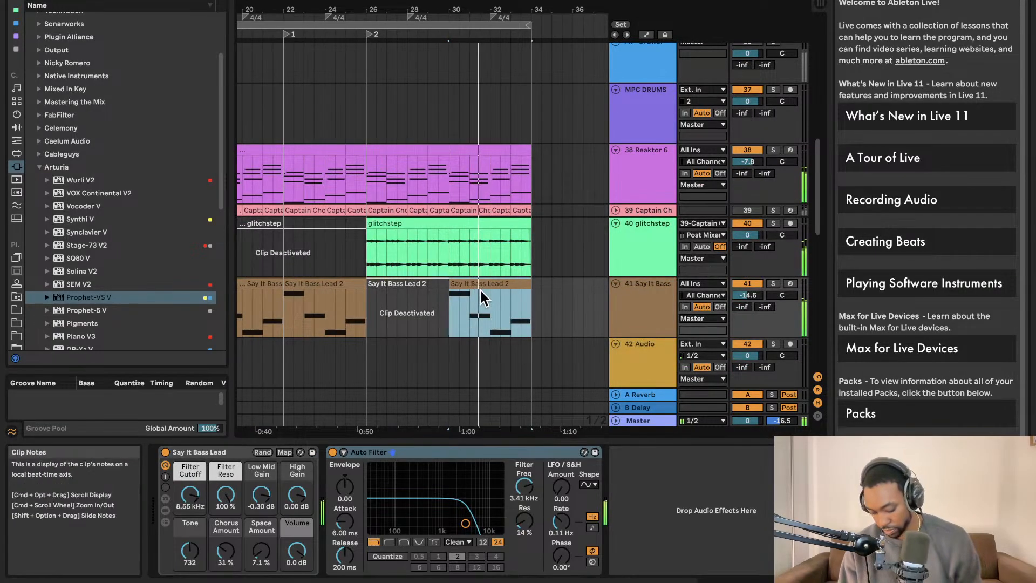
pyautogui.hscroll(-5, 497, 274)
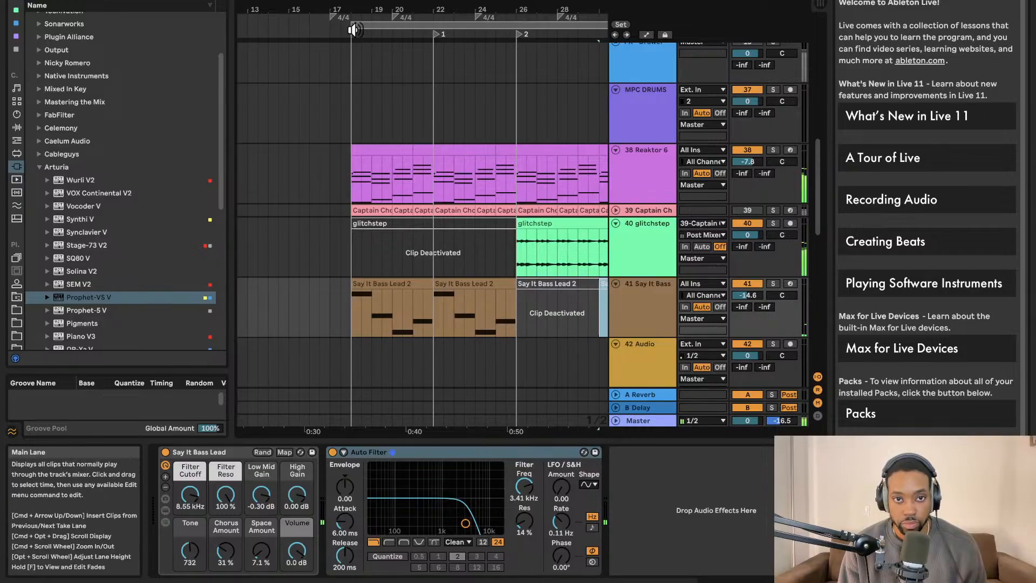
# Duplicate the time of the looped section from bar 18 to 34 so all tracks repeat from bar 34 to 50.
pyautogui.click(372, 25)
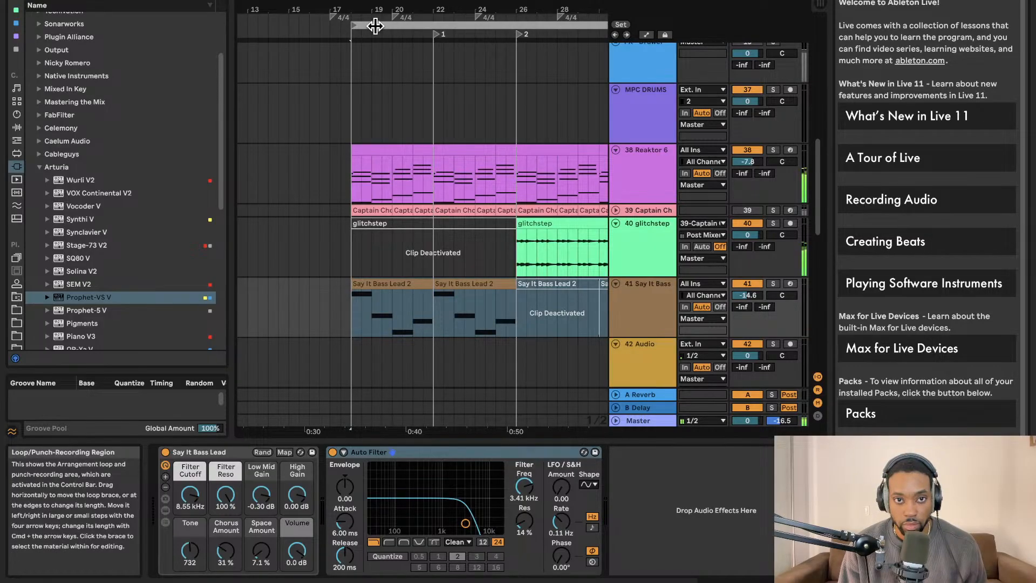
pyautogui.click(418, 25)
pyautogui.hscroll(3, 421, 25)
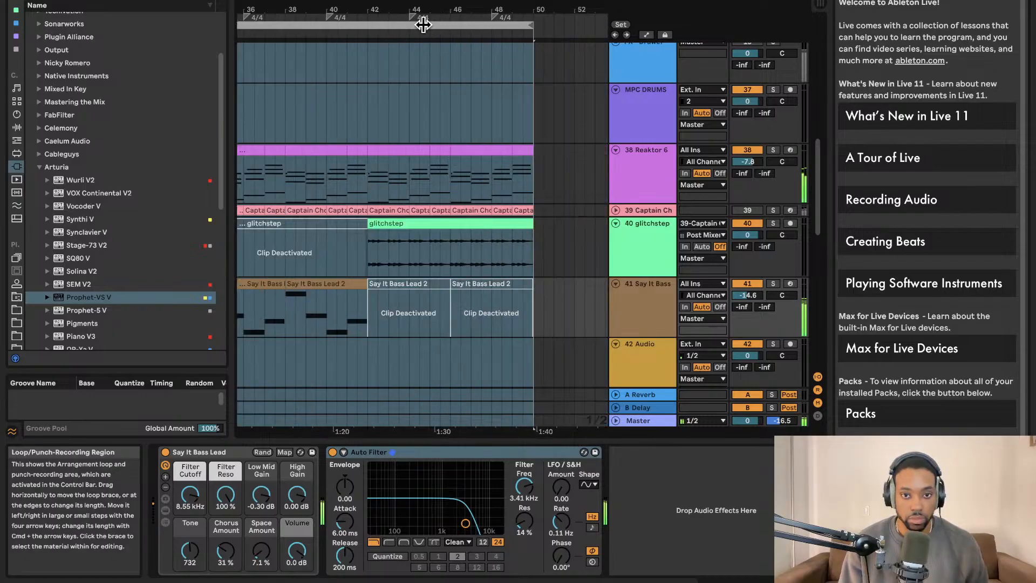
pyautogui.press('super+shift+d')
# Add a locator at bar 34, where the duplicated section starts.
pyautogui.hscroll(-3, 427, 48)
pyautogui.rightClick(431, 32)
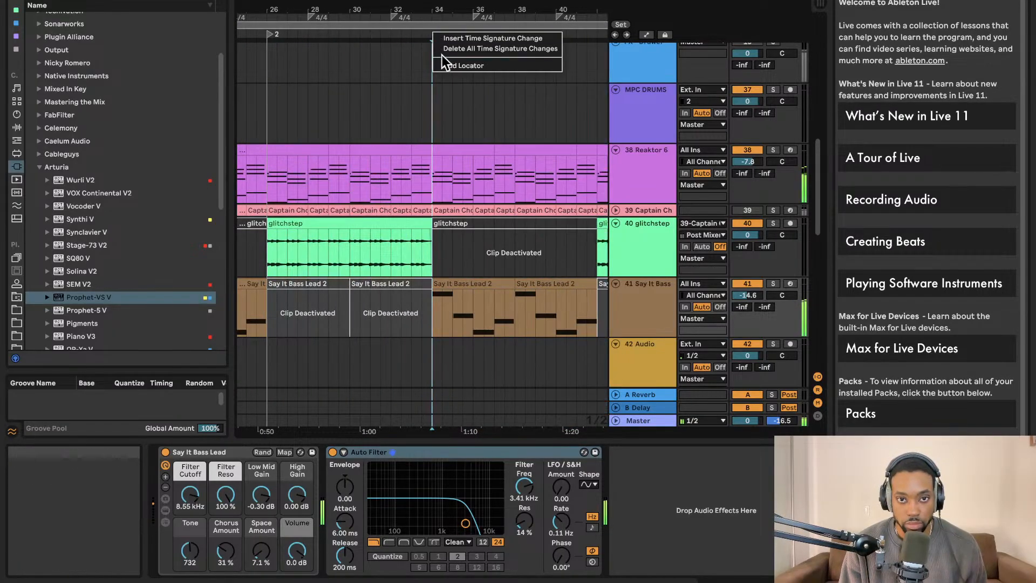
pyautogui.click(449, 64)
# Examine the track layers in the original section and in the duplicate that starts at bar 34.
pyautogui.scroll(-5, 450, 69)
pyautogui.hscroll(-5, 447, 92)
pyautogui.hscroll(5, 447, 93)
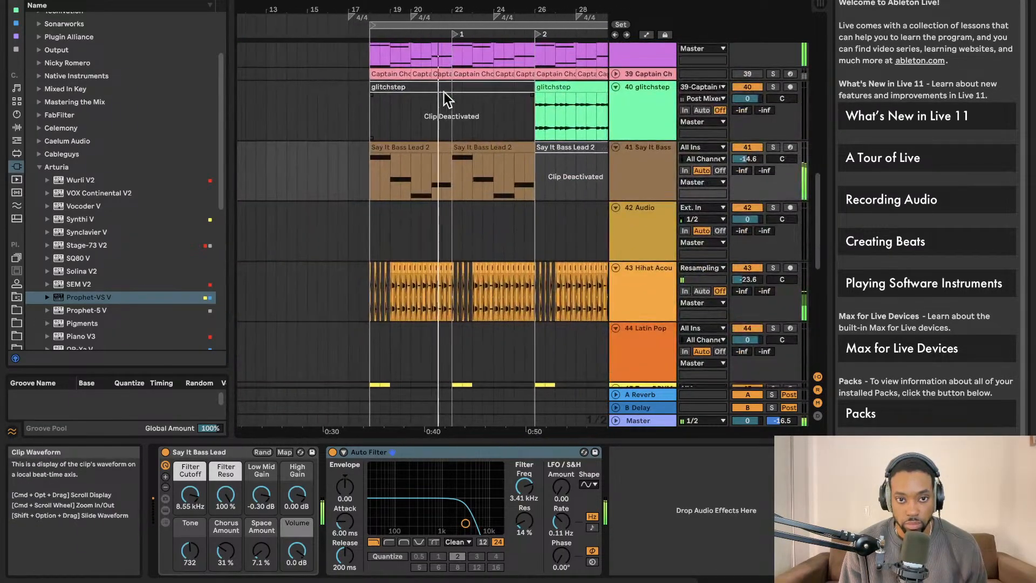
pyautogui.hscroll(4, 445, 104)
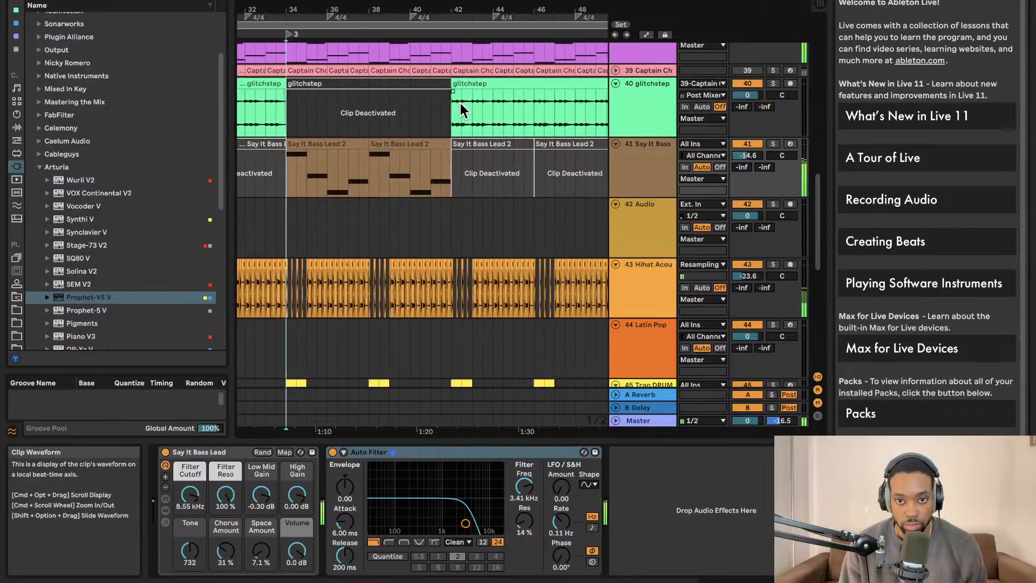
pyautogui.scroll(-5, 446, 104)
pyautogui.scroll(6, 445, 108)
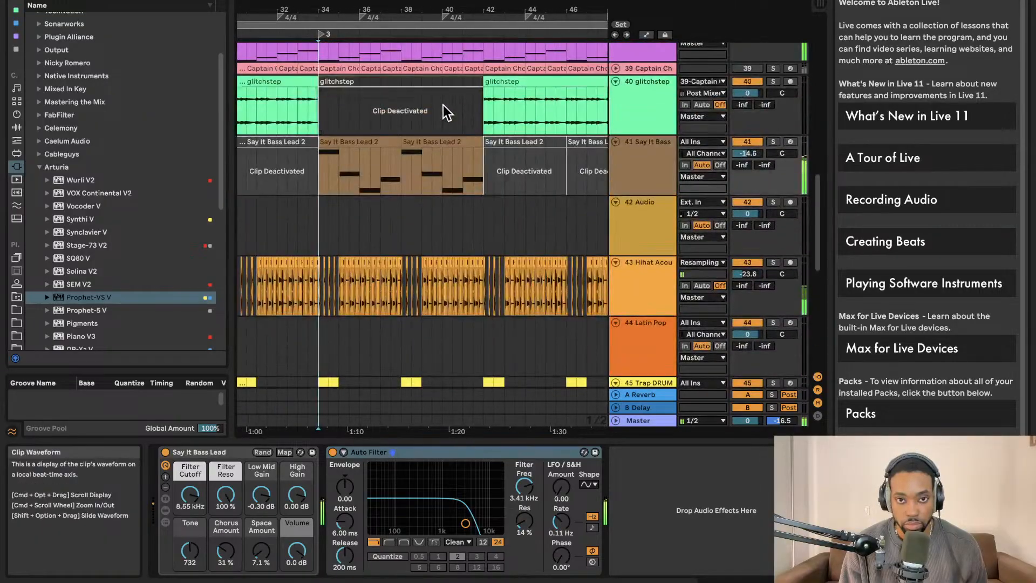
# Reactivate the glitchstep clip spanning bars 34 to 42.
pyautogui.hscroll(-1, 480, 139)
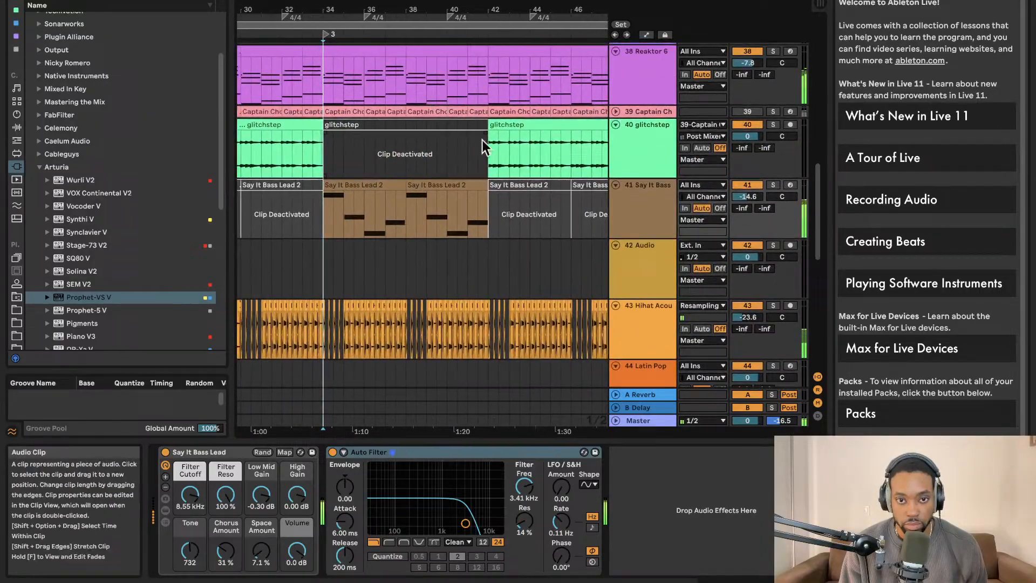
pyautogui.click(432, 133)
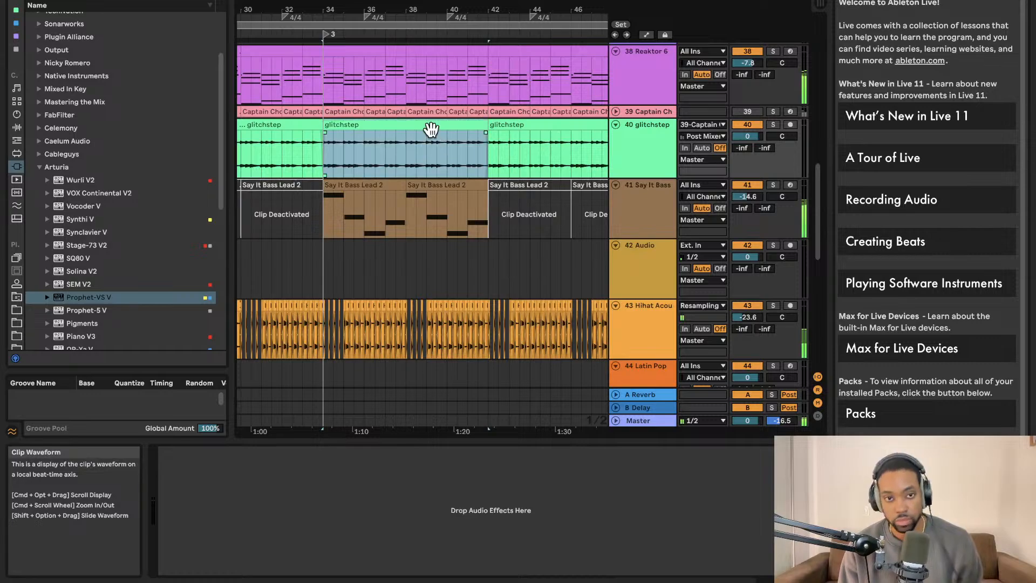
# Deactivate the remaining active Prophet-VS chord clips on track 50 from bar 42 to 50.
pyautogui.scroll(-4, 429, 131)
pyautogui.hscroll(-1, 429, 131)
pyautogui.scroll(-8, 427, 134)
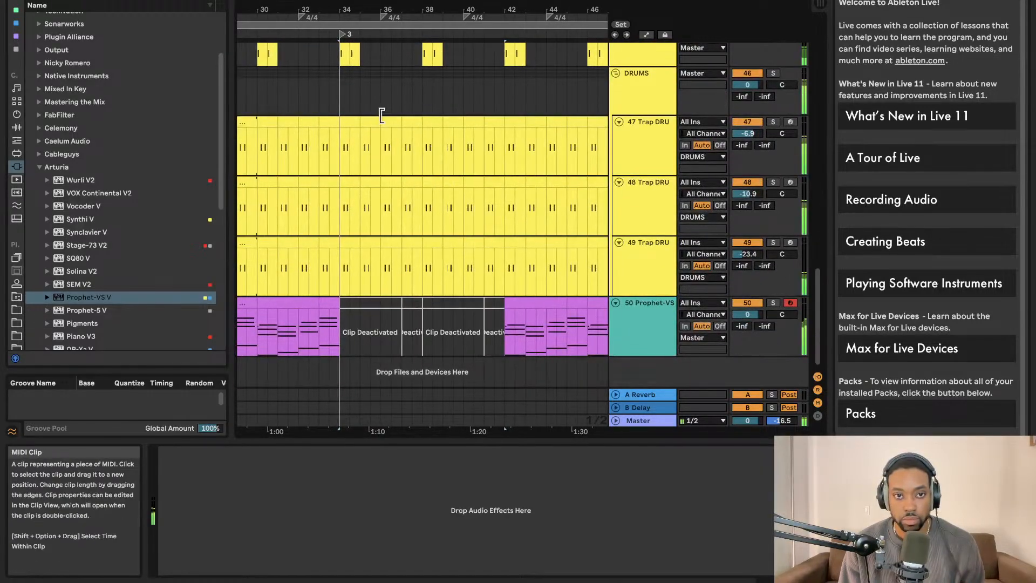
pyautogui.click(532, 312)
pyautogui.press('0')
pyautogui.hscroll(3, 531, 309)
pyautogui.click(473, 306)
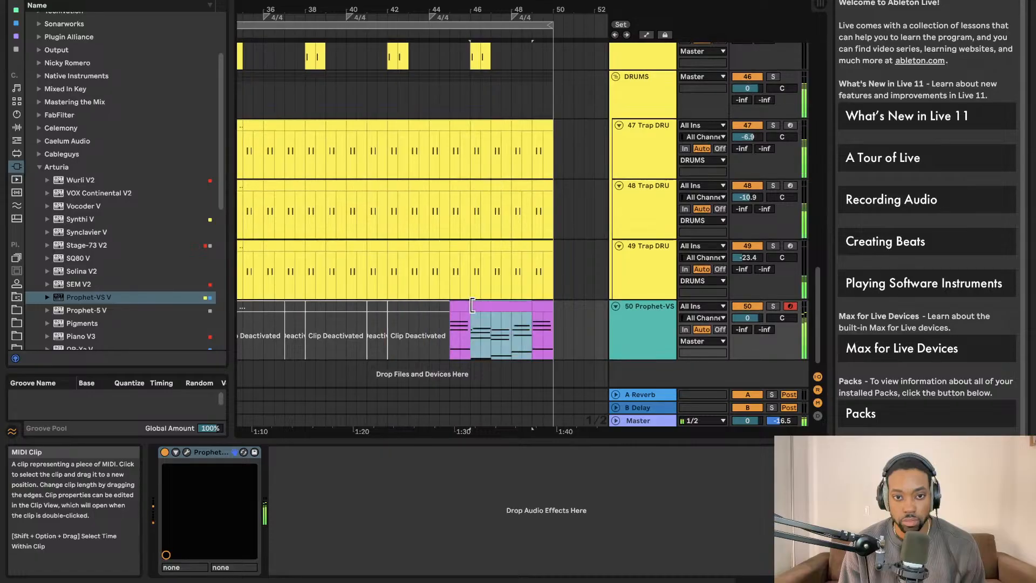
pyautogui.click(460, 306)
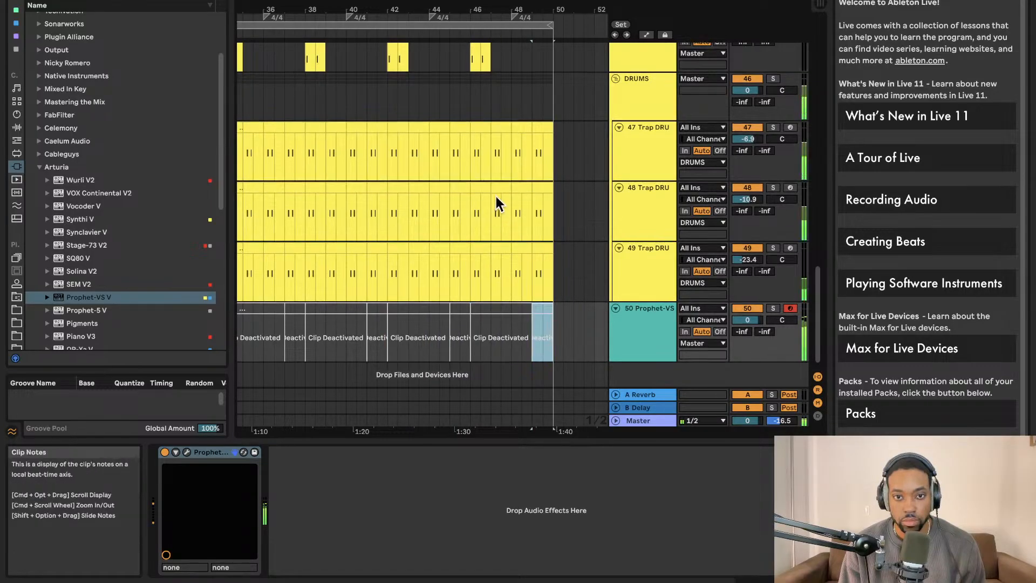
# Review the bass, hihat and drum layers across the whole arrangement from bar 18 to 50 during playback.
pyautogui.hscroll(-10, 489, 188)
pyautogui.scroll(3, 487, 188)
pyautogui.keyDown('super'); pyautogui.scroll(-6, 481, 189); pyautogui.keyUp('super')
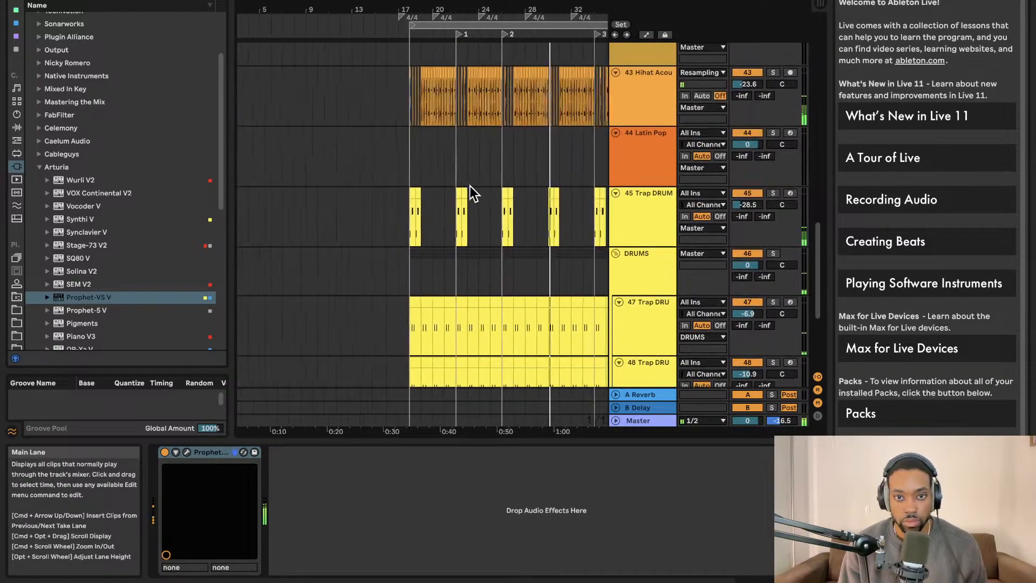
pyautogui.scroll(1, 448, 160)
pyautogui.scroll(2, 445, 160)
pyautogui.hscroll(-3, 446, 160)
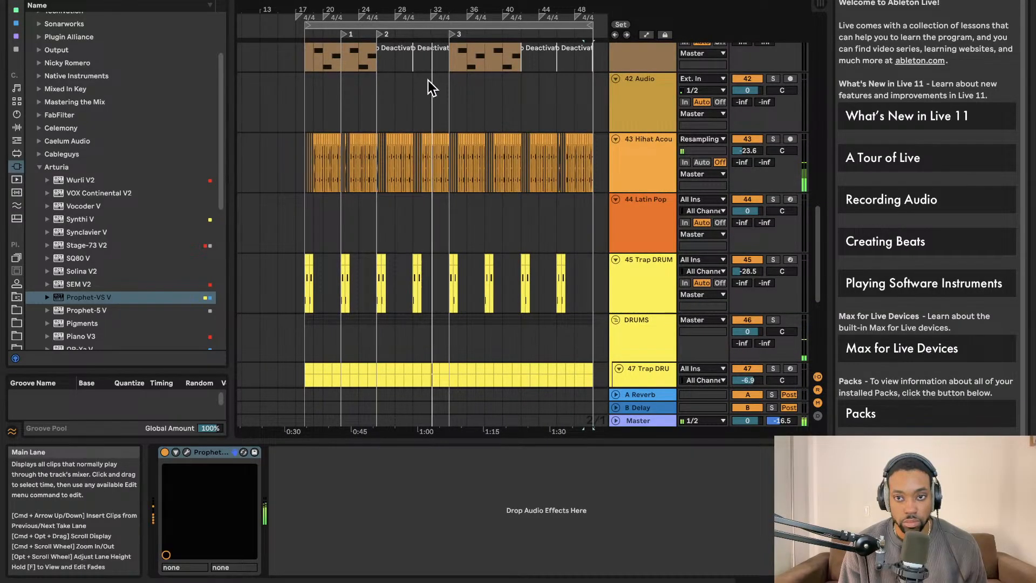
pyautogui.keyDown('super'); pyautogui.scroll(2, 448, 113); pyautogui.keyUp('super')
pyautogui.scroll(-5, 448, 113)
pyautogui.hscroll(2, 448, 112)
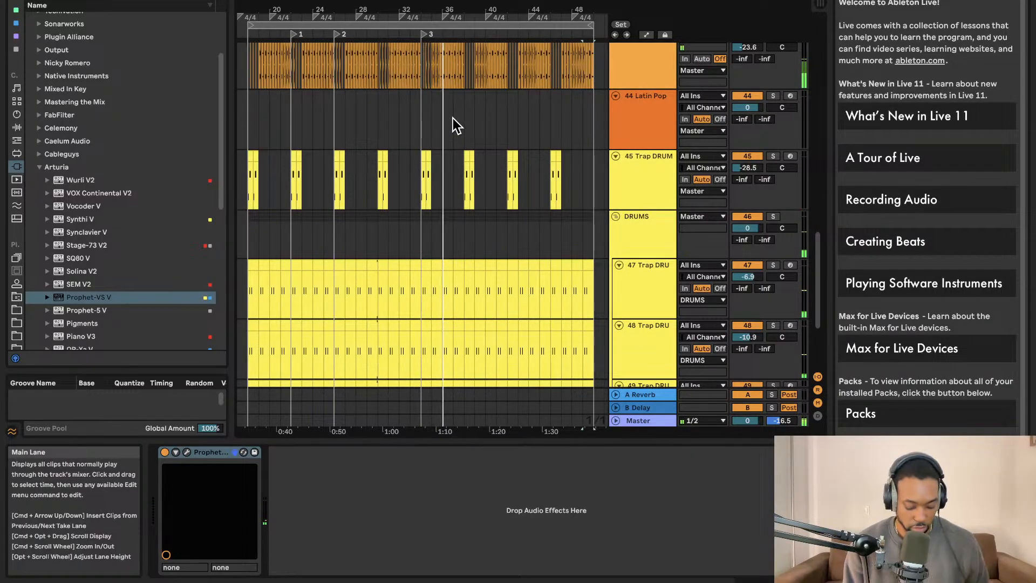
pyautogui.scroll(3, 452, 118)
pyautogui.scroll(2, 465, 135)
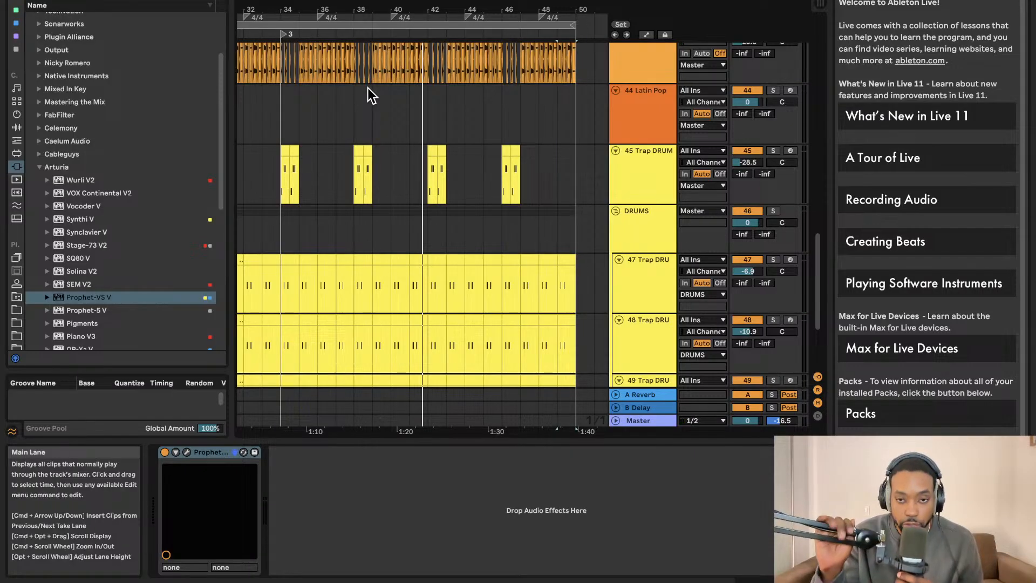
# Examine the Bento Box block patch inside the Reaktor 6 instrument on track 38, and close its window.
pyautogui.scroll(10, 499, 122)
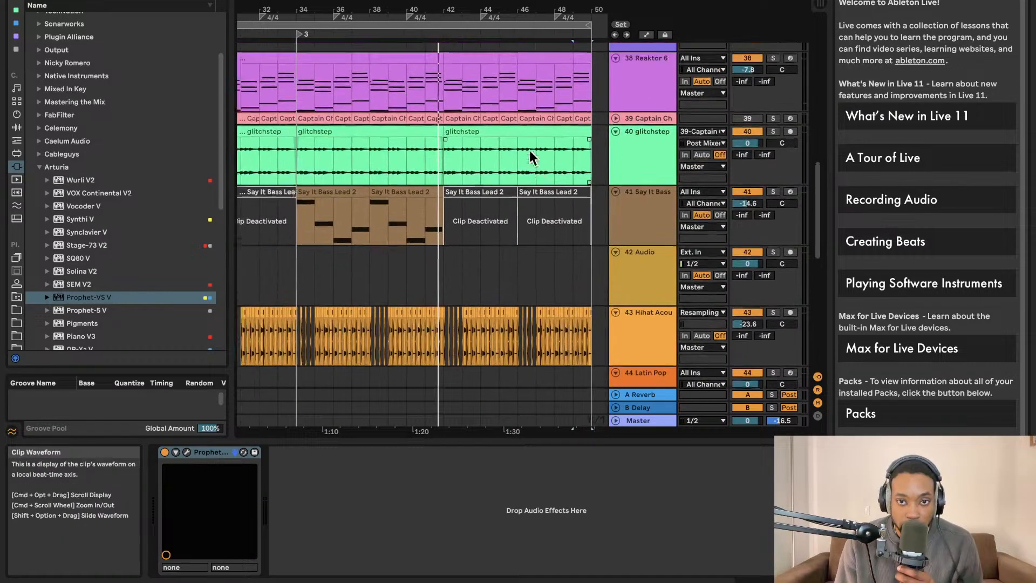
pyautogui.scroll(2, 529, 150)
pyautogui.click(643, 112)
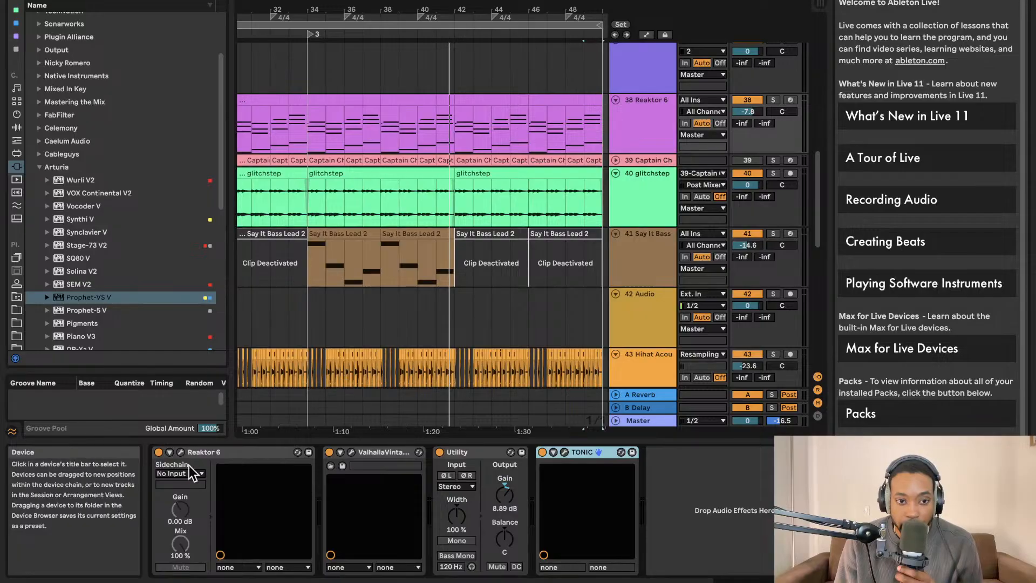
pyautogui.click(180, 451)
pyautogui.hscroll(-1, 511, 263)
pyautogui.hscroll(-5, 478, 469)
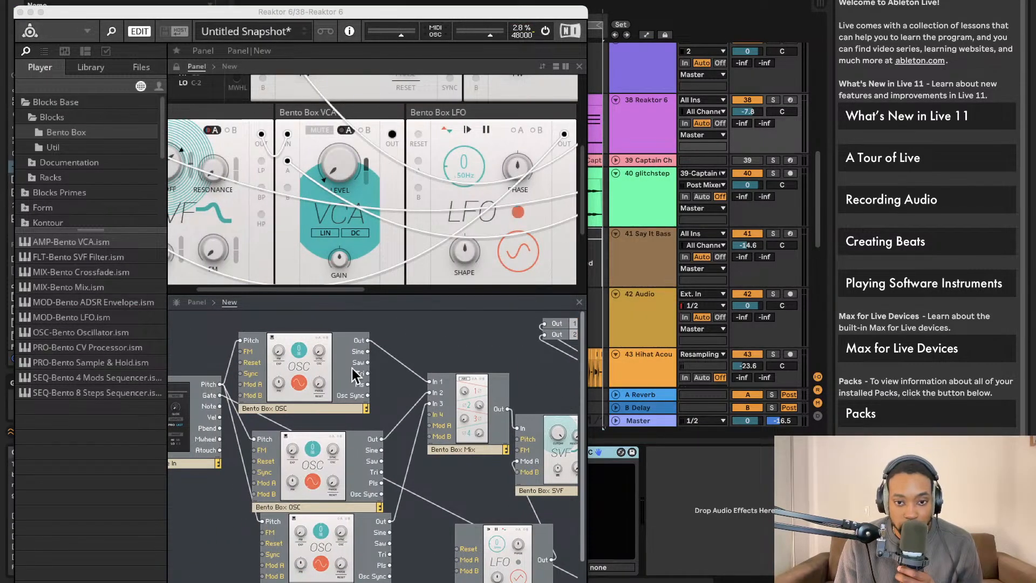
pyautogui.hscroll(5, 465, 420)
pyautogui.scroll(-1, 474, 417)
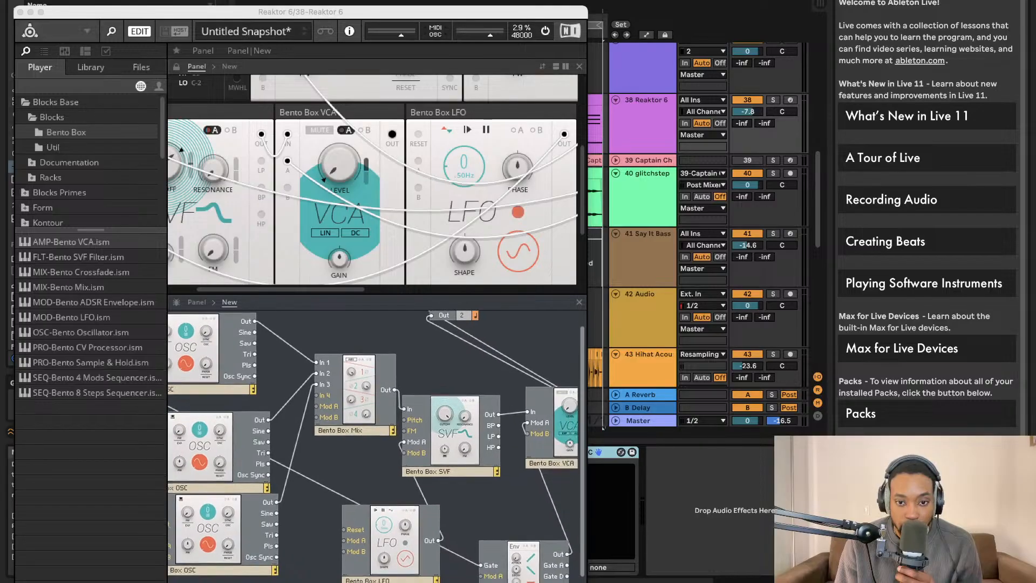
pyautogui.click(20, 11)
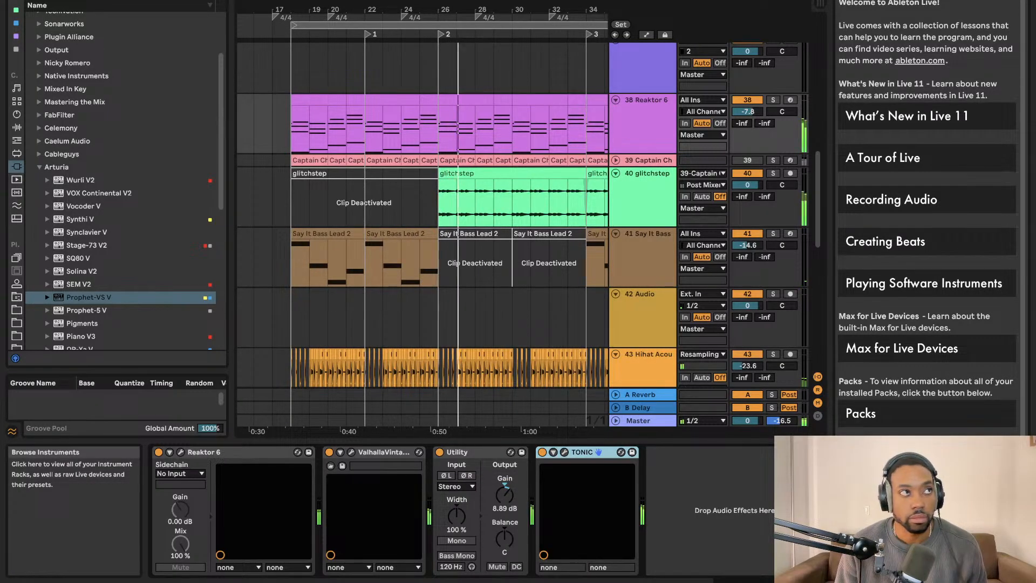
# Reopen the Reaktor 6 window for another look at the patch while the beat plays, and close it again.
pyautogui.scroll(1, 626, 150)
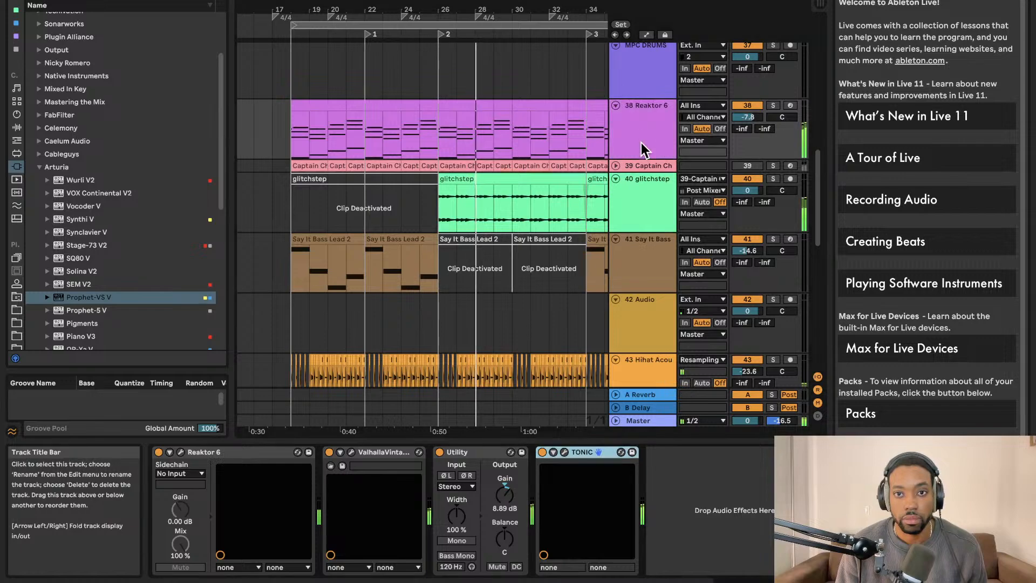
pyautogui.click(180, 452)
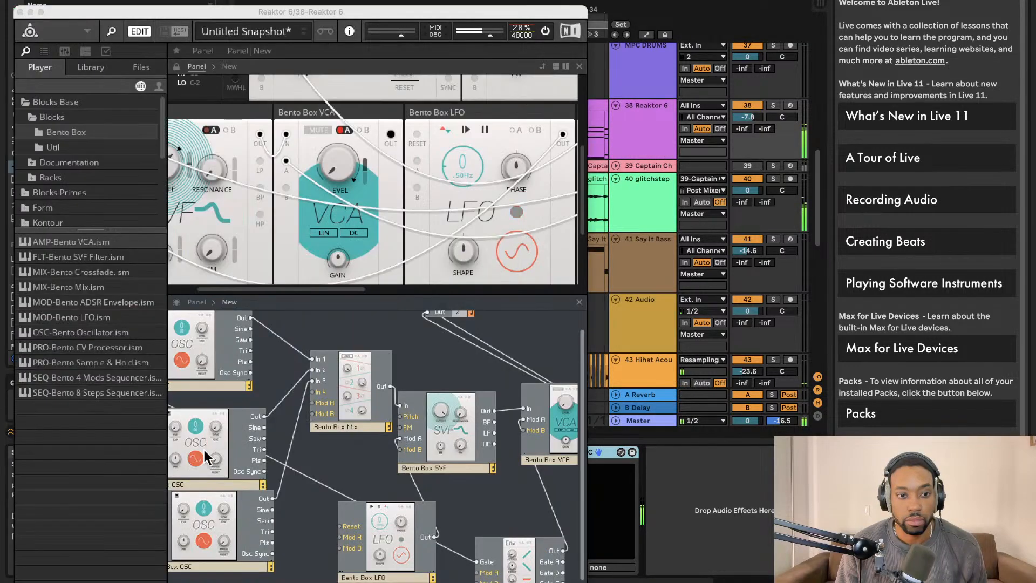
pyautogui.click(20, 11)
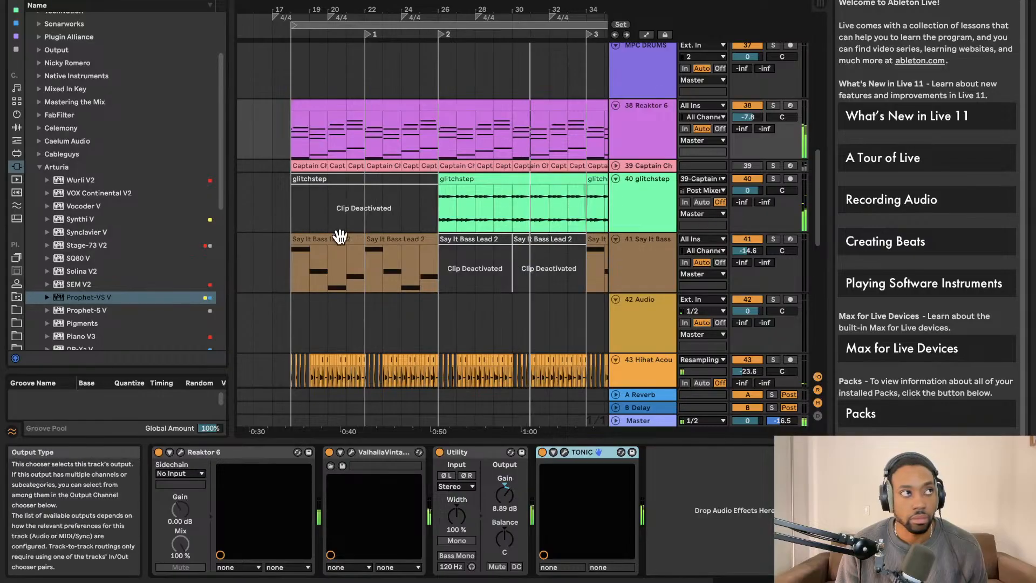